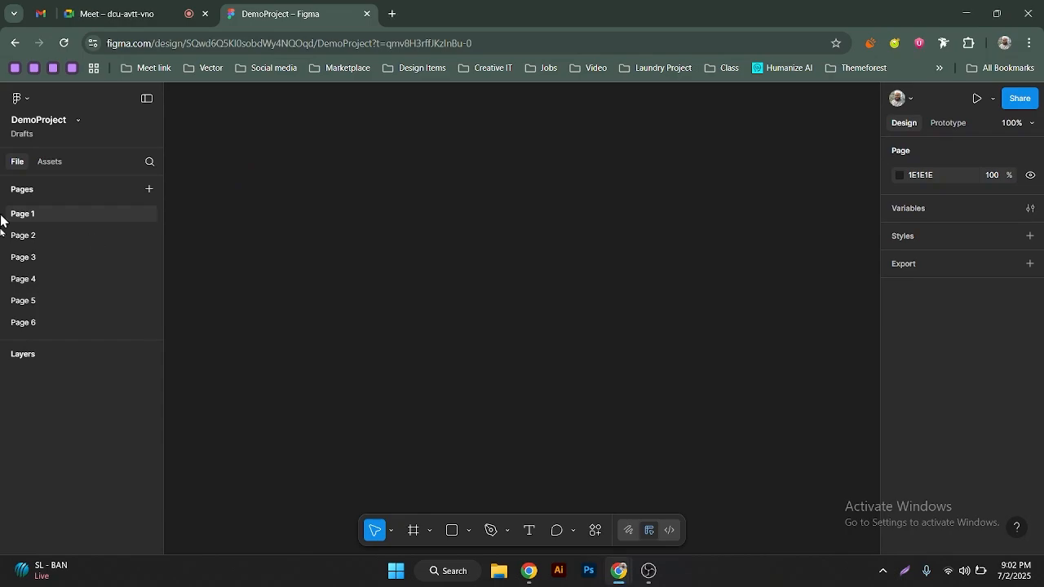
Rename Page 1 of the DemoProject file as "Dekstop"
scroll(70, 268, down, 2)
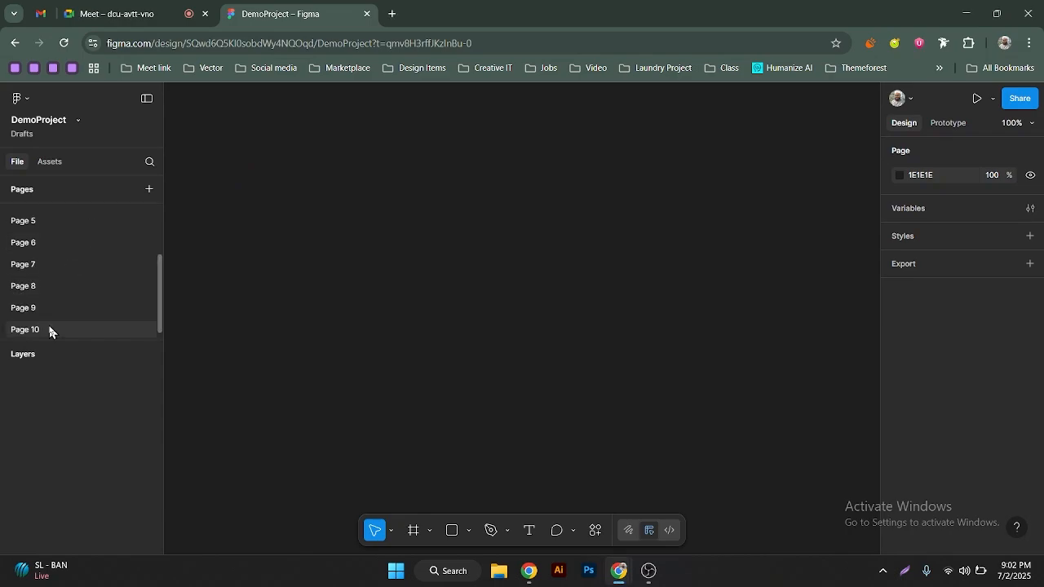
scroll(51, 329, up, 2)
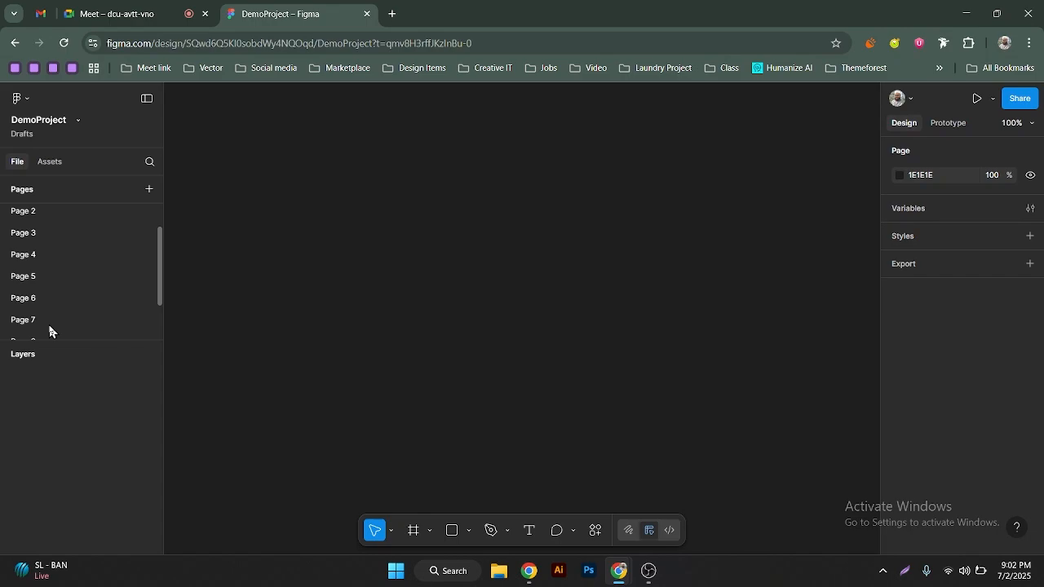
scroll(51, 326, up, 1)
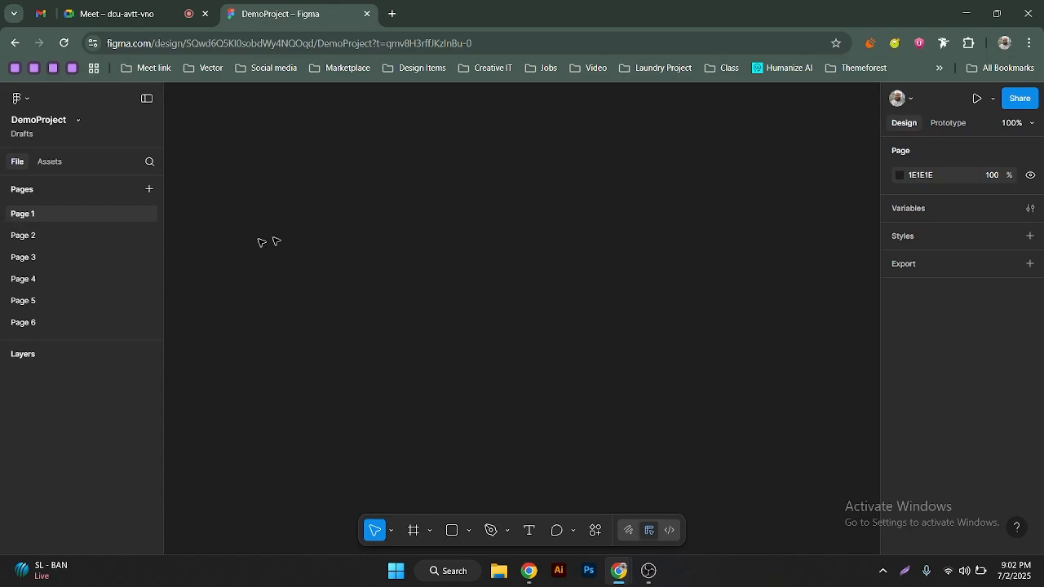
double_click(32, 216)
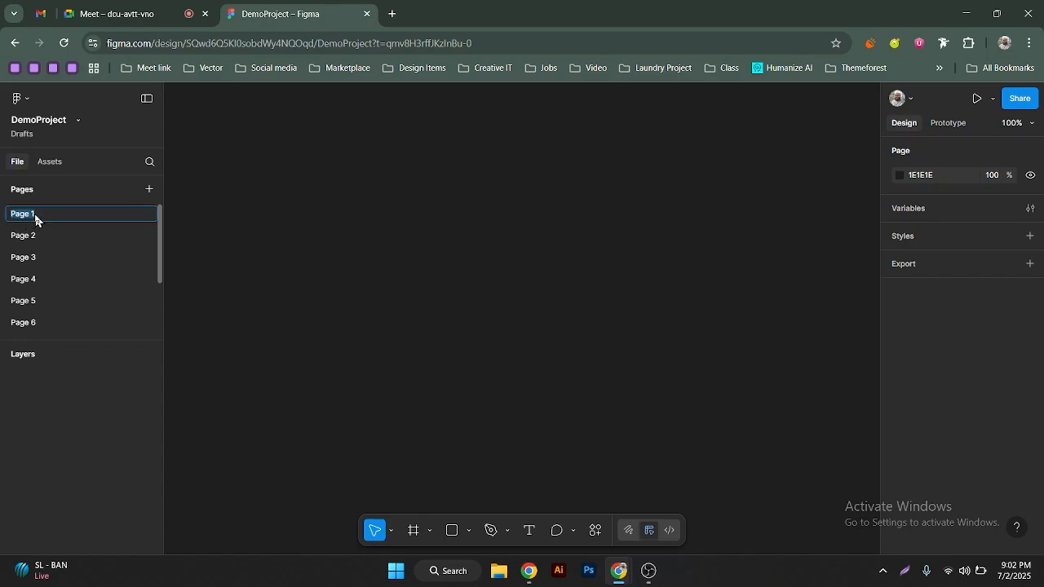
text(Dekstop)
Rename Page 2 as "Mobile" and return to the Dekstop page
double_click(27, 238)
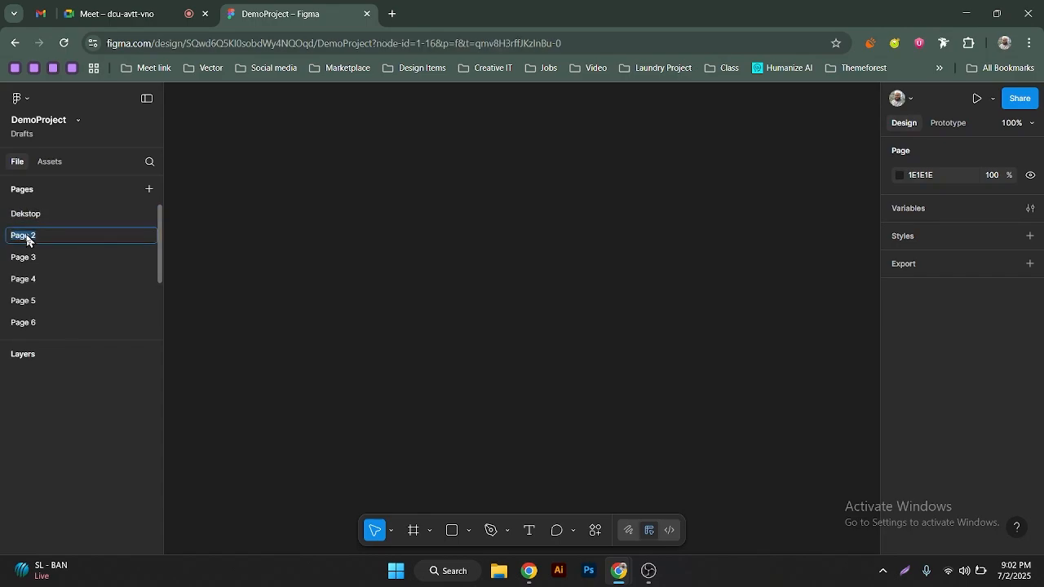
text(Mobile)
key(Return)
click(59, 220)
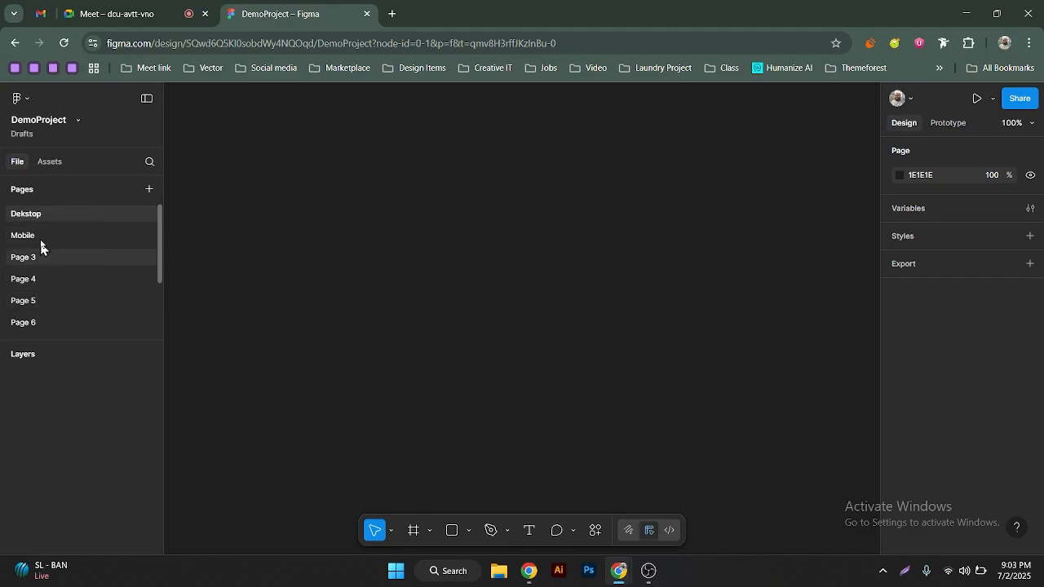
Search the DemoProject file for "page 10" and select the matching page
scroll(38, 269, down, 3)
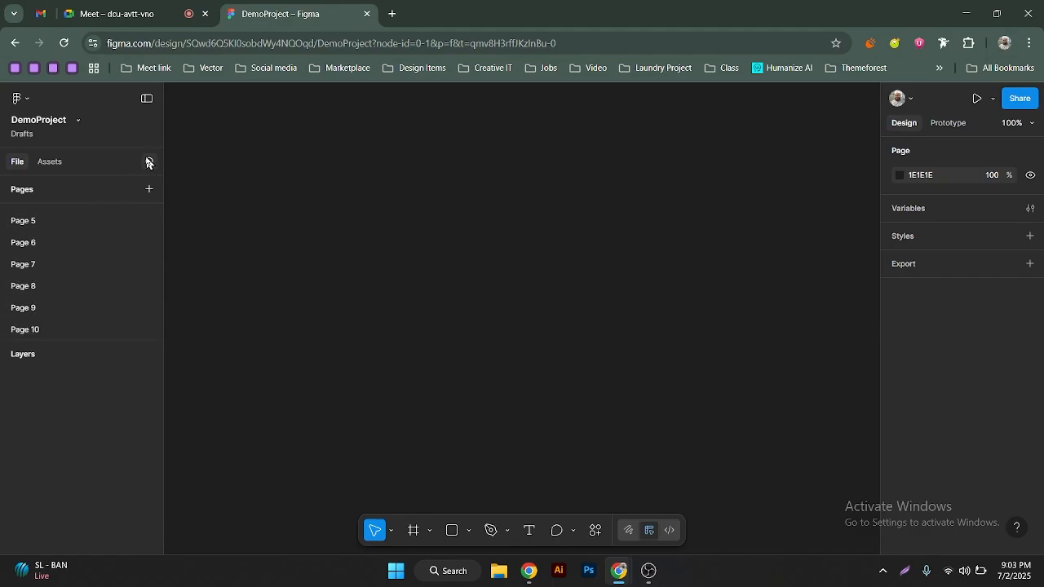
scroll(103, 217, up, 3)
click(151, 164)
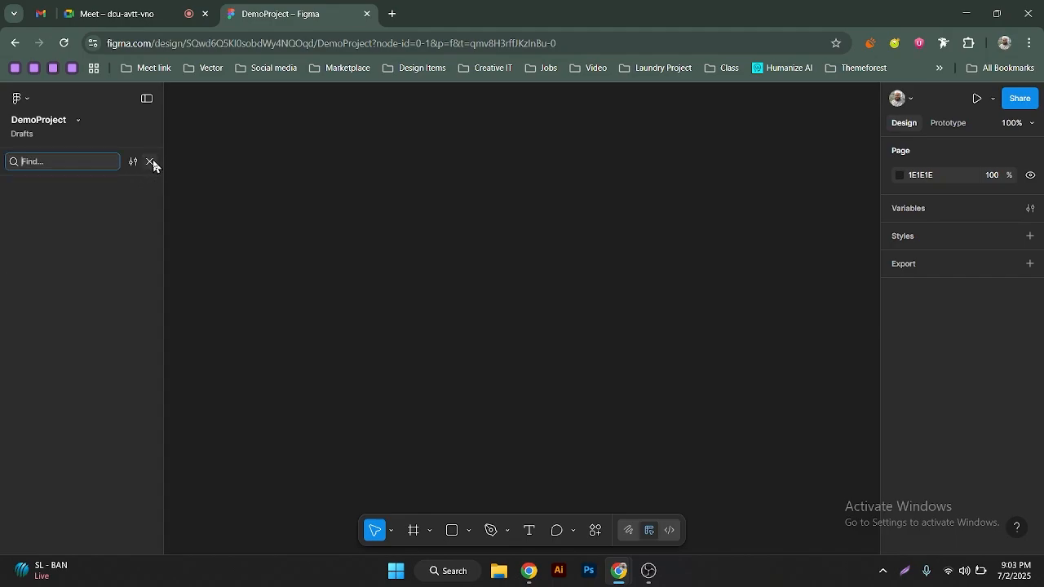
text(page 10)
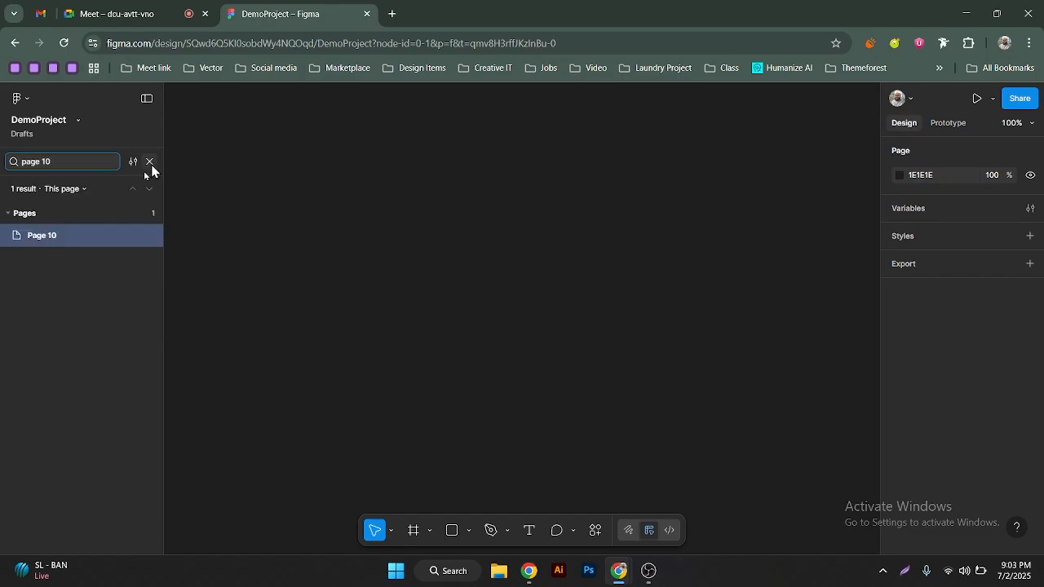
click(44, 236)
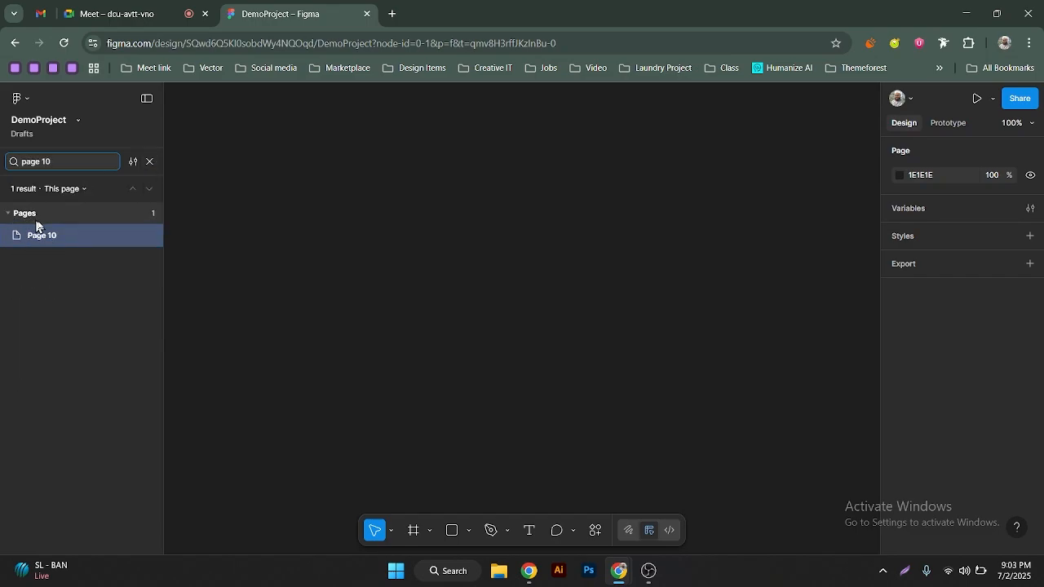
Switch to the browser window with the Figma home page and open the recent file "Ant Desin Open Source (COS) (Copy)"
click(619, 571)
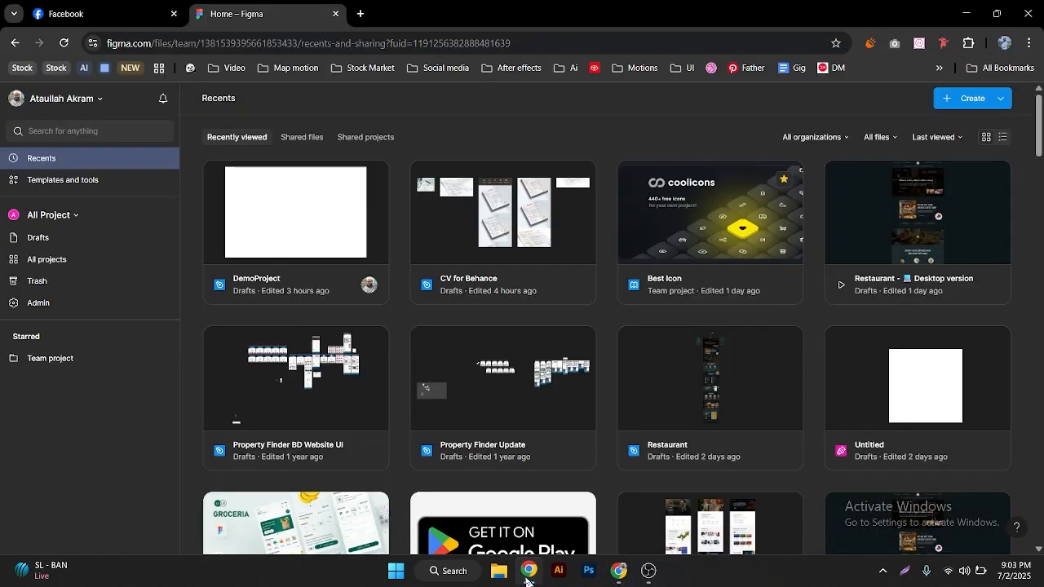
scroll(570, 348, down, 1)
scroll(569, 348, down, 4)
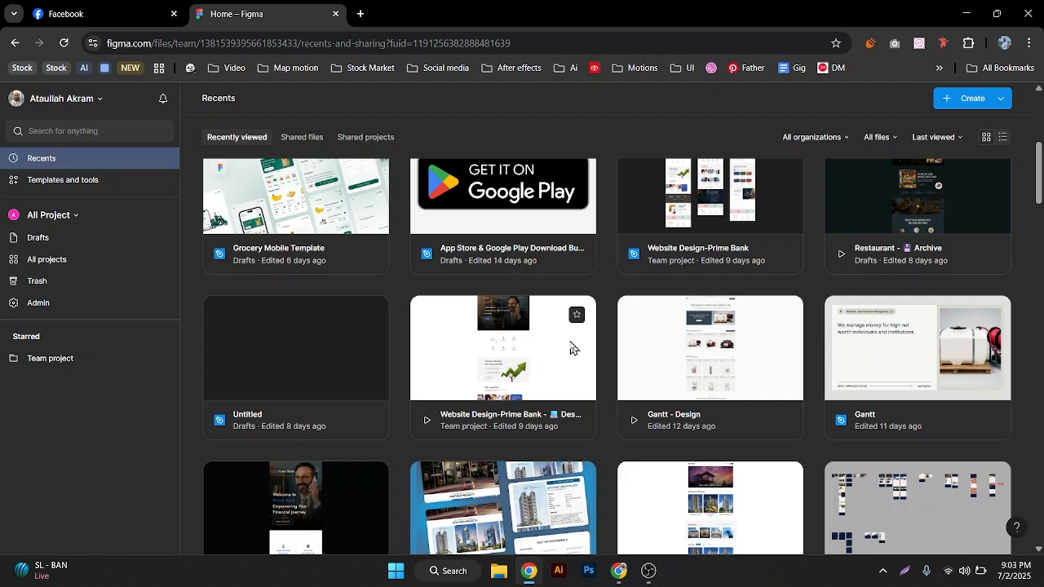
scroll(571, 349, down, 1)
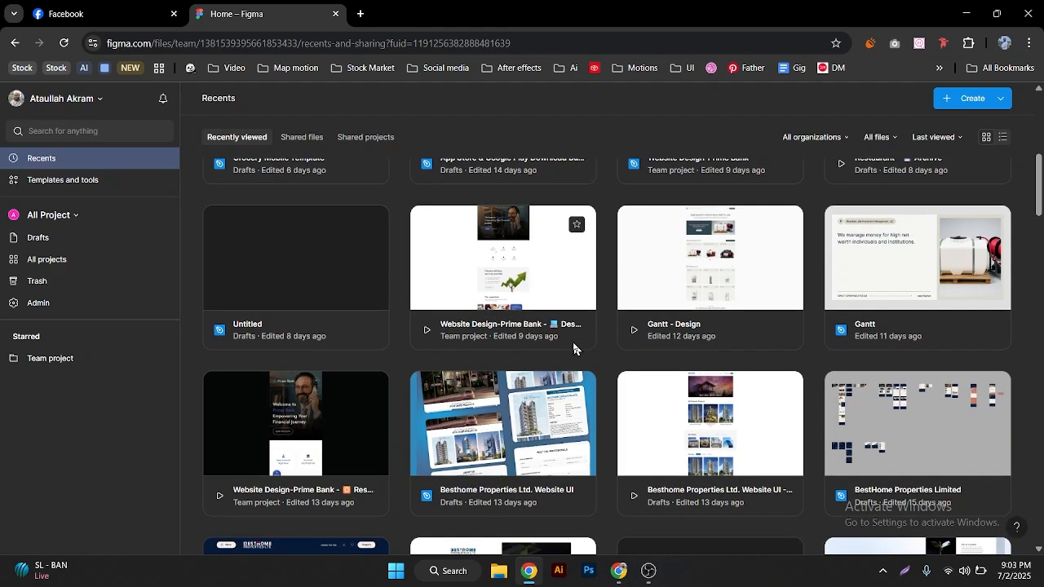
scroll(573, 350, down, 1)
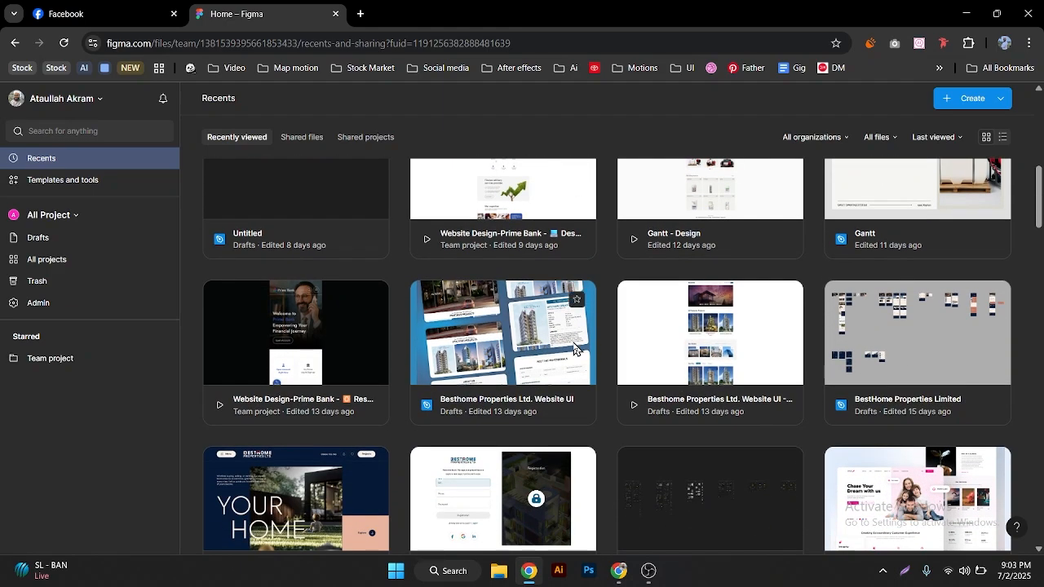
scroll(573, 349, down, 2)
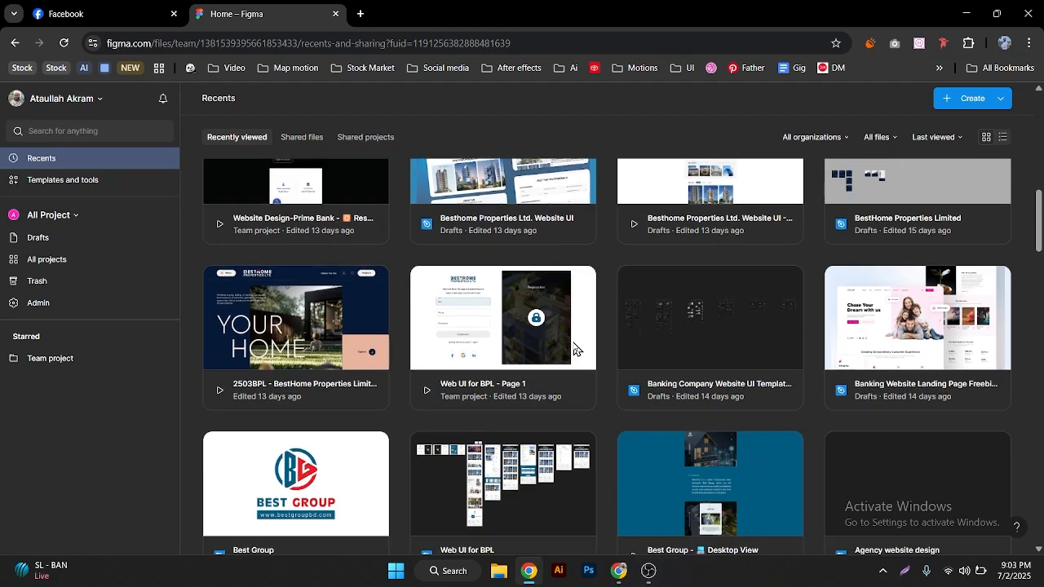
scroll(573, 349, down, 1)
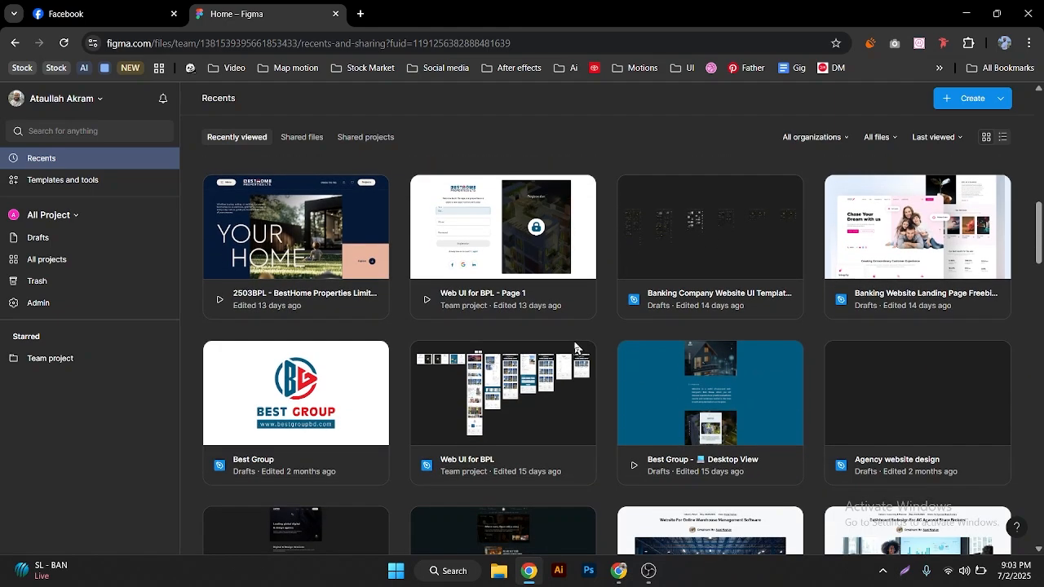
scroll(576, 348, down, 2)
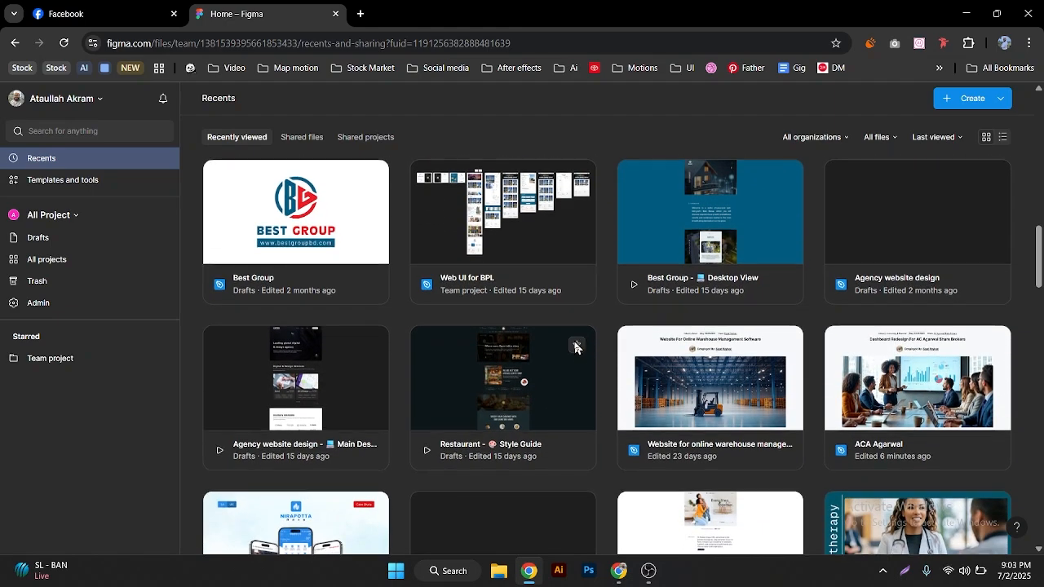
scroll(723, 360, down, 1)
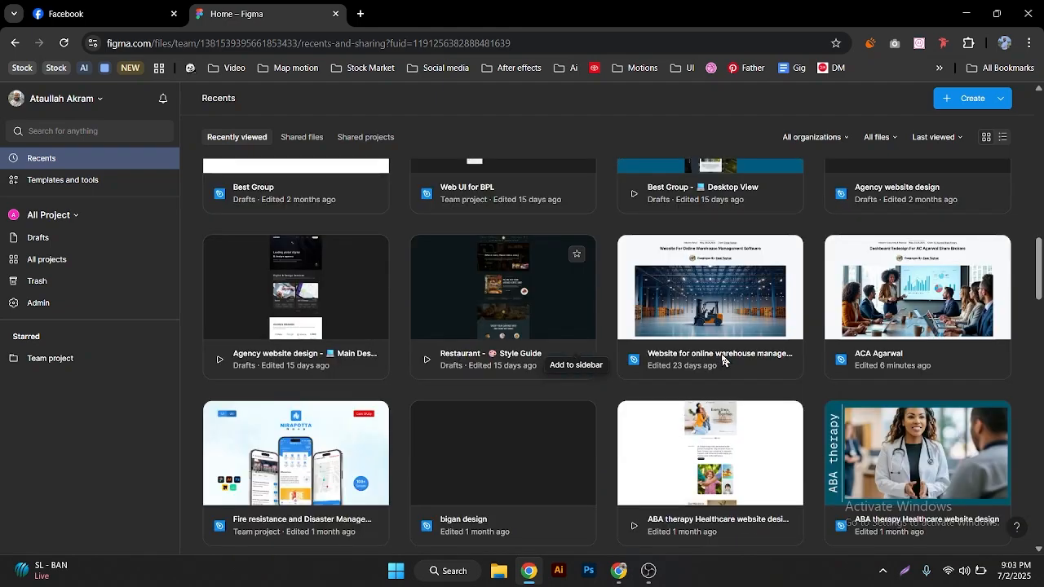
scroll(723, 360, down, 1)
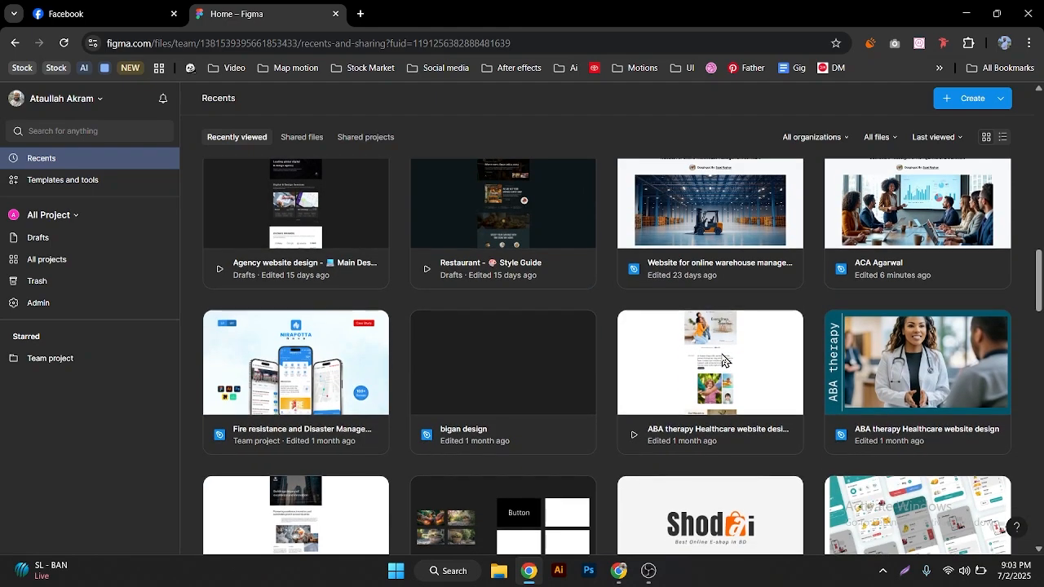
scroll(723, 360, down, 1)
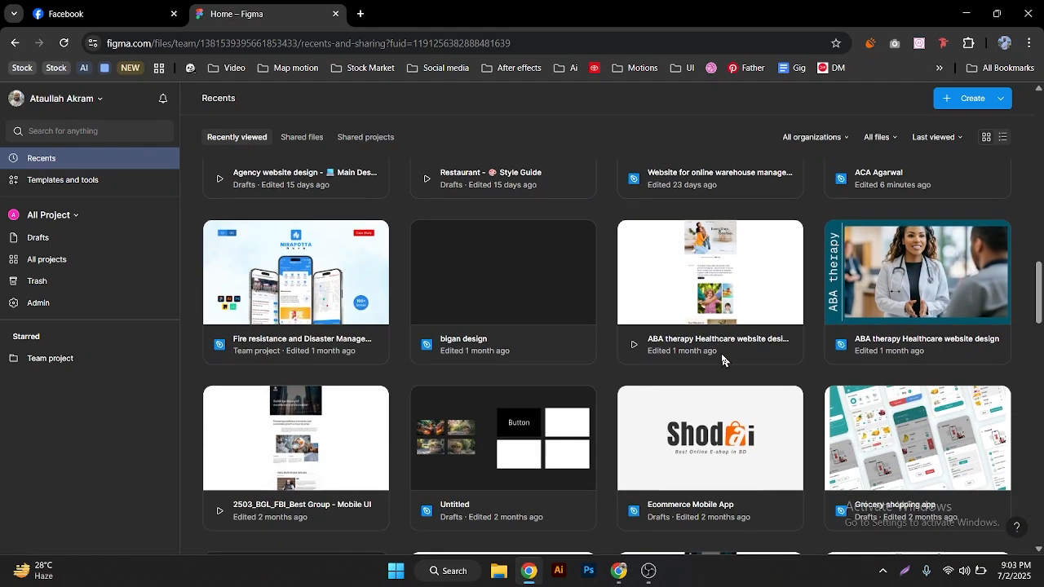
scroll(723, 359, down, 4)
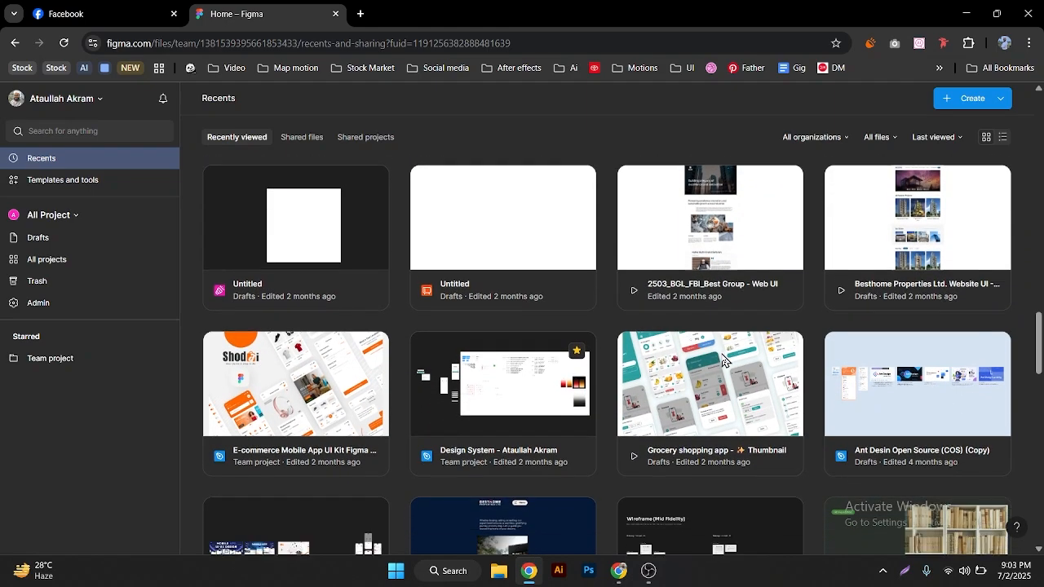
scroll(723, 362, down, 1)
scroll(722, 362, down, 1)
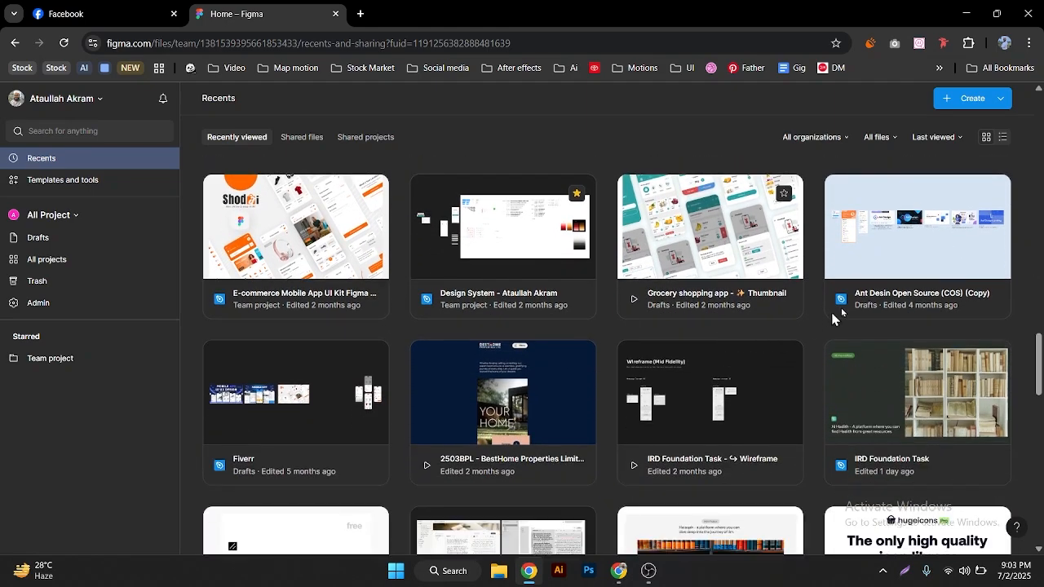
double_click(881, 331)
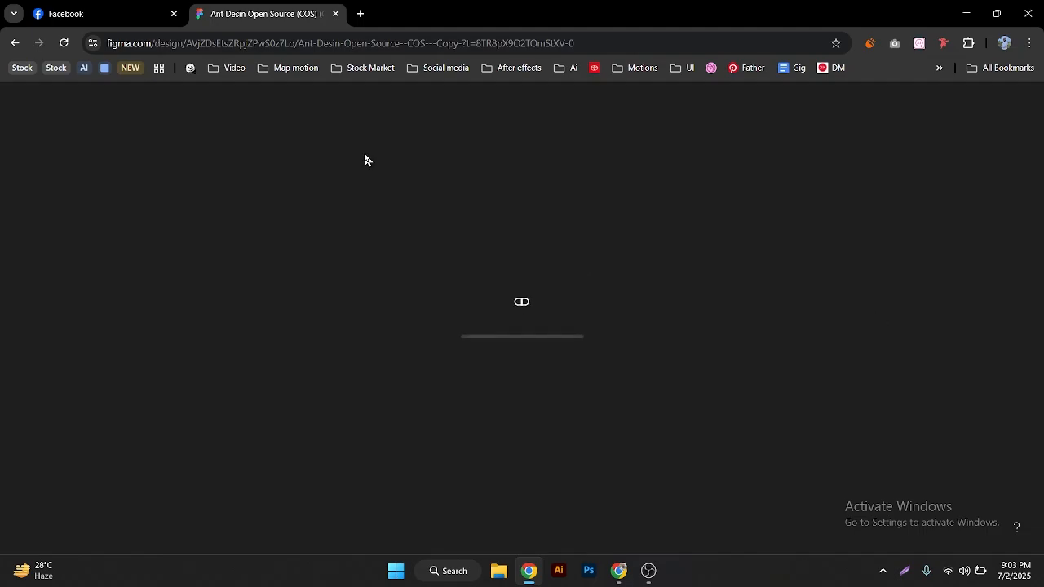
Switch back to the DemoProject window, close the search and look through the full page list
mouse_move(619, 571)
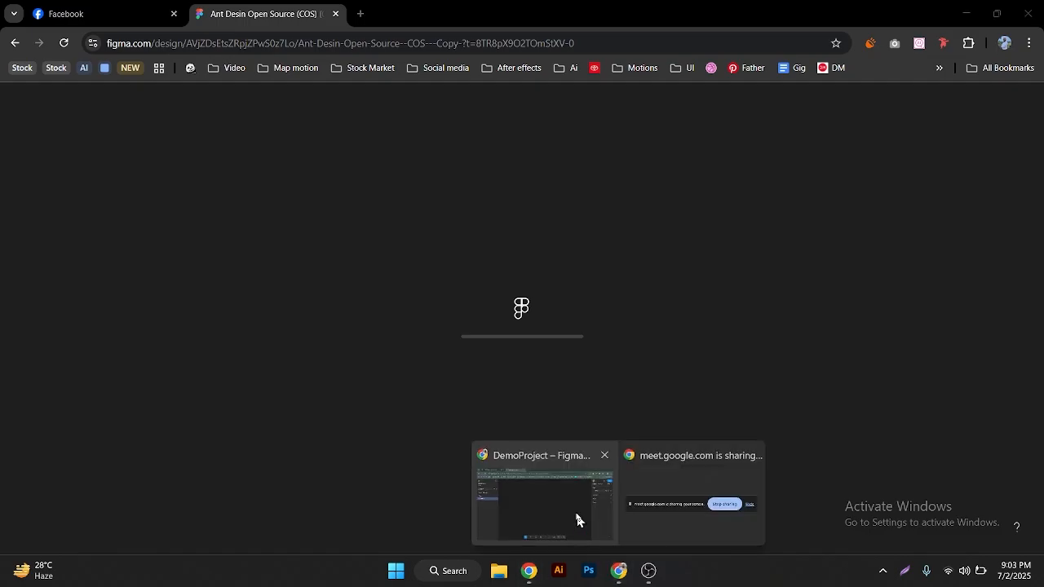
click(576, 516)
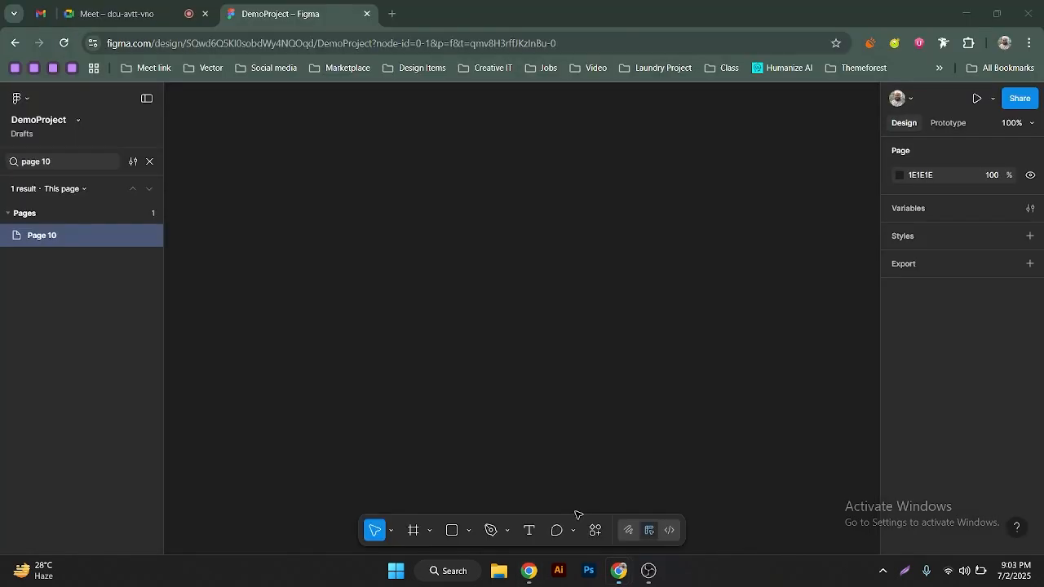
click(148, 163)
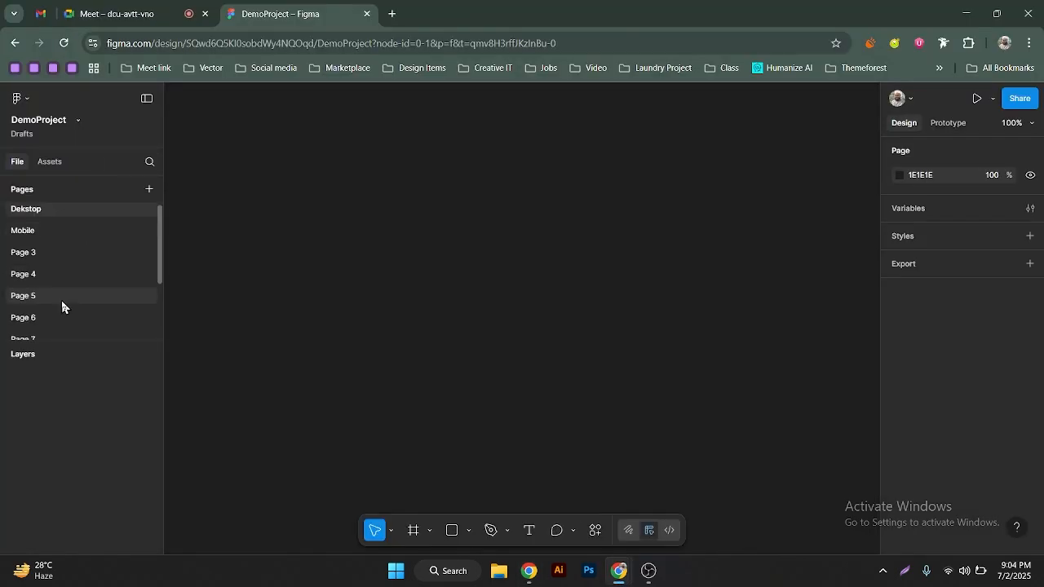
scroll(62, 307, down, 2)
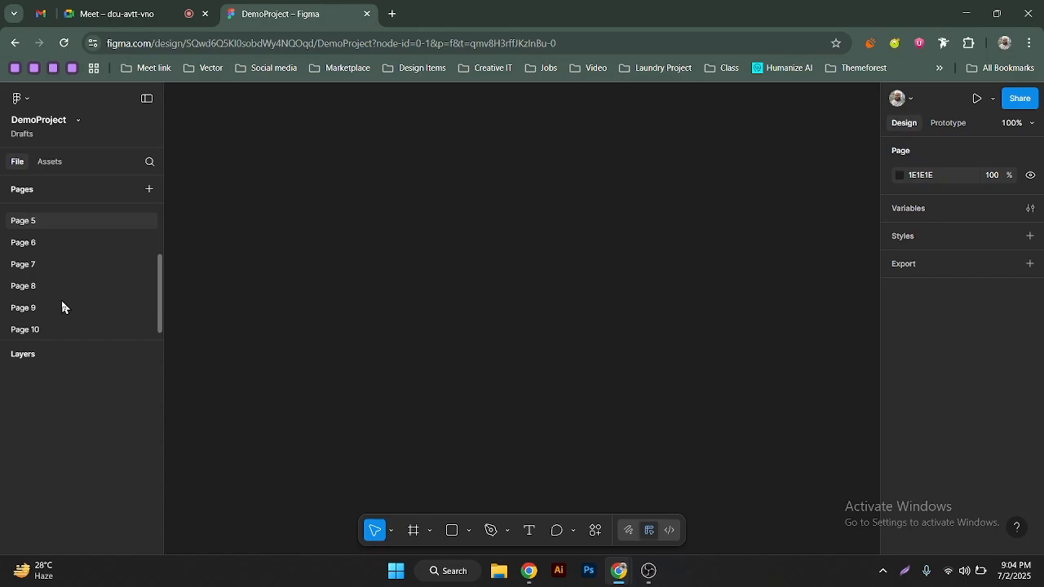
scroll(65, 244, up, 2)
scroll(65, 241, down, 2)
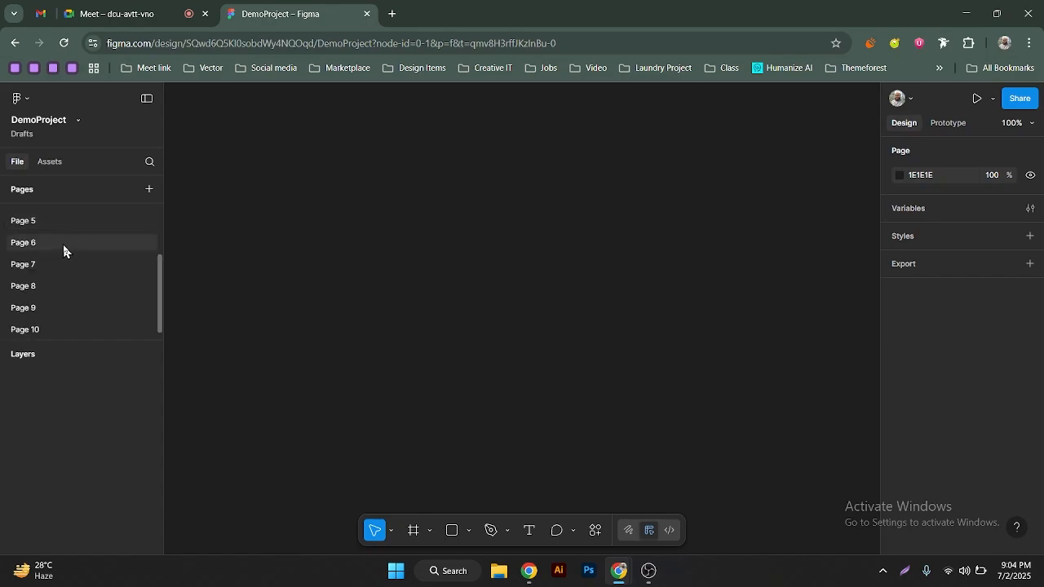
scroll(63, 247, up, 2)
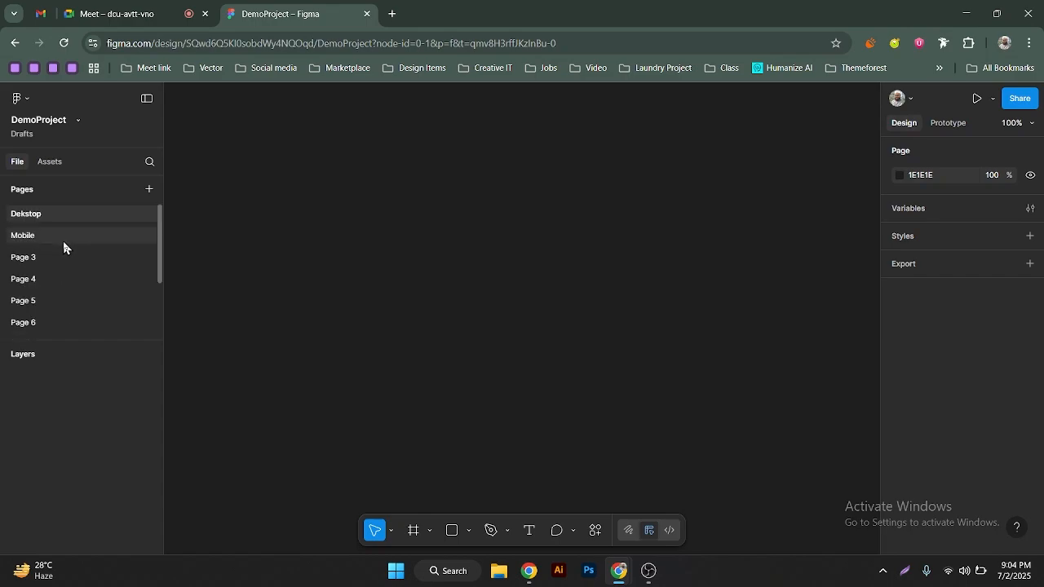
Reopen the file search, clear the "page 10" query and close the search
click(148, 163)
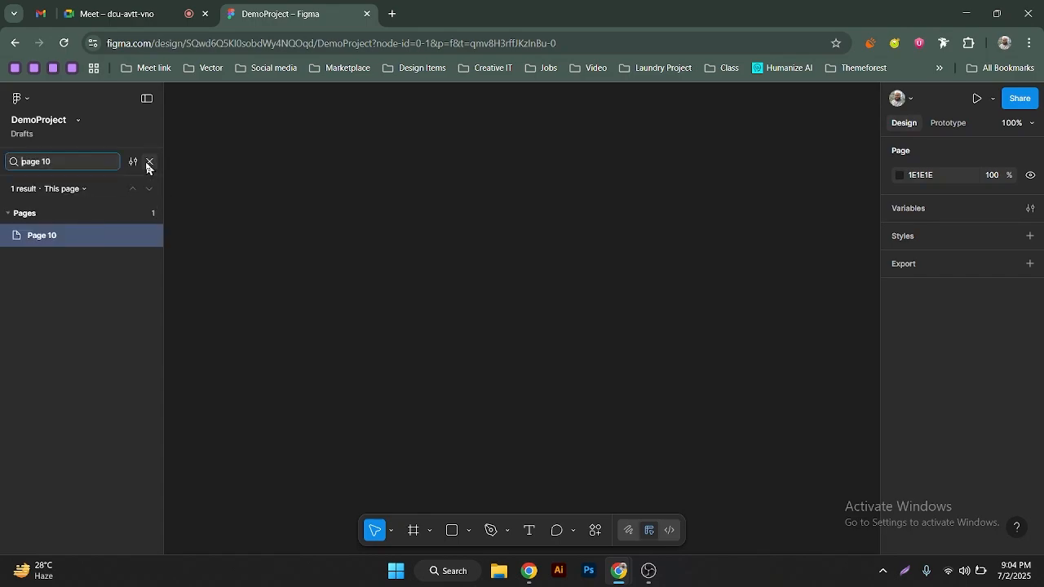
click(150, 163)
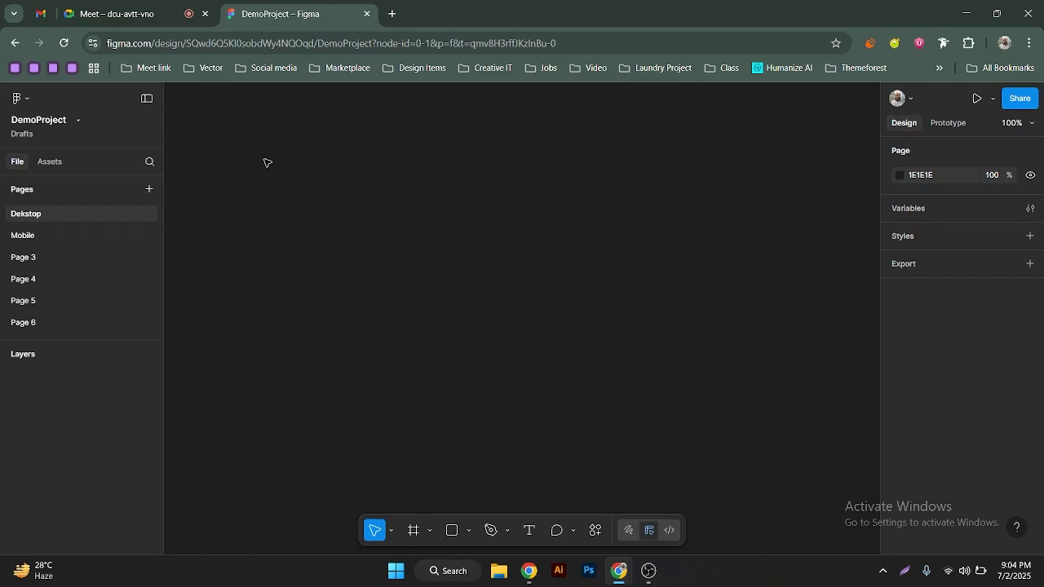
key(ctrl+f)
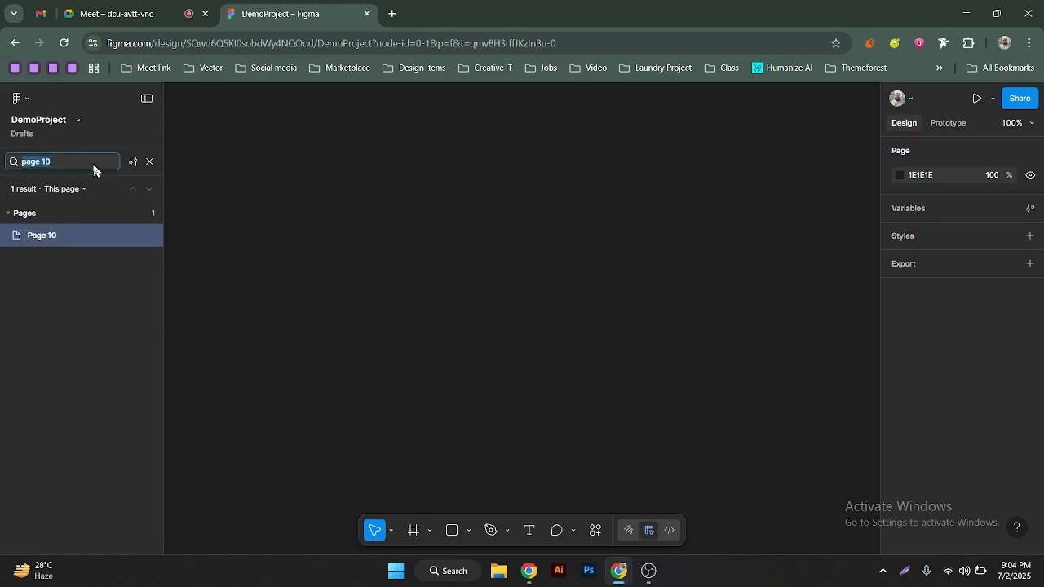
key(BackSpace)
click(150, 163)
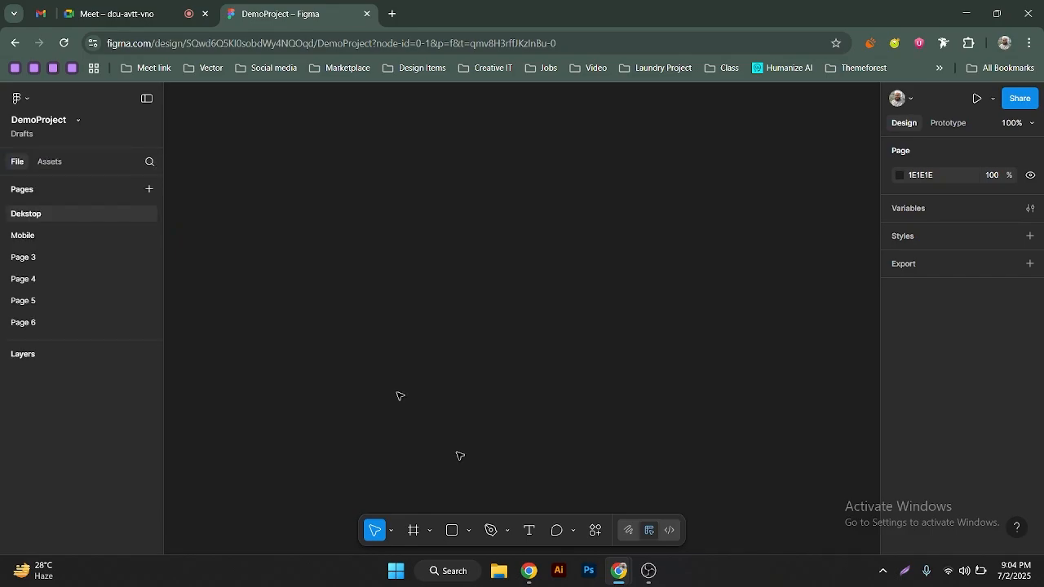
Minimize the DemoProject interface so the canvas takes up the whole window
click(527, 567)
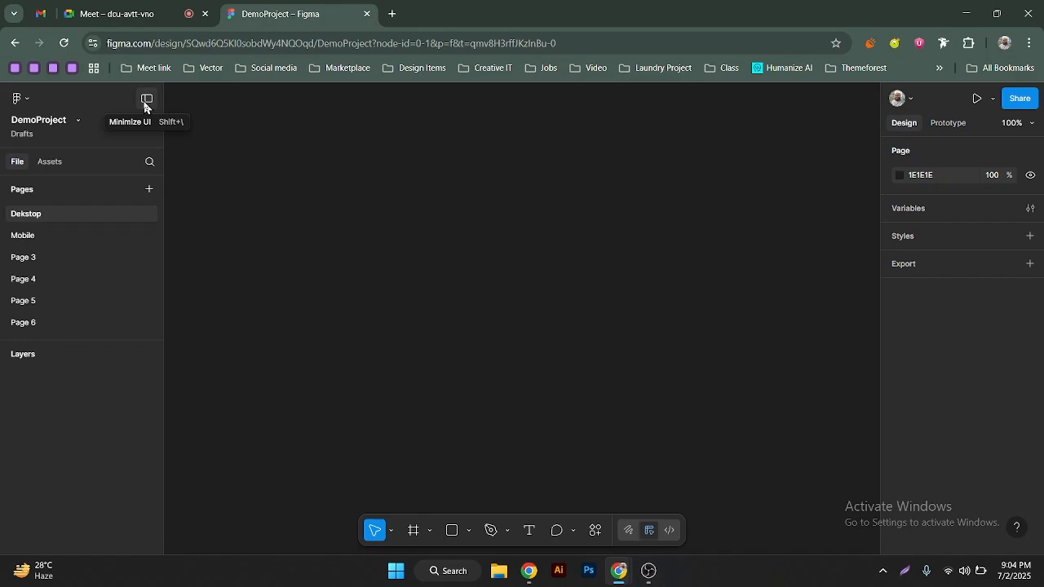
click(146, 99)
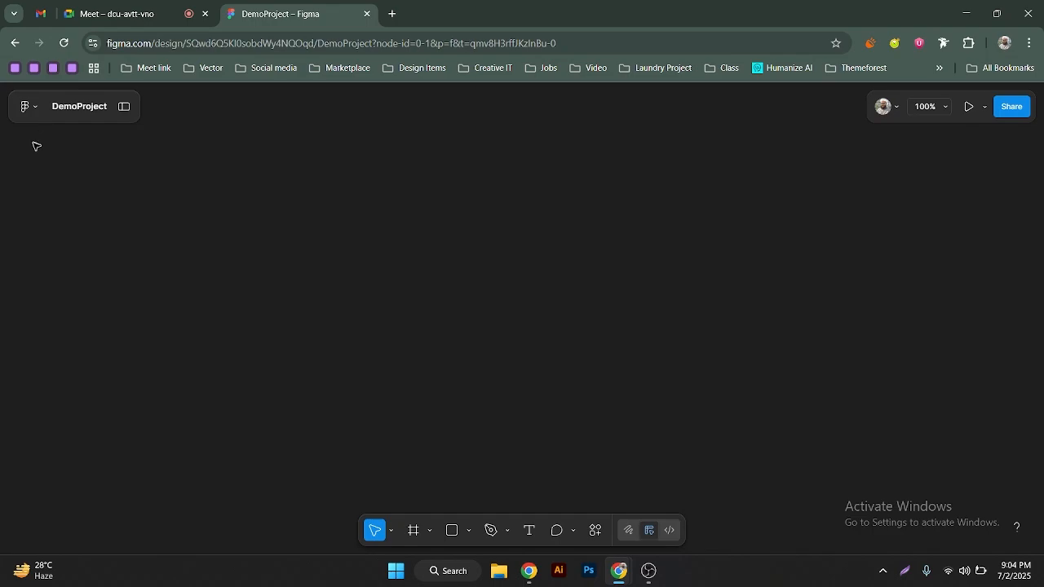
Restore the full DemoProject interface and look at the file search and the Assets libraries before returning to the page list
click(124, 107)
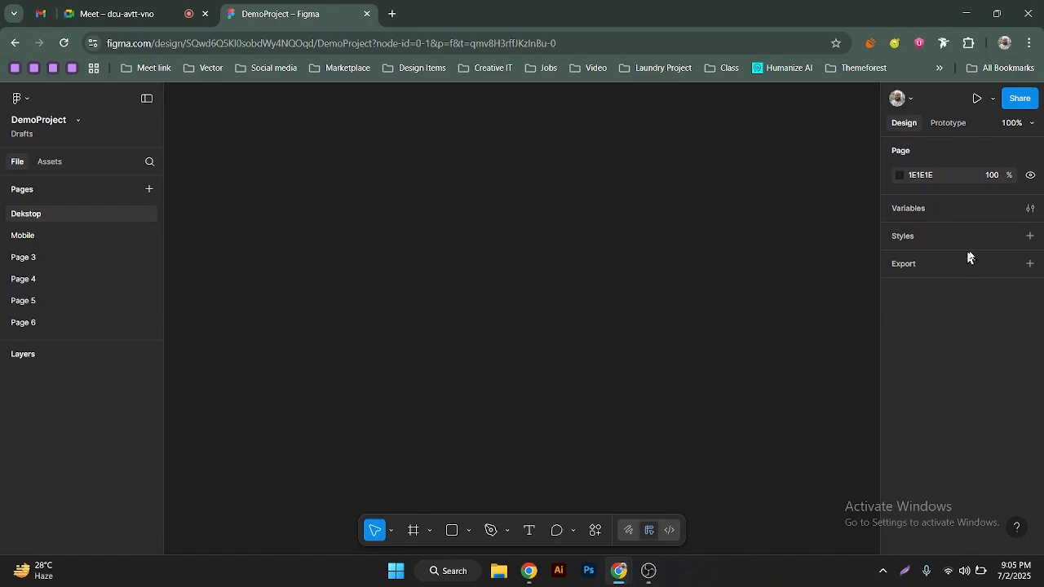
click(149, 163)
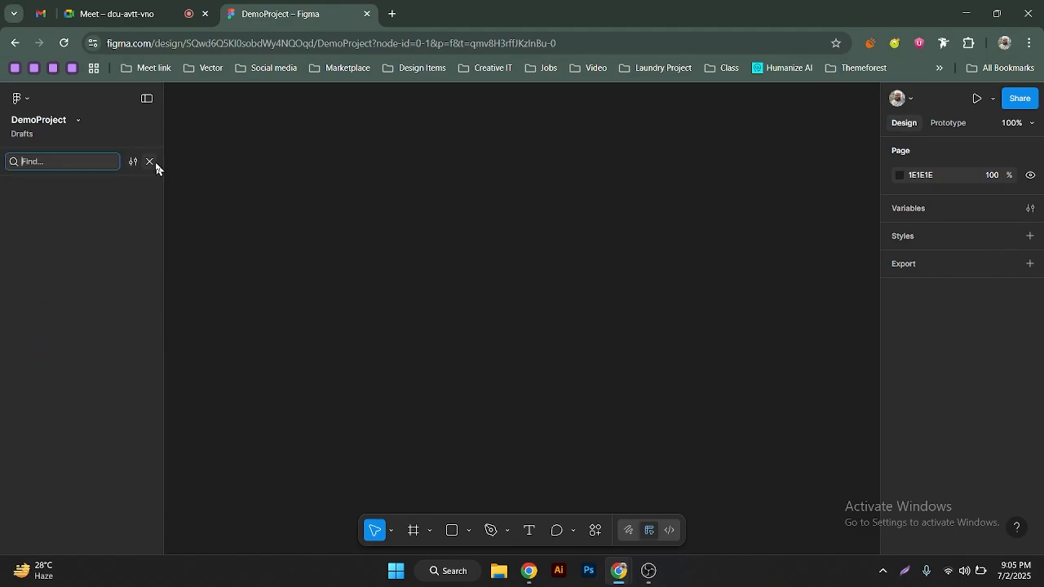
click(150, 163)
click(48, 162)
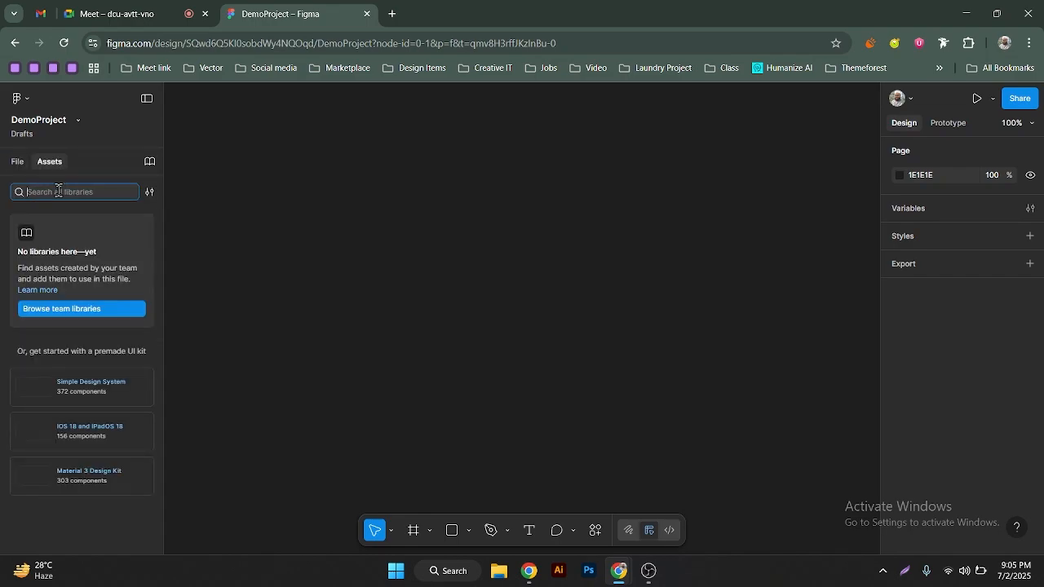
click(17, 162)
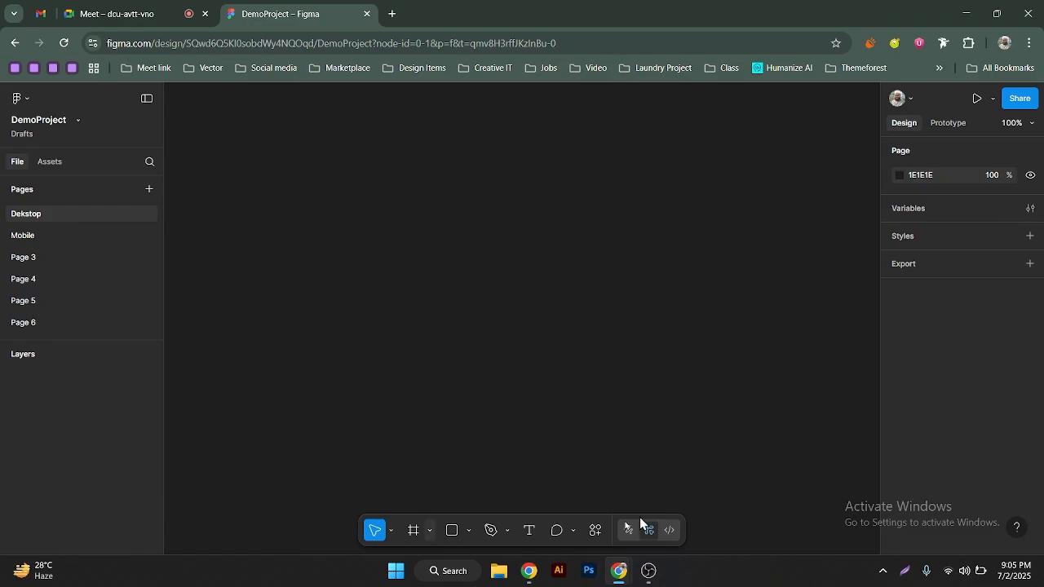
Open the help and resources options and sweep a selection marquee over the empty canvas
click(1020, 529)
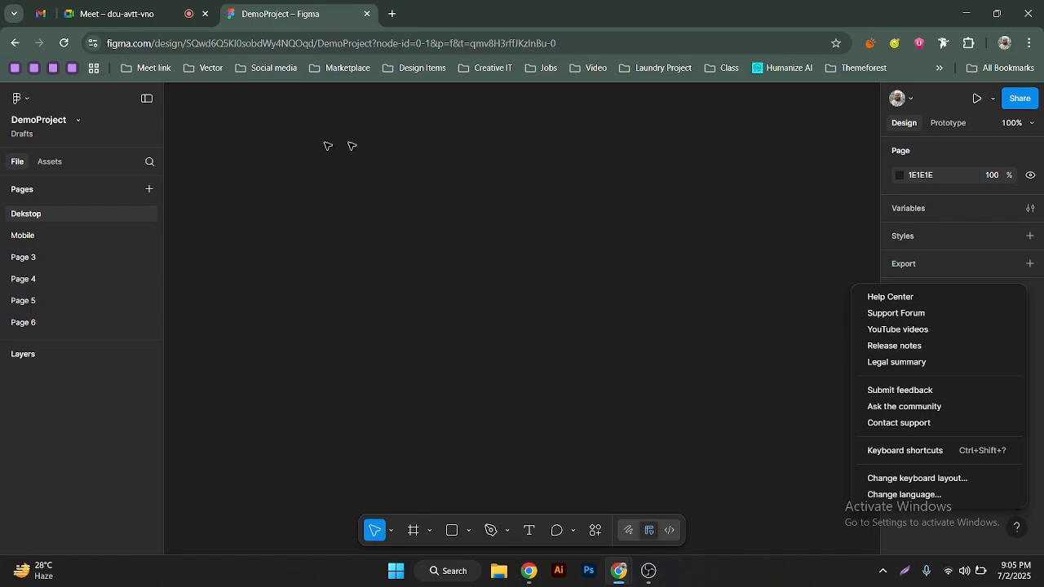
drag(321, 279, 697, 557)
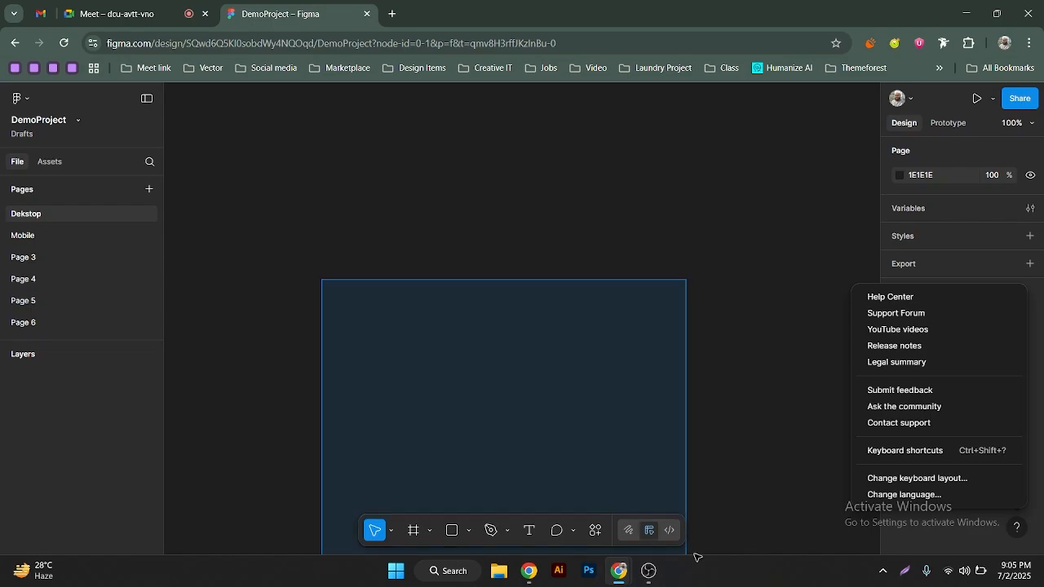
drag(695, 557, 696, 558)
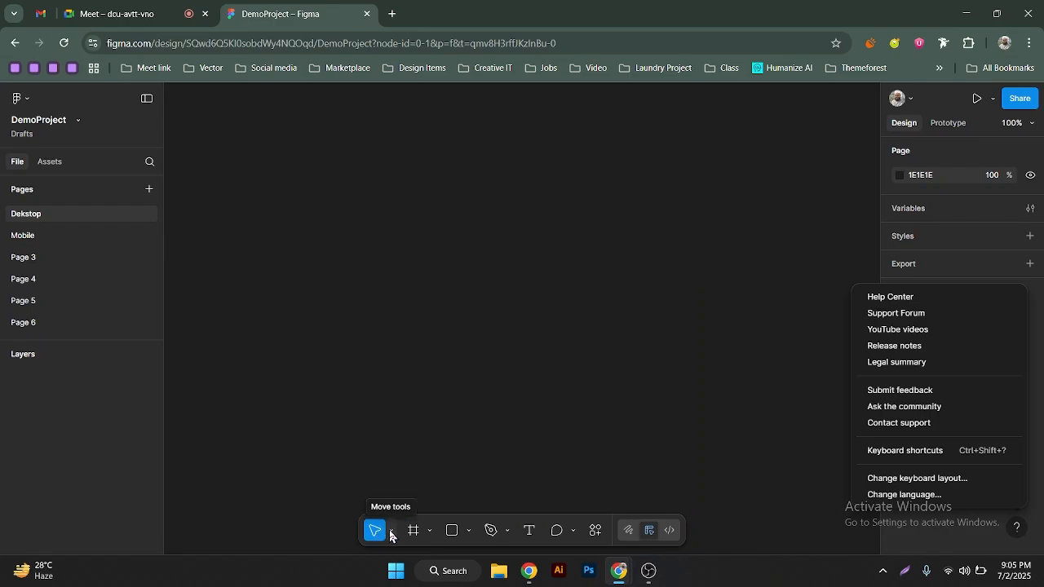
Activate the Hand tool, then switch to the Ant Desin Open Source file window and pan its canvas across the frames
click(391, 532)
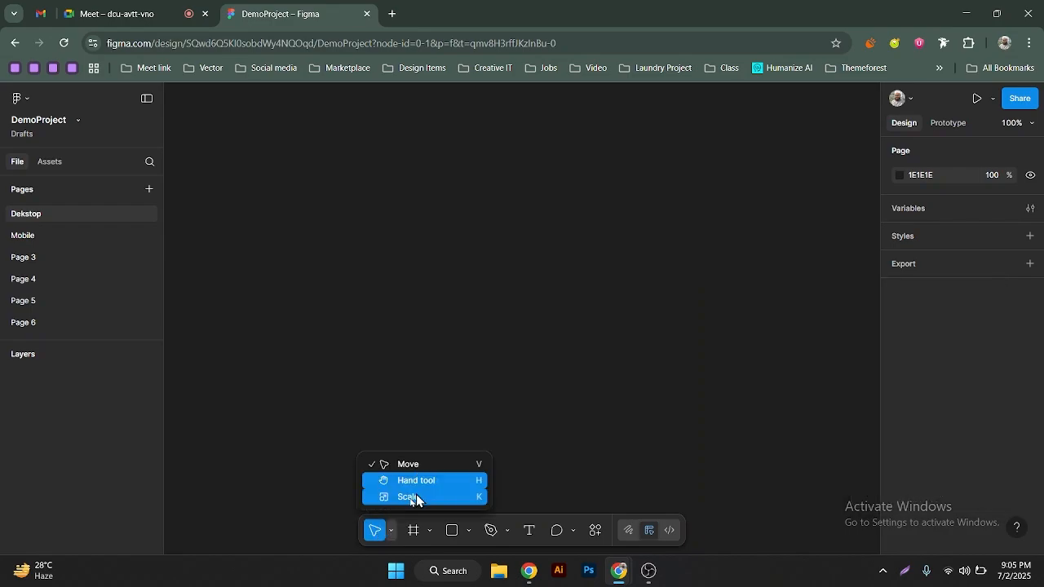
click(408, 481)
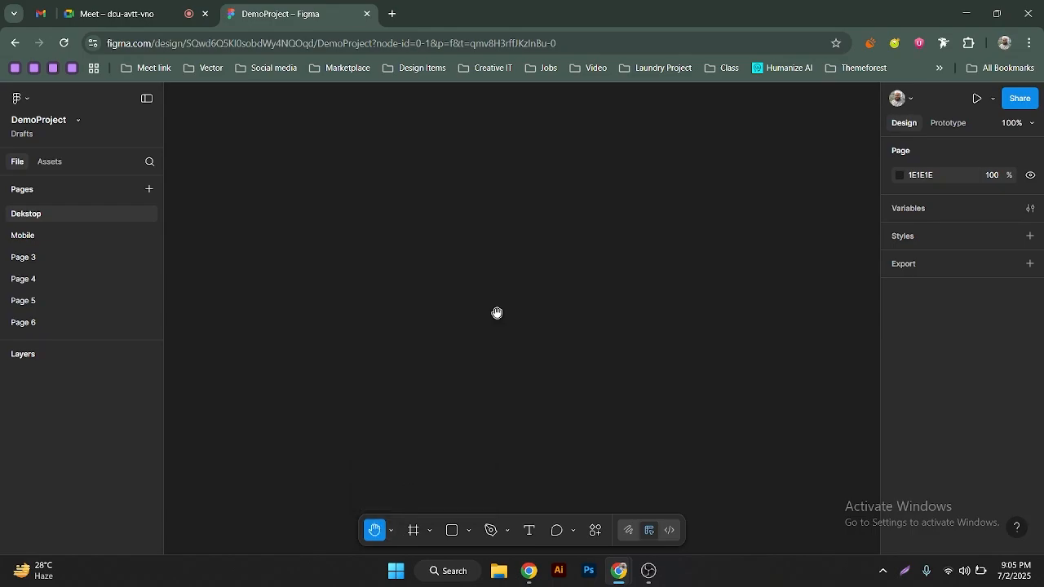
click(529, 572)
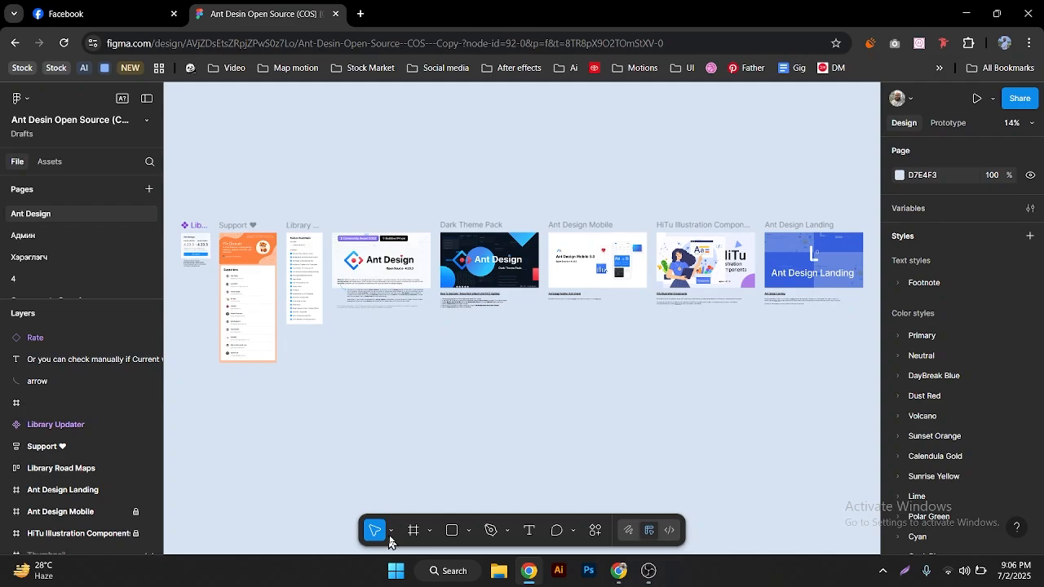
key(space)
drag(479, 297, 419, 368)
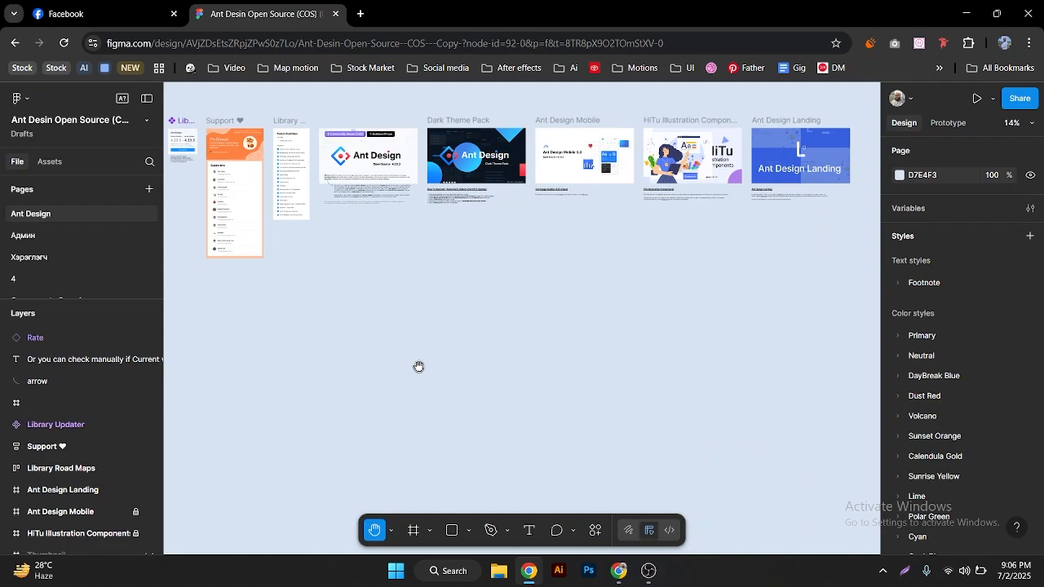
Switch back to the DemoProject window and activate the Scale tool
key(alt+Tab)
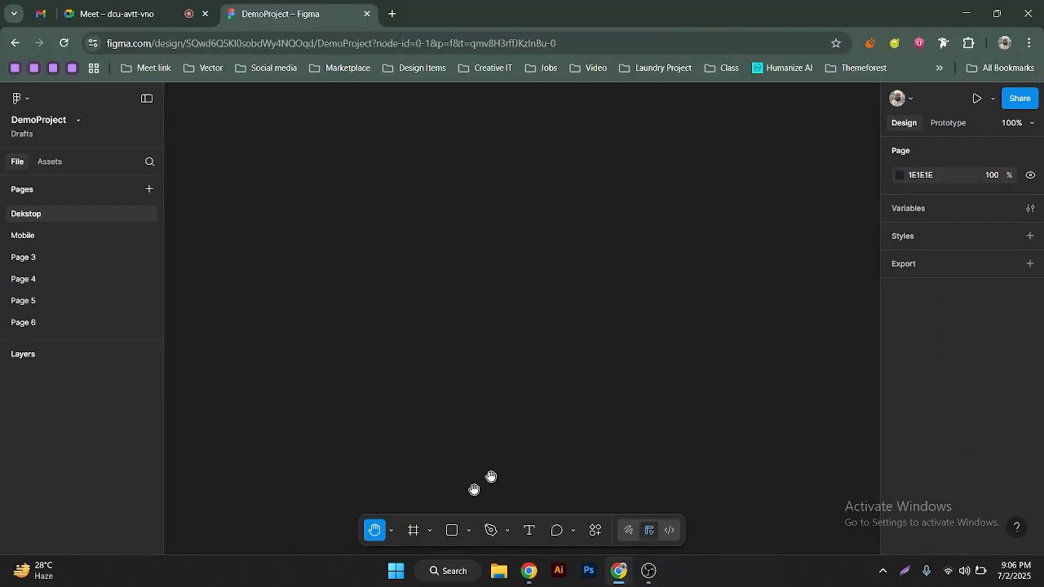
click(391, 531)
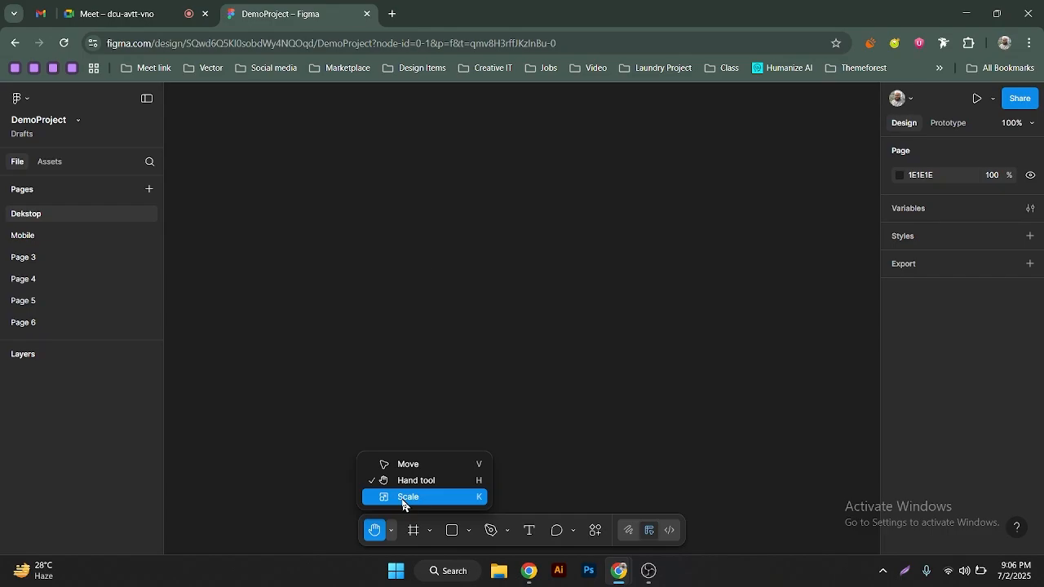
click(403, 497)
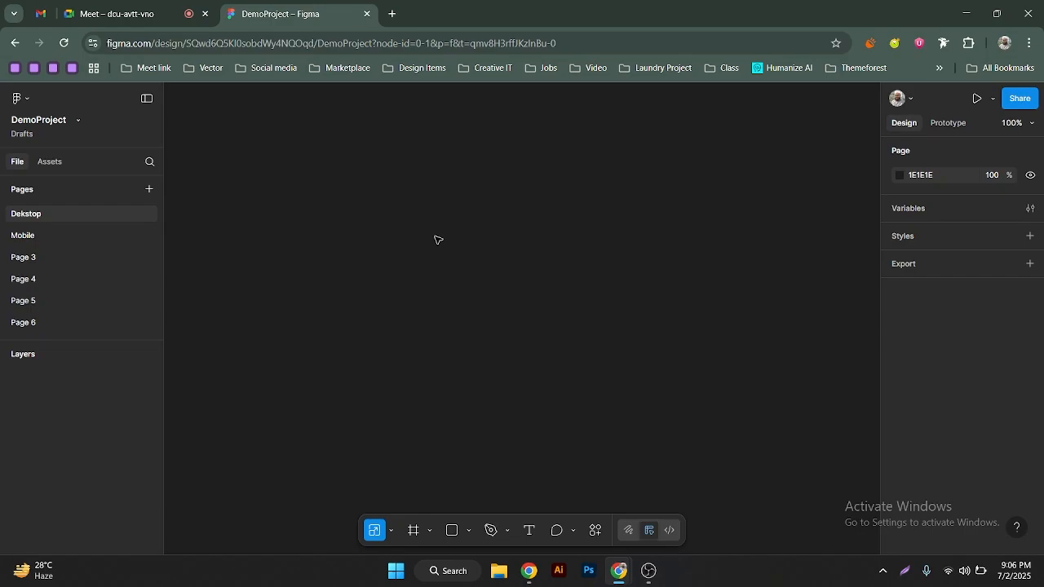
In the Ant Desin Open Source file, resize the Support frame to about 888 × 1540 with the Move tool and undo the resize
key(alt+Tab)
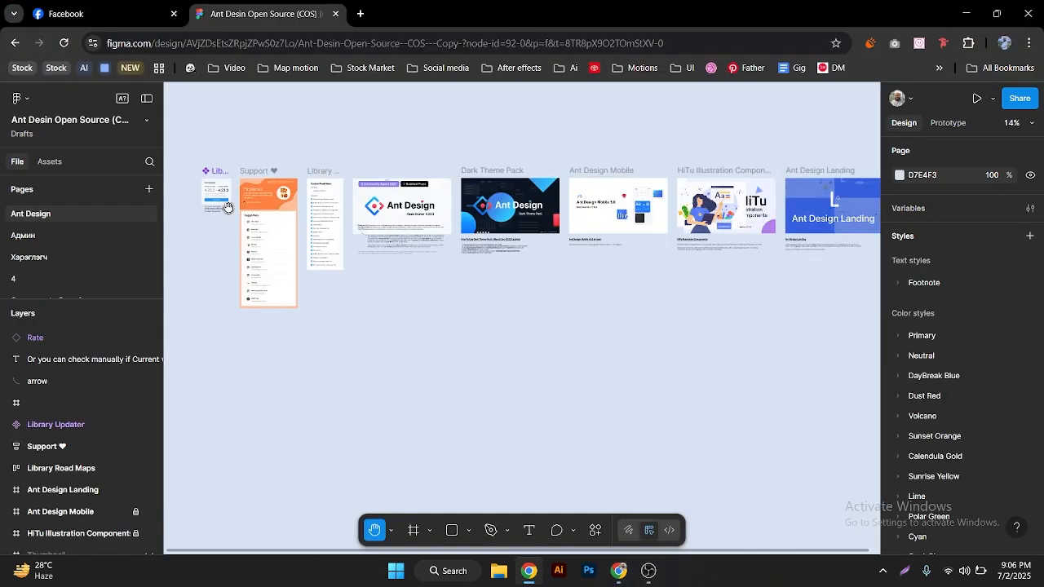
scroll(216, 187, up, 3)
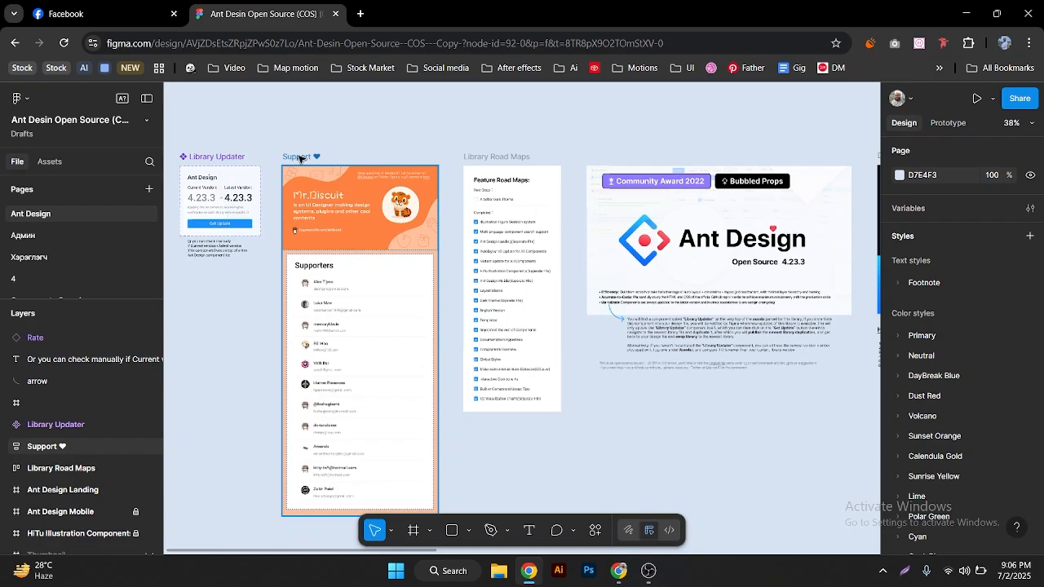
click(299, 159)
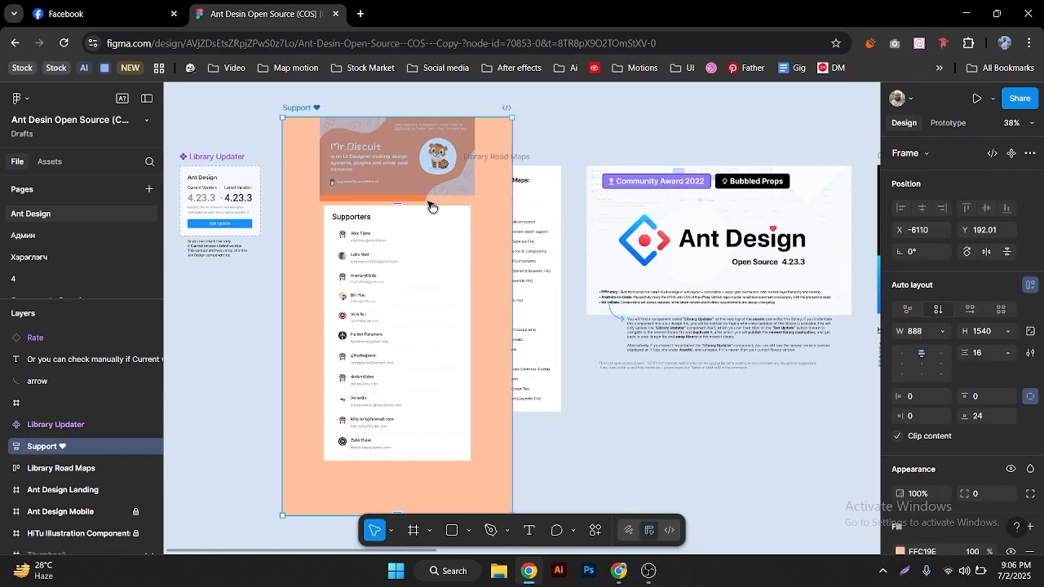
key(ctrl+z)
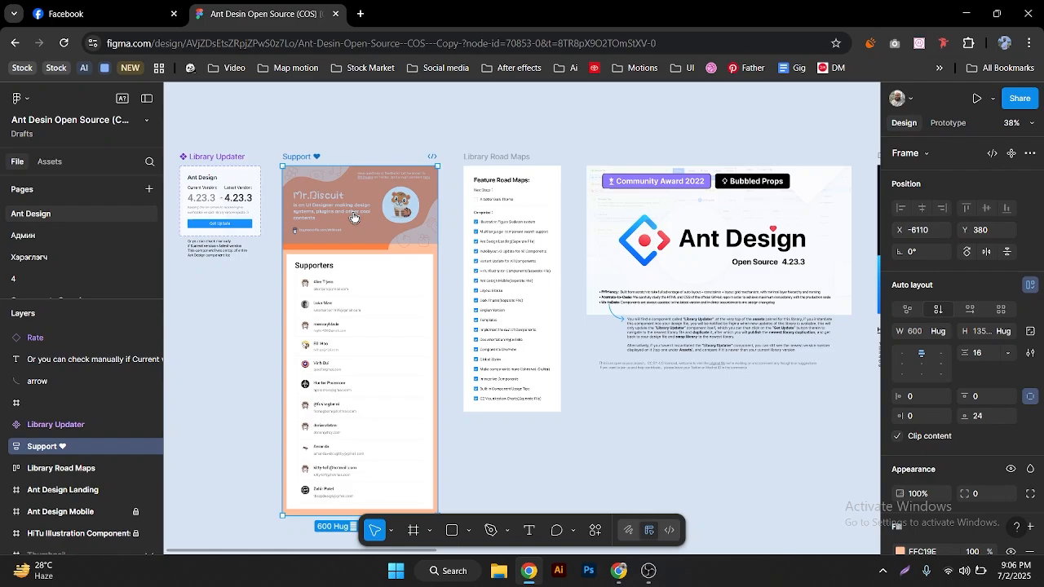
Compare the Support frame's properties under the Scale tool with those under the Move tool
click(392, 530)
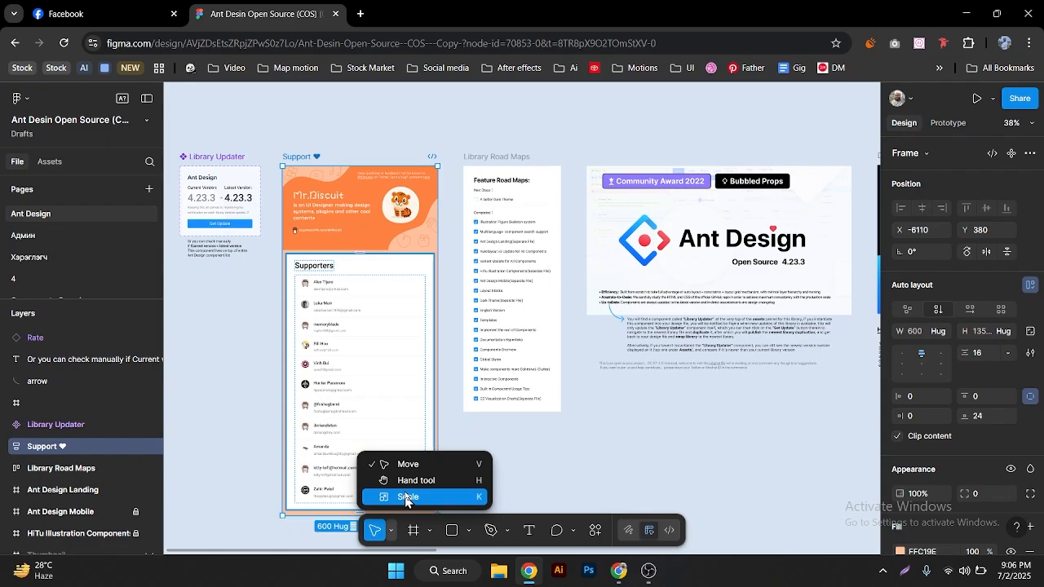
click(406, 498)
click(391, 530)
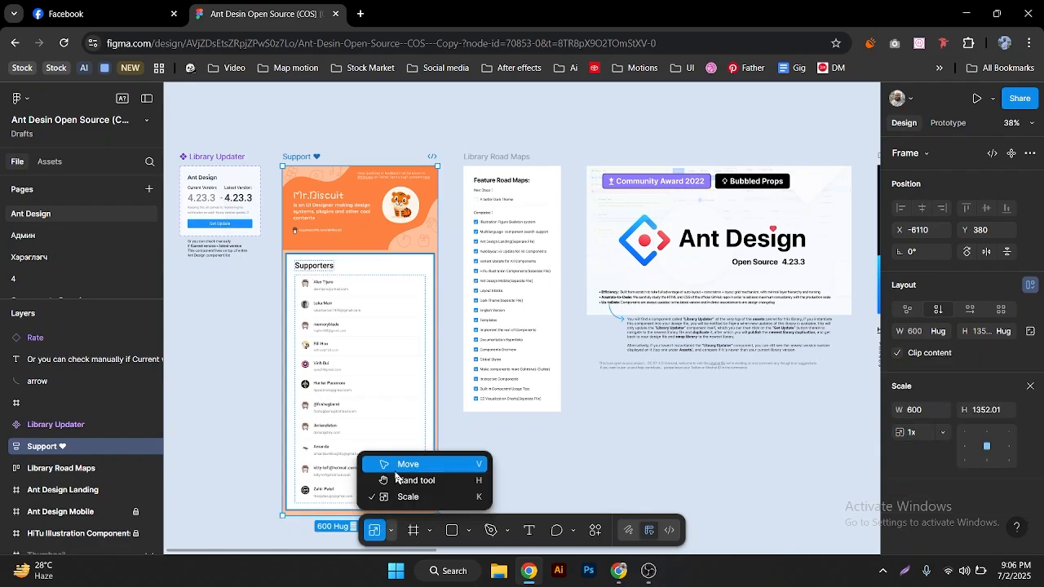
click(396, 470)
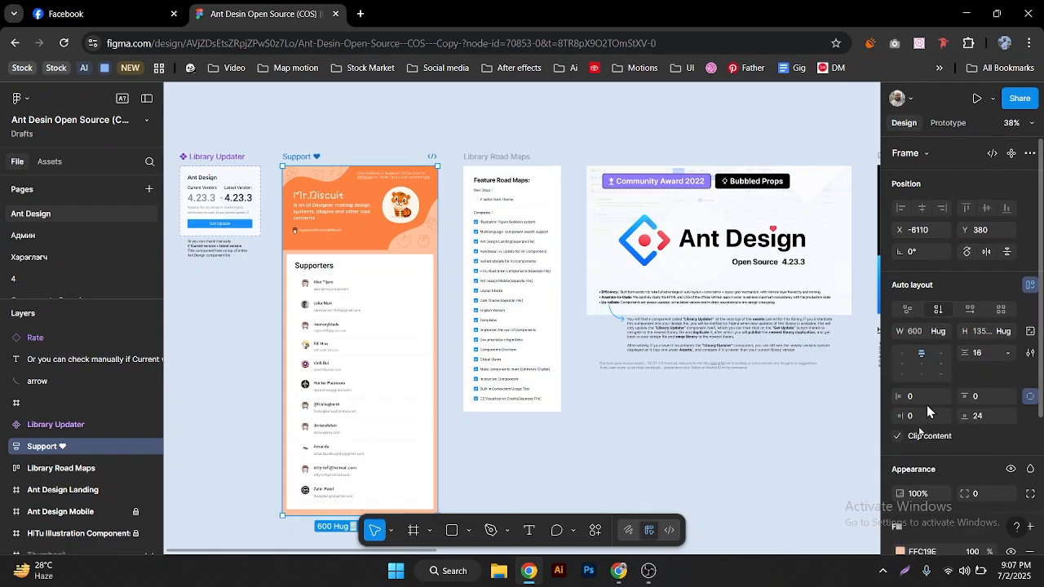
Enlarge the Support frame proportionally from its upper corner with the Scale tool and undo the scaling
click(391, 531)
click(399, 498)
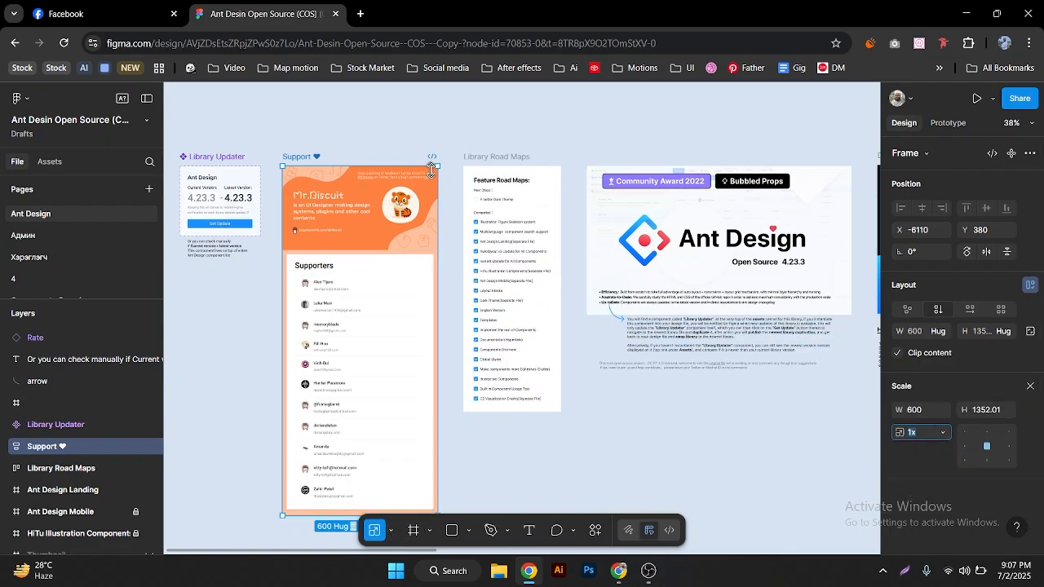
drag(433, 169, 580, 110)
key(ctrl+z)
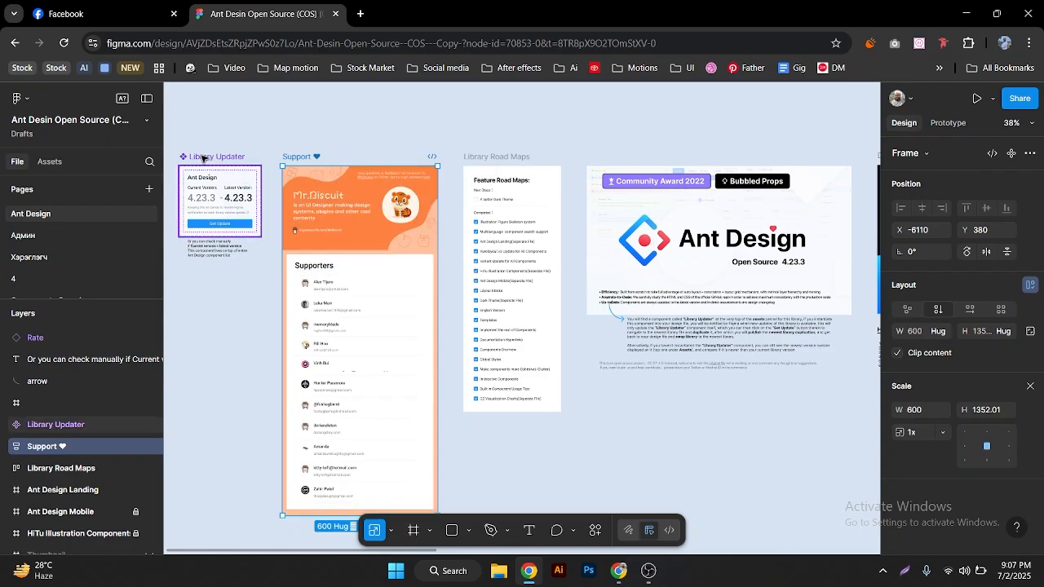
Enlarge the Library Updater component freehand with the Scale tool to about 351 high and undo the scaling
click(255, 230)
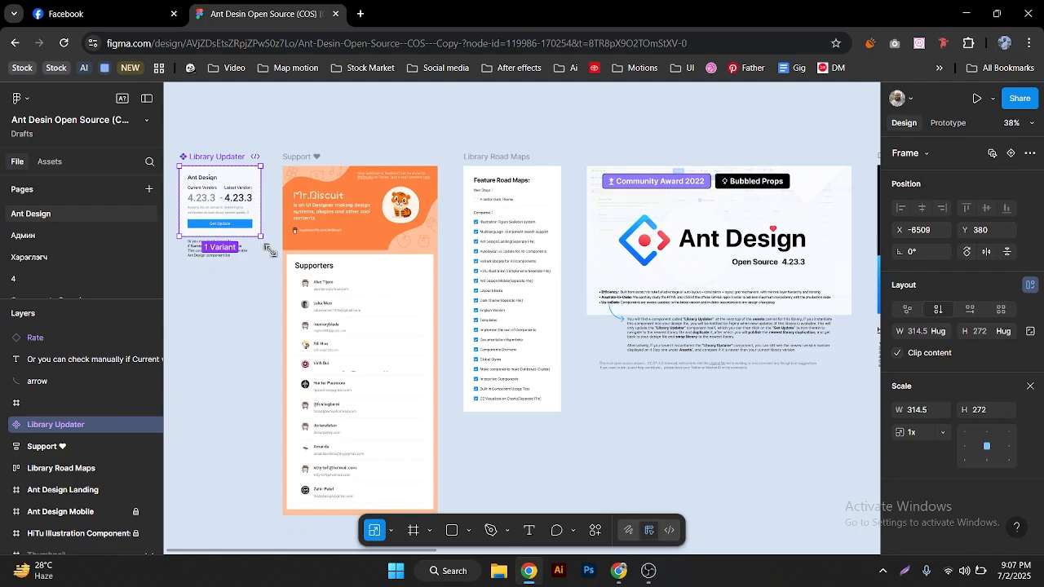
drag(274, 254, 277, 257)
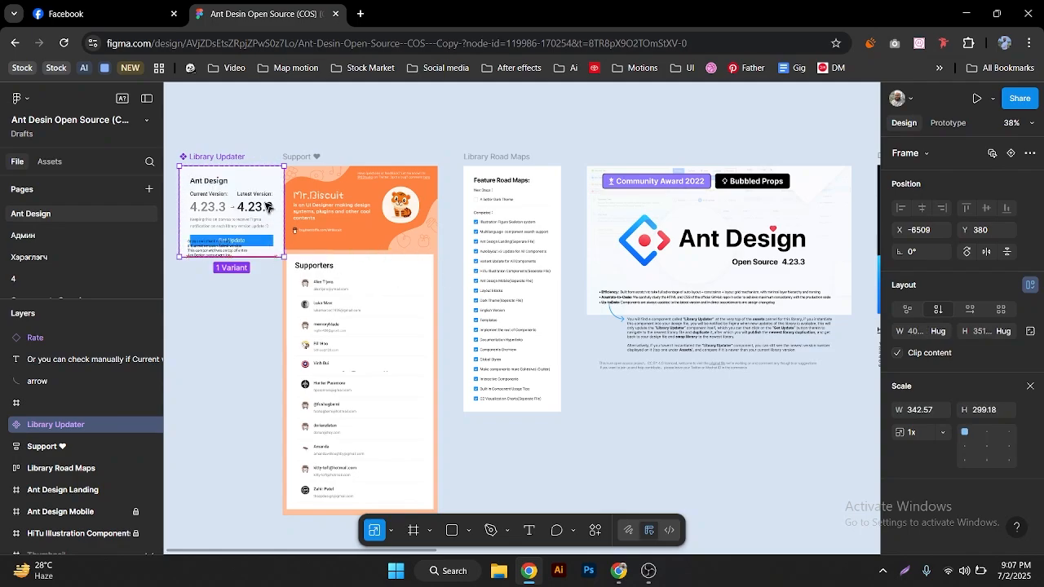
key(ctrl+z)
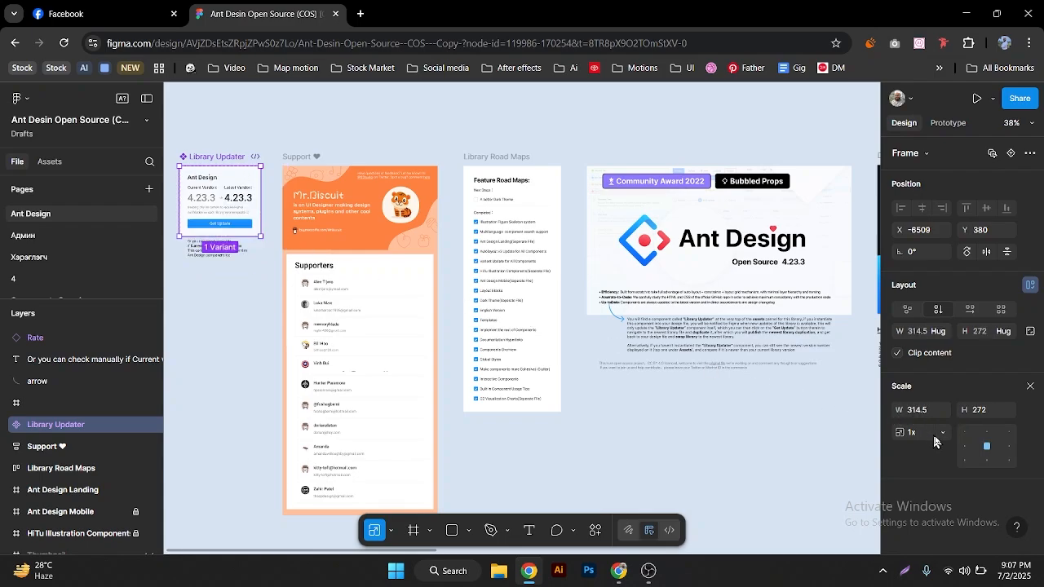
Apply a 3x scale factor to the Library Updater component and undo it
click(944, 435)
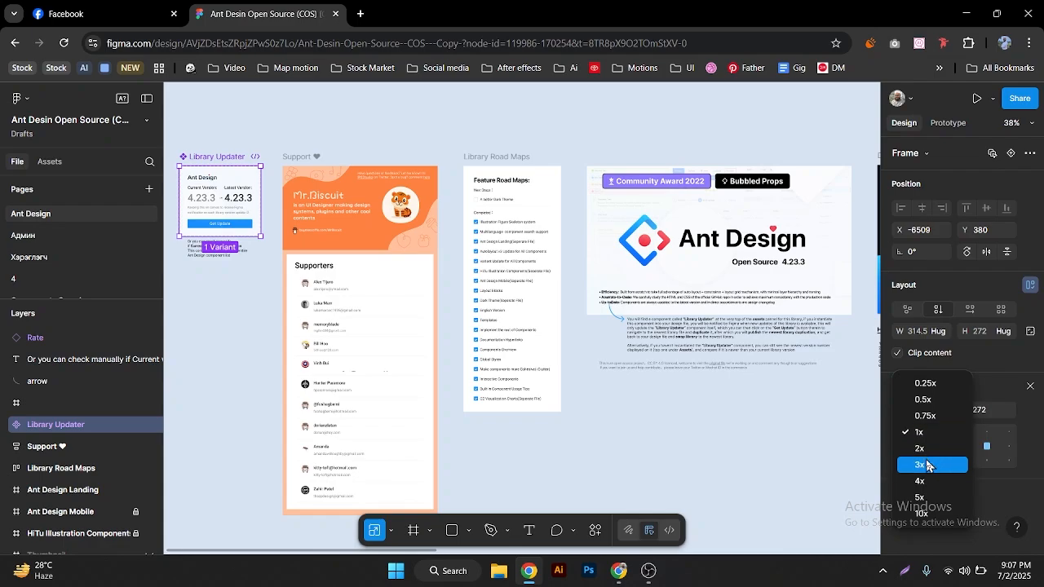
click(928, 465)
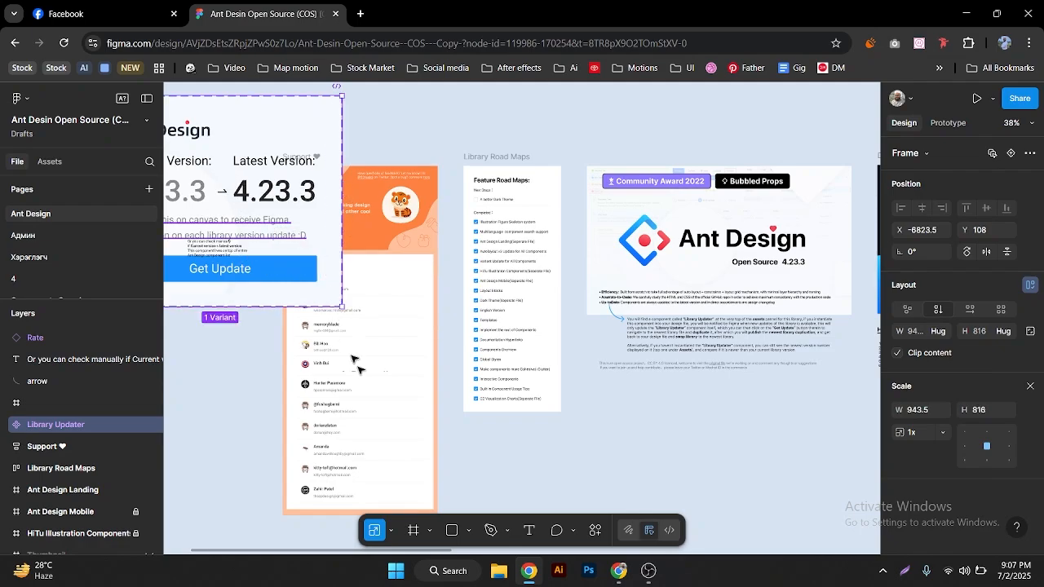
key(ctrl+z)
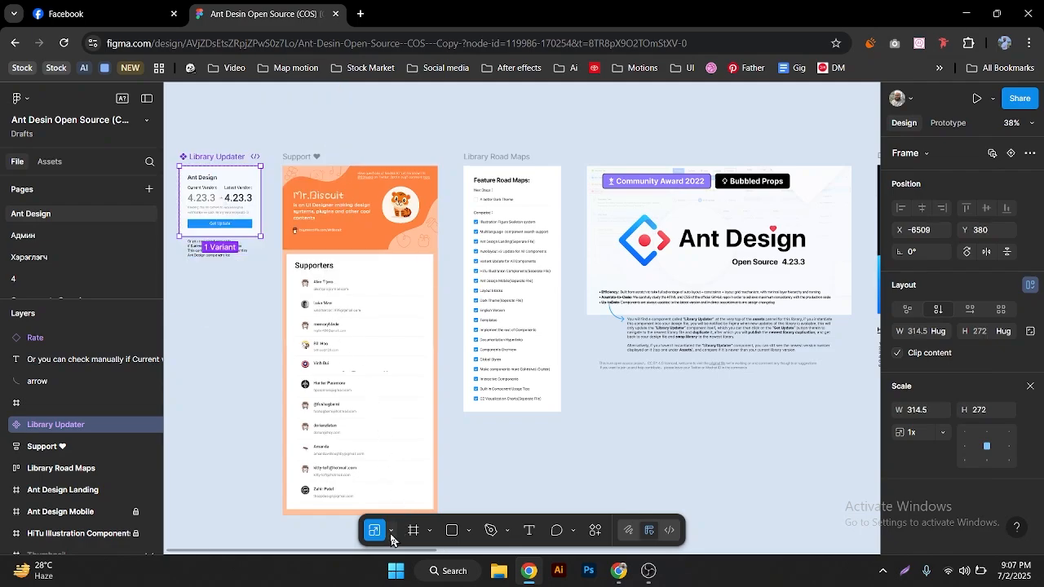
Reactivate the Move tool, switch back to the DemoProject window and activate the Move tool there as well
click(392, 531)
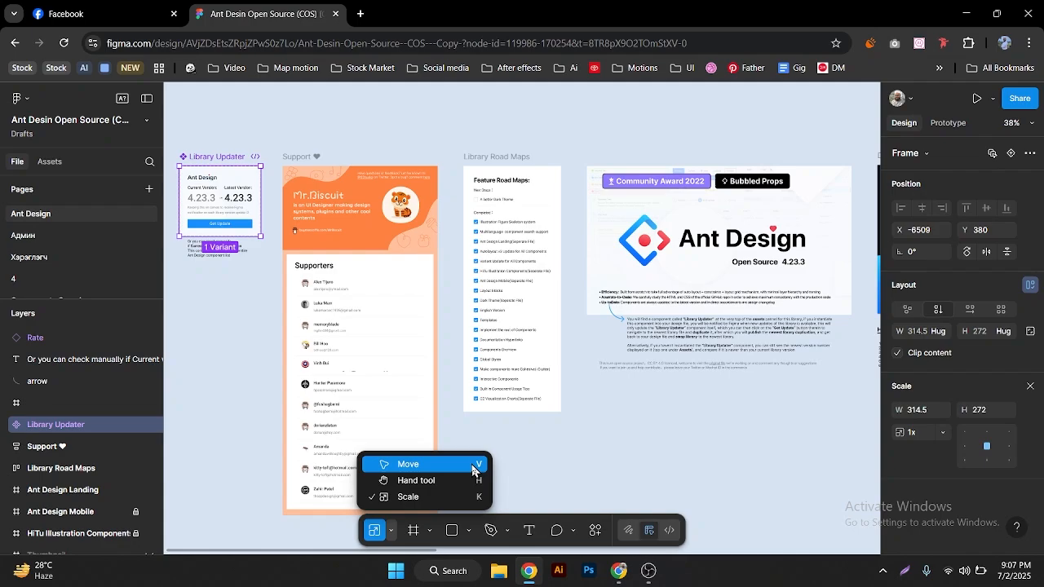
key(v)
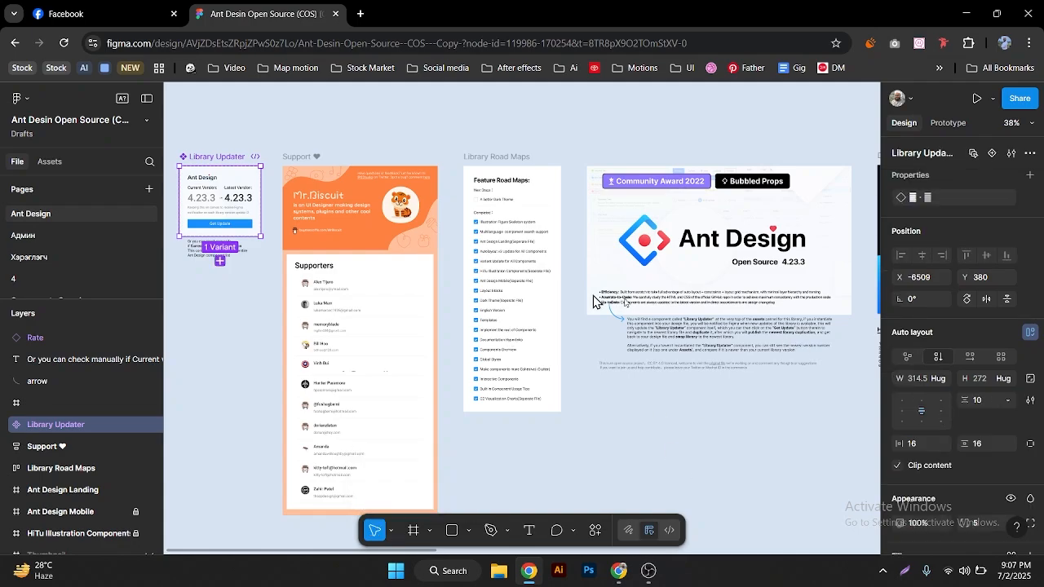
mouse_move(617, 570)
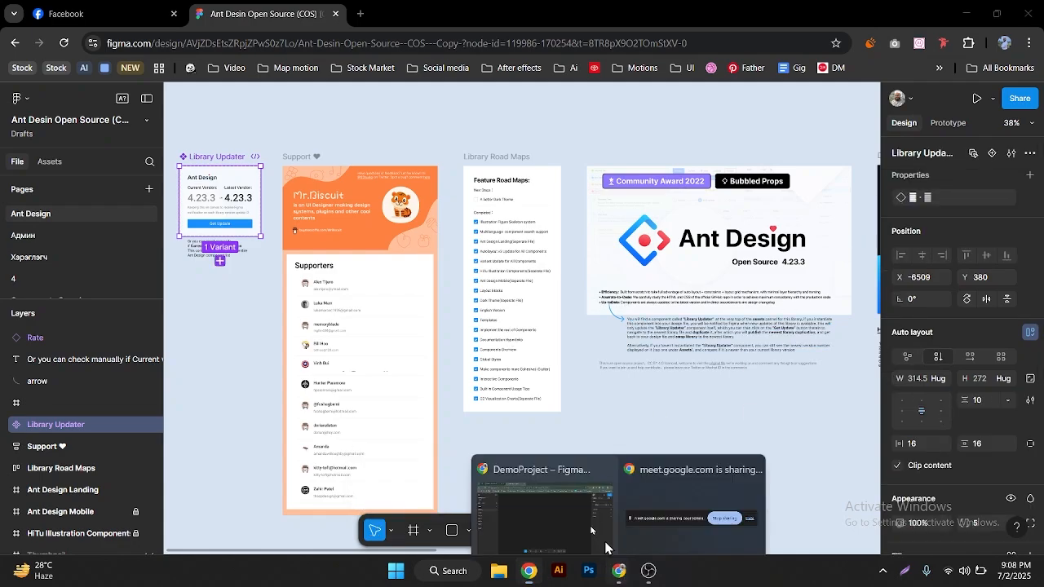
click(606, 548)
drag(334, 194, 475, 322)
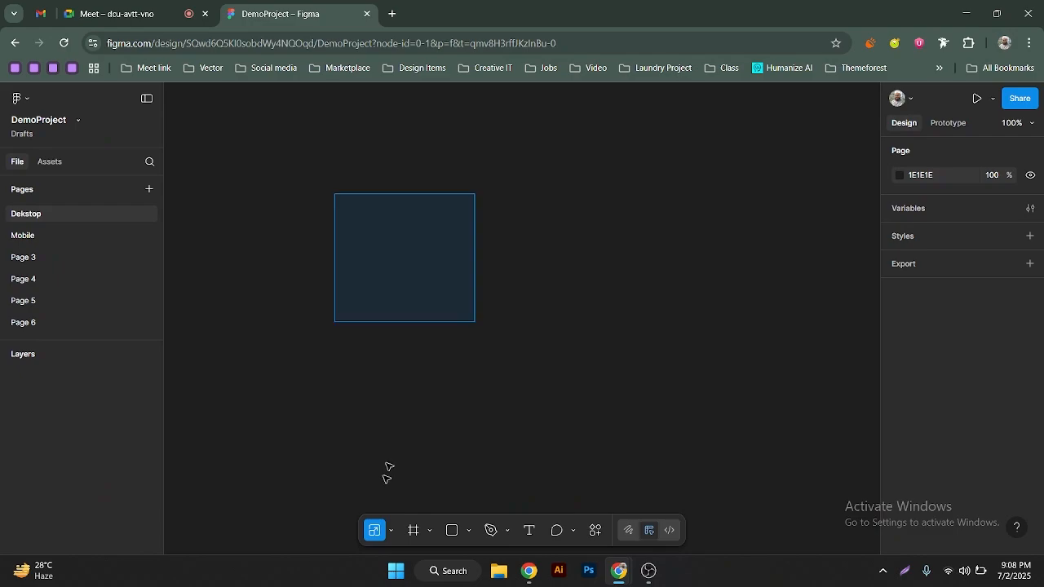
click(391, 530)
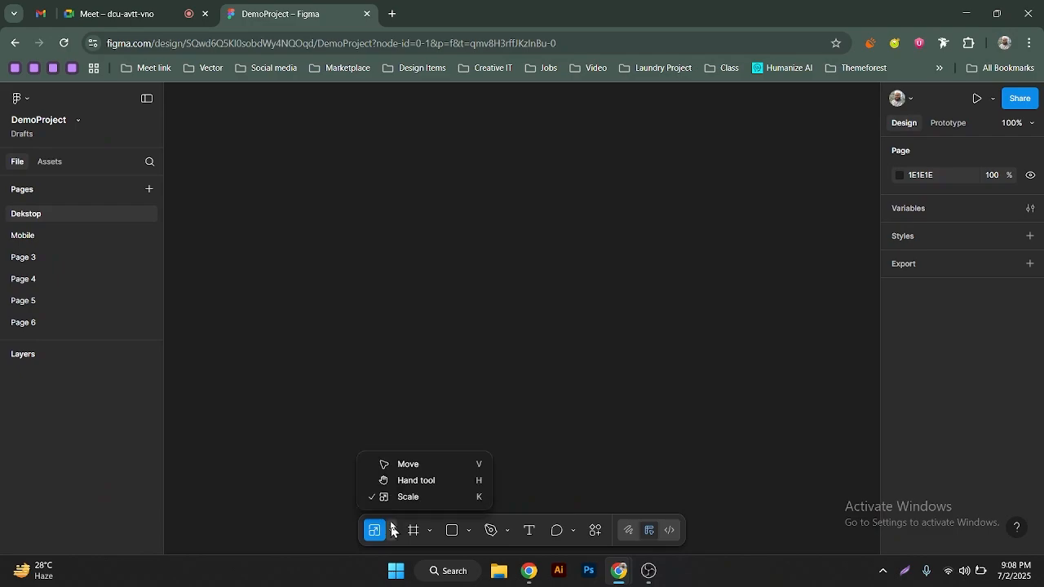
click(406, 467)
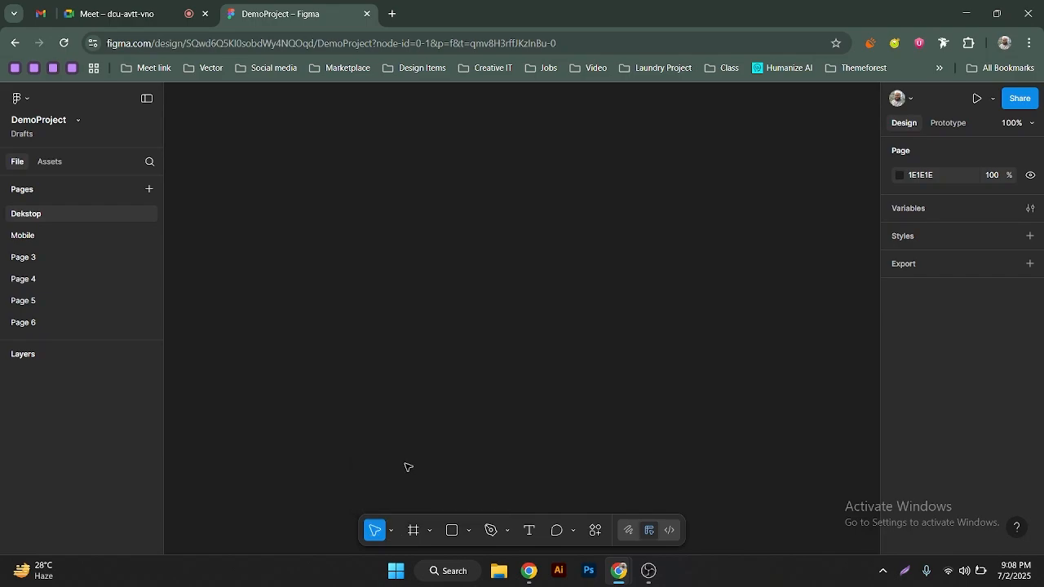
Add an iPhone 16 Pro Max frame (440 × 956) to the Dekstop page from the Frame tool's Phone presets
click(414, 531)
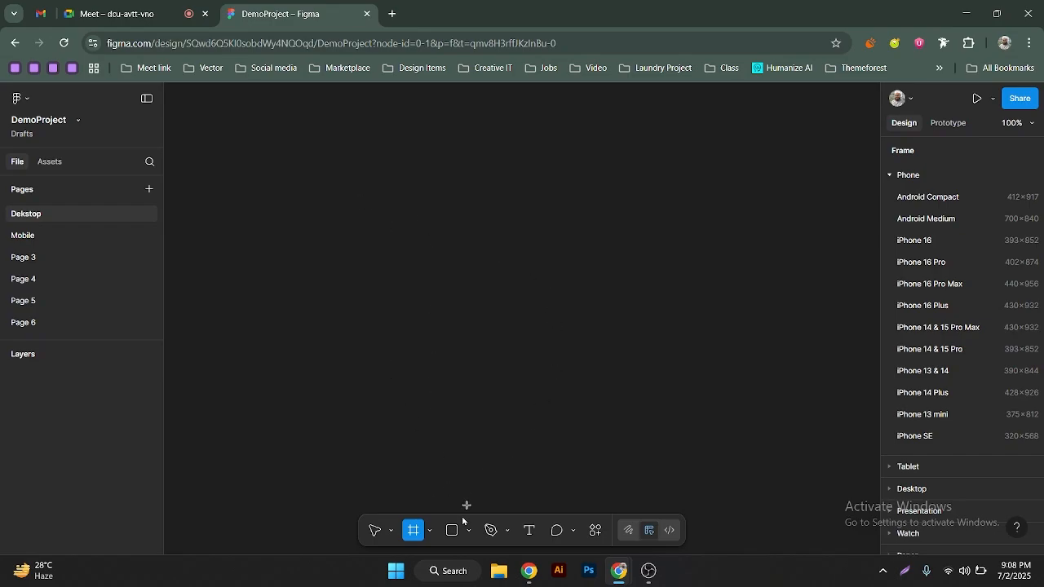
click(892, 181)
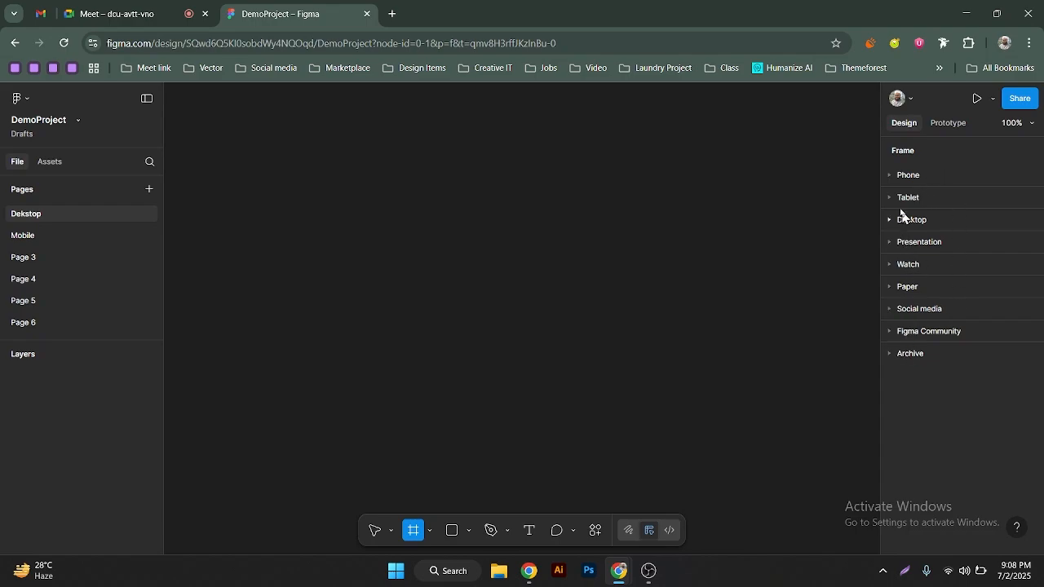
click(894, 178)
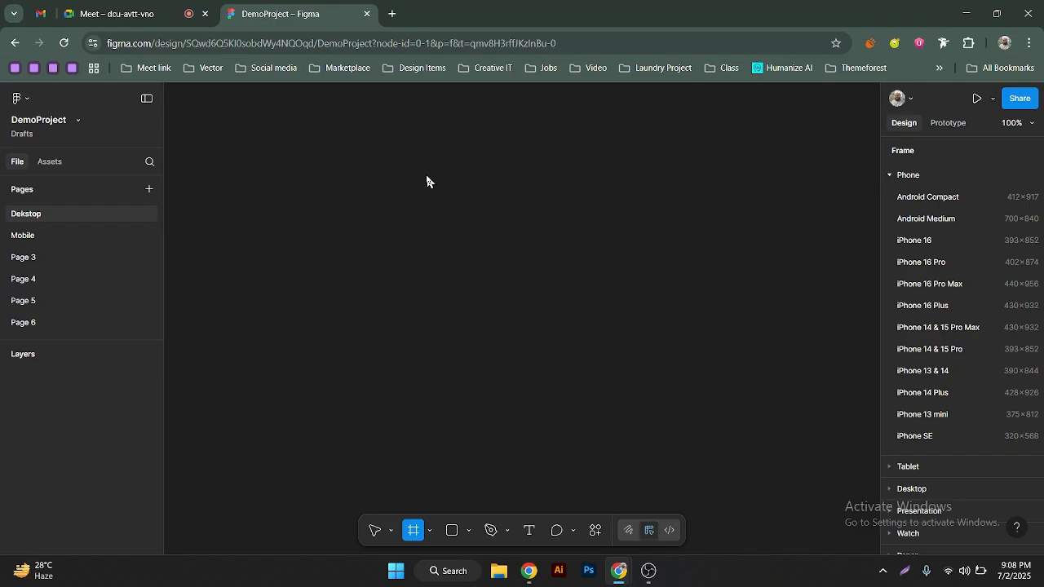
click(429, 532)
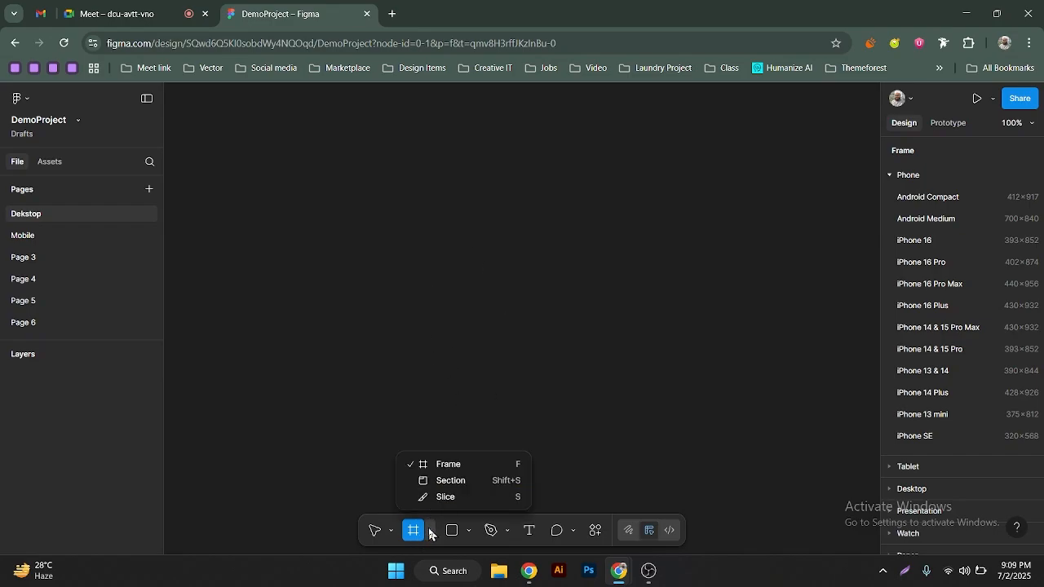
click(949, 286)
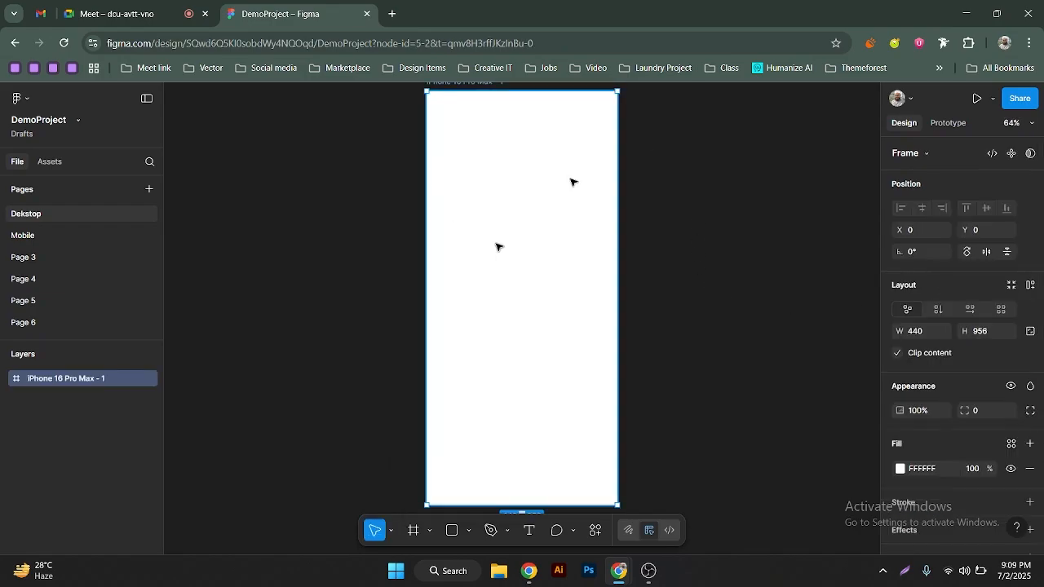
scroll(522, 229, up, 2)
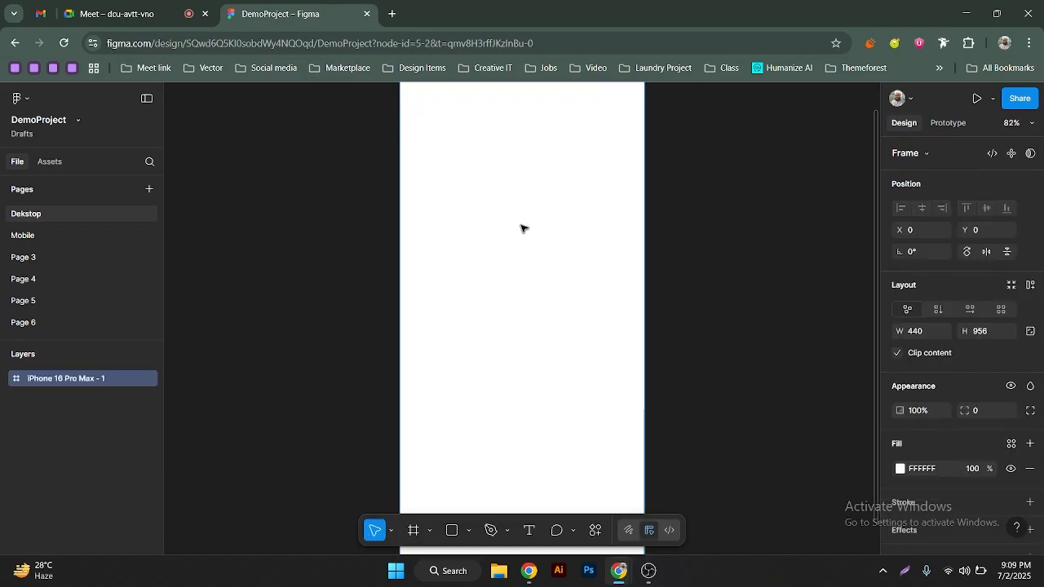
scroll(522, 226, down, 4)
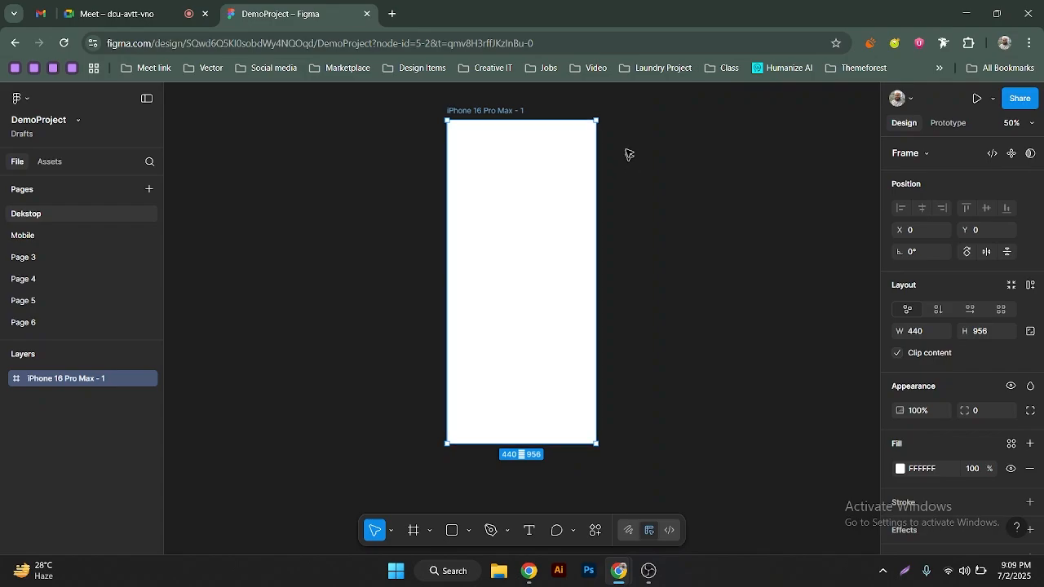
scroll(626, 163, up, 2)
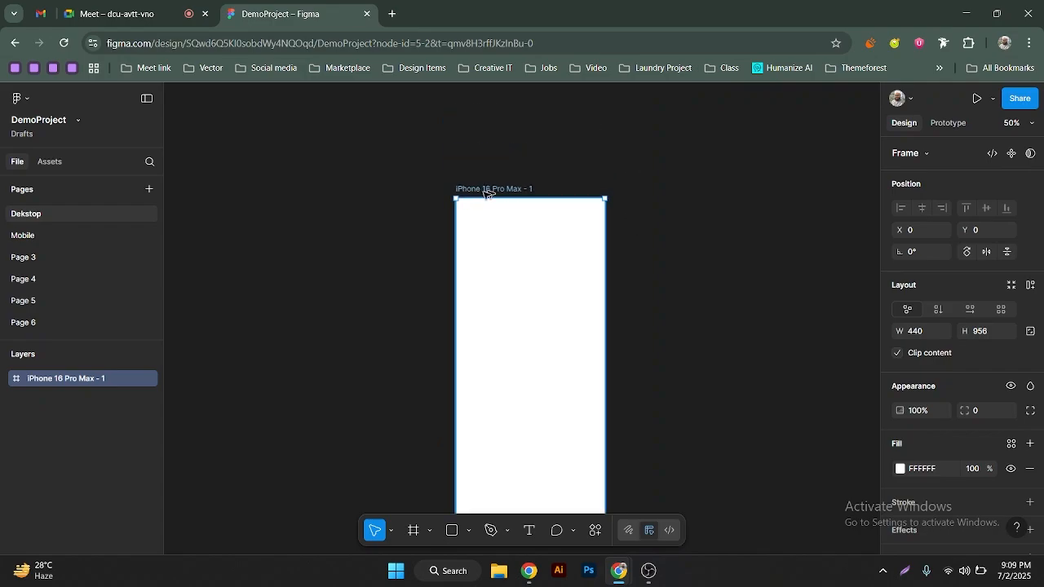
key(Escape)
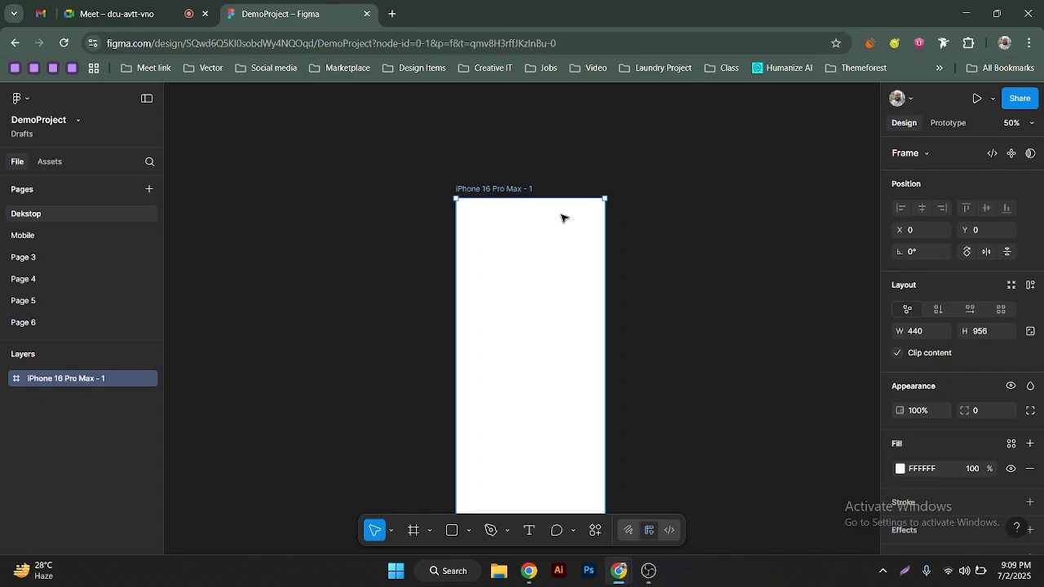
click(451, 435)
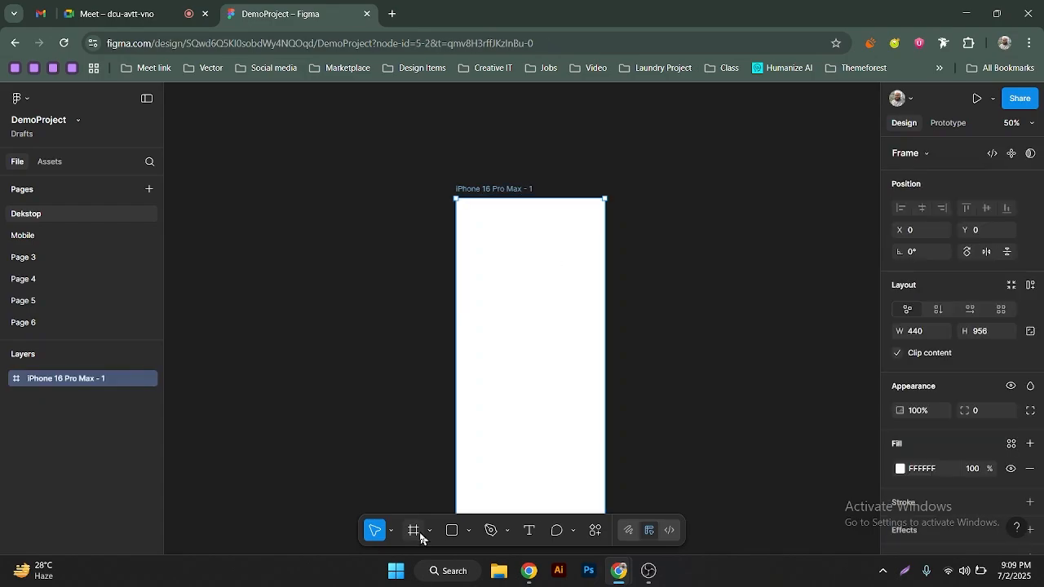
click(420, 536)
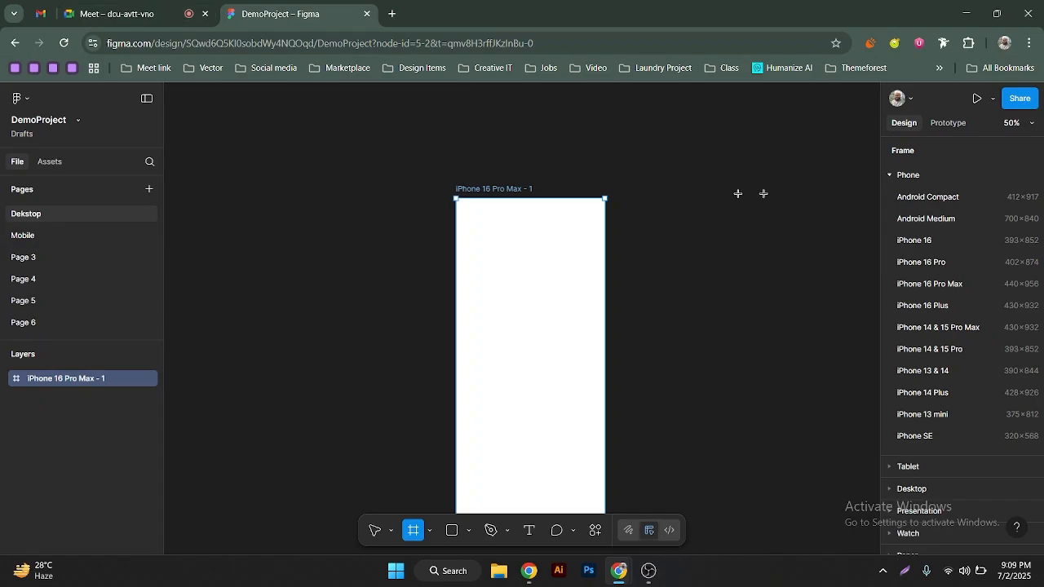
key(Escape)
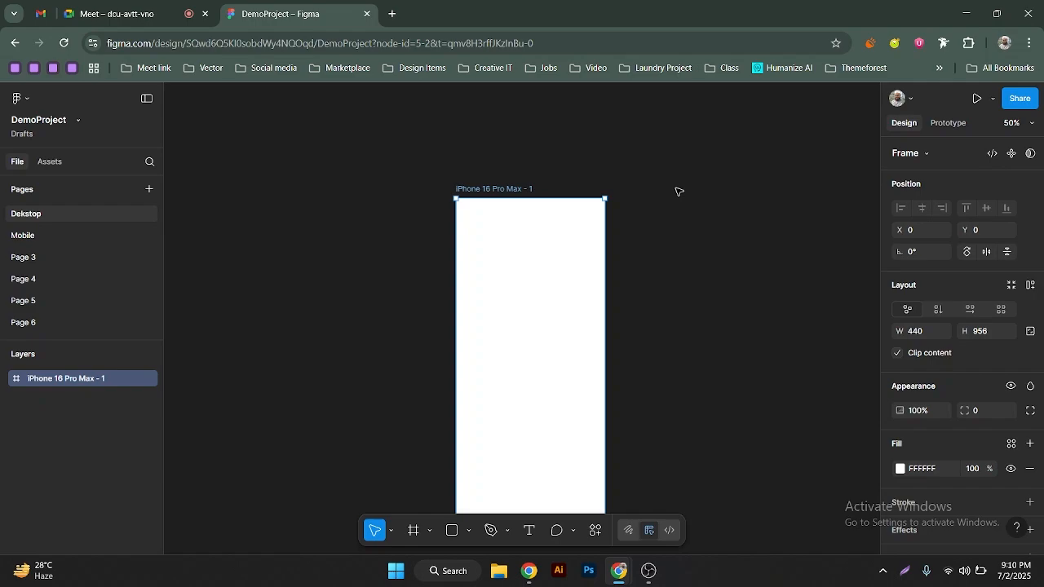
Open the Grocery Mobile Template file and copy its delivery-scooter onboarding frame into DemoProject beside the iPhone 16 Pro Max frame
click(393, 12)
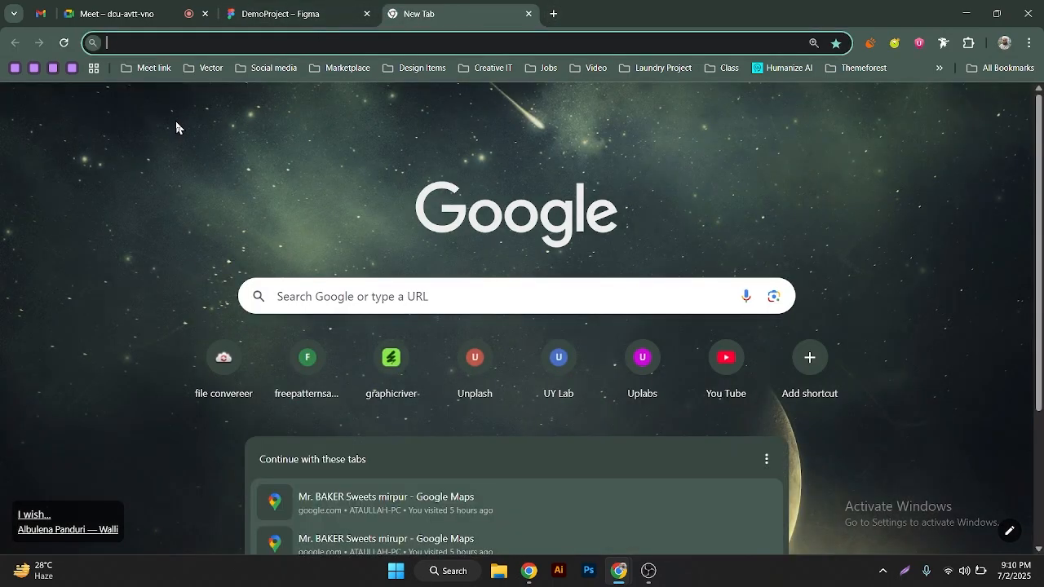
click(271, 12)
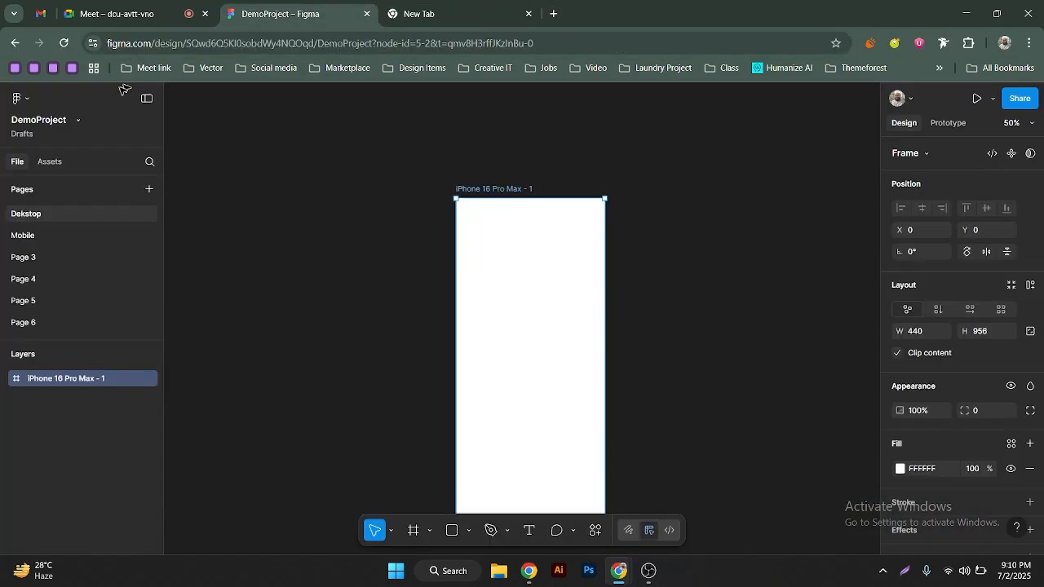
click(19, 99)
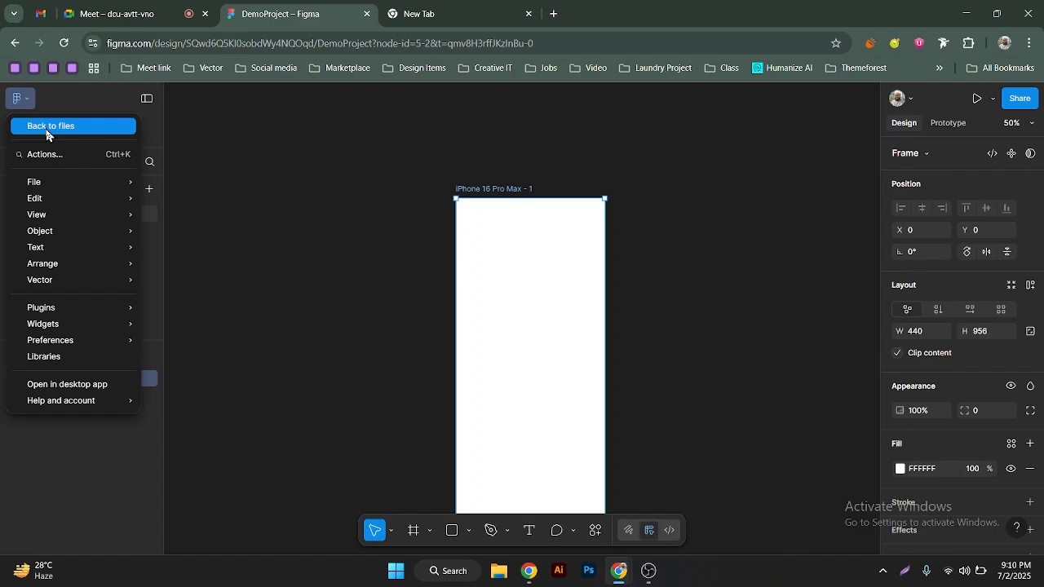
click(47, 128)
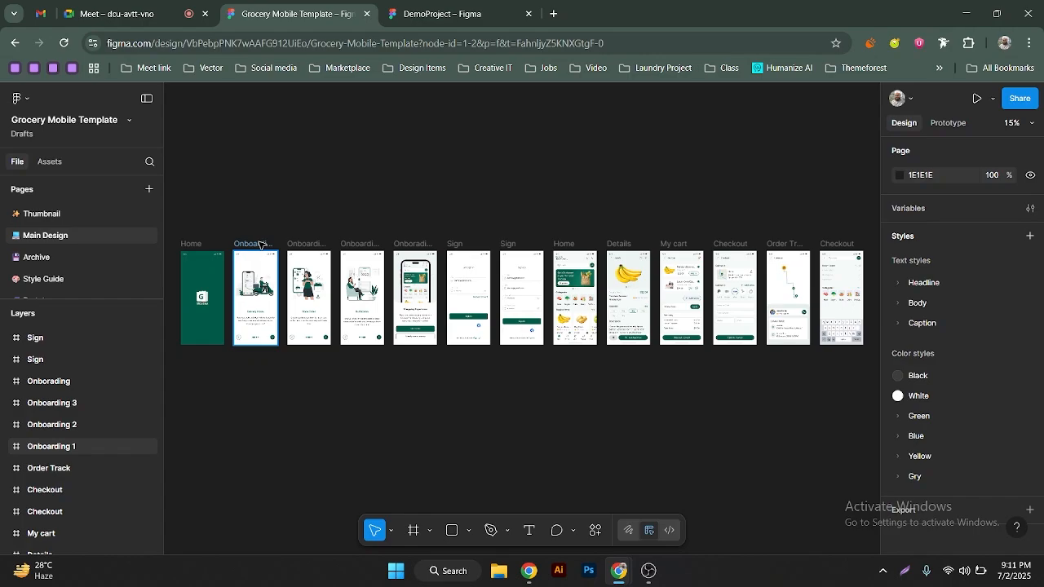
key(ctrl+Tab)
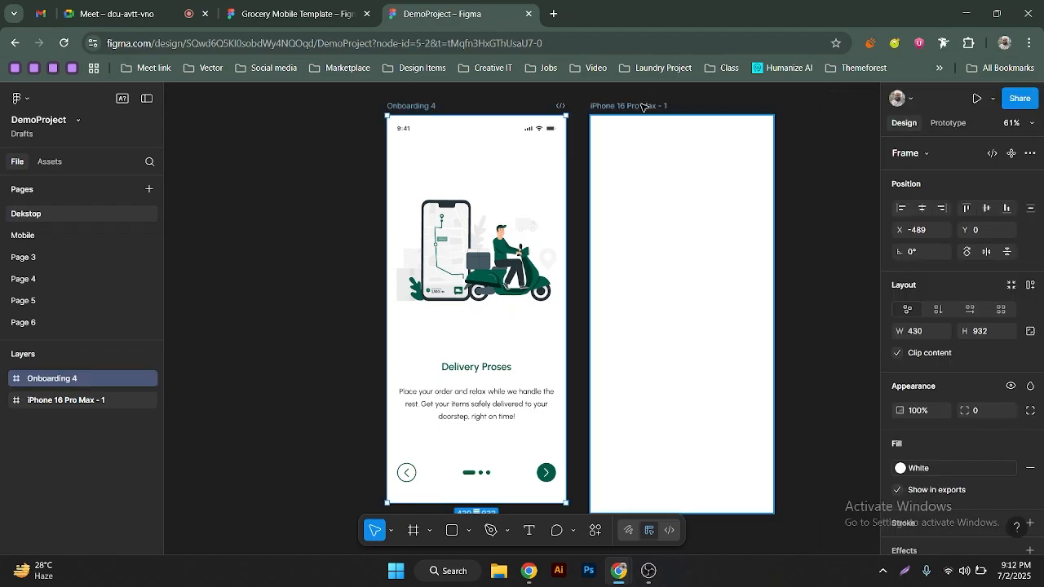
Set the Onboarding 4 frame's width to 440 and its height to 956, matching the iPhone 16 Pro Max frame
click(645, 106)
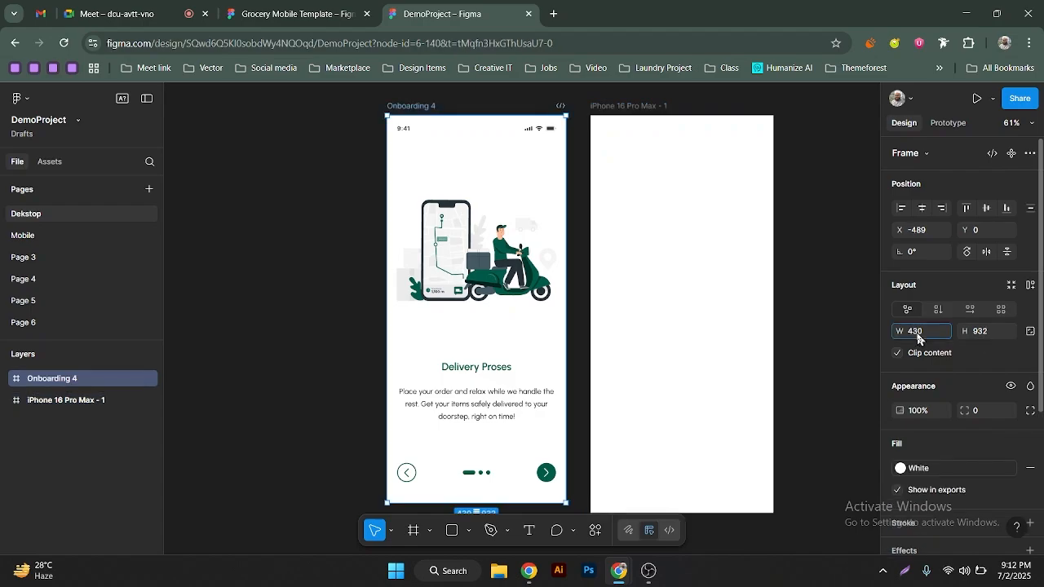
key(BackSpace)
text(4)
click(991, 333)
text(96)
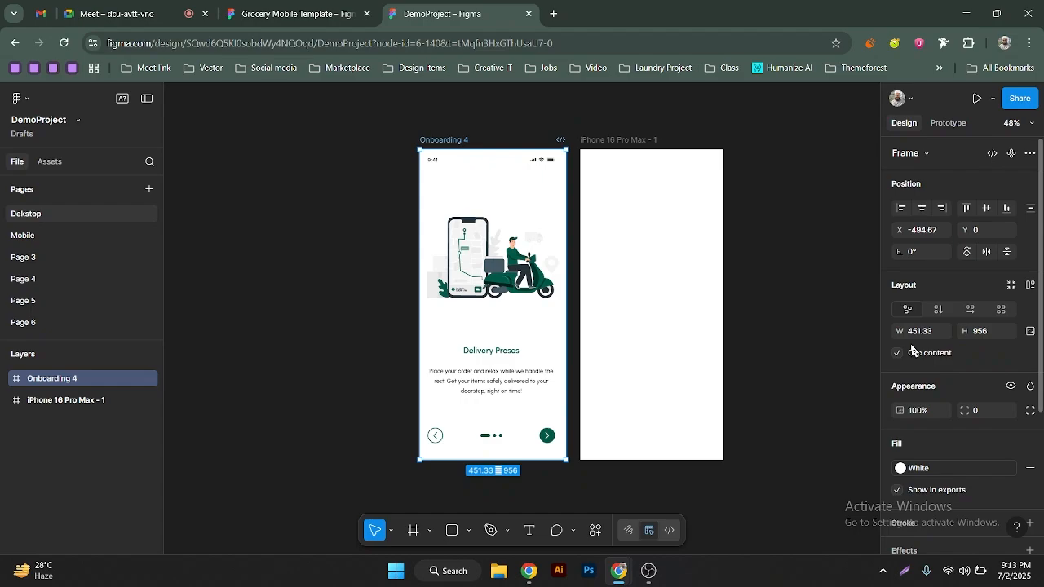
Move the Onboarding 4 frame over the lower part of the iPhone 16 Pro Max frame and delete it
drag(485, 177, 615, 436)
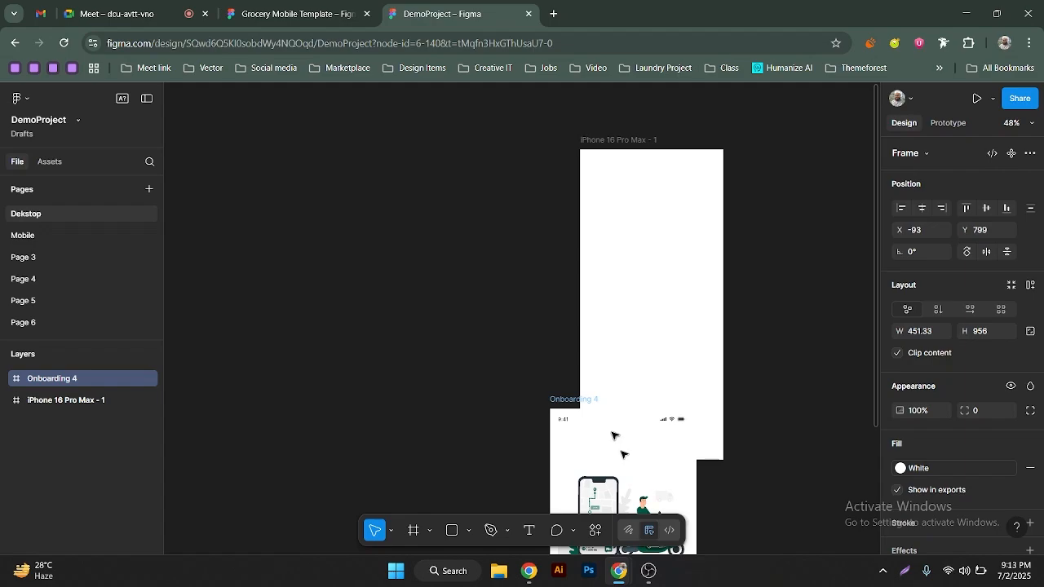
key(Delete)
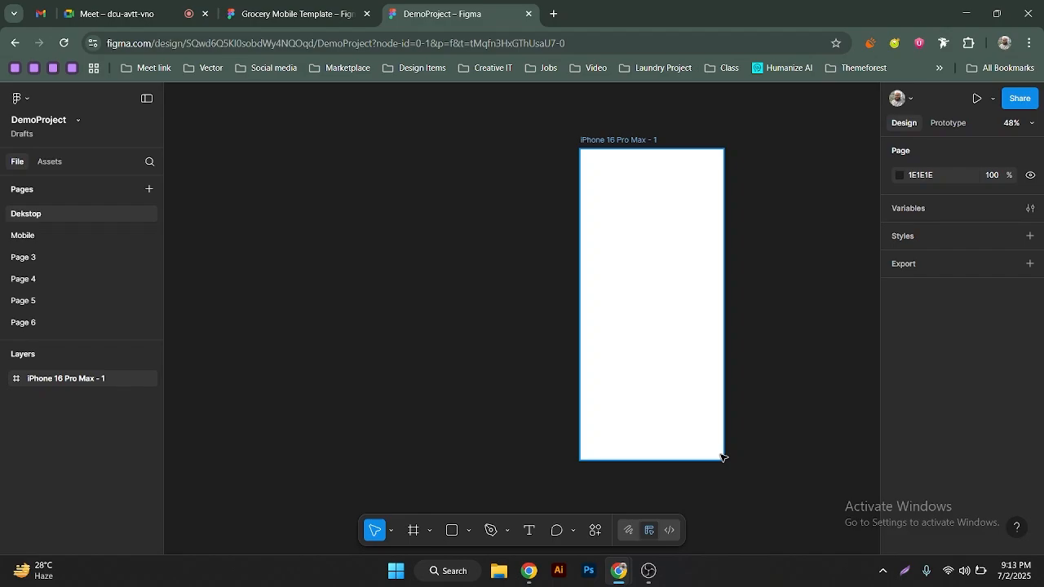
Place a 451.33 × 956 frame to the right of the iPhone 16 Pro Max frame with the Frame tool and undo it
click(722, 457)
click(430, 531)
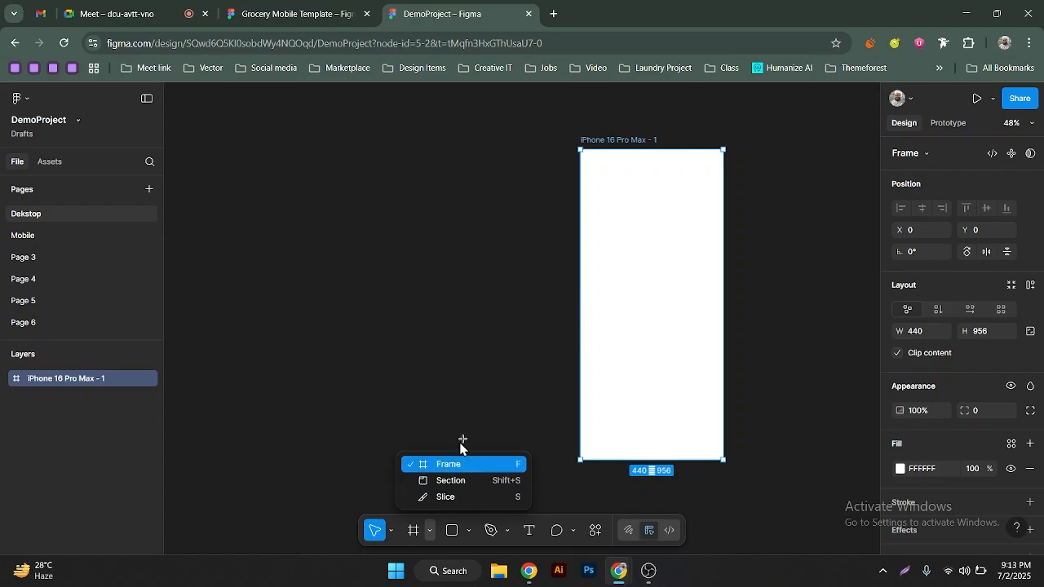
click(457, 464)
click(826, 213)
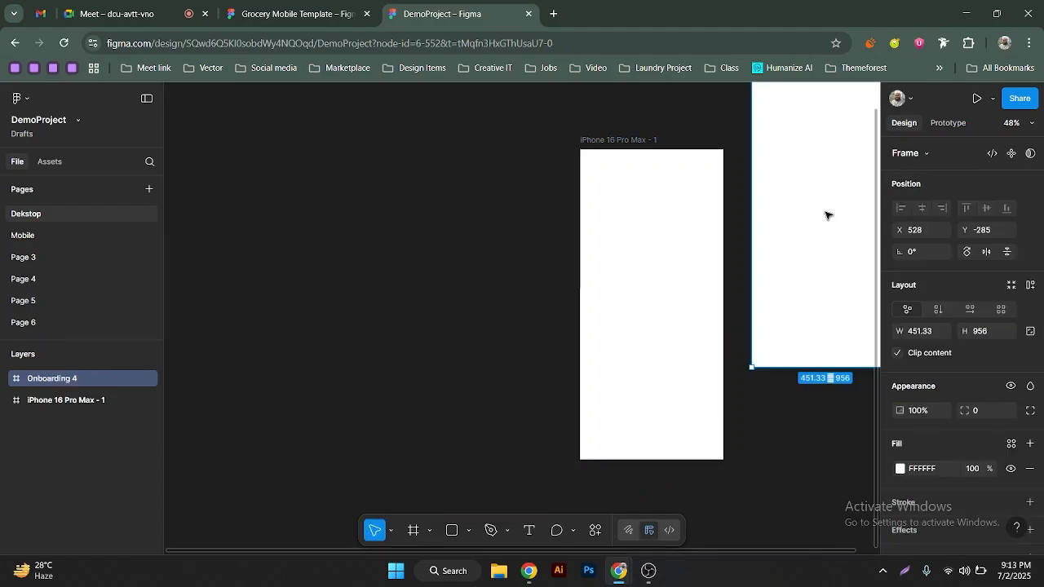
key(ctrl+z)
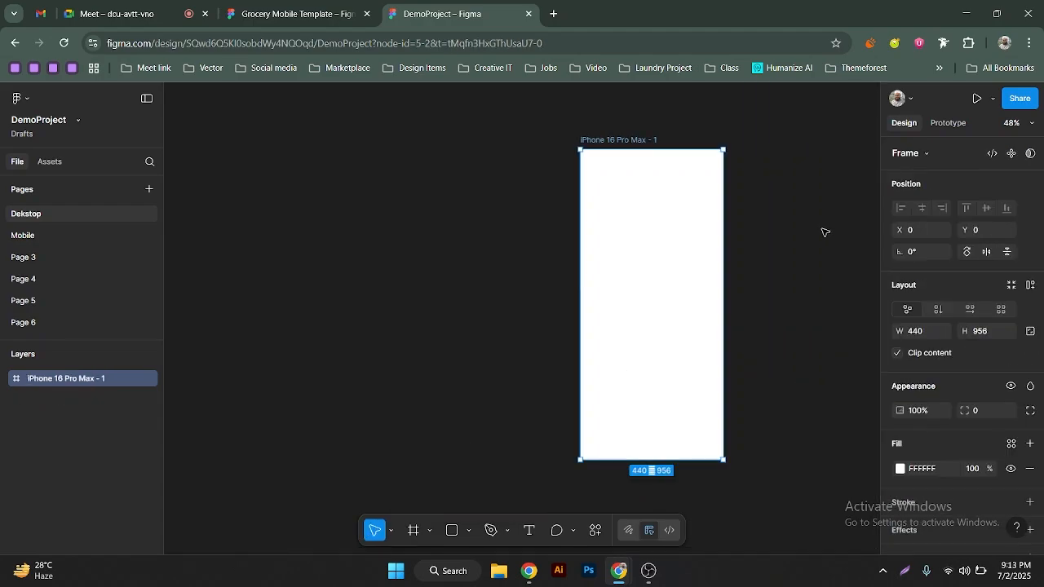
Add a Desktop preset frame (1440 × 1024) and position it at X 505, Y 0 beside the iPhone 16 Pro Max frame
click(825, 232)
key(f)
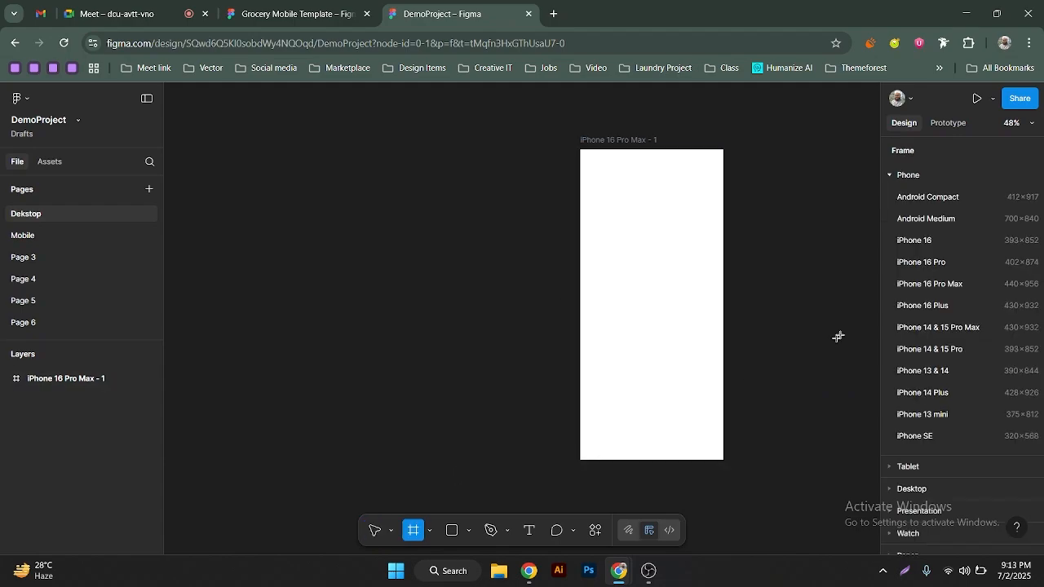
click(892, 175)
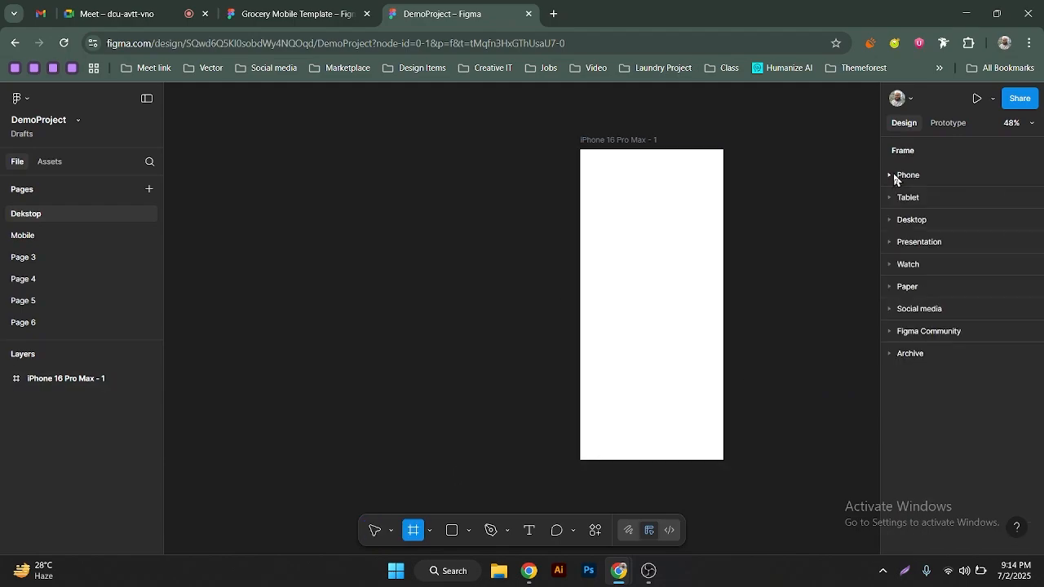
click(893, 220)
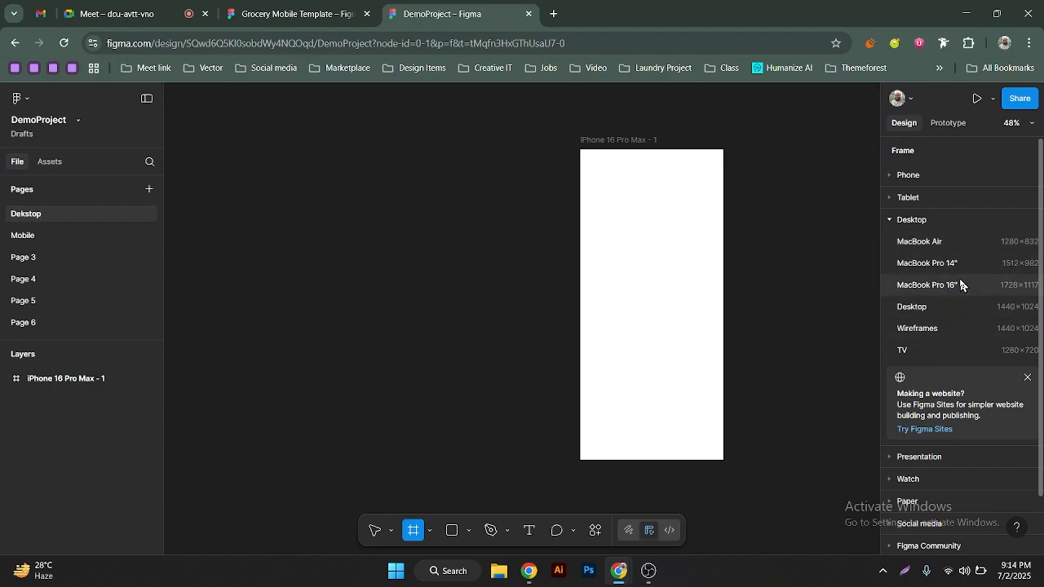
click(1027, 377)
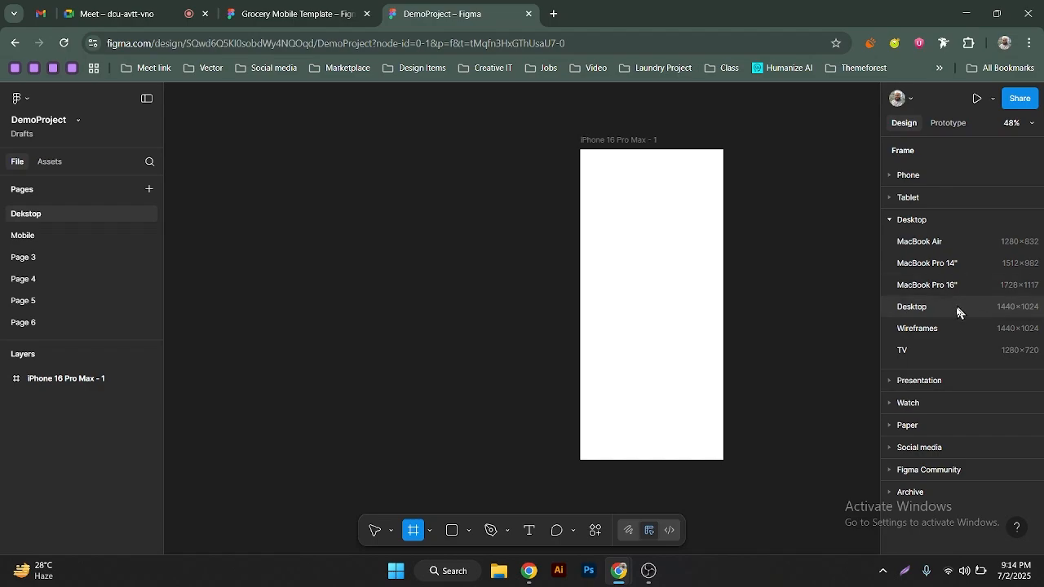
click(895, 383)
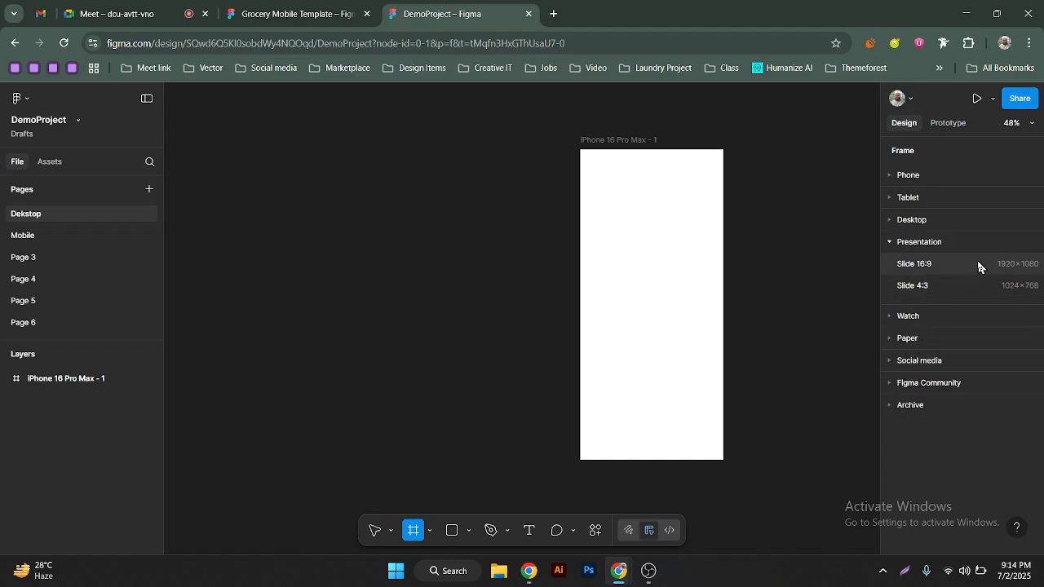
click(894, 221)
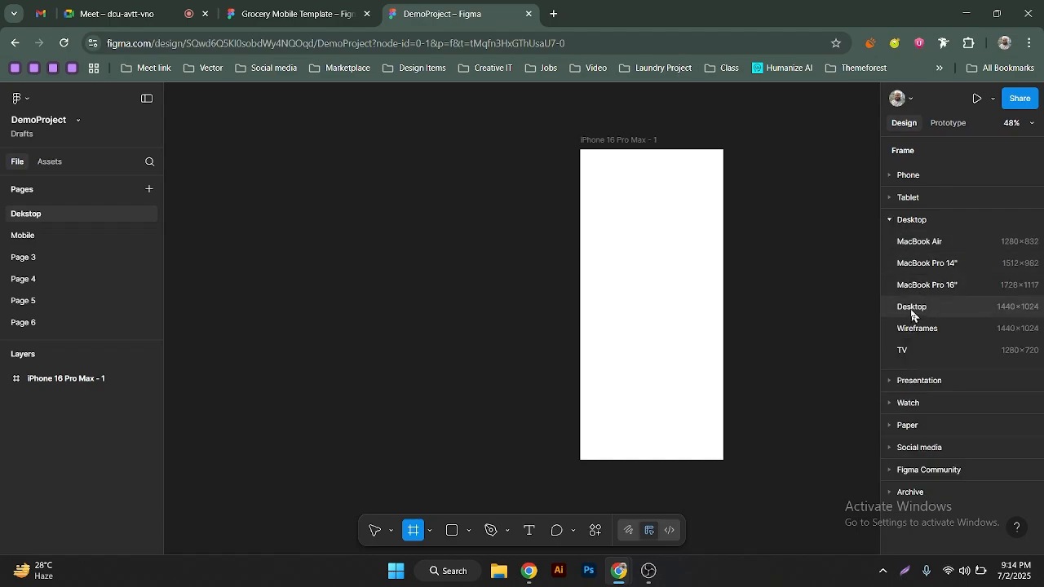
click(957, 308)
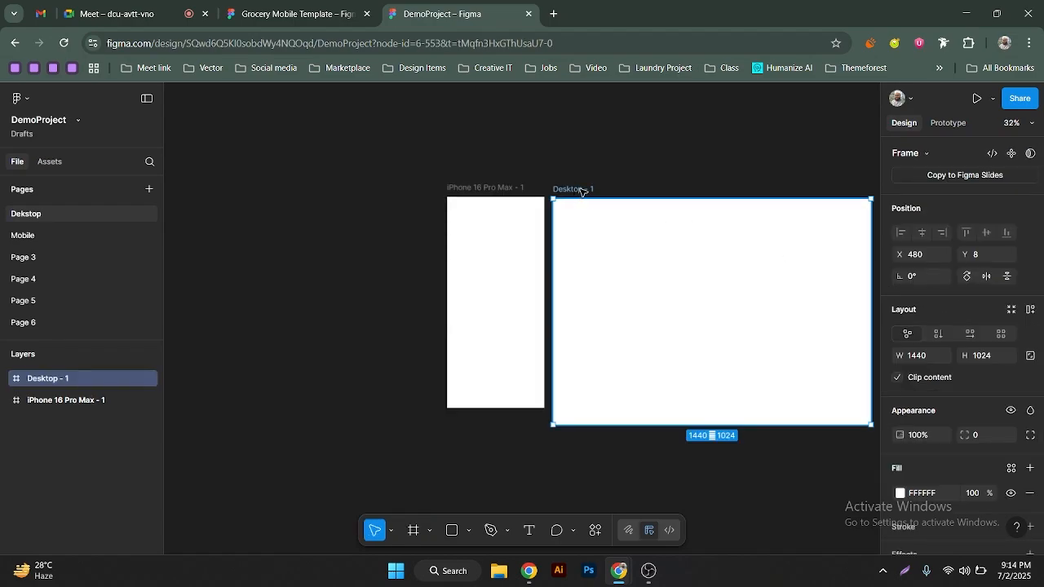
drag(583, 192, 594, 202)
drag(655, 170, 377, 183)
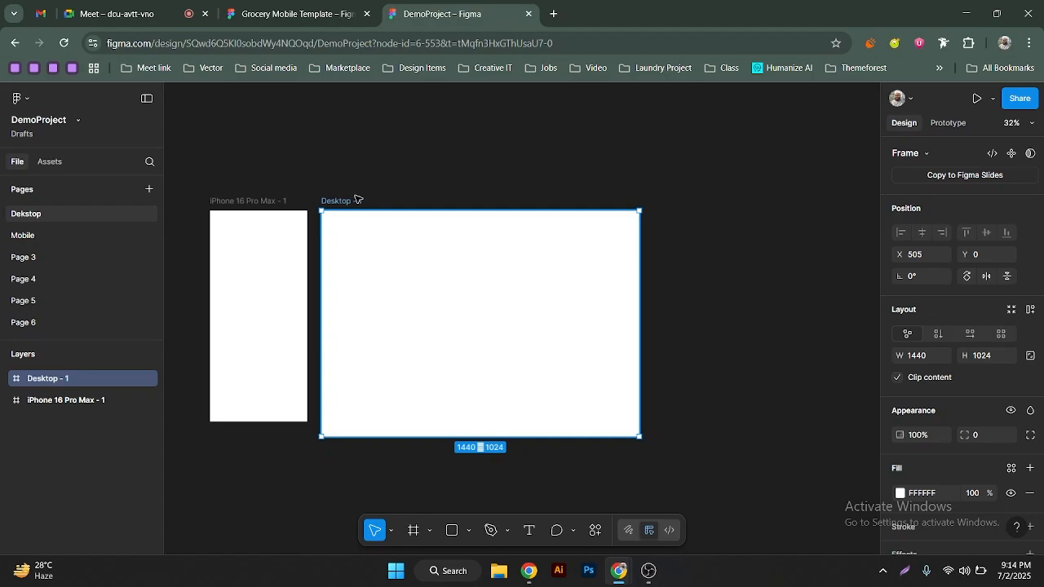
Place a second 1440 × 1024 desktop frame and align it to the right of Desktop - 1 at X 2090, Y 0
key(f)
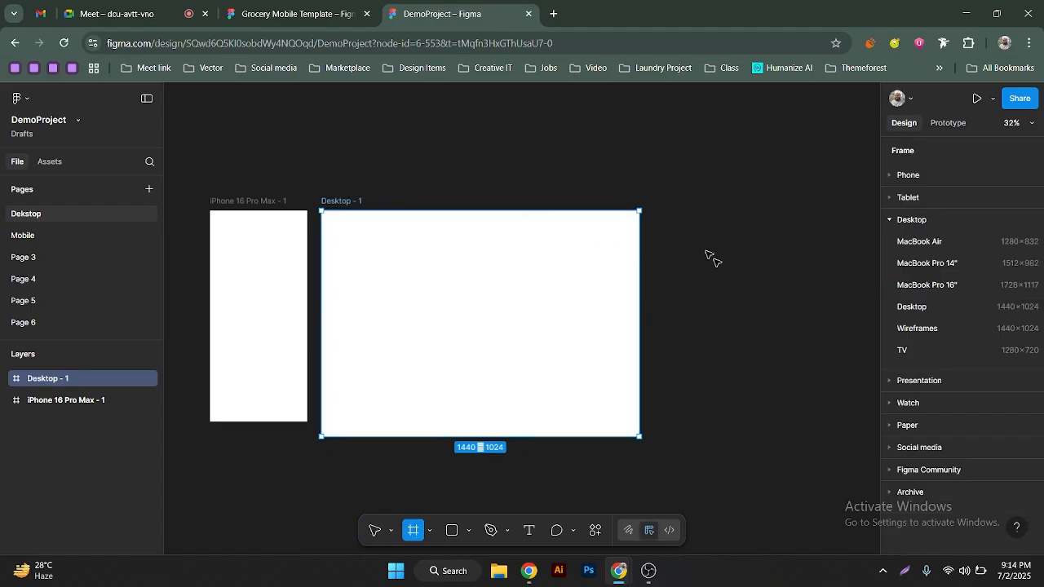
click(711, 286)
drag(650, 203, 471, 221)
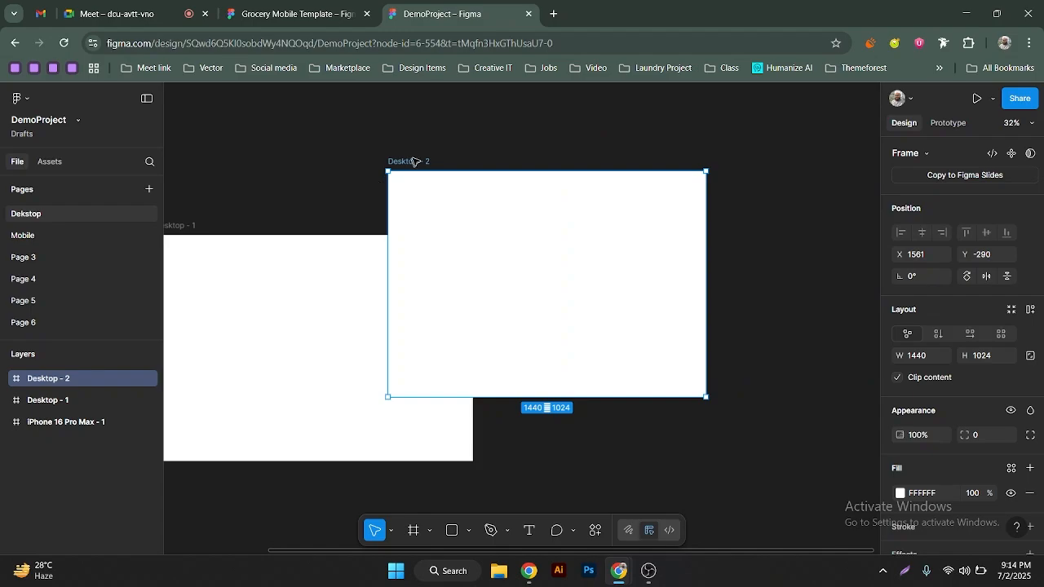
drag(414, 161, 531, 230)
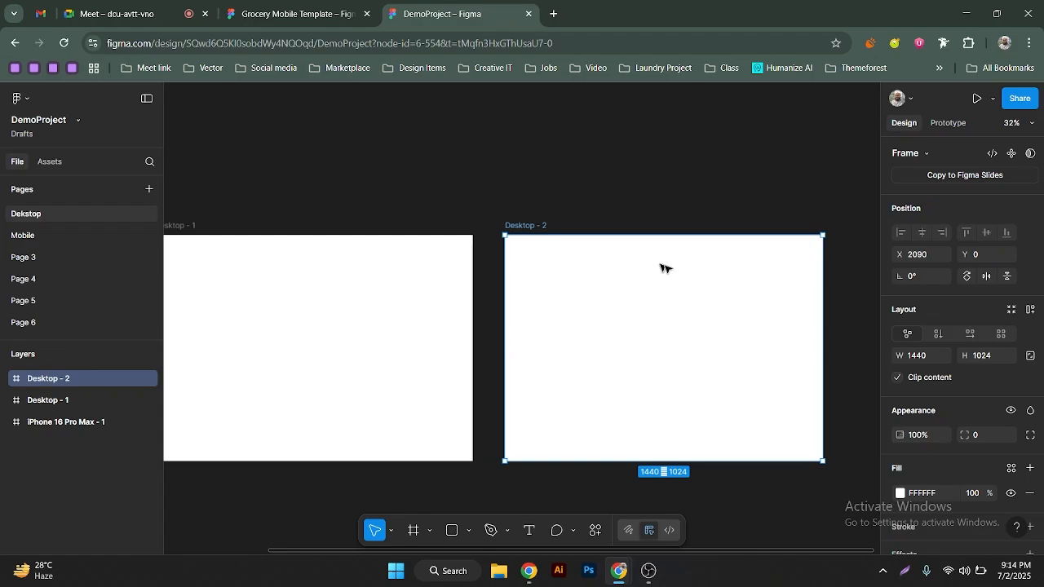
Try adding another frame beside the Desktop - 2 frame with the Frame tool
scroll(664, 267, right, 5)
key(f)
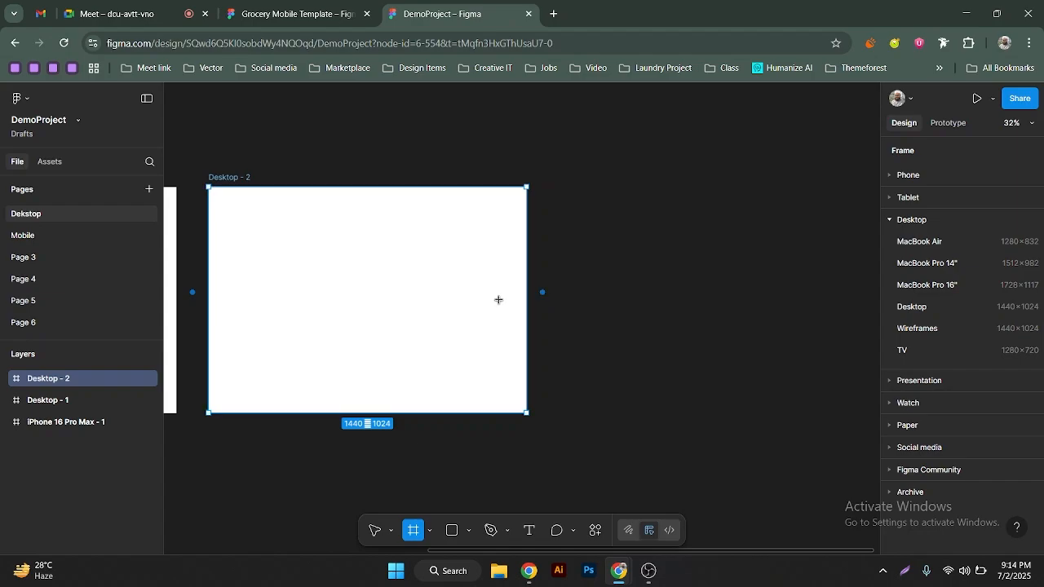
click(543, 292)
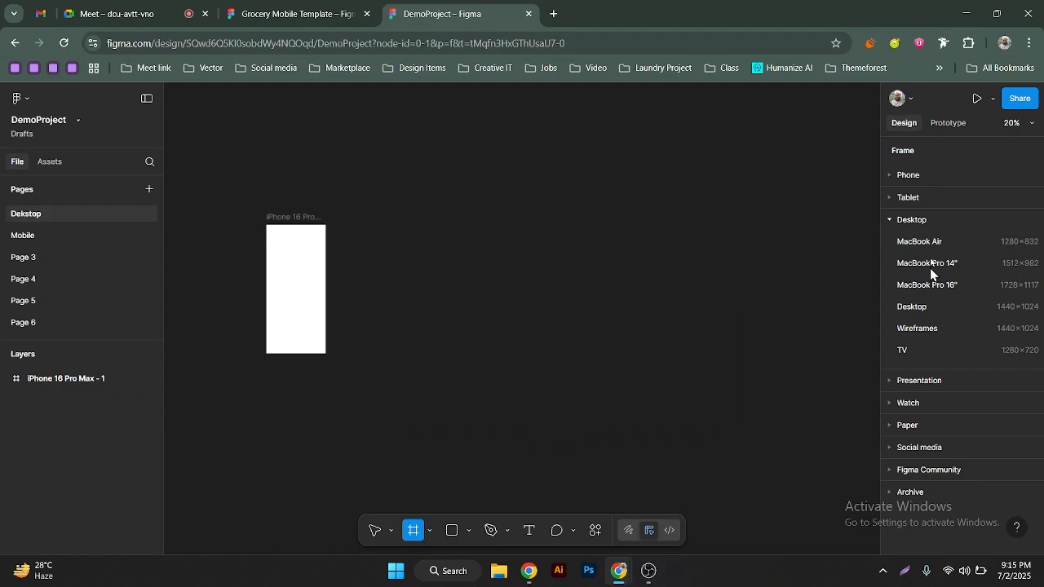
Review the Tablet frame presets and their sizes, and return to the Move tool
click(886, 198)
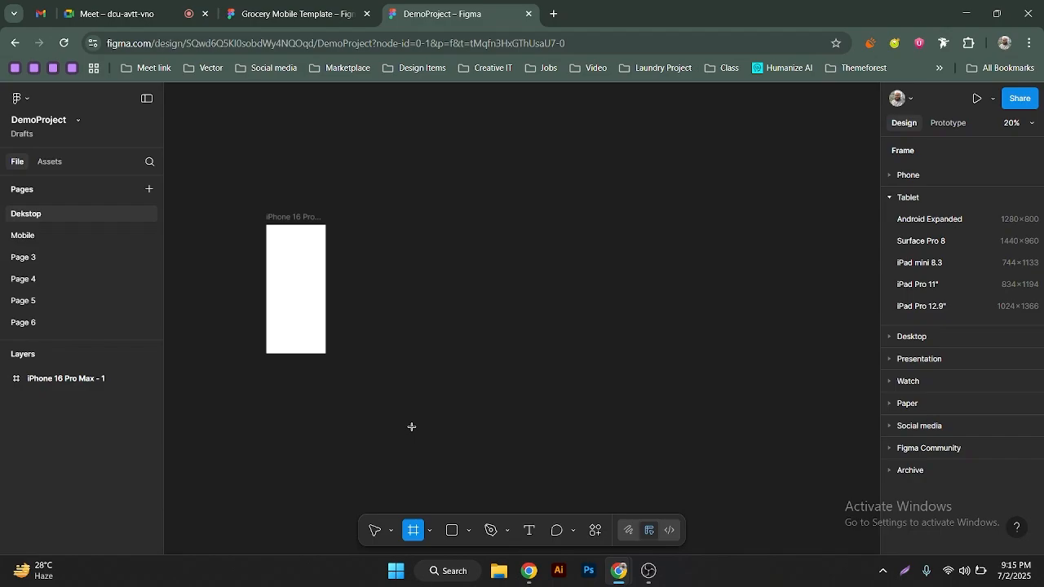
key(v)
drag(366, 299, 416, 276)
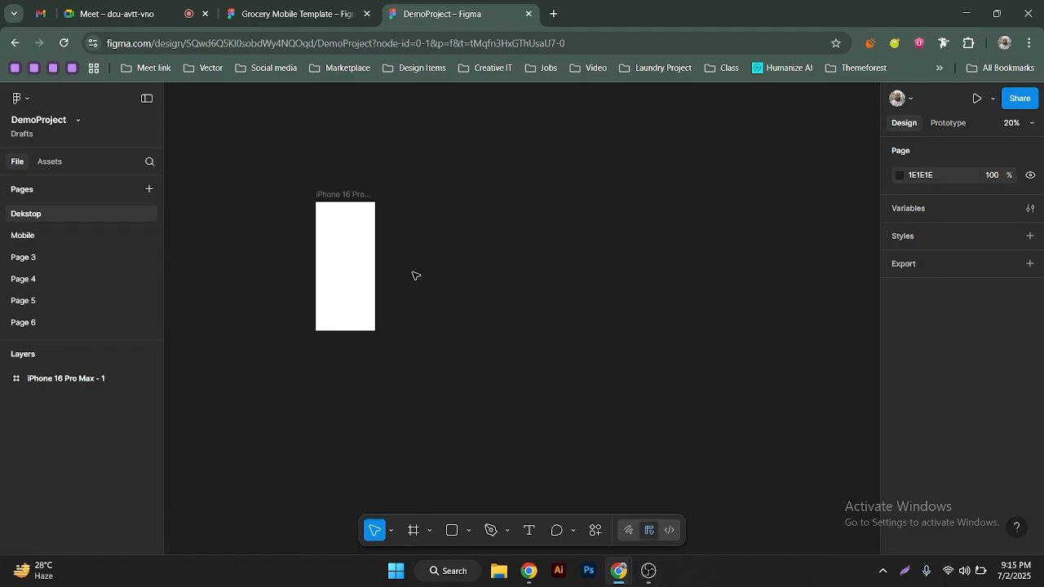
Draw a section about 8023 × 3370 around the iPhone 16 Pro Max frame and move the frame toward the section's upper-left corner
scroll(416, 276, down, 2)
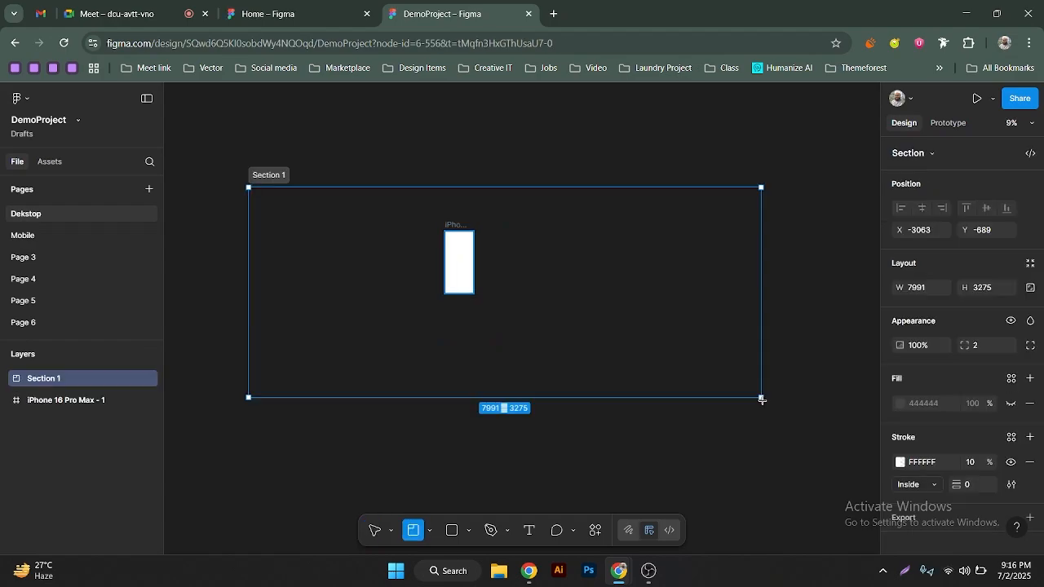
drag(762, 400, 763, 403)
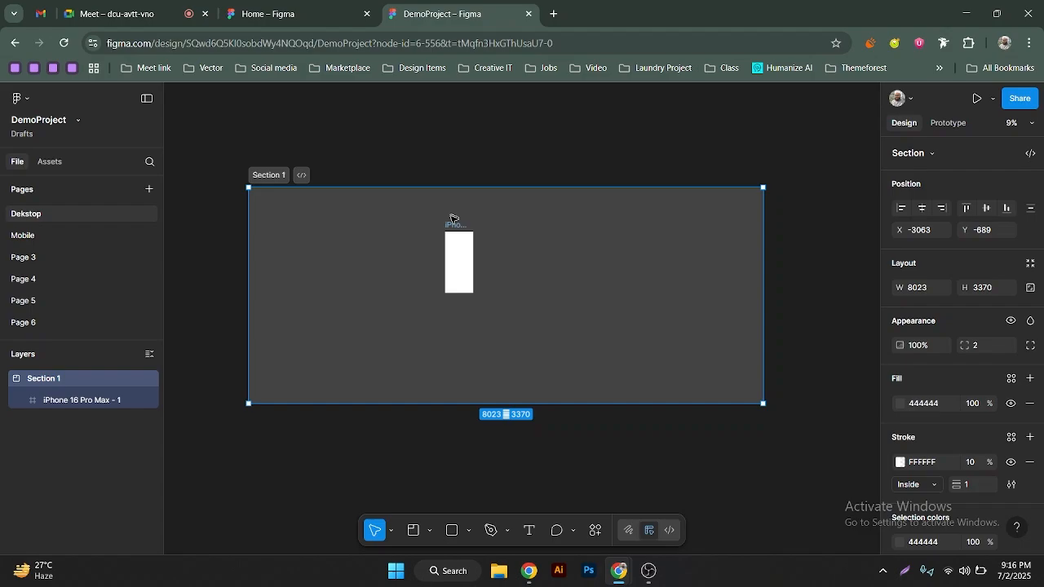
drag(453, 219, 368, 226)
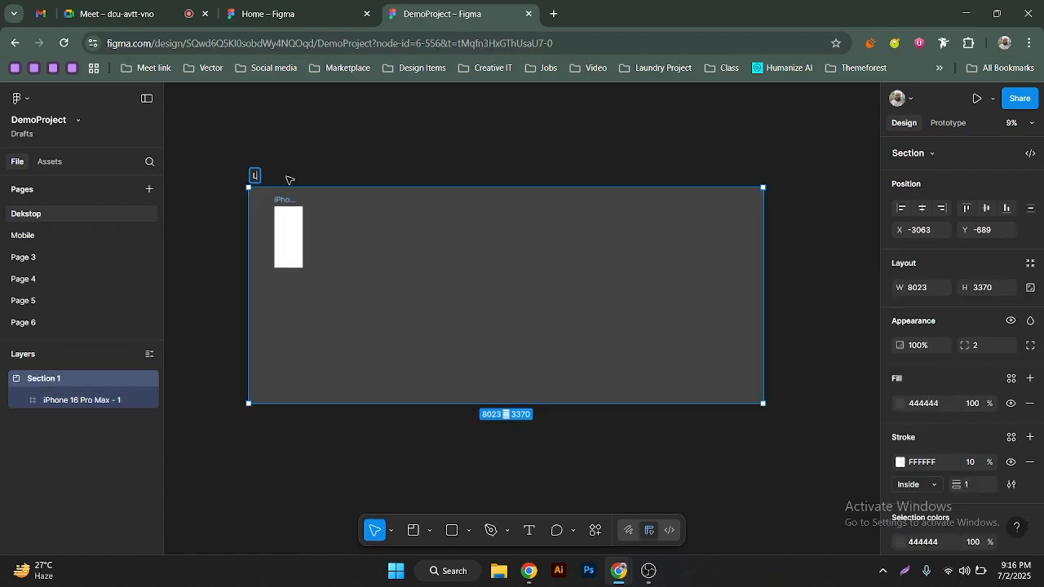
Rename the section as Light Version, duplicate it below the original and open the copy's name for editing
text(ight V)
text(ersion)
key(Return)
key(ctrl+d)
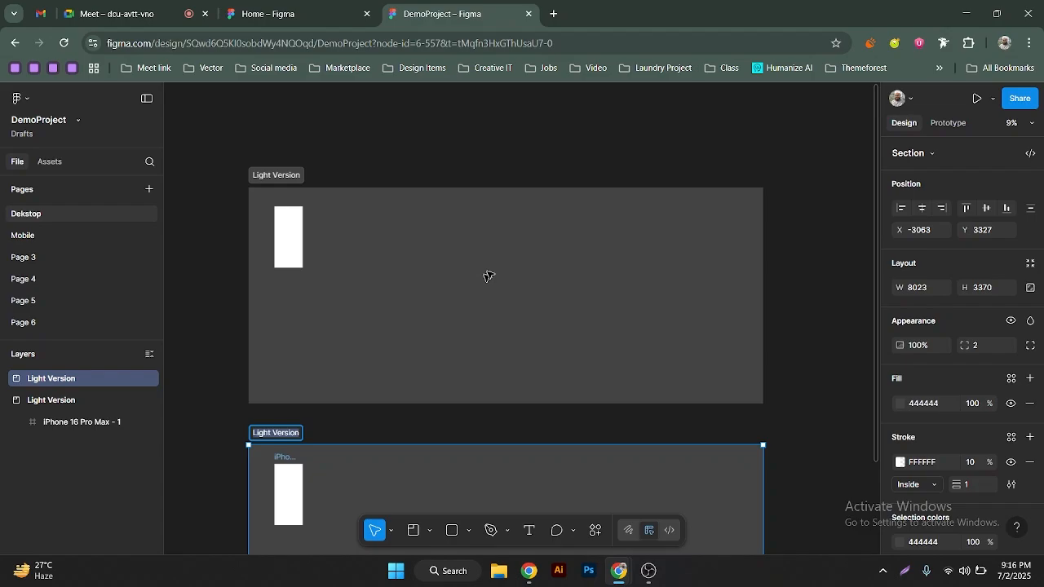
double_click(254, 433)
Switch to the Figma home page, search the files for "sodai" and open the Ecommerce Mobile App file
key(ctrl+Page_Up)
scroll(581, 341, down, 3)
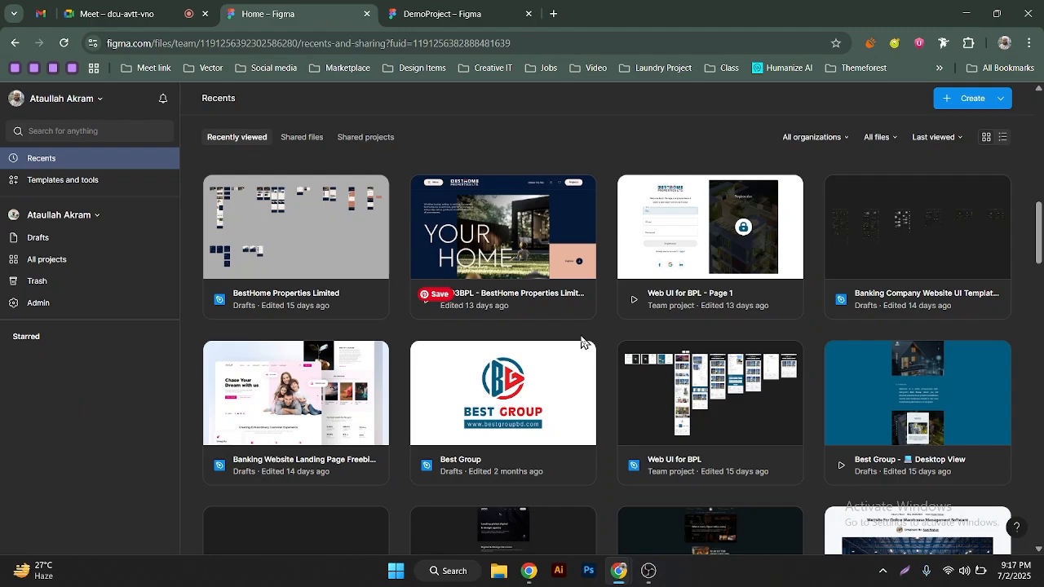
scroll(581, 341, down, 3)
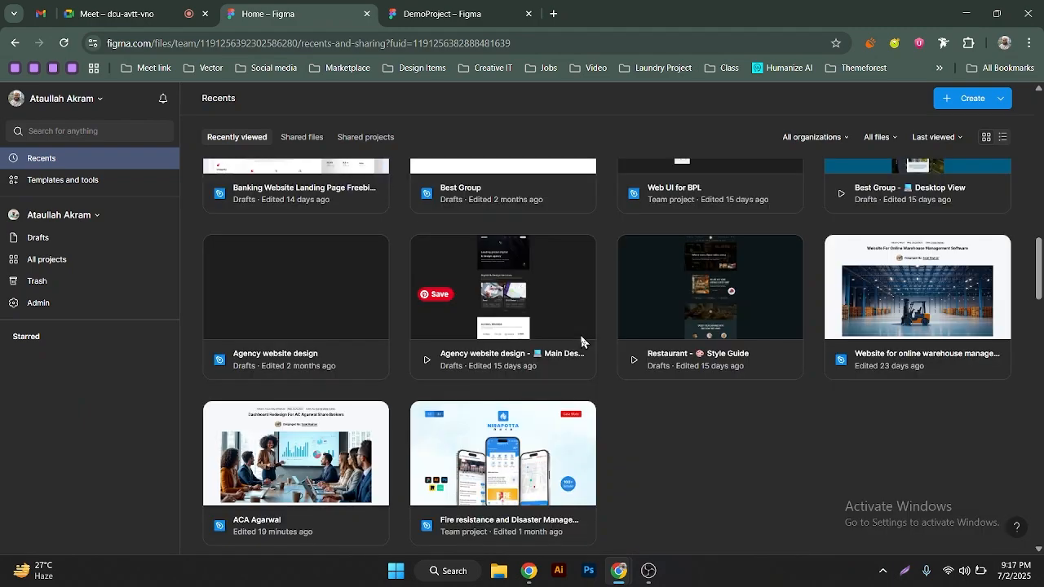
scroll(581, 341, down, 1)
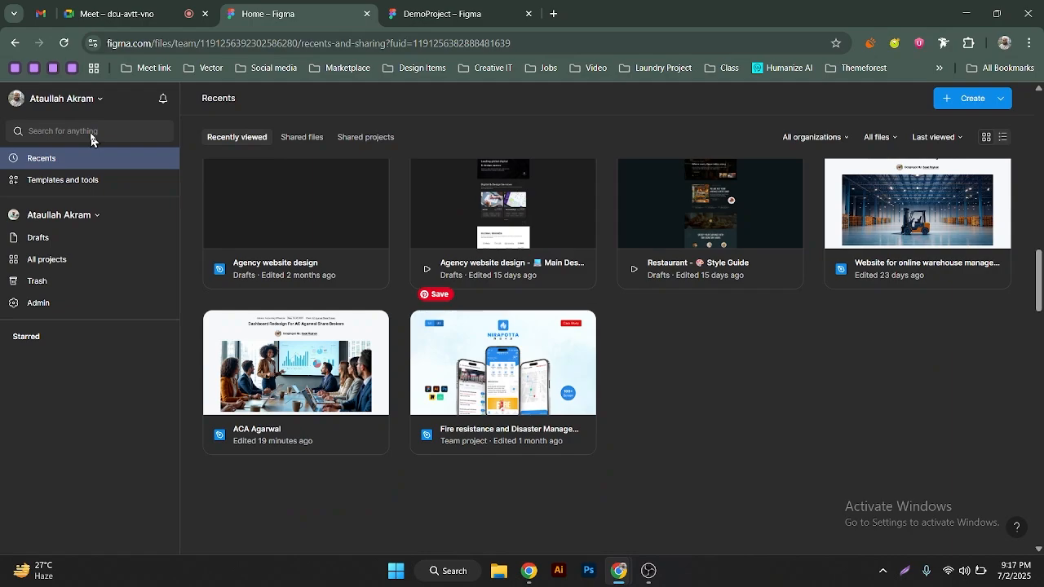
click(90, 132)
text(sodai)
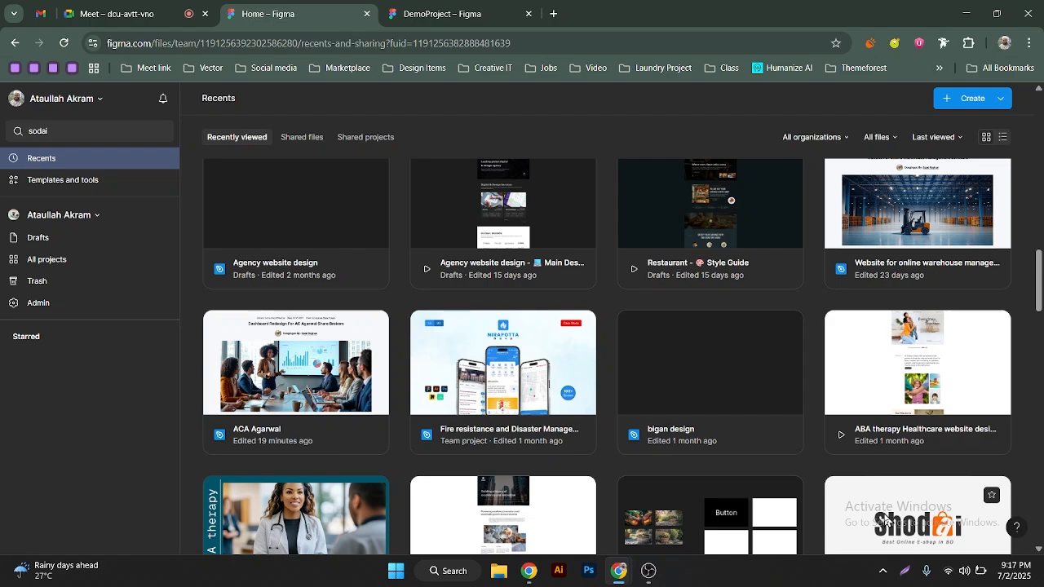
click(882, 519)
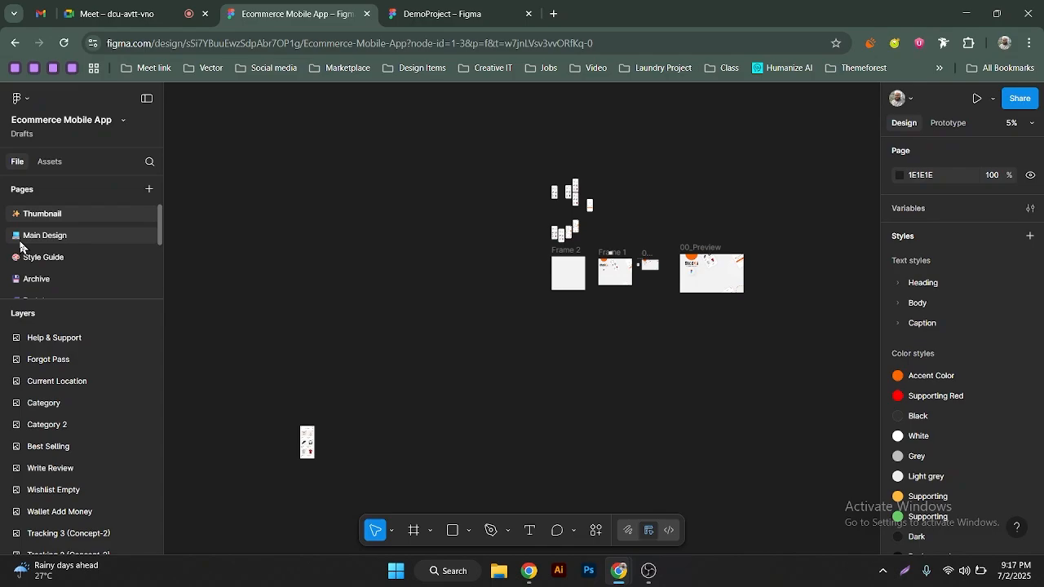
Examine the Light and Dark sections on the Main Design page of the Ecommerce Mobile App file
click(21, 242)
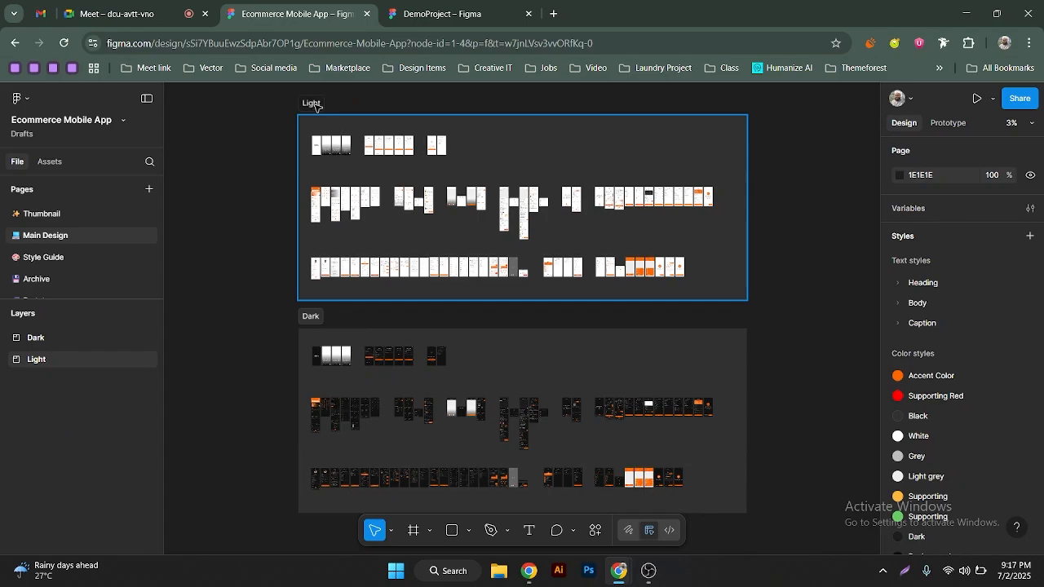
click(314, 104)
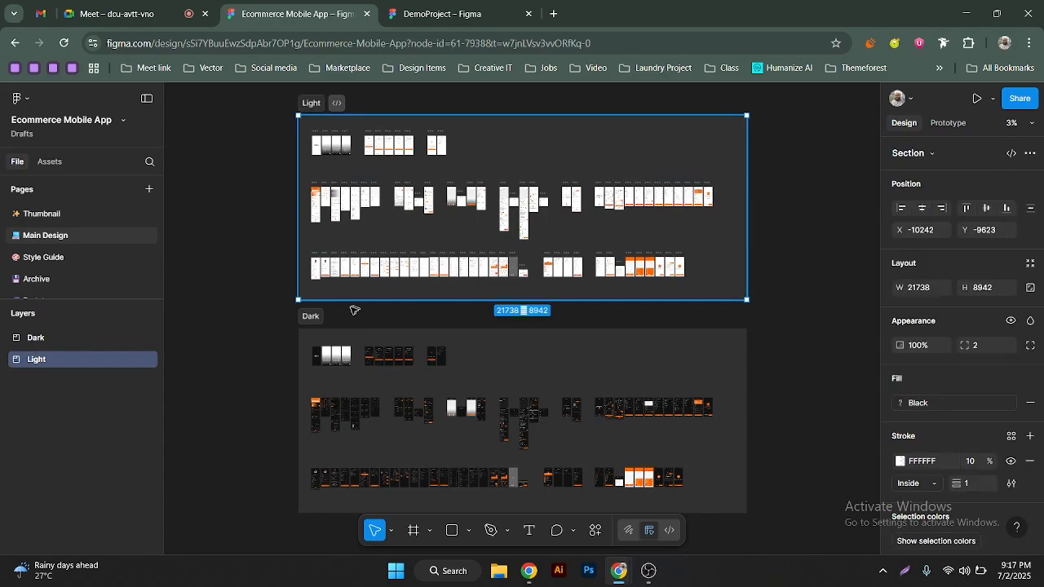
click(312, 317)
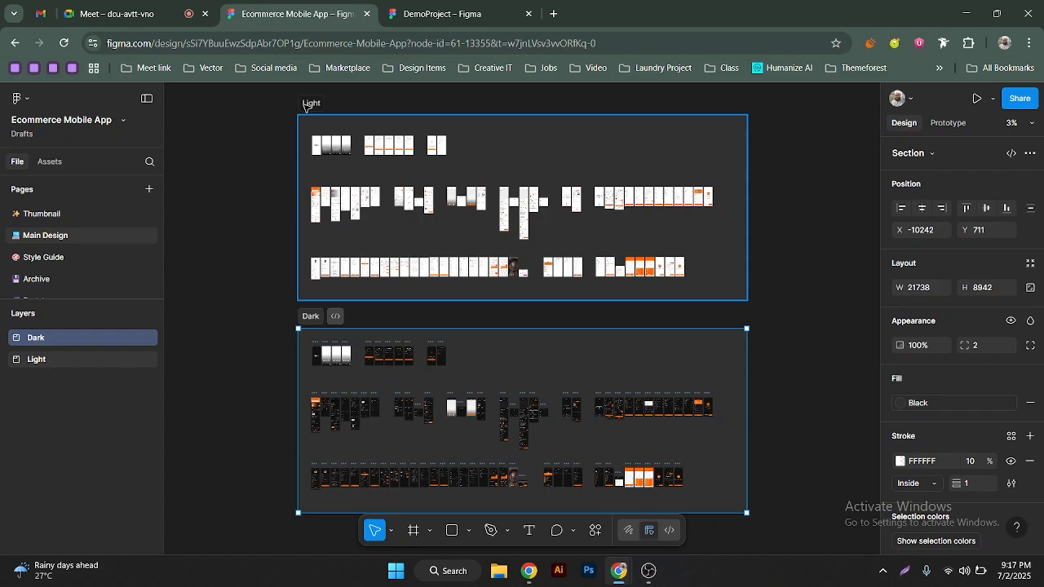
click(384, 388)
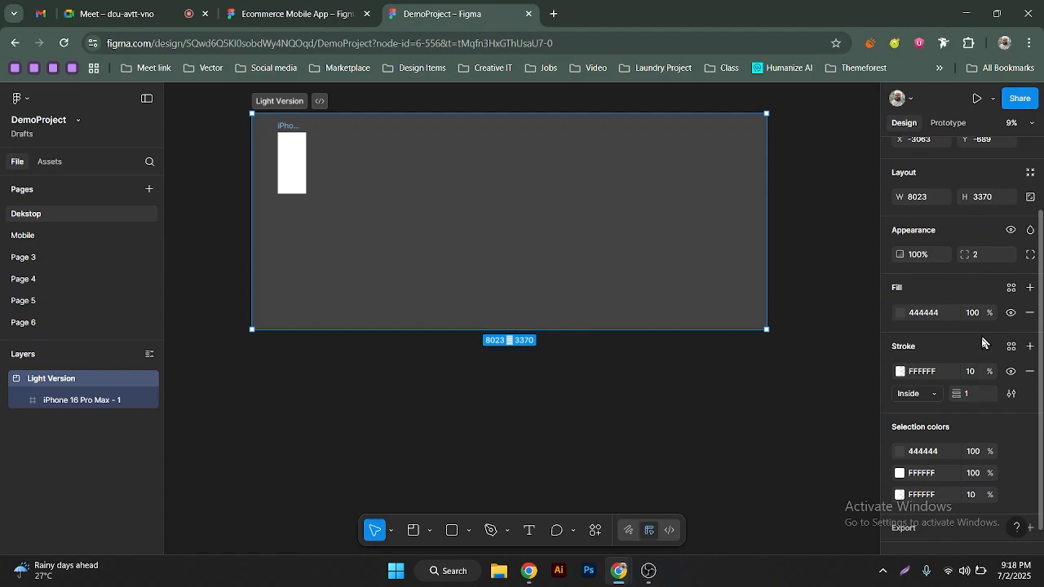
Undo the section's renaming and the move of the iPhone frame inside it
scroll(984, 343, up, 3)
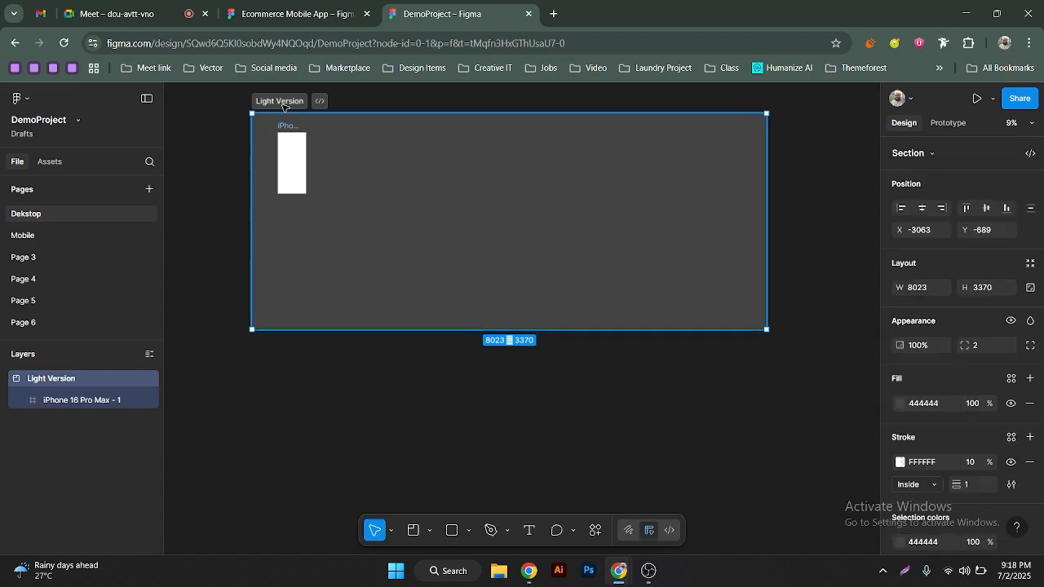
key(ctrl+z)
key(ctrl+z)
key(ctrl+z)
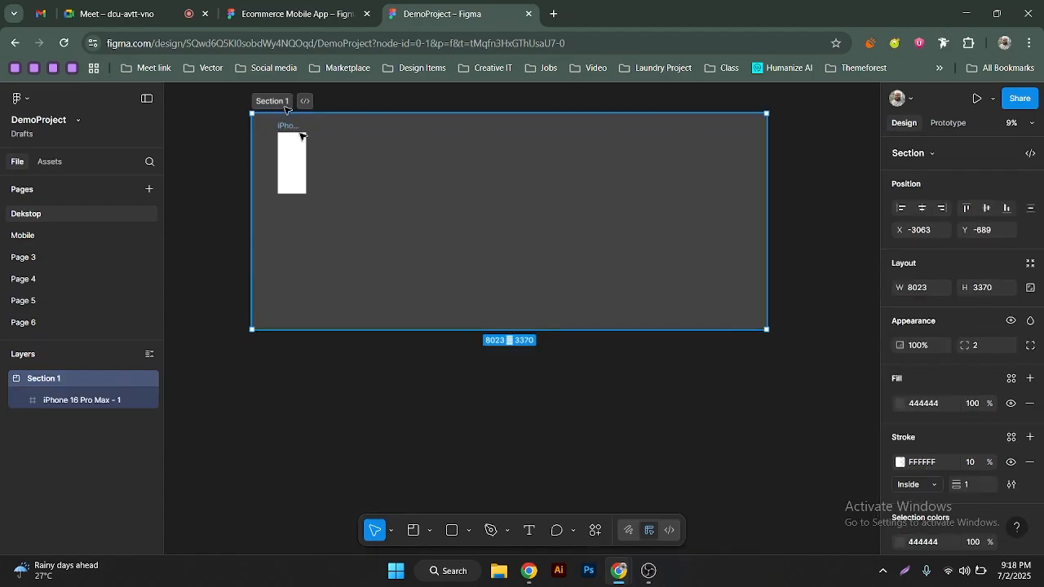
key(ctrl+z)
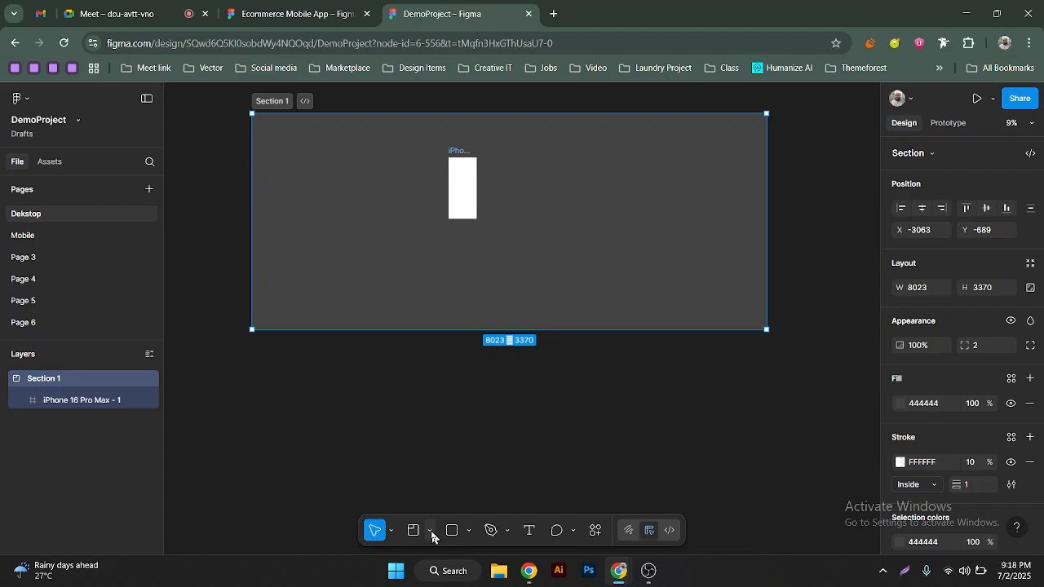
Review the Frame, Section and Slice tools and delete the section together with its iPhone frame
click(431, 532)
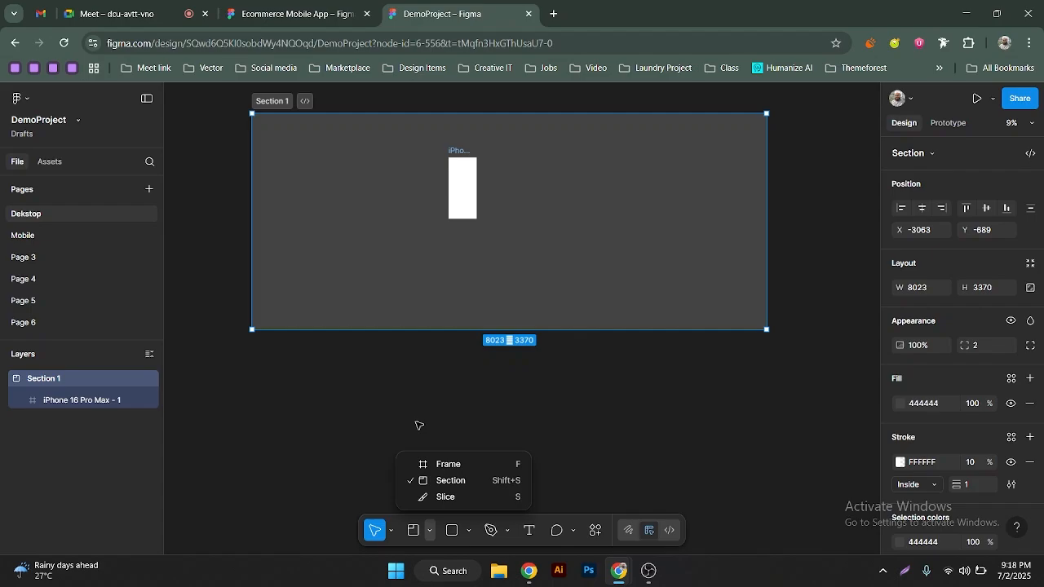
key(Delete)
Look through the shape tools and try drawing a rectangle on the empty canvas
click(469, 531)
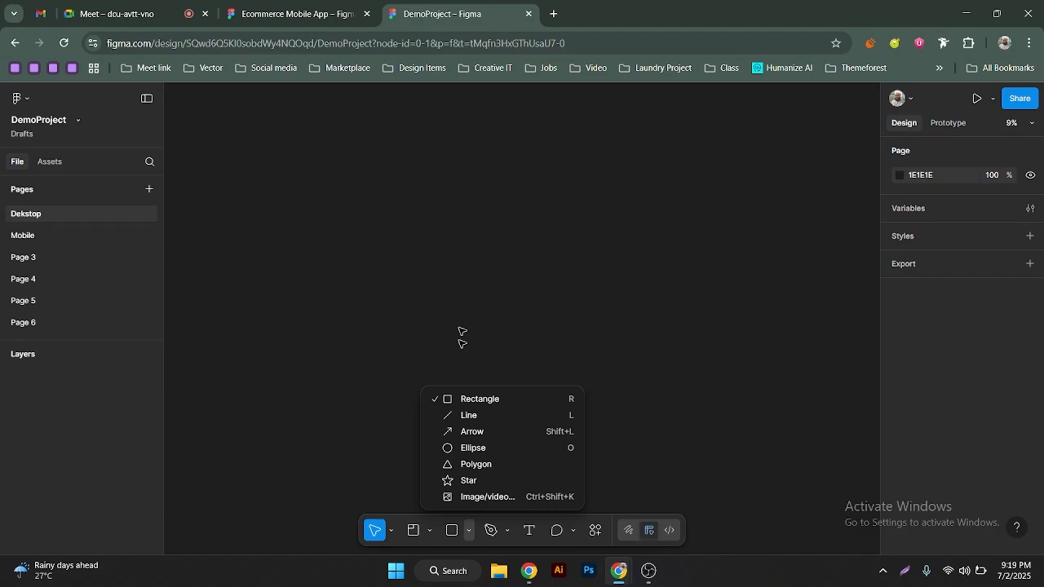
click(450, 526)
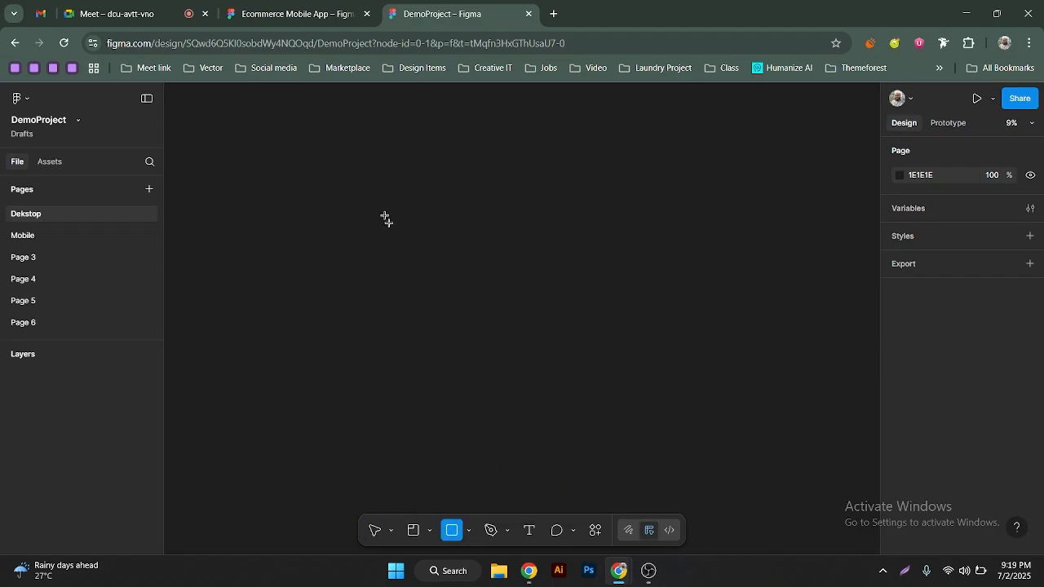
mouse_move(390, 209)
mouse_down()
mouse_move(444, 279)
mouse_move(531, 349)
mouse_move(487, 282)
mouse_move(563, 377)
mouse_move(440, 265)
mouse_up()
key(alt)
key(Escape)
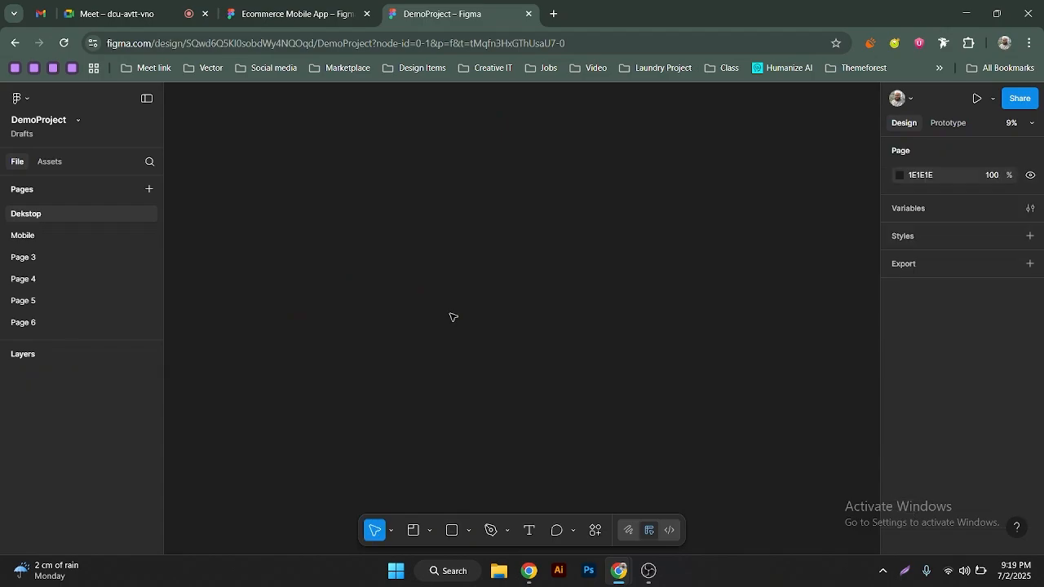
Draw a square about 1049 × 1049 with the Rectangle tool and delete it
key(r)
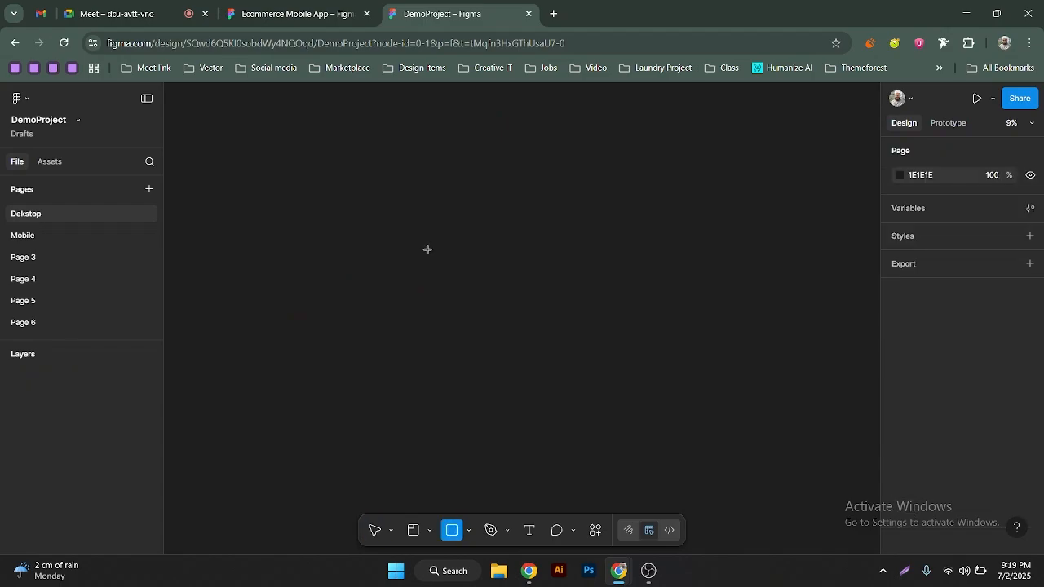
mouse_move(429, 251)
mouse_down()
mouse_move(497, 308)
mouse_move(467, 284)
mouse_move(481, 278)
mouse_move(518, 344)
mouse_move(492, 313)
mouse_up()
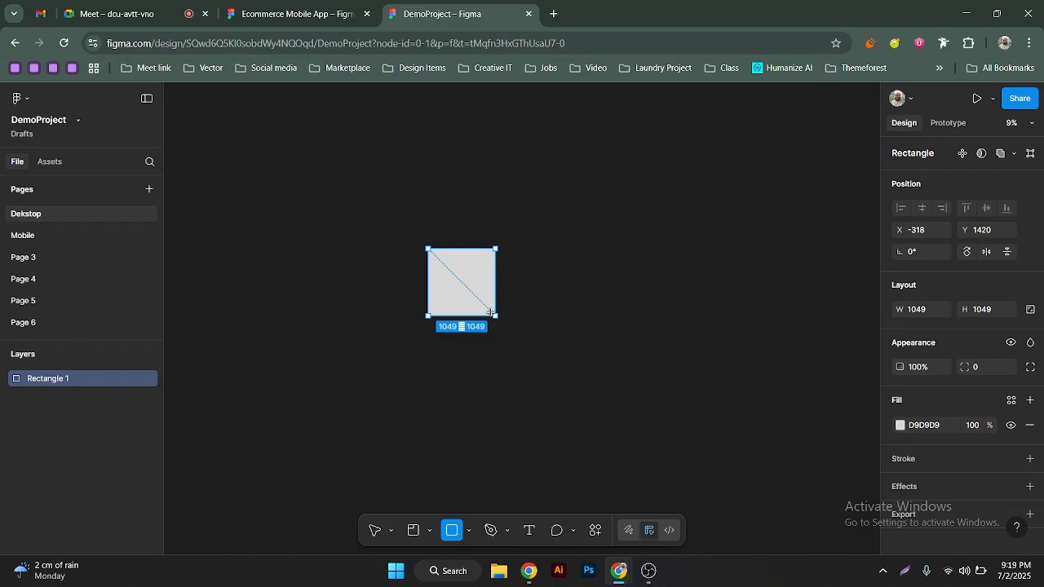
key(Delete)
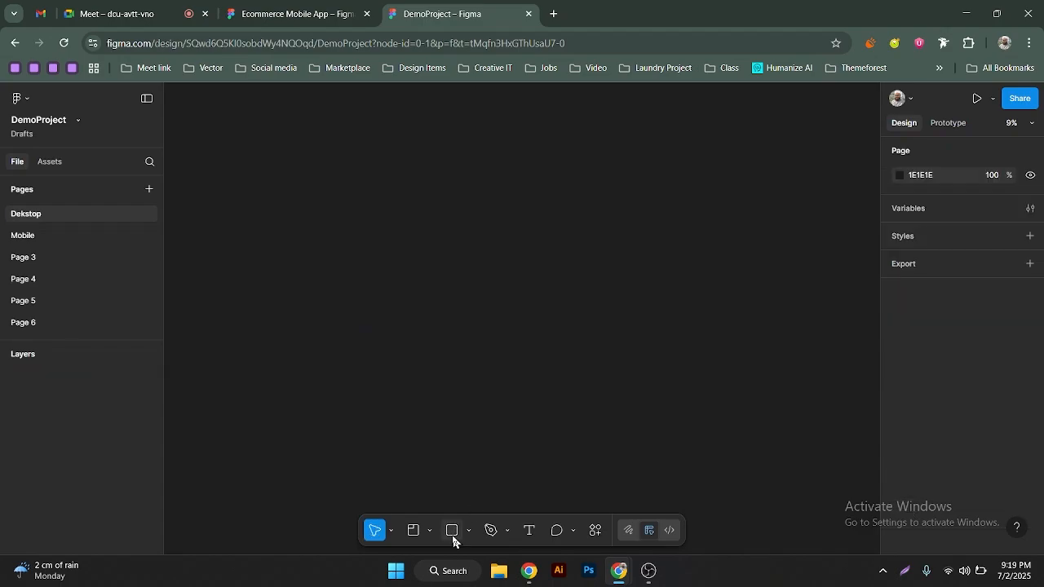
Draw a square about 1176 × 1176 with the Rectangle tool and move it to about X -10, Y 1240
click(452, 531)
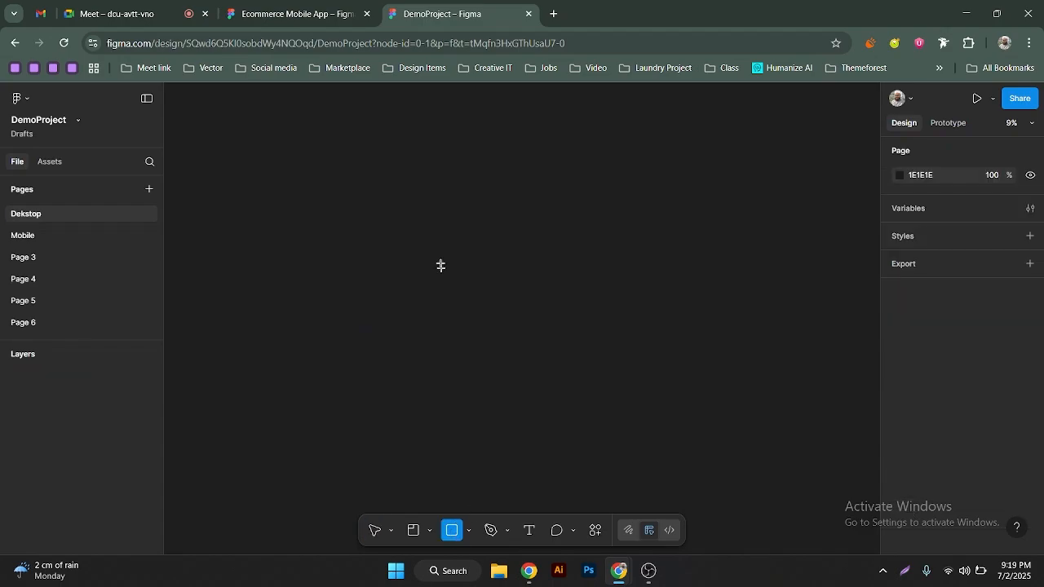
drag(428, 228, 505, 303)
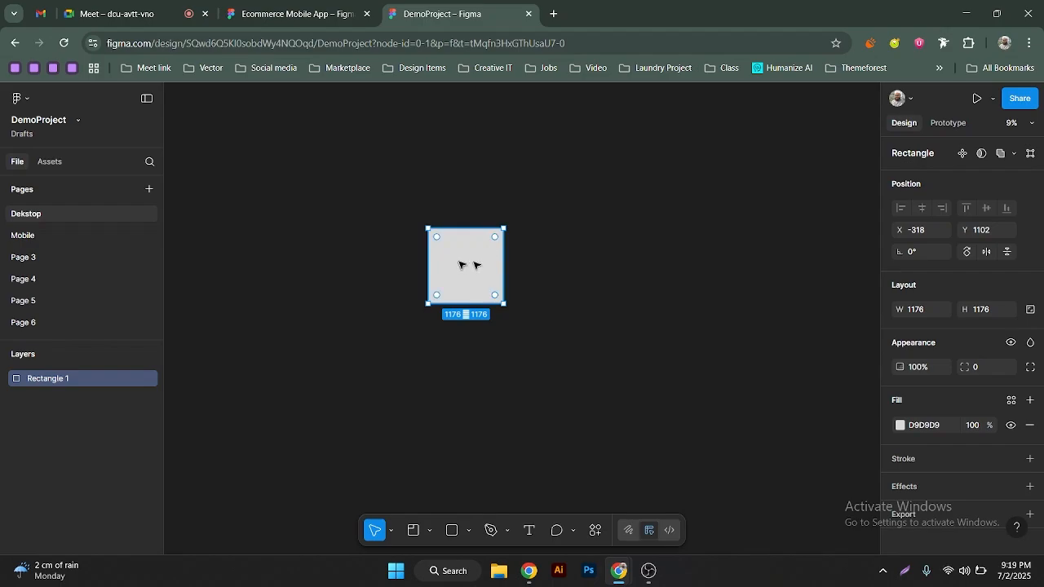
drag(461, 265, 501, 259)
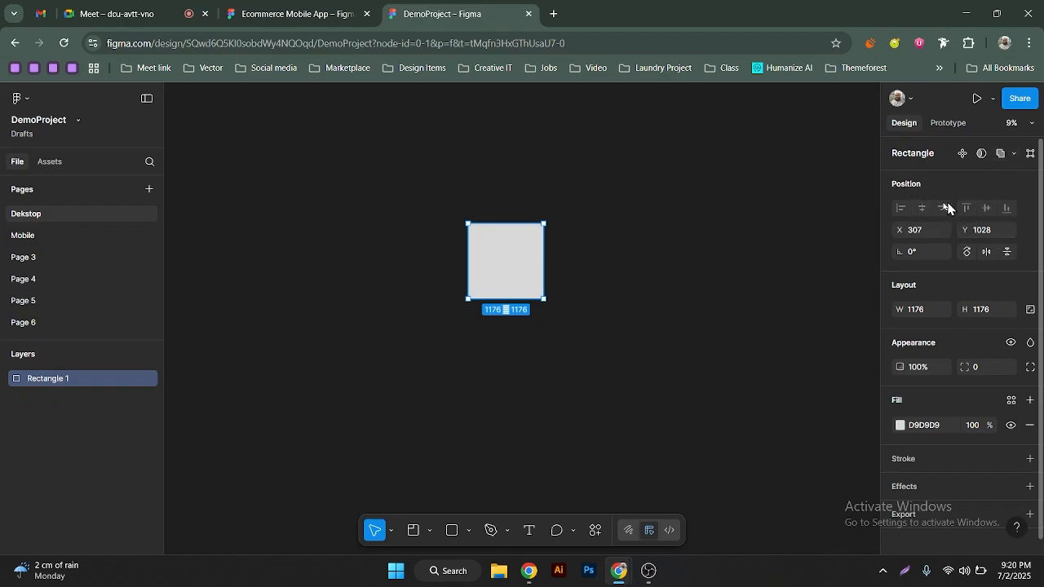
mouse_move(478, 246)
mouse_down()
mouse_move(467, 263)
mouse_move(482, 256)
mouse_move(464, 236)
mouse_up()
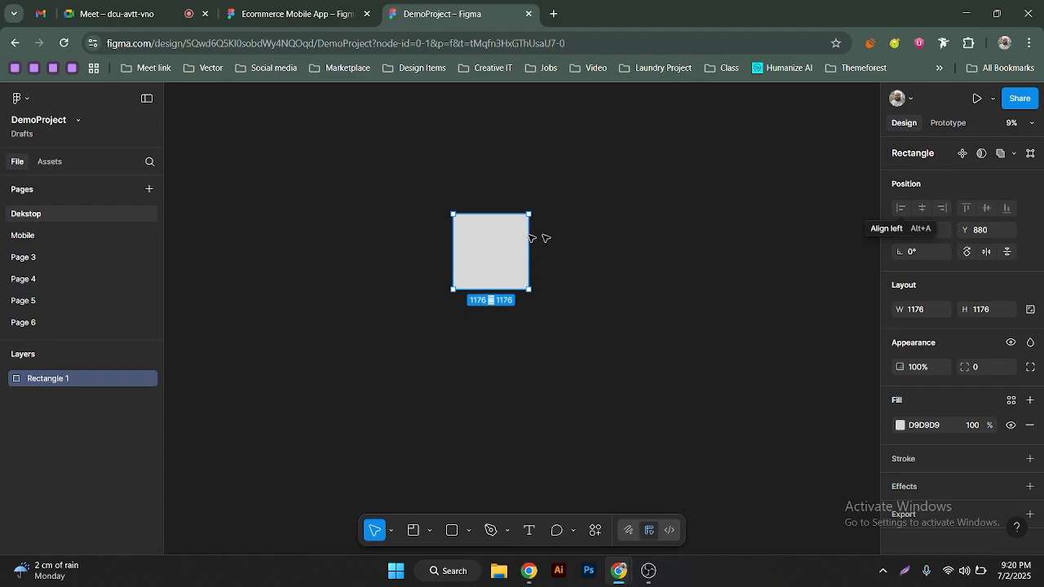
drag(531, 238, 482, 223)
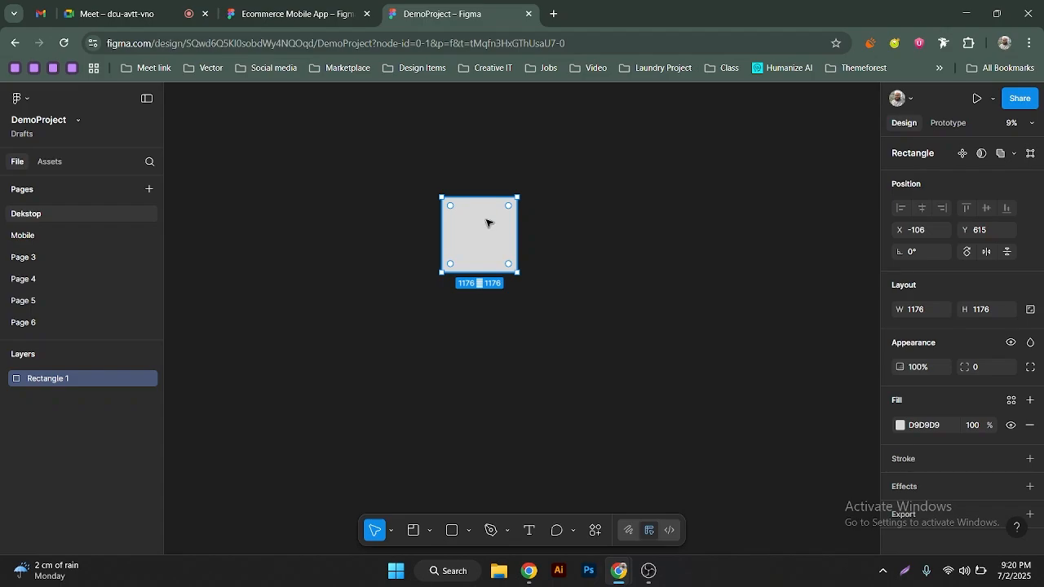
drag(487, 223, 499, 256)
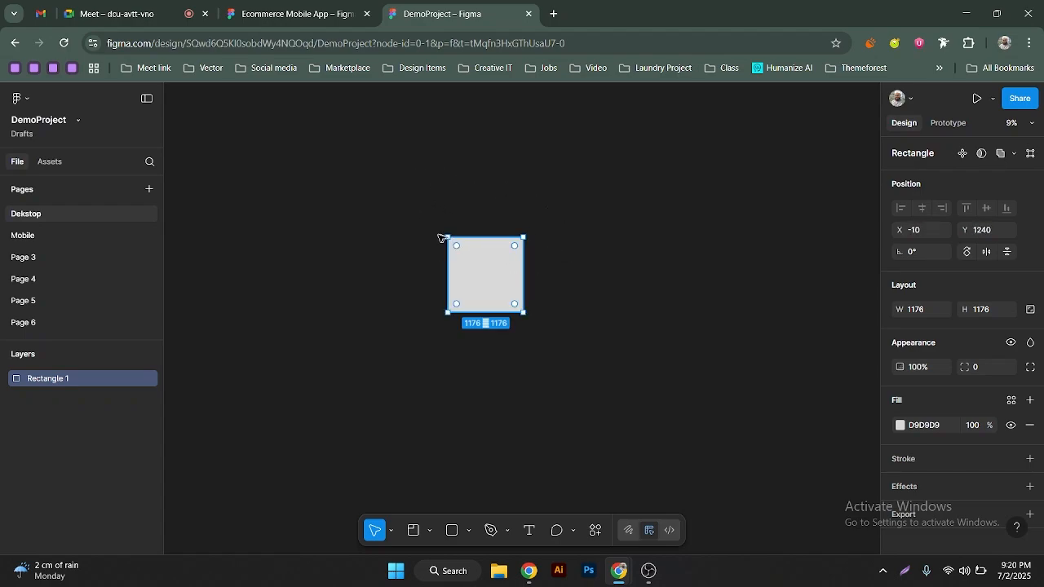
Add a frame from the Desktop preset, 1440 × 1024, next to the square
click(429, 532)
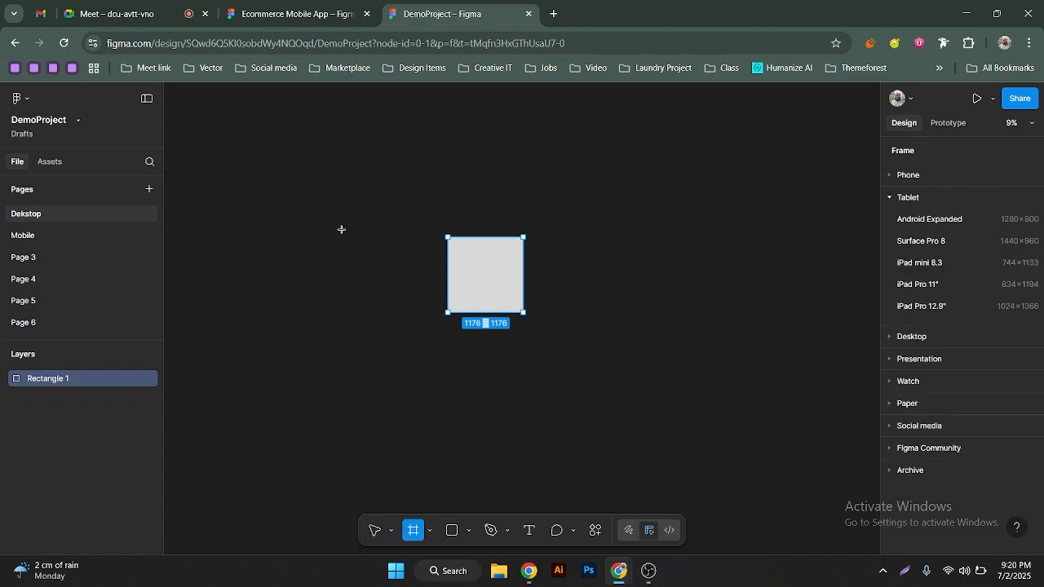
click(914, 337)
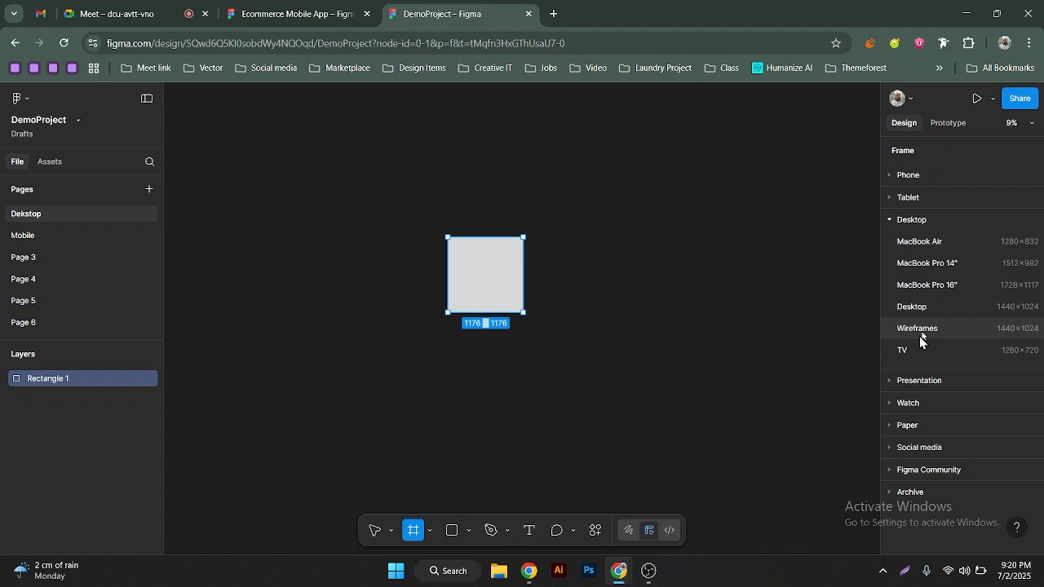
click(933, 306)
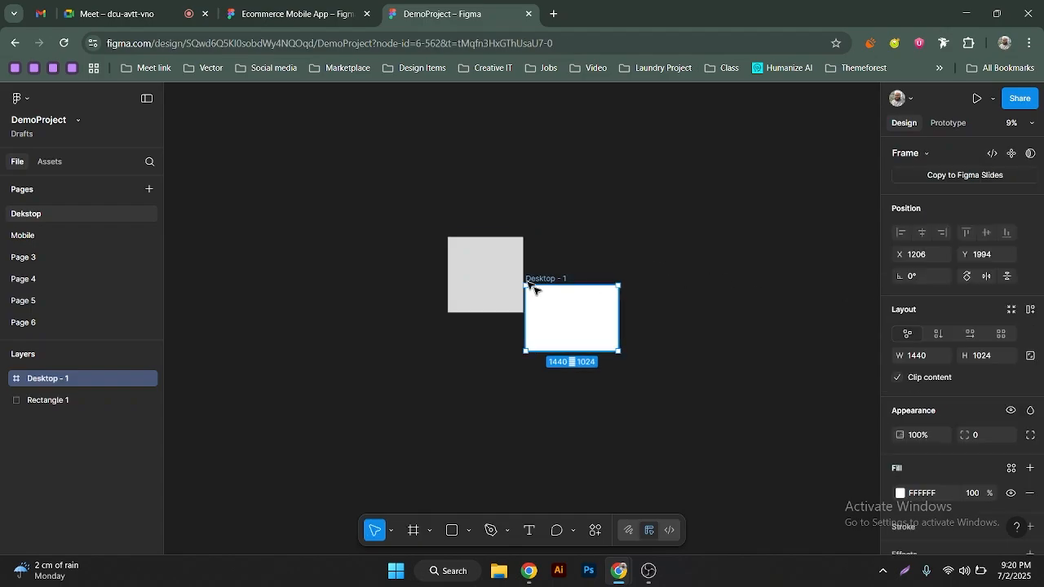
Shrink the square to about 422 × 422 and place it over the frame's lower-right corner at about X 1126, Y 660
click(494, 258)
drag(486, 238, 879, 450)
scroll(590, 319, up, 5)
scroll(590, 314, up, 2)
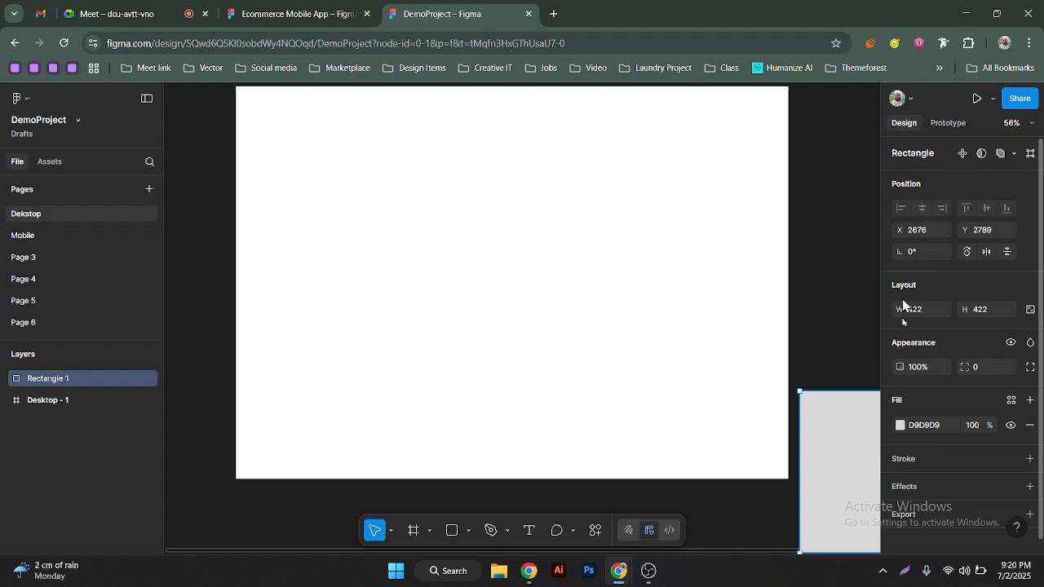
drag(859, 443, 716, 389)
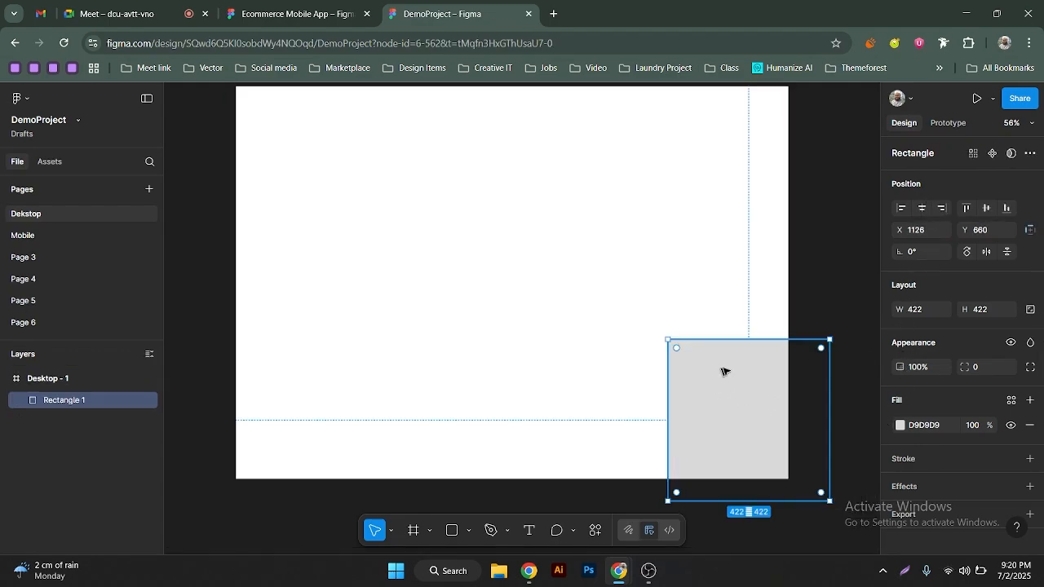
Center the square horizontally and vertically within the desktop frame using the alignment commands
click(923, 210)
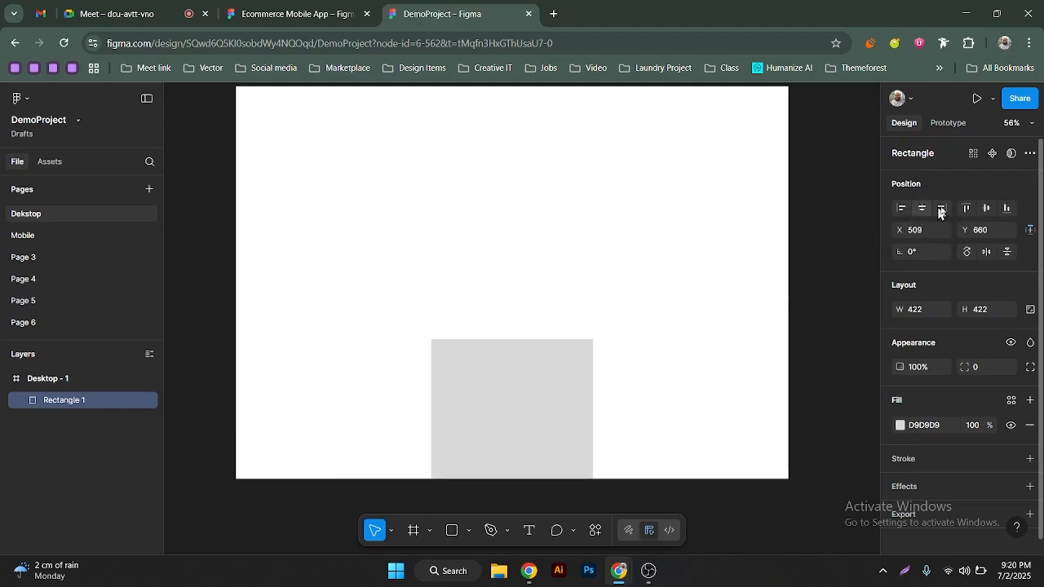
click(988, 209)
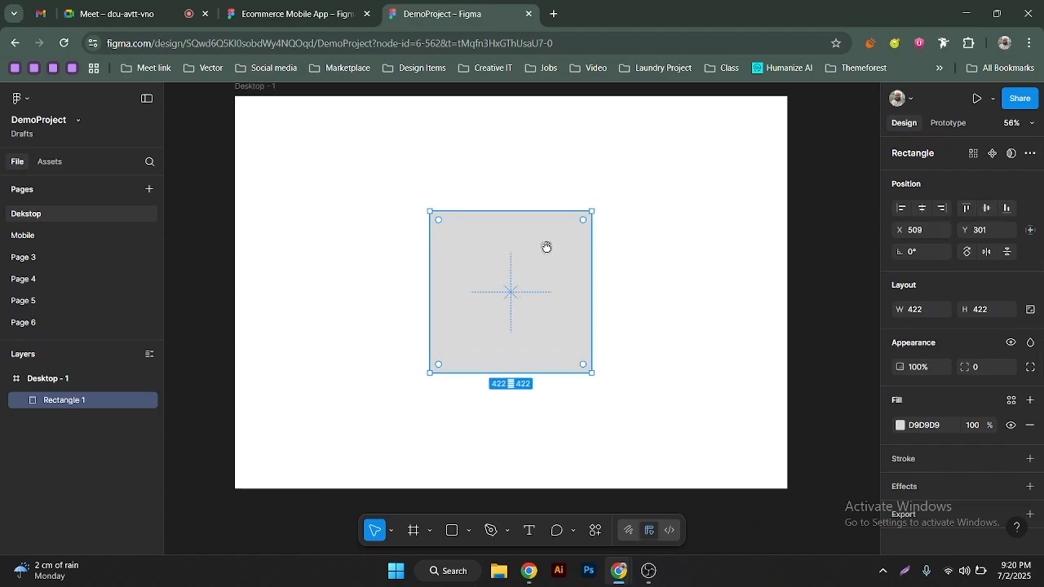
scroll(541, 248, up, 2)
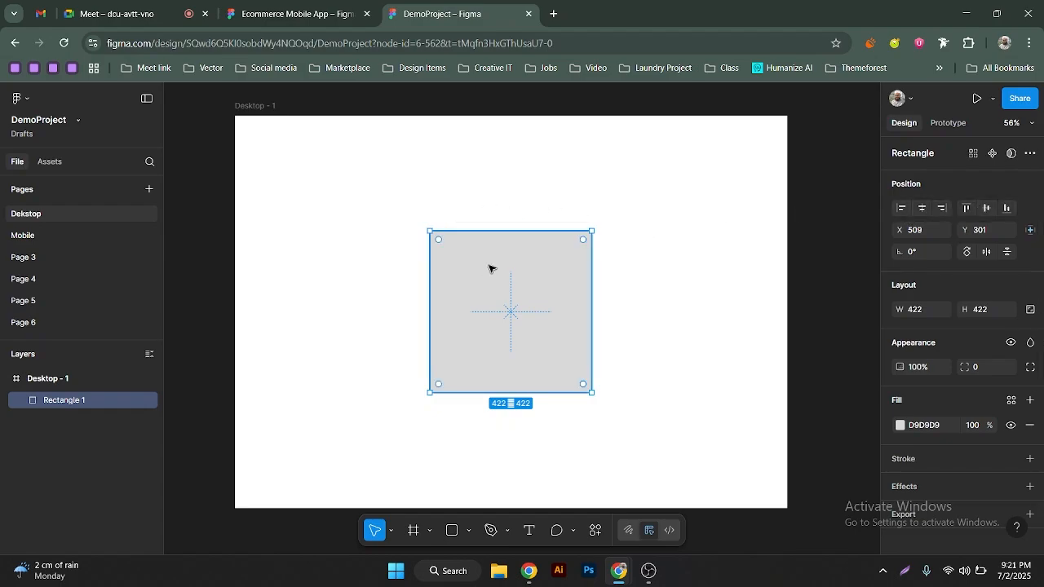
Move the square off-center to about X 587, Y 232, and realign it to the frame's horizontal and vertical centers
drag(487, 272, 520, 264)
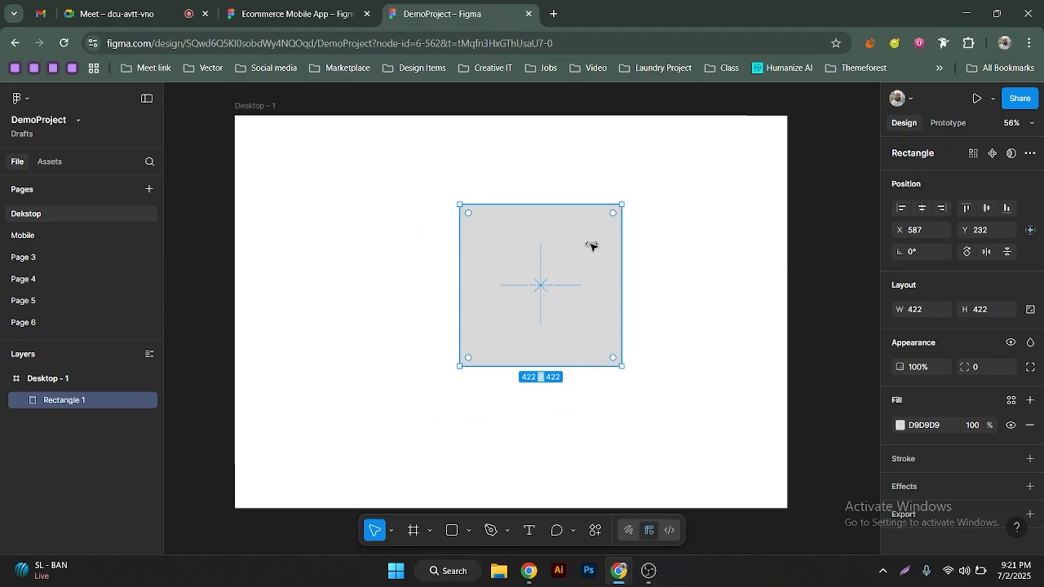
click(923, 209)
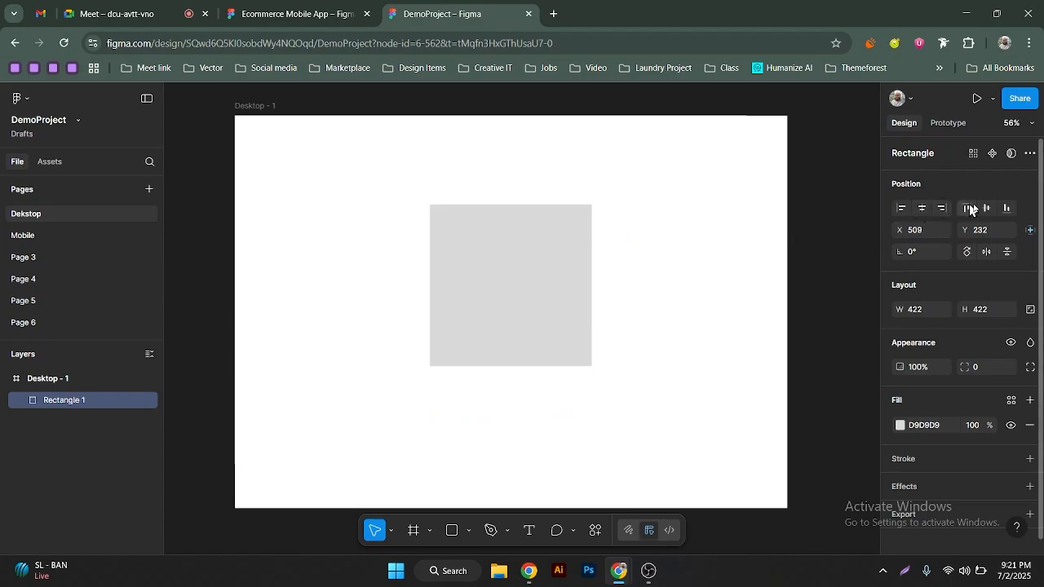
click(987, 208)
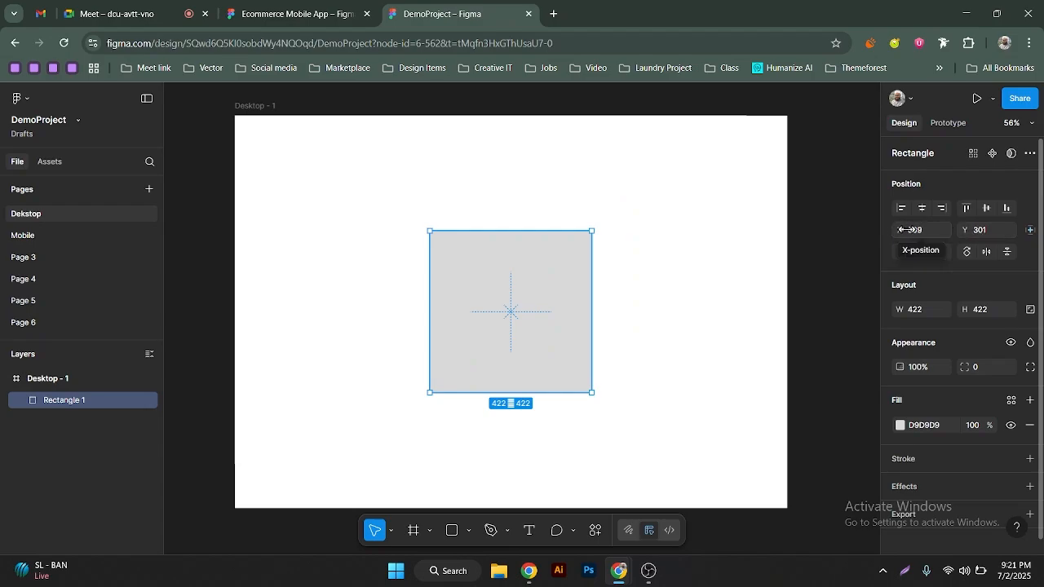
Shift the square to about X 398, Y 345, move it to about X 575, Y 269, and center it in the frame again
drag(907, 230, 636, 229)
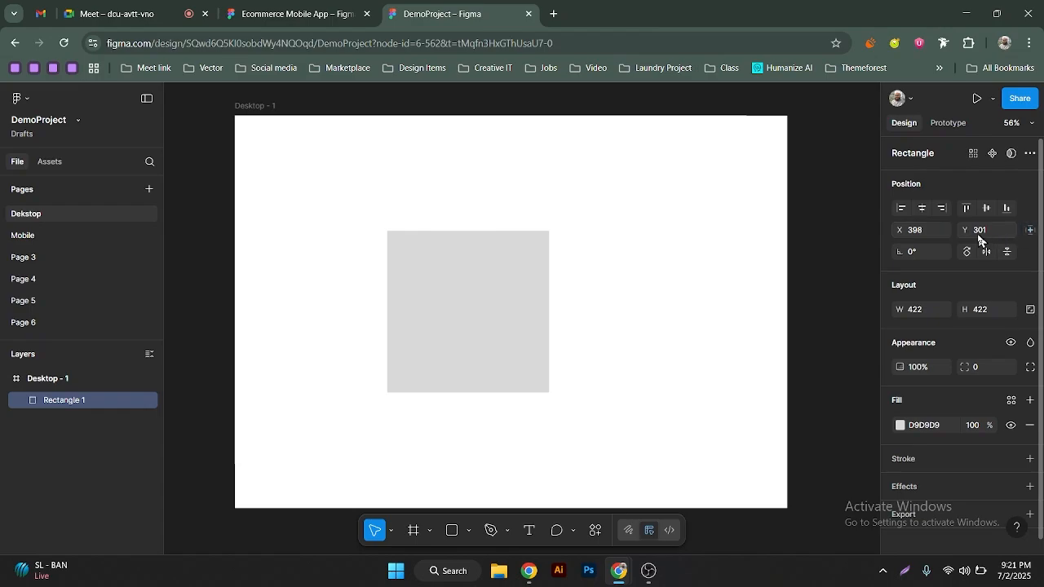
drag(971, 230, 1006, 230)
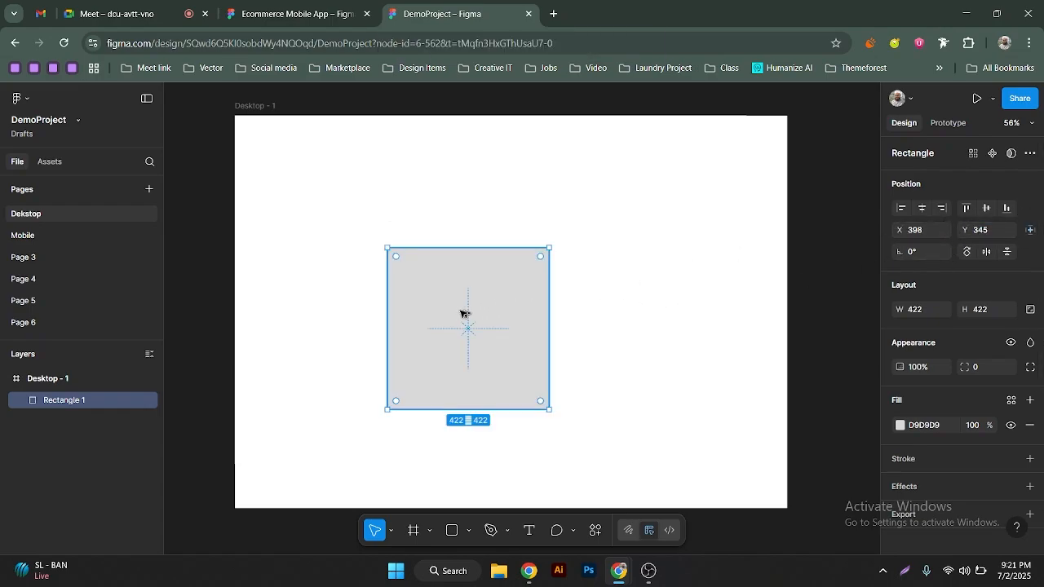
drag(464, 310, 514, 288)
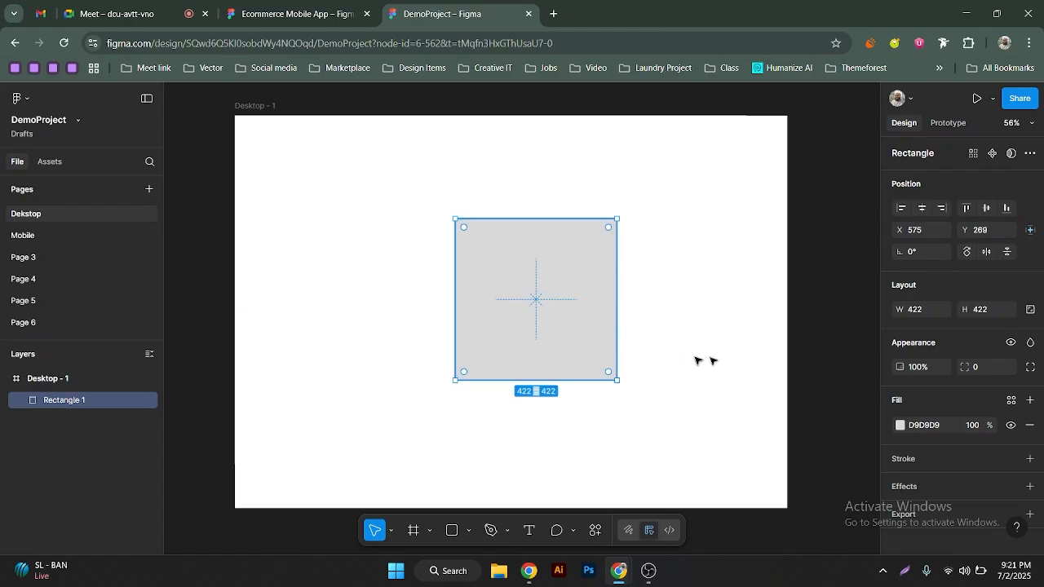
click(922, 209)
click(985, 213)
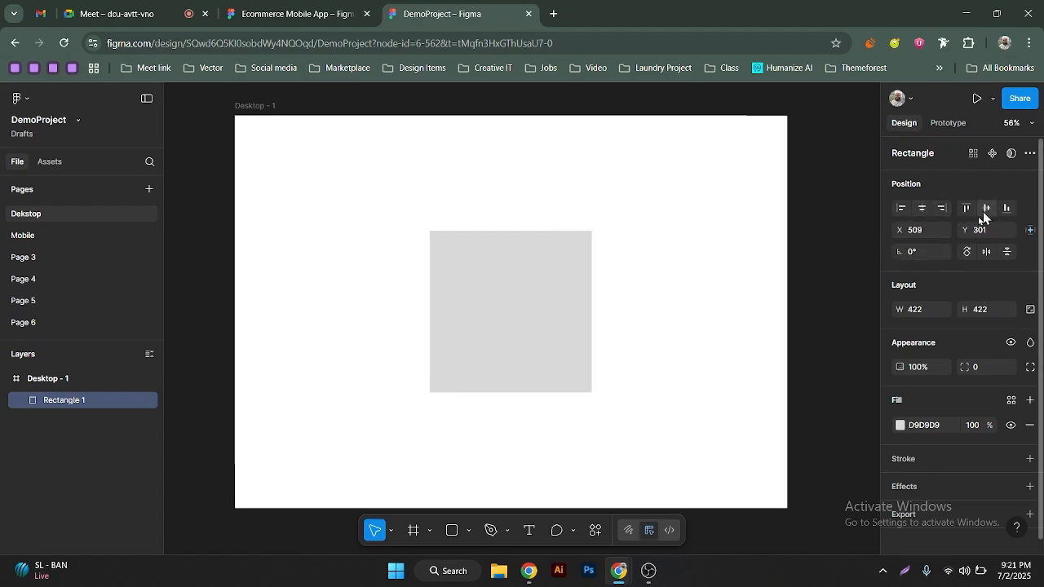
Try rotating the square freely and by 90°, and undo the rotations
click(911, 257)
drag(901, 251, 927, 252)
key(ctrl+z)
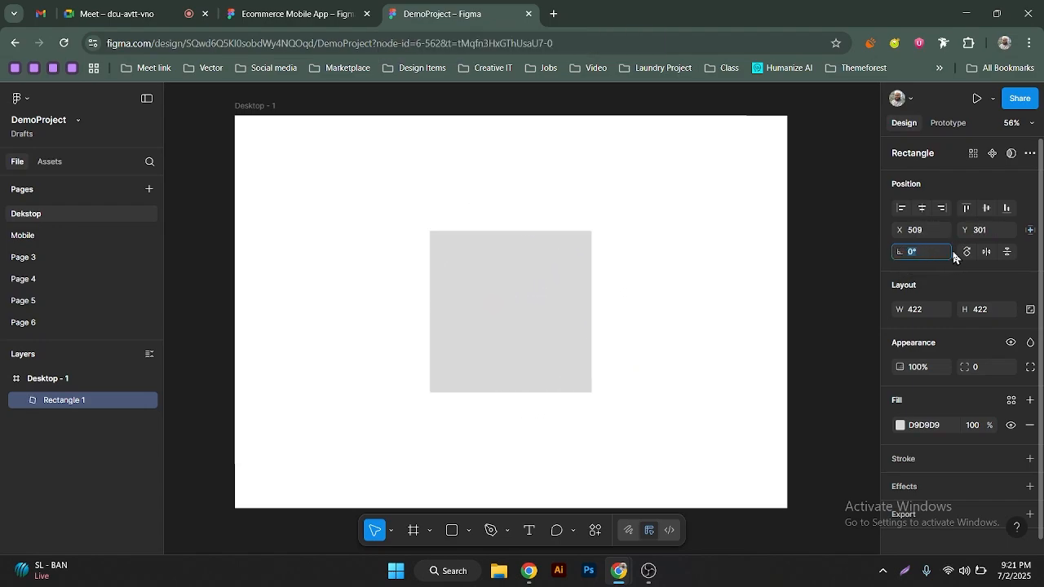
click(969, 254)
key(ctrl+z)
Edit the square as a vector and pull its upper-right corner point inward to about X 708, Y 453.5
mouse_move(584, 247)
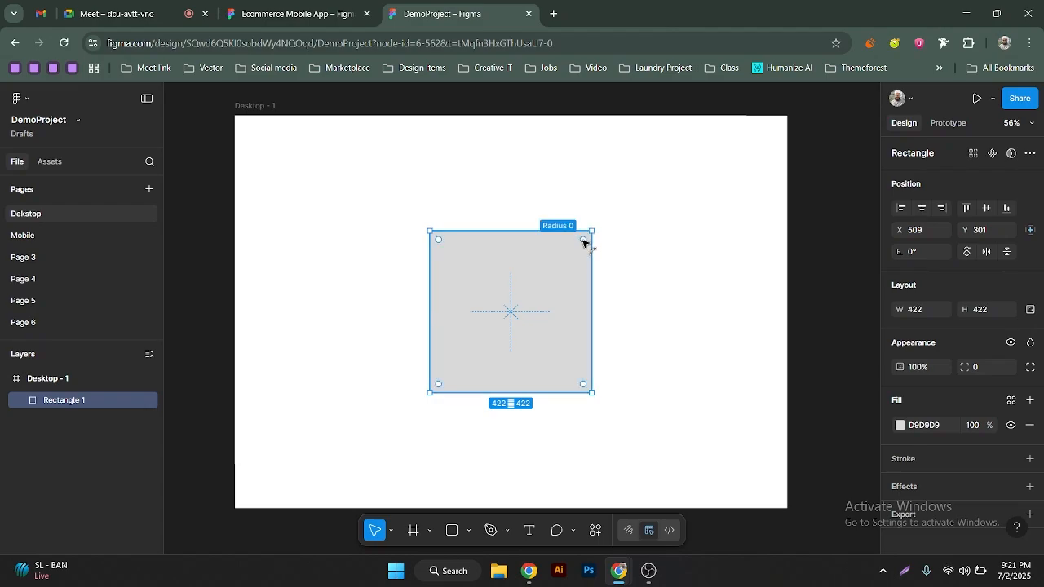
double_click(587, 237)
drag(591, 231, 511, 292)
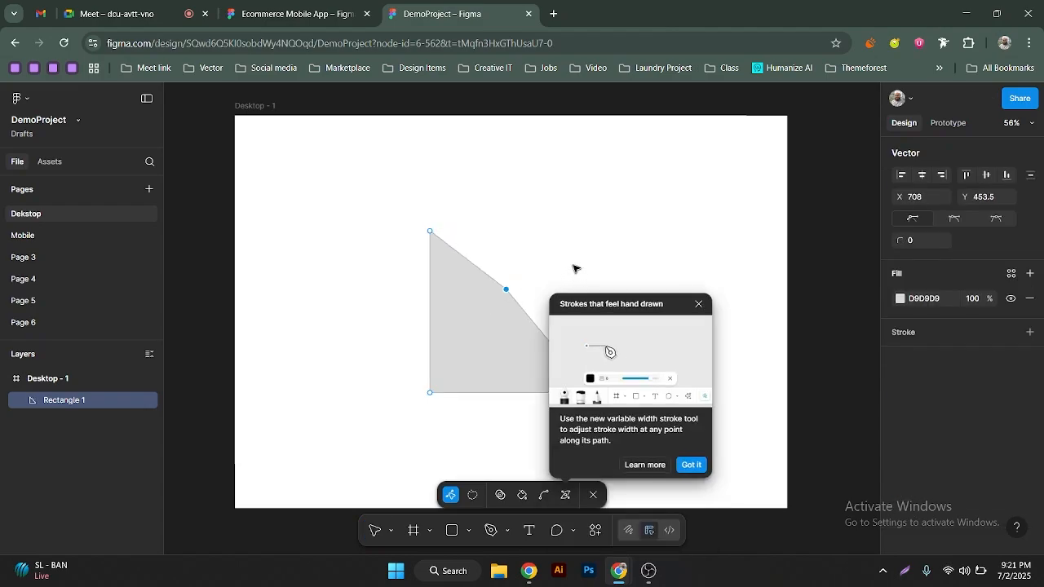
key(Escape)
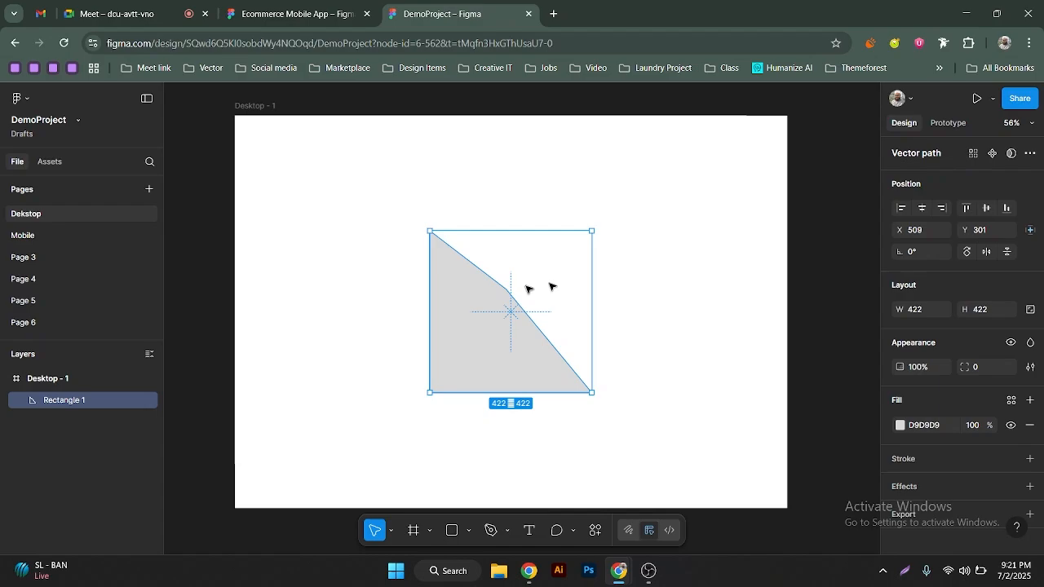
Try flipping the edited shape horizontally and vertically and rotating it by 90°
click(987, 252)
click(987, 251)
click(966, 253)
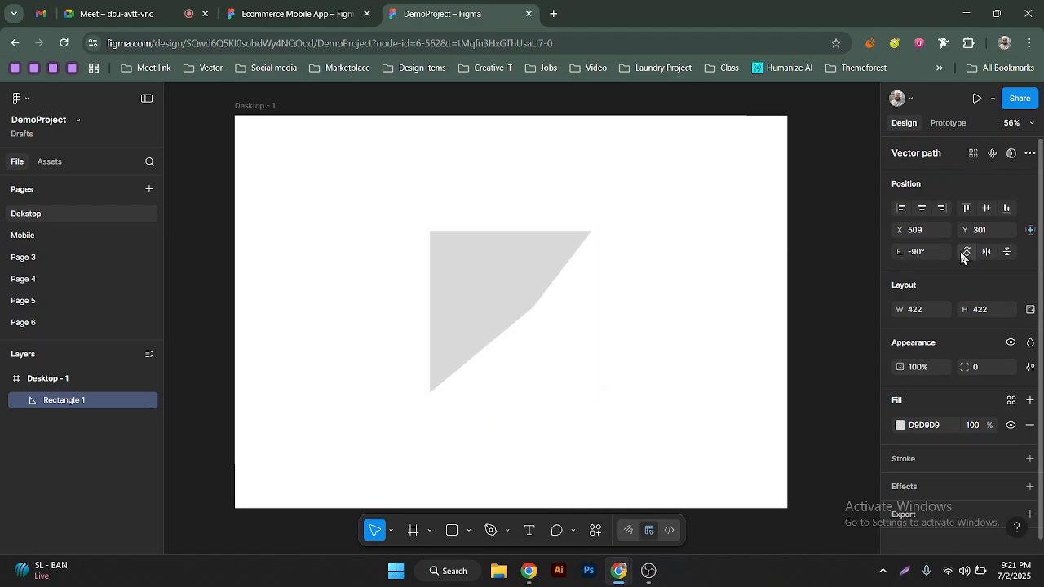
click(1006, 253)
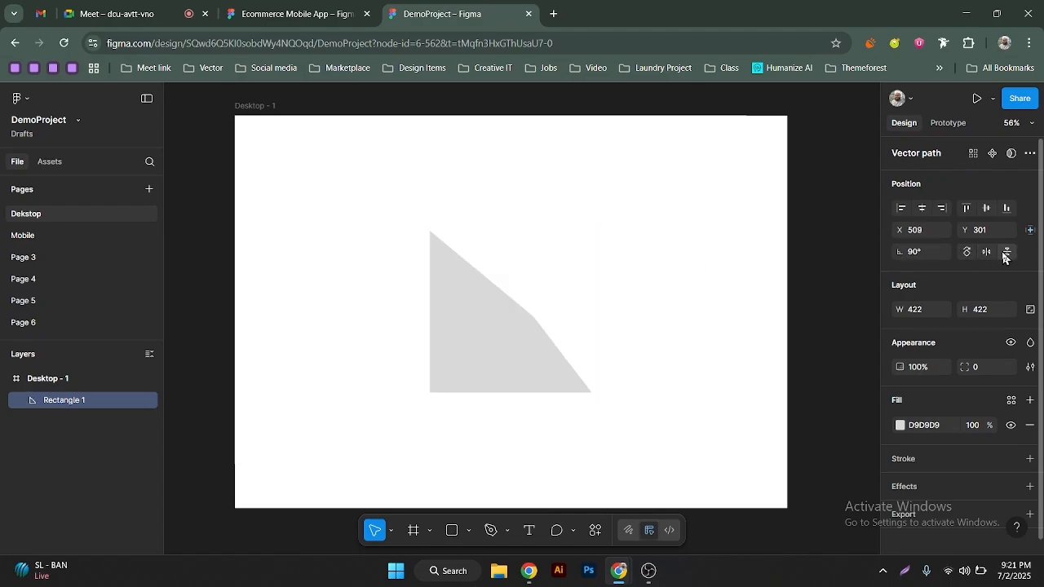
click(1006, 253)
click(972, 254)
Undo the flips, rotations and corner-point edit to restore the original square, and leave vector editing
key(ctrl+z)
key(ctrl+z)
key(ctrl+z)
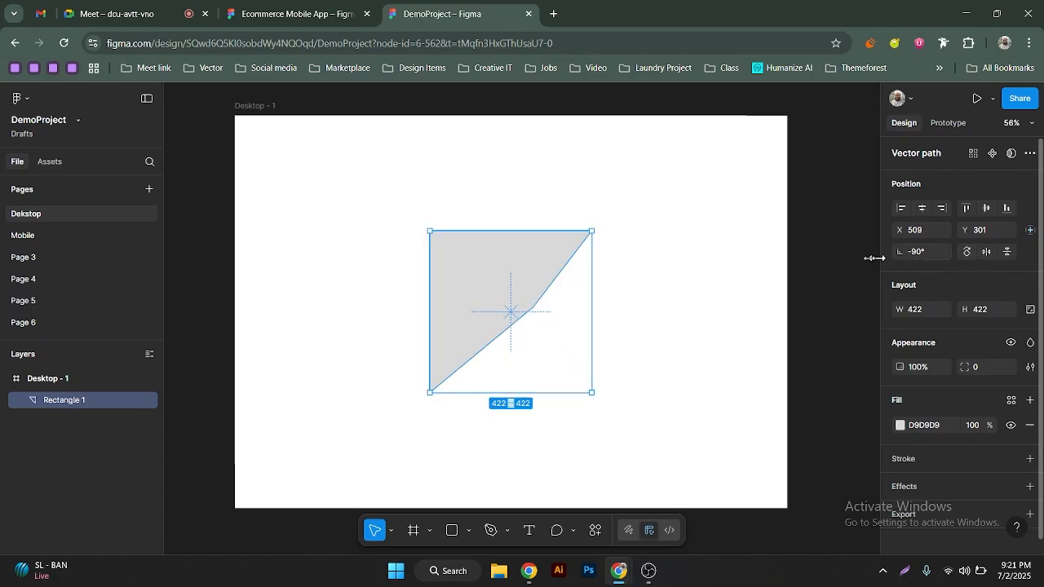
key(ctrl+z)
key(Return)
key(ctrl+z)
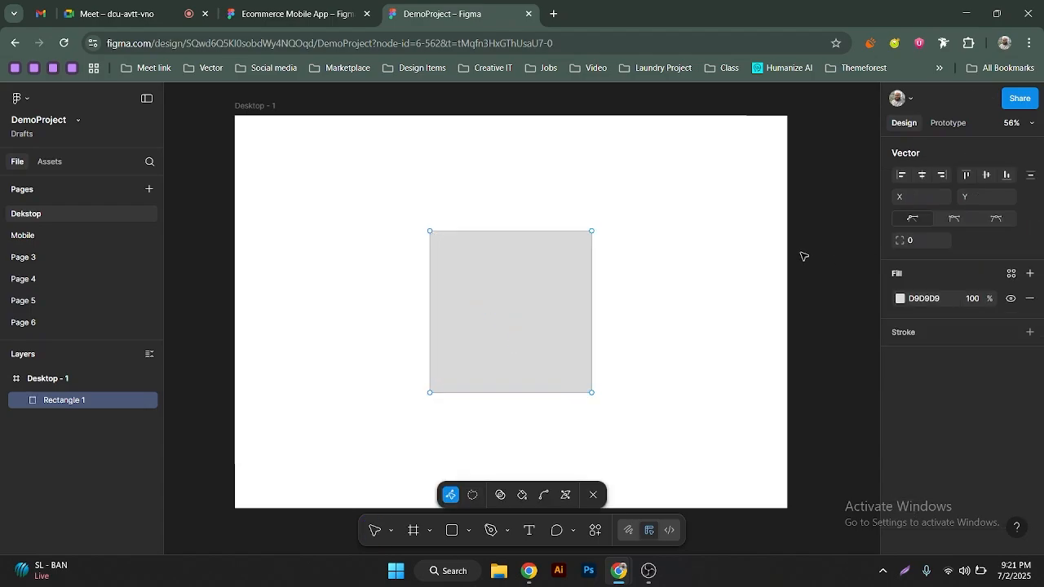
key(Escape)
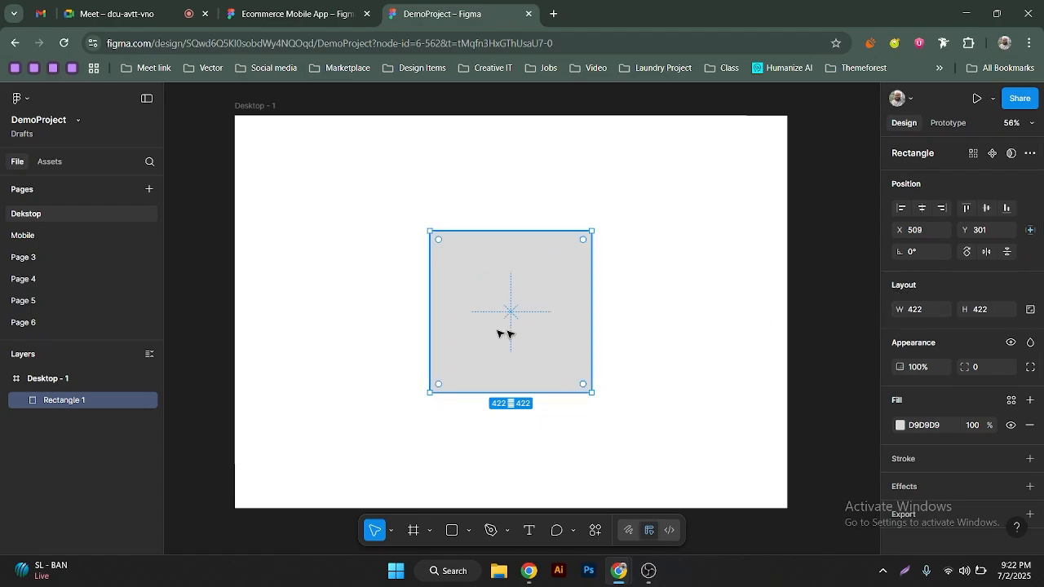
Try widening the square to about 489, undo that, try a size of 500 × 600, and undo it as well
mouse_move(901, 310)
mouse_down()
mouse_move(946, 311)
mouse_move(900, 309)
mouse_up()
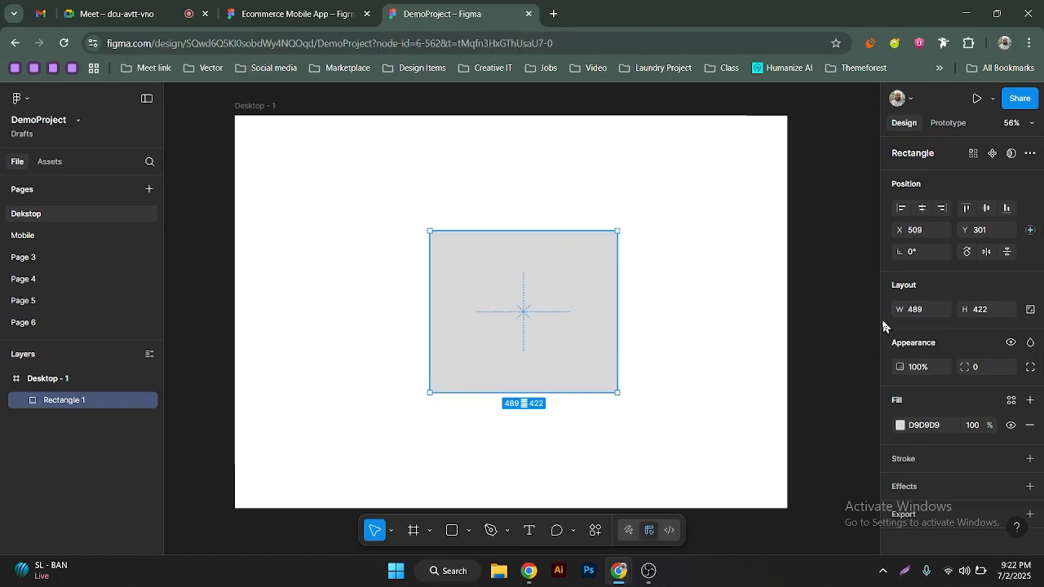
key(ctrl+z)
click(921, 315)
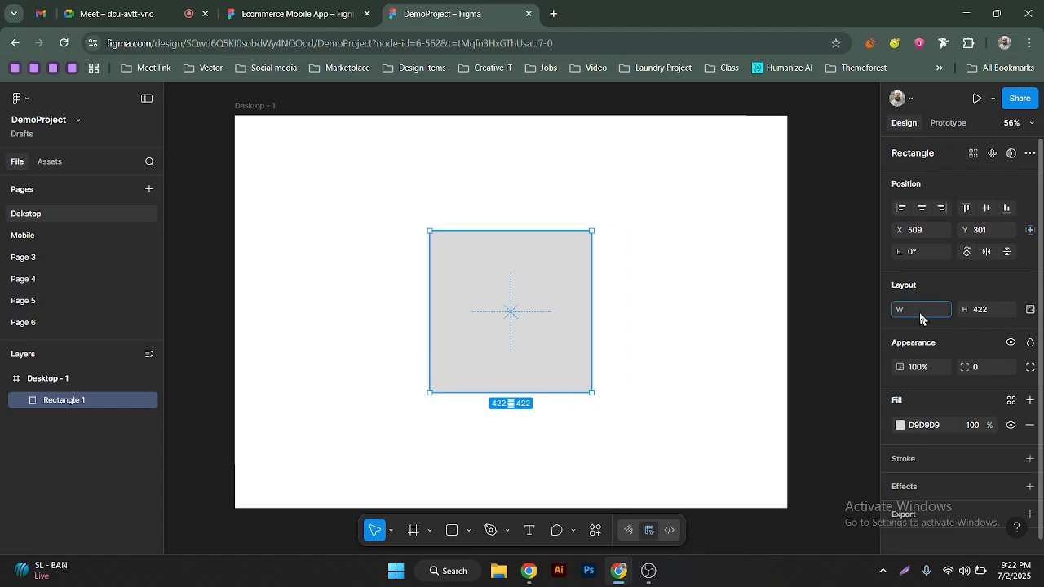
key(Return)
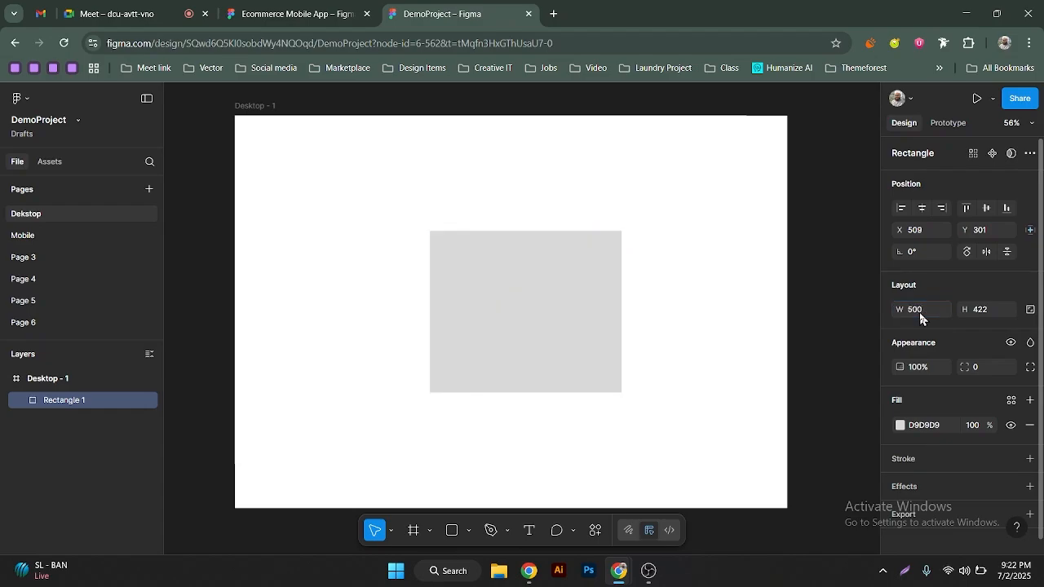
click(979, 311)
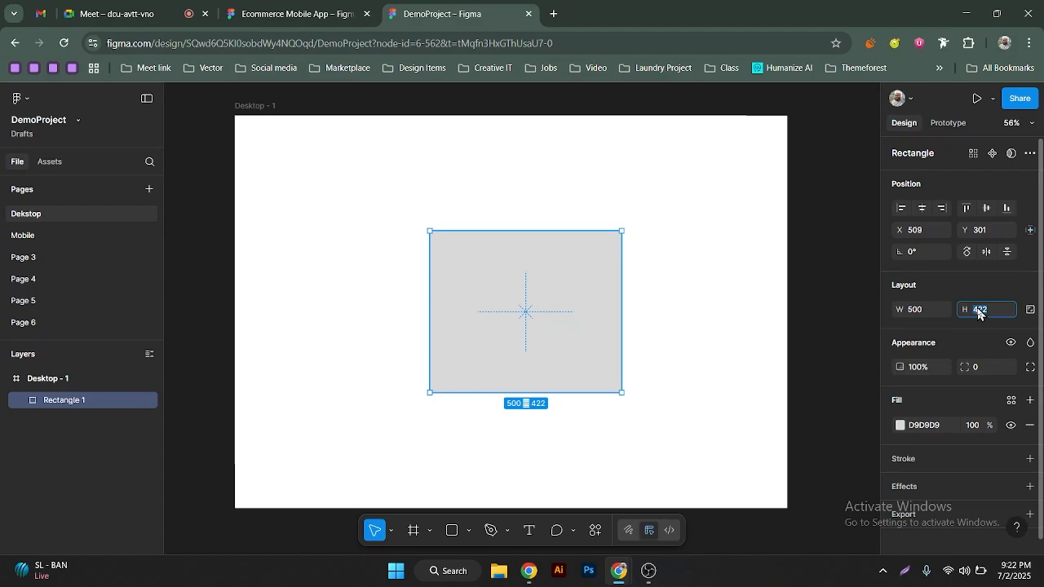
text(600)
key(Return)
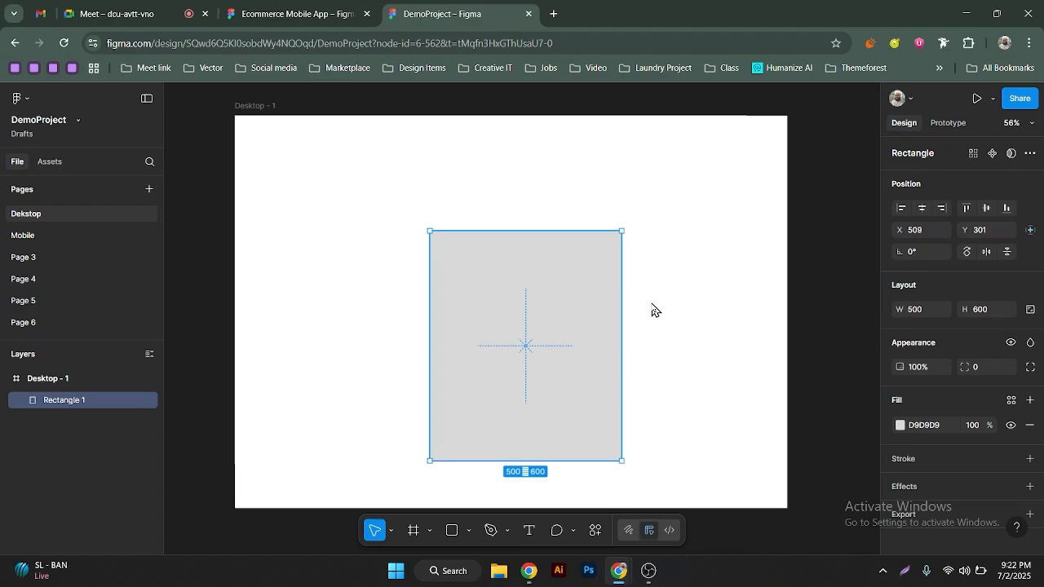
key(ctrl+z)
key(ctrl+z)
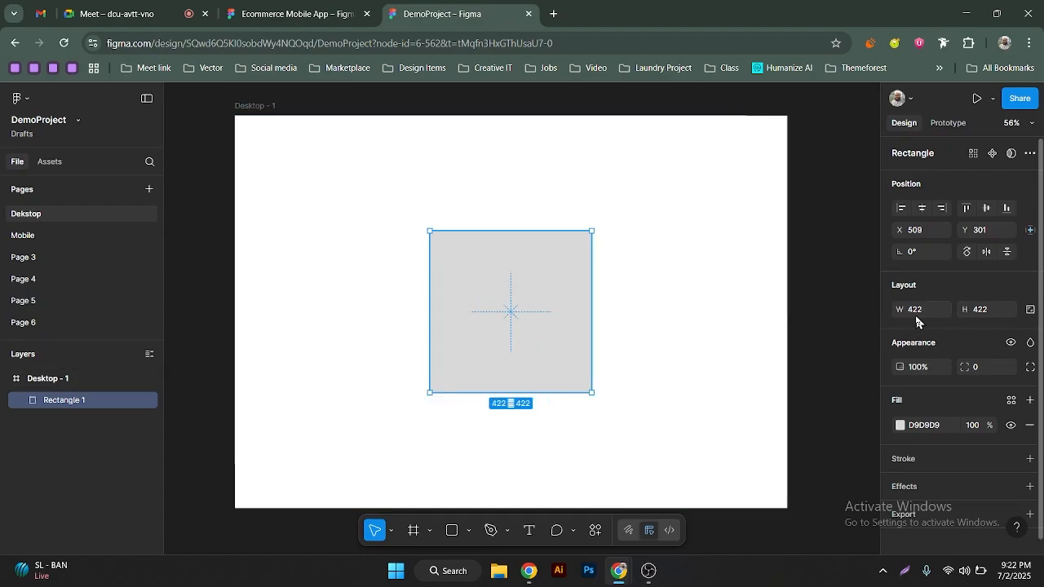
Set the rectangle's width and height to 400 and move it to about X 320, Y 250
click(918, 317)
text(400)
click(985, 310)
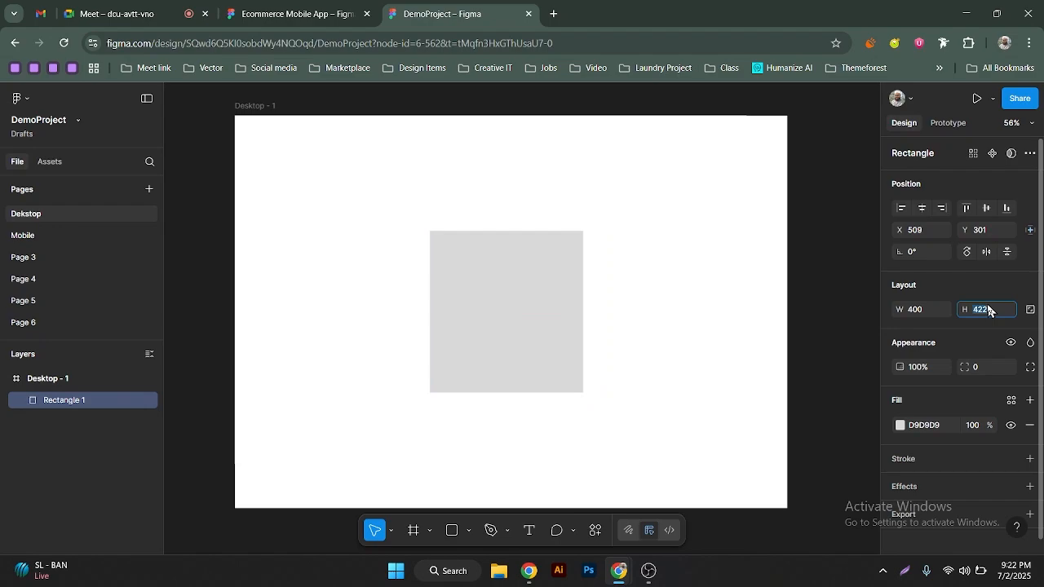
key(Escape)
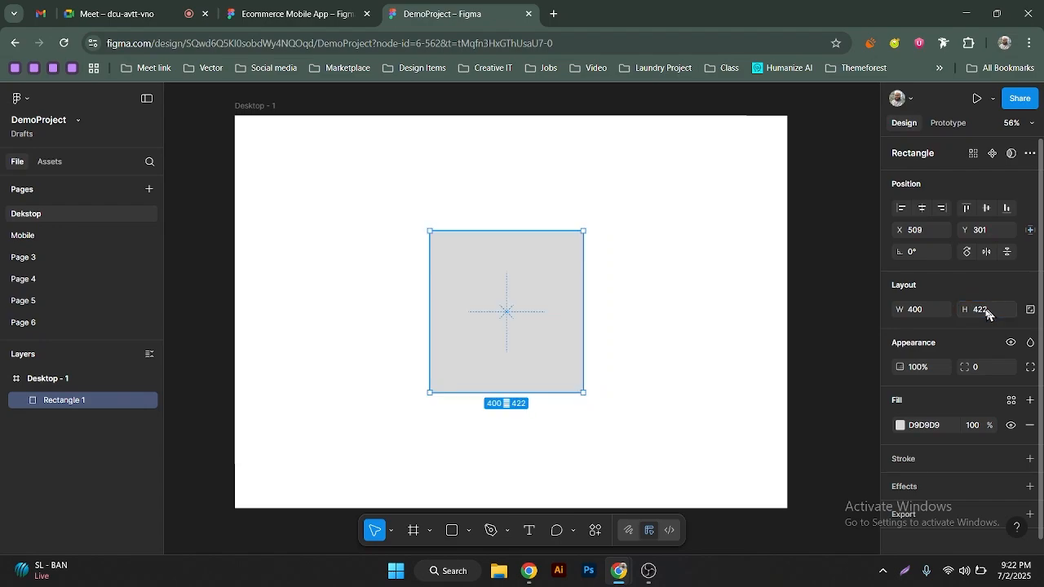
click(985, 314)
key(Return)
drag(509, 298, 401, 315)
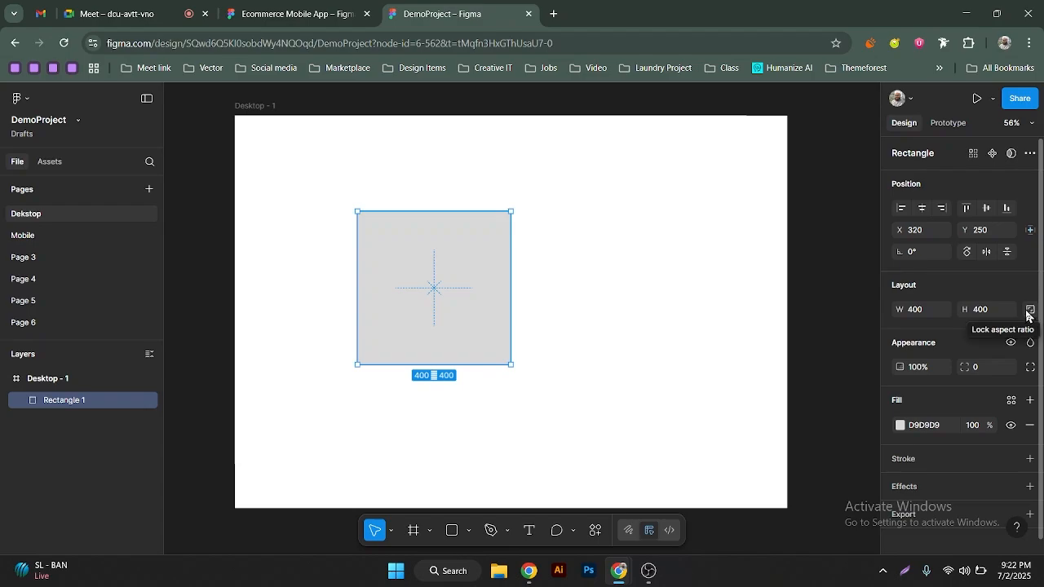
Lock the rectangle's aspect ratio, set its width to 800, and move it to about X 334, Y 96
click(1028, 316)
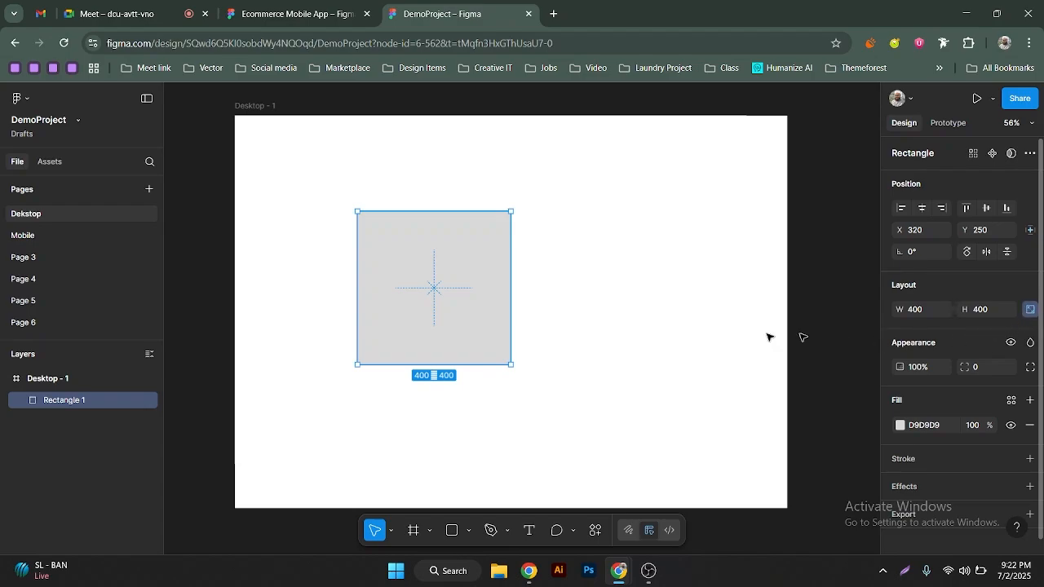
click(925, 318)
double_click(924, 318)
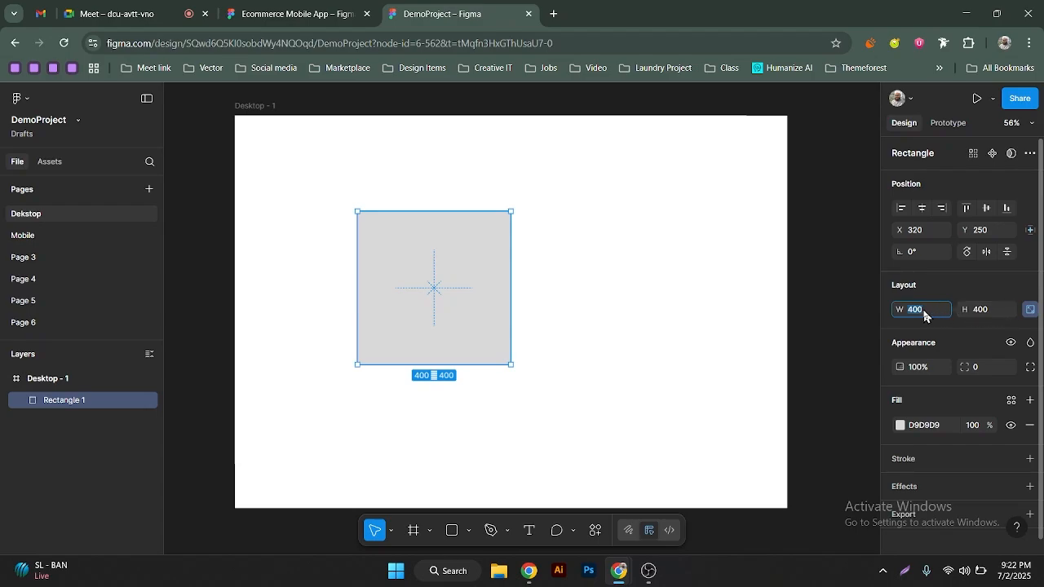
text(800)
key(Return)
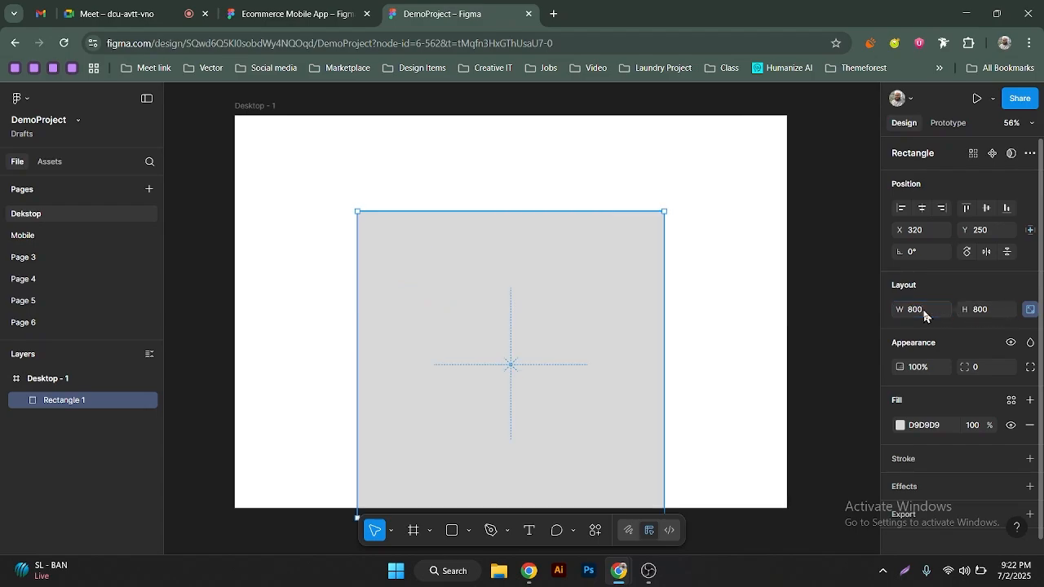
drag(496, 389, 506, 333)
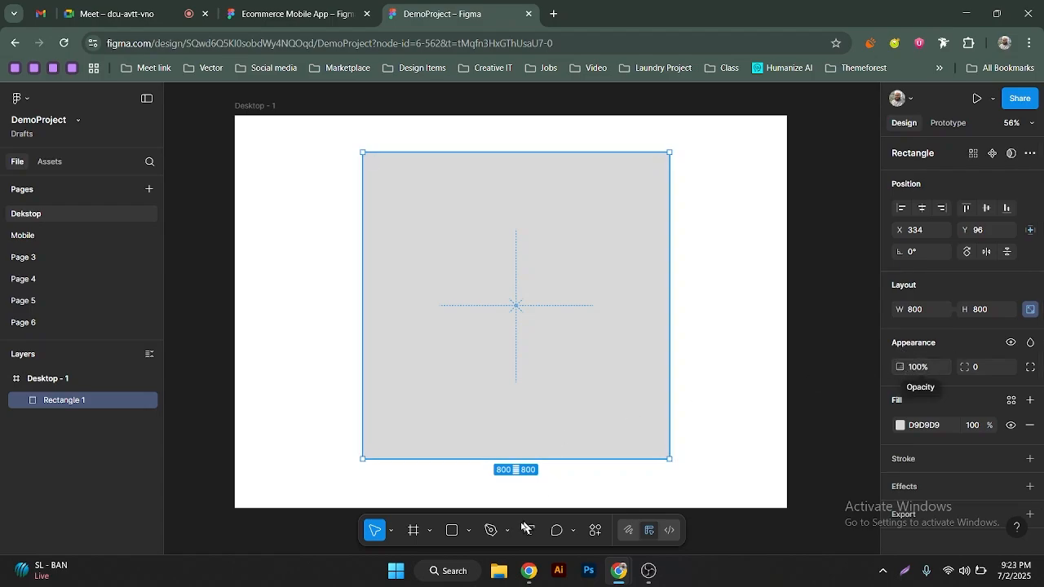
Change the rectangle's fill colour to red E70000
click(900, 425)
drag(788, 343, 892, 296)
click(869, 220)
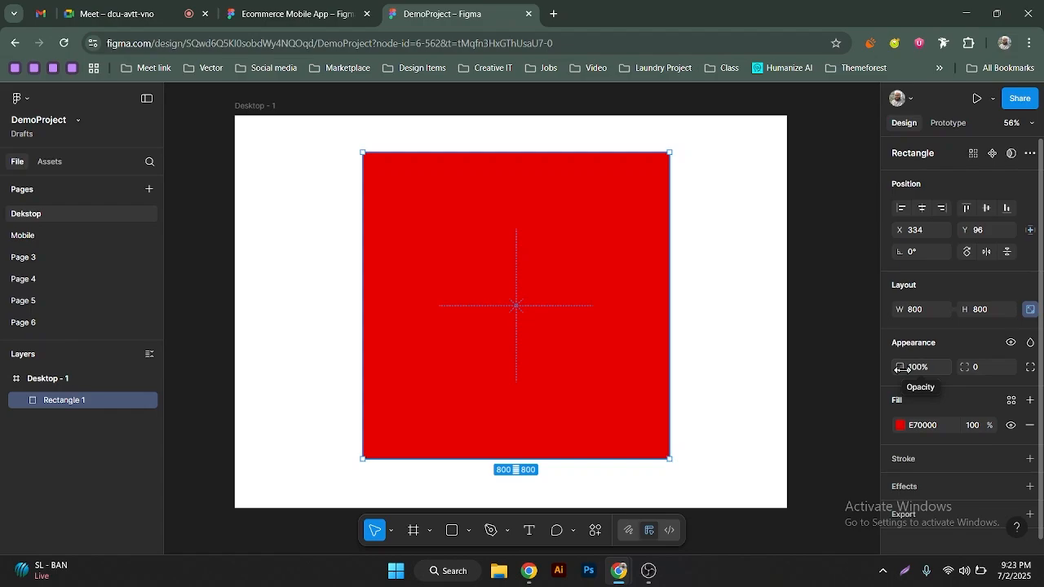
Try lowering the rectangle's opacity slightly and raise it back to 100%
click(914, 374)
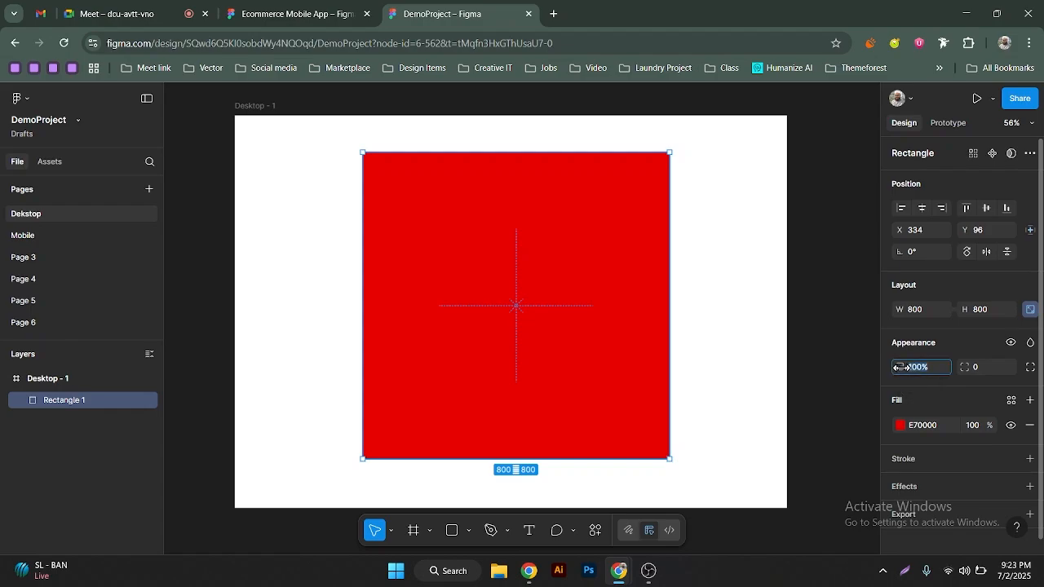
mouse_move(900, 367)
mouse_down()
mouse_move(765, 364)
mouse_move(897, 366)
mouse_up()
key(Down)
key(Down)
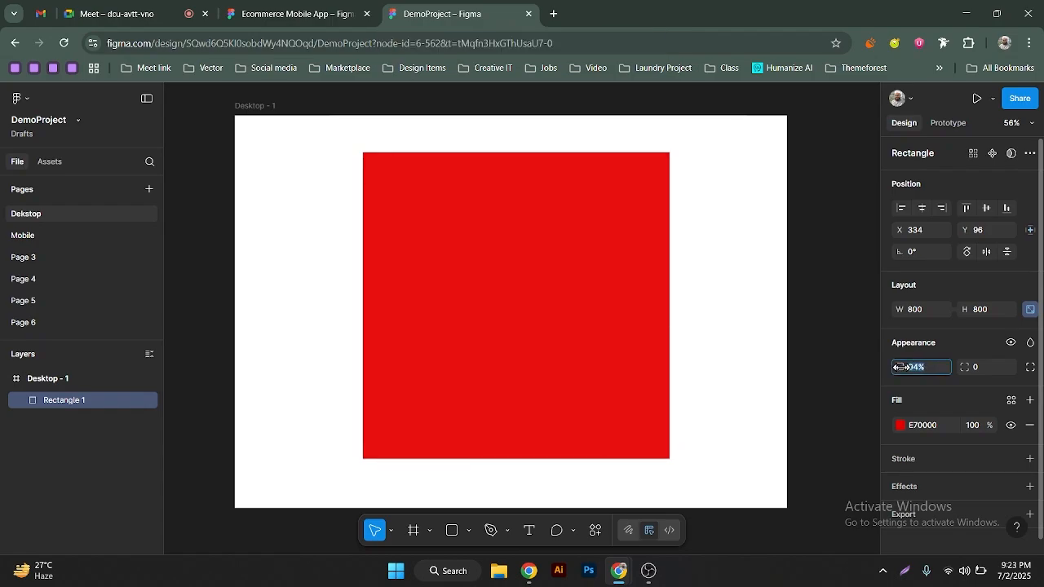
key(Up)
key(Up)
key(Up)
key(Up)
key(Up)
key(Up)
key(Up)
key(Up)
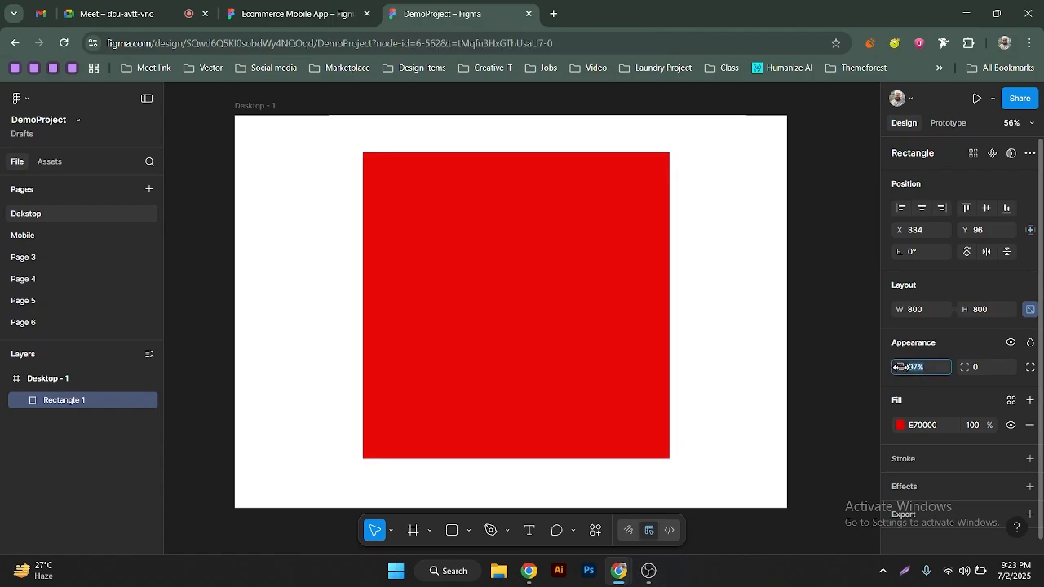
Set the rectangle's corner radius to 100 on all corners
click(979, 371)
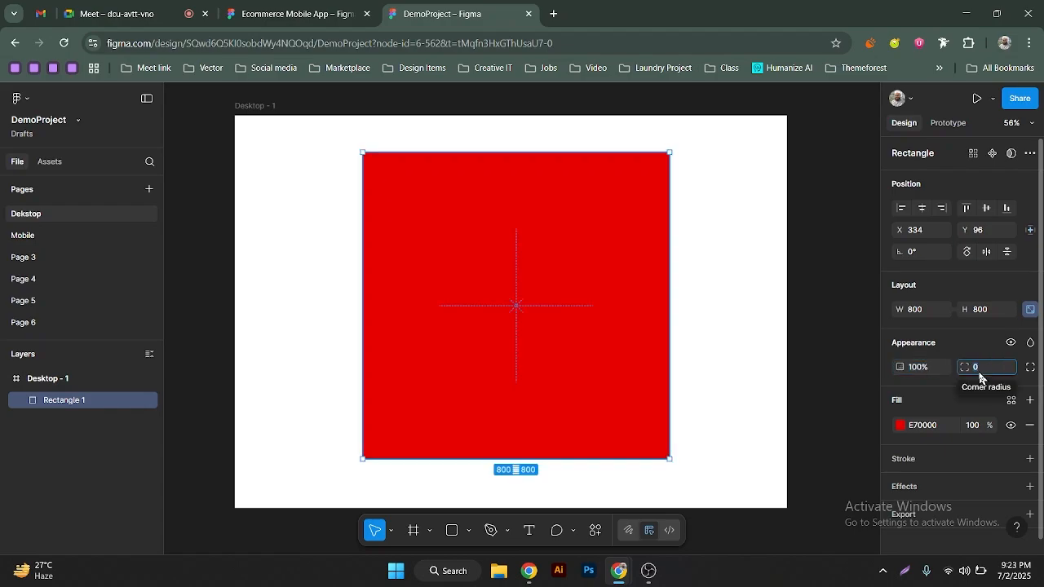
text(100)
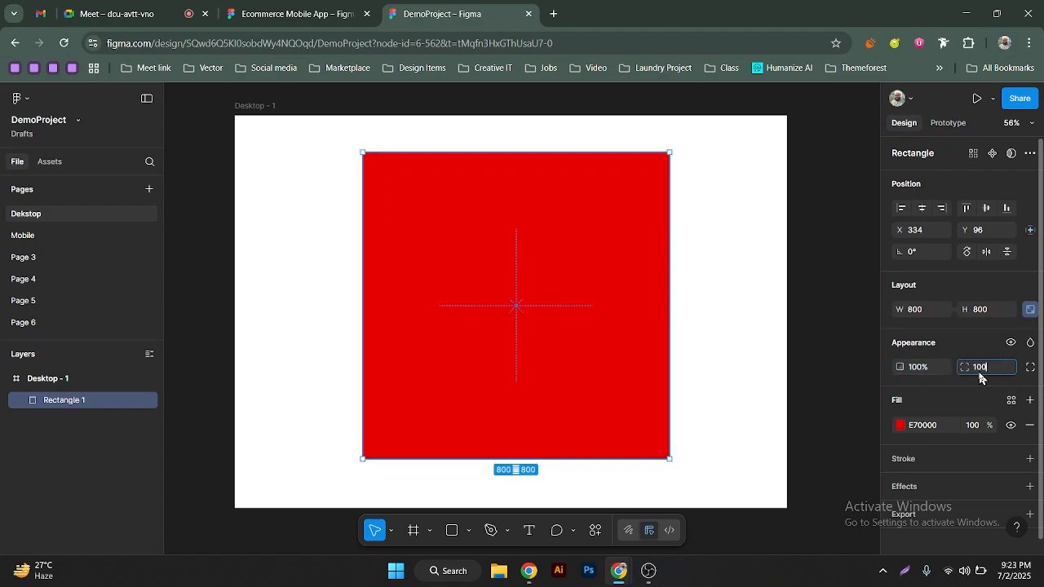
key(Return)
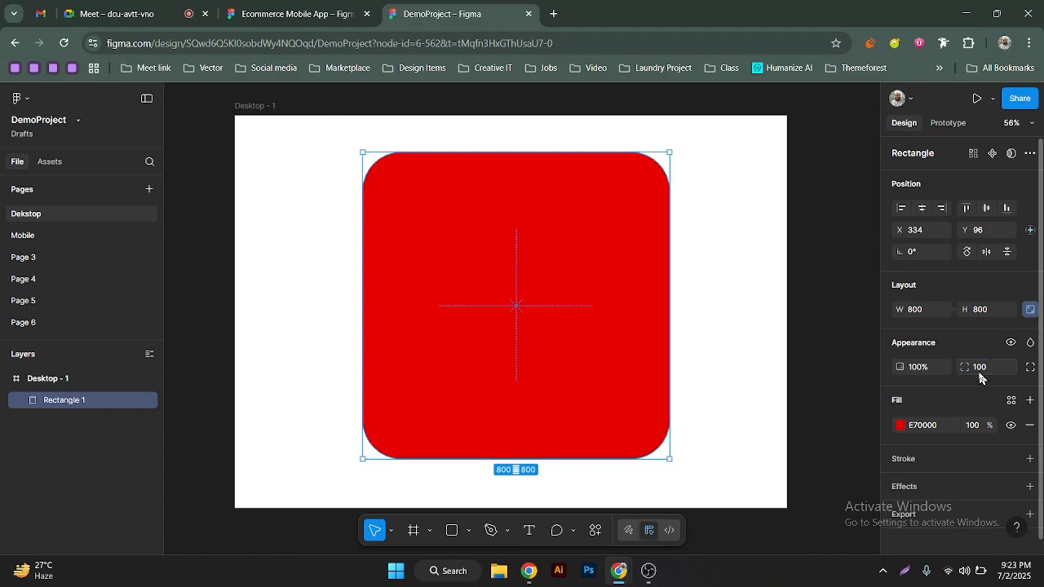
mouse_move(601, 175)
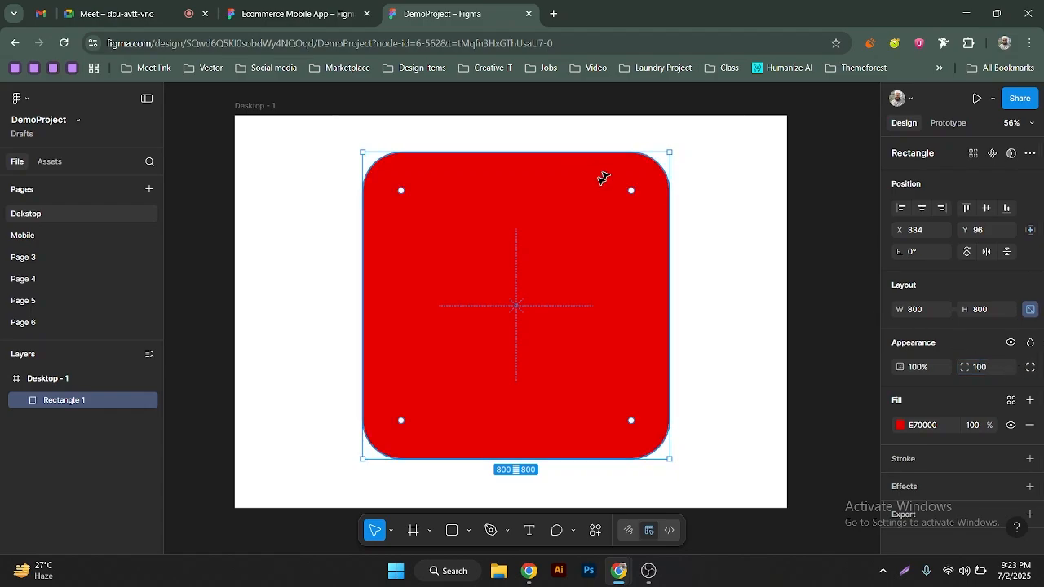
Show the individual corner radii and set the top-left and bottom-right corner radii to 0
click(1031, 368)
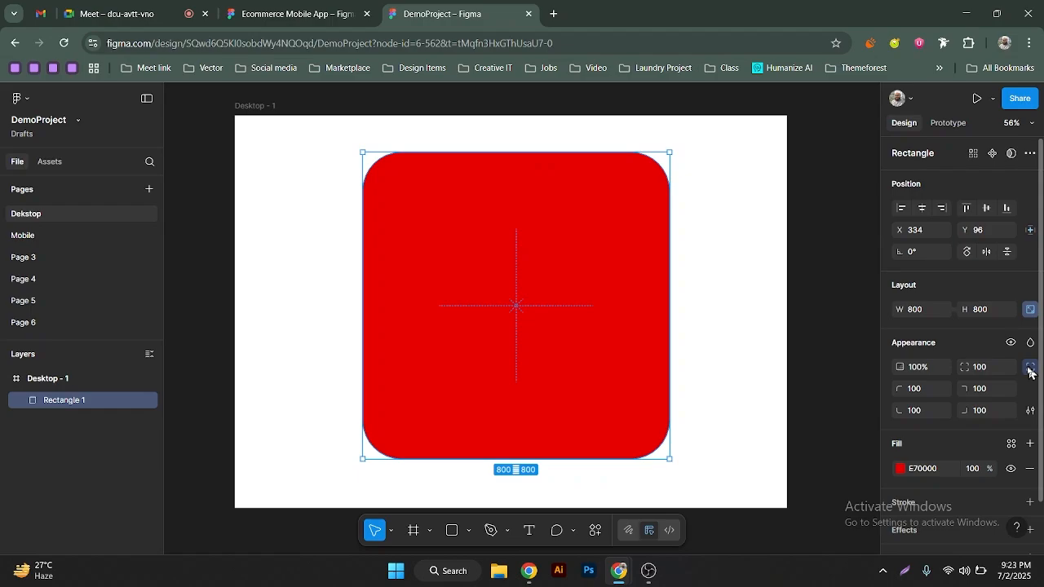
click(925, 397)
text(0)
key(Return)
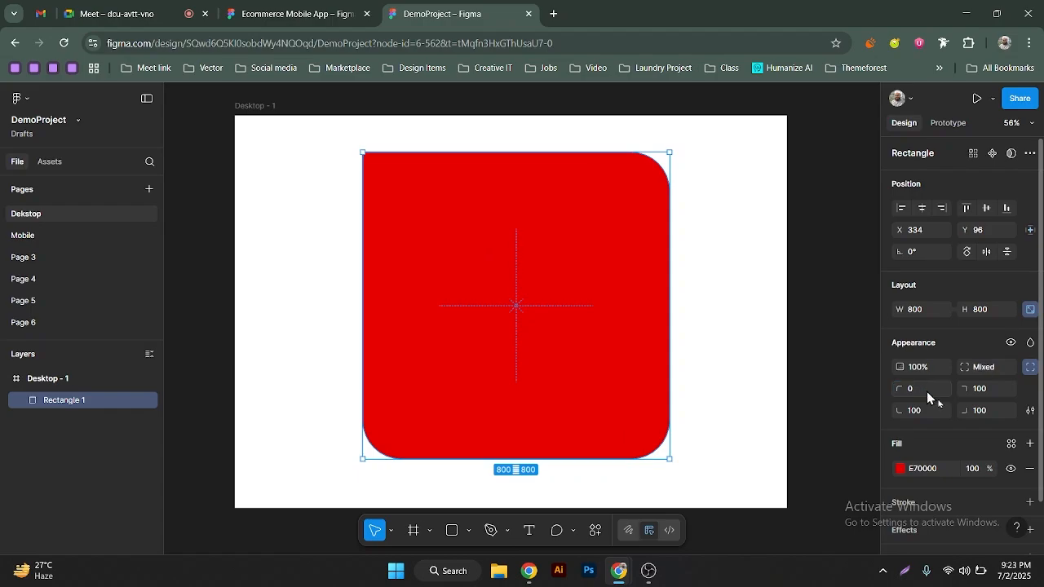
click(982, 418)
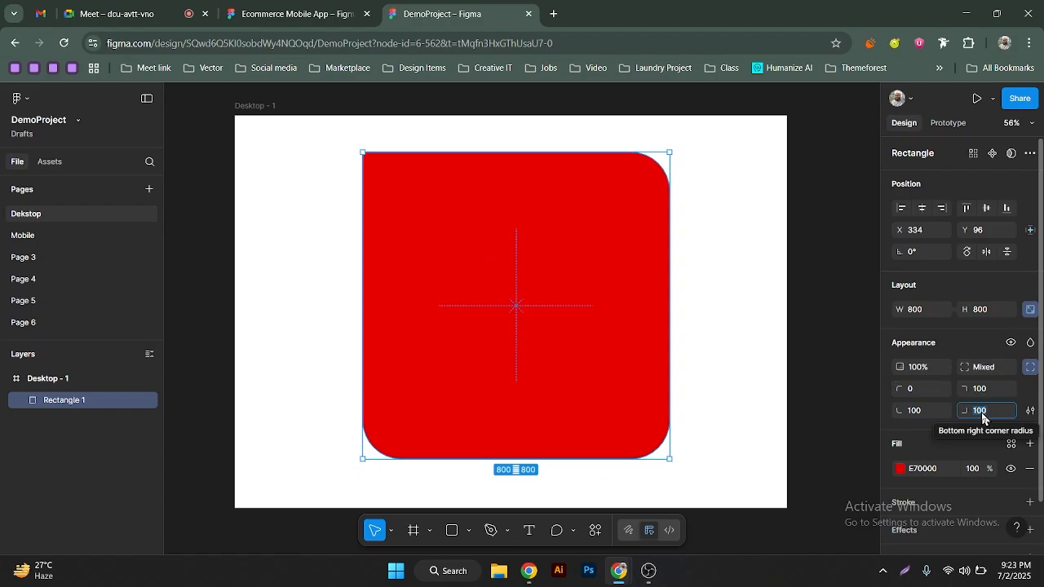
text(0)
key(Return)
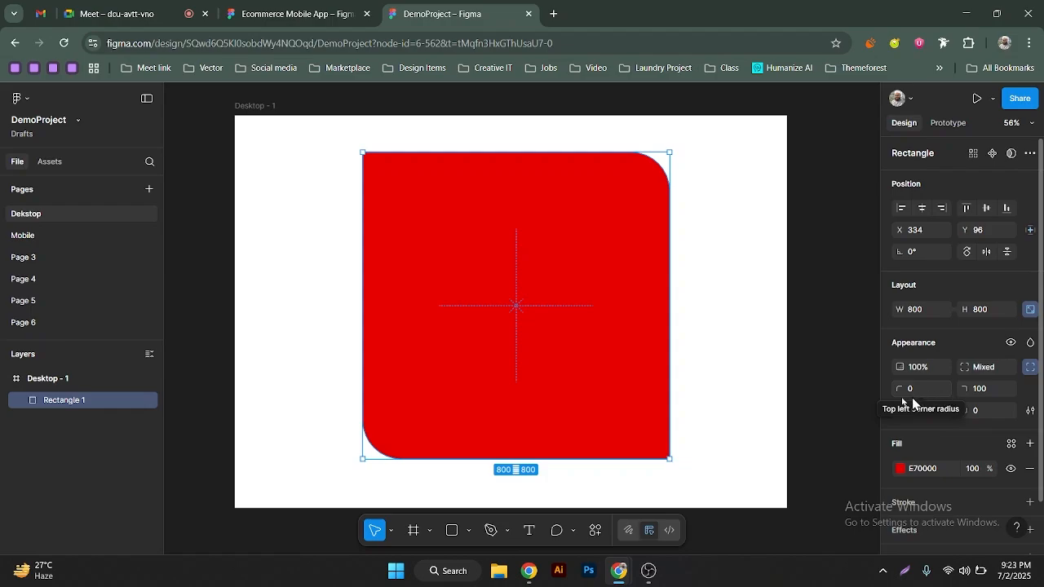
Look at the corner smoothing setting and the fill colour picker, closing both without changes
scroll(985, 405, down, 1)
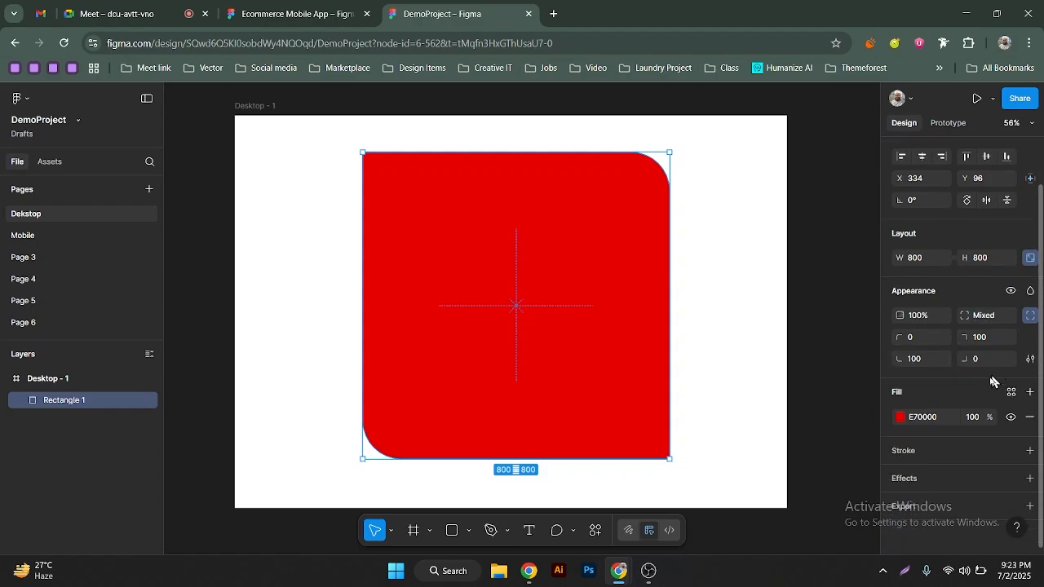
click(1030, 359)
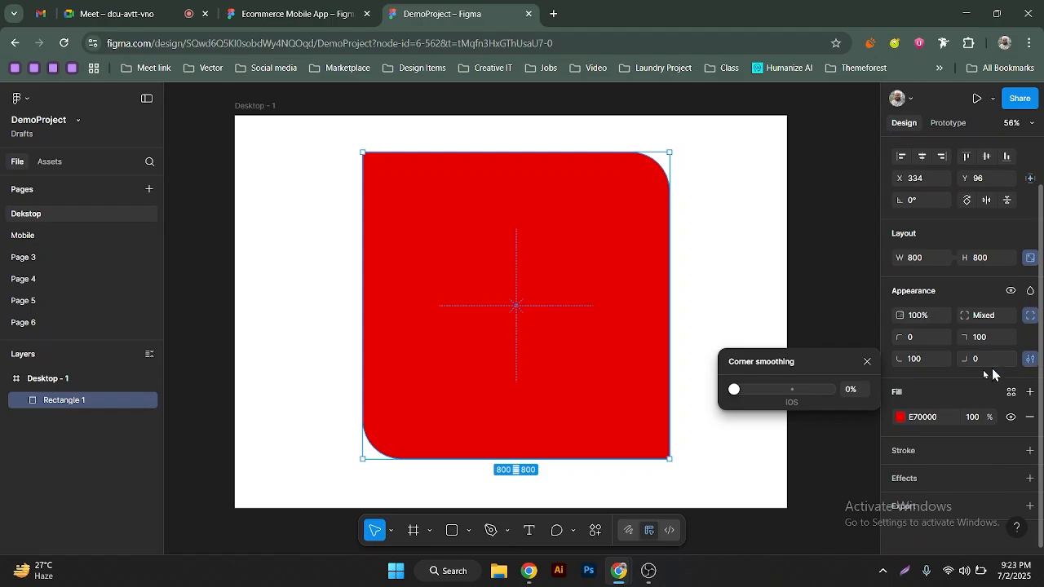
click(867, 361)
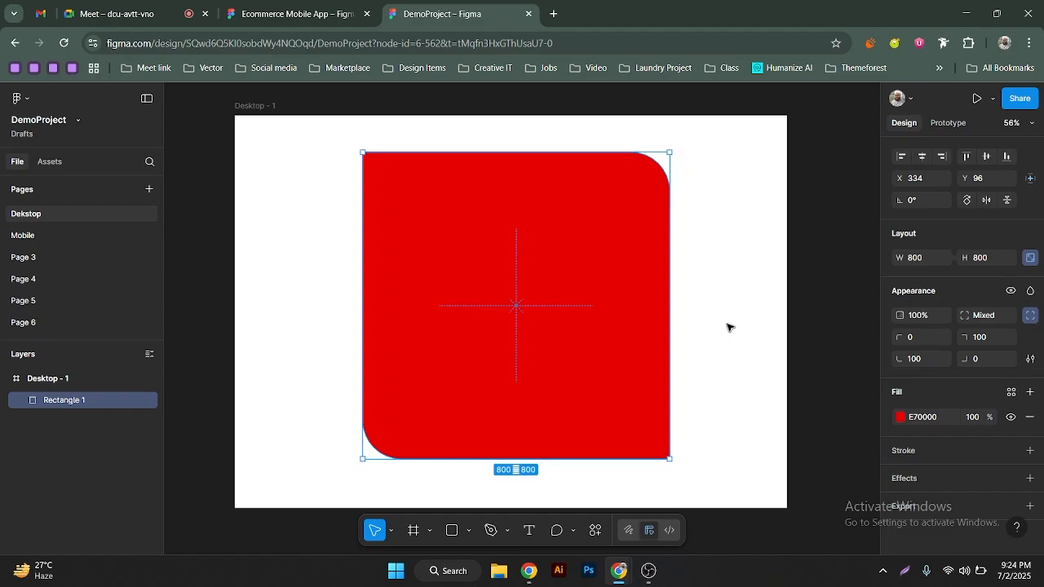
click(900, 417)
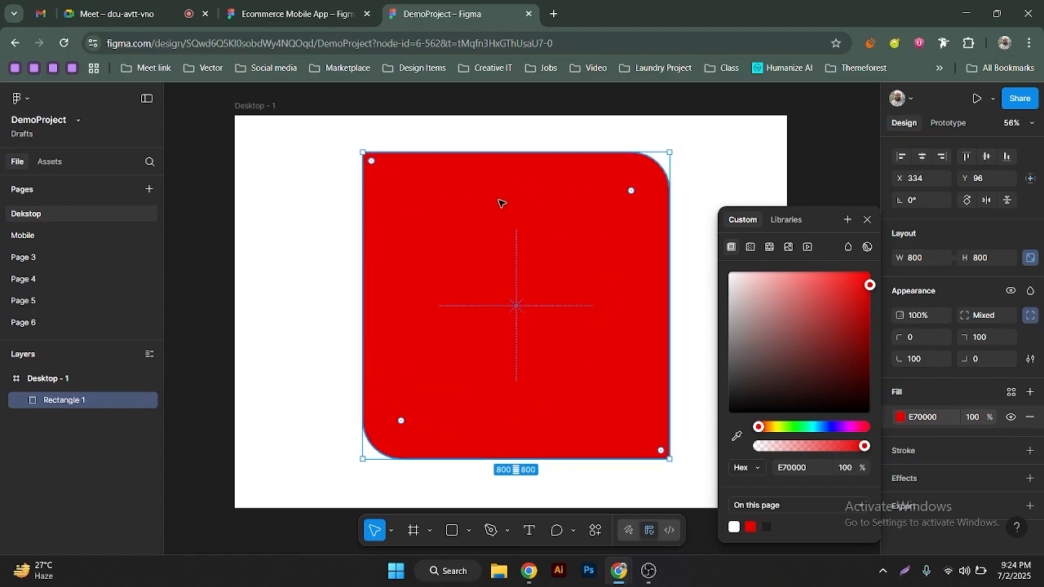
click(867, 219)
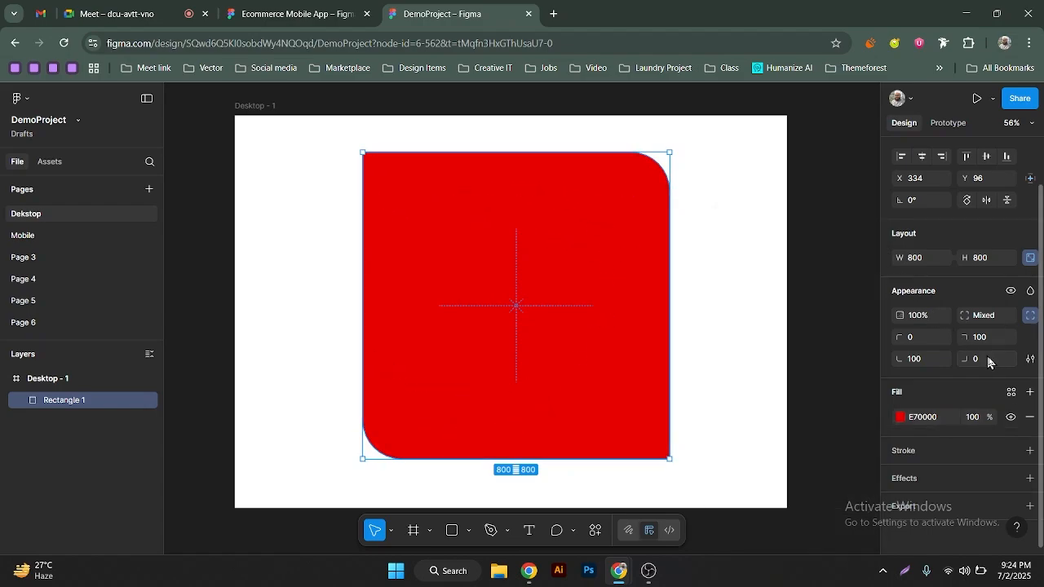
Try hiding the red fill and adding a black stroke, remove the stroke, and show the fill again
click(1029, 417)
click(1030, 450)
click(901, 476)
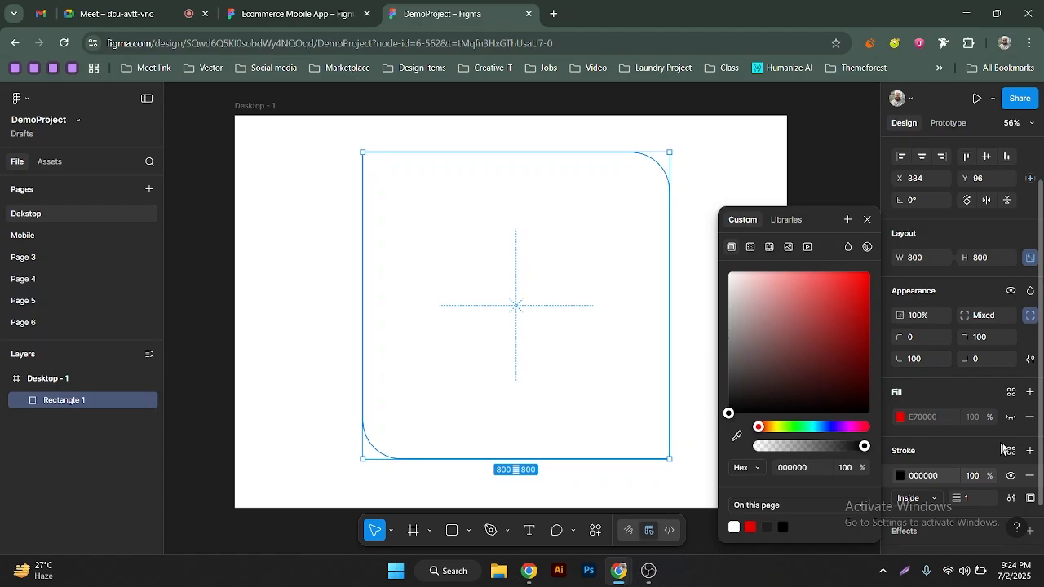
click(1030, 476)
click(1011, 417)
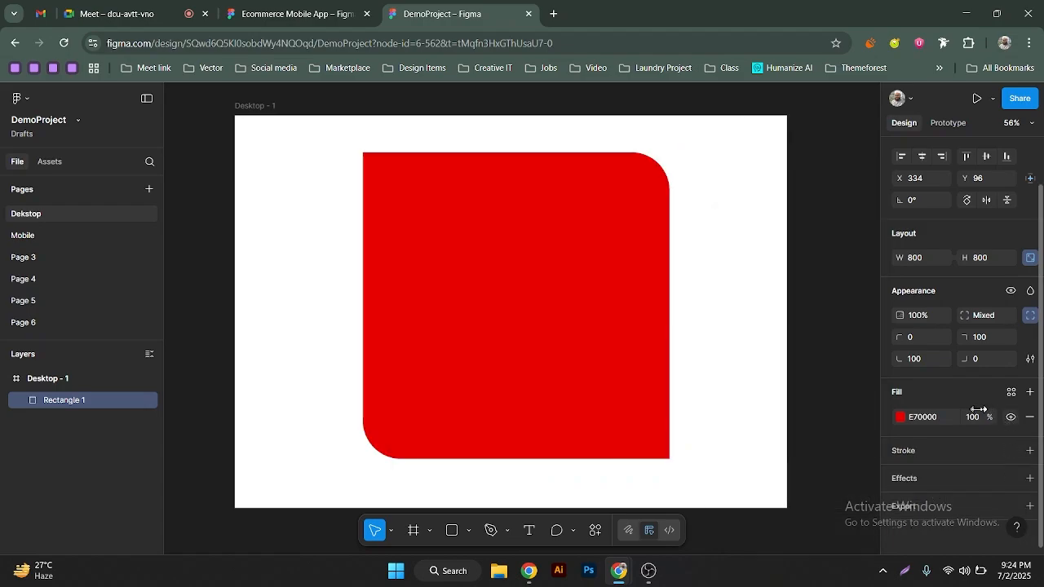
Change the rectangle's fill to dark red 8F2D2D and convert it to a linear gradient
click(900, 417)
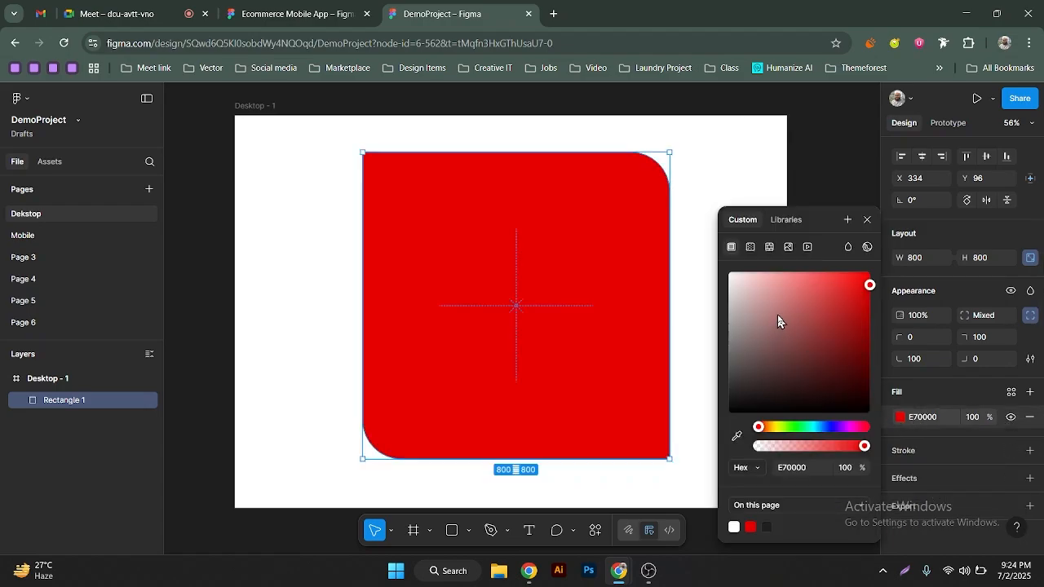
drag(778, 321, 825, 334)
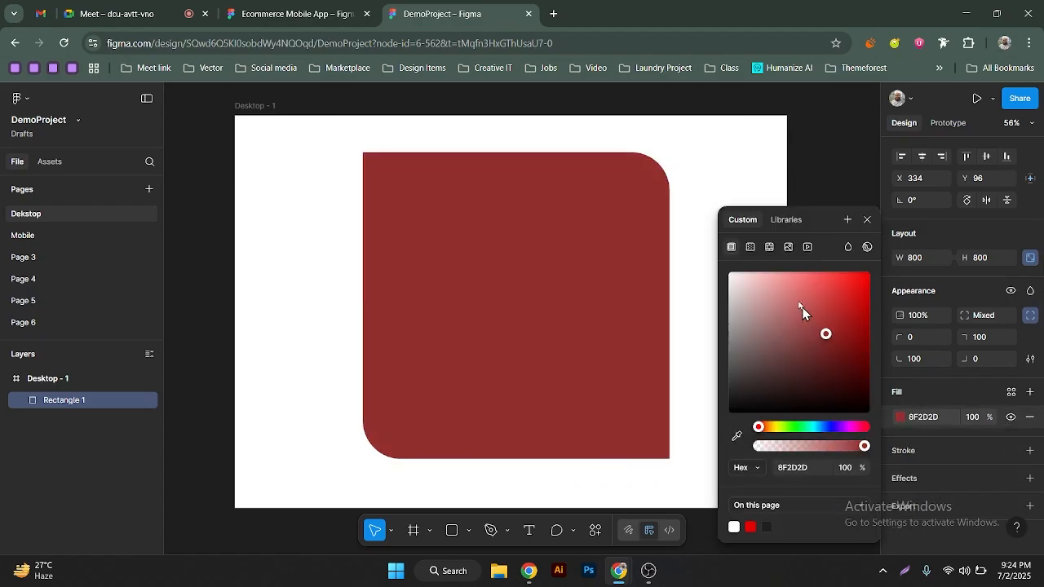
click(751, 248)
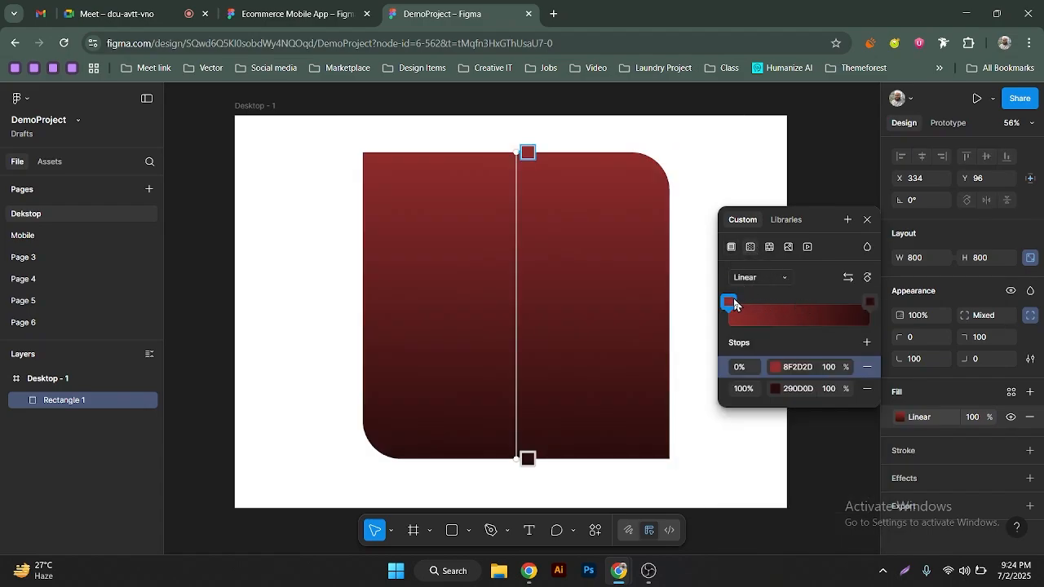
Try repositioning and deleting the gradient's 0% stop, and undo the deletion
drag(738, 306, 789, 303)
key(Delete)
key(ctrl+z)
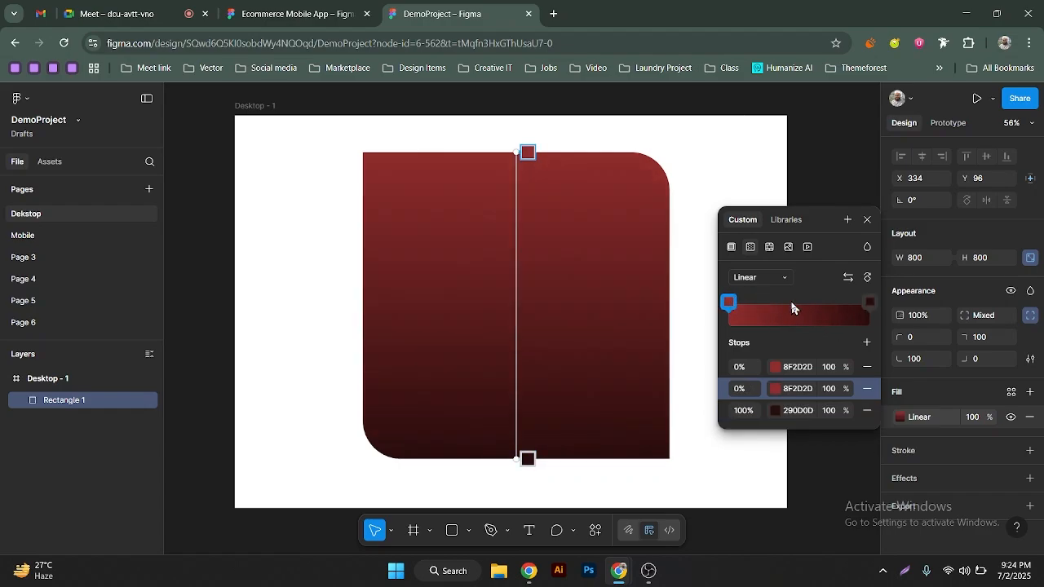
Add five more colour stops to the linear gradient
click(870, 345)
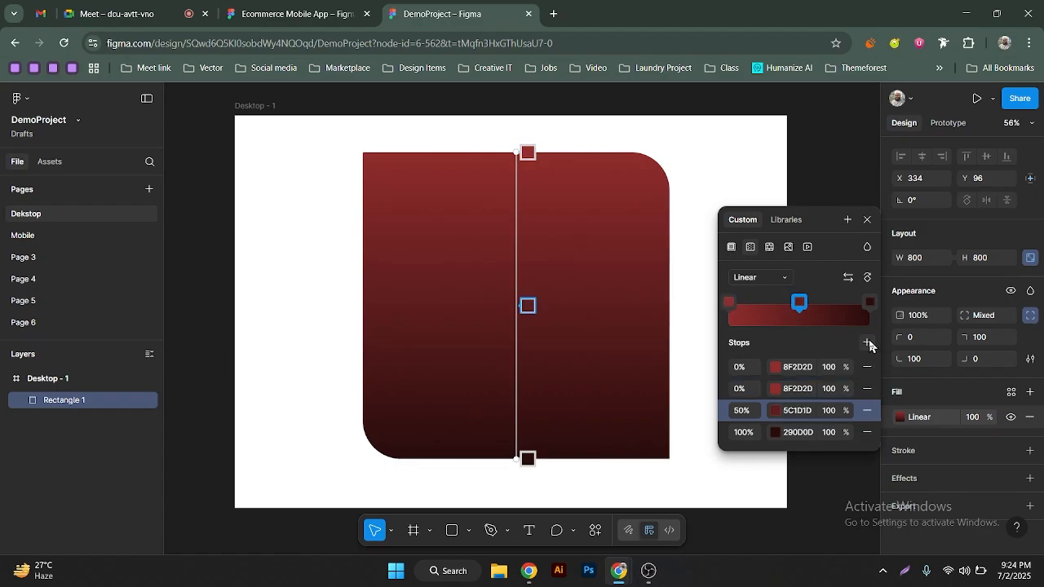
click(869, 345)
click(870, 346)
click(870, 346)
click(870, 345)
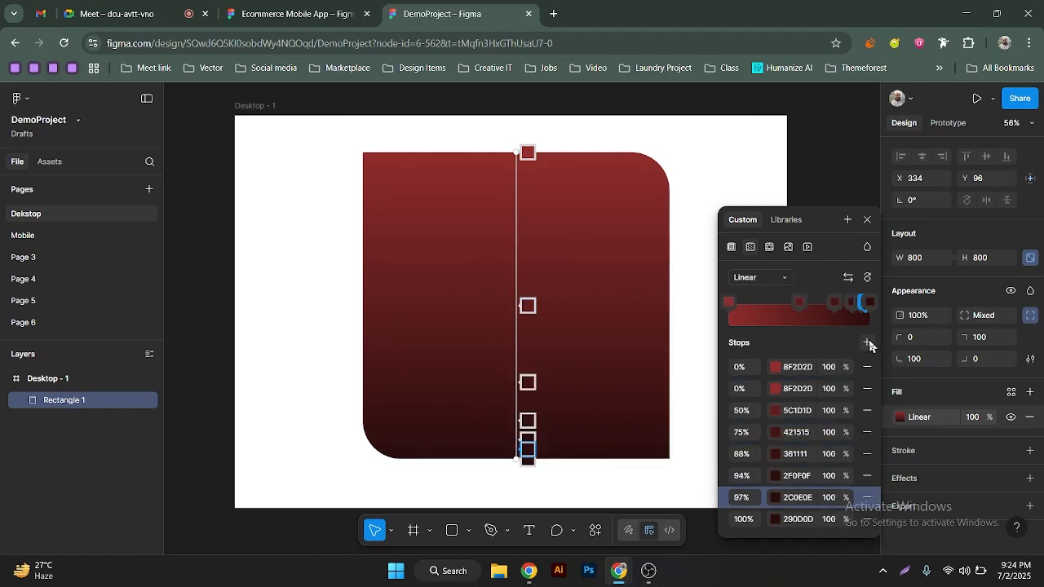
Recolour the first 0% gradient stop to light pink E09999 and the second 0% stop to a muted dark red
click(776, 367)
drag(662, 334, 669, 324)
drag(693, 285, 611, 289)
click(771, 389)
click(671, 338)
click(625, 338)
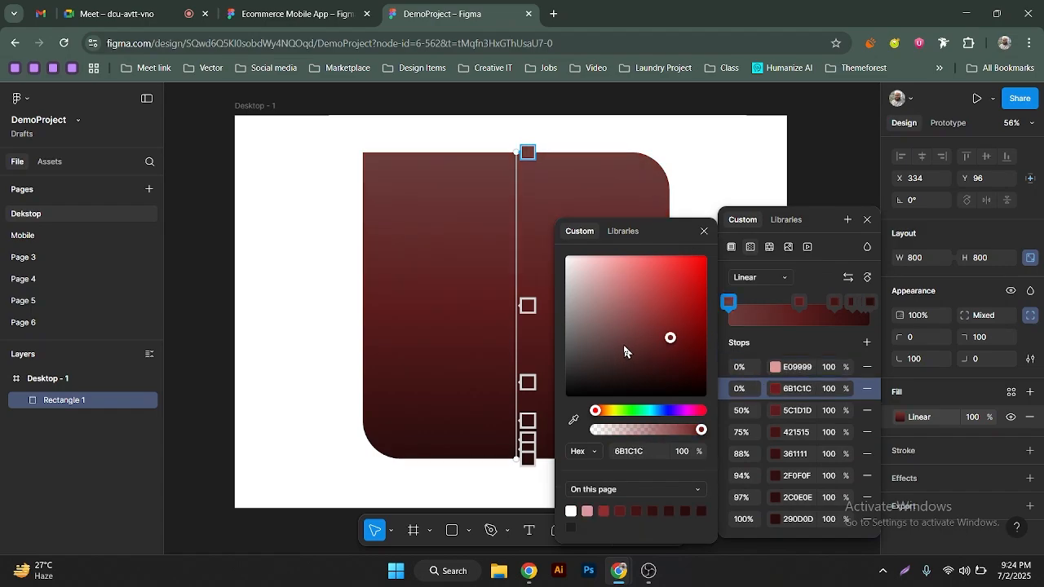
Remove every gradient stop except the one at 100%, and add back a single stop at 0%
click(867, 368)
click(867, 368)
click(867, 368)
click(867, 368)
click(867, 368)
click(867, 368)
click(867, 369)
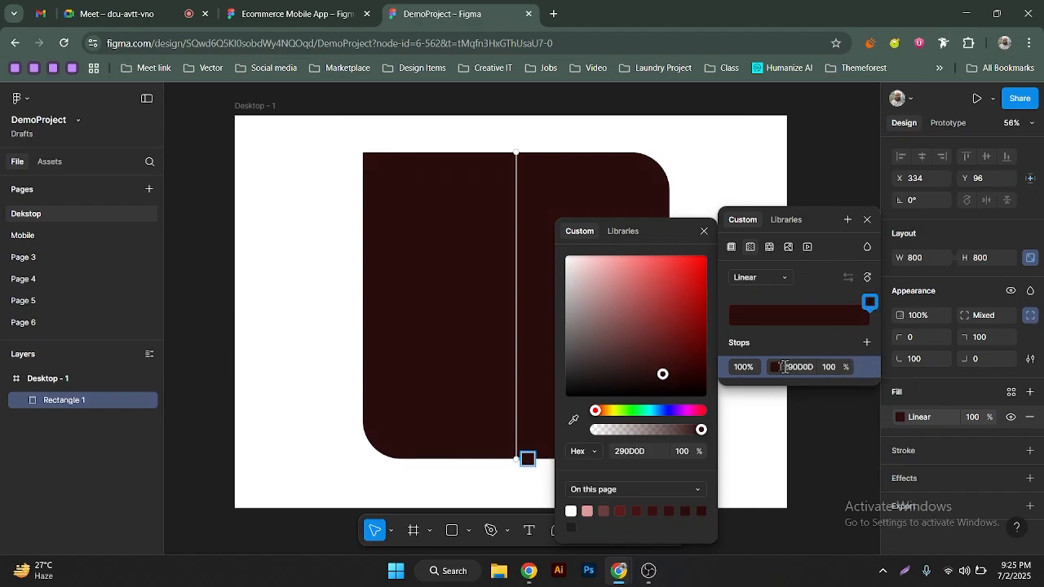
click(867, 344)
Set the gradient's 0% stop to bright red FF0000 and its 100% stop to dark red 7E0404
click(776, 368)
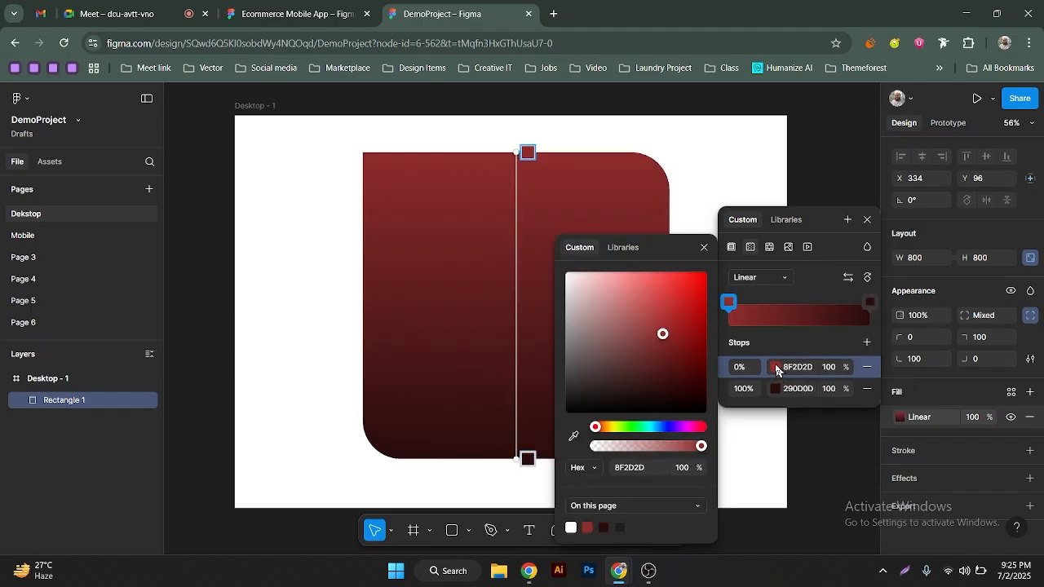
drag(672, 330, 719, 265)
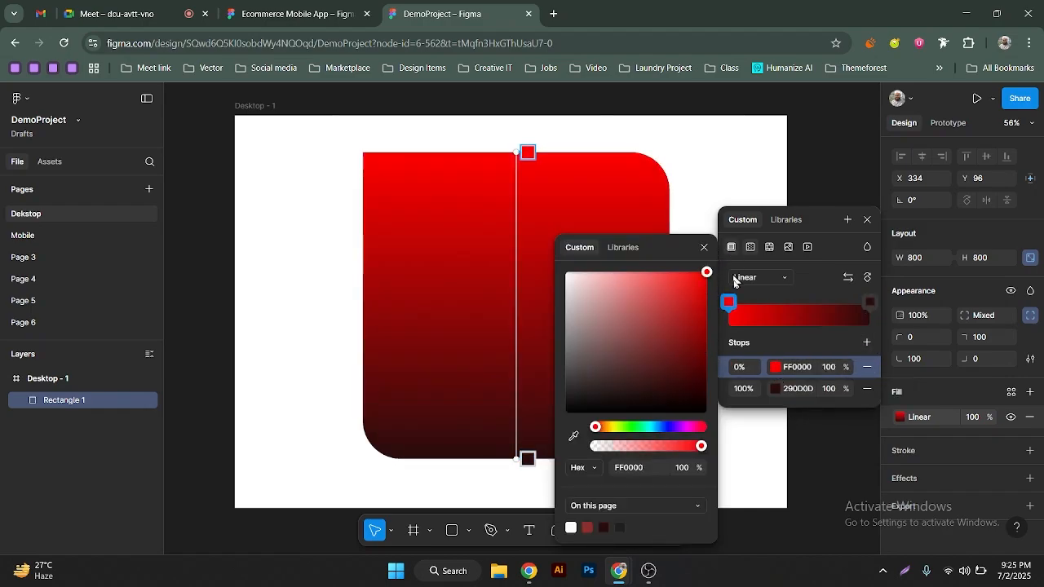
click(776, 389)
drag(688, 373, 703, 358)
click(698, 281)
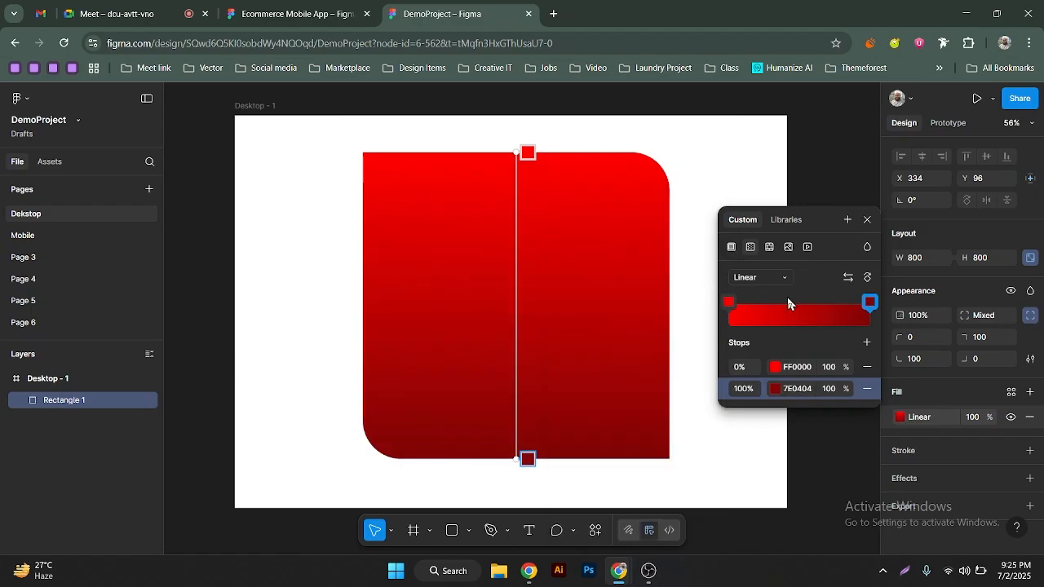
Try flipping the gradient's direction repeatedly, ending with bright red at the 0% end
click(848, 279)
click(848, 279)
click(847, 279)
click(847, 279)
click(848, 279)
click(847, 279)
Angle the linear gradient from the rectangle's upper-left corner to beyond its lower-right corner, and rotate it a quarter turn clockwise
drag(516, 152, 372, 152)
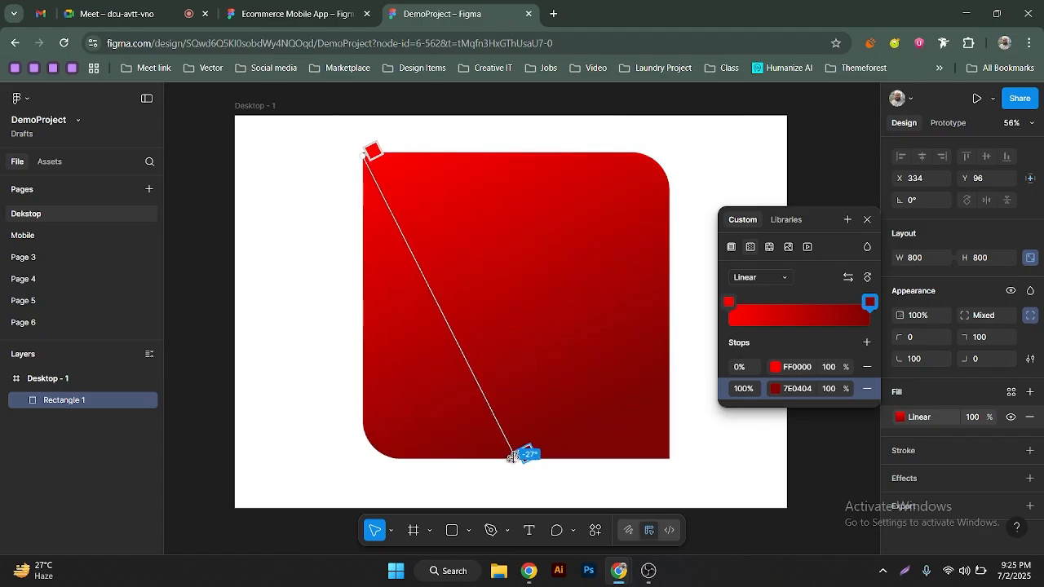
drag(525, 452, 791, 467)
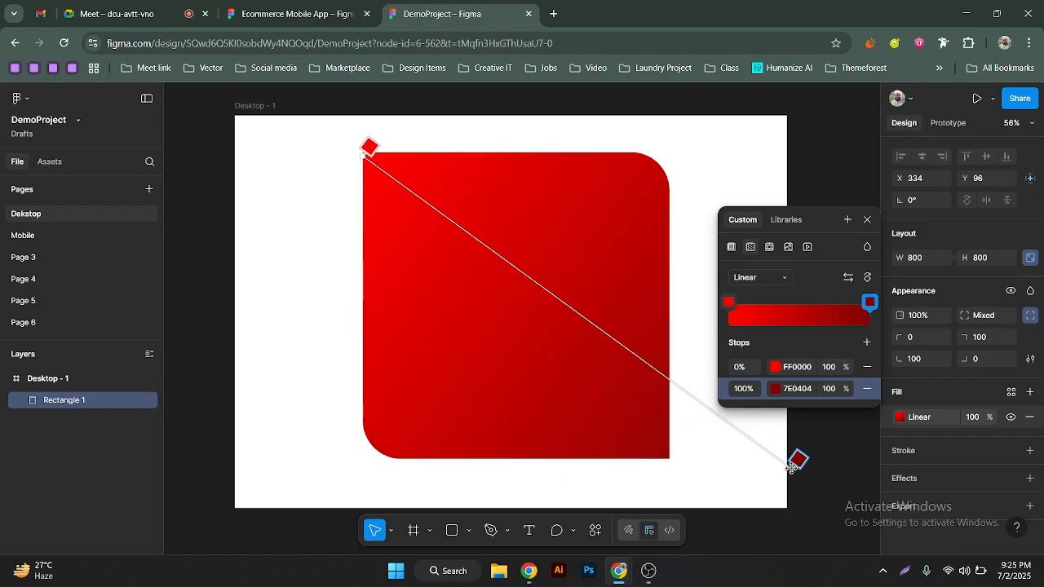
click(869, 280)
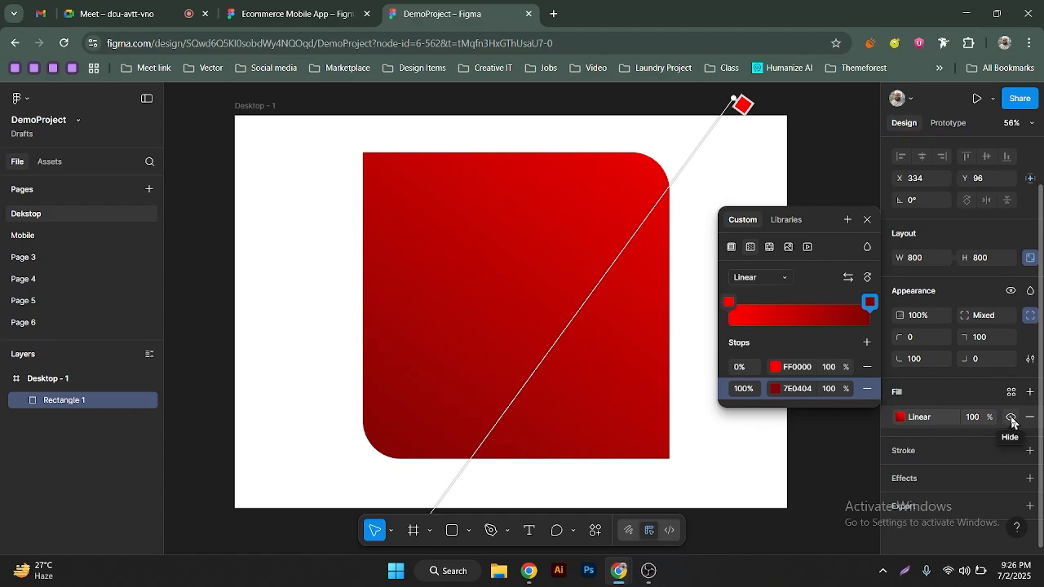
Hide the rectangle's gradient fill, deselect and reselect the shape, and show the fill again
click(1012, 418)
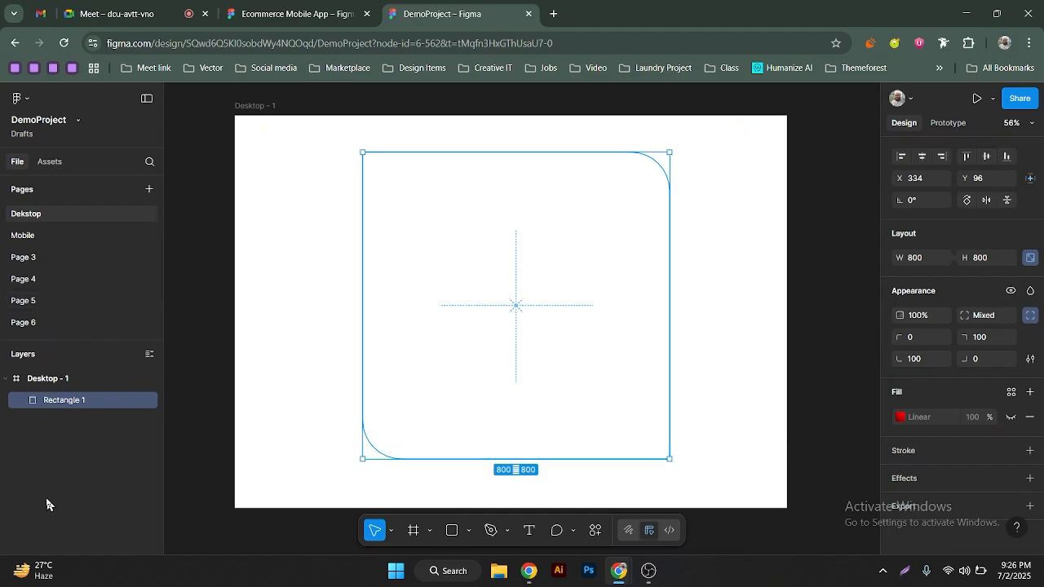
mouse_move(478, 275)
click(490, 316)
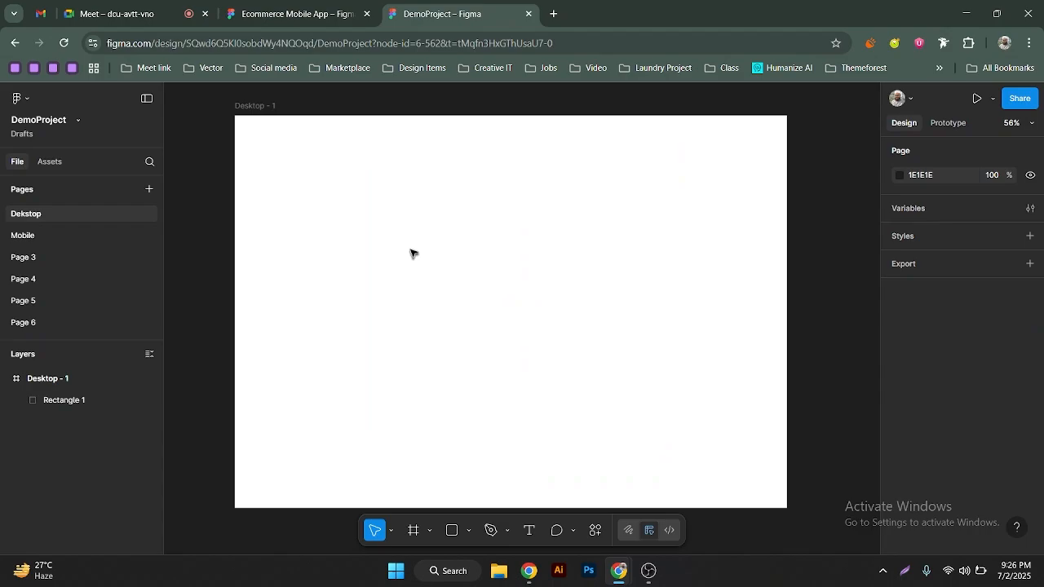
key(ctrl+z)
key(ctrl+z)
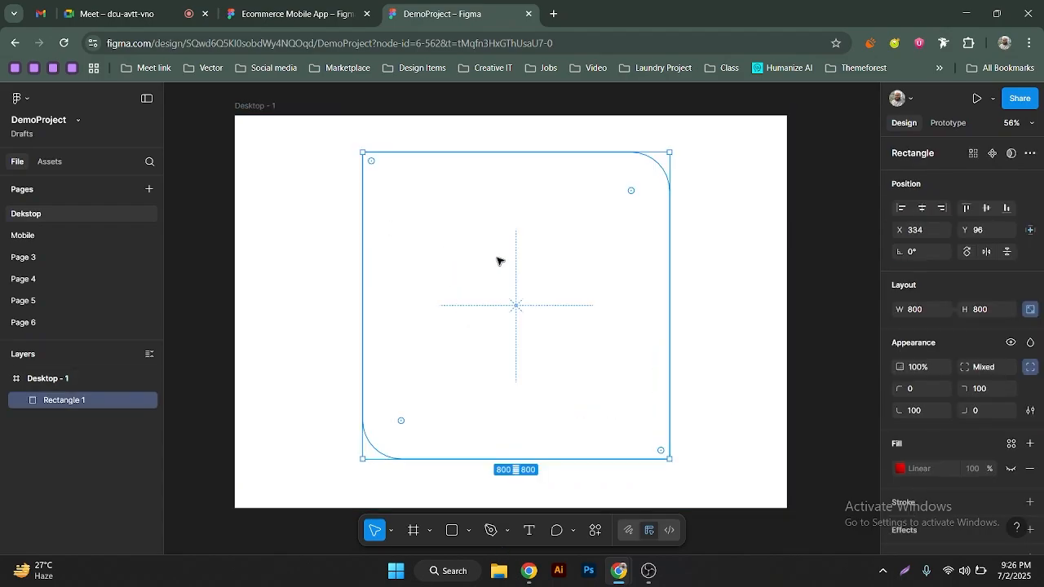
click(776, 292)
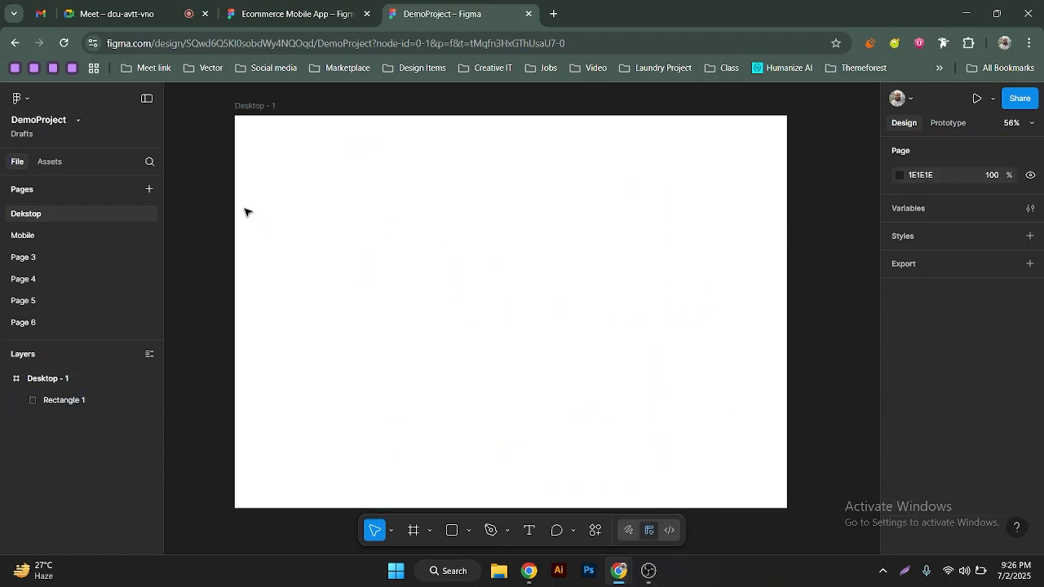
drag(245, 212, 484, 336)
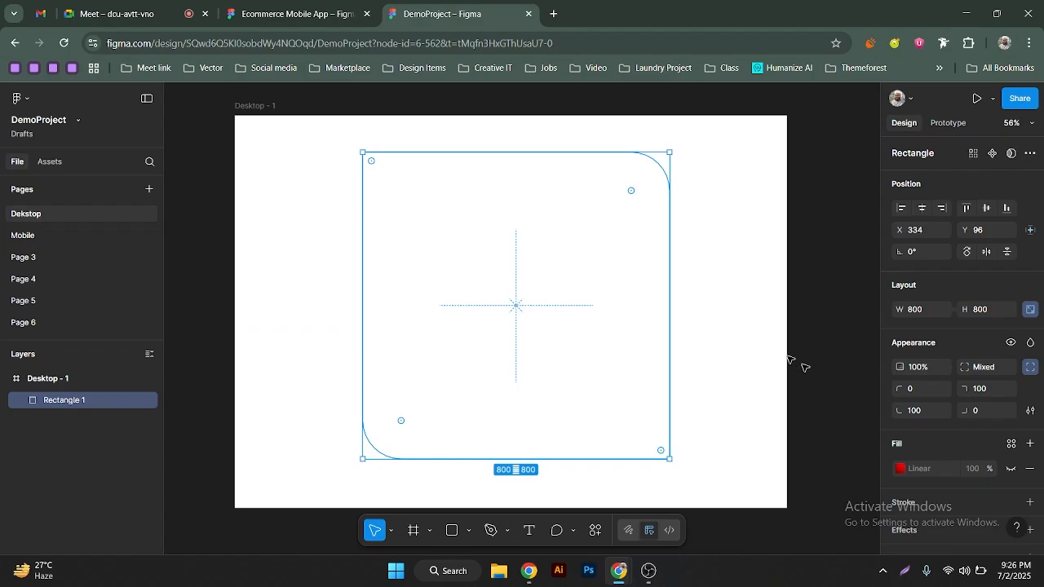
click(1010, 472)
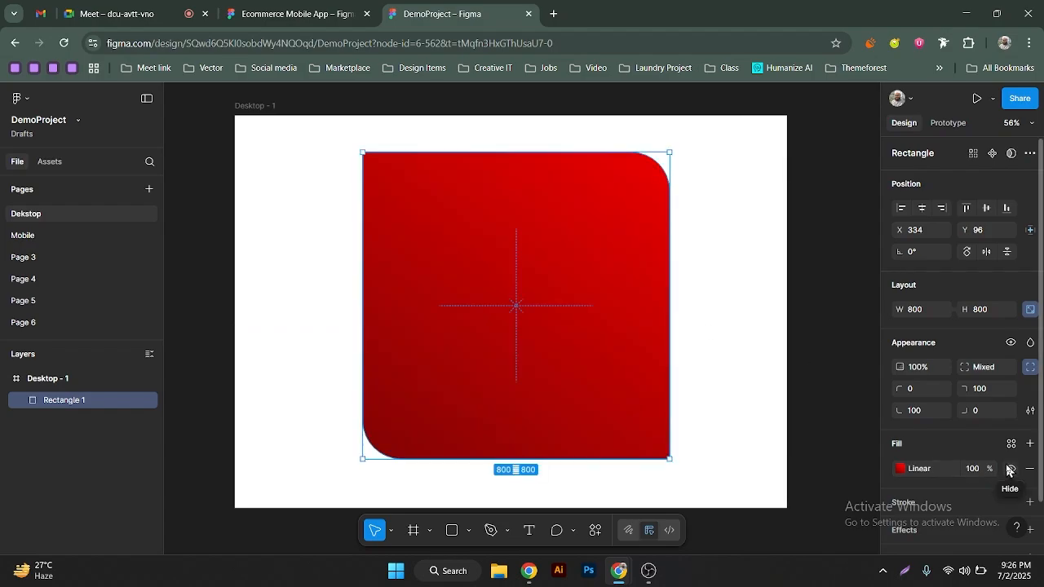
Try the gradient's 0% stop at 70% opacity and at 0% opacity
click(901, 469)
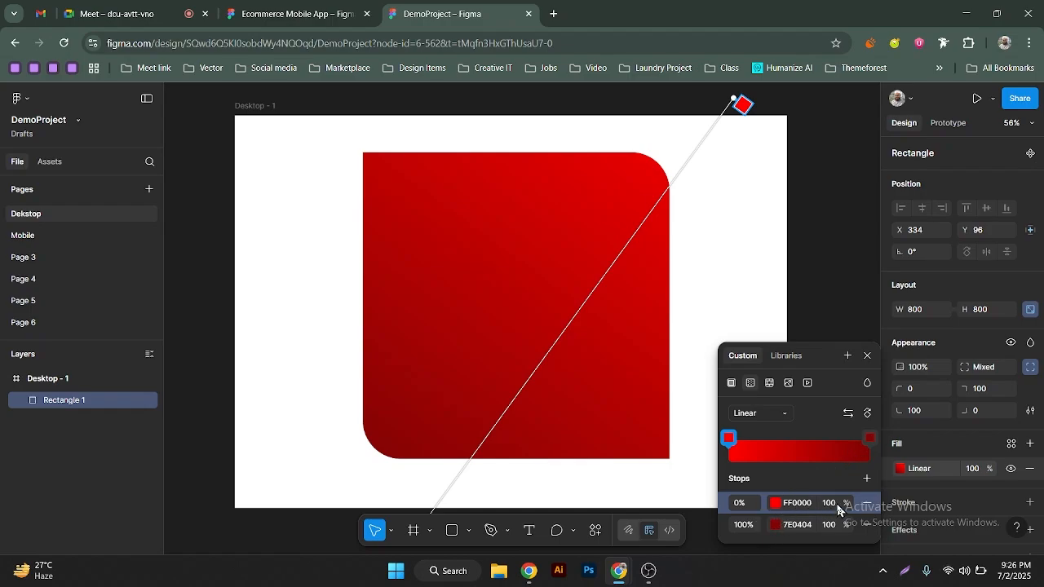
drag(825, 362, 819, 145)
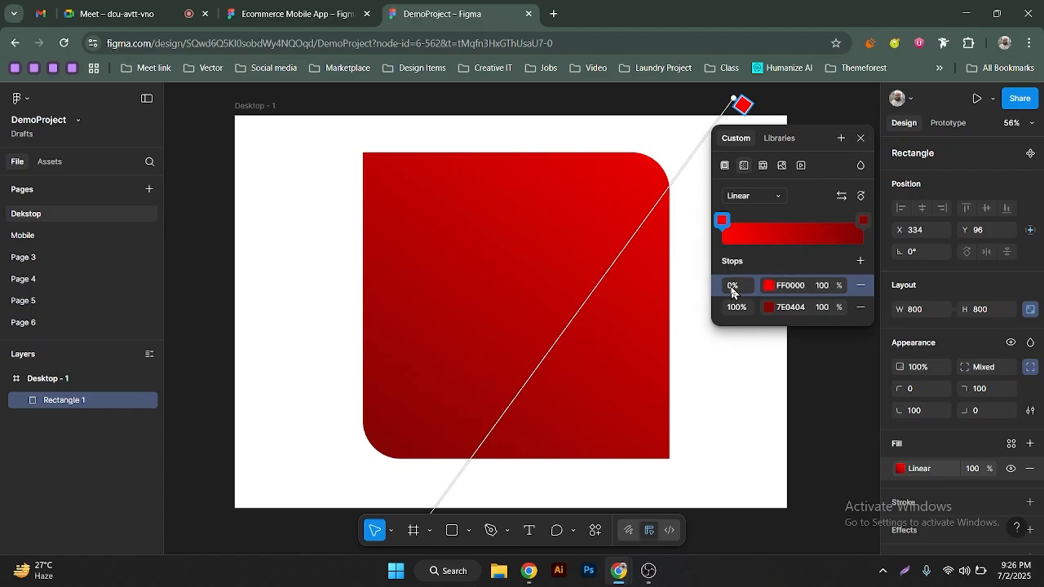
click(829, 296)
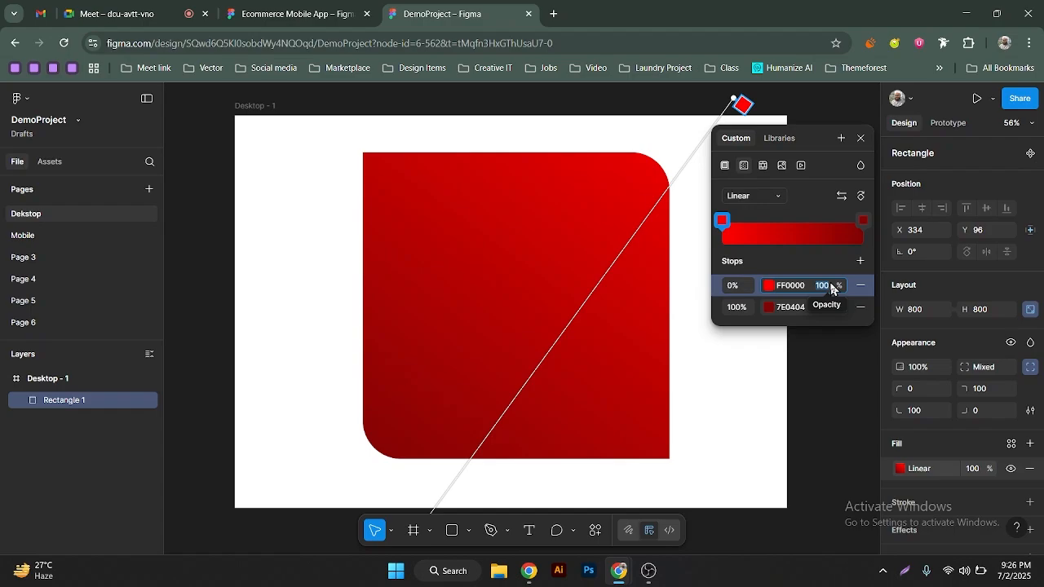
text(70)
key(Return)
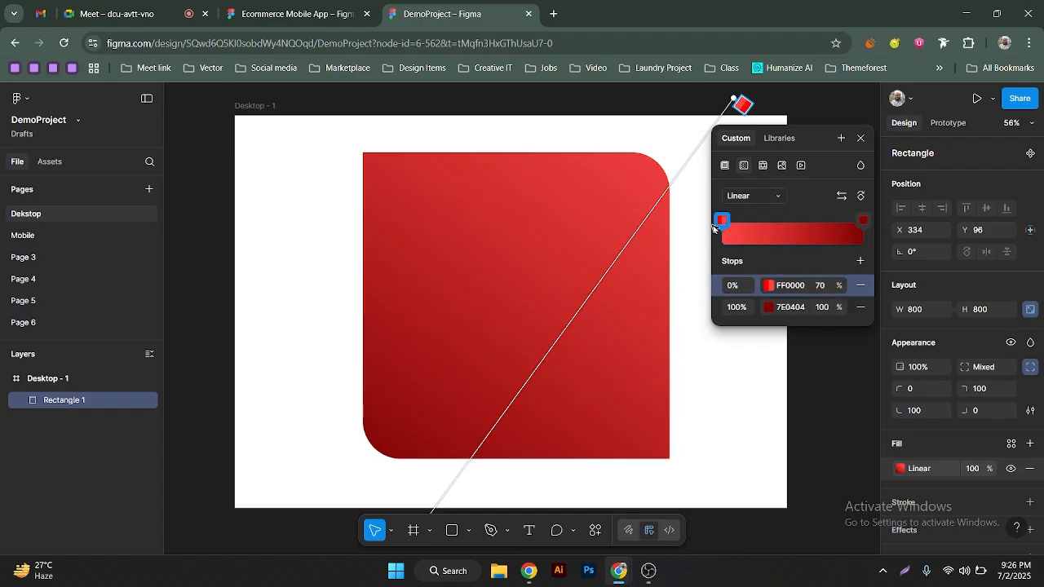
click(833, 294)
text(0)
key(Return)
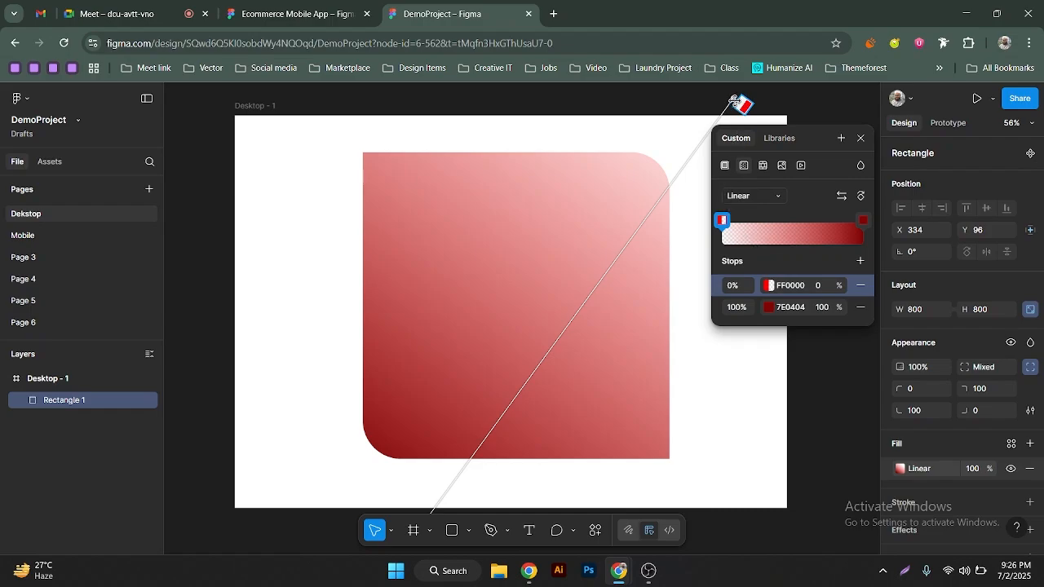
Move the gradient's ends into the rectangle's upper-right and lower-left corners, and set the 0% stop's opacity to 100%
drag(735, 101, 654, 160)
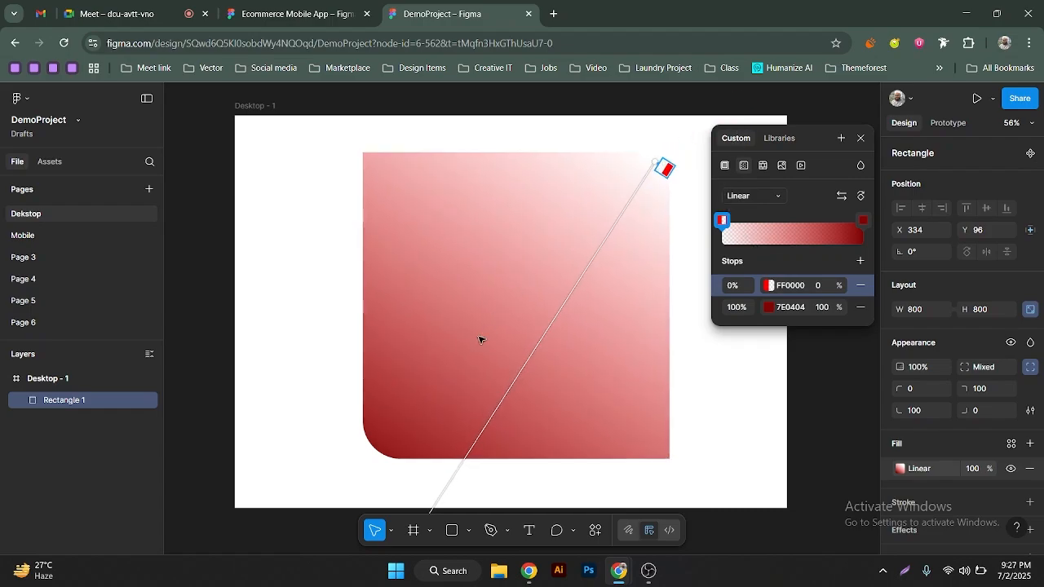
scroll(443, 436, down, 3)
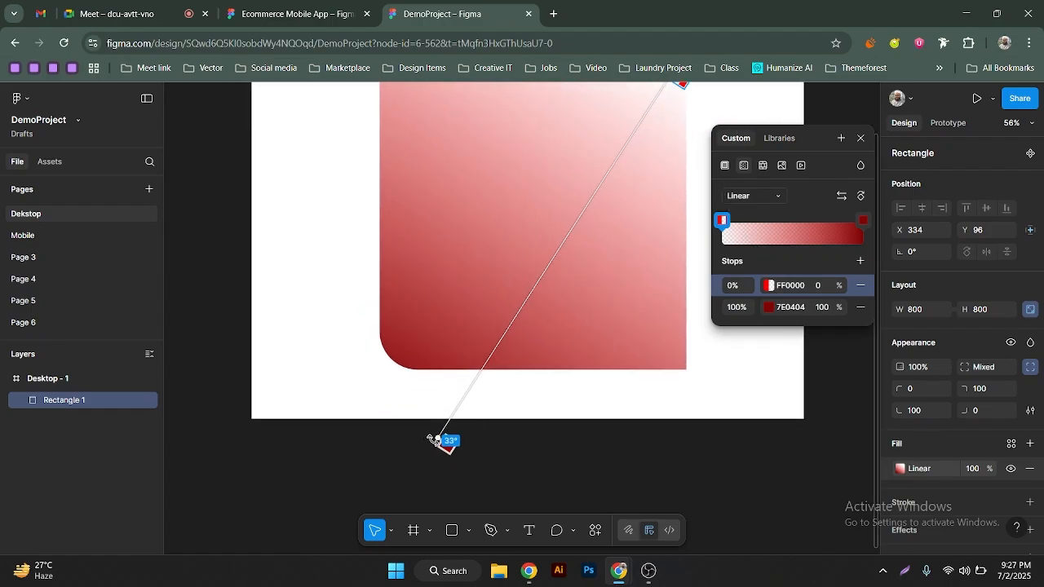
drag(433, 431, 395, 357)
scroll(607, 323, up, 5)
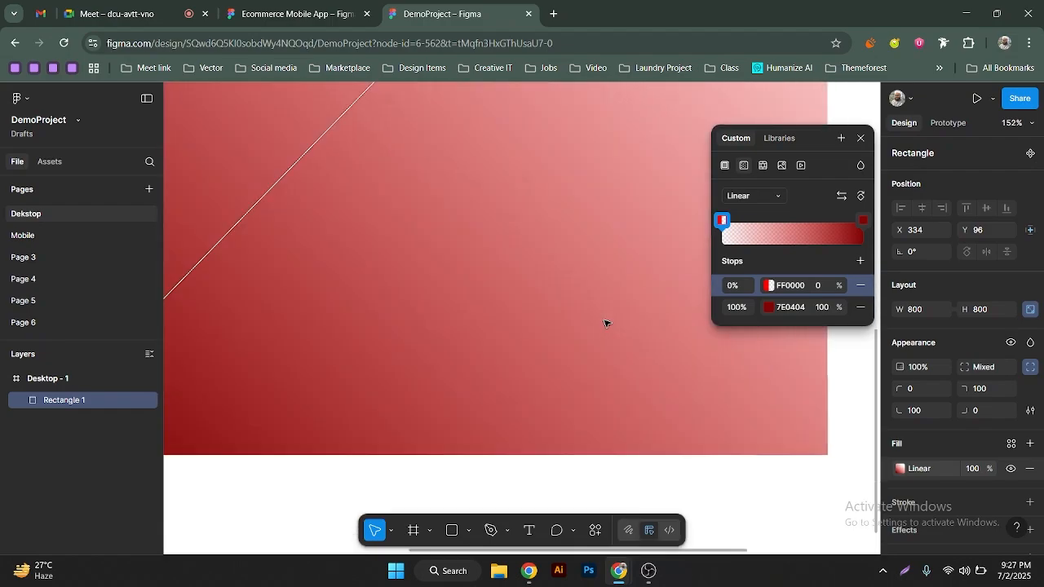
scroll(607, 323, down, 3)
drag(588, 246, 520, 431)
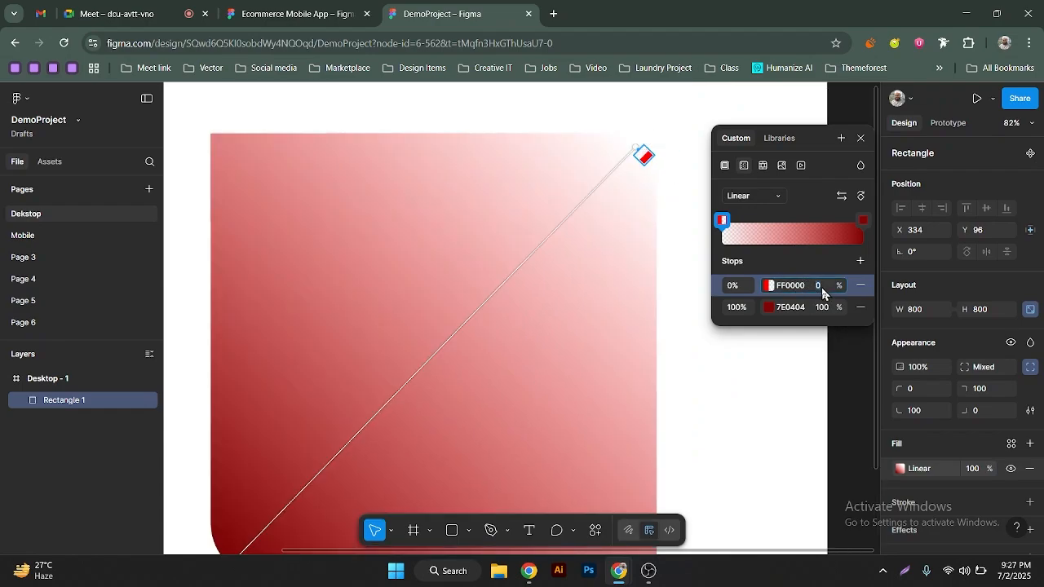
key(Return)
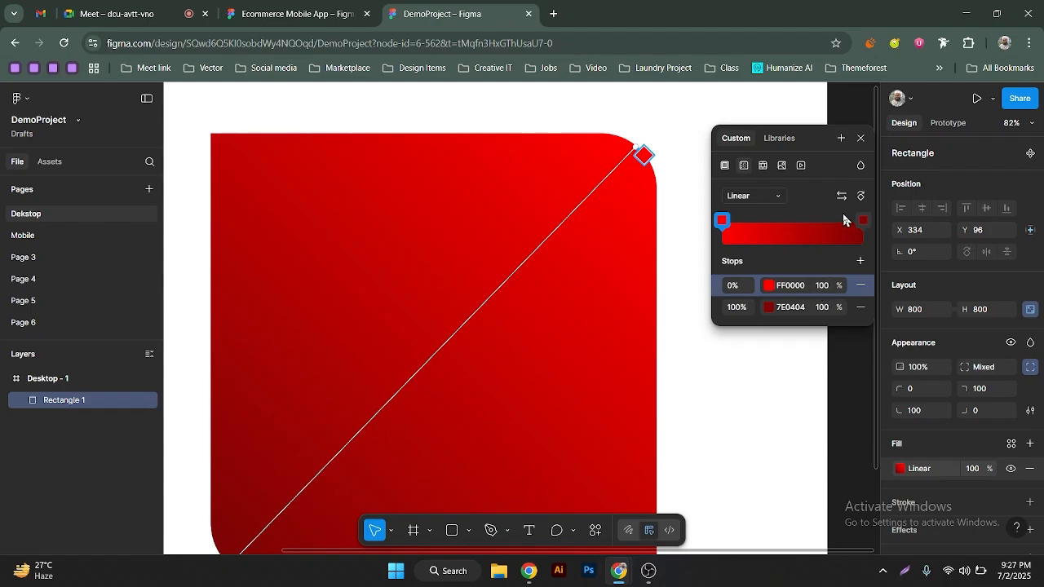
Try the Radial, Angular and Diamond gradient types on the rectangle, ending with Linear
click(774, 200)
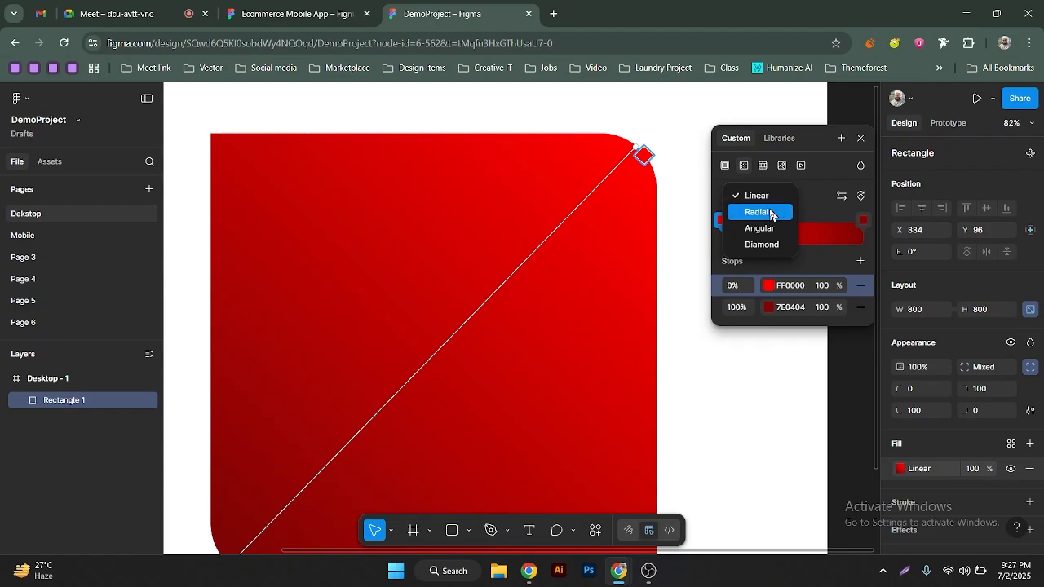
click(767, 211)
ctrl+scroll(527, 263, down, 5)
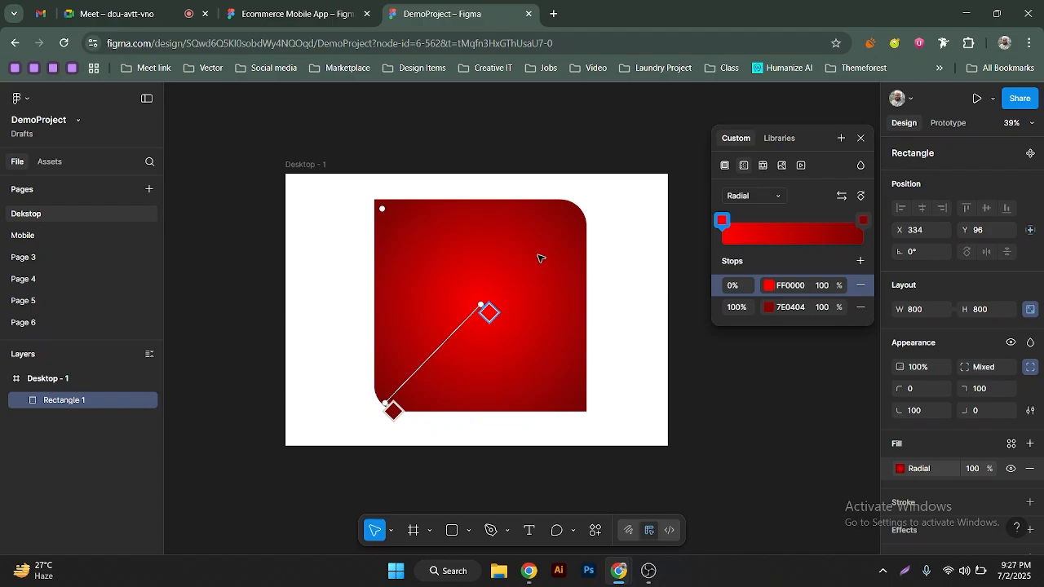
click(744, 202)
click(760, 212)
click(753, 204)
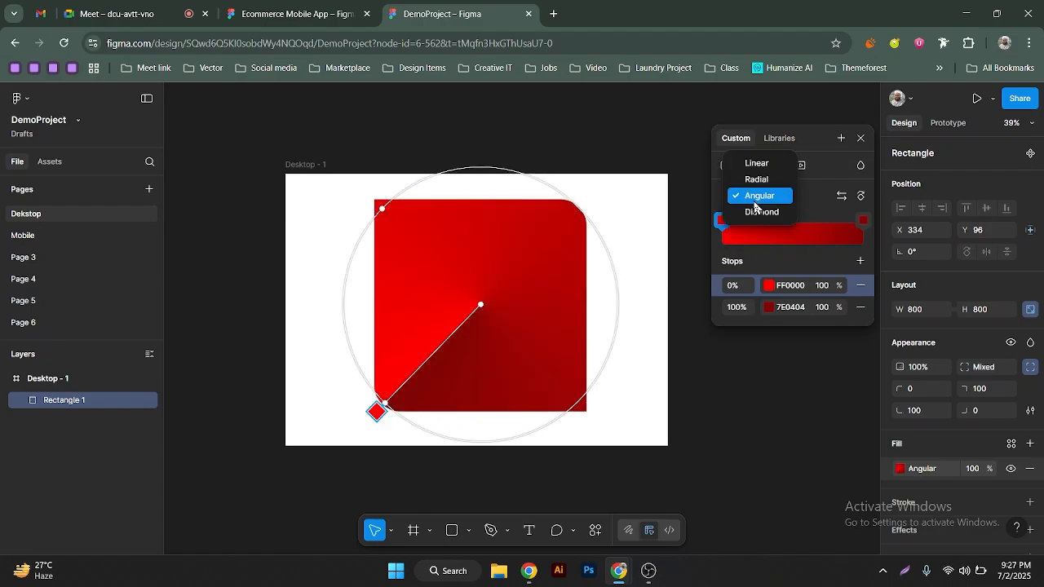
click(758, 211)
click(760, 204)
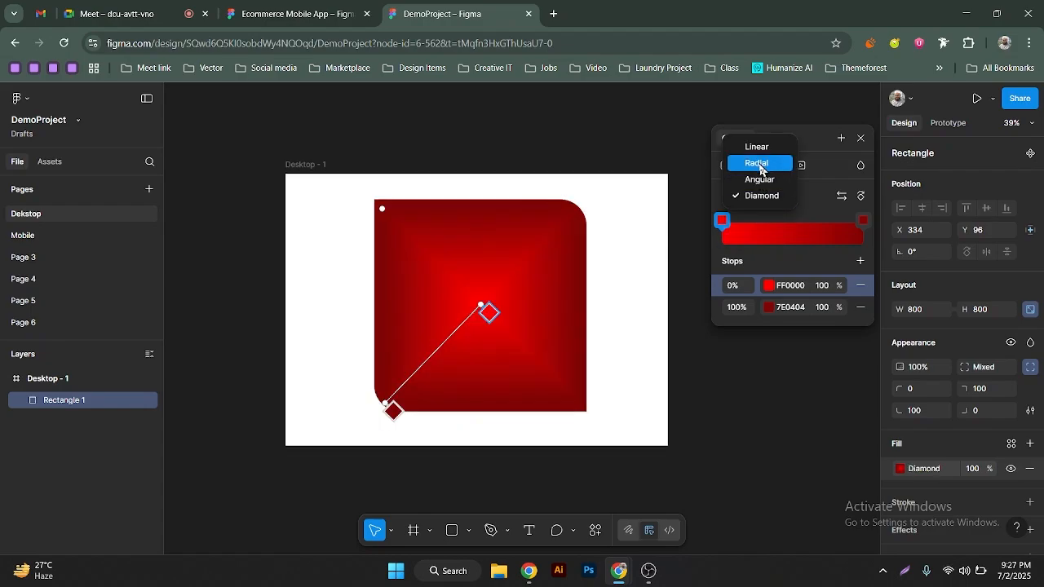
click(758, 145)
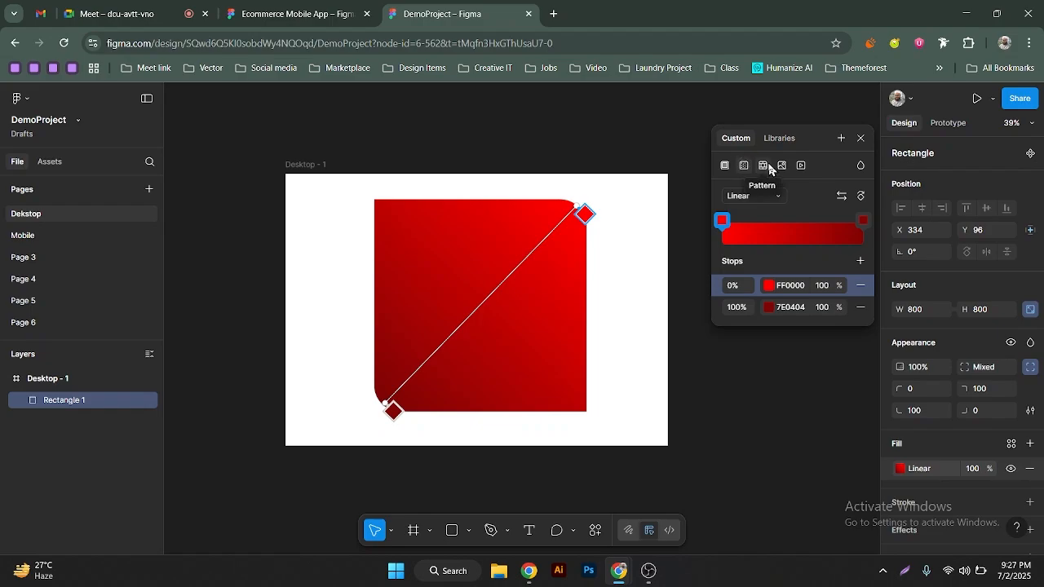
Switch the rectangle's fill to a pattern and try the staggered tile type
click(765, 166)
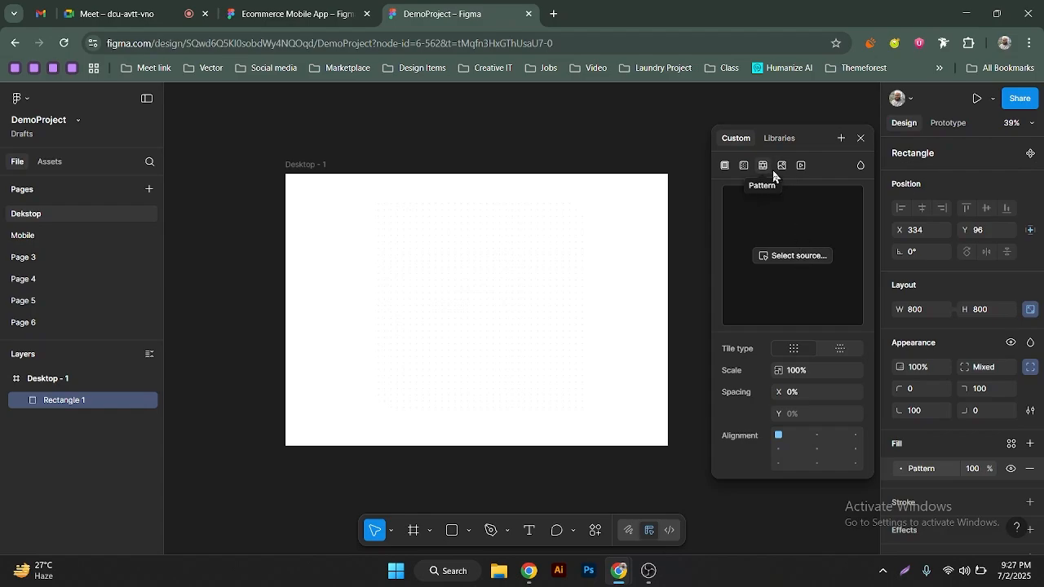
click(781, 258)
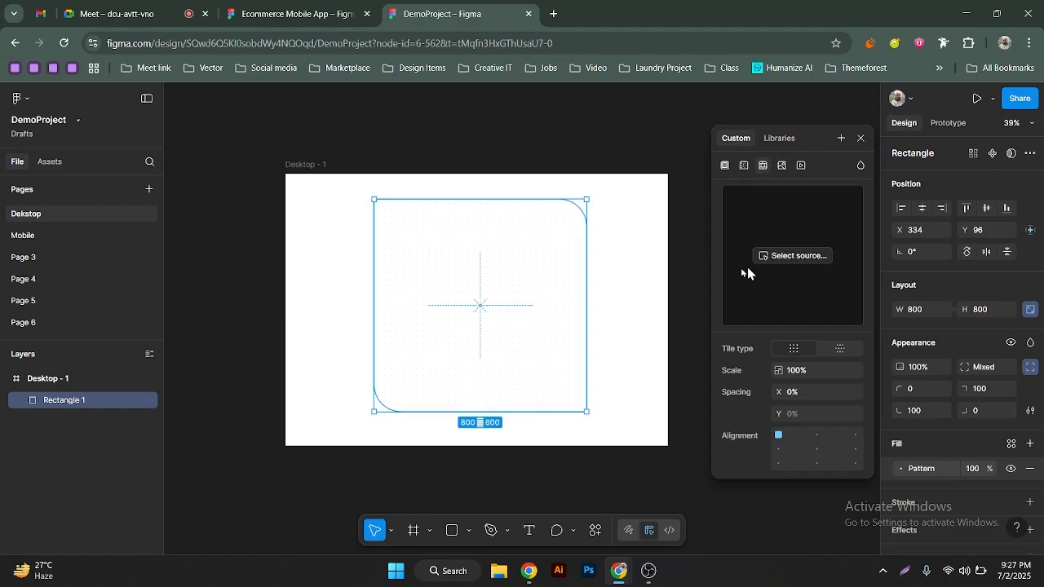
click(840, 349)
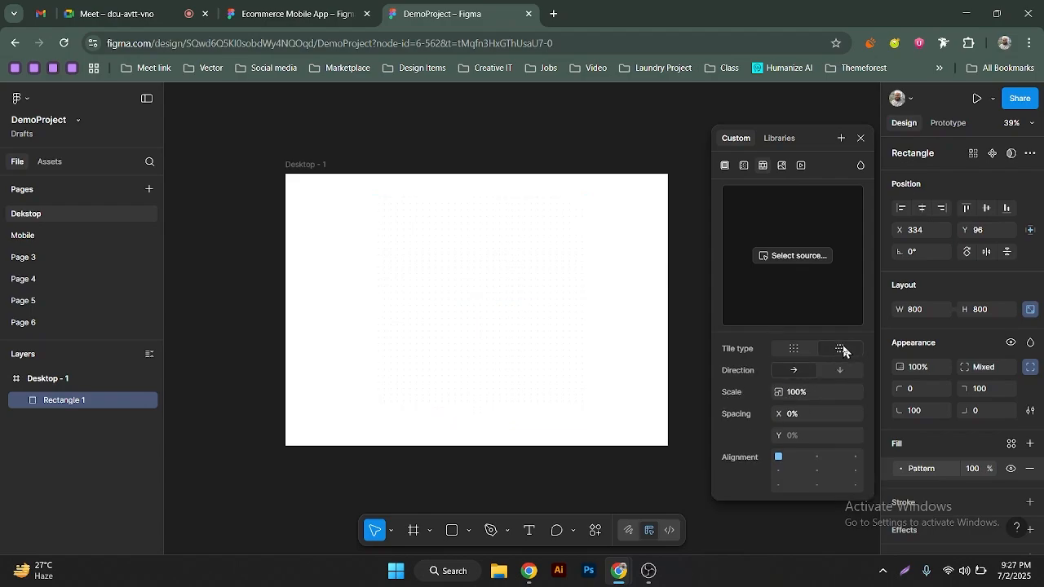
ctrl+scroll(534, 286, up, 10)
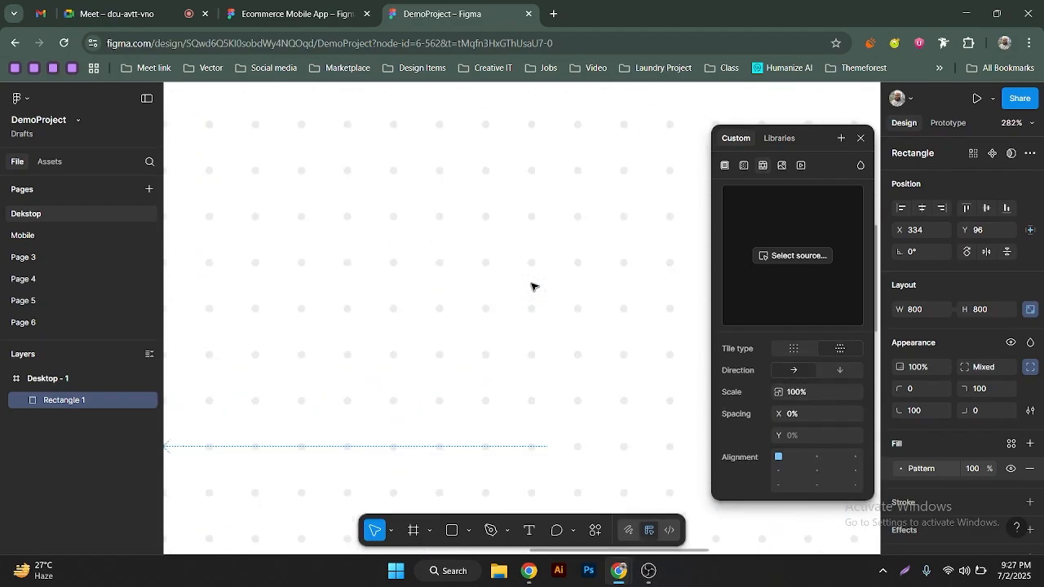
ctrl+scroll(532, 286, down, 6)
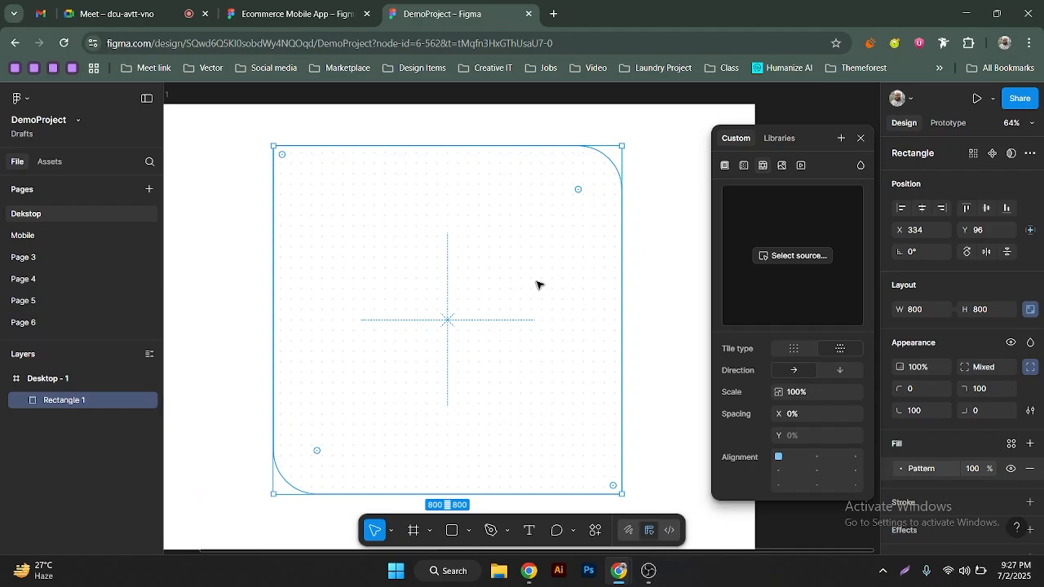
Set the pattern's spacing to 94%, and its tile type to rectangular after trying the vertical direction
drag(779, 413, 942, 405)
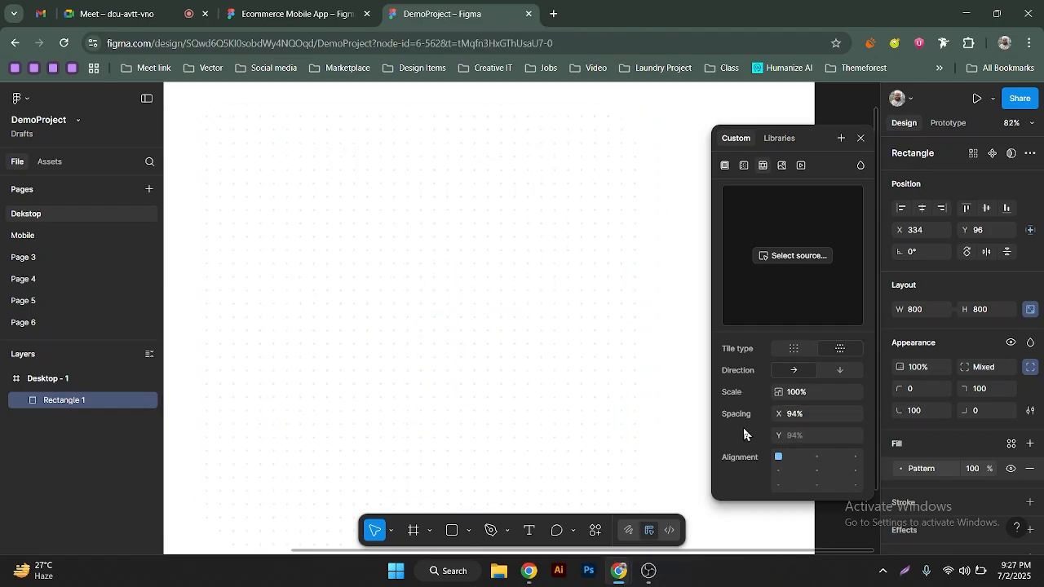
click(837, 371)
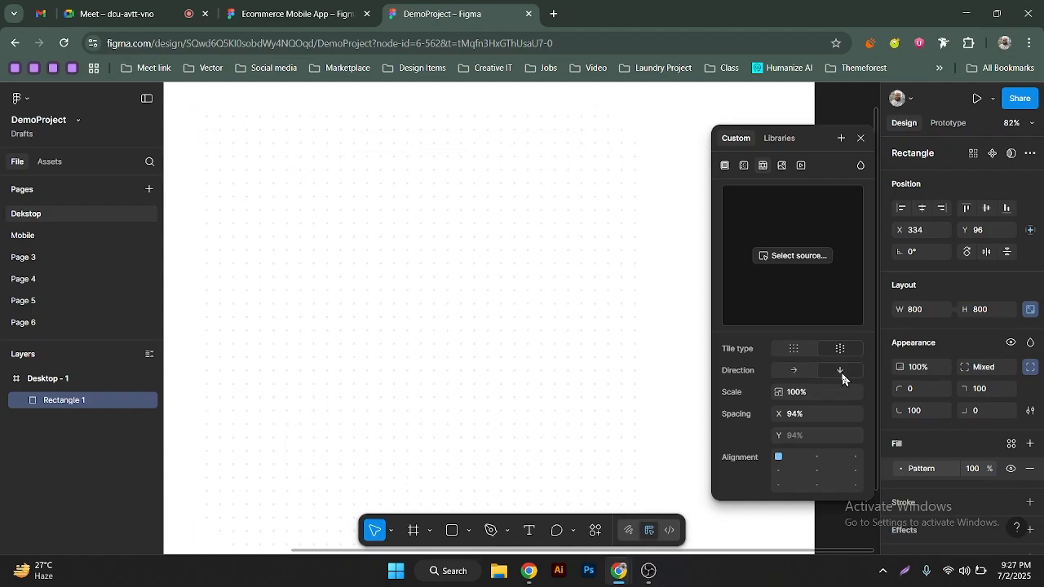
click(793, 349)
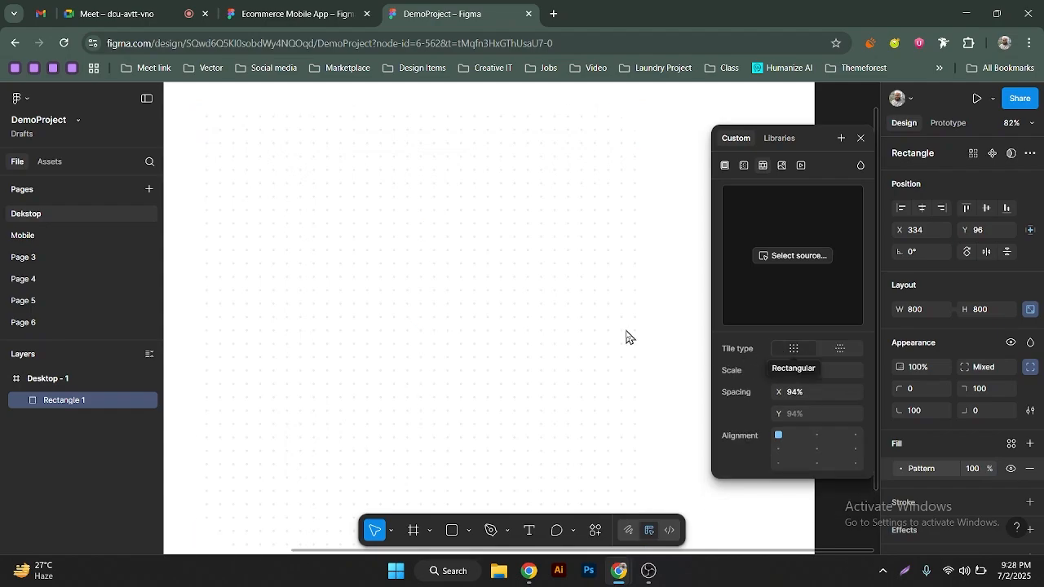
scroll(620, 326, down, 5)
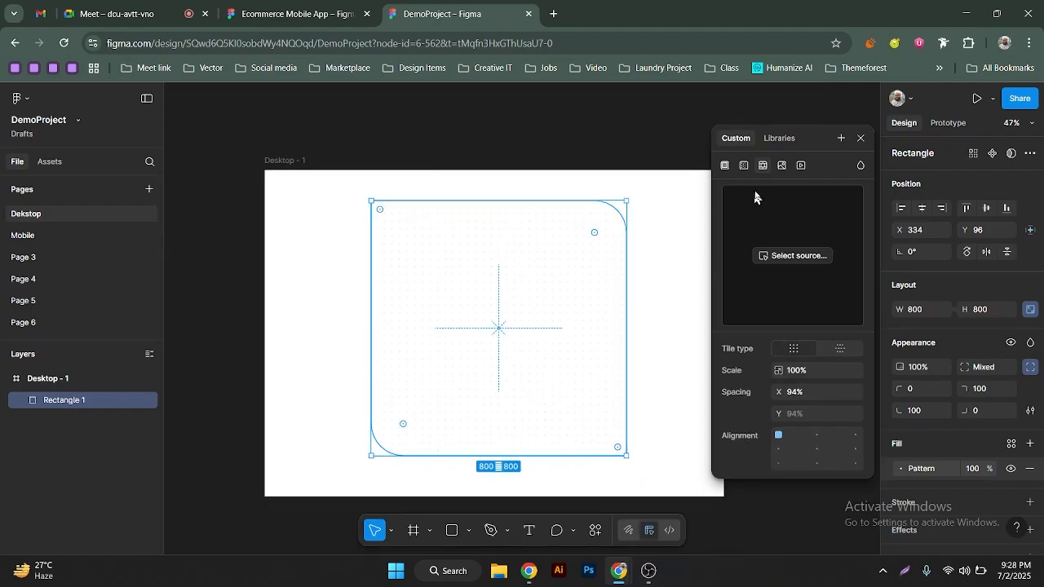
Switch the rectangle's fill to an image and load Copilot_20250627_224224 from the Downloads folder
click(782, 167)
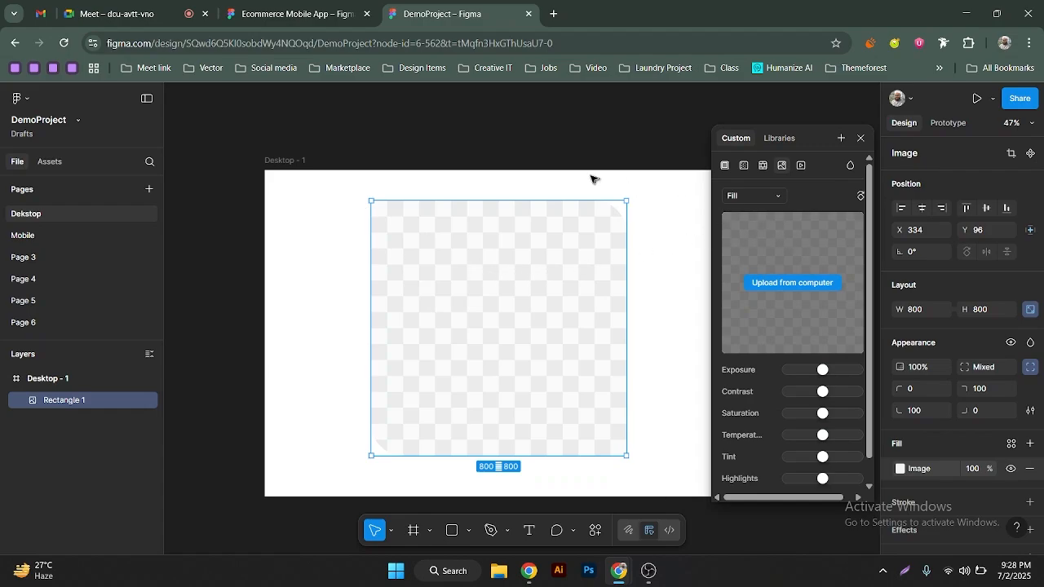
click(777, 287)
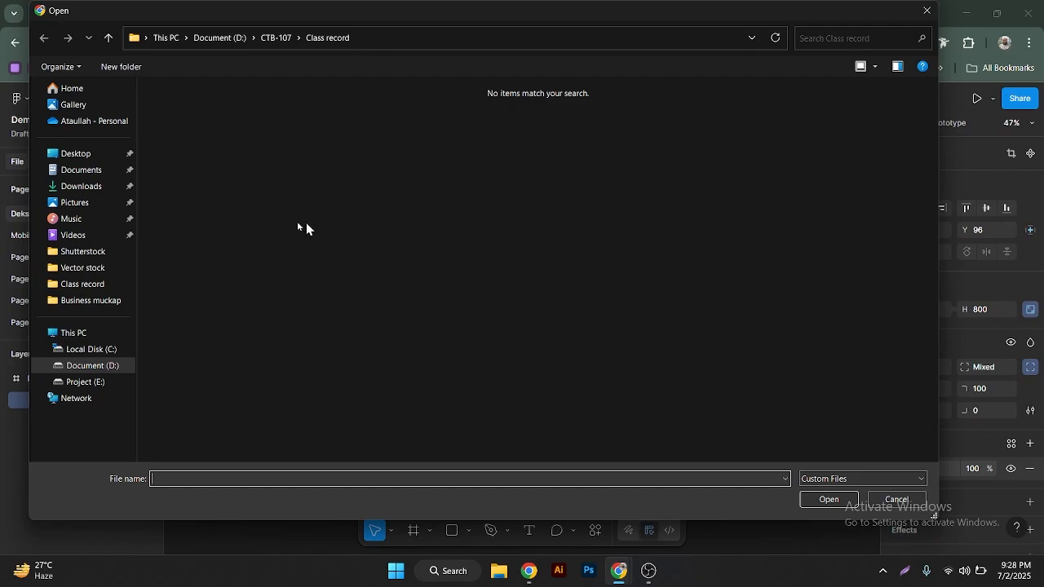
click(78, 186)
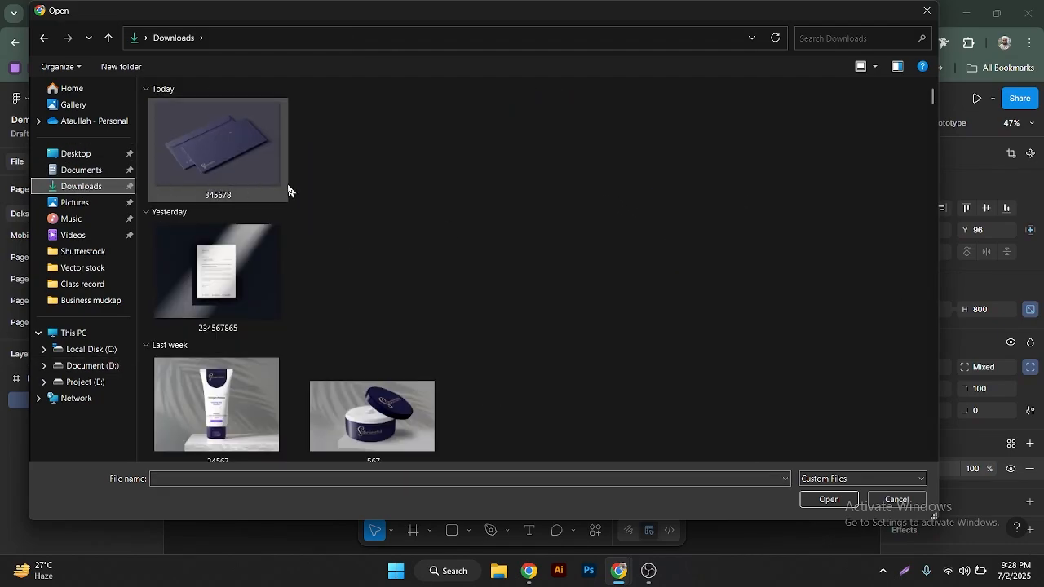
scroll(339, 257, down, 3)
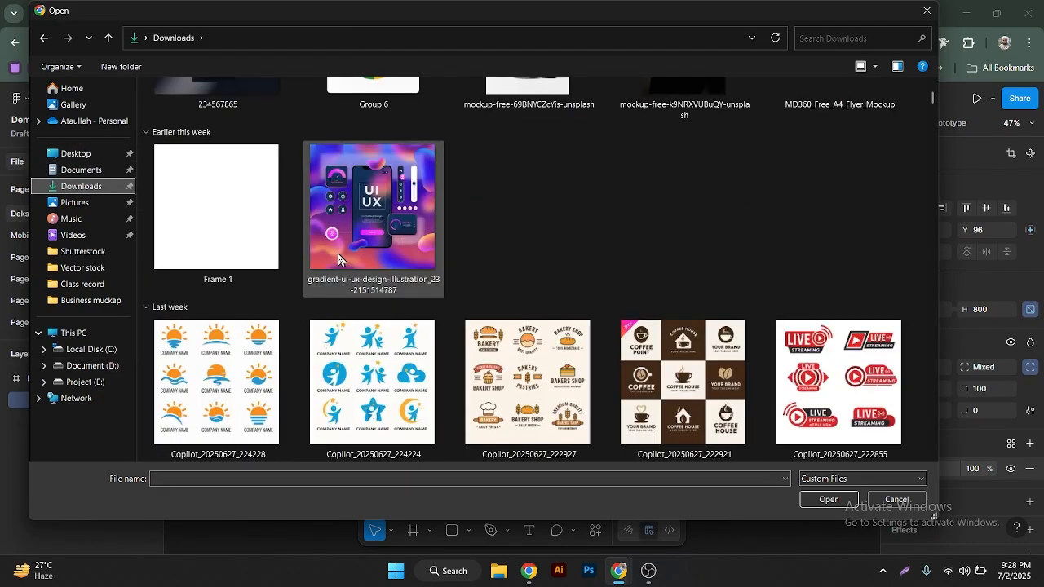
double_click(374, 376)
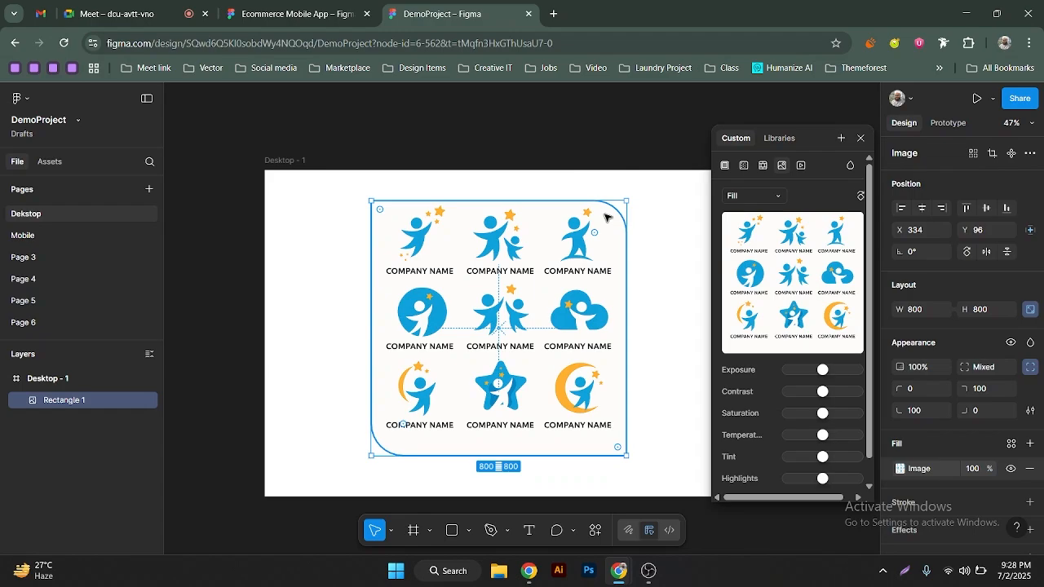
click(592, 156)
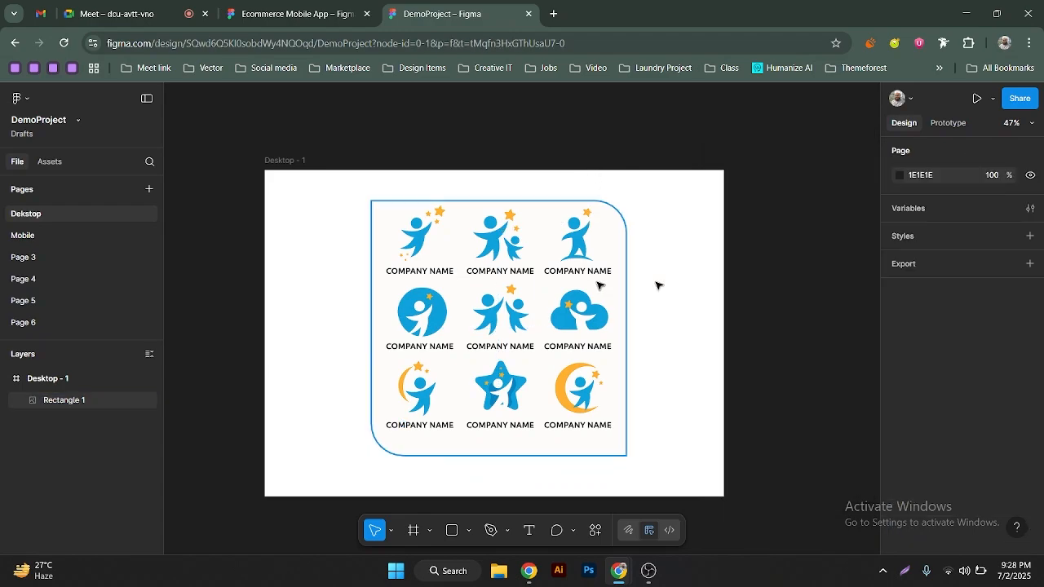
Try moving the image-filled rectangle out of the Desktop - 1 frame, and undo the move
drag(380, 271, 428, 264)
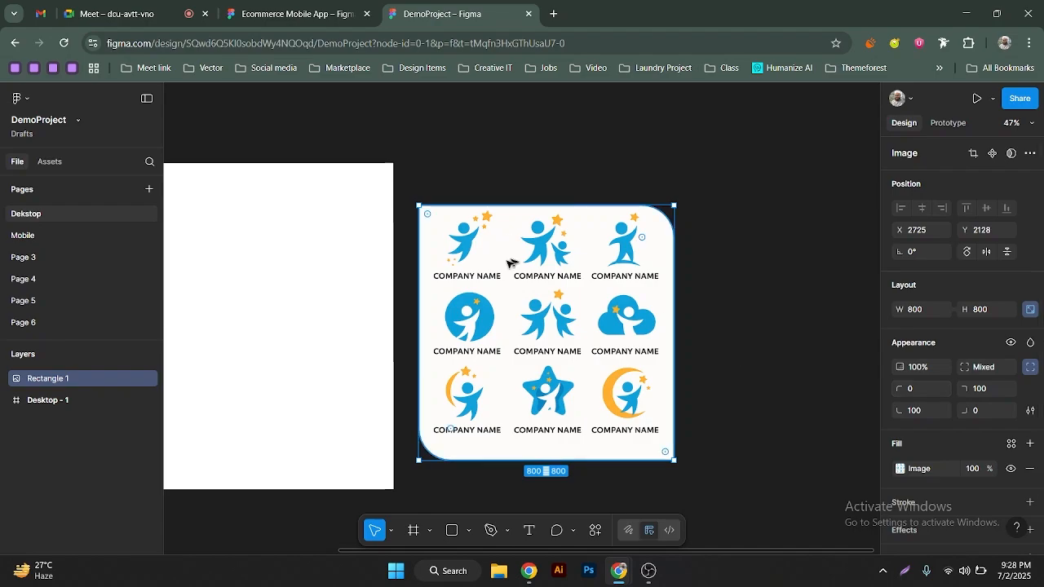
key(ctrl+z)
scroll(587, 302, down, 3)
Try the Video fill type on the rectangle, cancel the file choice, and undo back to the image fill
click(334, 320)
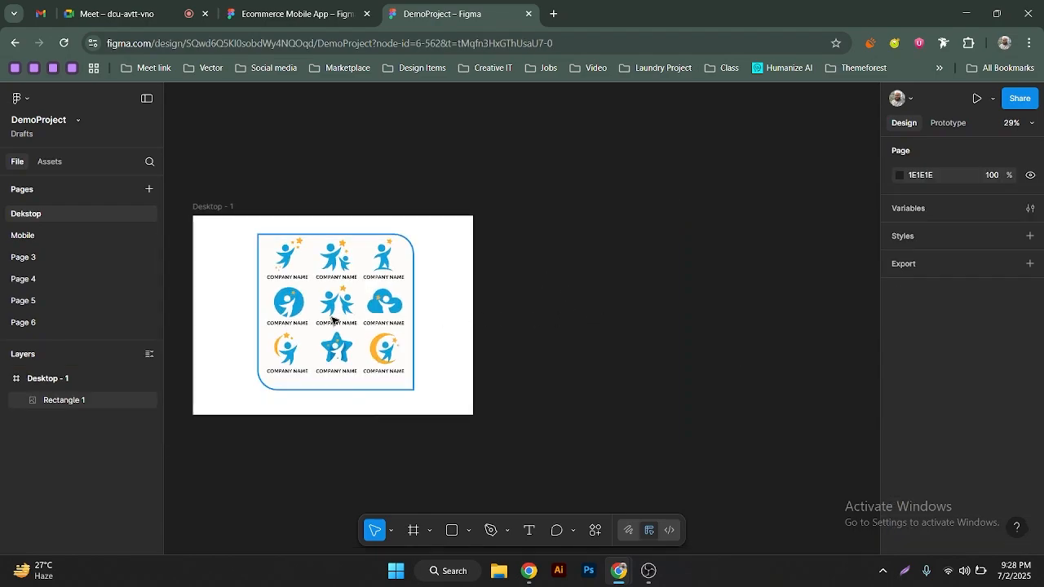
click(901, 469)
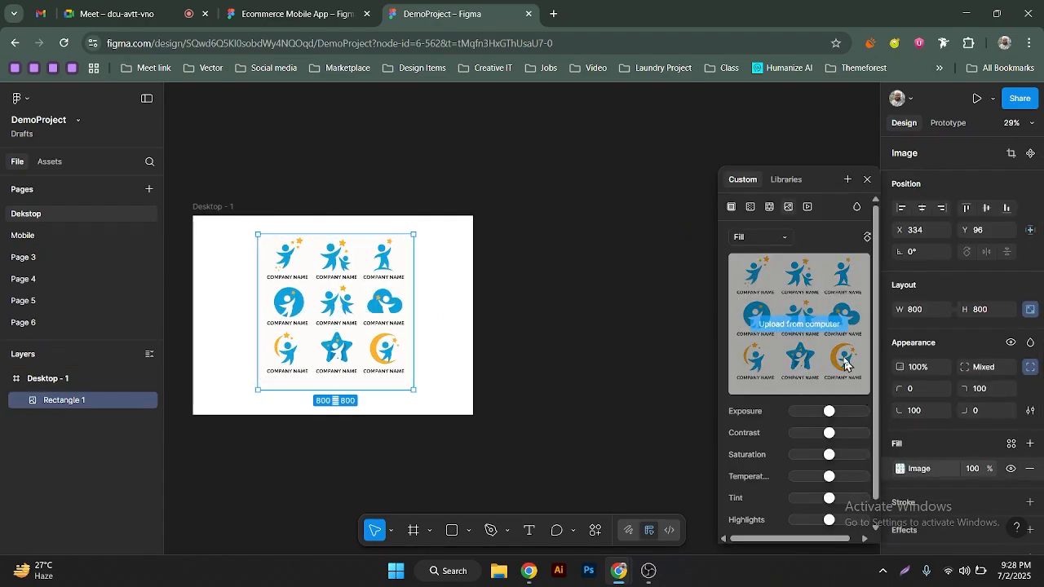
click(807, 207)
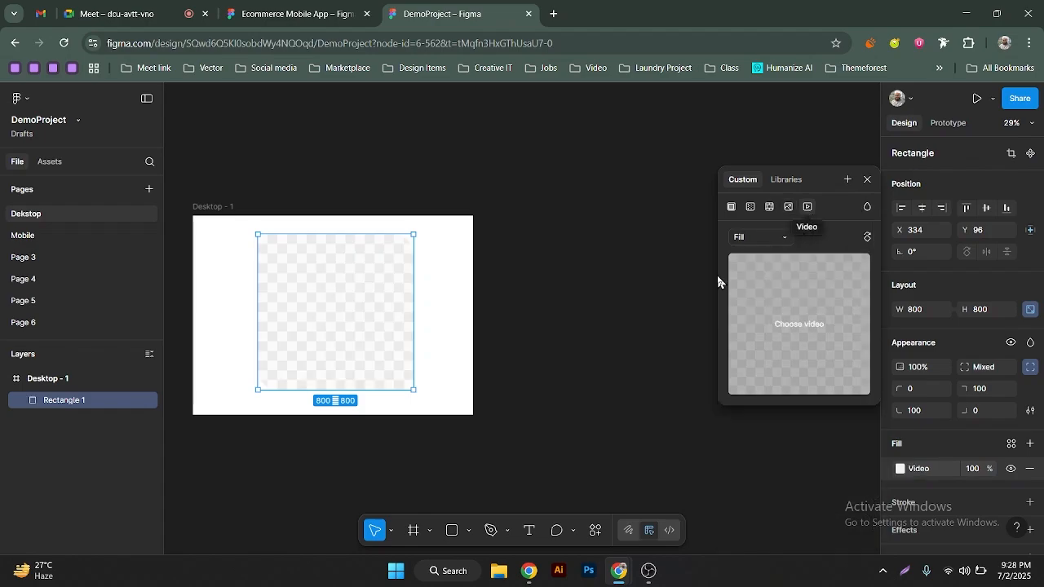
click(796, 327)
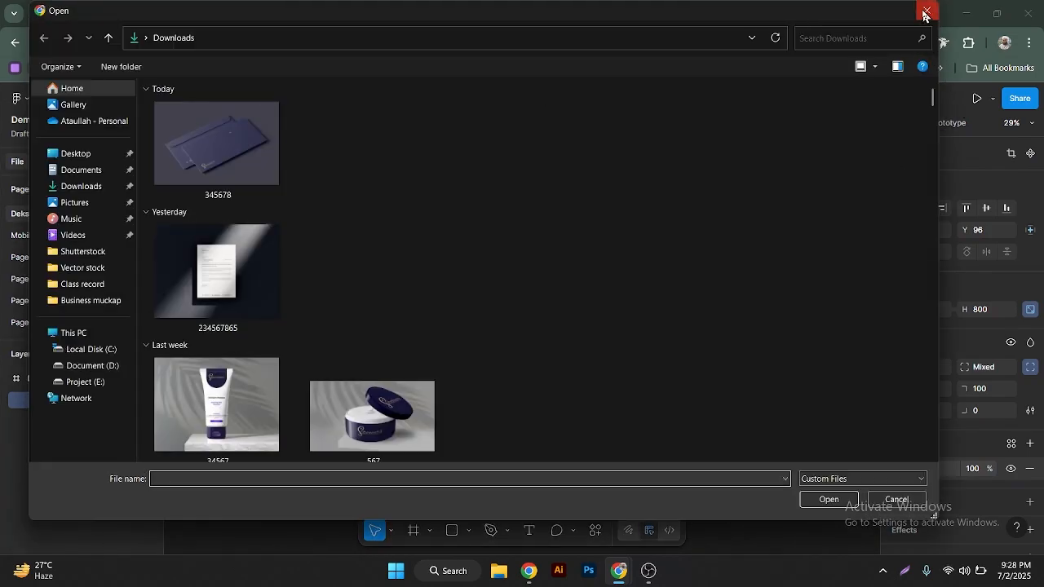
click(922, 11)
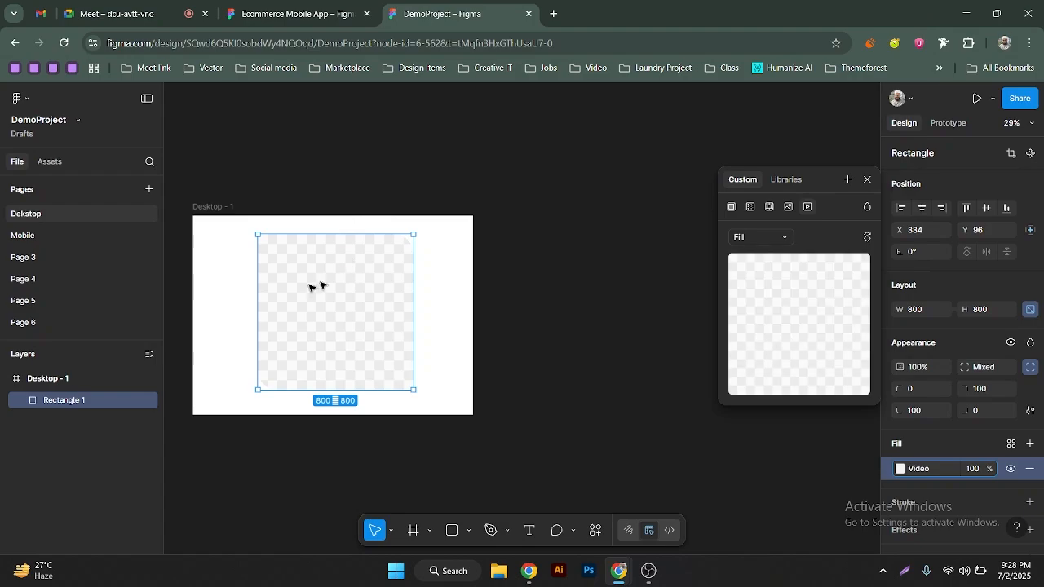
key(ctrl+z)
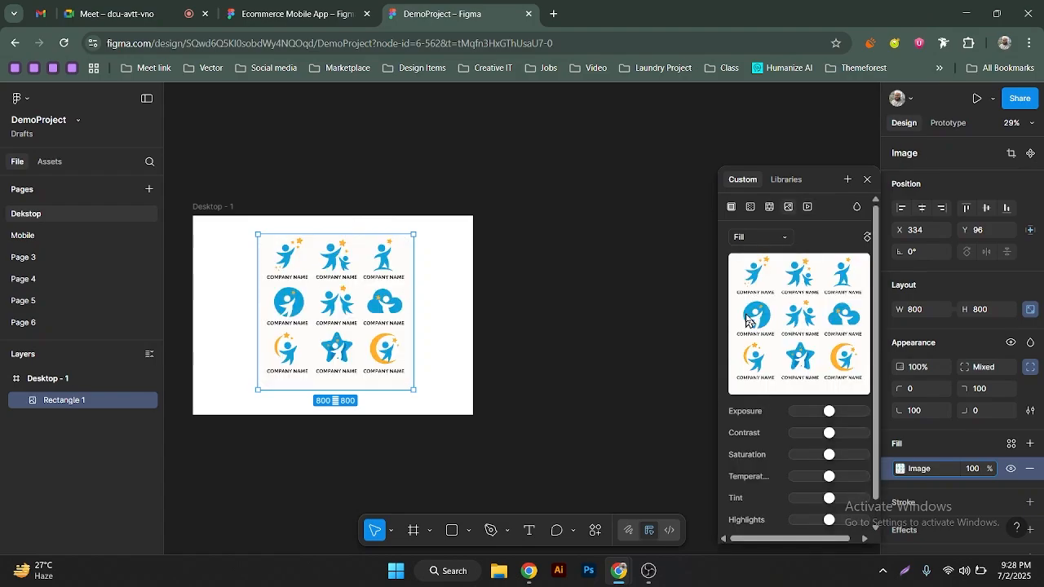
click(867, 183)
Try moving the image-filled rectangle down to X 340, Y 224 within the Desktop - 1 frame, and undo the move
key(space)
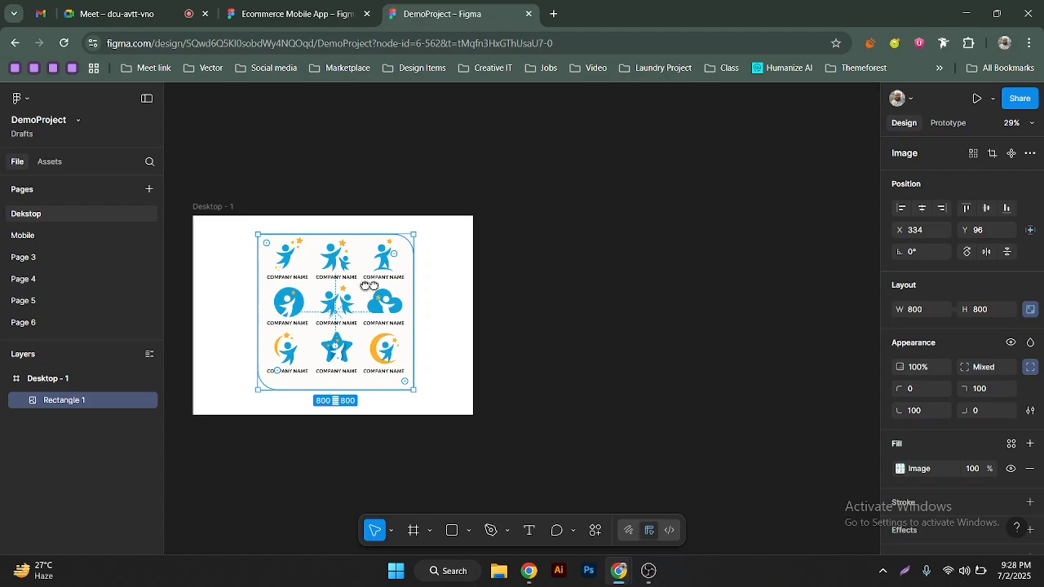
drag(366, 287, 570, 261)
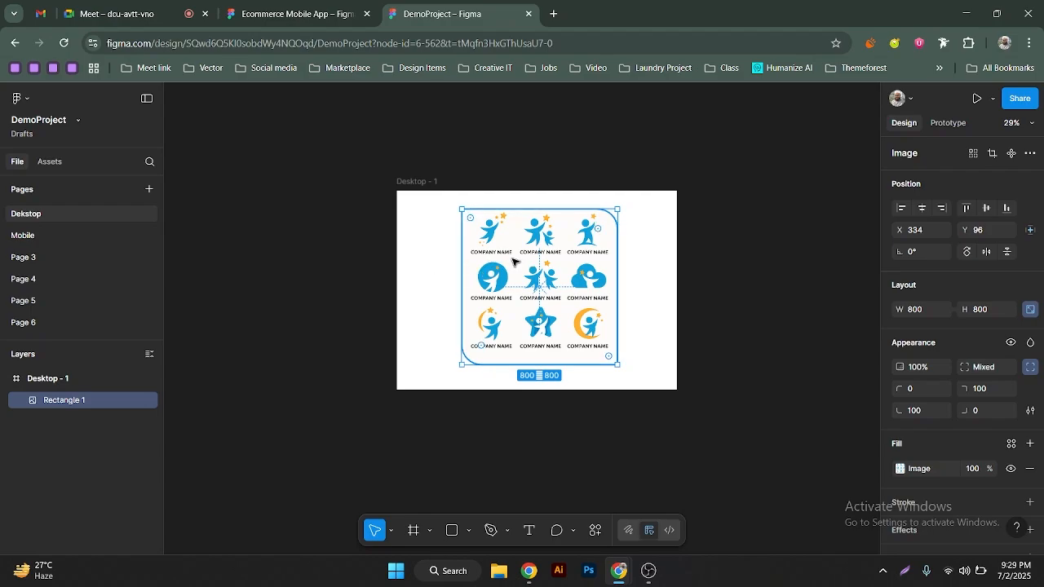
key(ctrl+backslash)
key(ctrl+backslash)
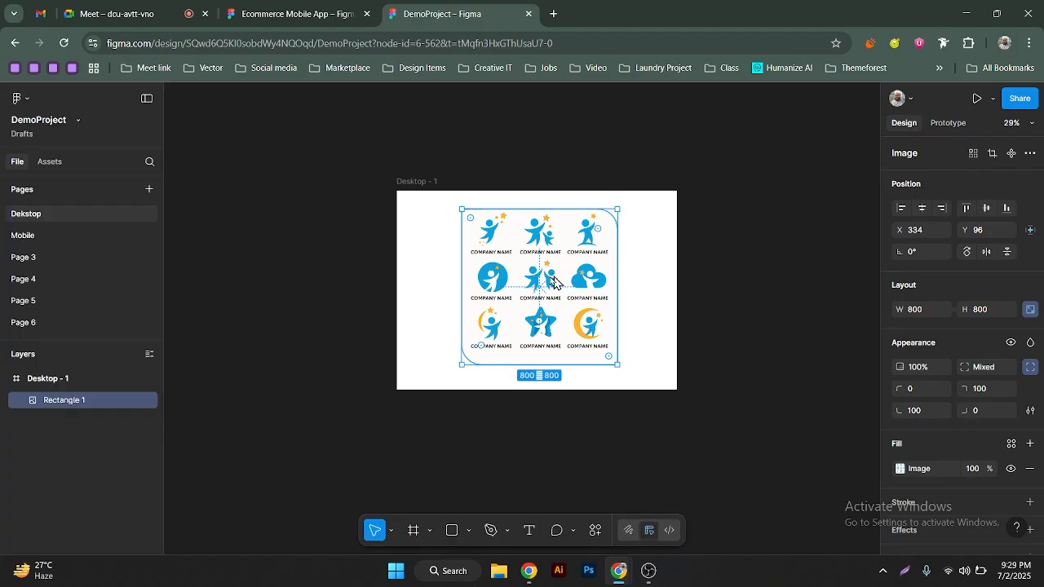
drag(559, 274, 499, 286)
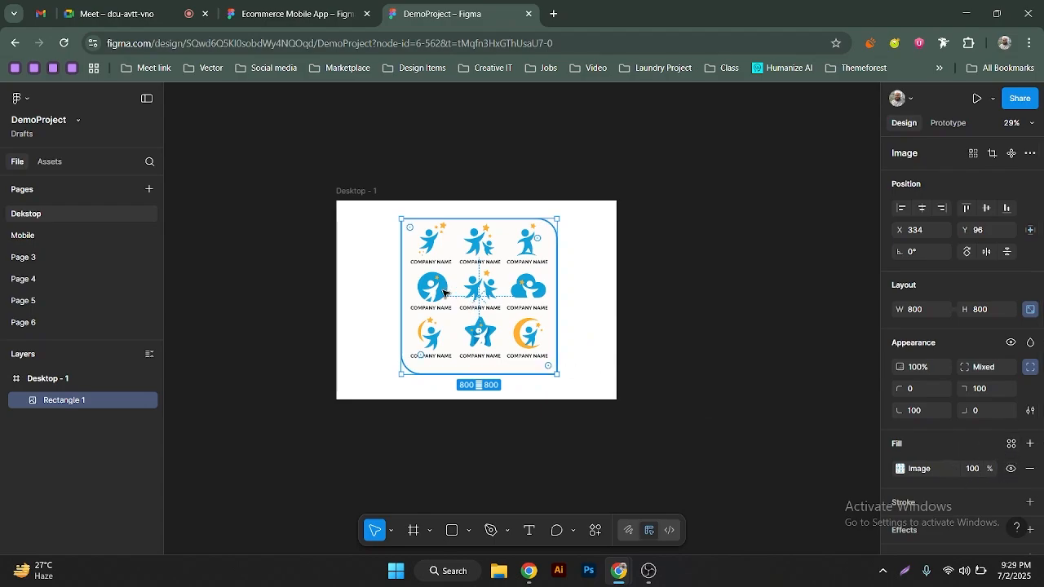
scroll(443, 292, up, 3)
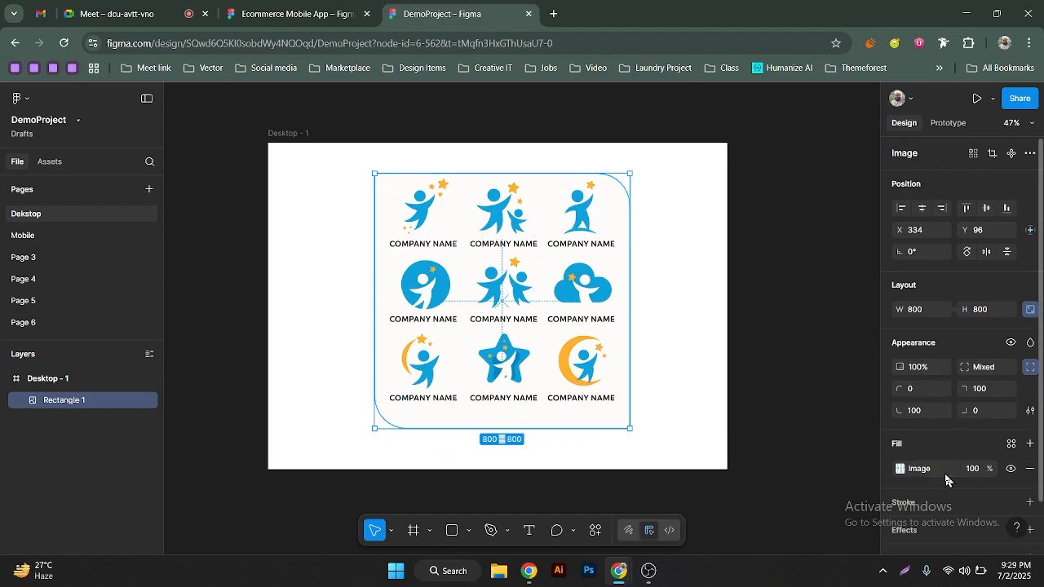
drag(466, 221, 471, 250)
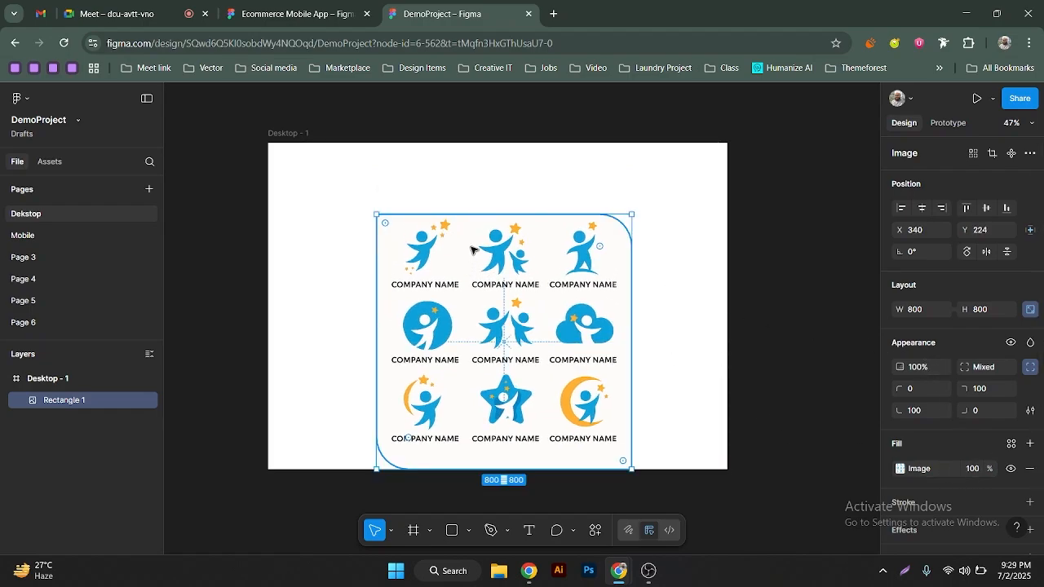
key(ctrl+z)
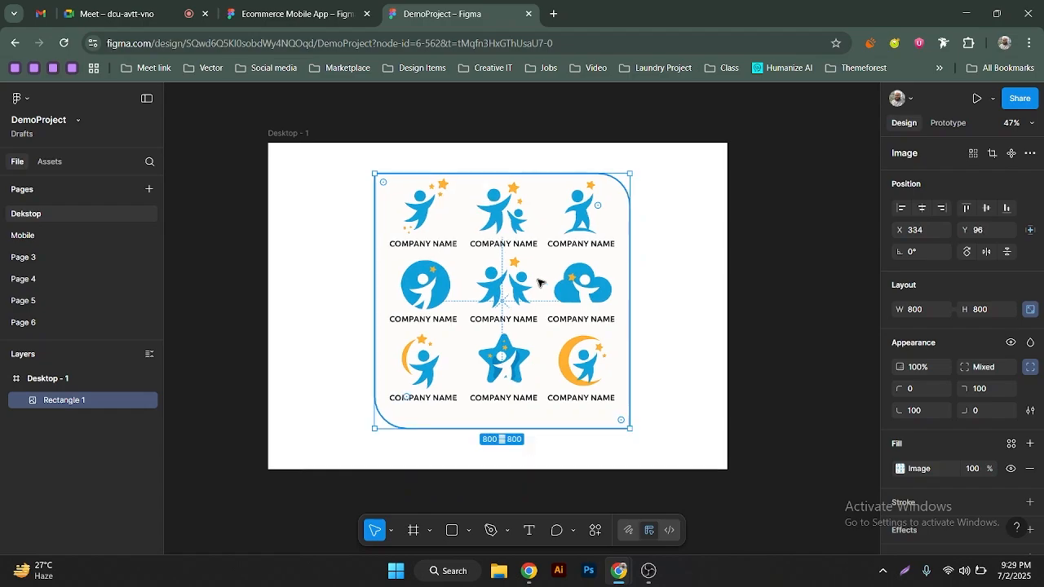
Switch the rectangle's fill to a solid color and set it to pure red, FF0000
click(901, 469)
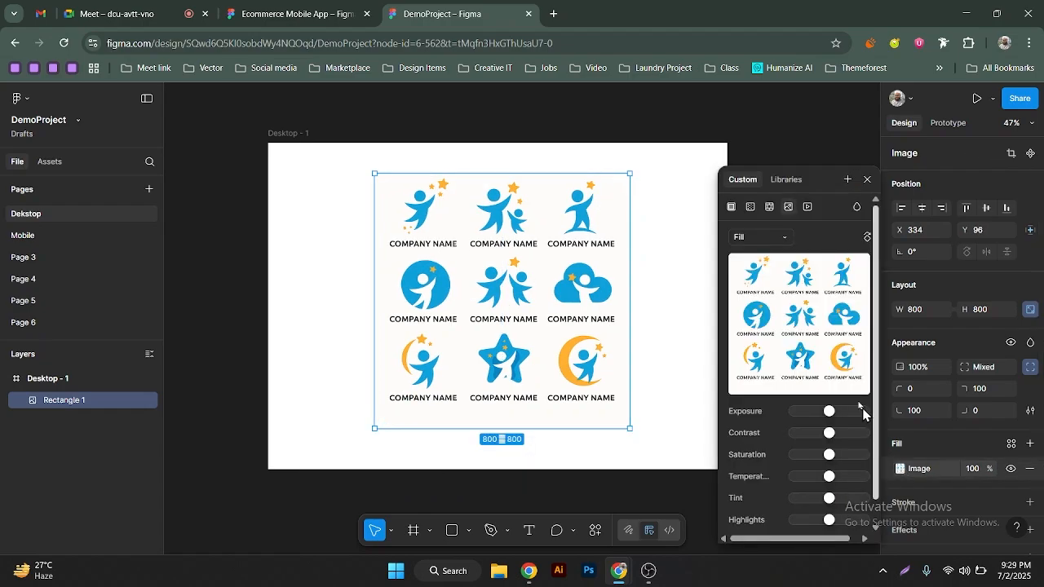
click(731, 208)
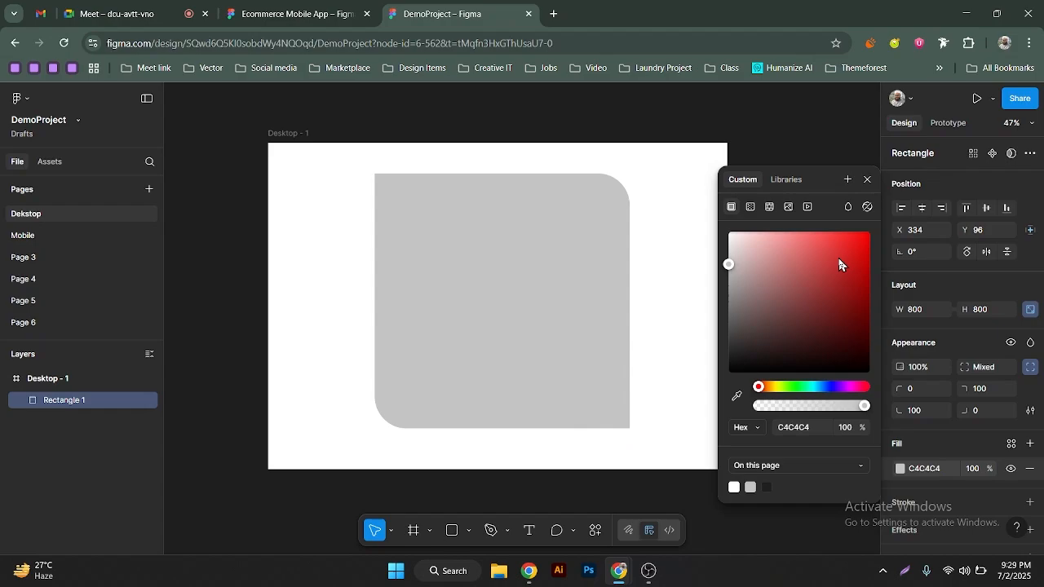
drag(822, 266, 873, 230)
click(867, 180)
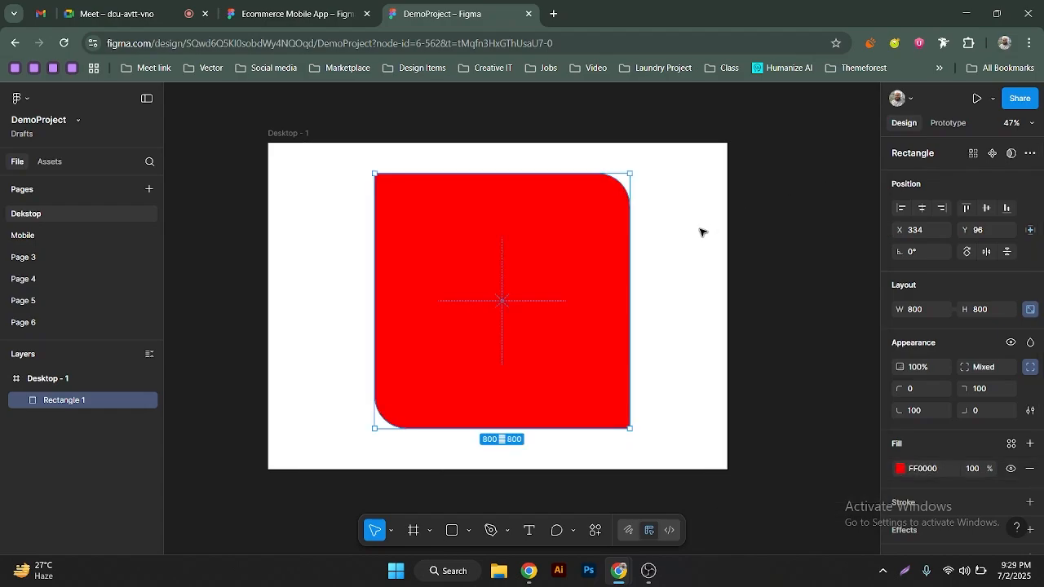
Examine the color libraries offered for the rectangle's fill and the style types that can be created for the page
scroll(701, 231, down, 5)
scroll(630, 254, right, 2)
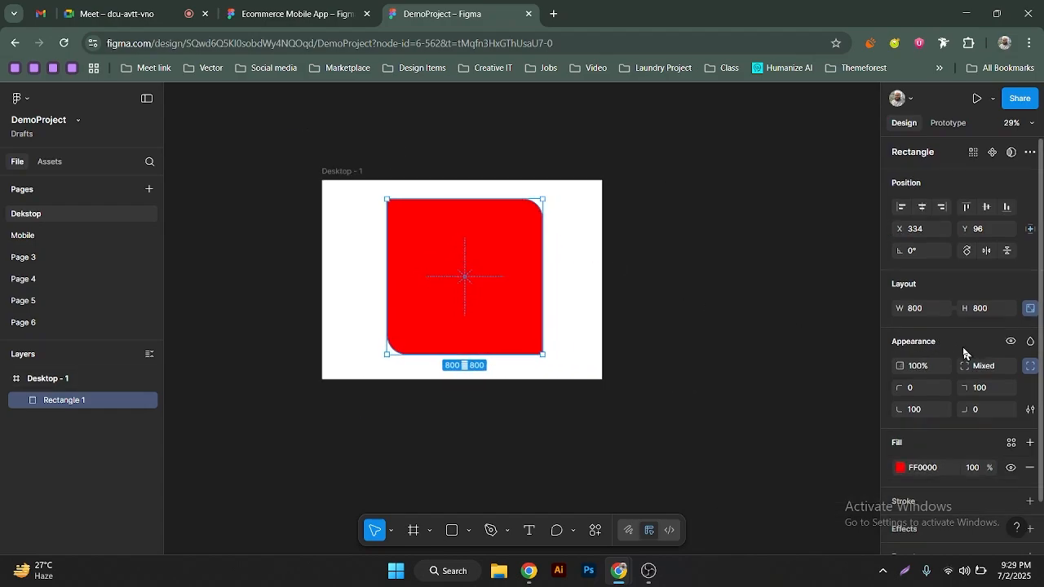
scroll(897, 354, down, 1)
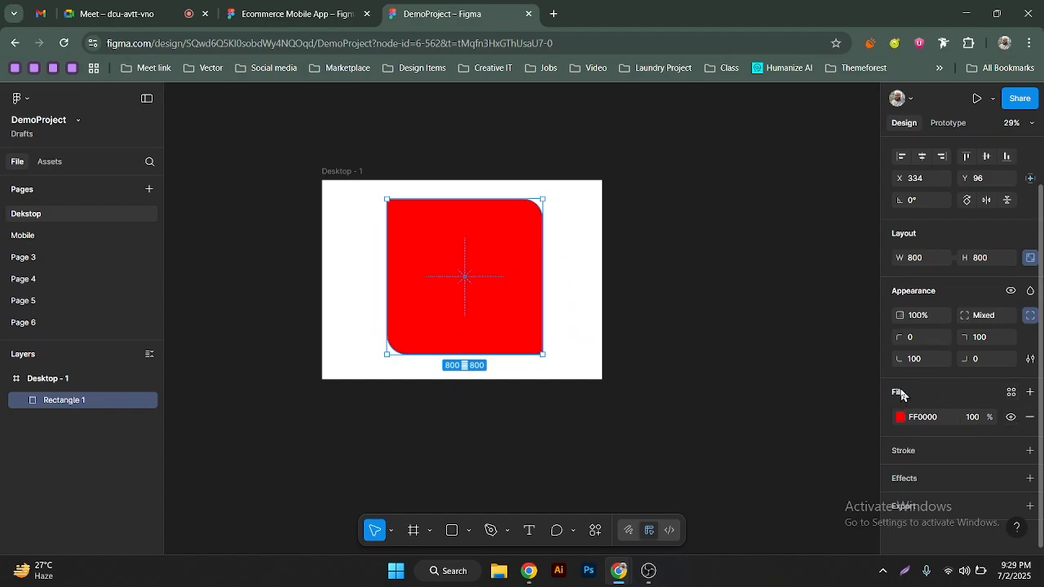
click(1012, 393)
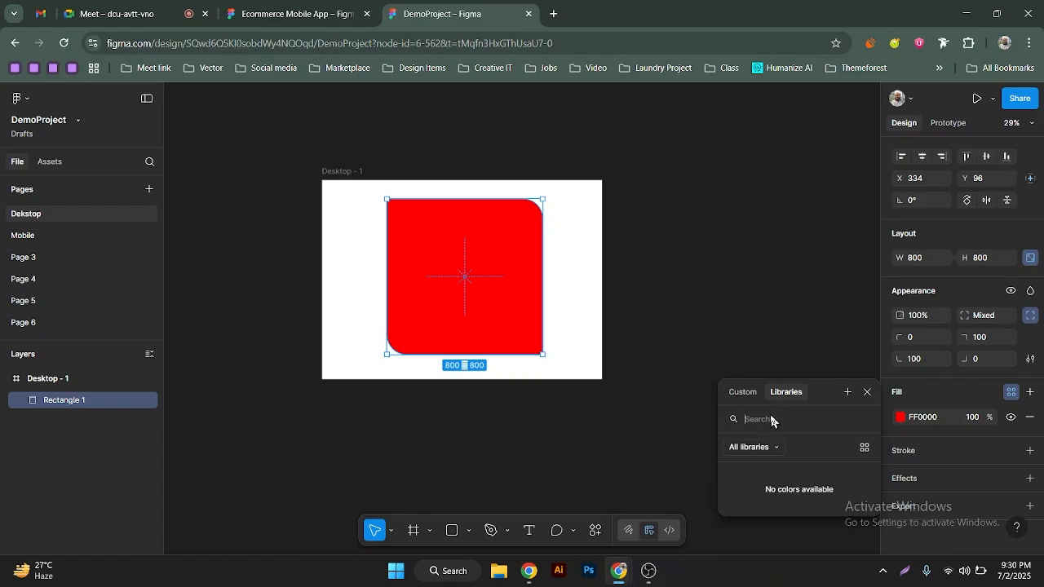
click(794, 322)
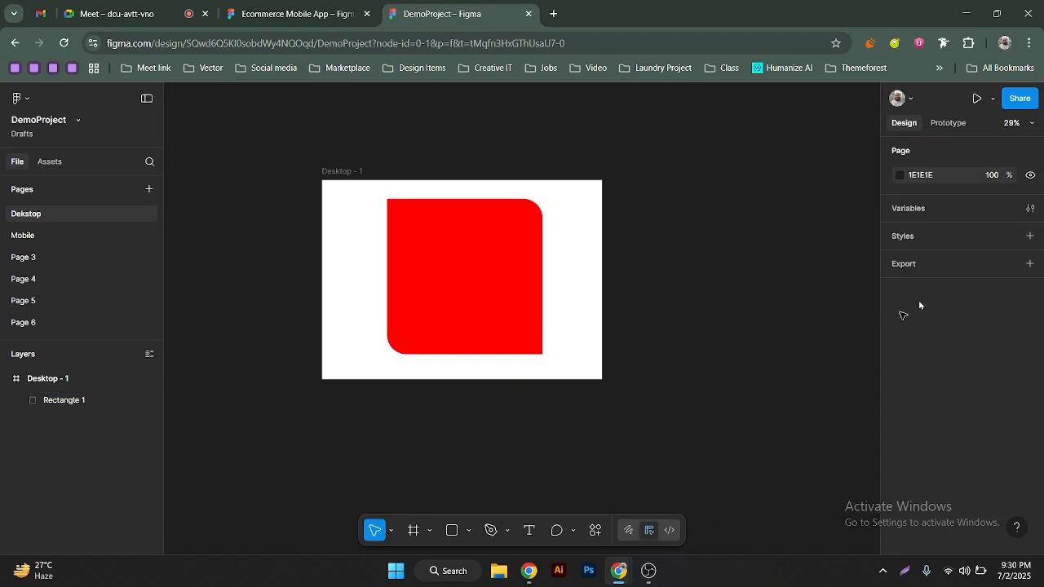
click(1030, 237)
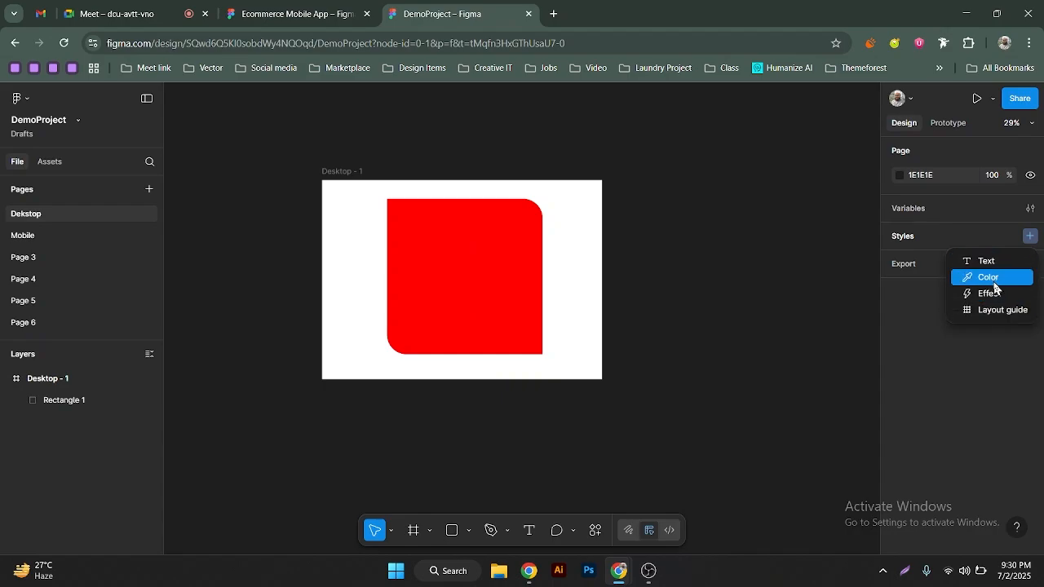
Reopen the rectangle's fill styles and show its custom color settings
click(479, 271)
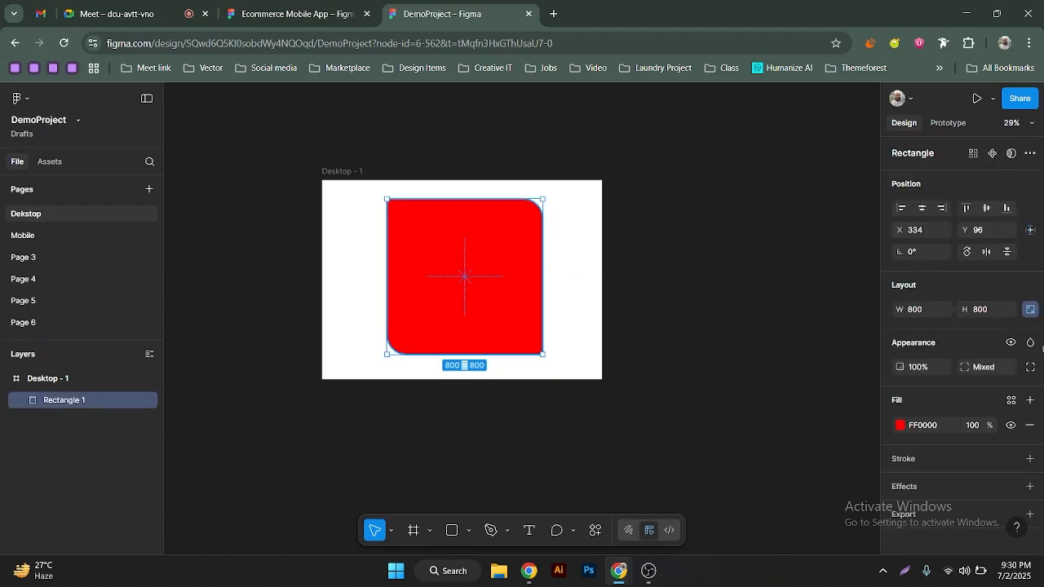
click(1011, 444)
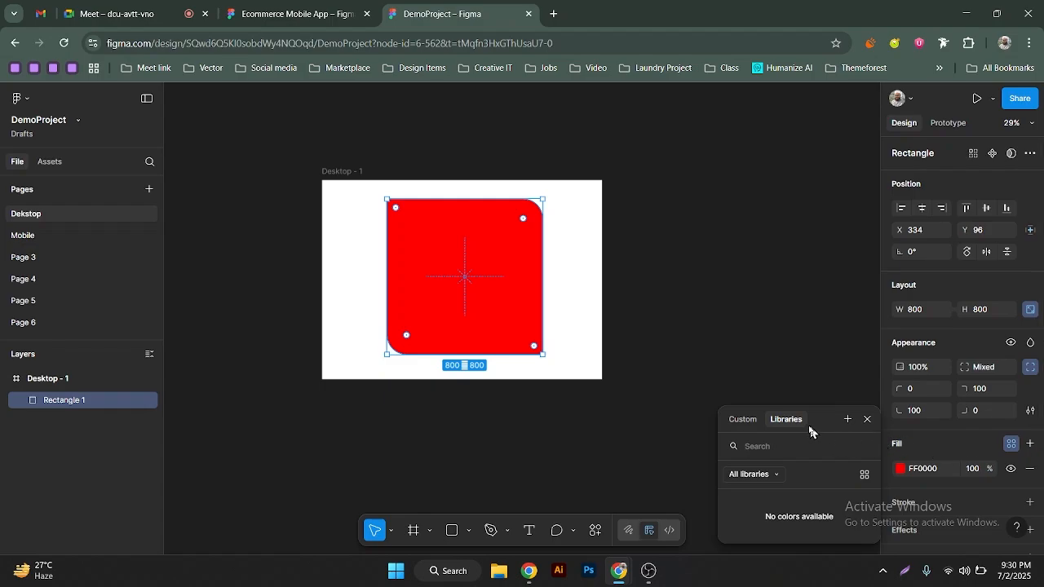
click(743, 421)
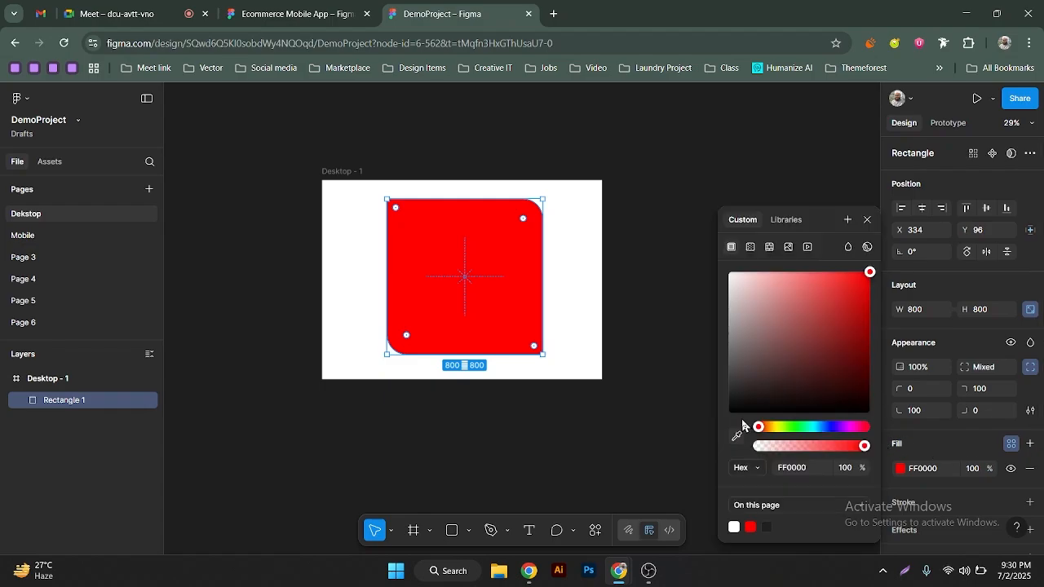
Add a second 0077FF fill at 50% opacity over the rectangle's red fill, and remove that blue fill again
click(868, 221)
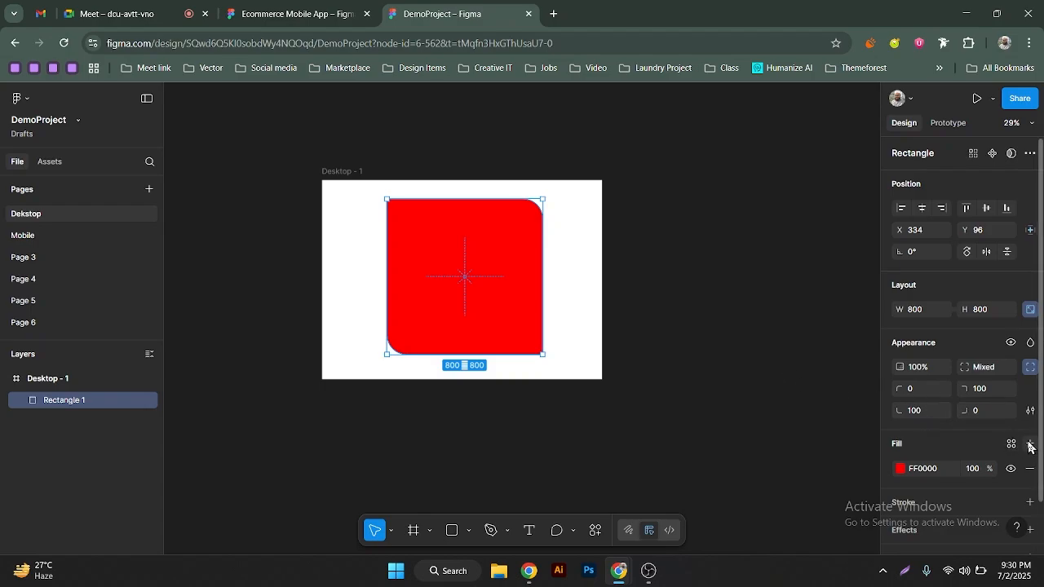
scroll(1012, 444, down, 1)
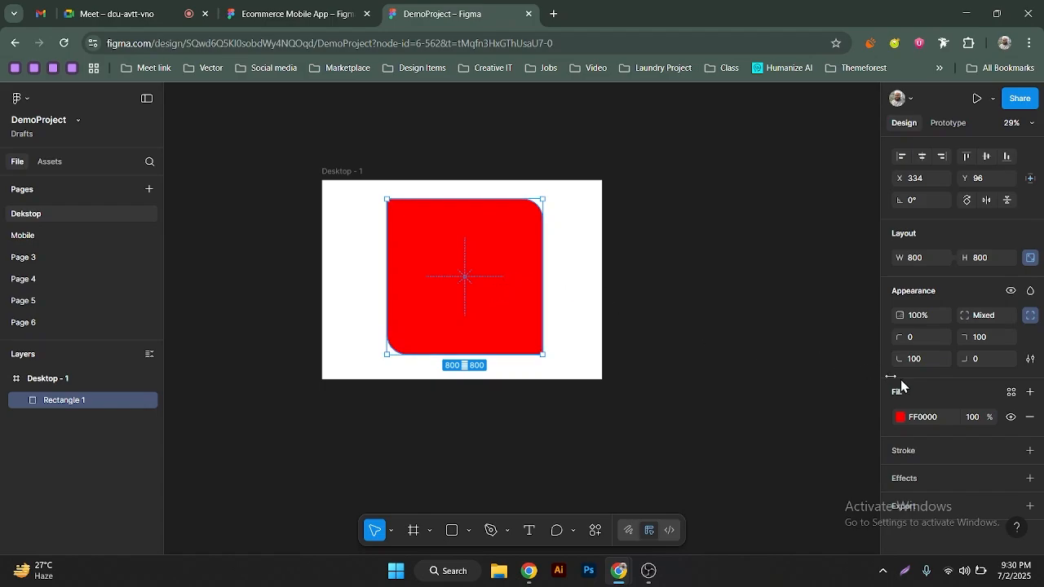
click(1030, 393)
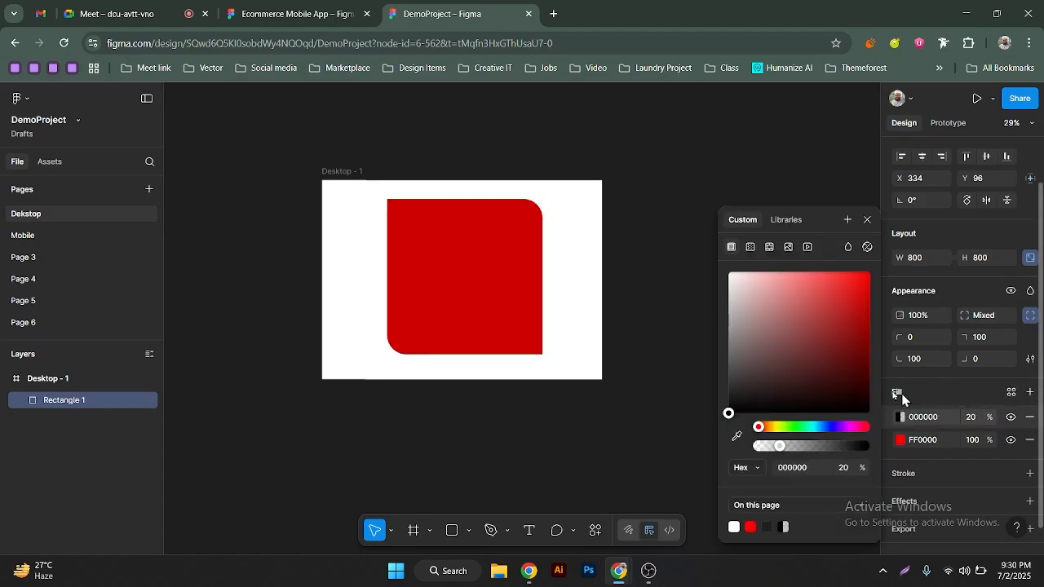
drag(730, 415, 796, 352)
click(822, 428)
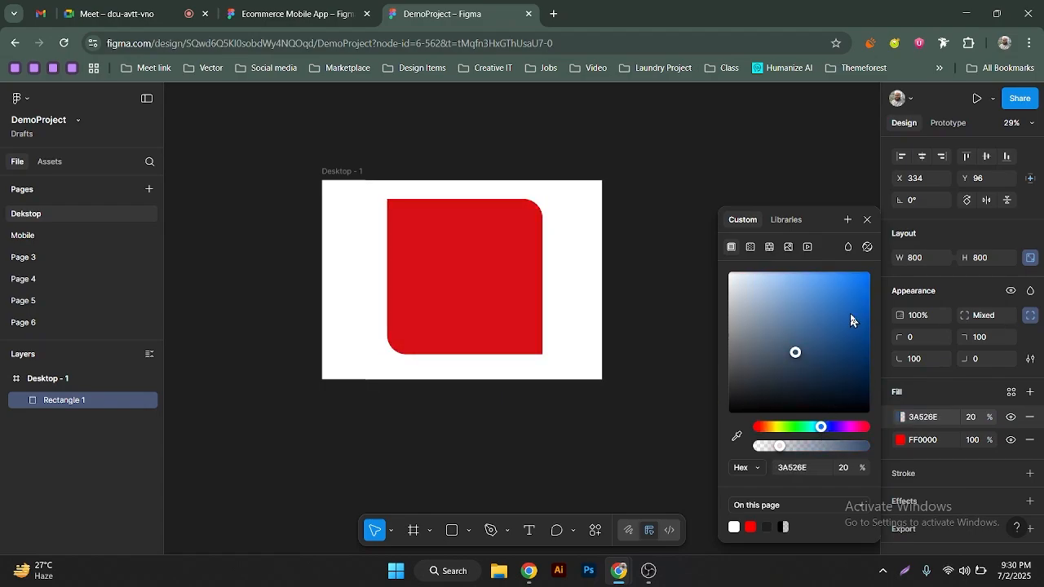
drag(856, 321, 881, 259)
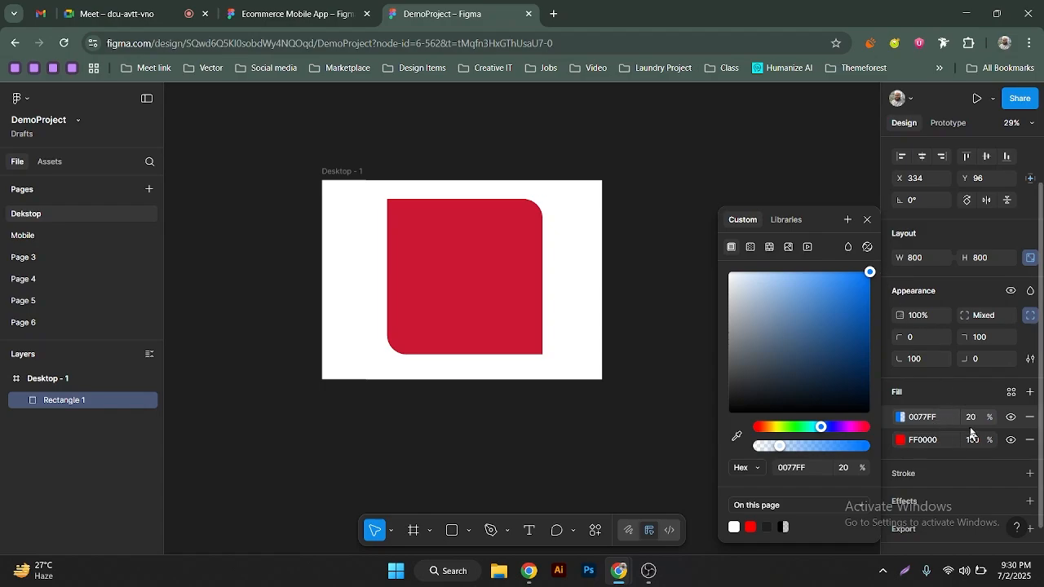
click(975, 419)
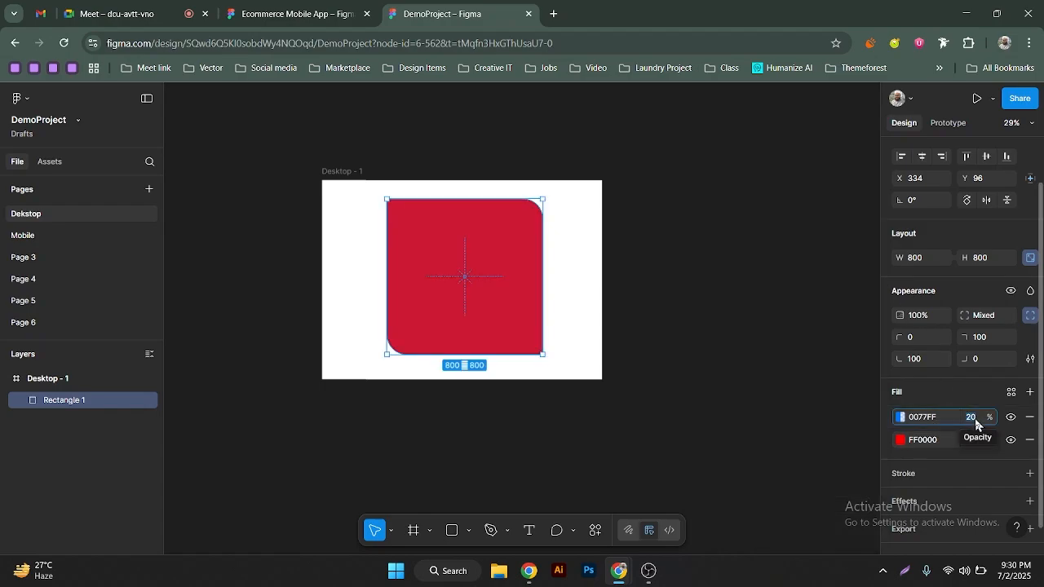
text(50)
key(Return)
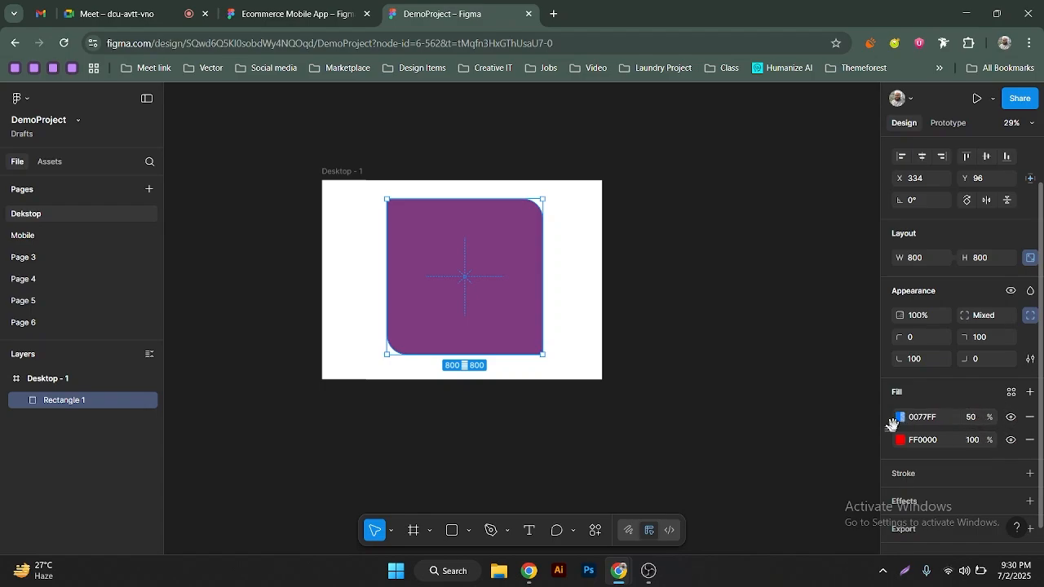
click(1030, 418)
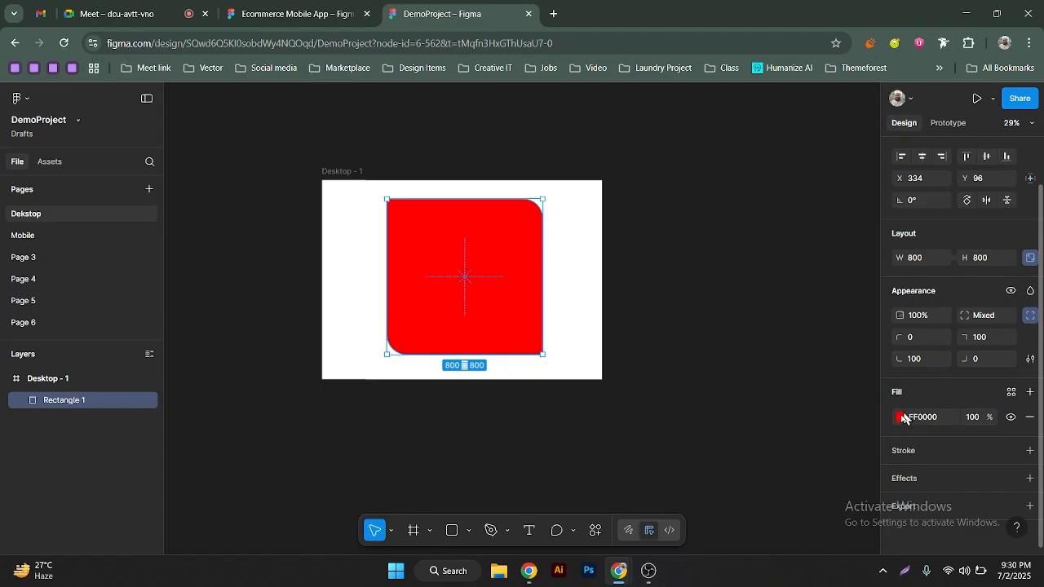
Remove the rectangle's red fill and check the library colors available for its fill
scroll(513, 275, up, 5)
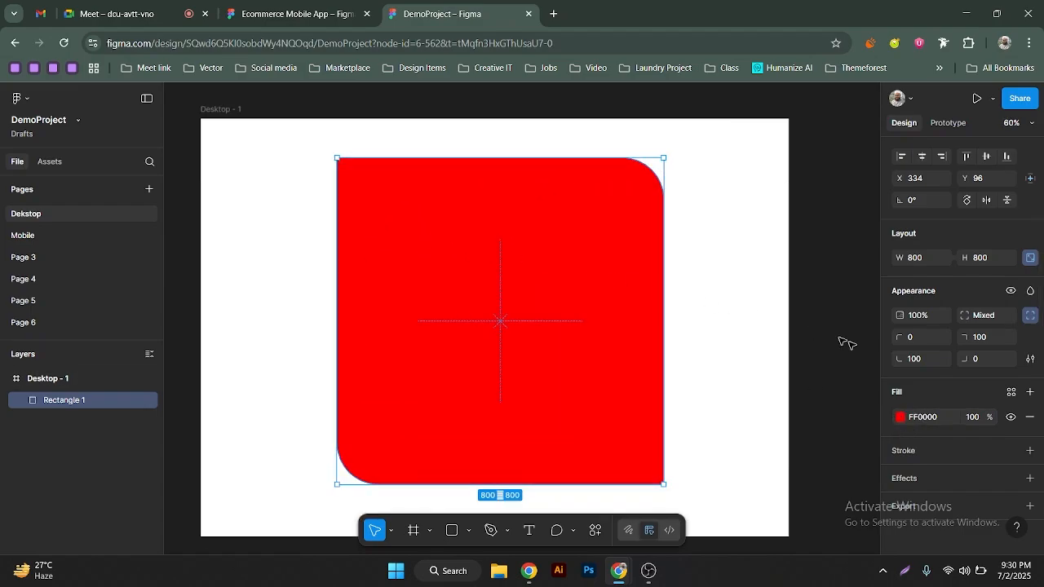
click(1030, 417)
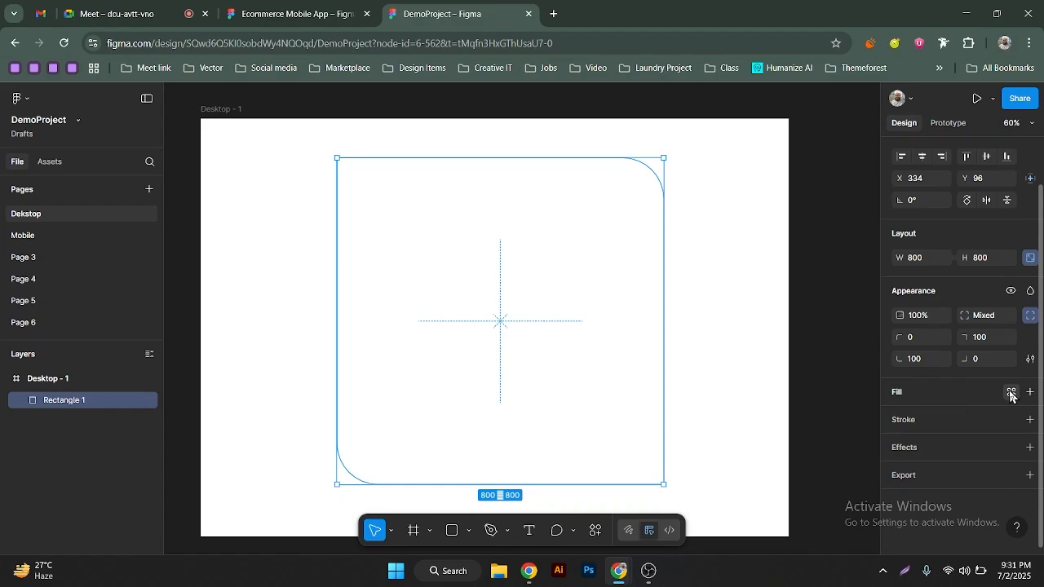
click(1011, 393)
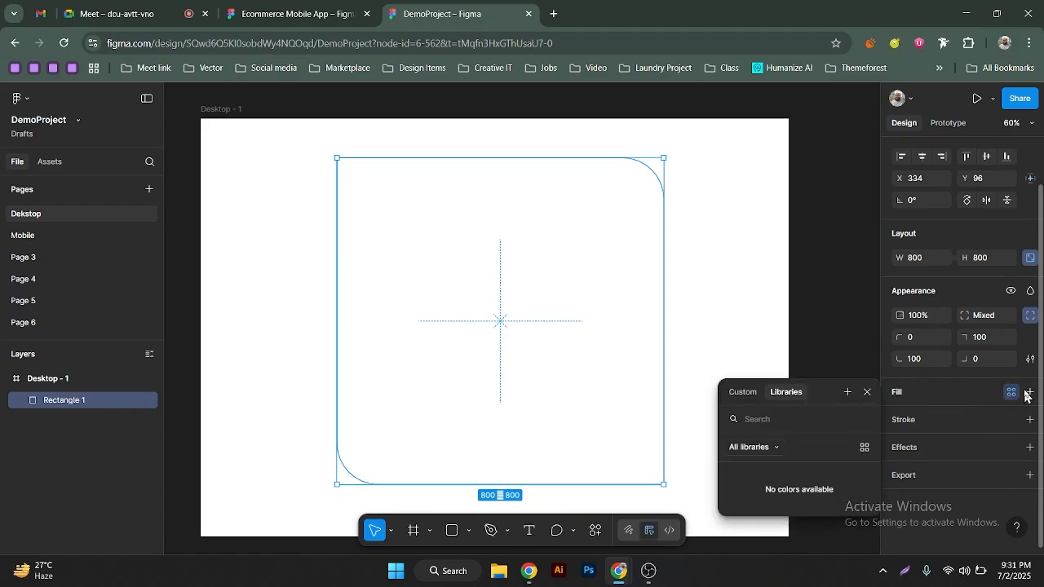
click(868, 392)
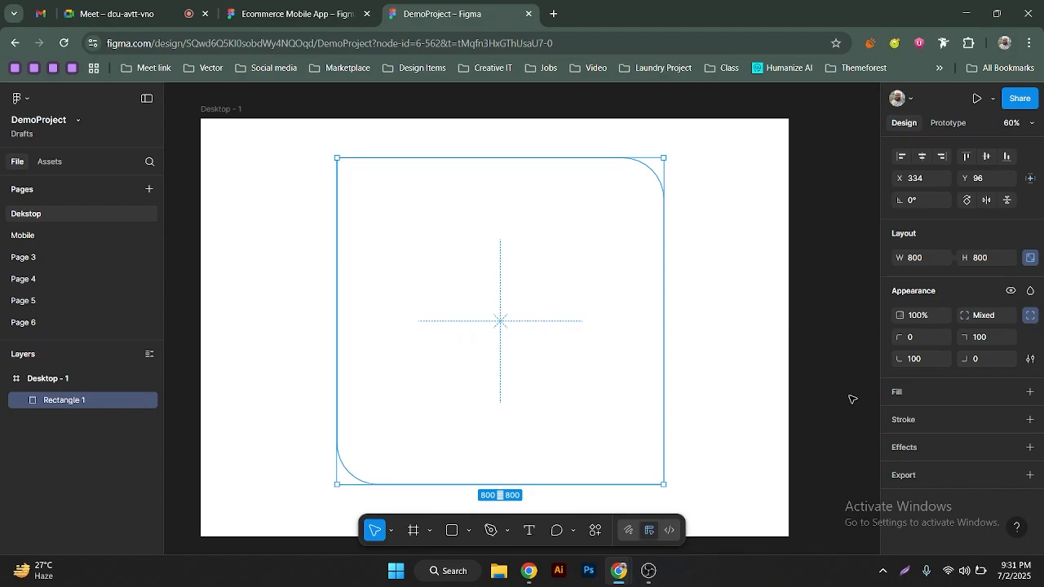
Add a solid red FF0000 fill to the rectangle
click(1031, 392)
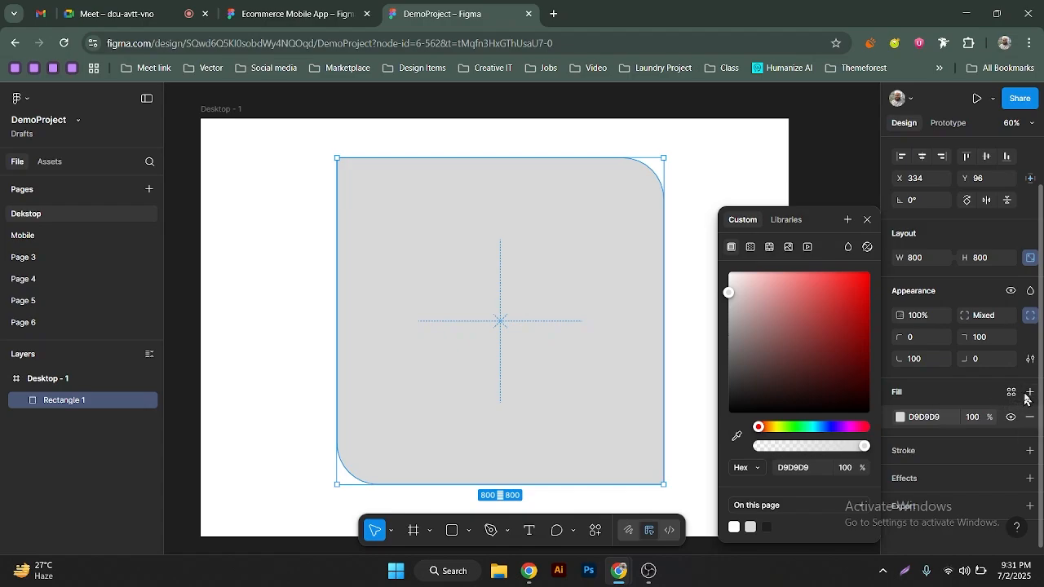
click(844, 337)
drag(861, 311, 893, 260)
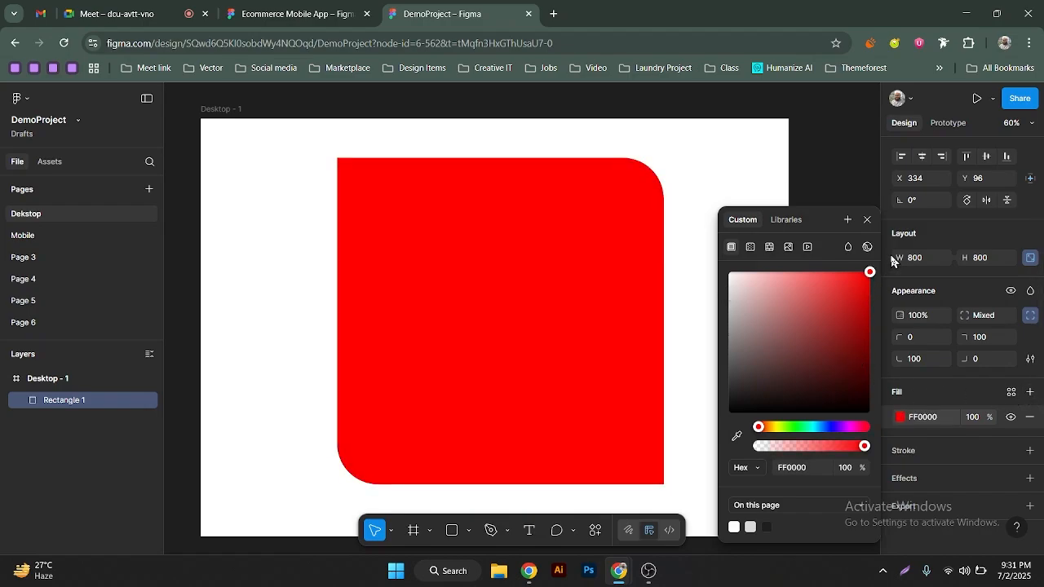
click(37, 399)
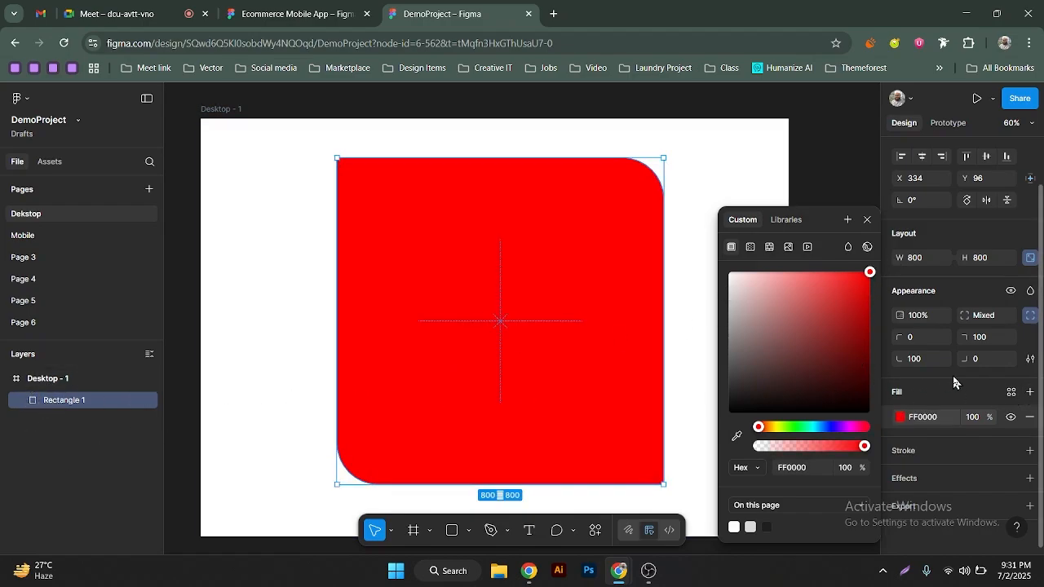
Stack a second D20909 fill with adjusted opacity over the rectangle's red fill, and remove both fills
click(1030, 391)
click(831, 379)
drag(843, 399, 864, 297)
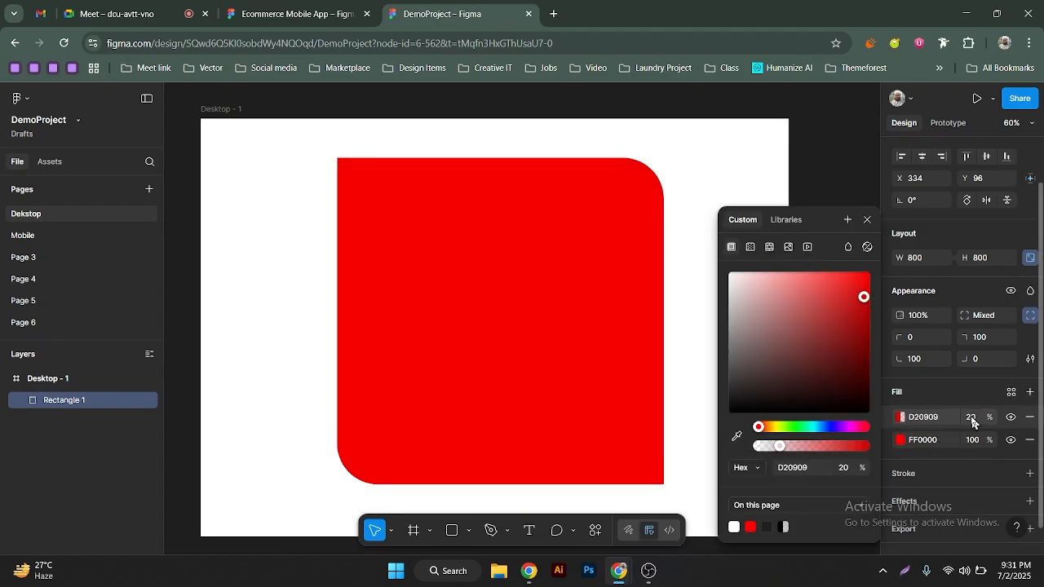
click(972, 417)
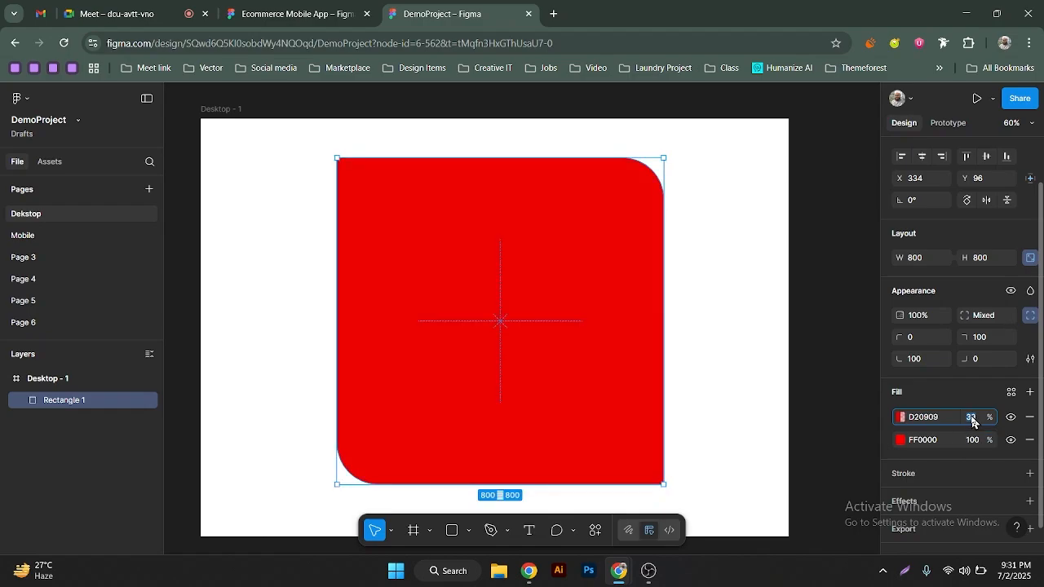
click(1029, 417)
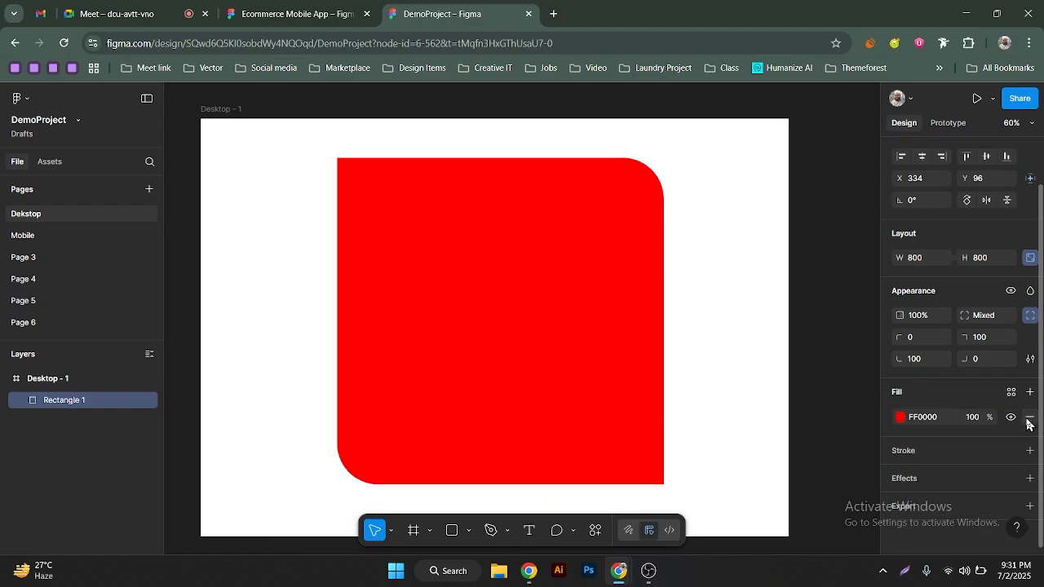
click(1030, 418)
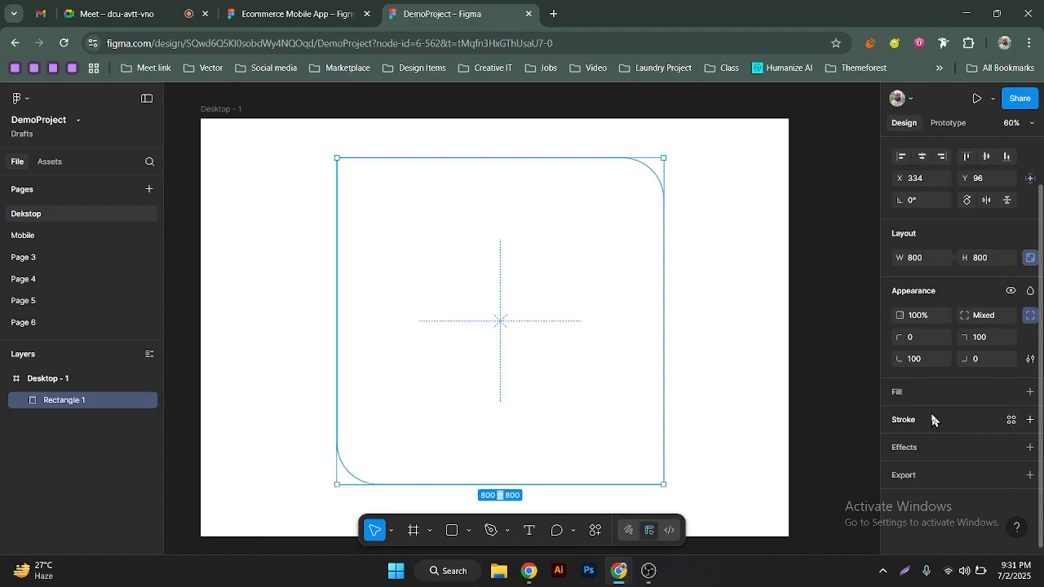
Add a solid black 000000 stroke at 100% opacity to the unfilled rectangle
click(1029, 419)
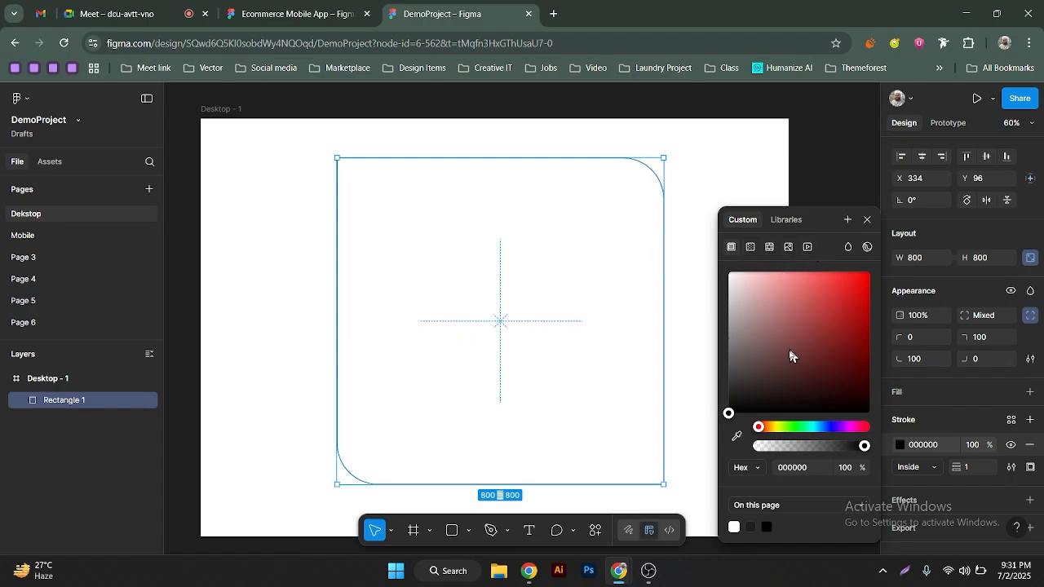
mouse_move(832, 454)
mouse_down()
mouse_move(832, 444)
mouse_move(868, 446)
mouse_up()
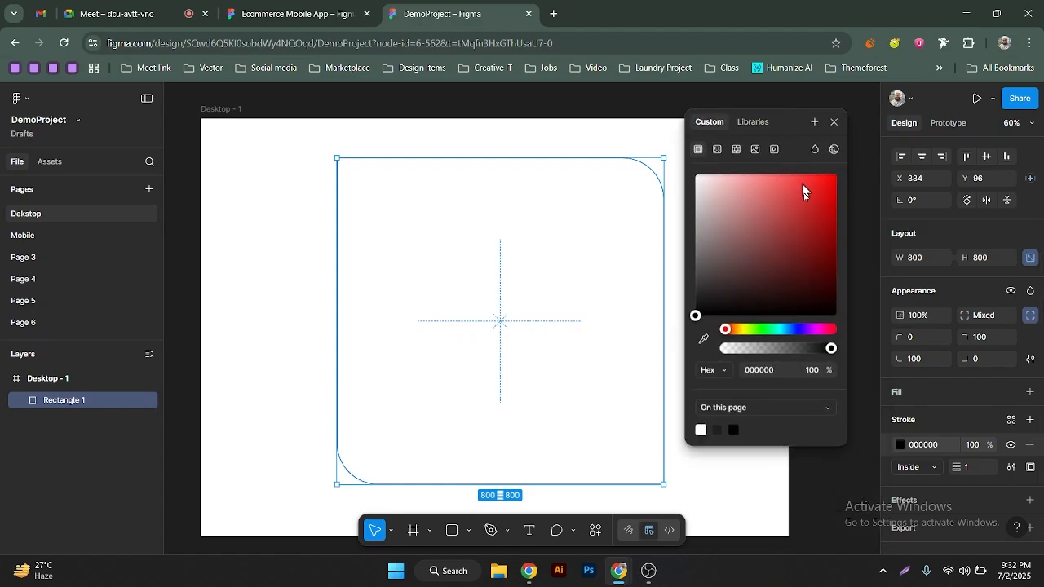
click(764, 417)
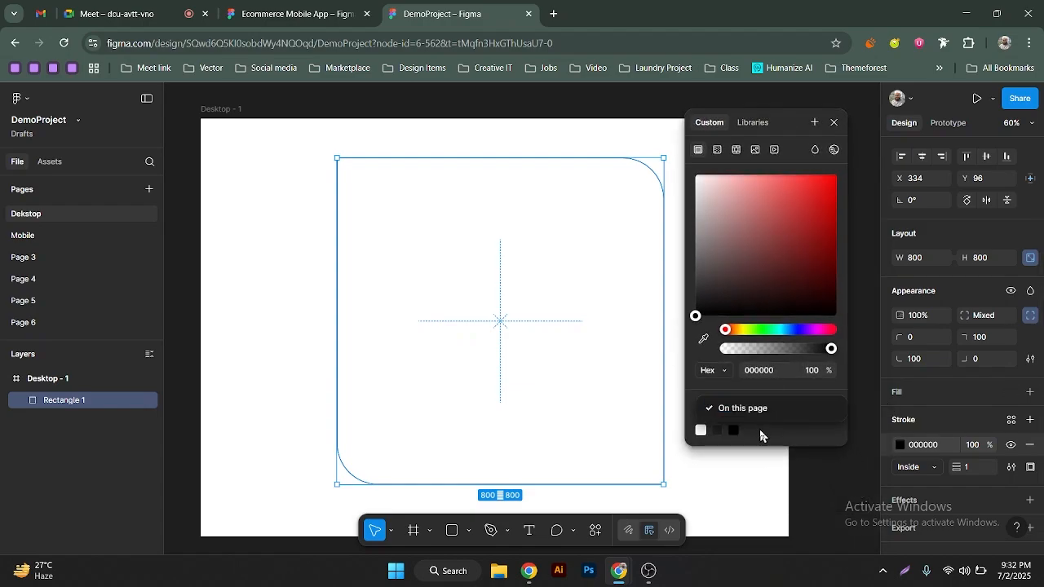
click(757, 433)
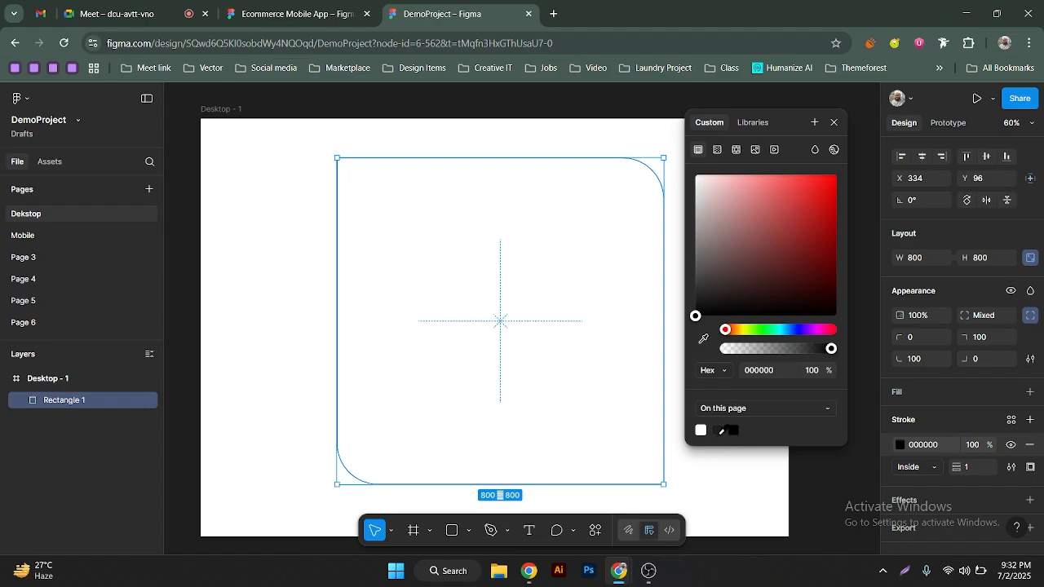
click(833, 123)
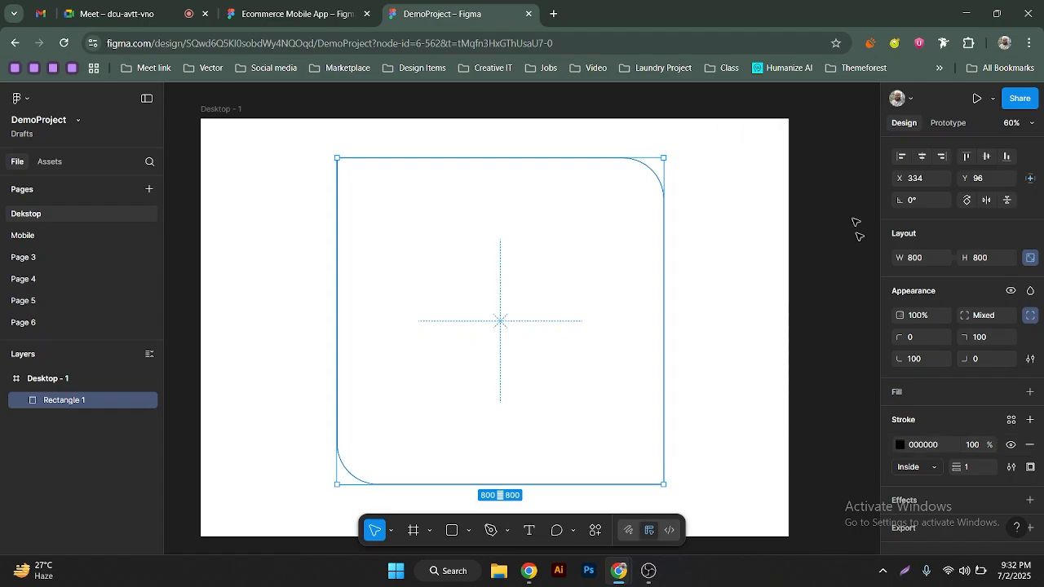
Check the stroke position options and set the rectangle's stroke weight to 50
scroll(971, 416, down, 1)
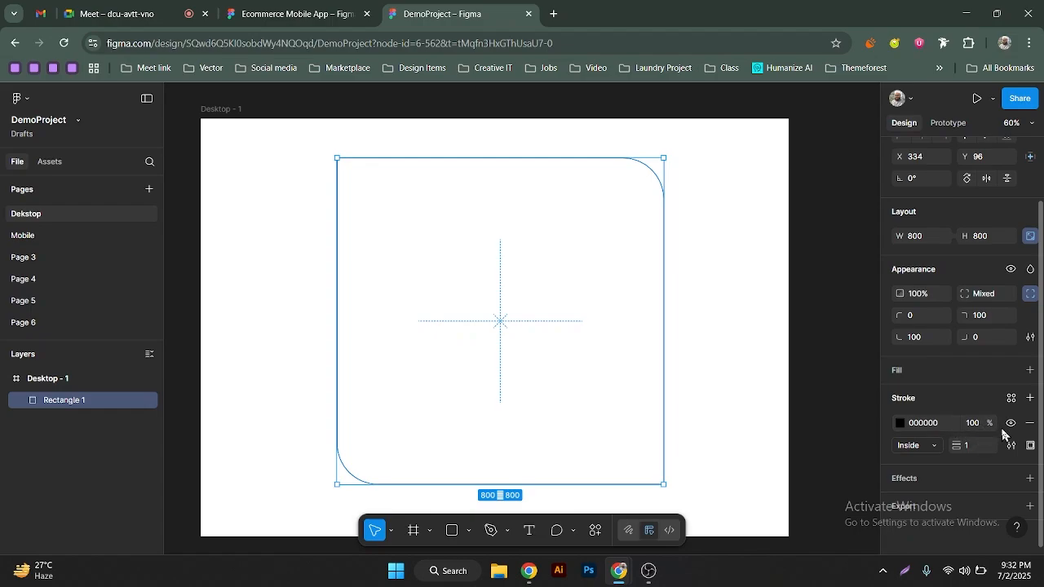
click(914, 447)
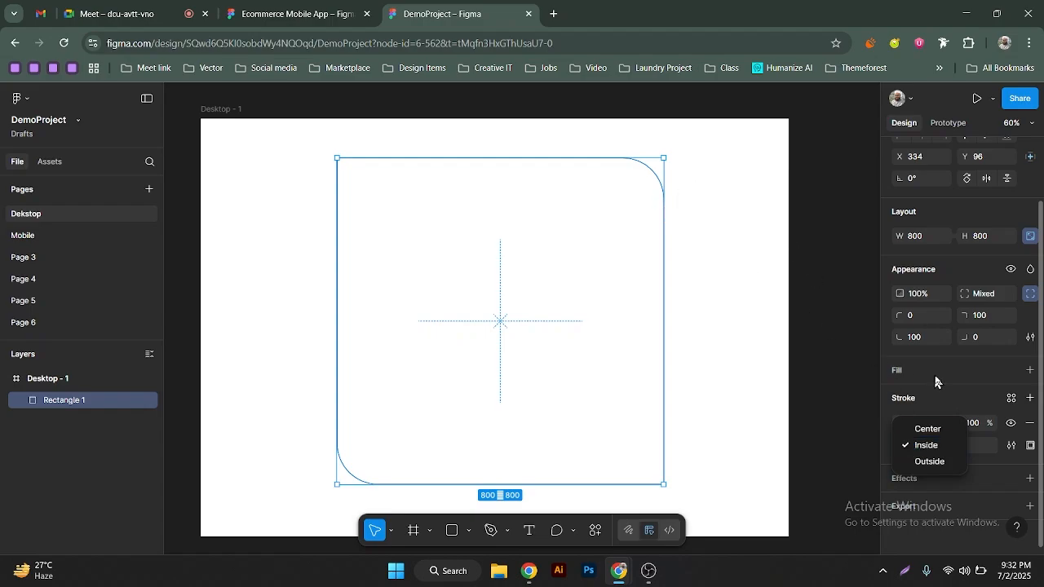
click(973, 400)
click(973, 446)
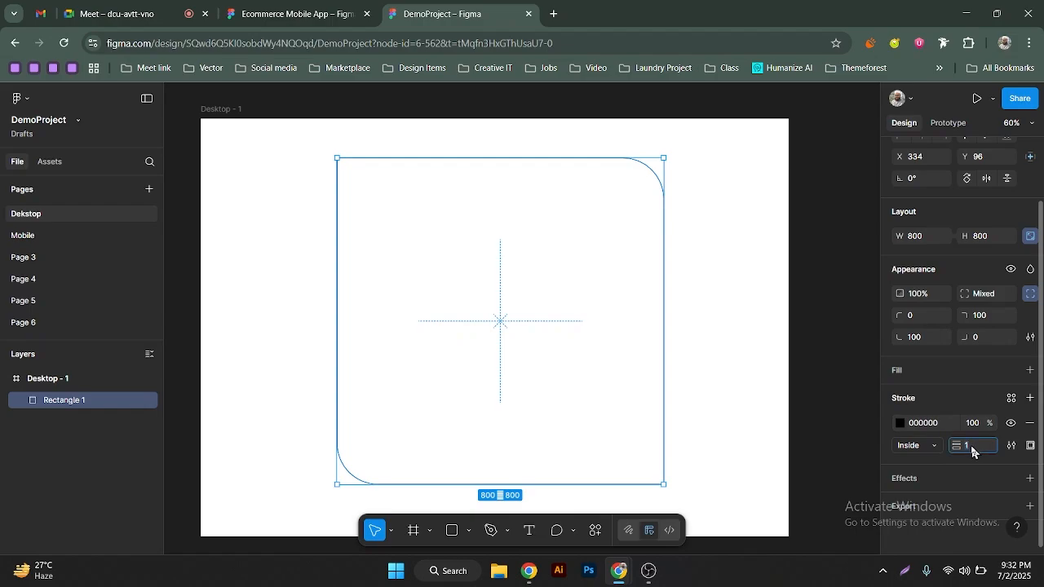
key(Return)
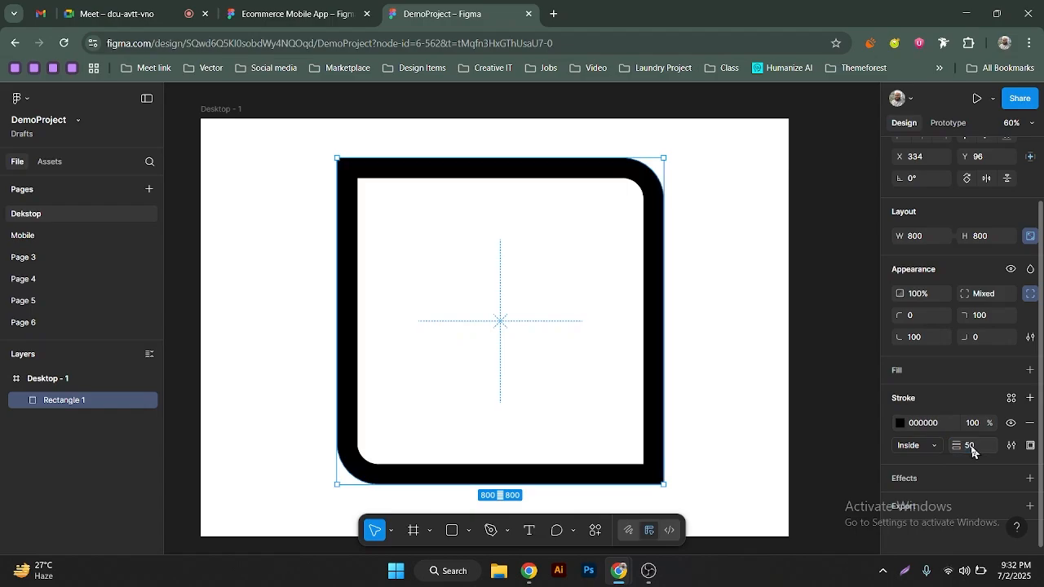
Try the Center position for the rectangle's stroke and set the stroke position to Outside
ctrl+scroll(652, 196, up, 5)
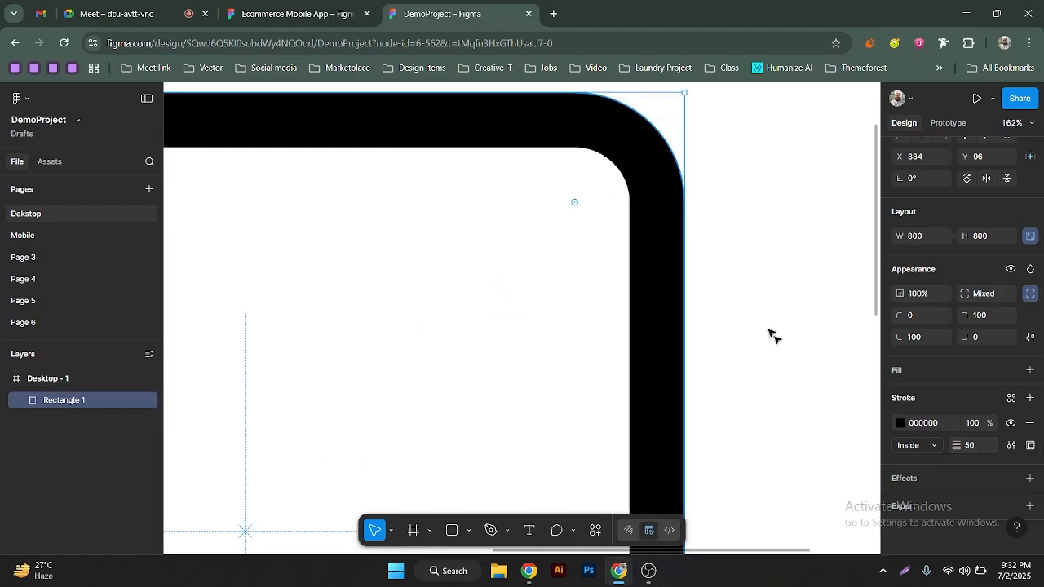
click(923, 449)
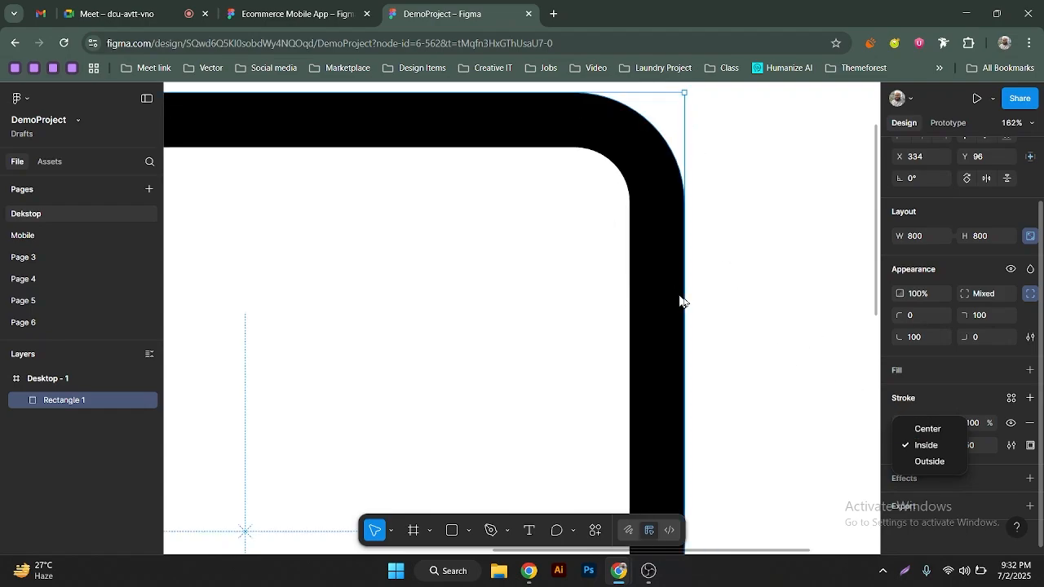
click(918, 428)
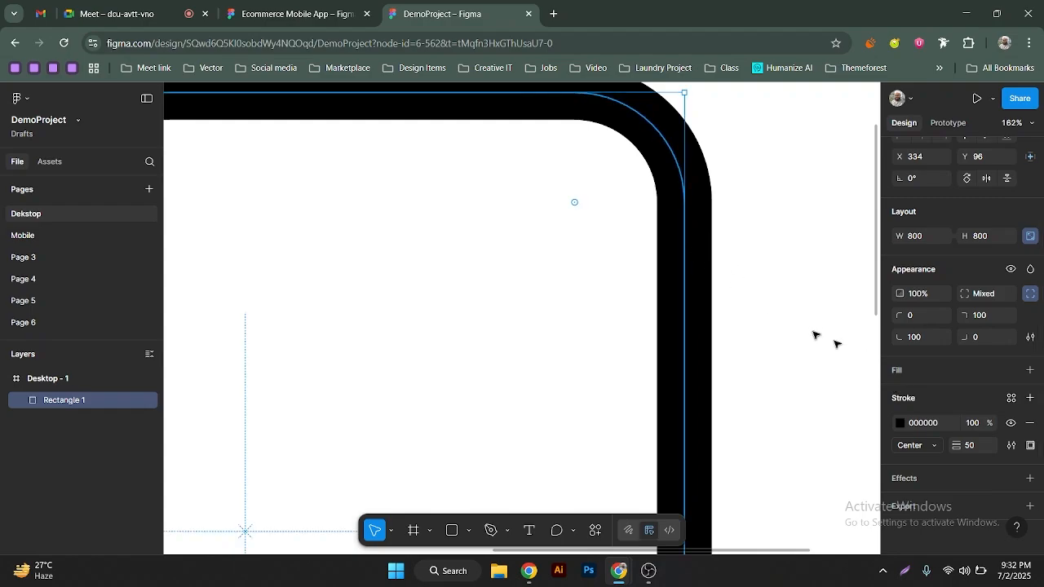
click(930, 448)
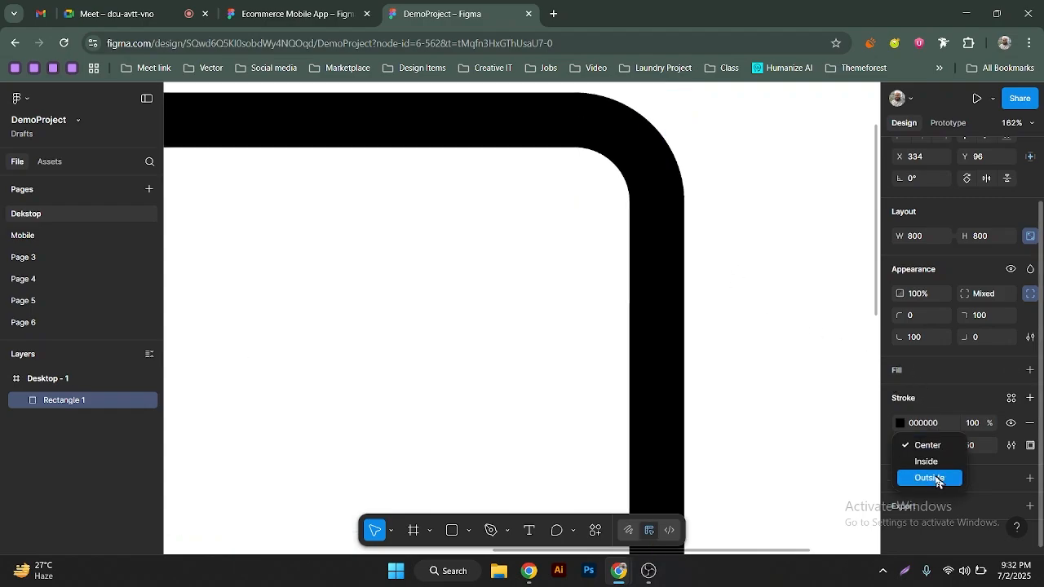
click(931, 478)
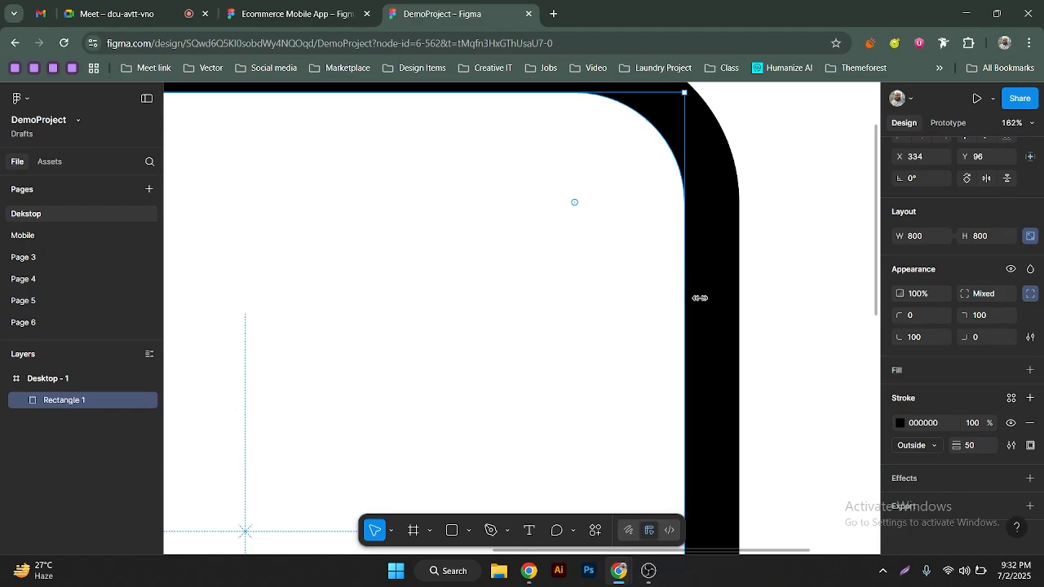
Set the rectangle's stroke weight to 30
scroll(717, 307, down, 3)
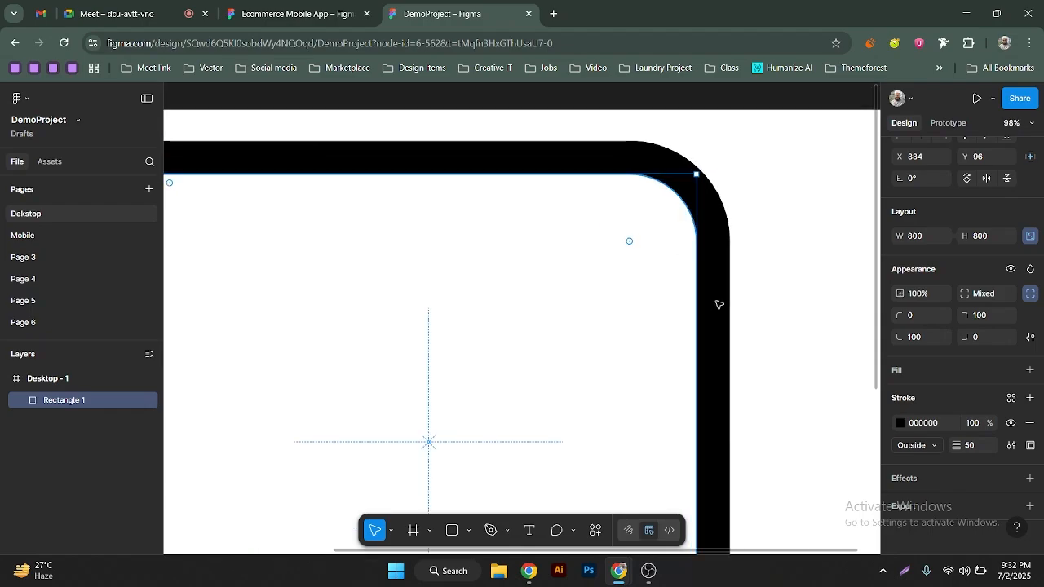
scroll(721, 303, down, 4)
click(970, 447)
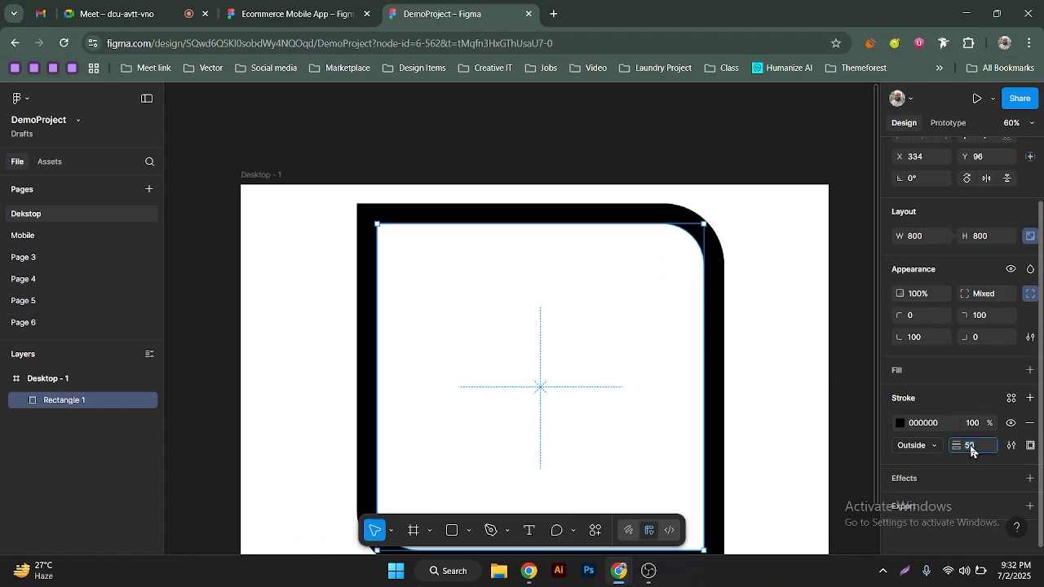
key(Return)
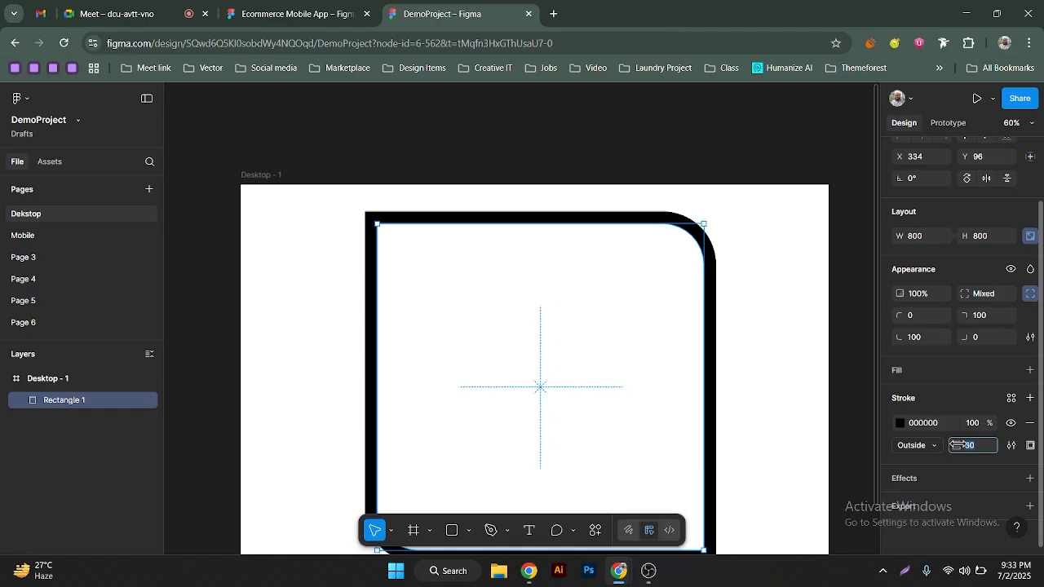
mouse_move(958, 445)
mouse_down()
mouse_move(920, 444)
mouse_move(958, 444)
mouse_up()
Try the Custom dash style on the rectangle's stroke in the advanced stroke settings
click(1011, 446)
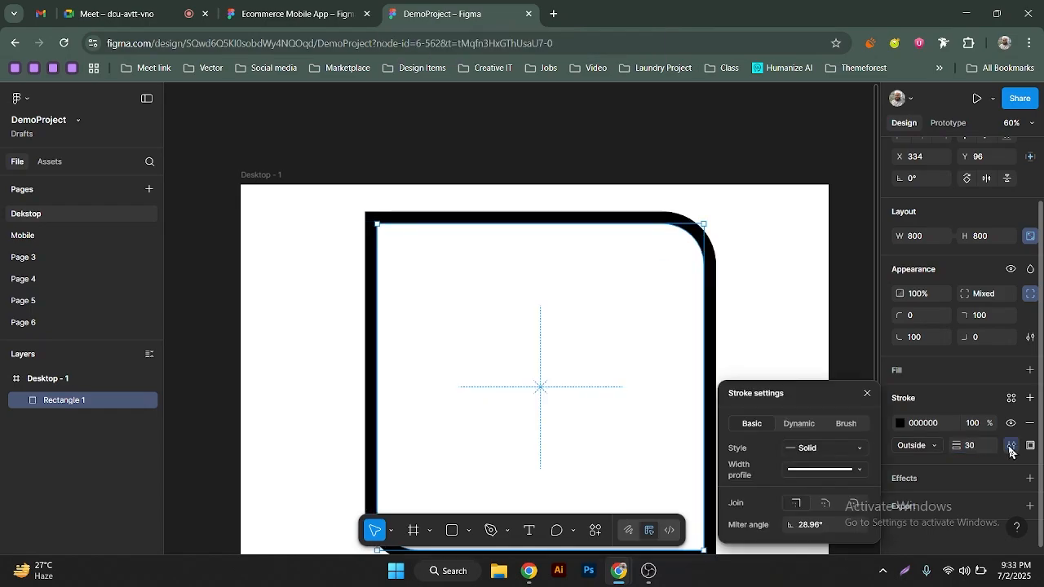
click(850, 453)
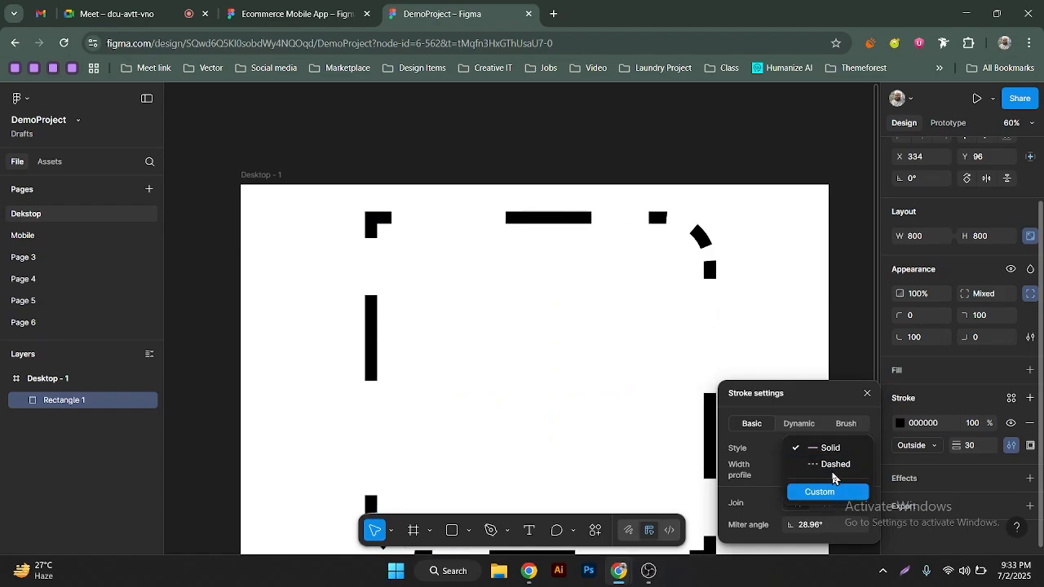
click(838, 492)
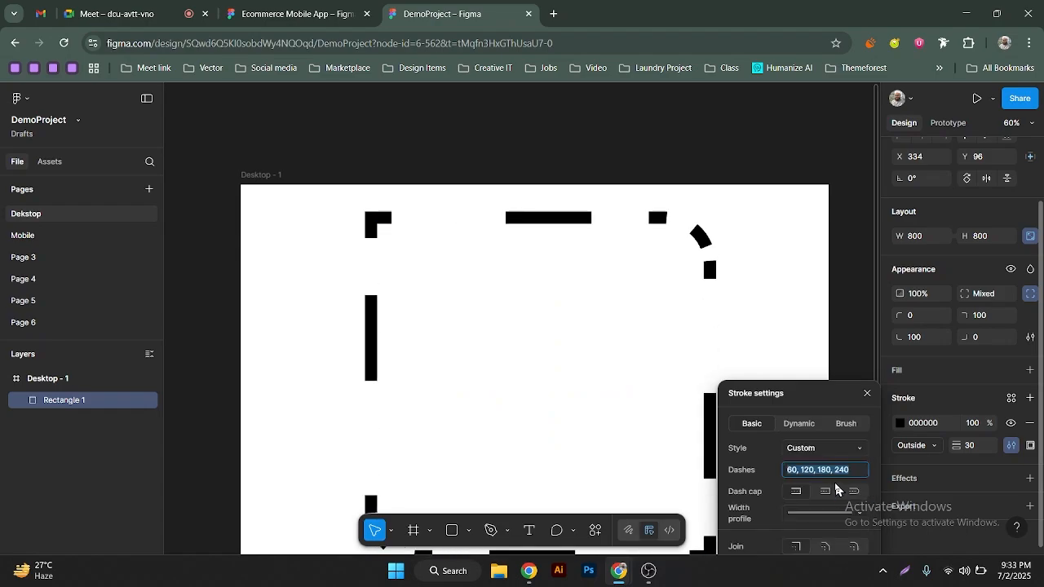
drag(816, 399, 858, 212)
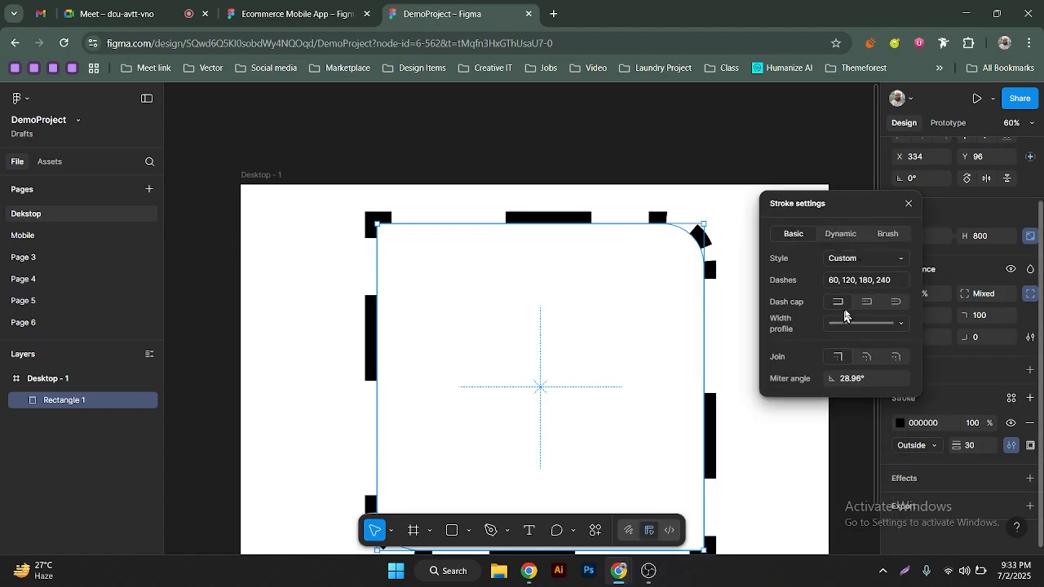
Try the Dynamic and Brush stroke types on the rectangle, and return its stroke to Basic with the Solid style
click(839, 236)
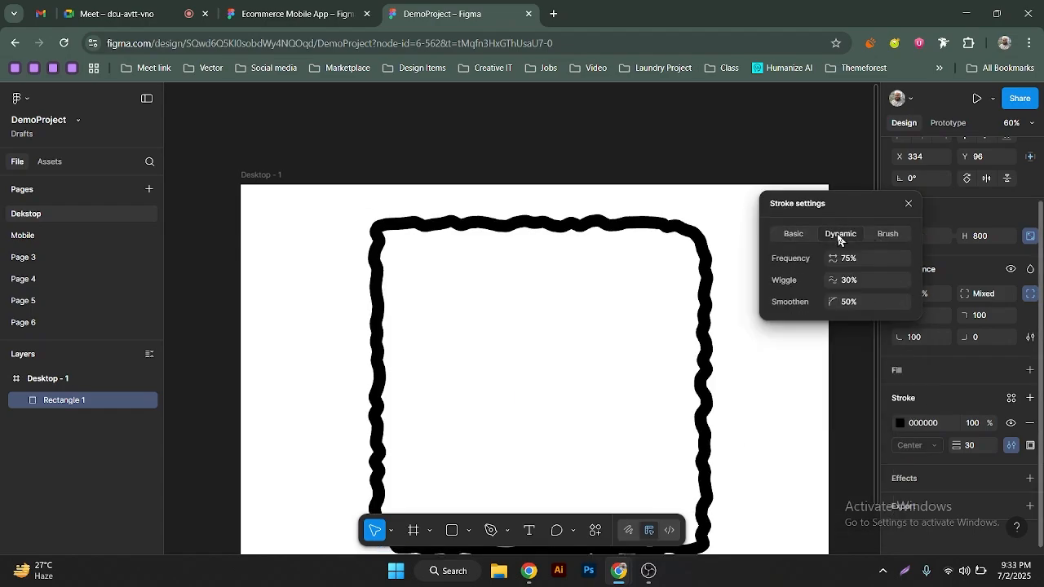
click(888, 237)
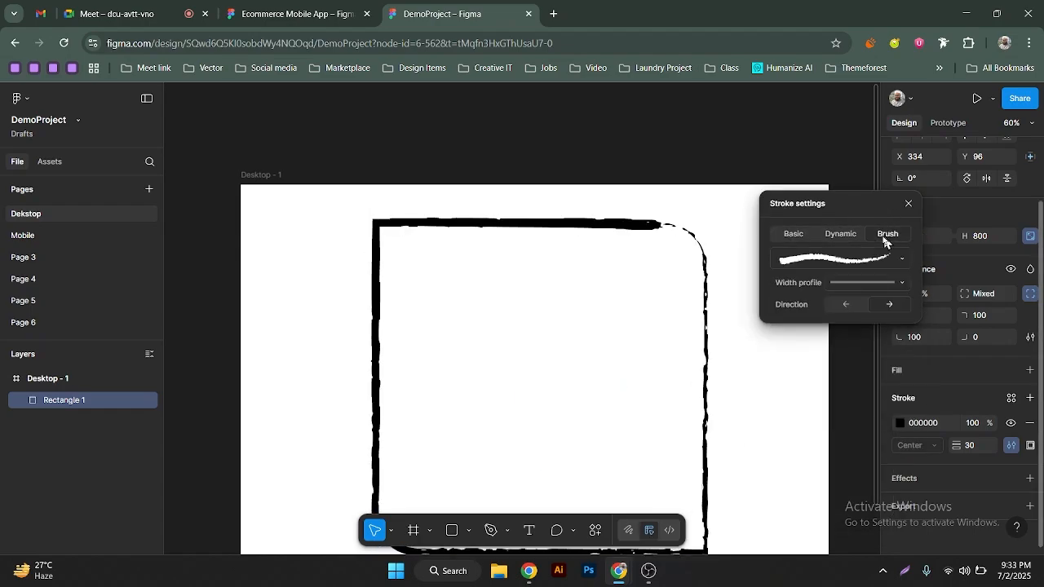
click(796, 237)
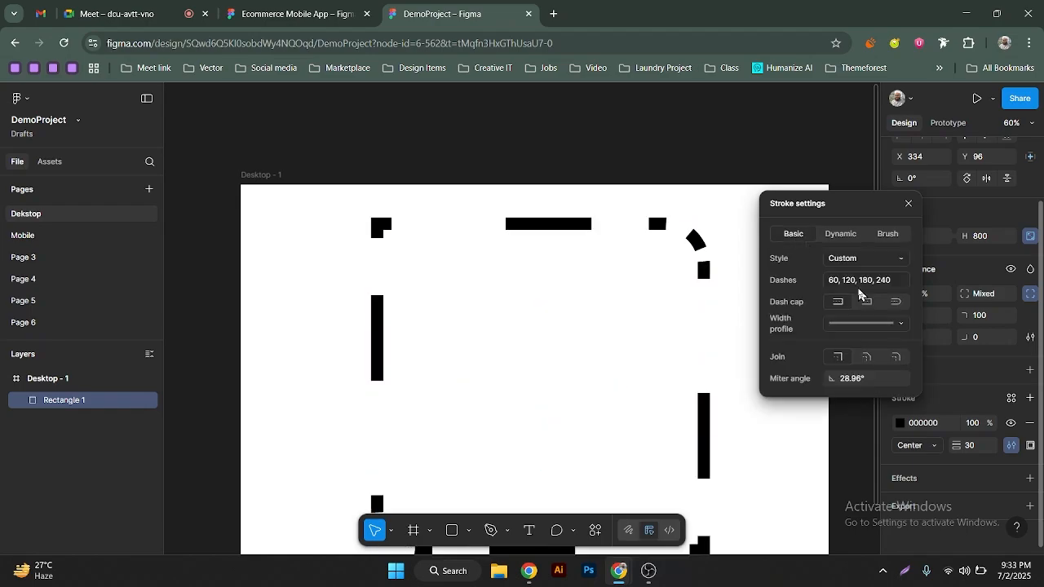
click(838, 284)
click(855, 260)
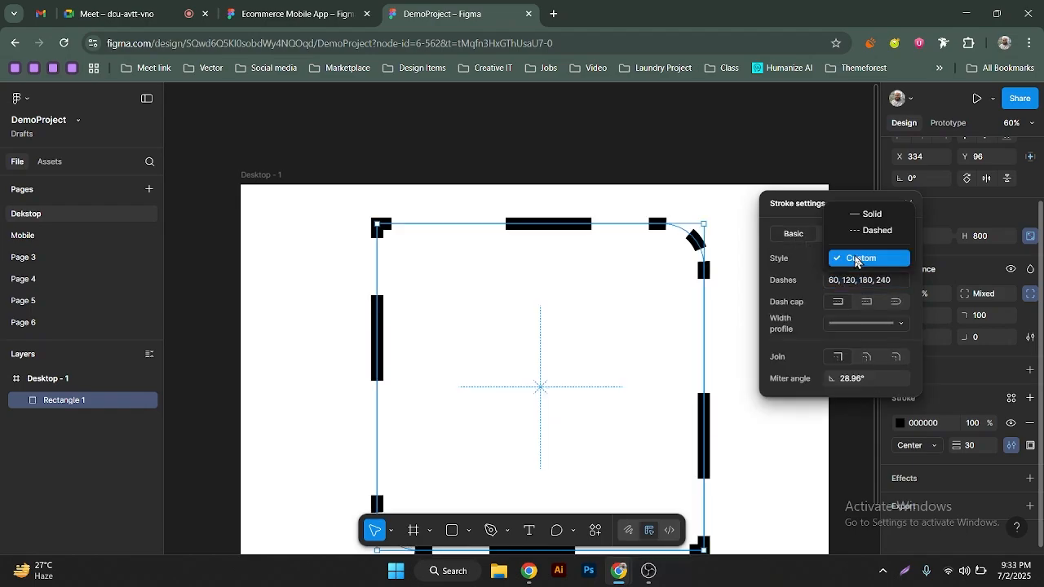
click(868, 215)
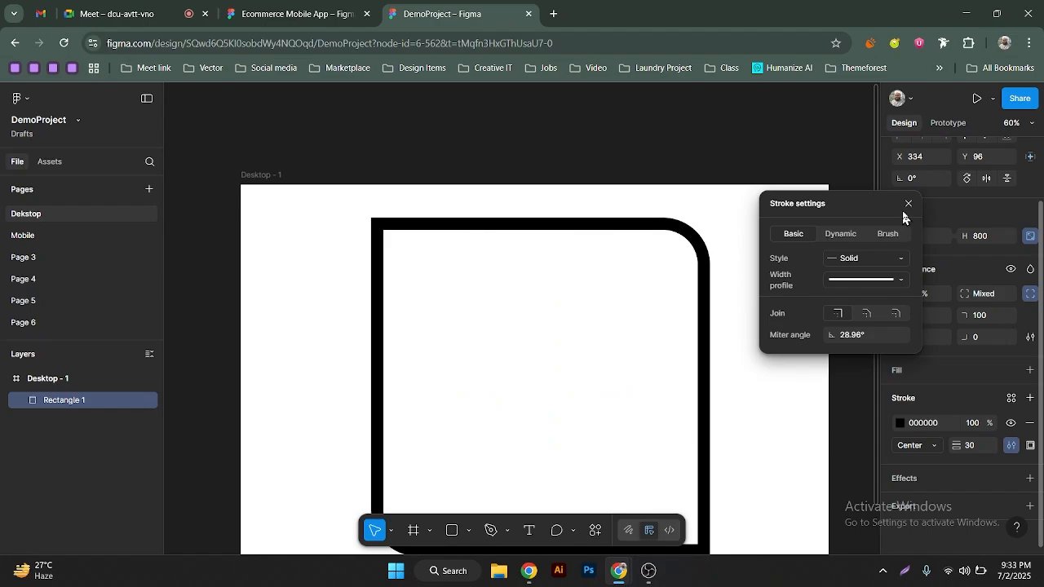
Check the options for which sides of the rectangle the stroke covers
click(1011, 447)
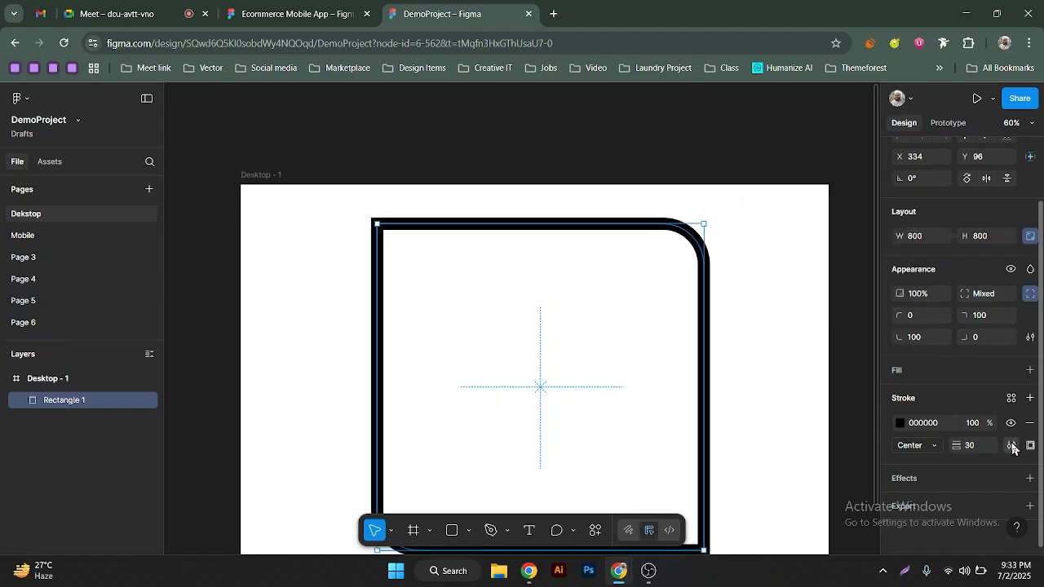
click(1012, 447)
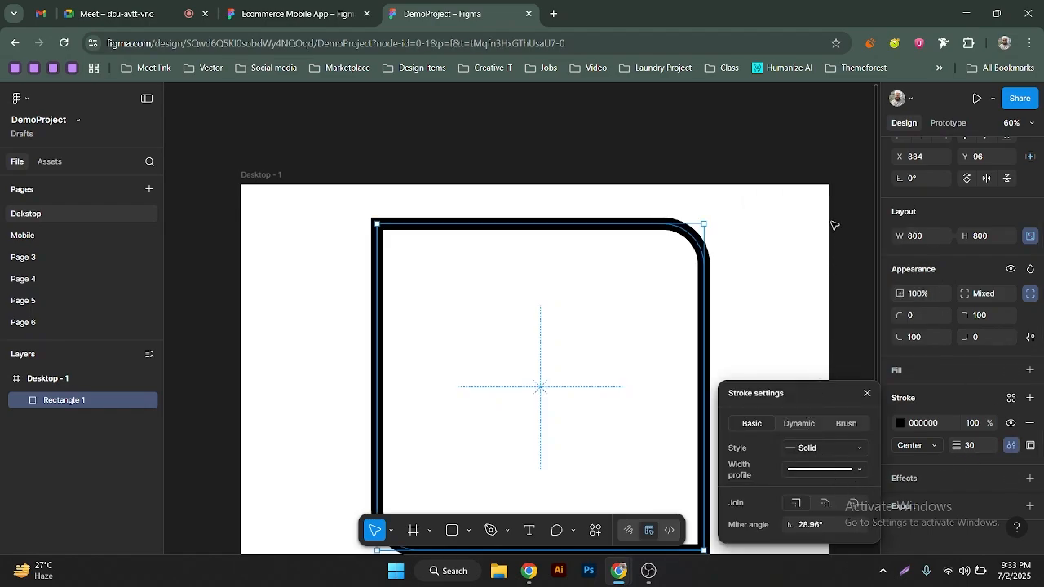
click(834, 272)
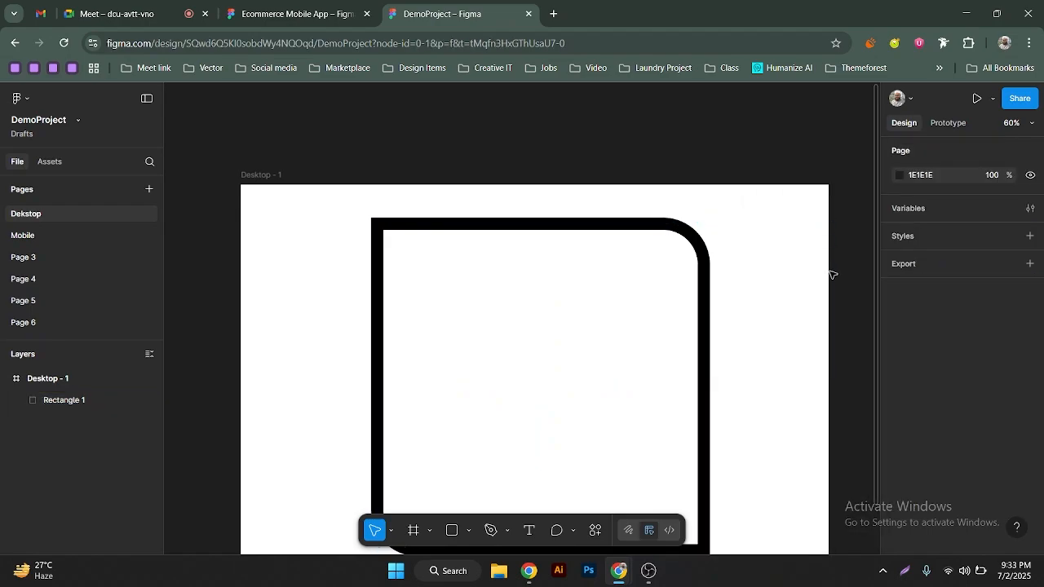
click(699, 245)
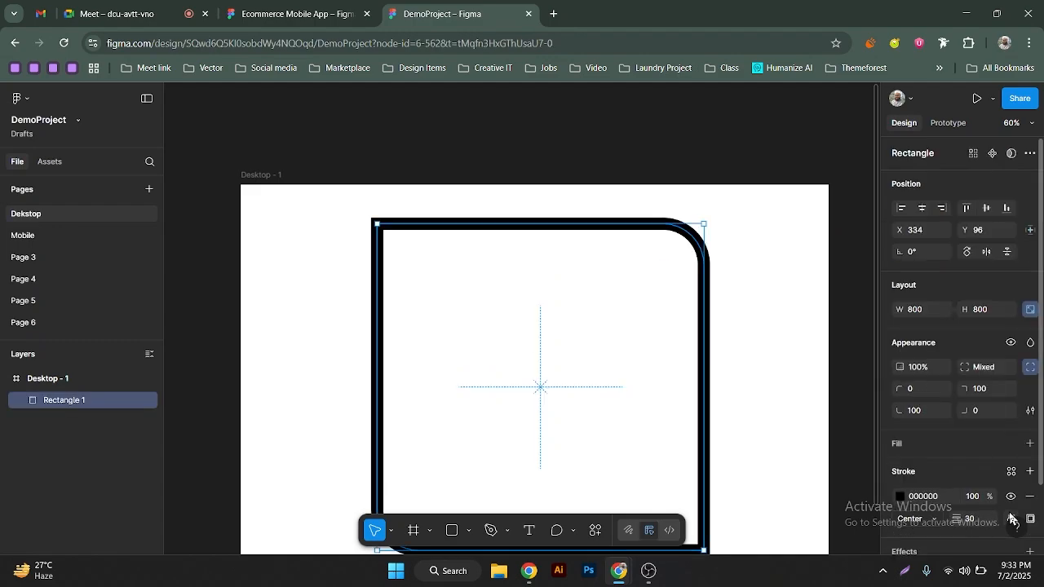
scroll(1011, 514, down, 1)
click(1029, 446)
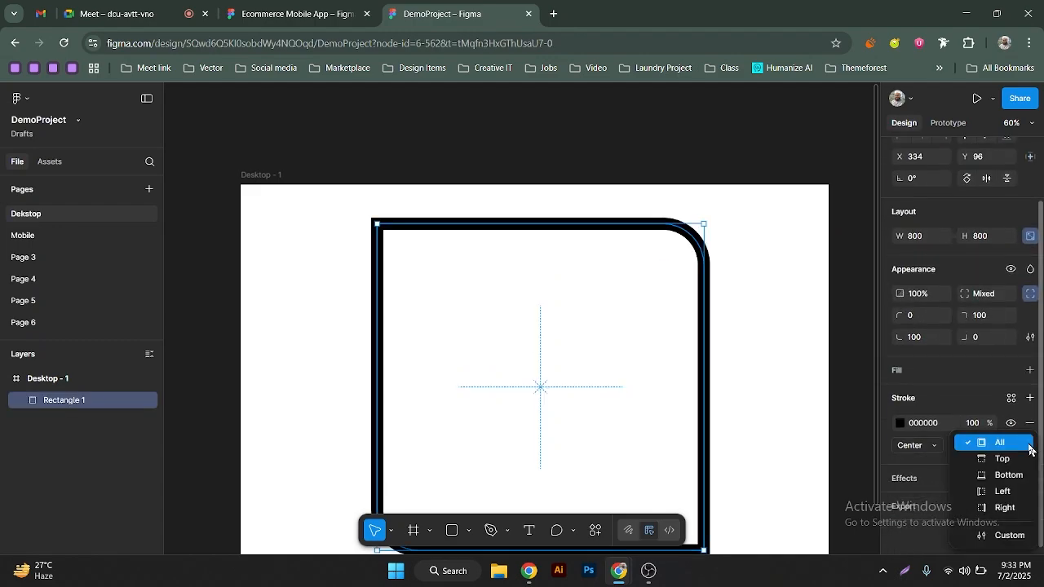
click(910, 473)
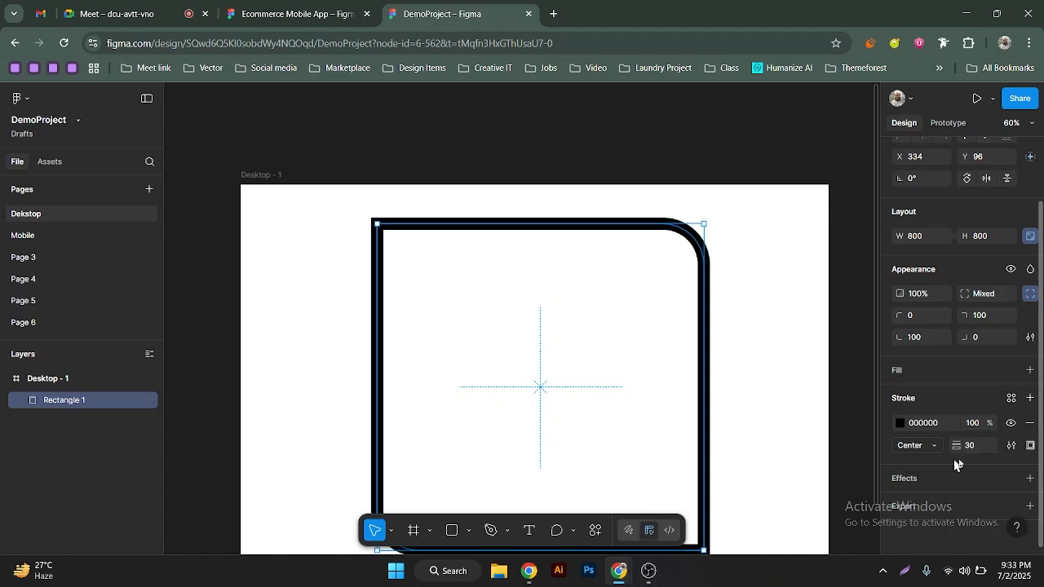
Preview the width profiles for the rectangle's stroke without applying one, and deselect the rectangle
click(1011, 445)
mouse_move(828, 398)
mouse_down()
mouse_move(818, 321)
mouse_move(837, 224)
mouse_up()
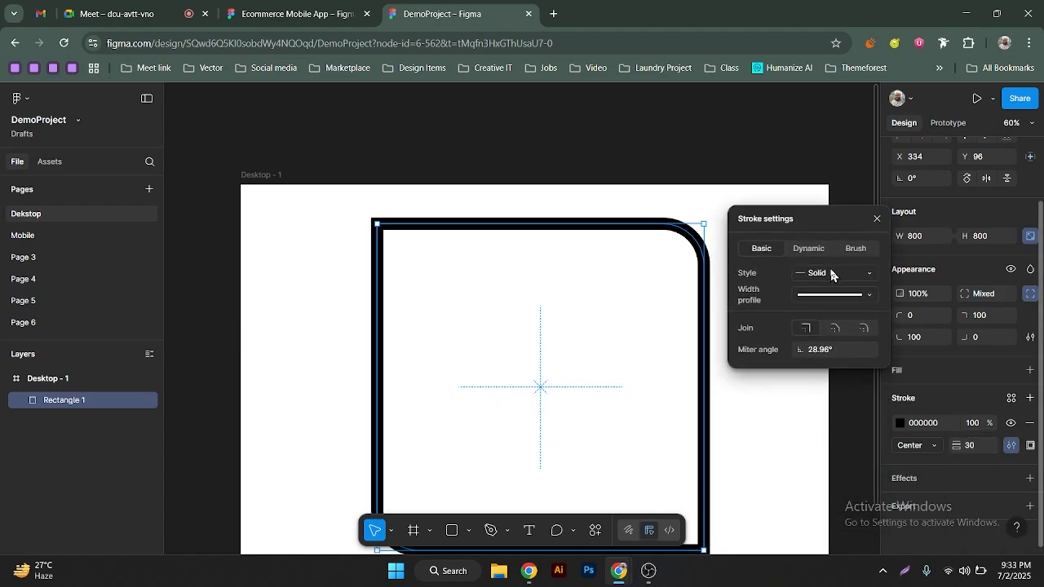
click(837, 298)
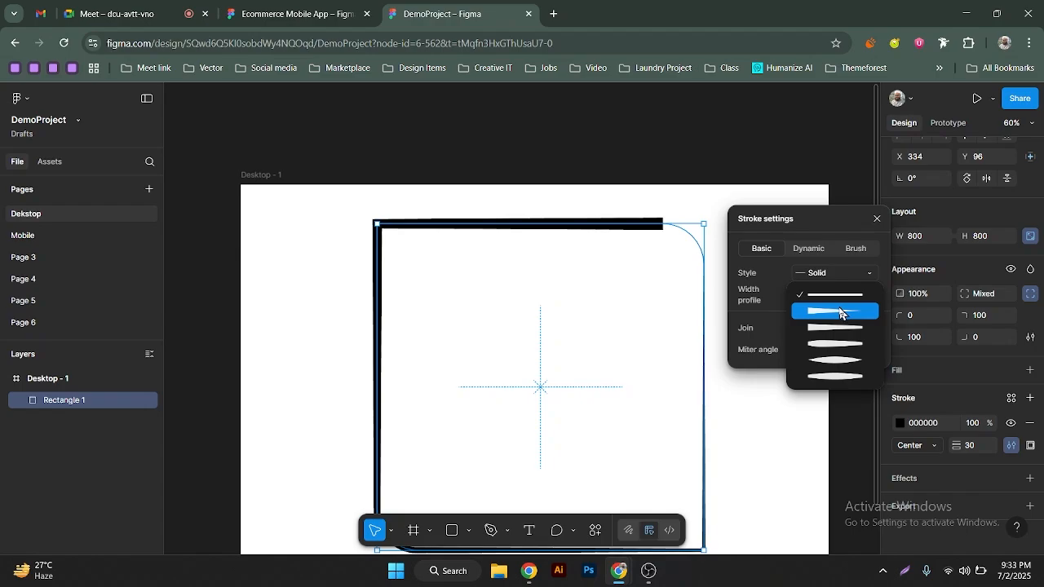
scroll(563, 222, down, 2)
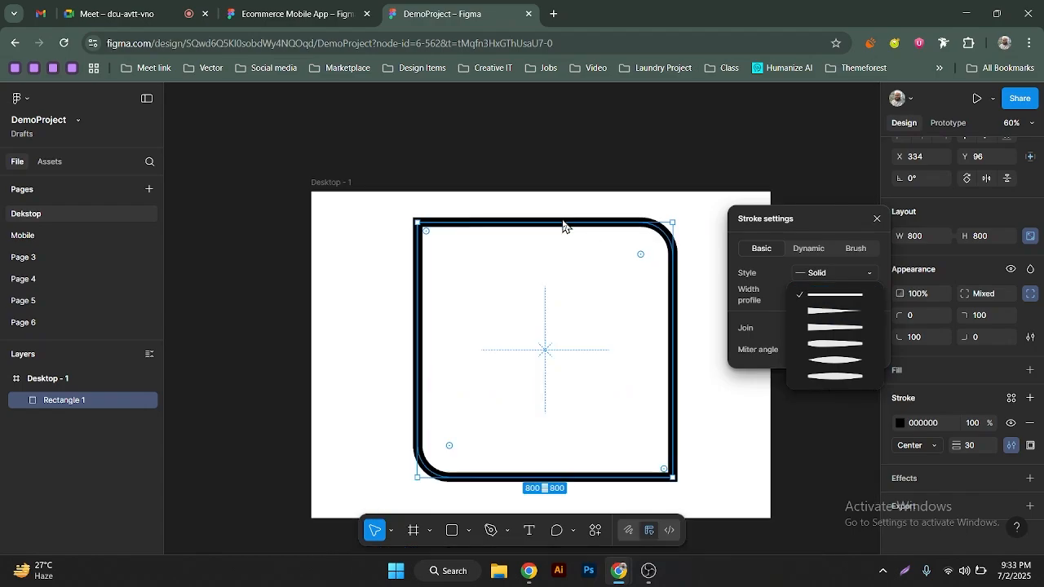
click(515, 151)
right_click(514, 150)
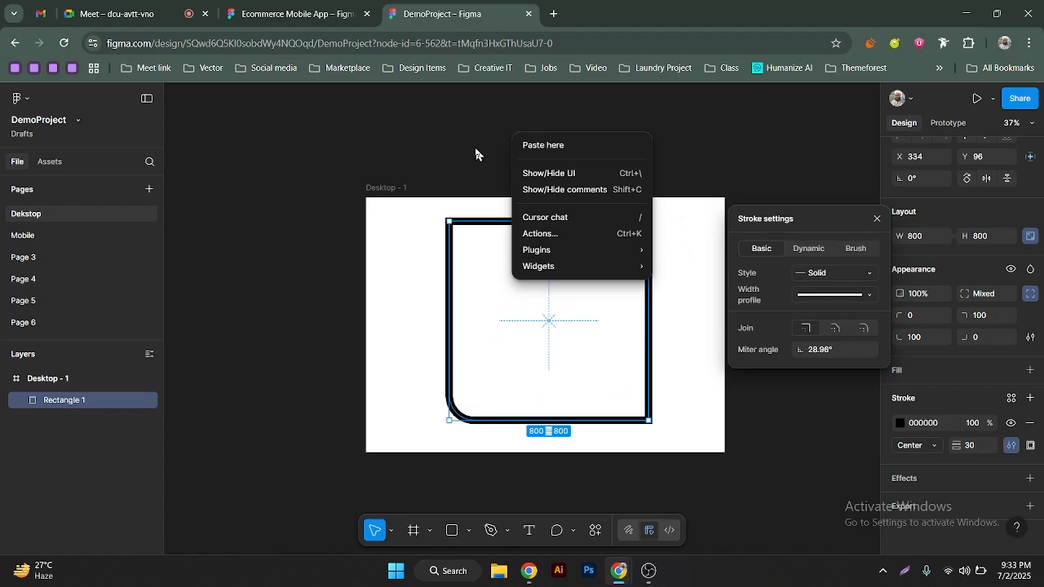
click(478, 153)
click(478, 153)
drag(518, 177, 461, 145)
scroll(450, 175, up, 4)
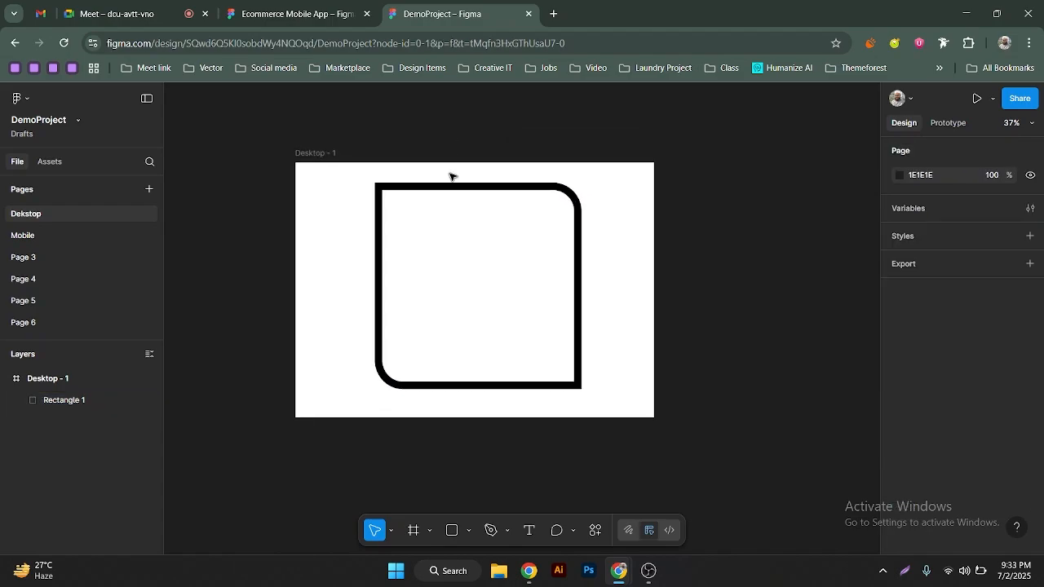
scroll(454, 176, down, 1)
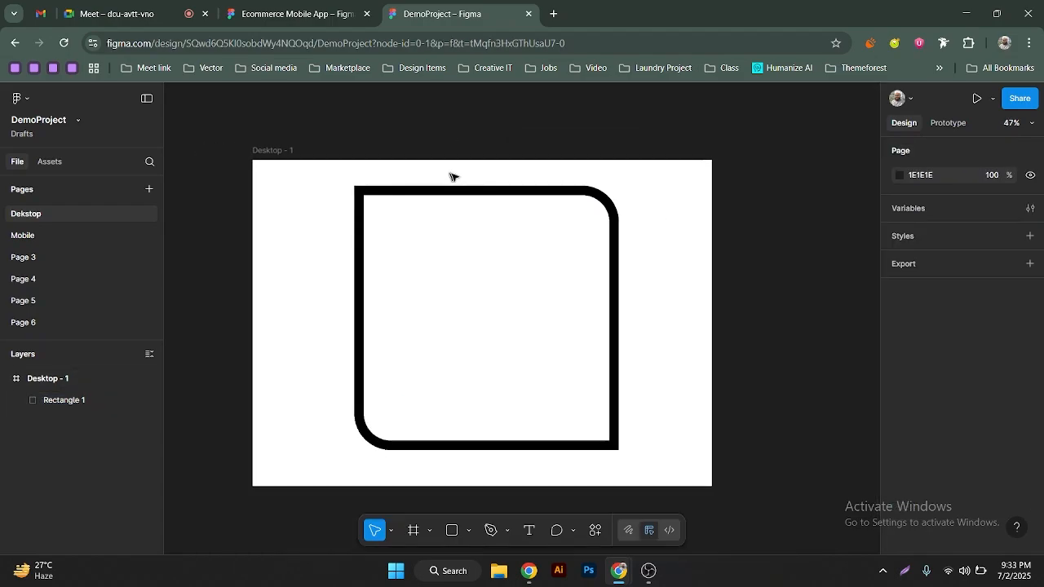
Shrink the rectangle to about 582 by 582 and move it out of the Desktop - 1 frame to its right
click(617, 262)
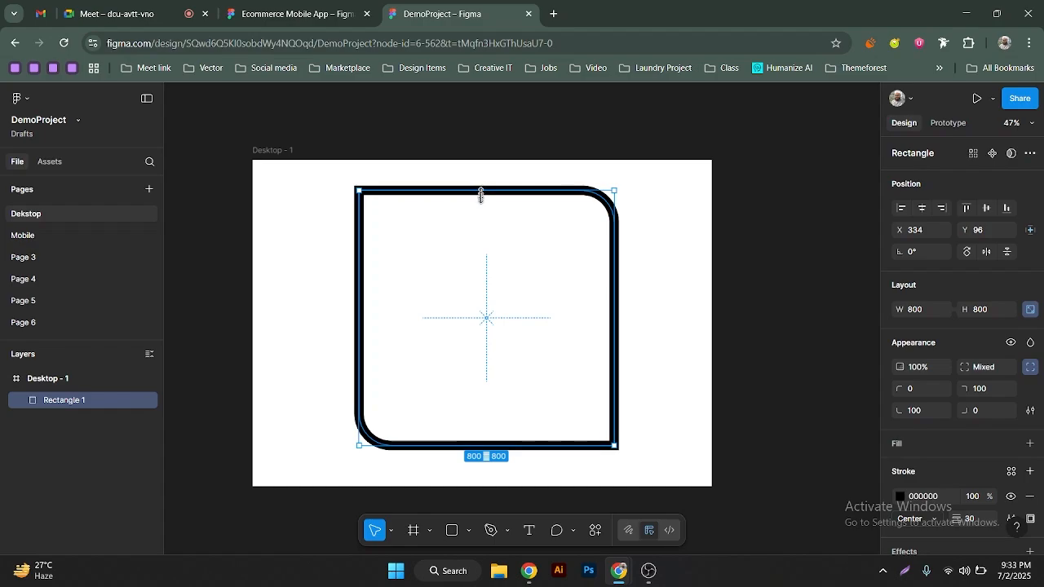
drag(482, 191, 483, 261)
drag(486, 338, 826, 289)
Draw a horizontal line about 610 long inside the Desktop - 1 frame and set its stroke weight to 30
click(469, 531)
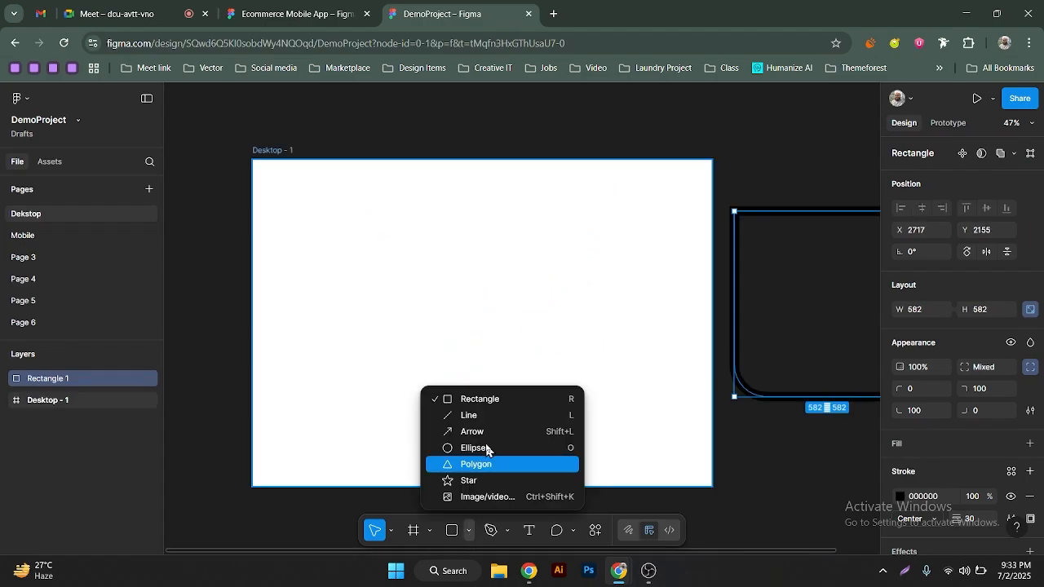
click(488, 416)
mouse_move(375, 289)
mouse_down()
mouse_move(492, 277)
mouse_move(569, 280)
mouse_move(570, 289)
mouse_up()
scroll(568, 310, up, 3)
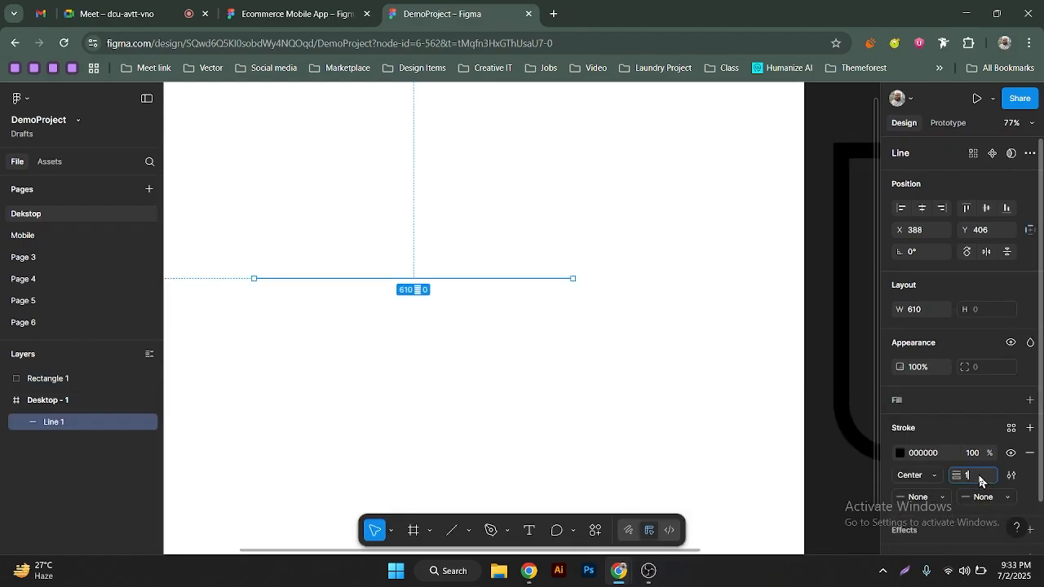
key(Return)
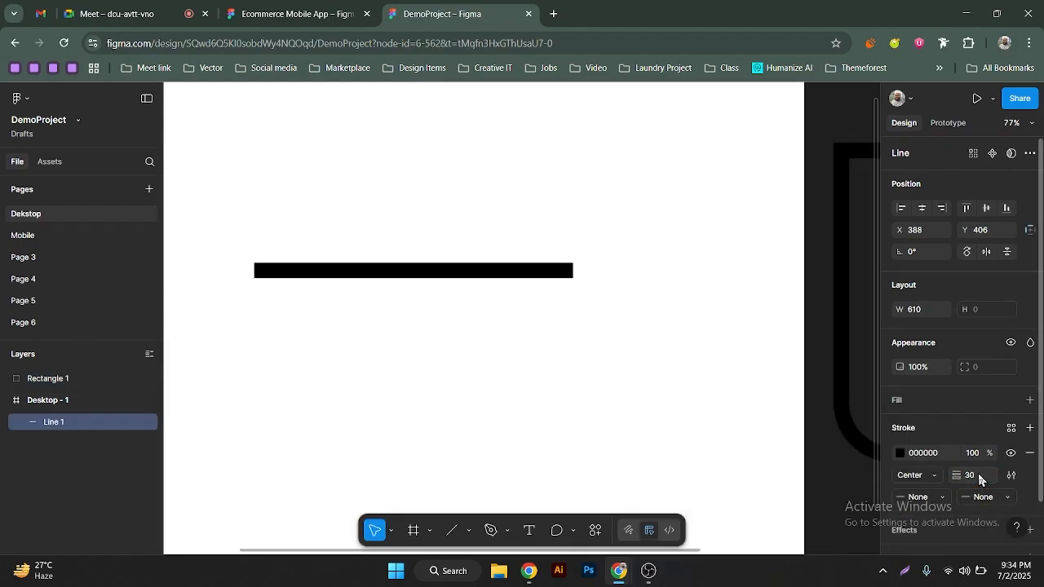
Apply the width profile that tapers to a point at both ends to the line's stroke
click(1011, 474)
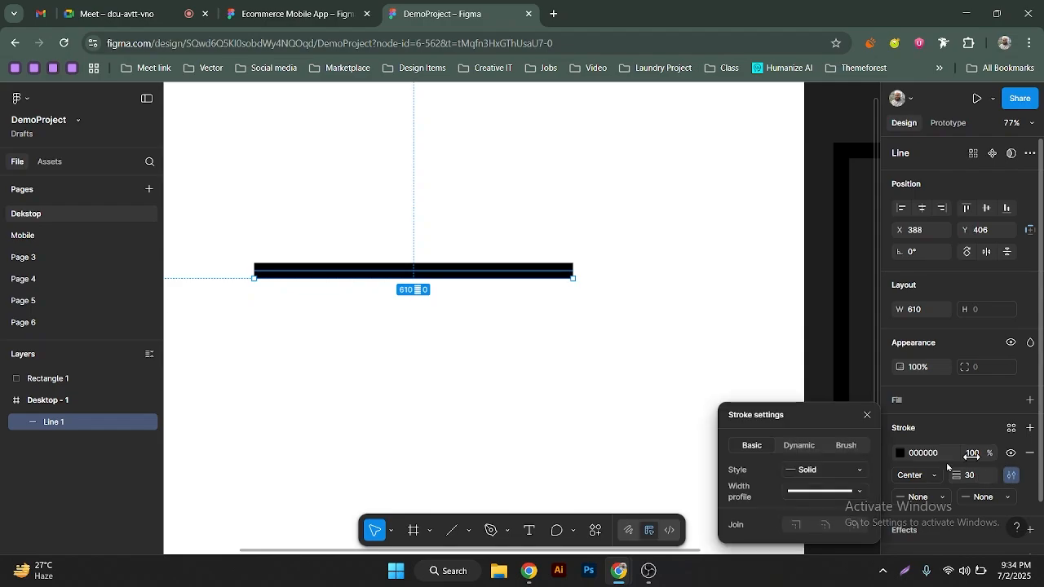
drag(812, 414, 796, 247)
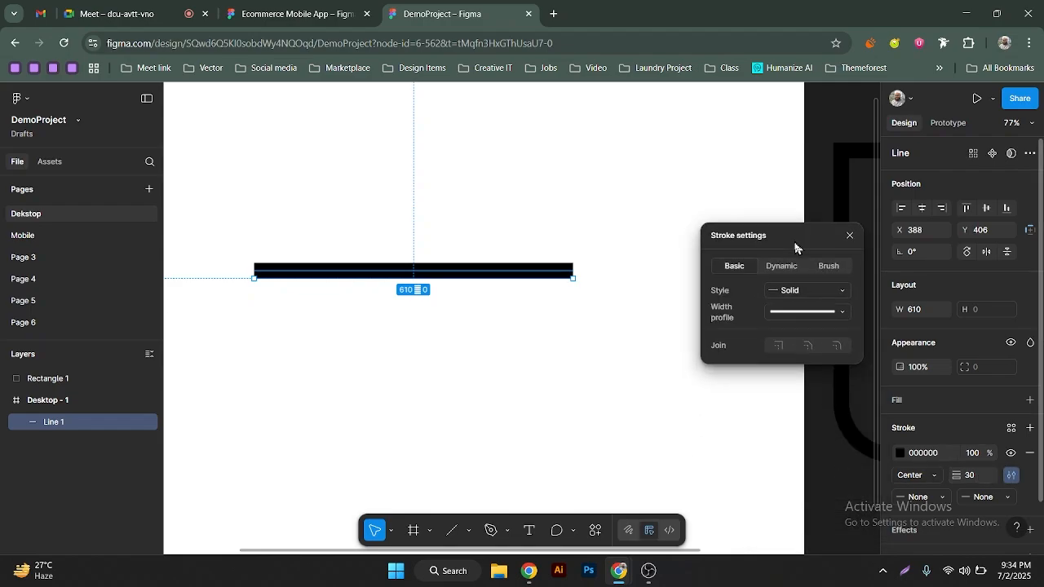
click(801, 314)
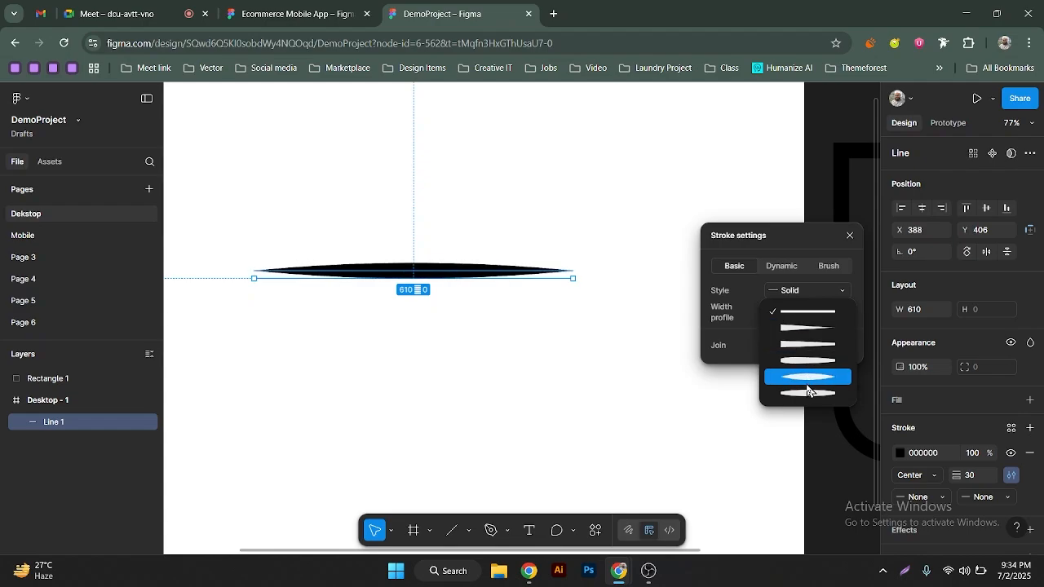
click(807, 385)
click(807, 320)
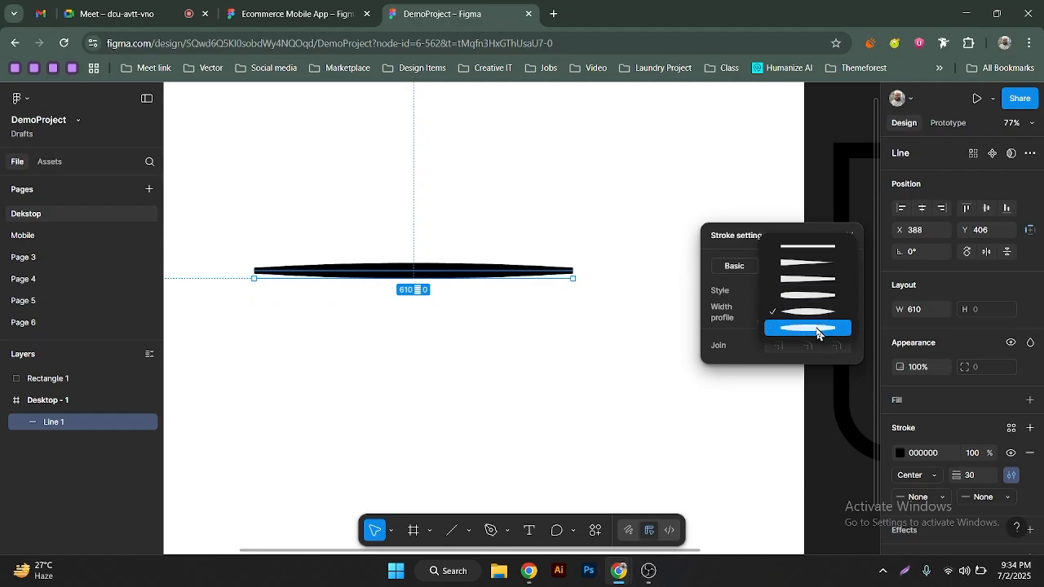
click(728, 303)
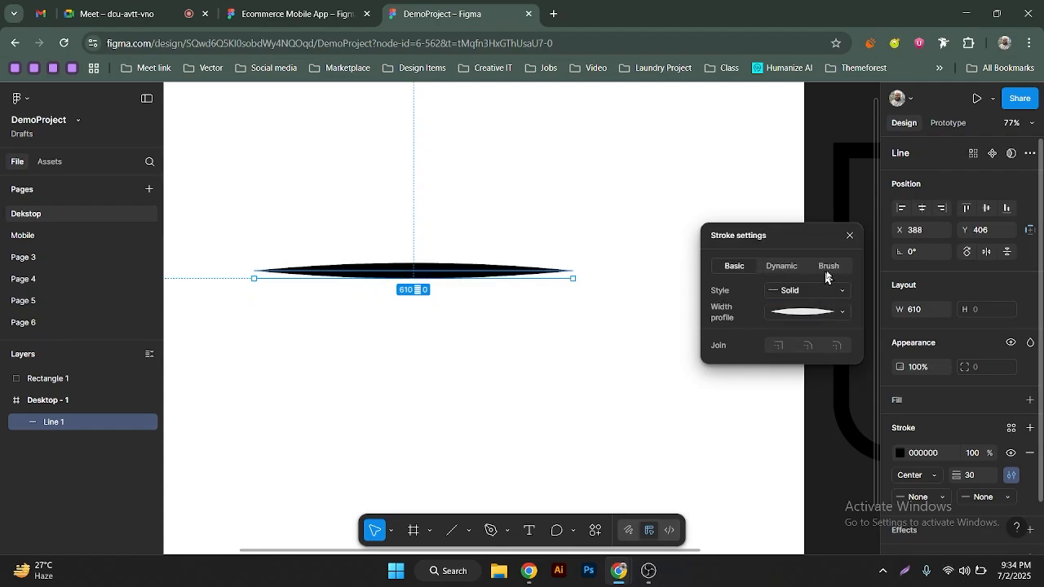
Close the stroke settings and move the tapered line out of the Desktop - 1 frame to its left
click(849, 235)
scroll(516, 285, down, 5)
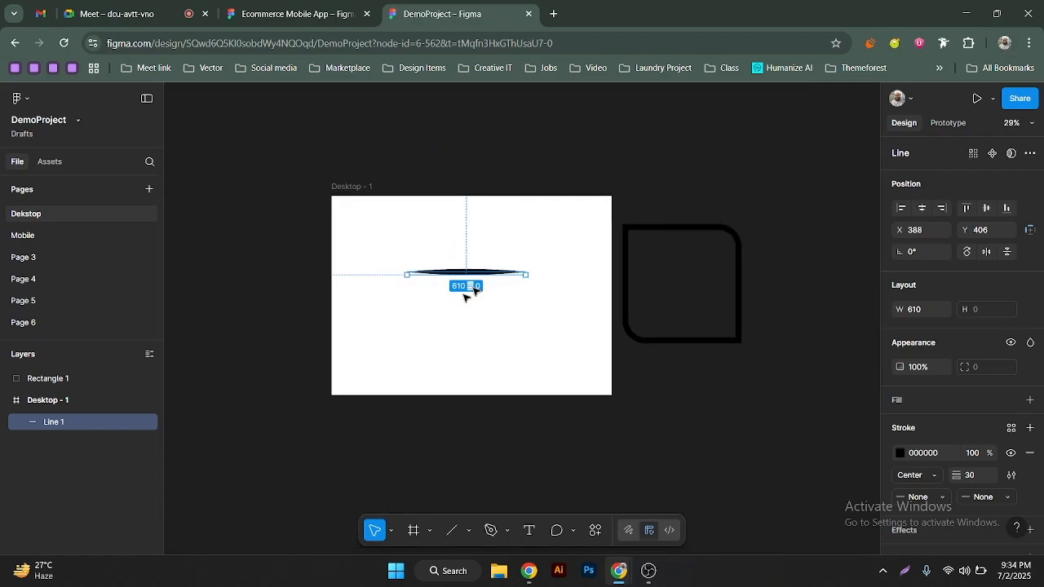
drag(457, 282, 291, 343)
Move the rectangle back into the Desktop - 1 frame, near its center at X 466, Y 197
drag(689, 294, 501, 296)
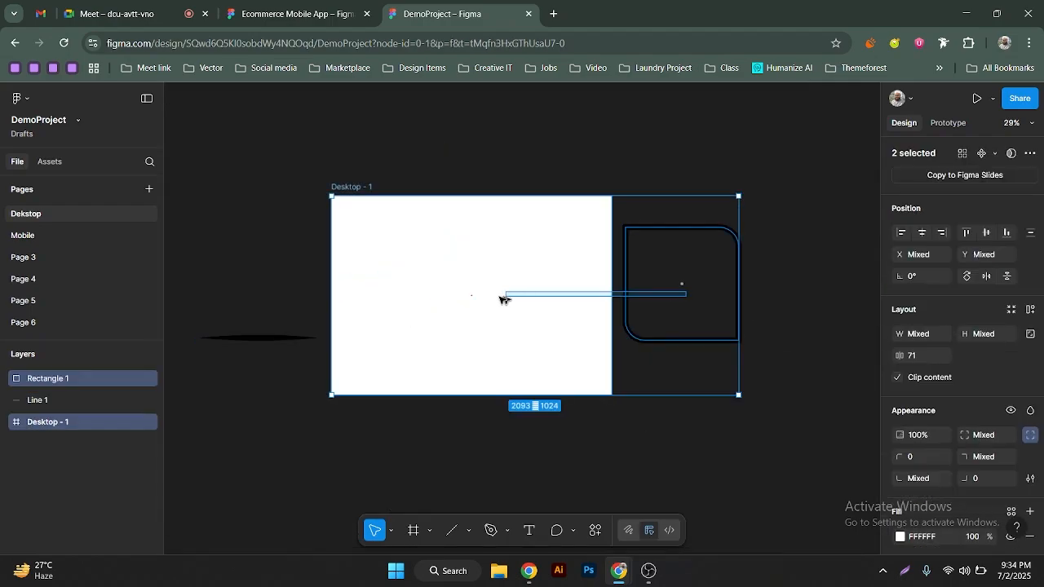
click(645, 287)
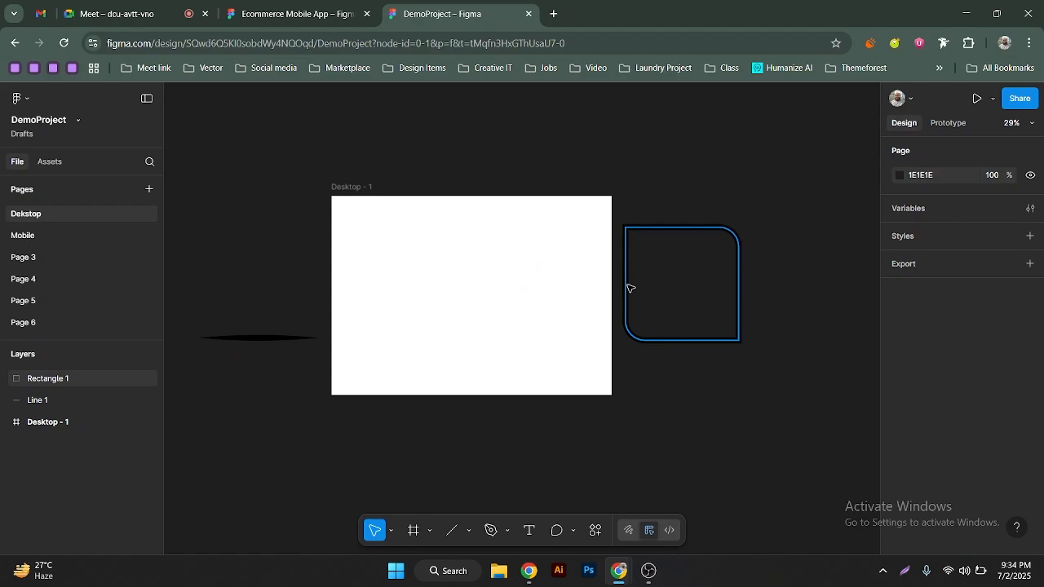
drag(628, 289, 471, 285)
scroll(471, 284, up, 4)
scroll(505, 287, down, 1)
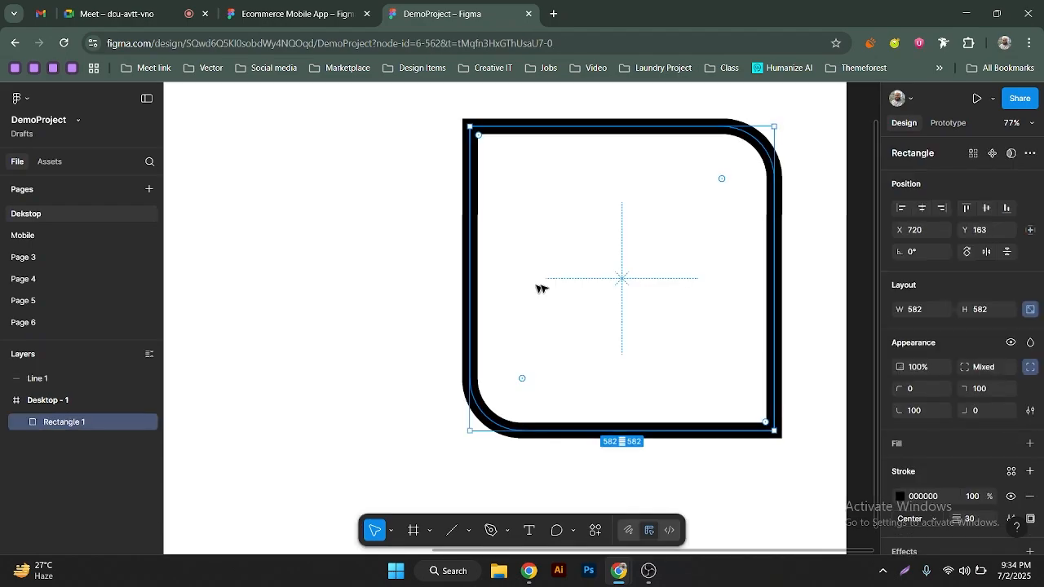
drag(623, 283, 605, 264)
scroll(491, 298, down, 2)
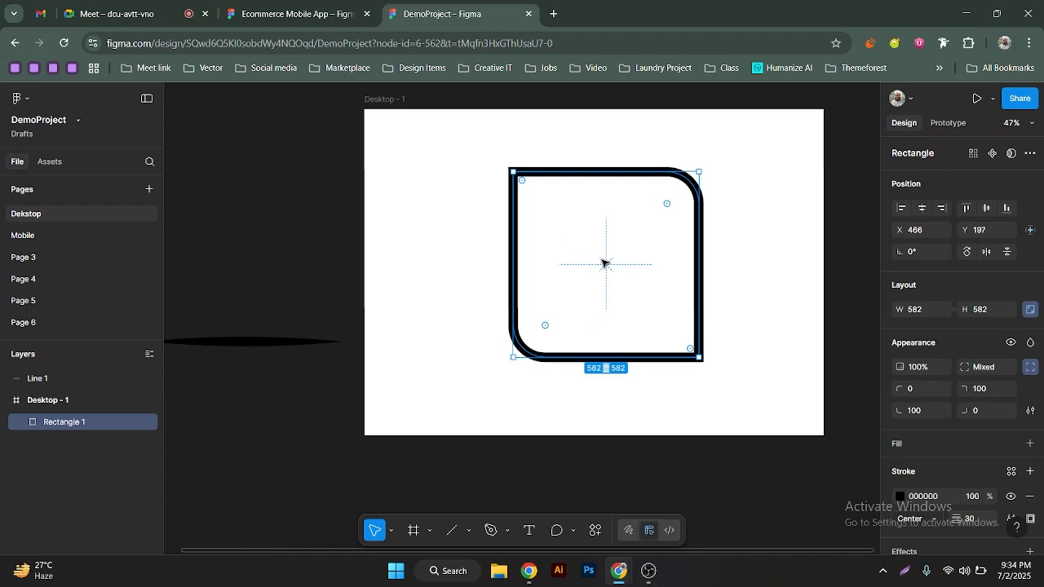
scroll(612, 250, up, 1)
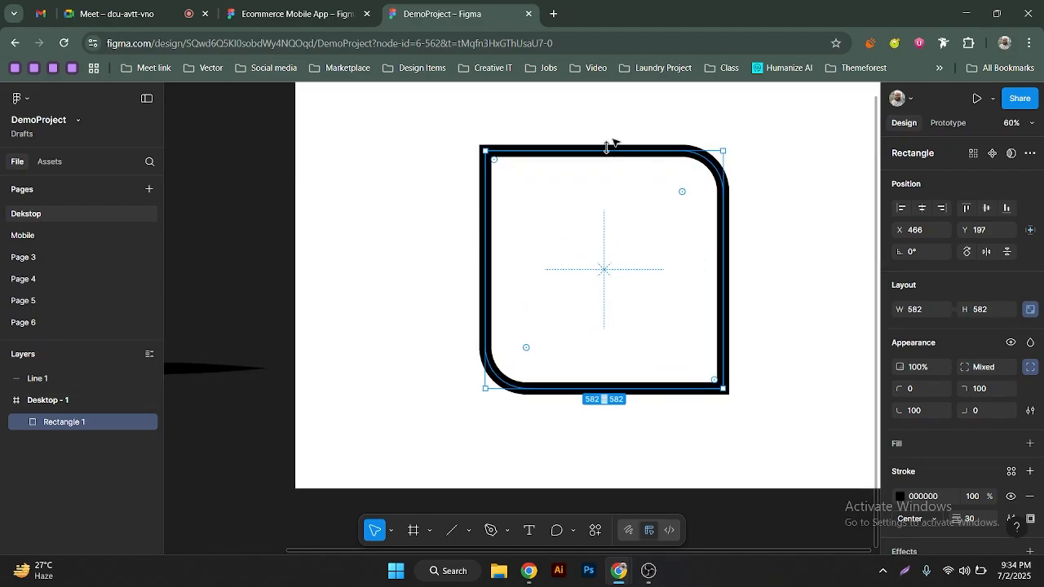
Try the rectangle's stroke on the top side only and on the bottom side only
scroll(981, 416, down, 3)
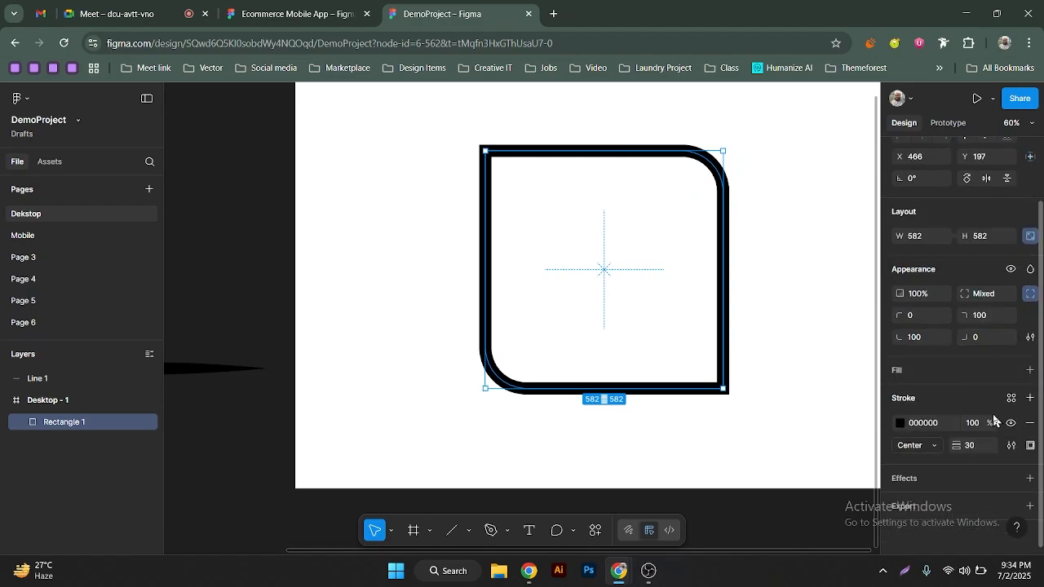
click(1027, 448)
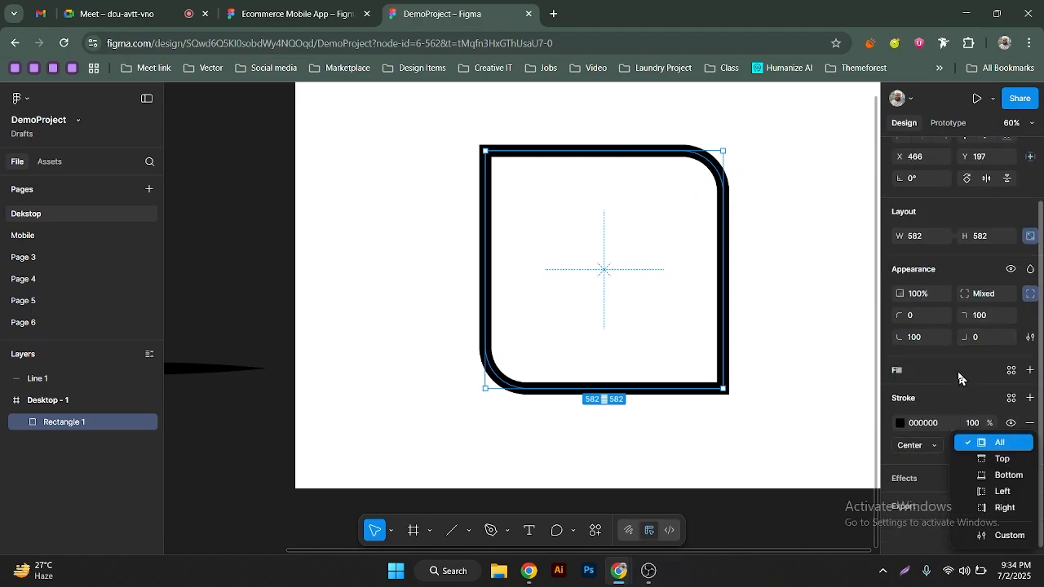
click(1000, 460)
click(1032, 446)
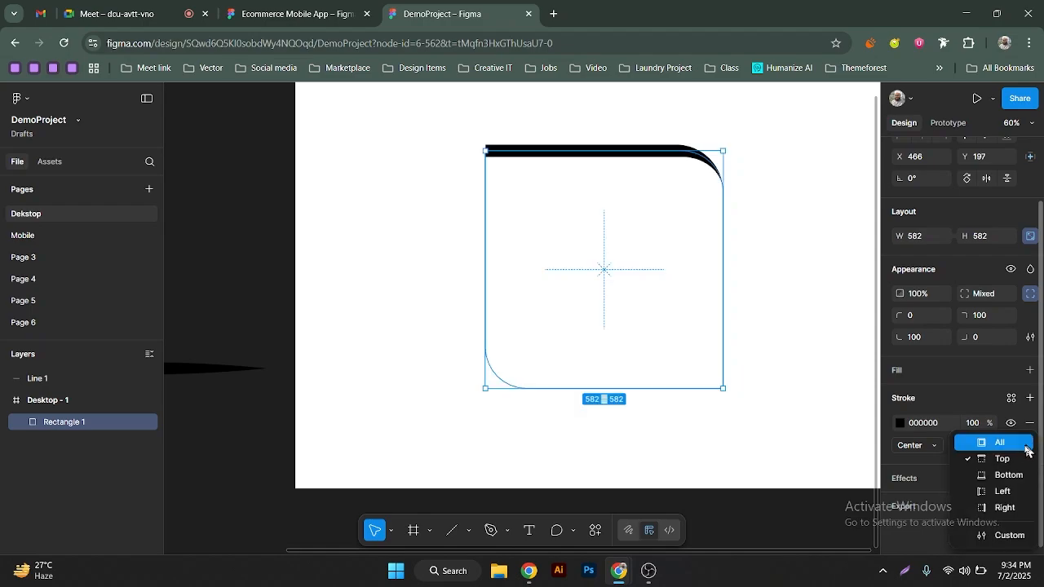
click(996, 480)
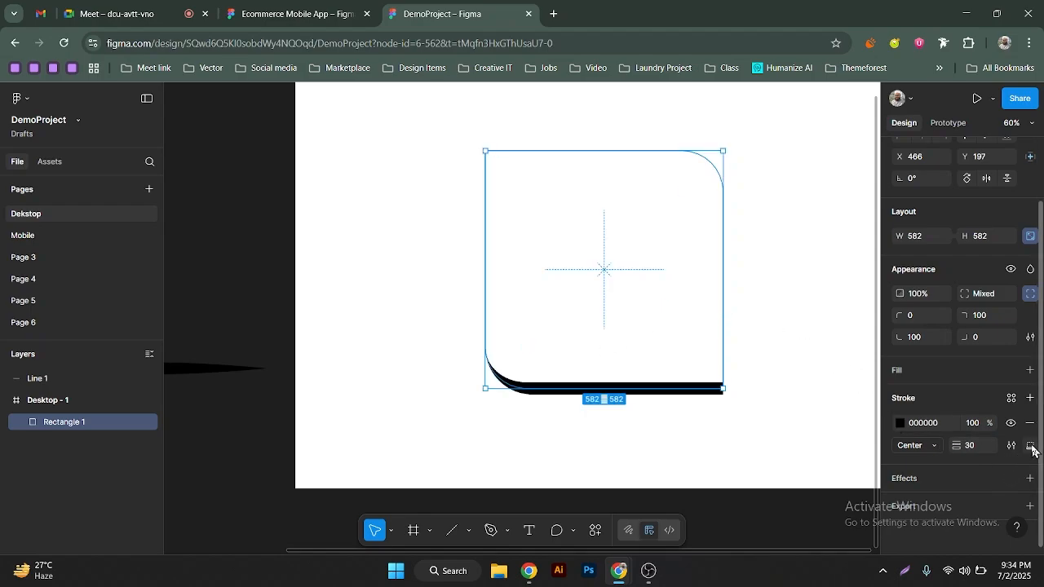
Limit the rectangle's stroke to the left side, and switch it to the right side only
click(1030, 446)
click(1005, 492)
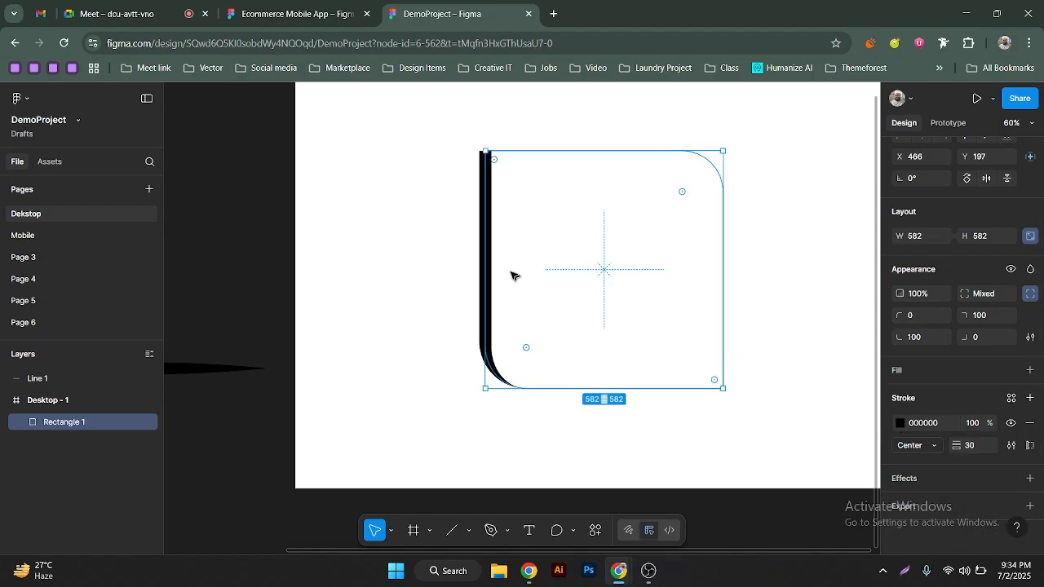
click(1030, 446)
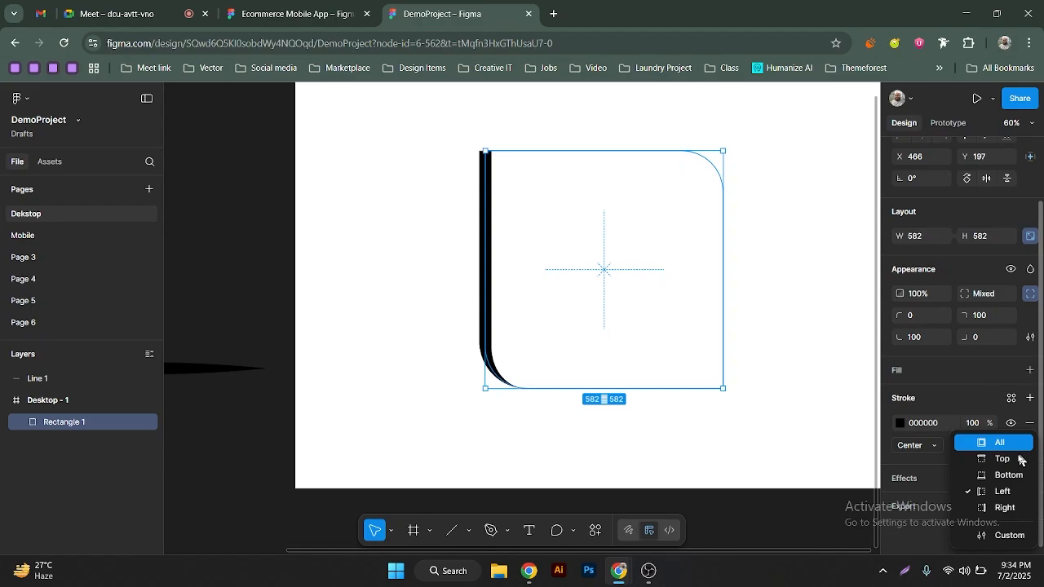
click(1011, 509)
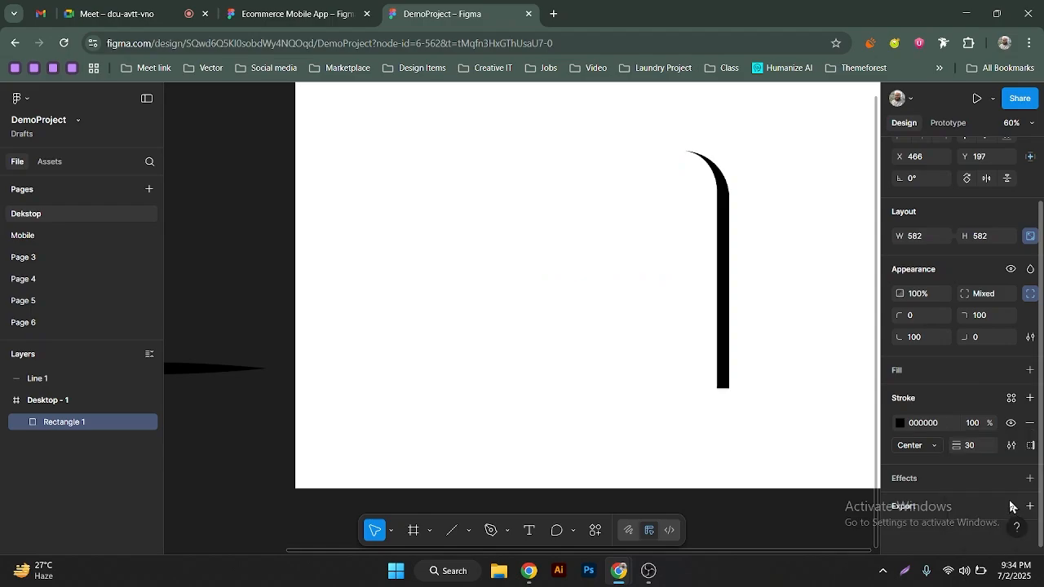
Switch the rectangle's stroke to custom per-side weights, with 20 on the left side and 10 on the bottom side
click(1030, 446)
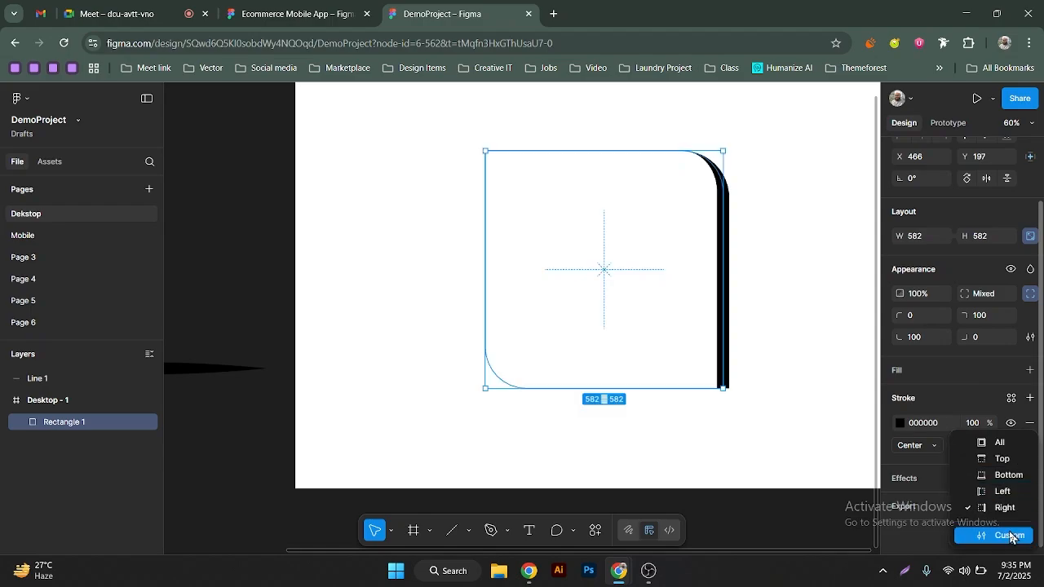
click(1010, 536)
scroll(965, 330, down, 1)
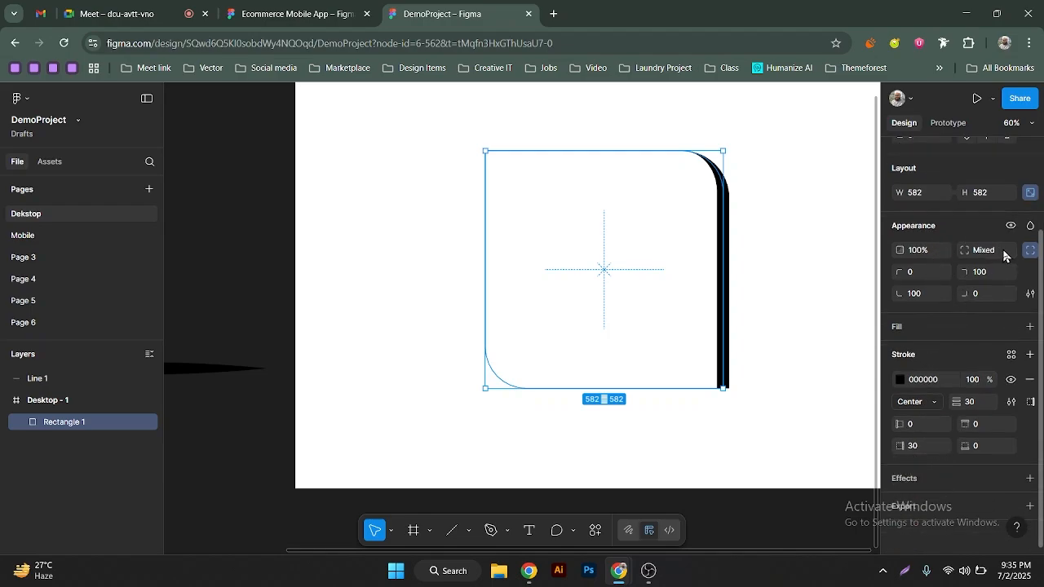
click(921, 432)
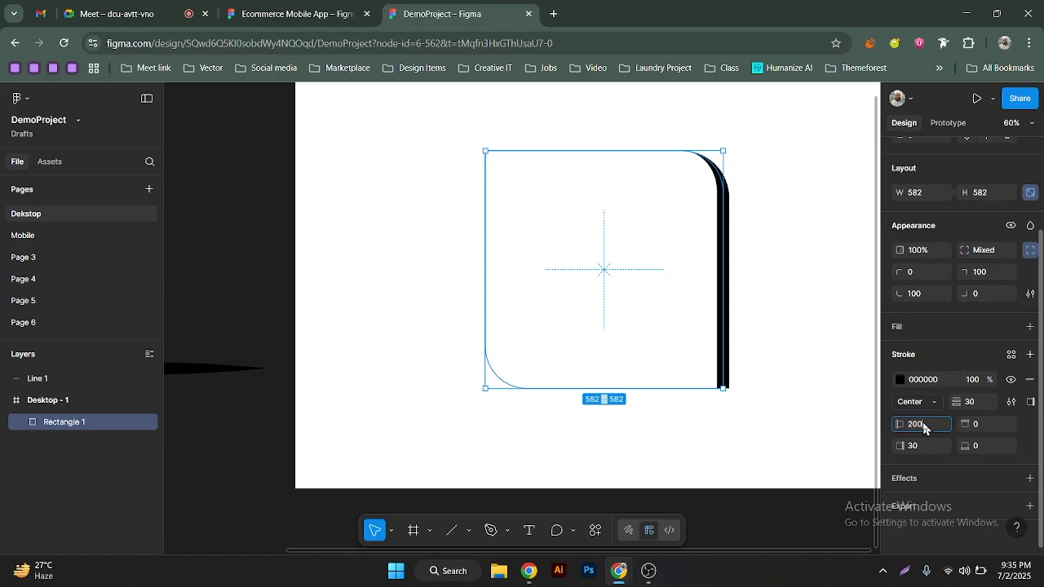
text(200)
key(BackSpace)
key(Return)
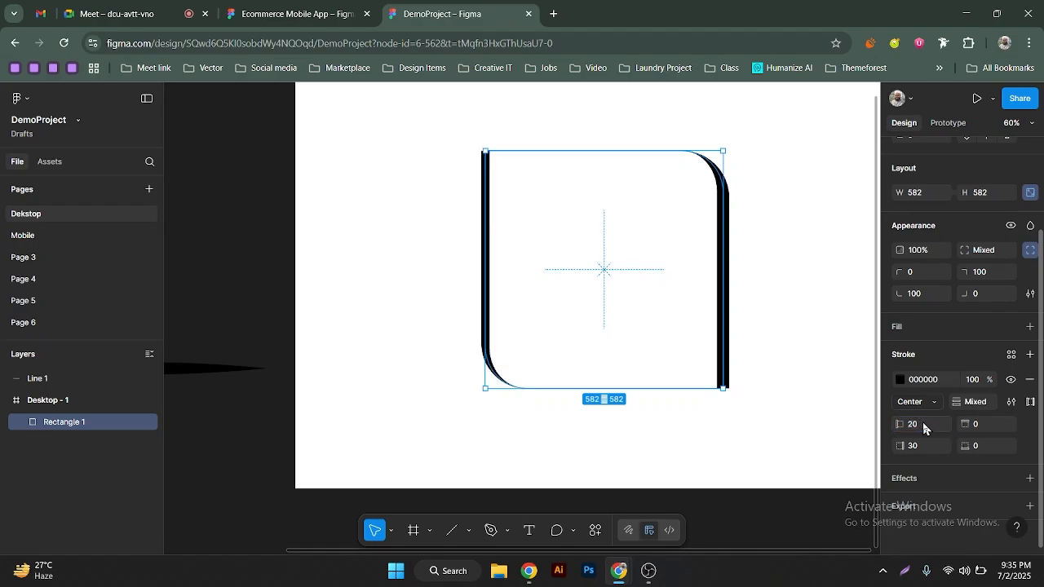
click(984, 449)
text(10)
key(Return)
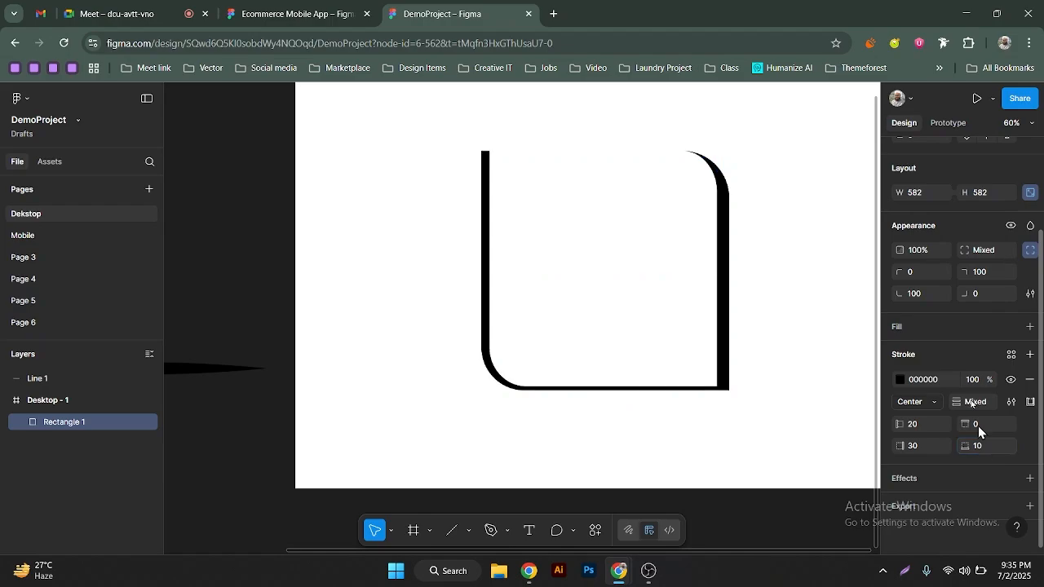
click(764, 156)
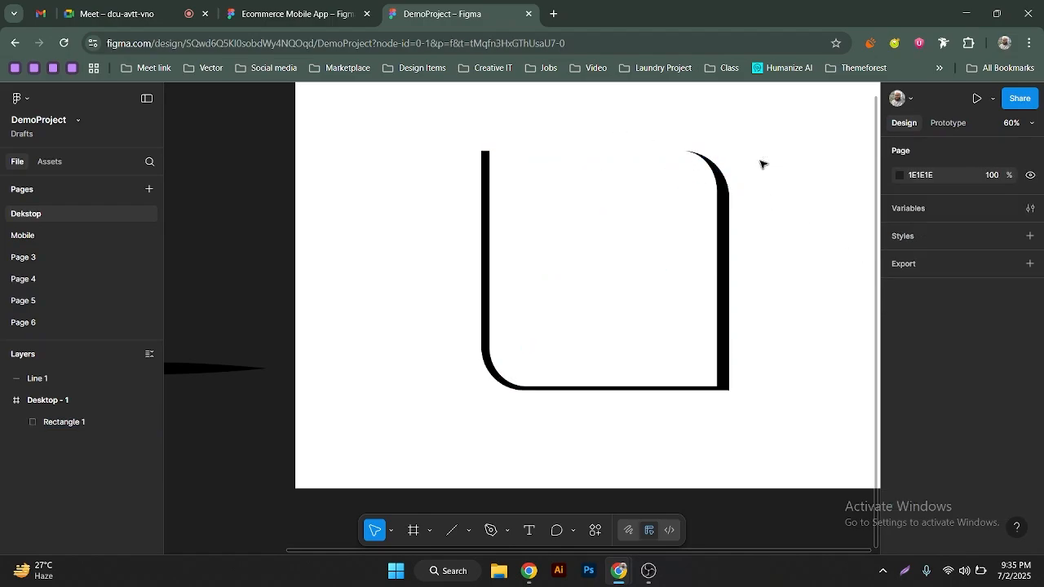
Remove the rectangle's stroke and give it a solid white FFFFFF fill
click(720, 203)
scroll(984, 440, down, 2)
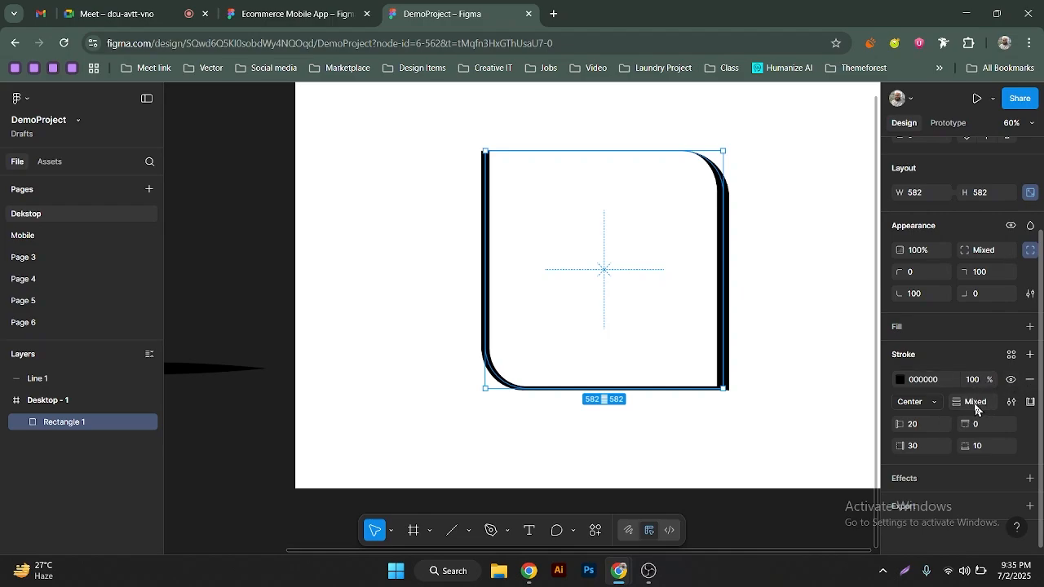
click(1029, 380)
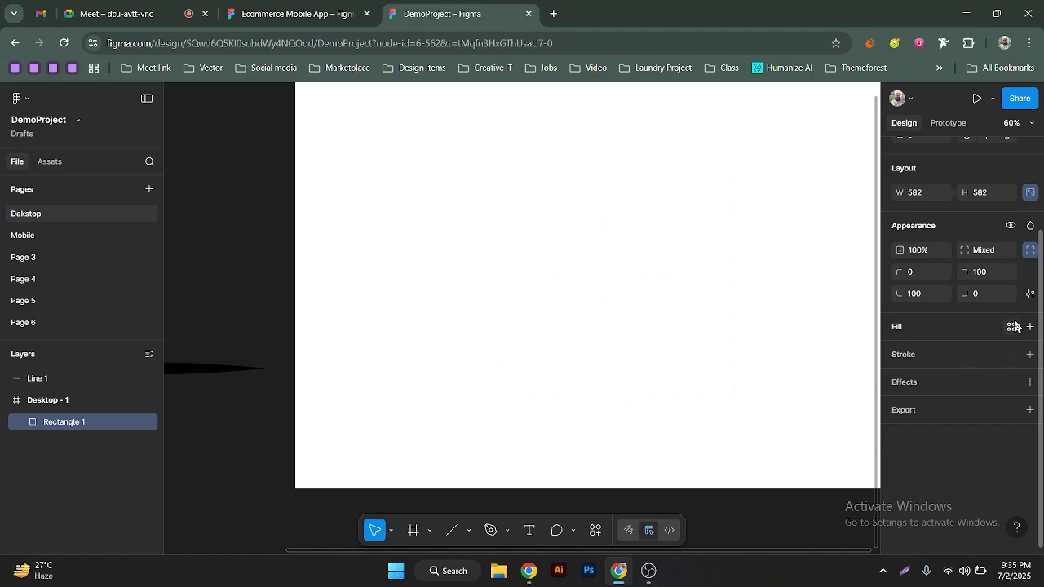
click(1030, 327)
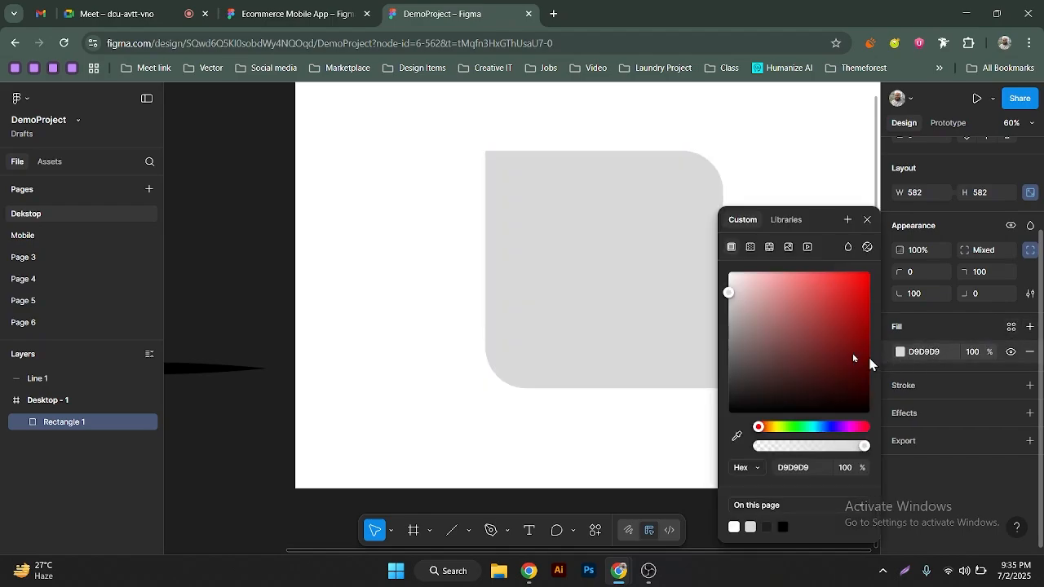
drag(744, 306, 710, 265)
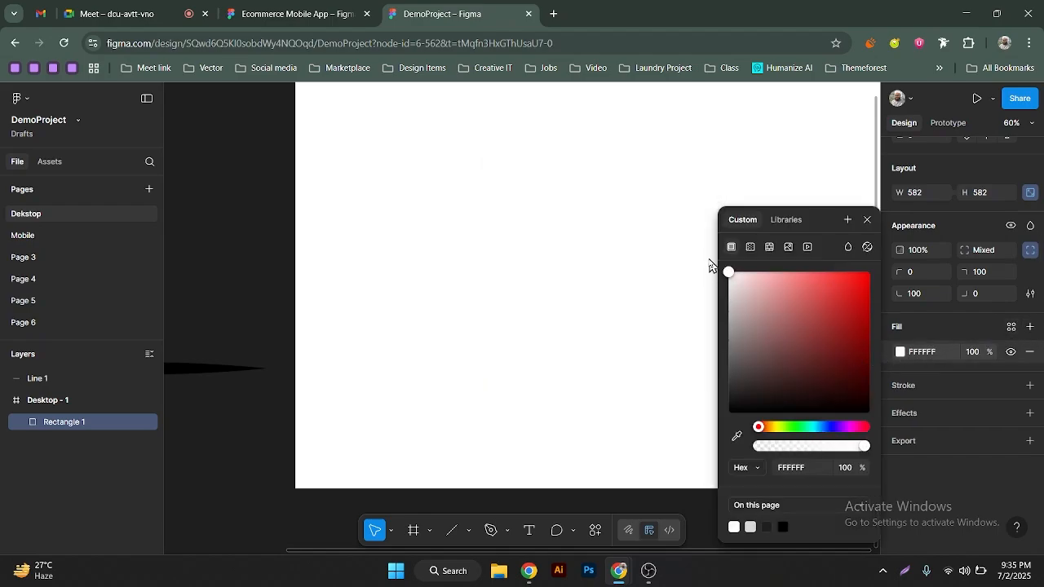
click(868, 220)
click(424, 380)
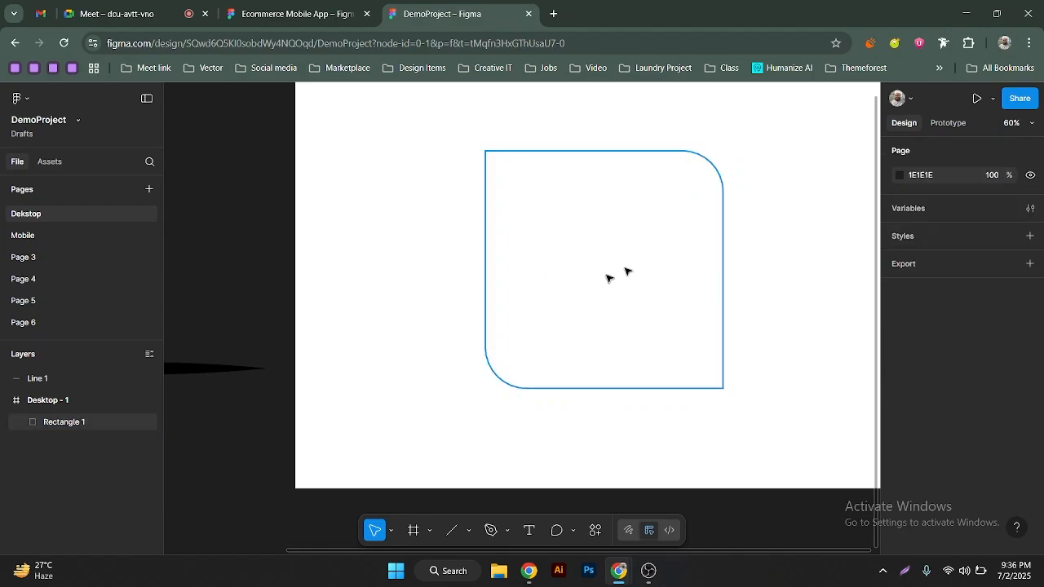
Add a drop shadow effect to the white rectangle and move its settings clear of the shape
click(625, 270)
scroll(957, 416, down, 2)
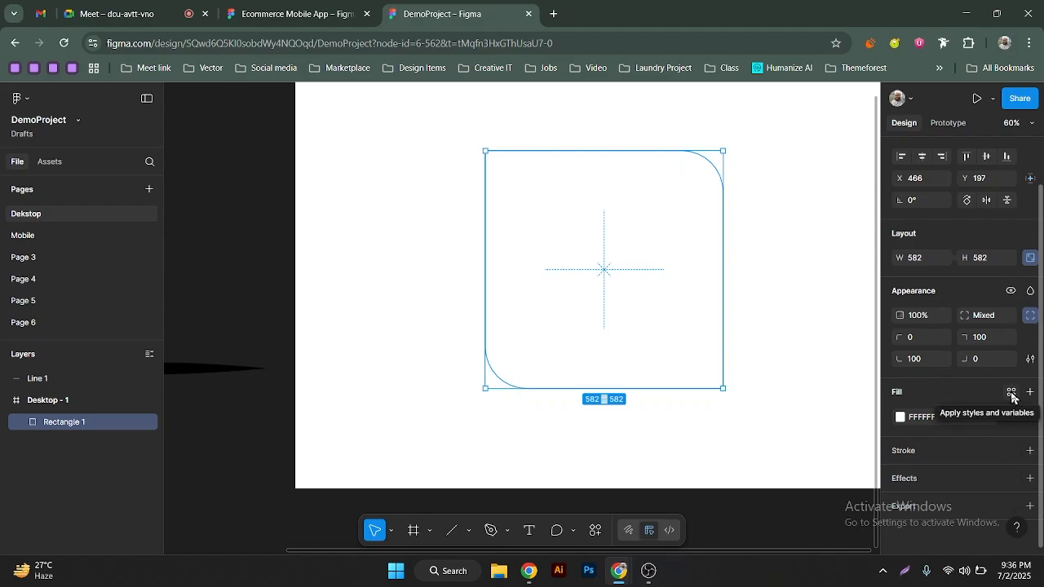
click(1030, 479)
scroll(1030, 479, down, 1)
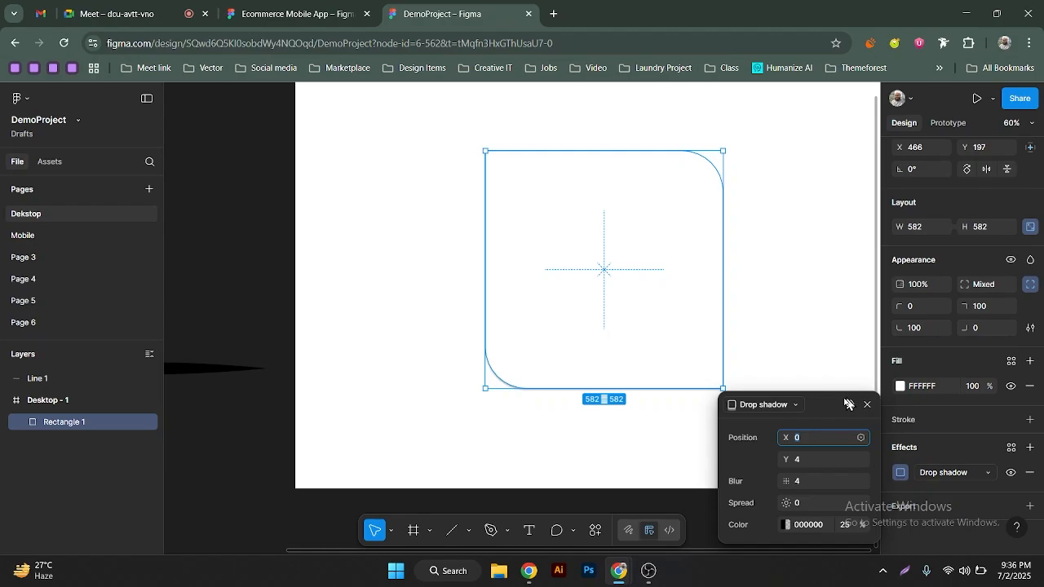
drag(819, 364, 853, 169)
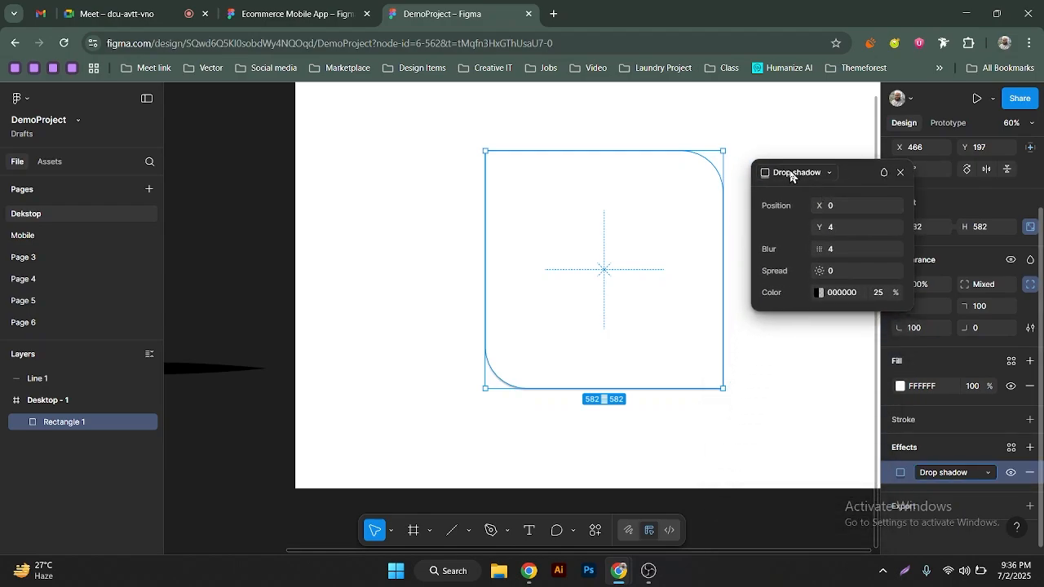
Set the drop shadow's blur to 50 and its color opacity to 10%, and deselect the rectangle
drag(823, 205, 828, 205)
click(836, 228)
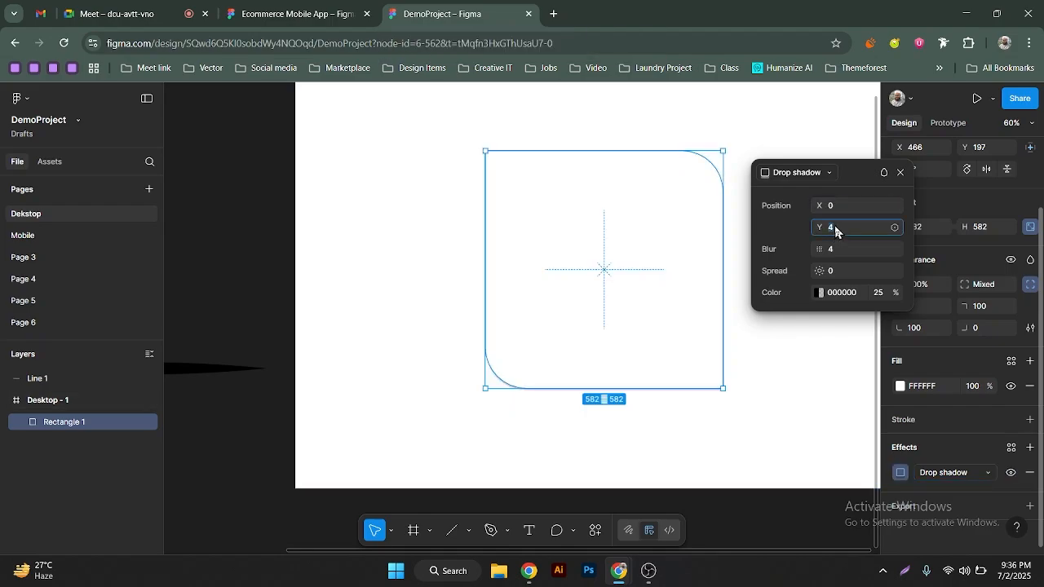
text(0)
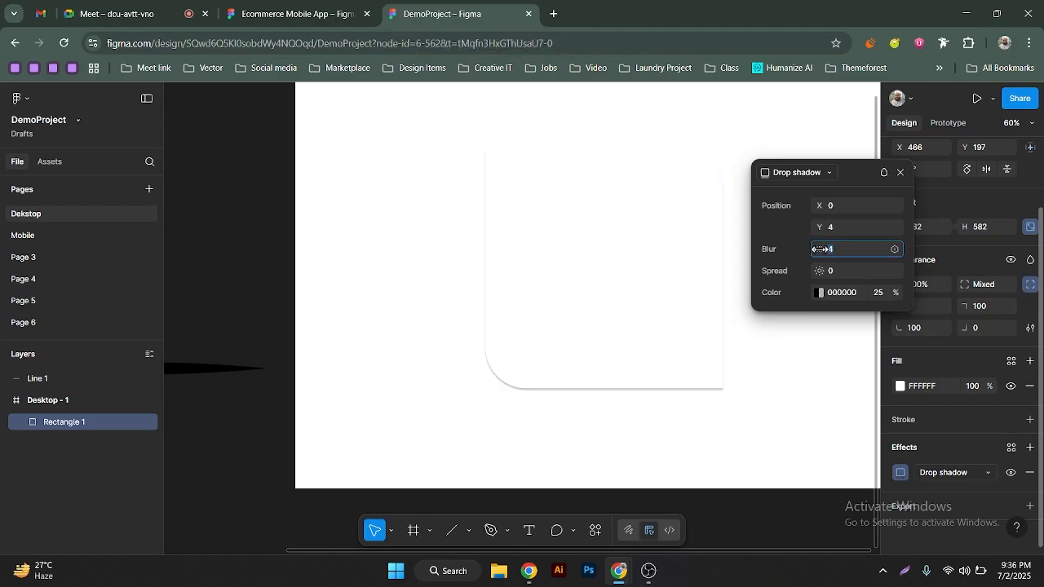
click(822, 250)
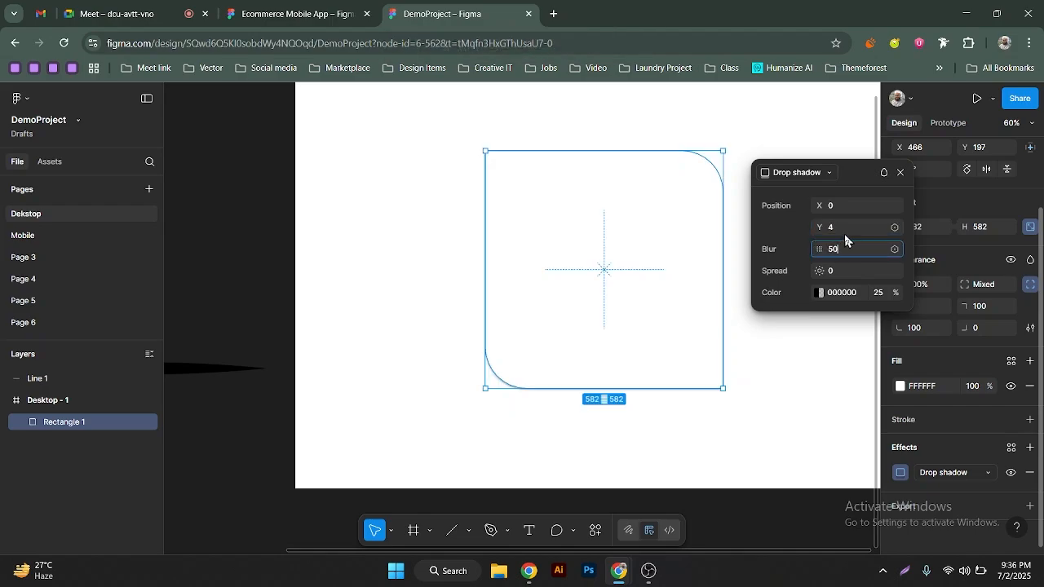
key(Return)
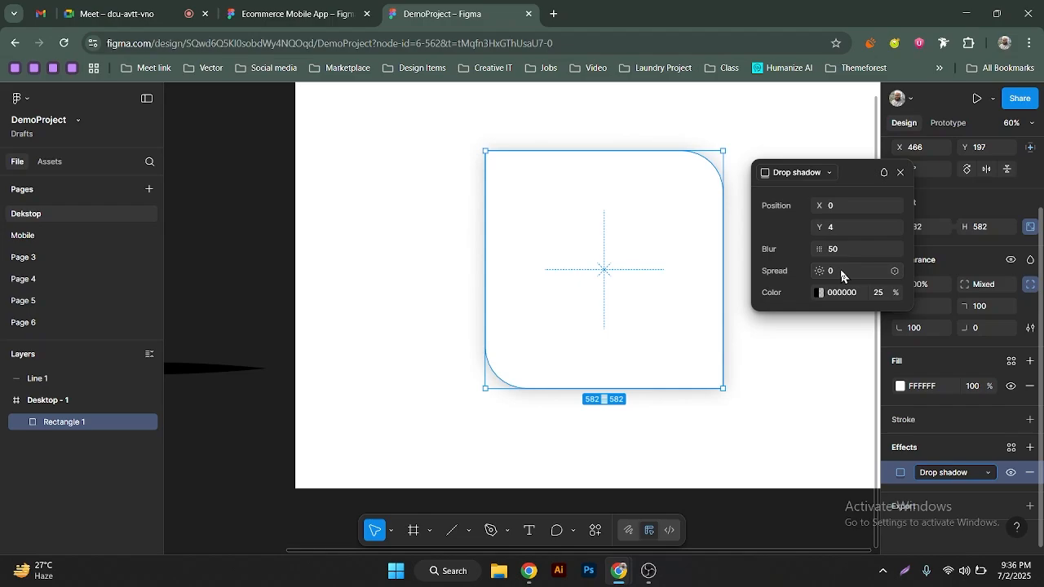
click(879, 295)
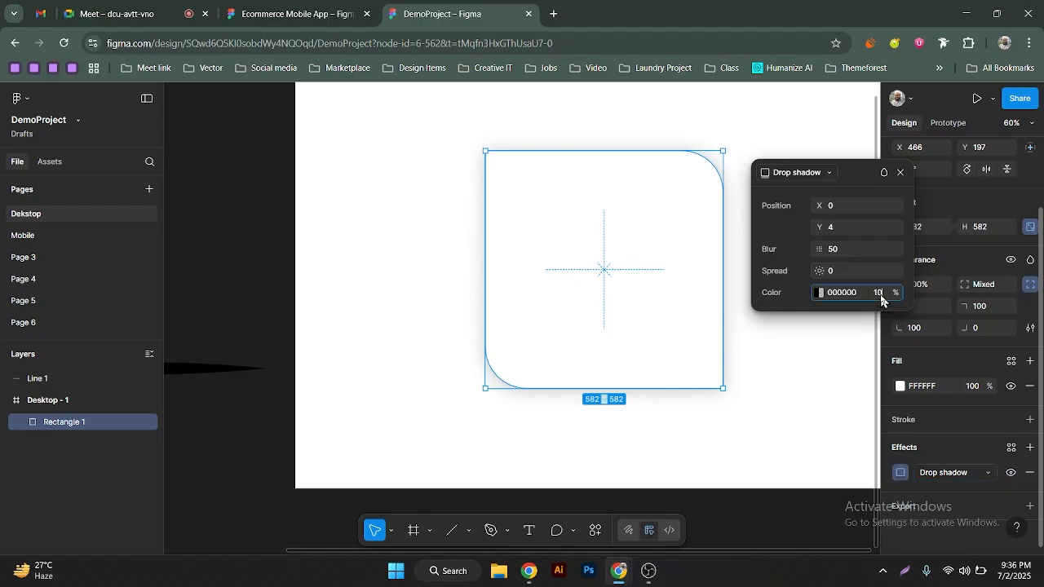
key(Return)
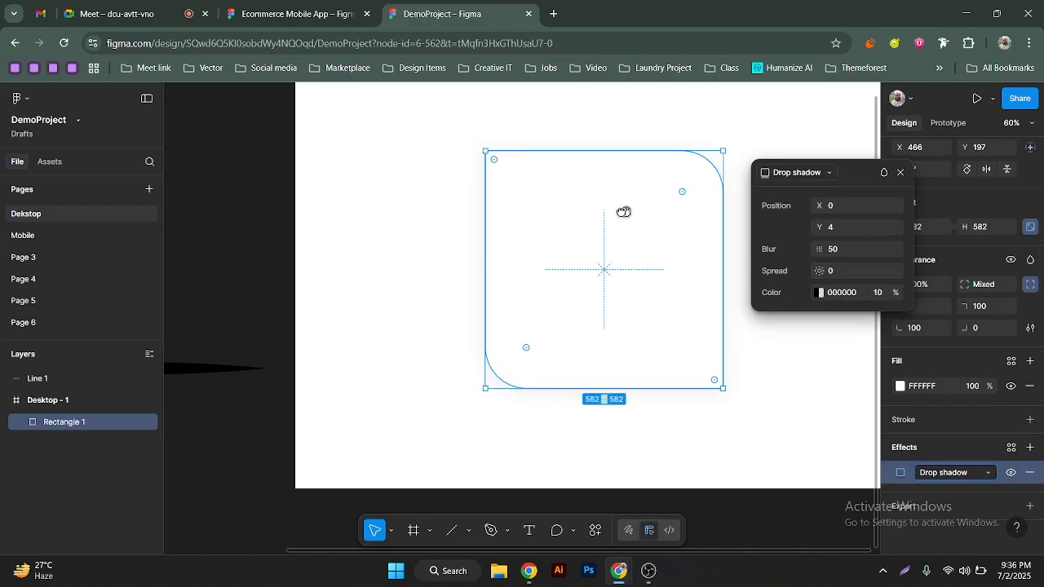
drag(625, 212, 524, 231)
click(718, 354)
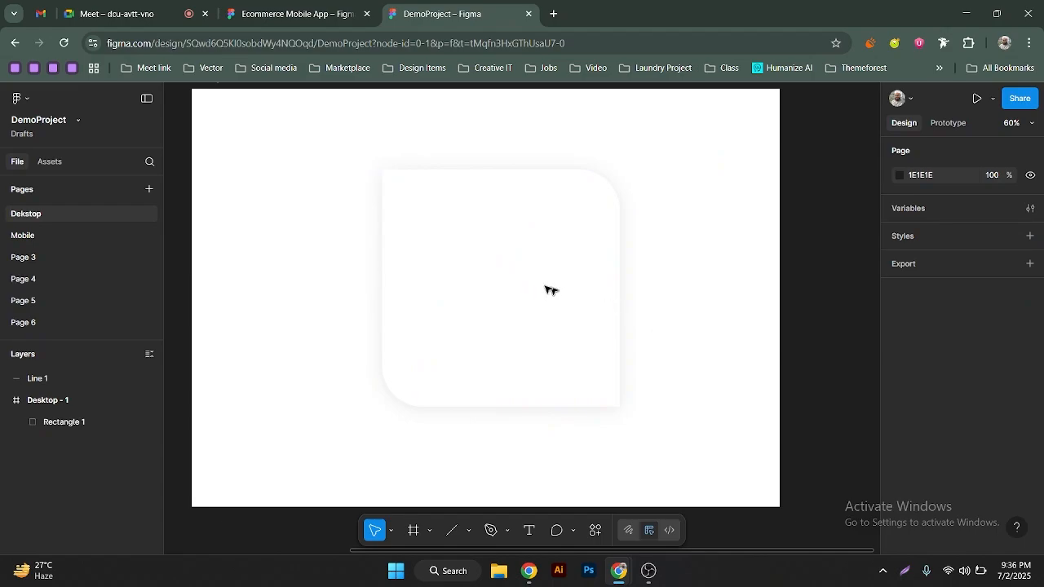
Change the white rectangle's drop shadow effect to an inner shadow
click(508, 304)
drag(504, 275, 561, 298)
scroll(946, 450, down, 1)
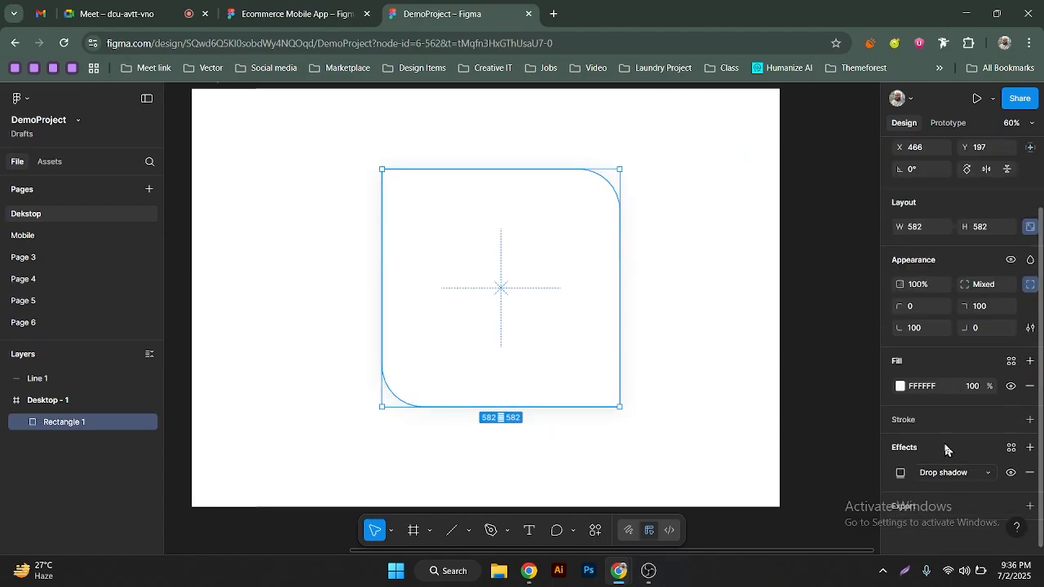
click(965, 478)
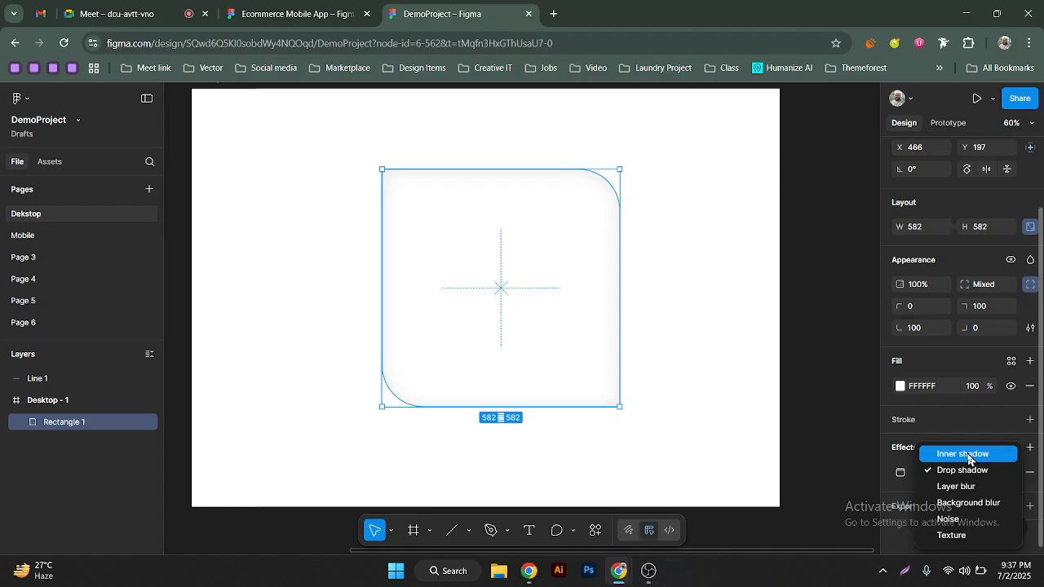
click(899, 462)
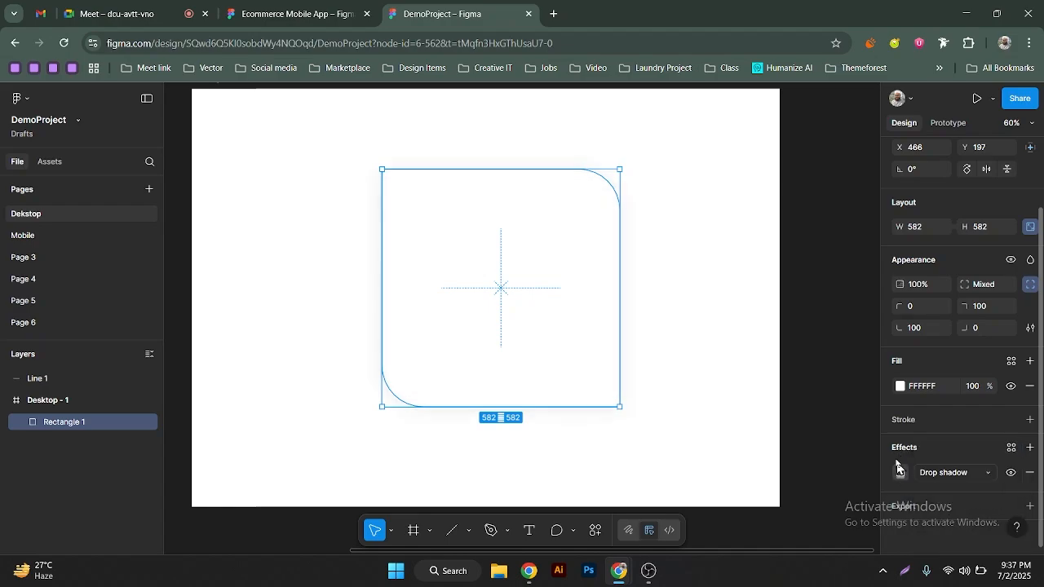
click(900, 471)
drag(823, 399, 816, 196)
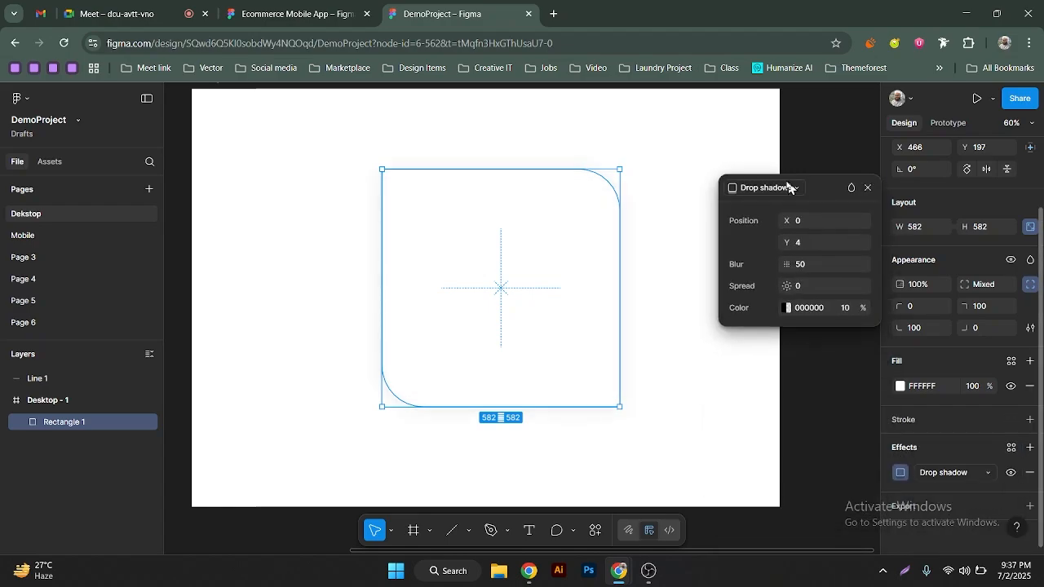
click(789, 188)
click(770, 171)
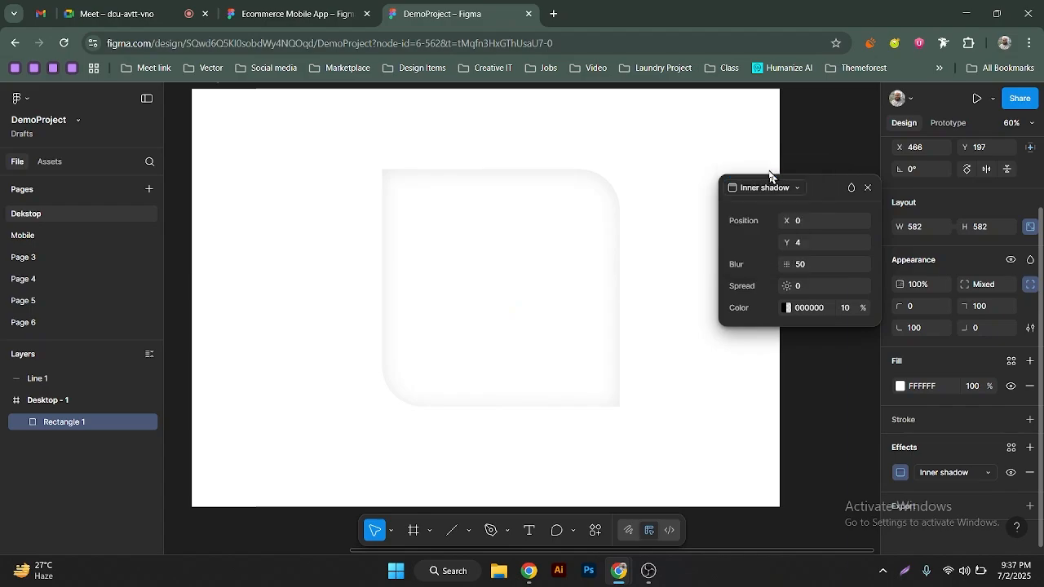
Switch the rectangle's effect to Noise and adjust the noise size
click(766, 188)
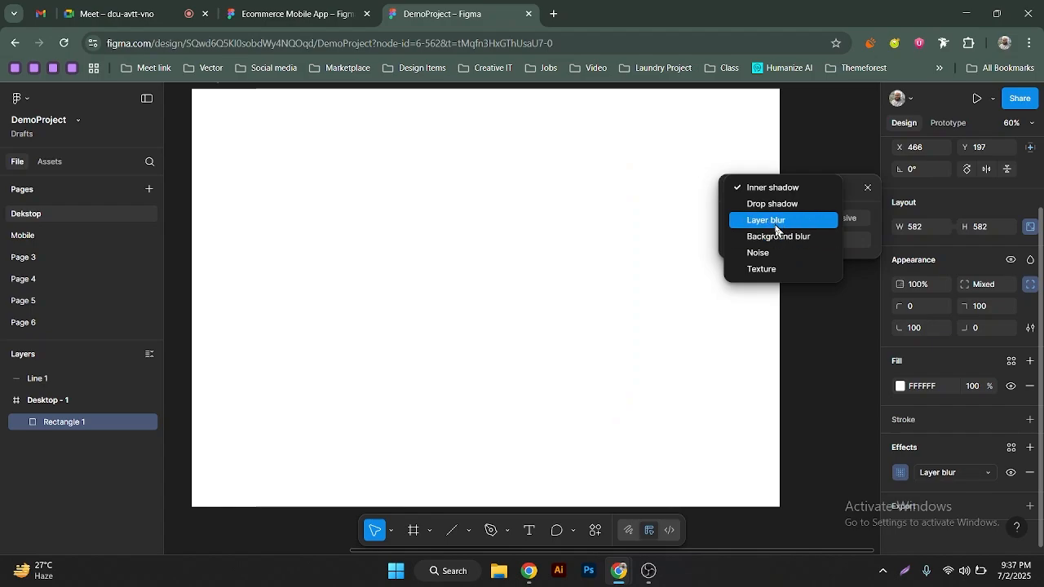
click(762, 254)
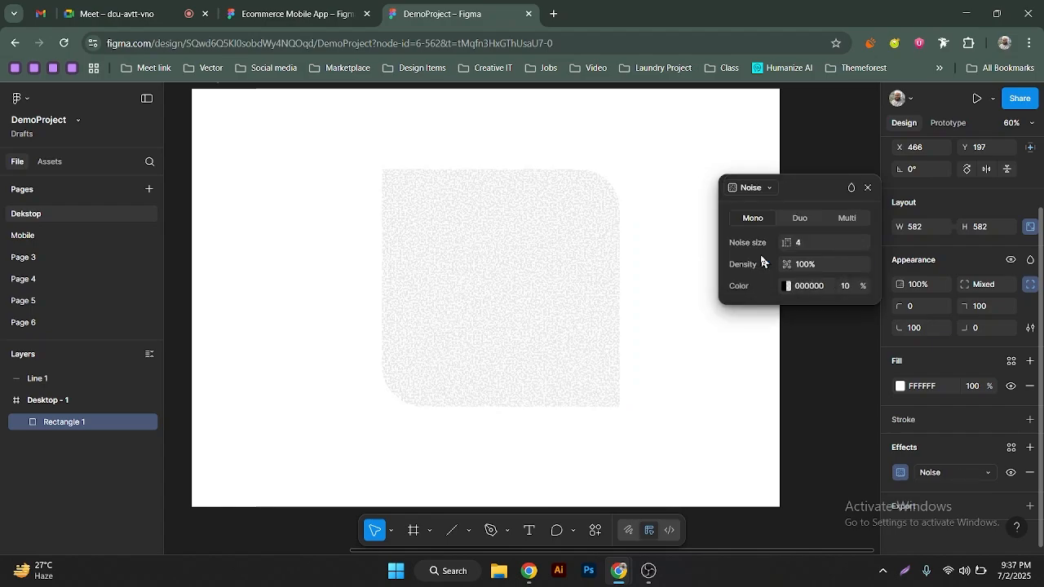
mouse_move(792, 247)
mouse_down()
mouse_move(756, 247)
mouse_move(813, 241)
mouse_move(787, 242)
mouse_up()
Switch the rectangle's effect to Texture with a size of 8.2 and a radius of about 62
click(751, 188)
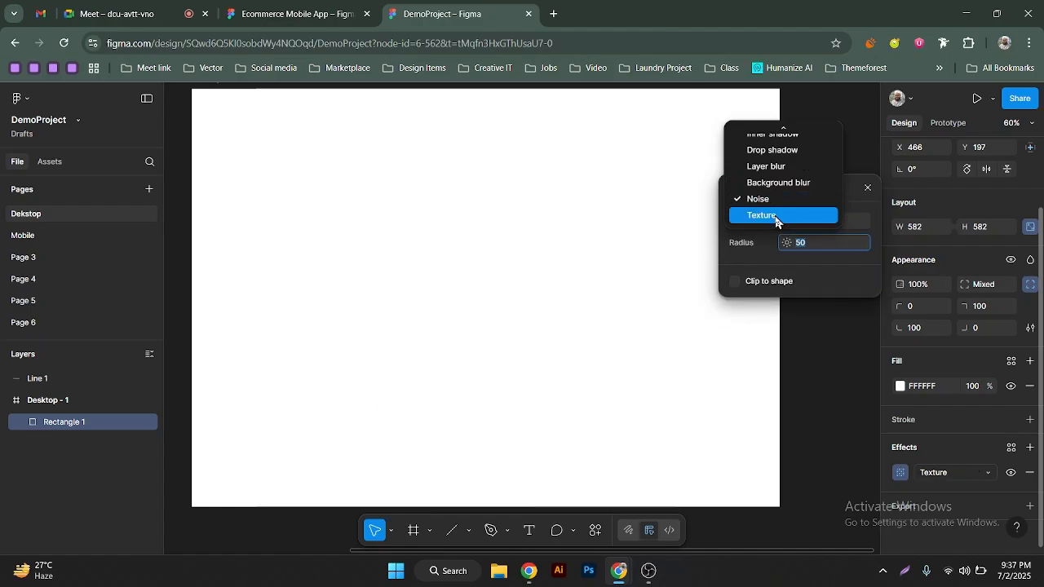
click(775, 216)
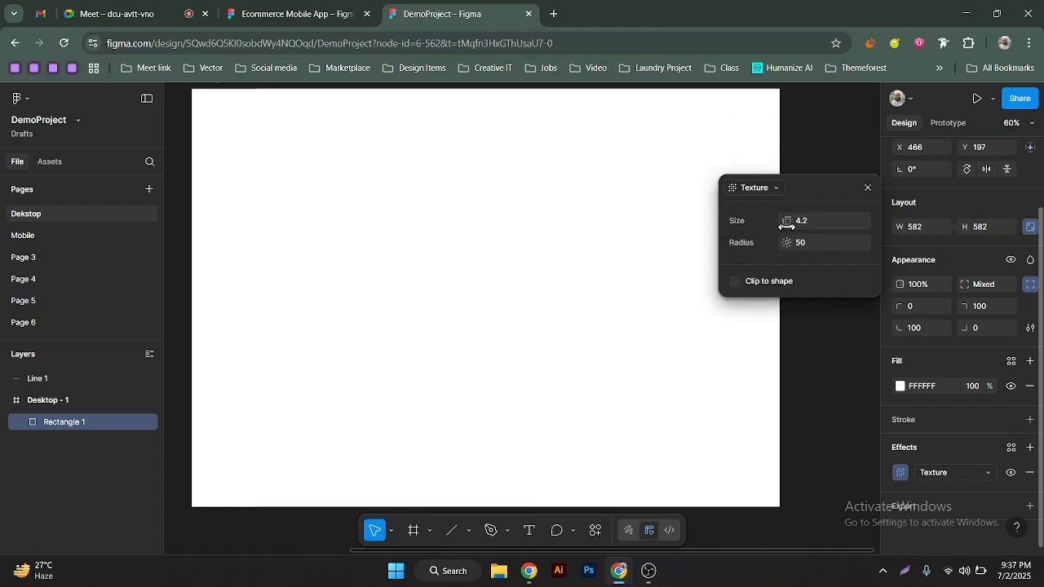
drag(785, 220, 845, 221)
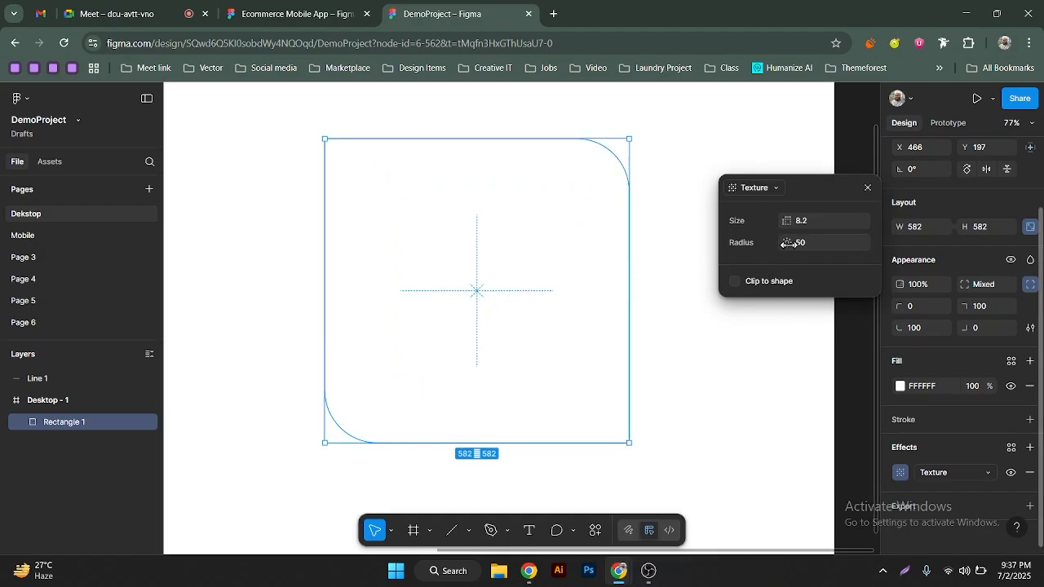
drag(786, 243, 927, 224)
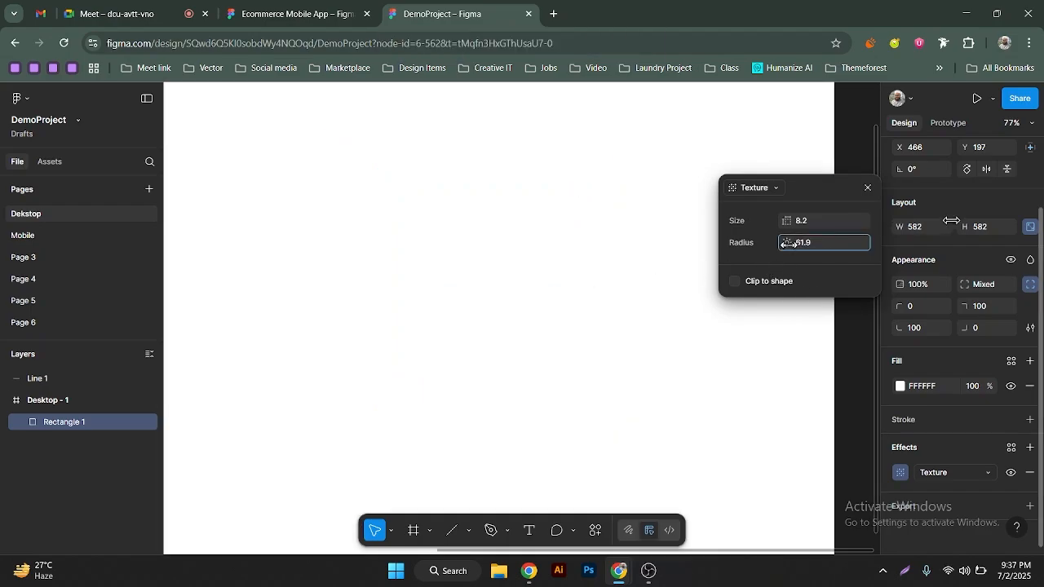
Move the textured rectangle out of the Desktop - 1 frame onto the dark canvas and close its effect settings
scroll(528, 248, down, 3)
drag(510, 258, 289, 232)
scroll(289, 231, up, 2)
scroll(297, 226, up, 3)
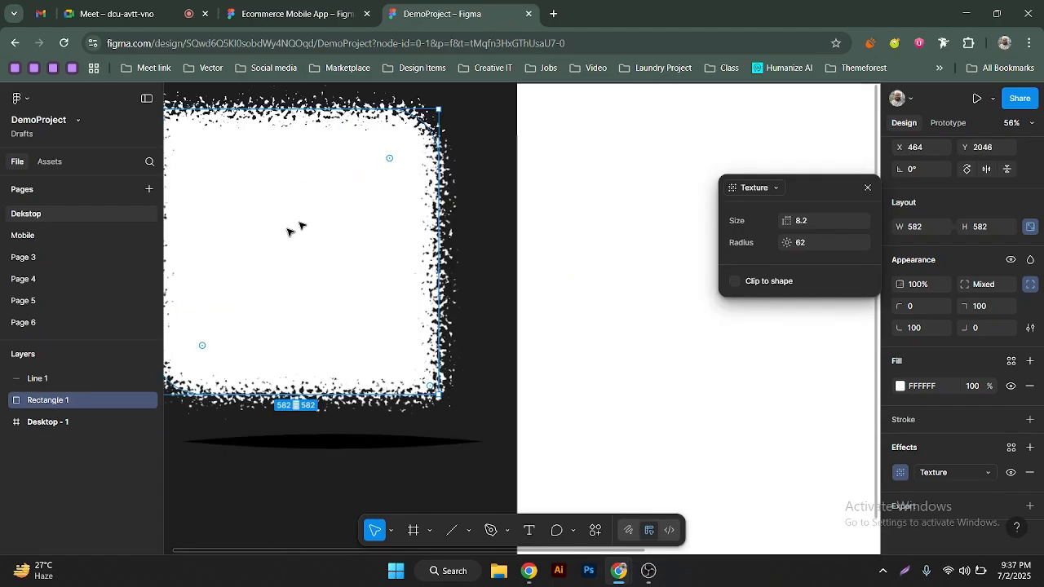
drag(426, 220, 480, 238)
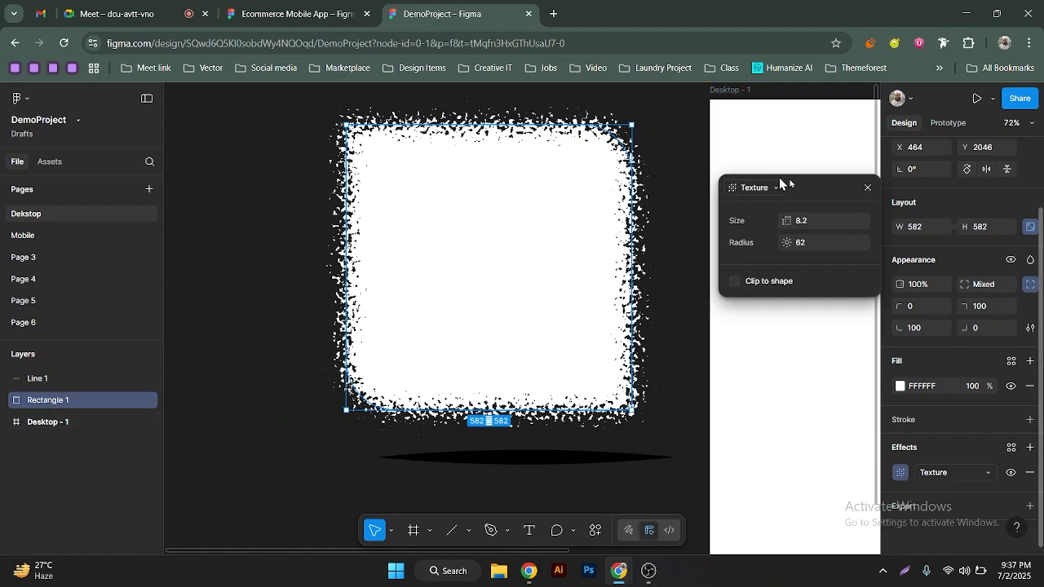
click(867, 188)
scroll(657, 188, down, 4)
scroll(503, 204, right, 4)
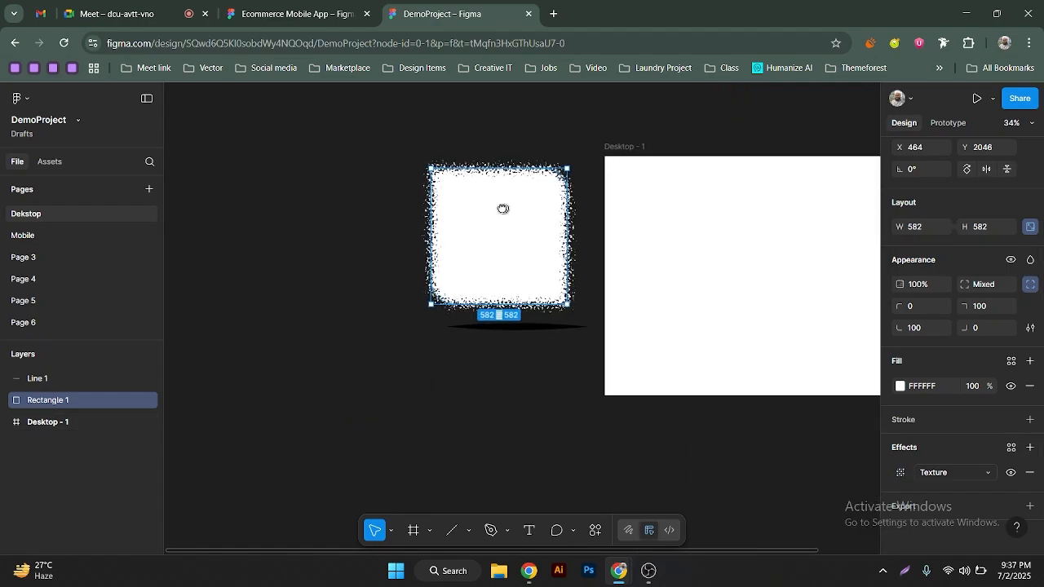
Switch the rectangle's effect to Inner shadow and move the rectangle back into the Desktop - 1 frame
click(959, 473)
click(958, 393)
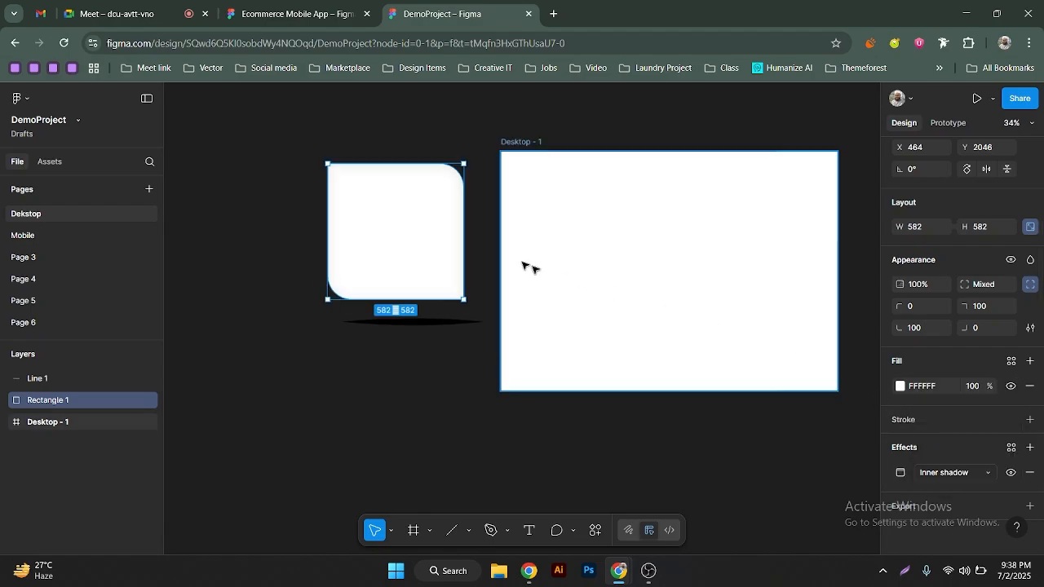
drag(438, 241, 694, 263)
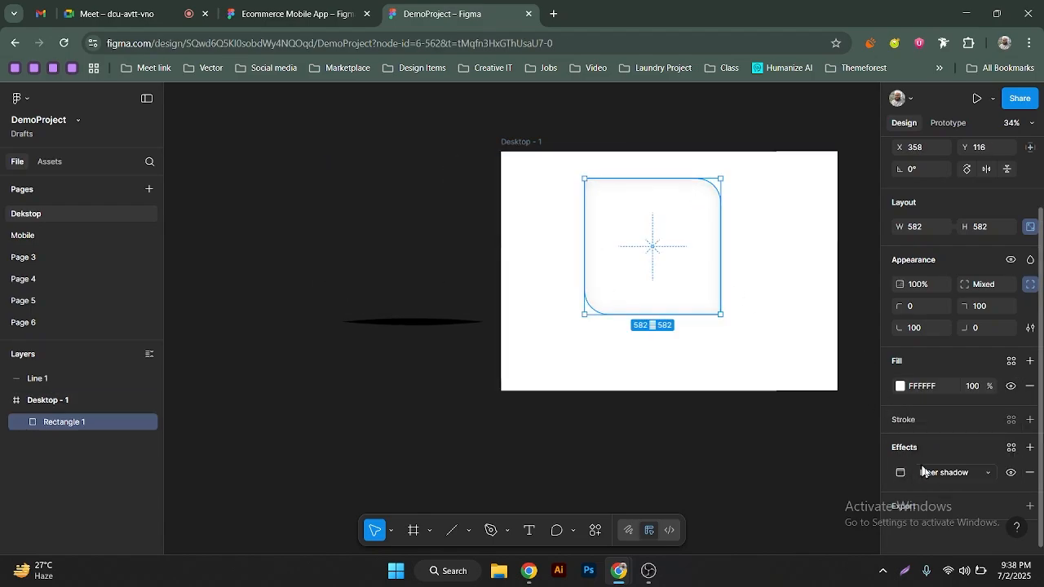
Switch the rectangle's effect to Drop shadow and reposition the rectangle in its frame at about X 407, Y 221
click(955, 473)
click(957, 472)
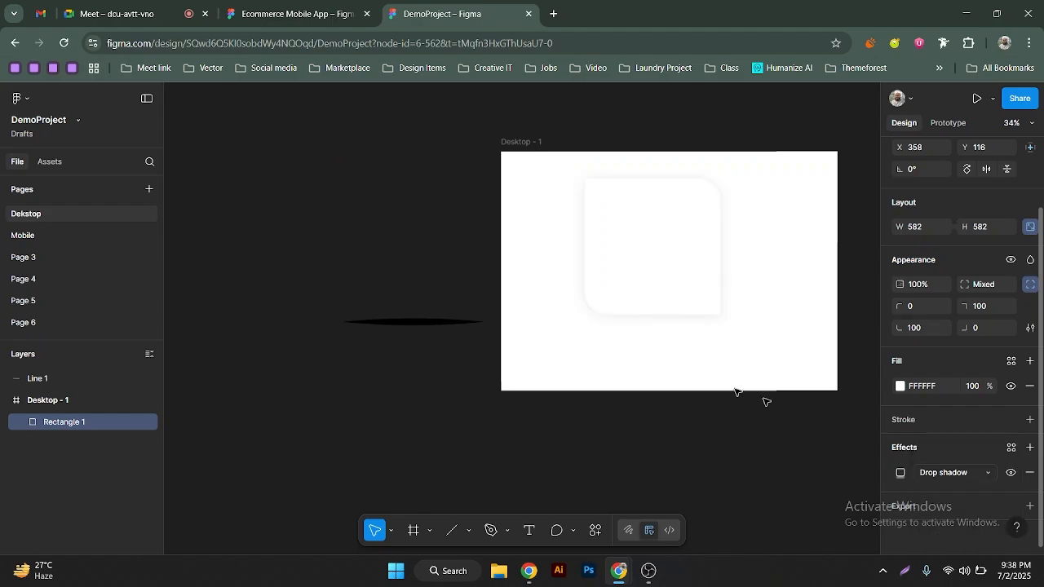
click(948, 476)
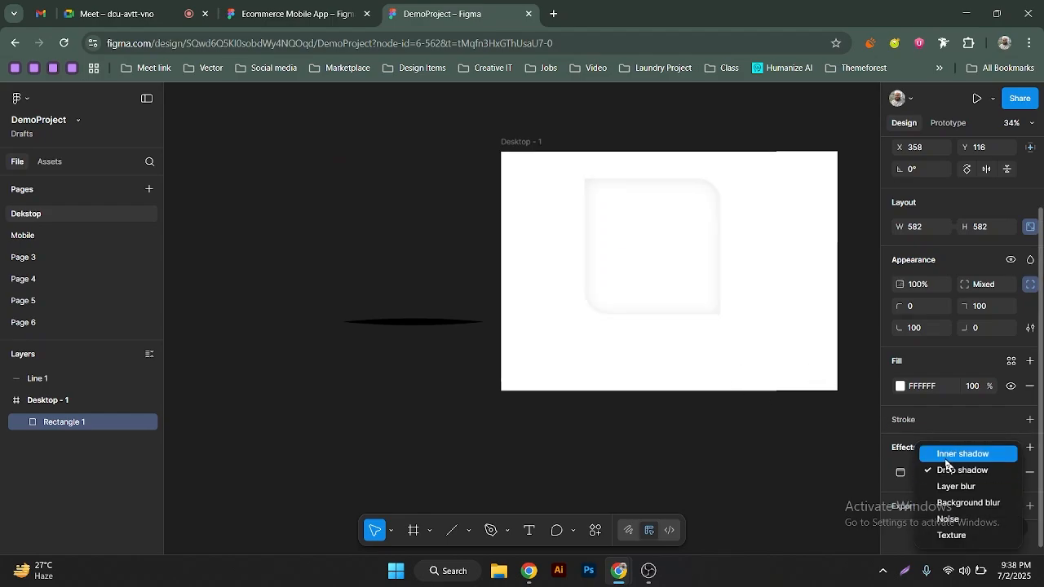
click(909, 434)
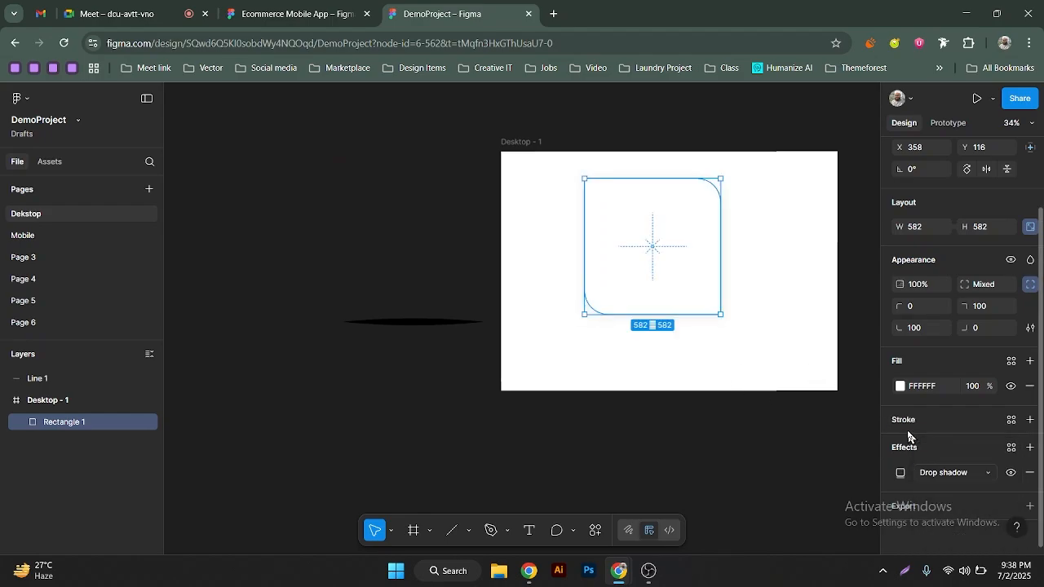
click(948, 475)
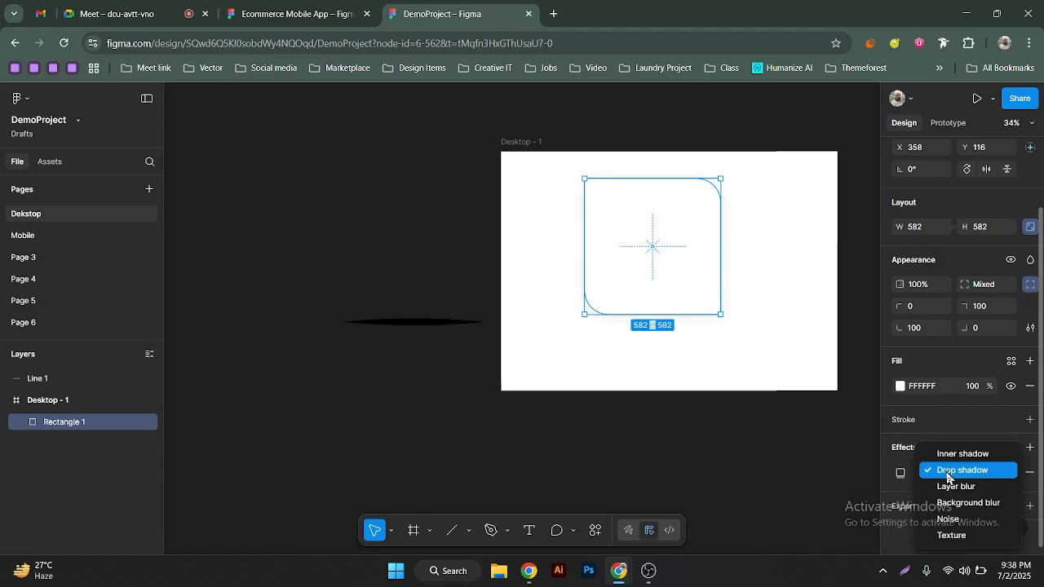
click(698, 294)
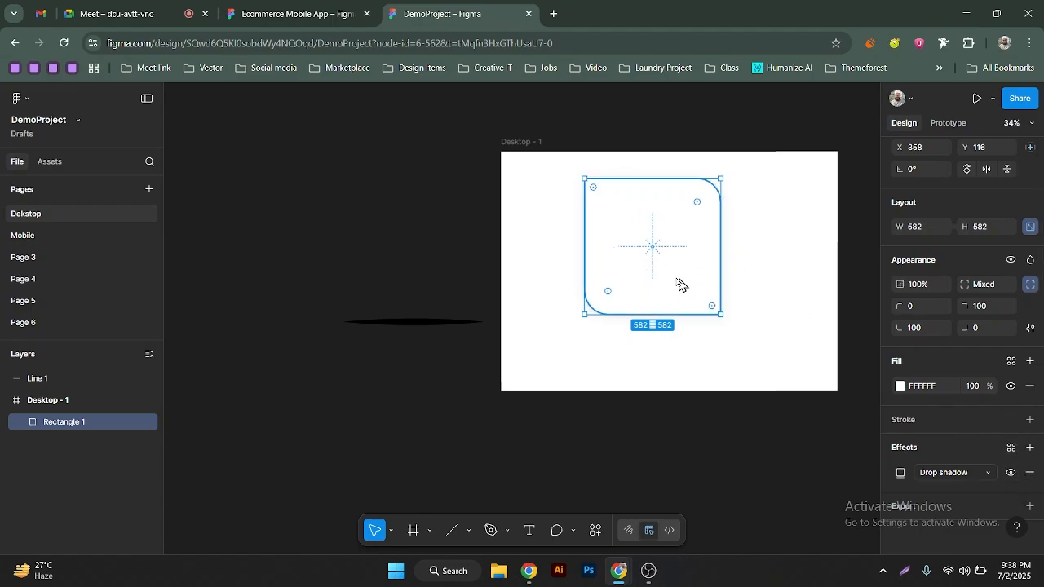
drag(657, 223, 667, 239)
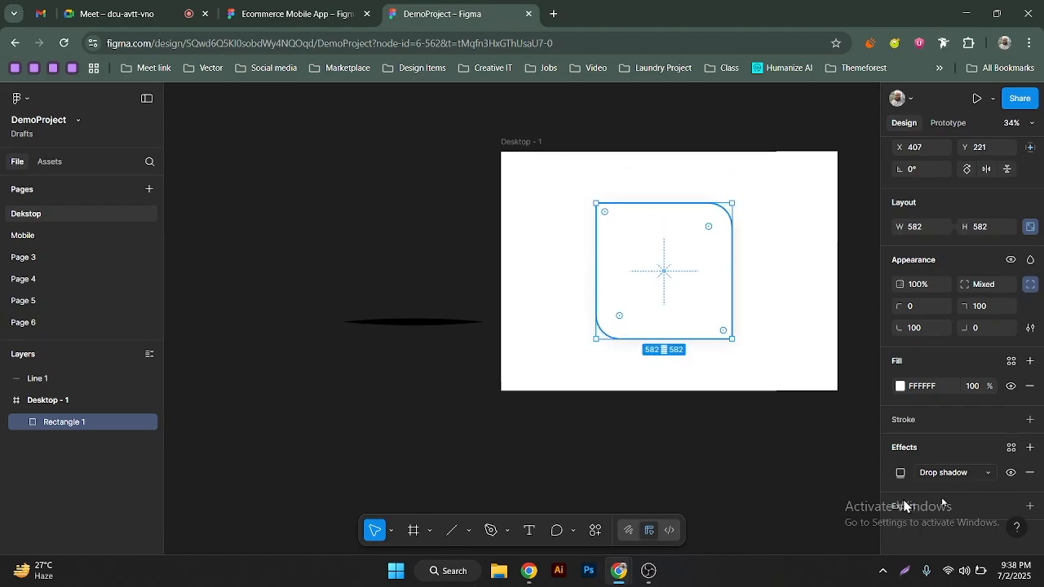
Toggle the drop shadow's visibility off and on, remove the effect from the rectangle and deselect it
click(1010, 475)
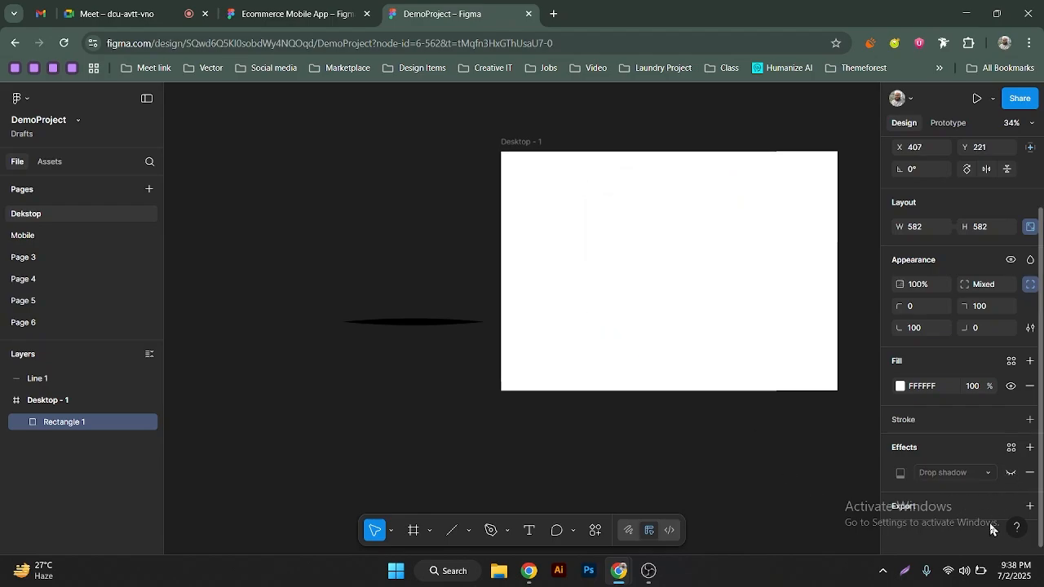
click(1012, 474)
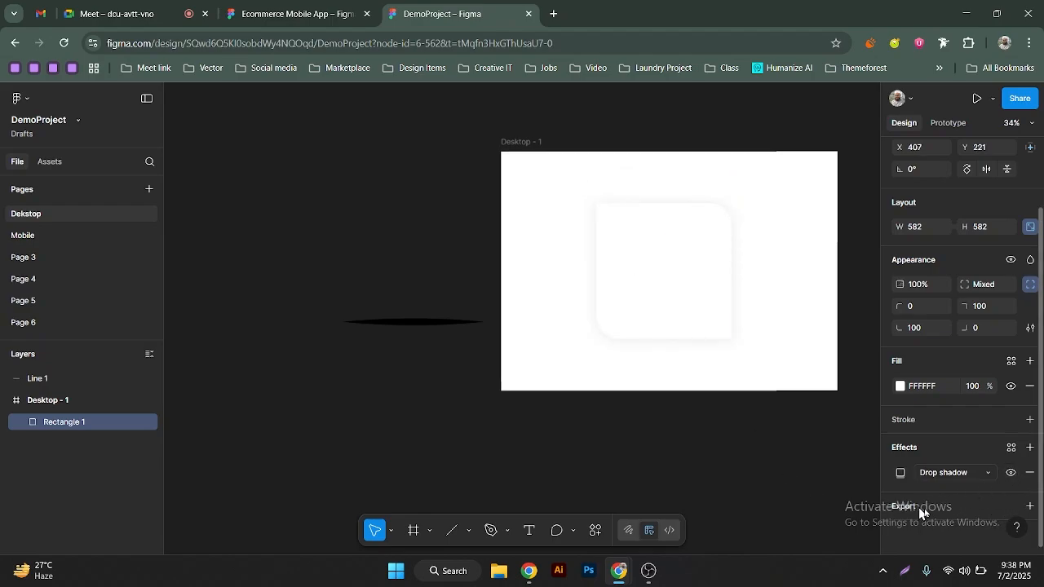
click(1031, 473)
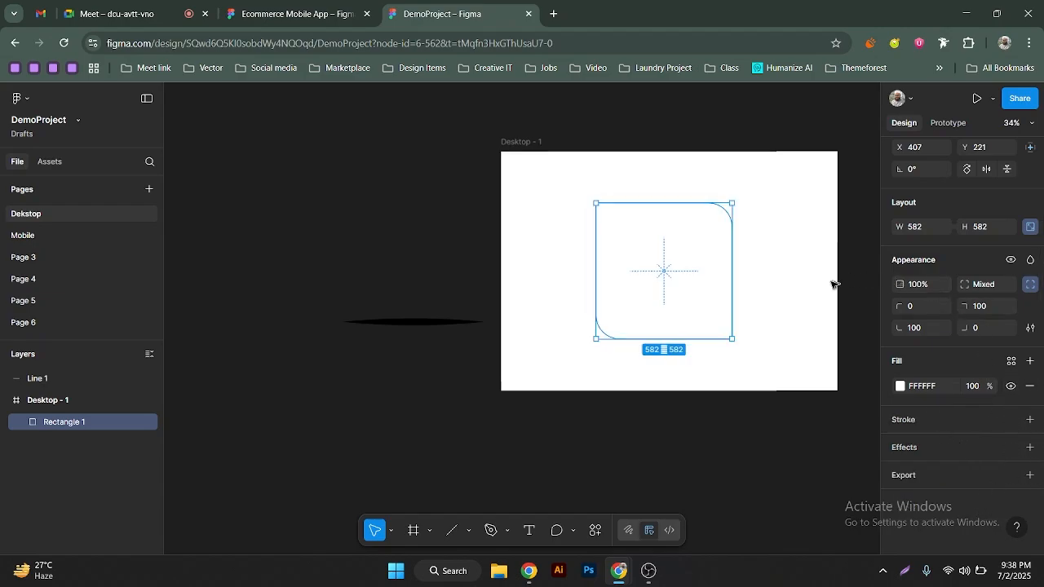
click(769, 278)
Move the white rectangle within the Desktop - 1 frame to about X 346, Y 134
drag(687, 278, 540, 307)
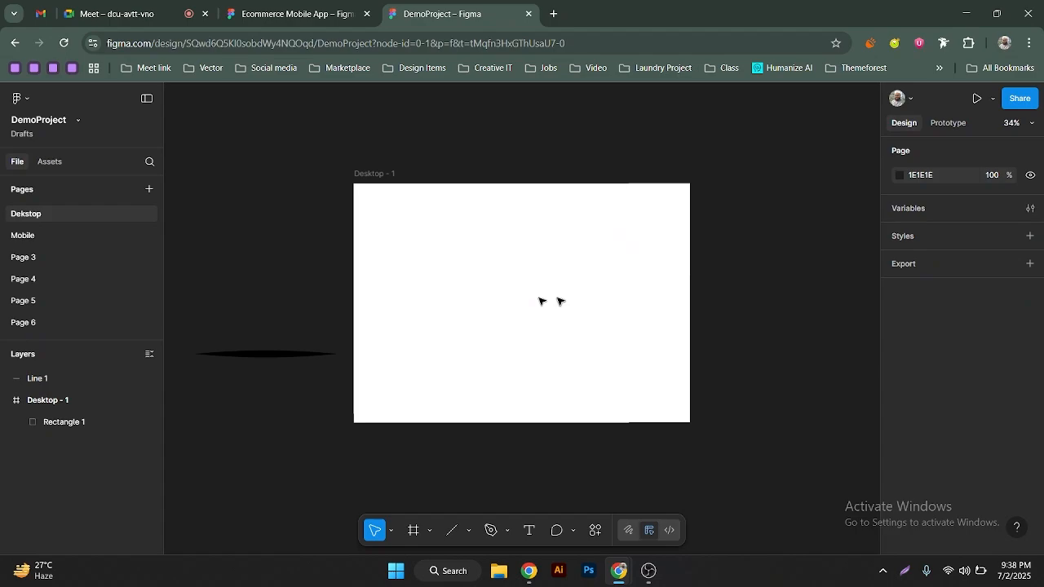
click(543, 301)
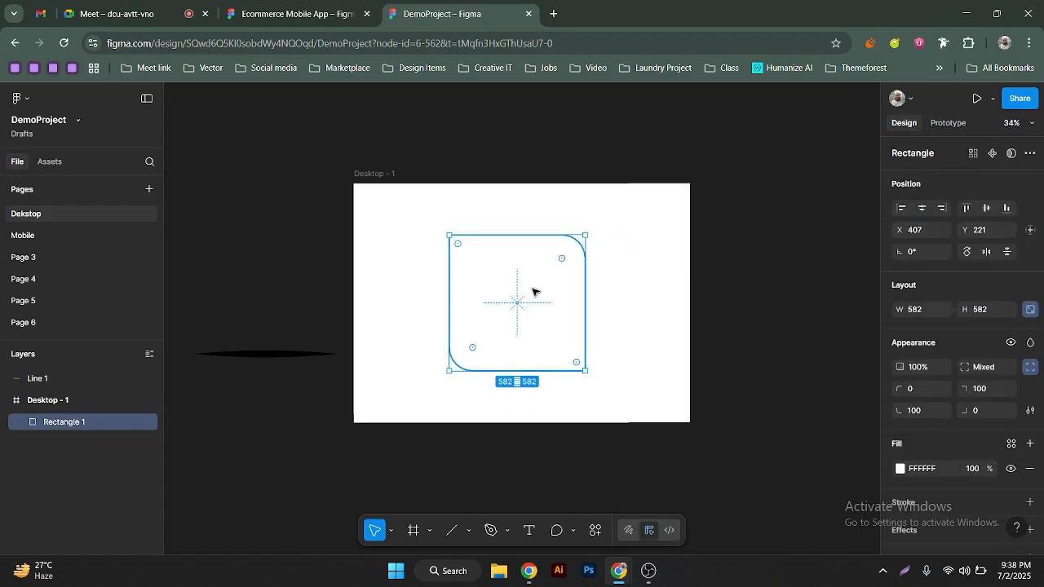
drag(534, 291, 520, 271)
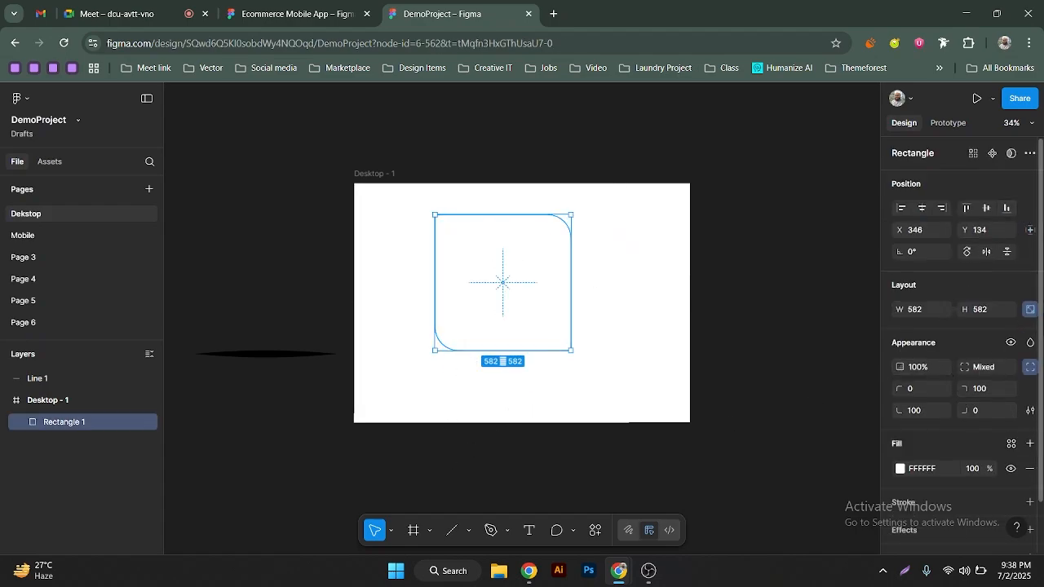
scroll(1020, 214, down, 1)
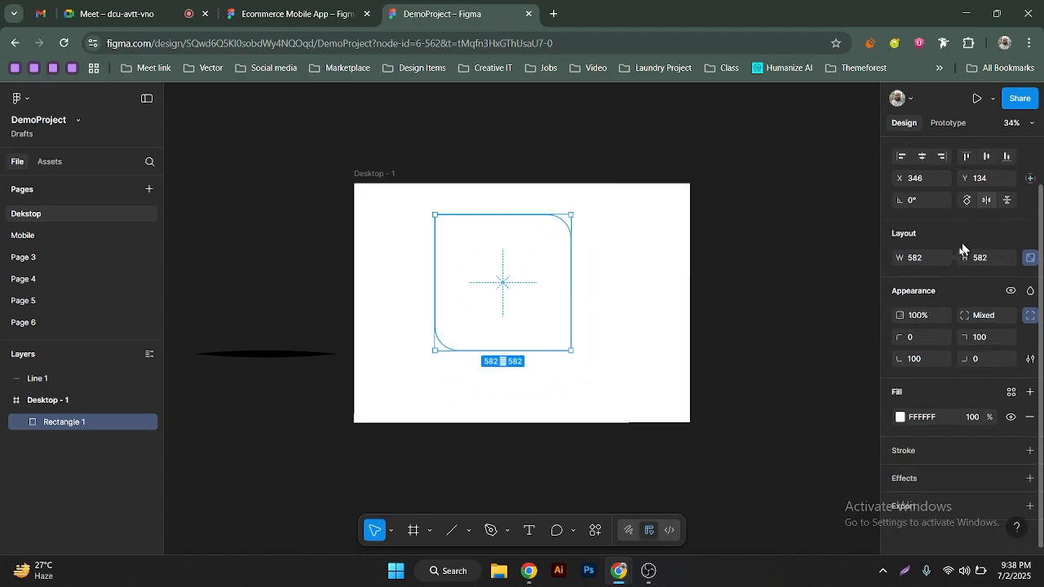
scroll(1009, 312, up, 1)
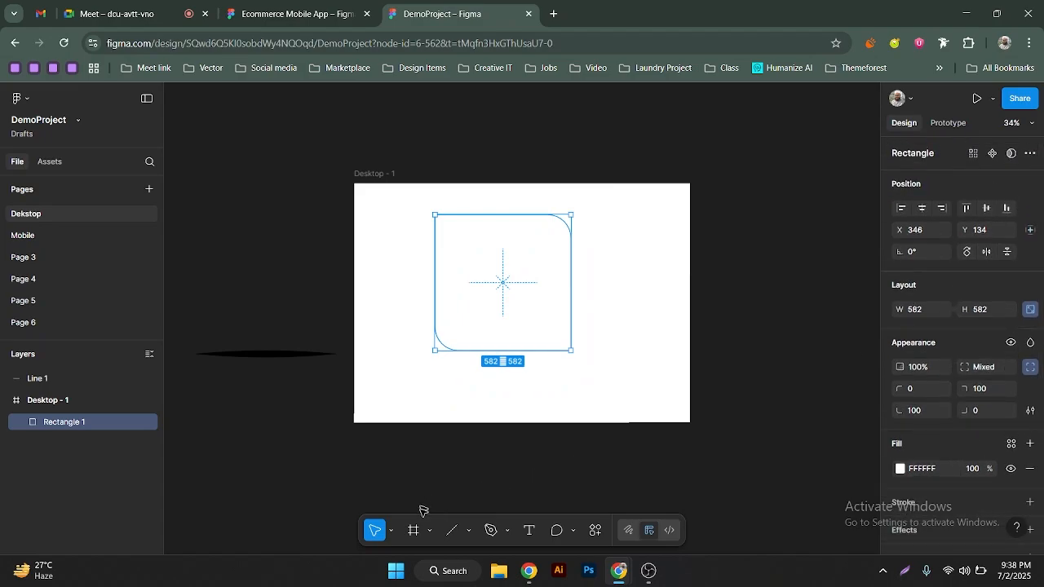
Draw a frame about 201 × 524 beside the rectangle inside Desktop - 1 and give it a solid red FF0000 fill
click(416, 531)
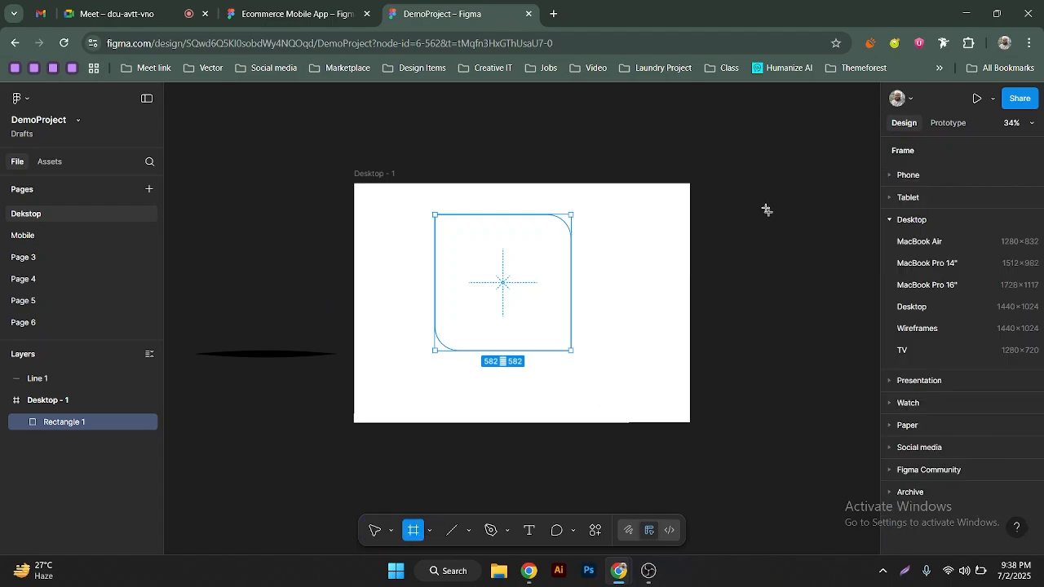
drag(612, 229, 660, 351)
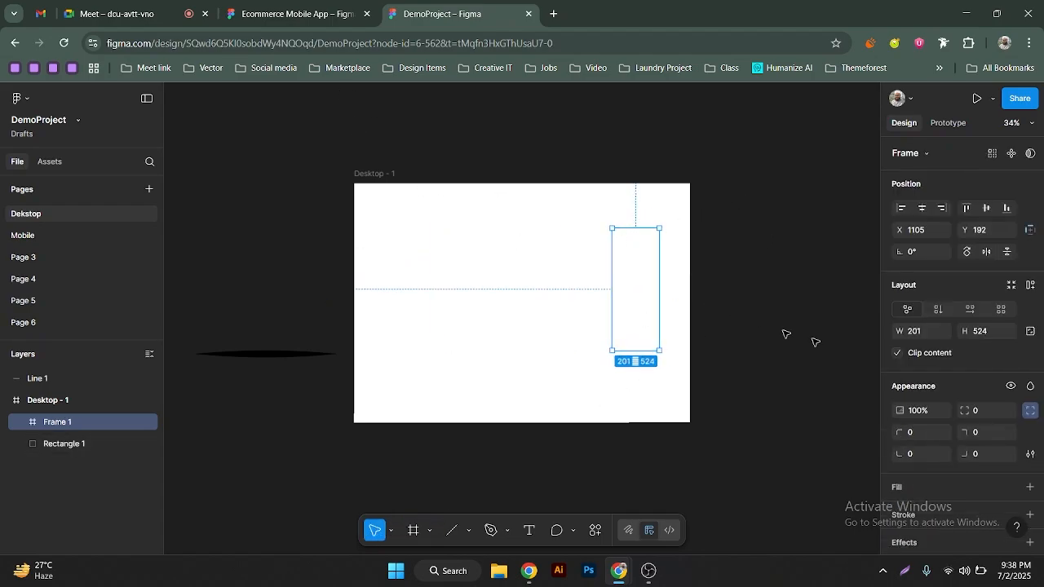
scroll(987, 378, down, 2)
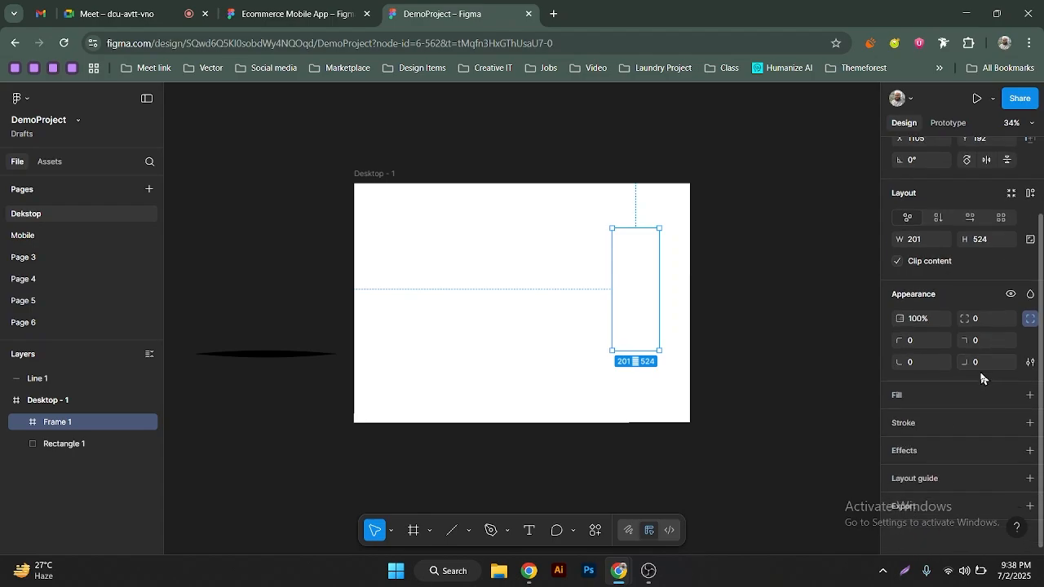
click(1030, 395)
drag(814, 341, 869, 273)
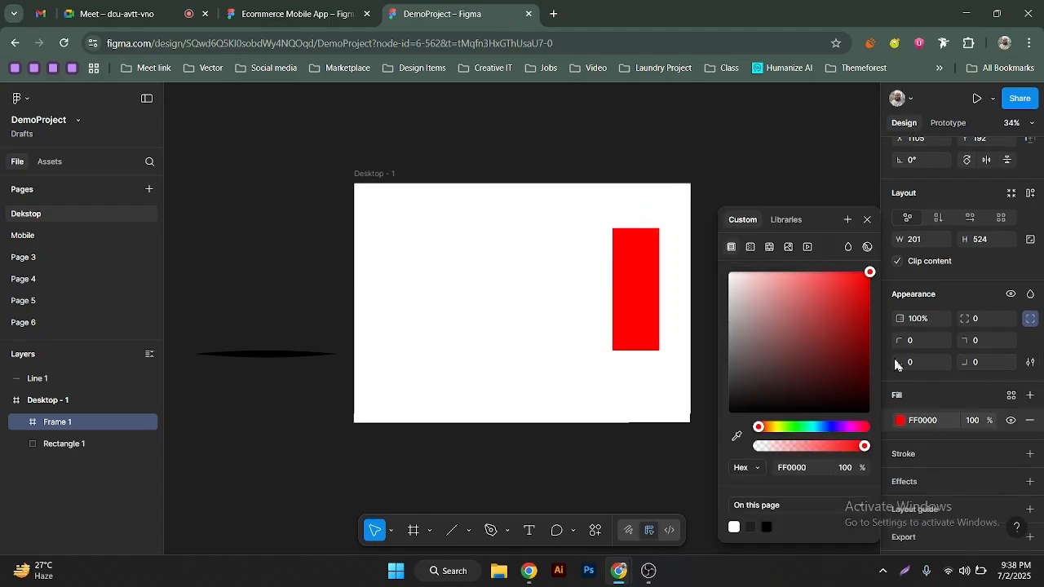
click(994, 459)
drag(816, 376, 924, 213)
click(1028, 479)
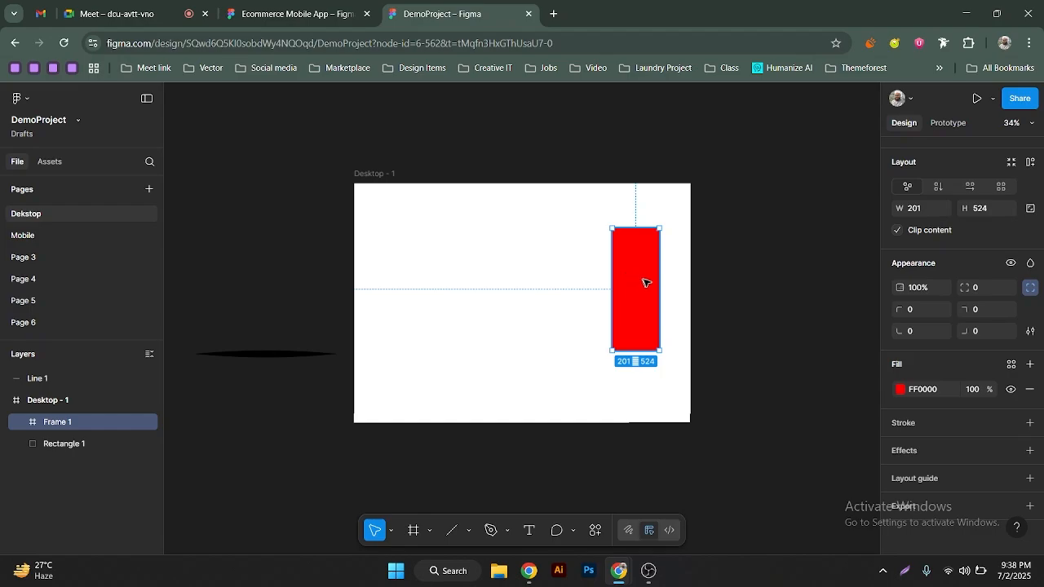
Move the red frame and the white rectangle together out of Desktop - 1 onto the empty canvas beside it
drag(644, 282, 675, 290)
key(ctrl+z)
click(541, 337)
drag(682, 228, 447, 371)
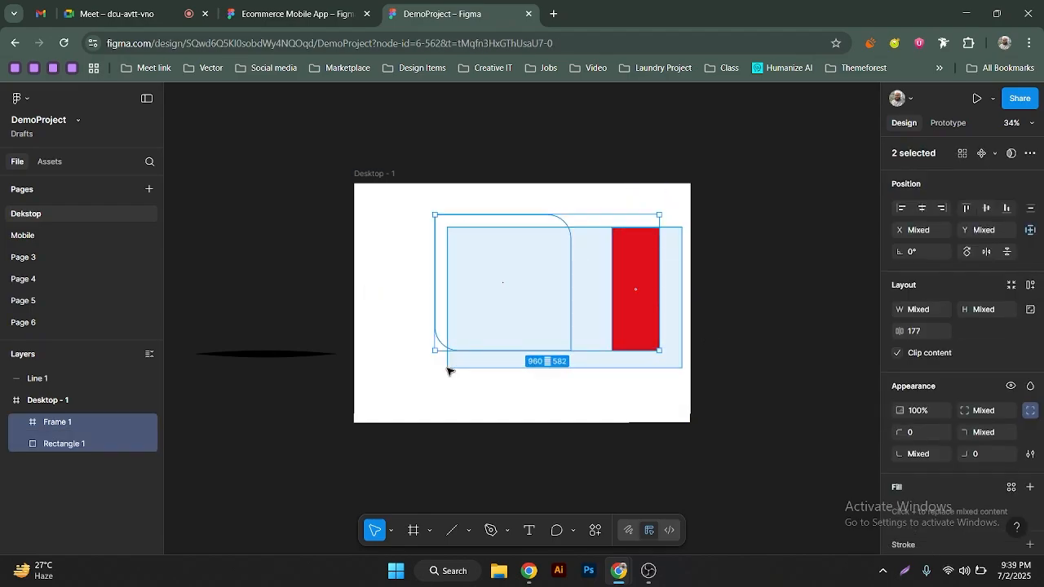
drag(515, 298, 795, 301)
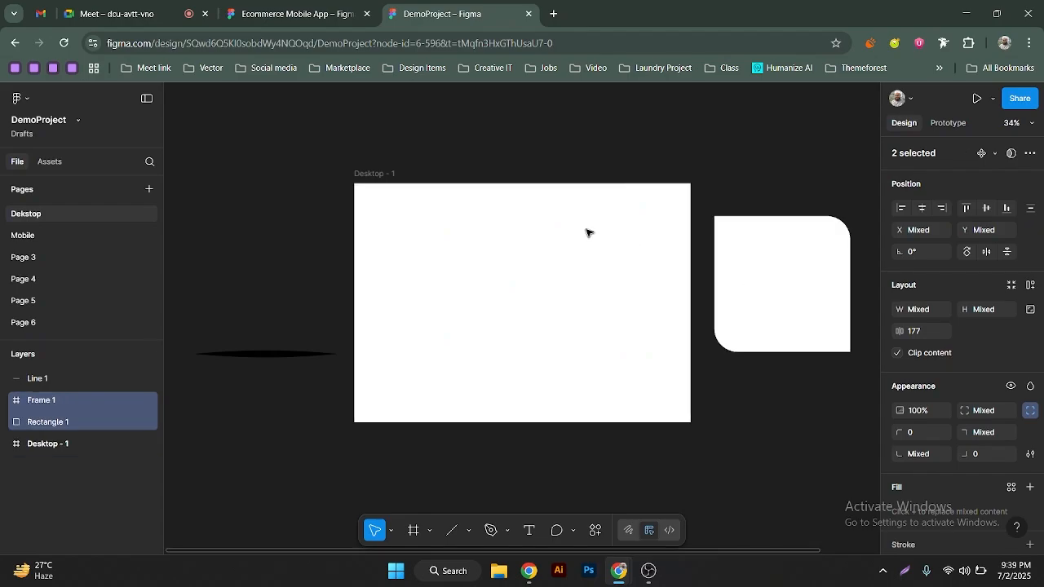
Add a layout guide to the Desktop - 1 frame and change its type from Grid to Columns
click(653, 235)
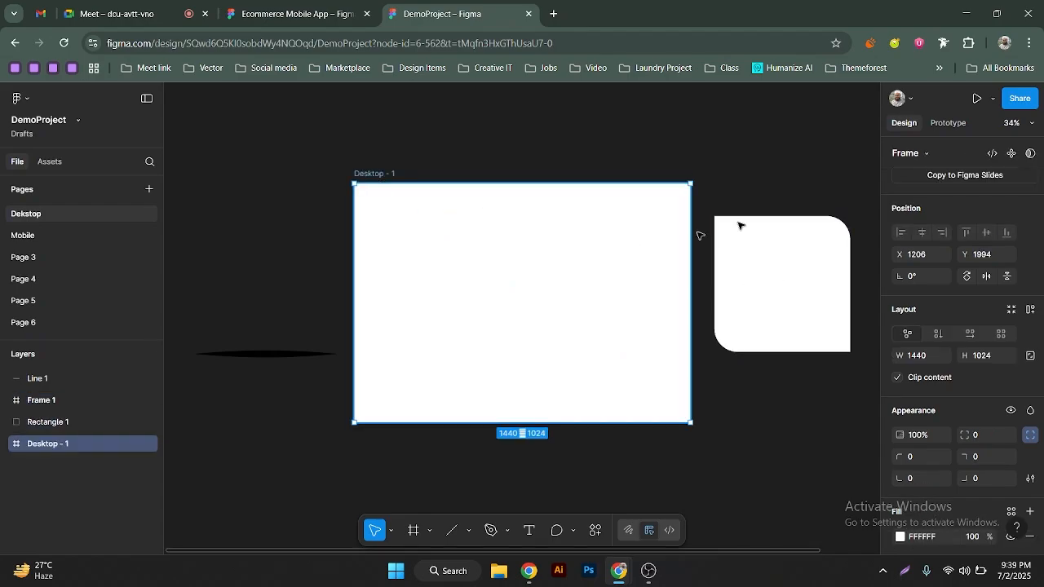
scroll(699, 235, up, 5)
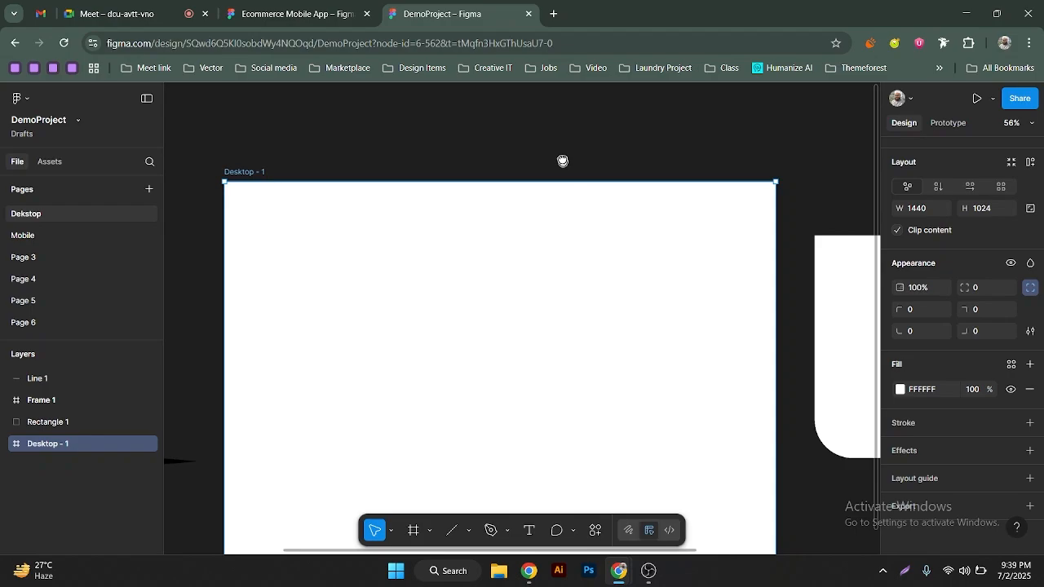
scroll(563, 160, down, 2)
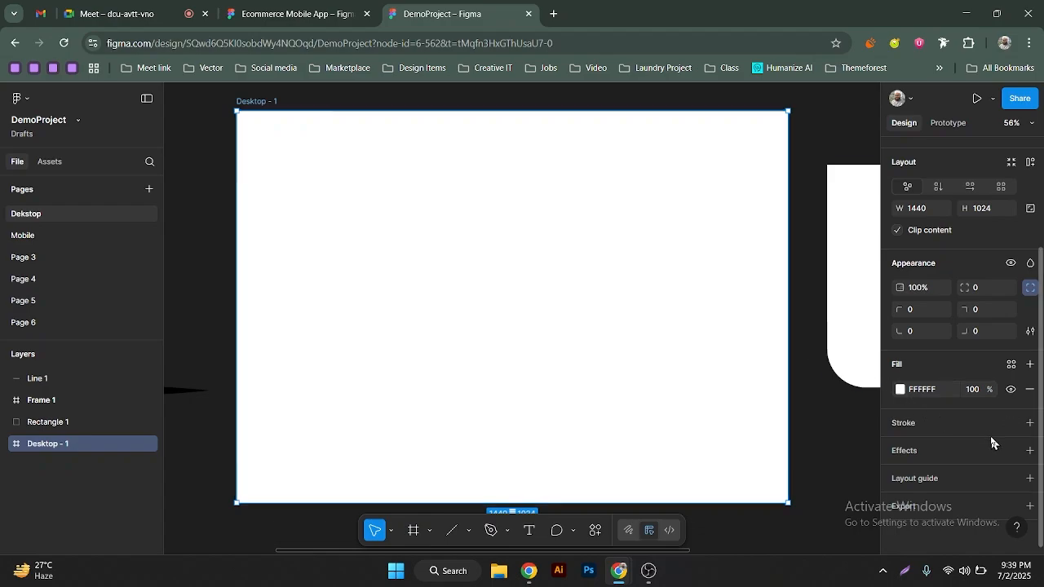
click(1030, 478)
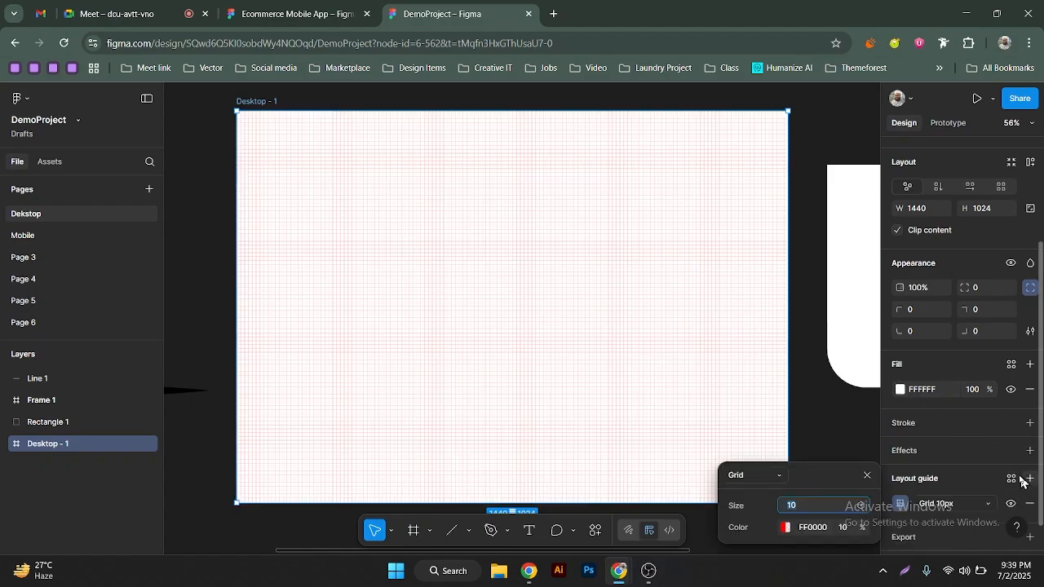
drag(829, 477, 882, 271)
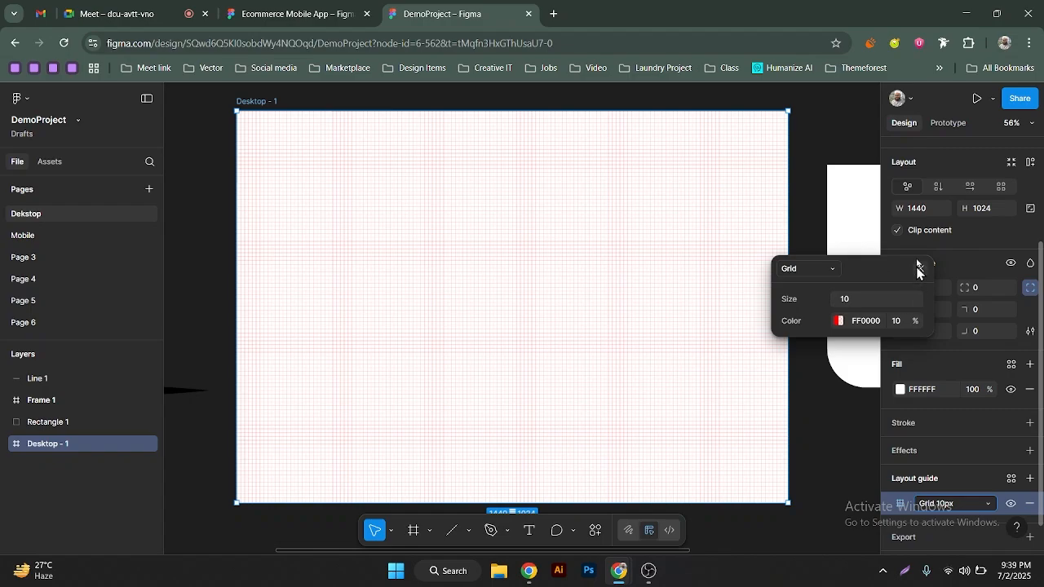
click(832, 272)
click(853, 270)
click(801, 272)
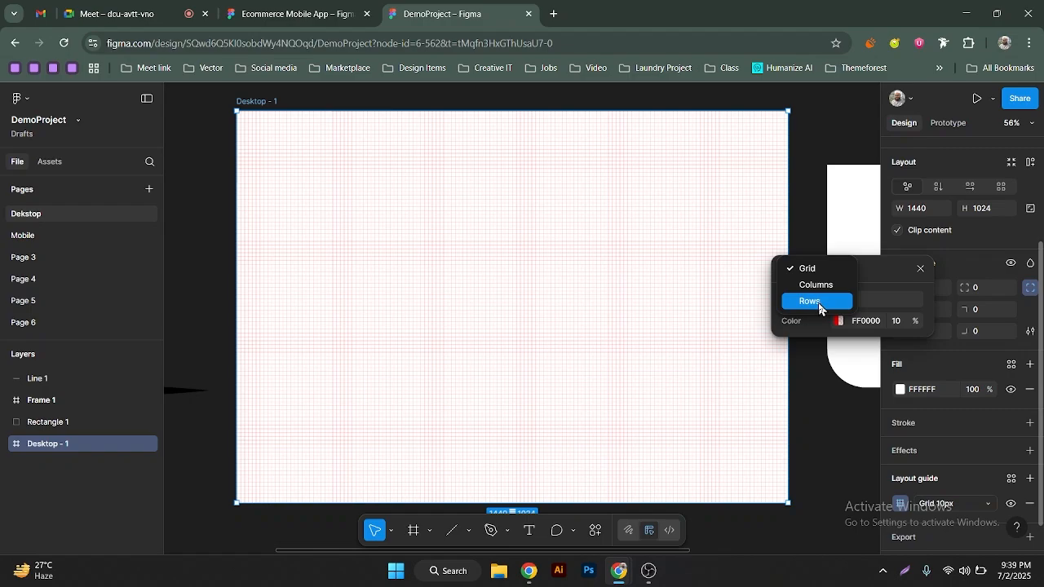
click(821, 285)
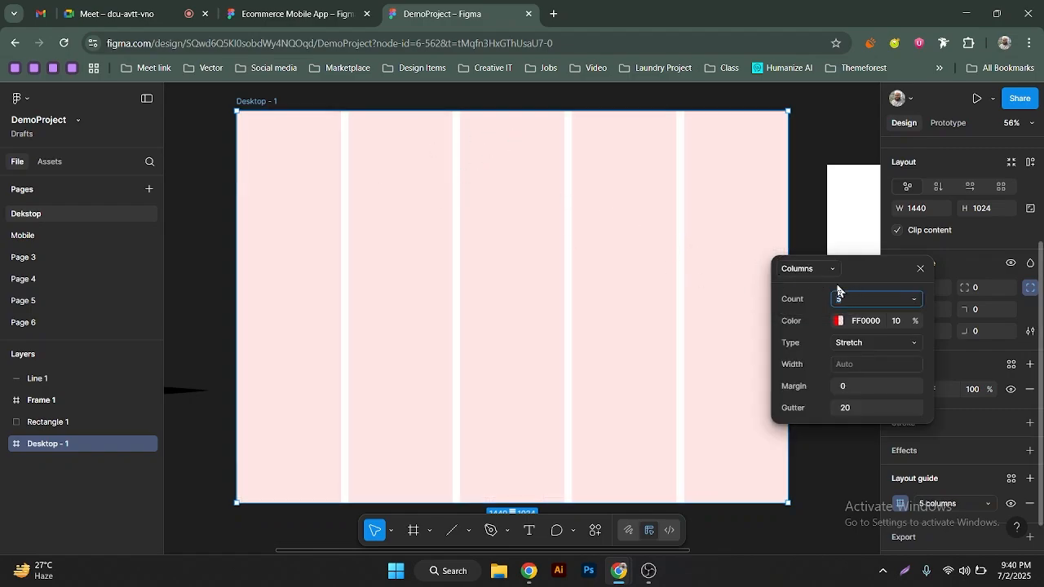
click(820, 269)
click(818, 269)
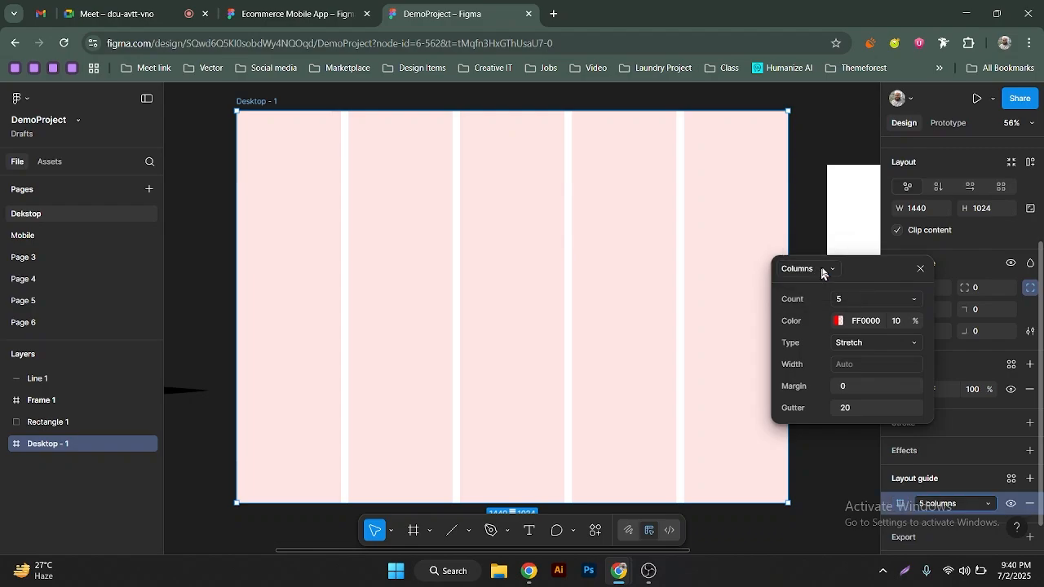
Set the column layout guide's count to 12
click(847, 305)
text(1)
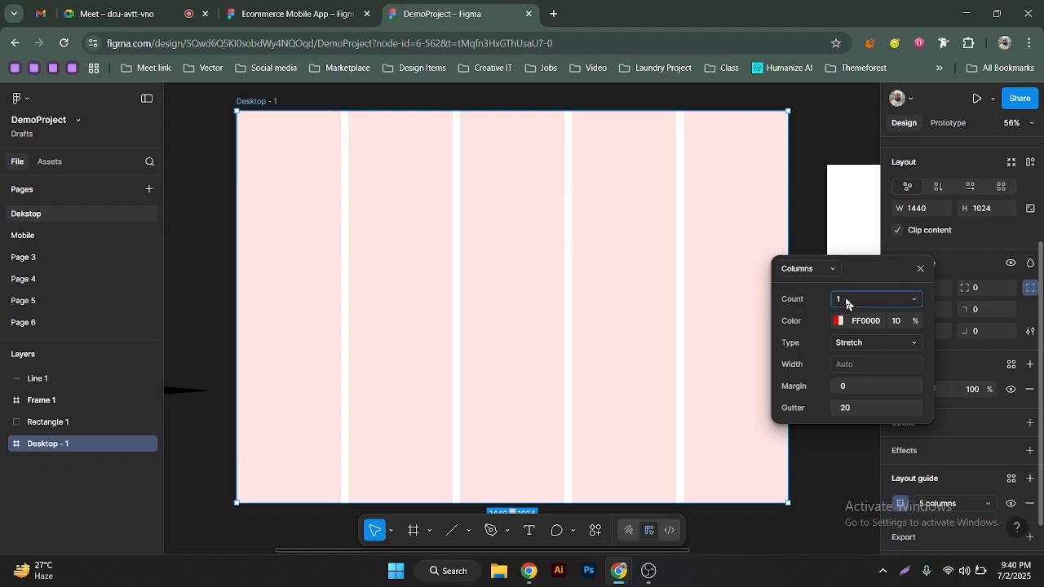
text(2)
key(Return)
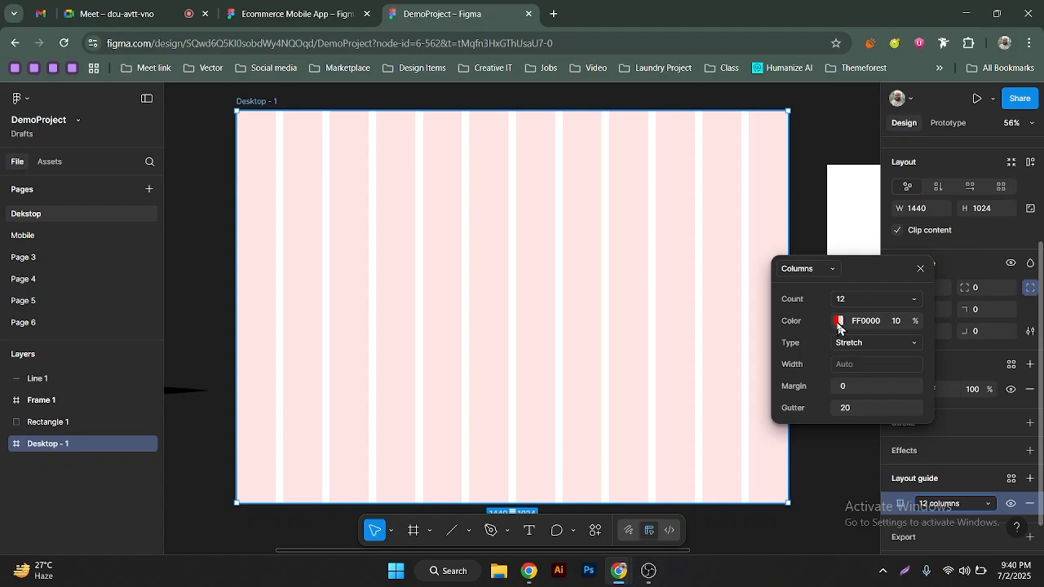
Change the column guide's color to grey 898989 at 5% opacity
click(839, 324)
drag(662, 319, 620, 338)
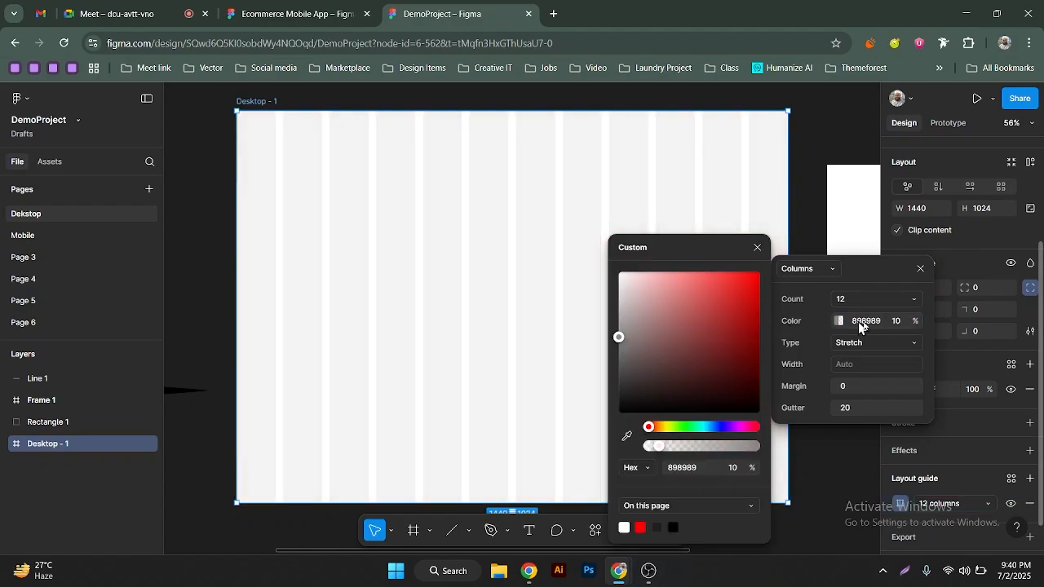
click(900, 323)
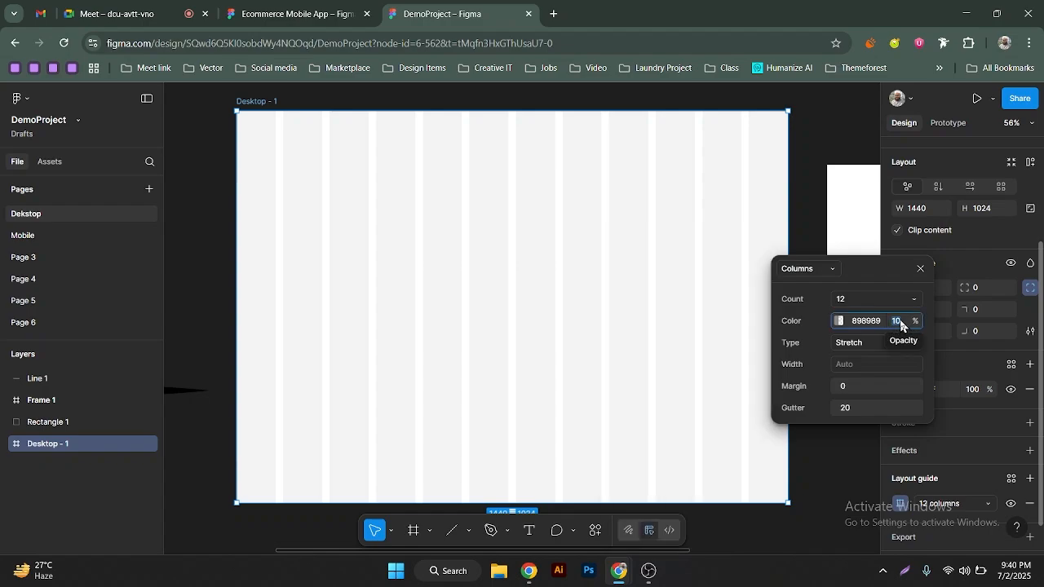
text(5)
key(Return)
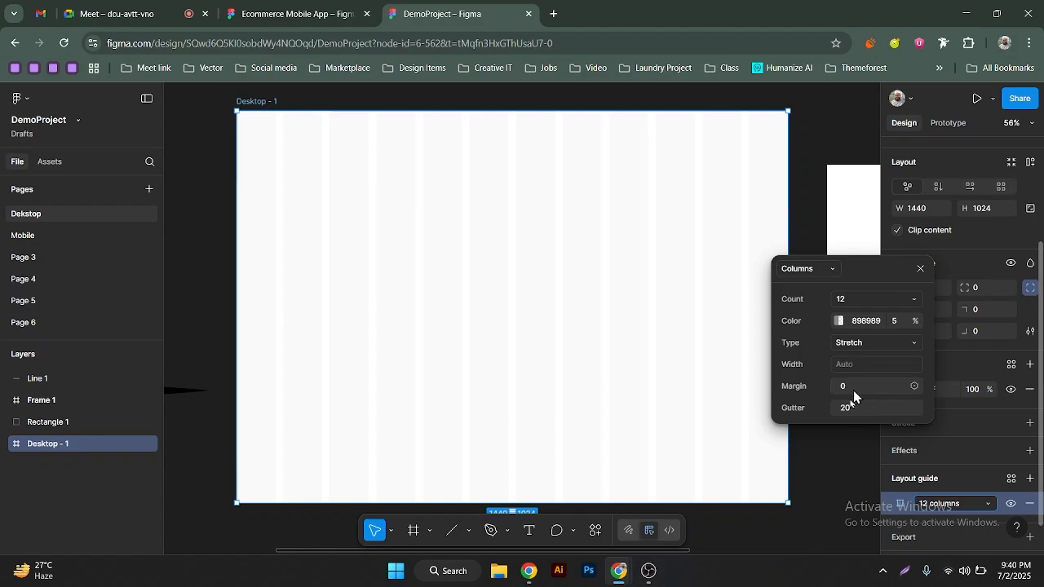
Try a margin of 20 and a gutter of 30 on the column guide
click(849, 390)
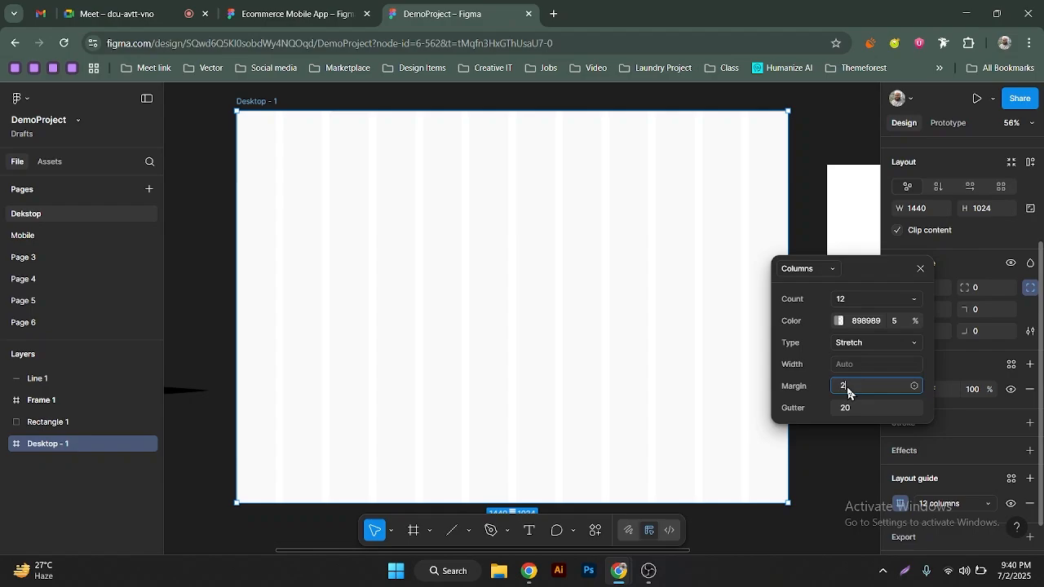
key(Return)
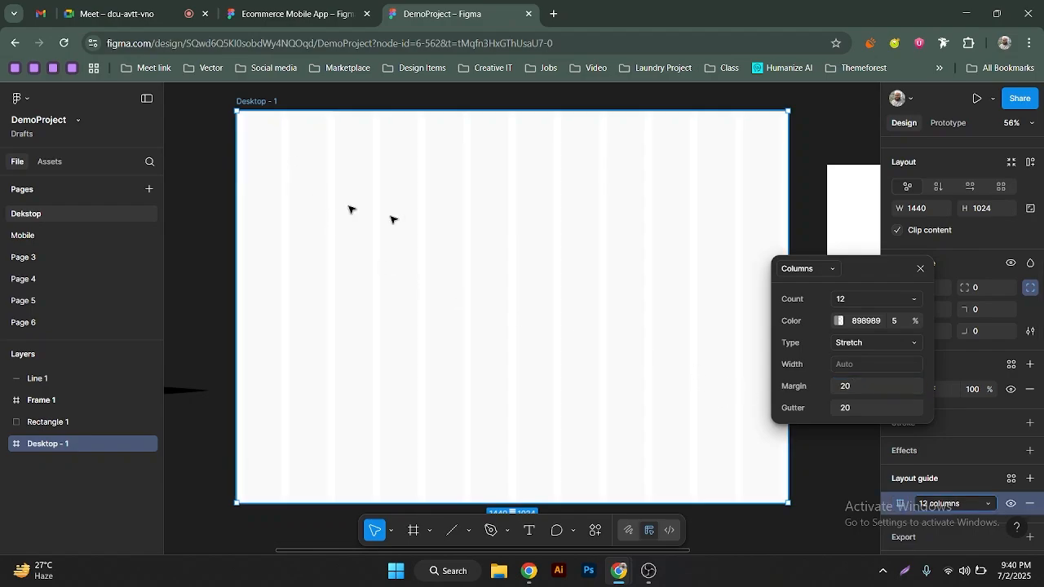
click(861, 412)
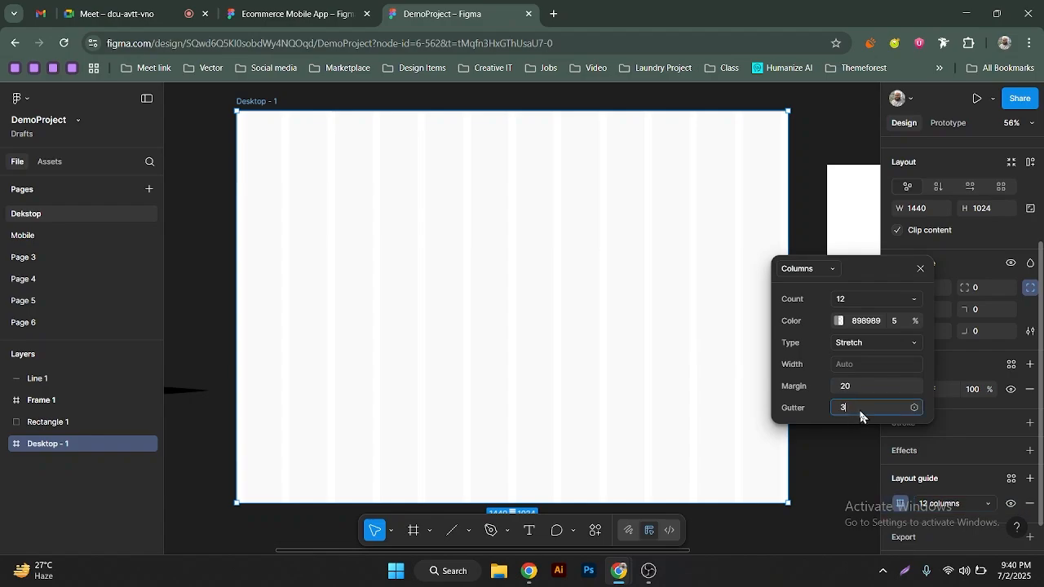
key(Return)
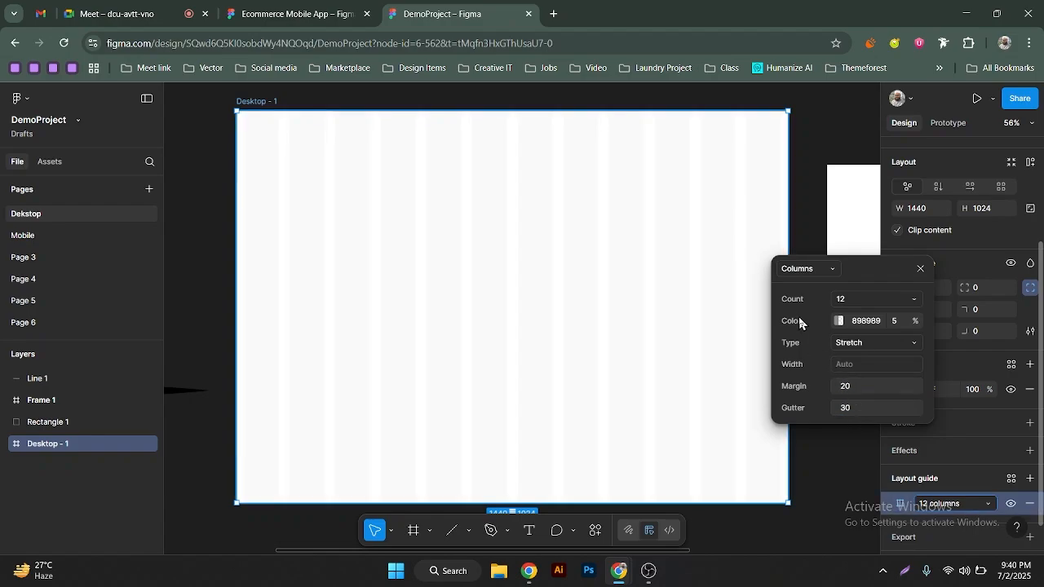
Set the column guide's gutter to 20 and its margin to 30
click(857, 411)
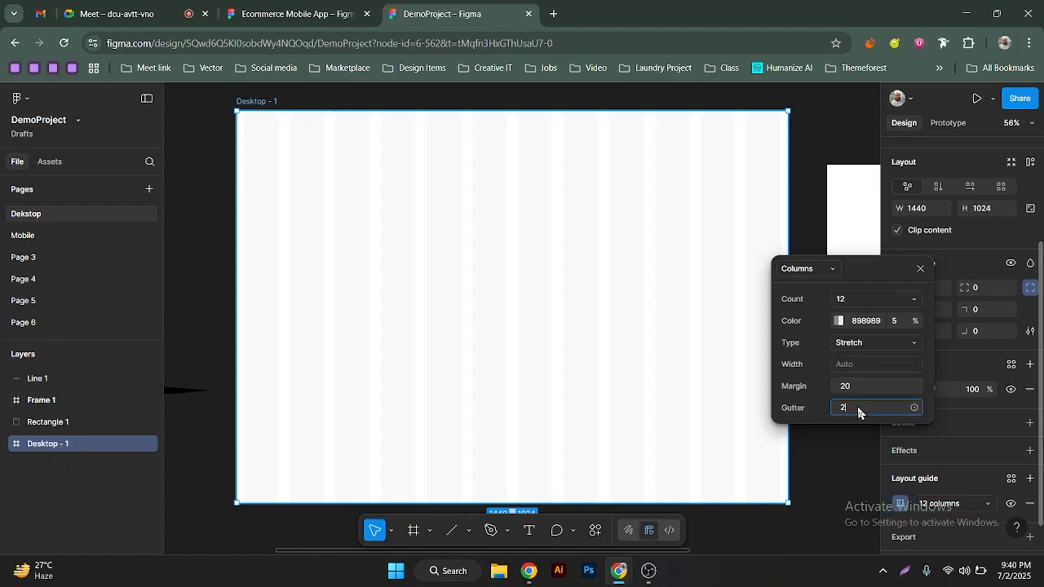
text(20)
key(Return)
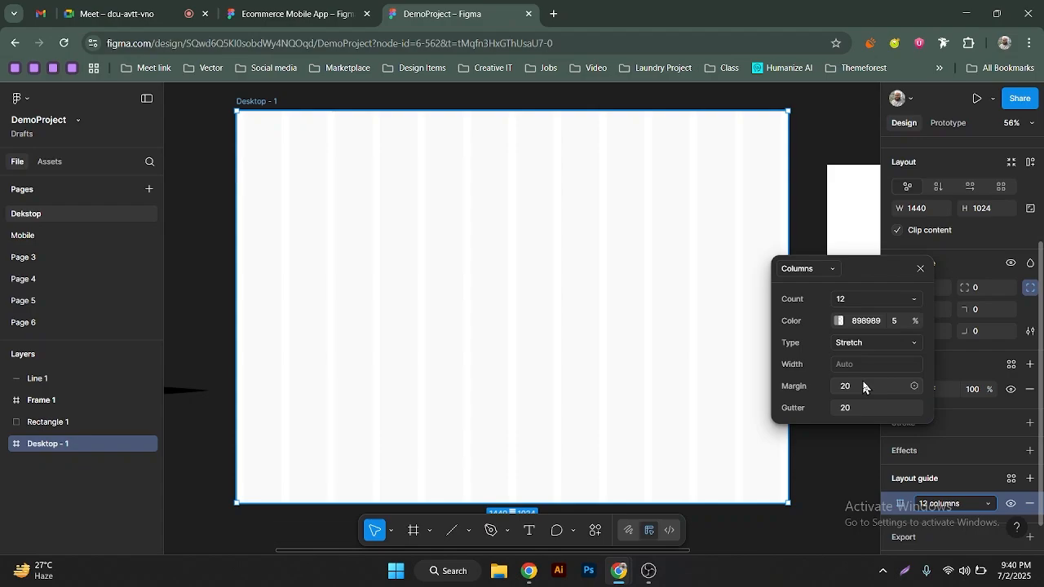
click(865, 387)
key(Return)
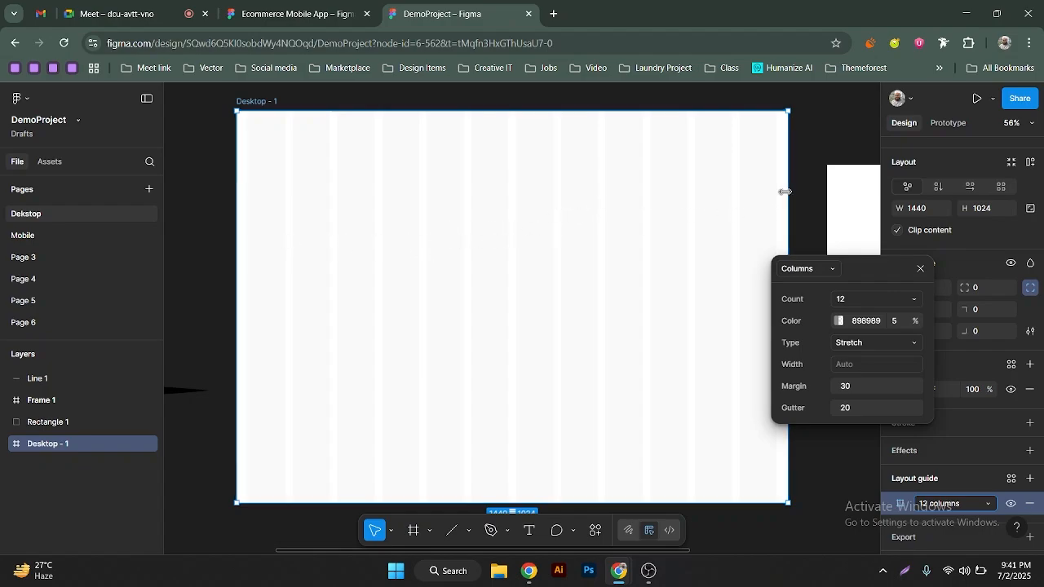
Draw a 330 × 330 grey square at X 30, Y 235 in Desktop - 1, spanning the first three guide columns
key(r)
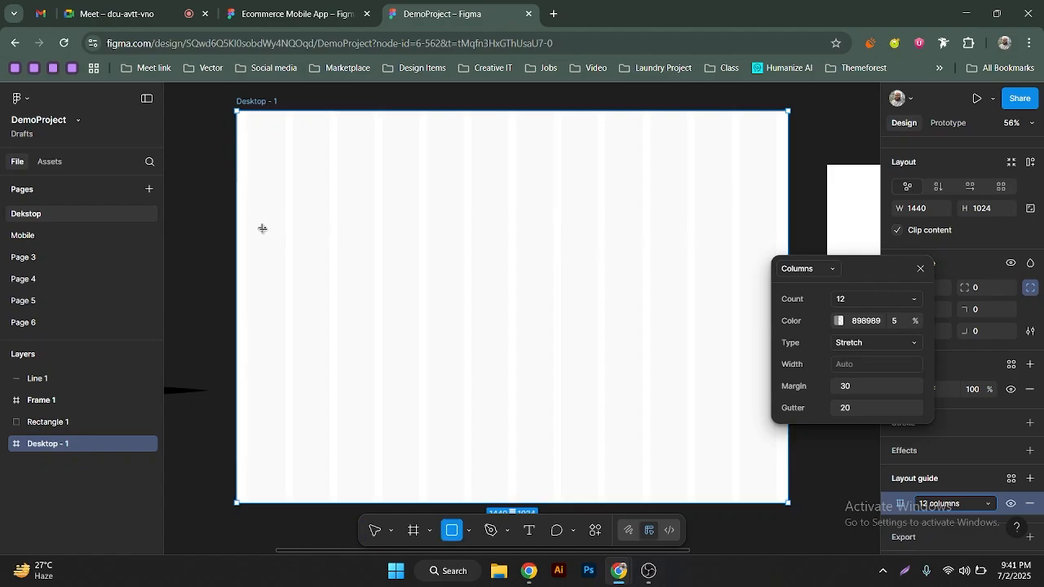
drag(248, 200, 376, 324)
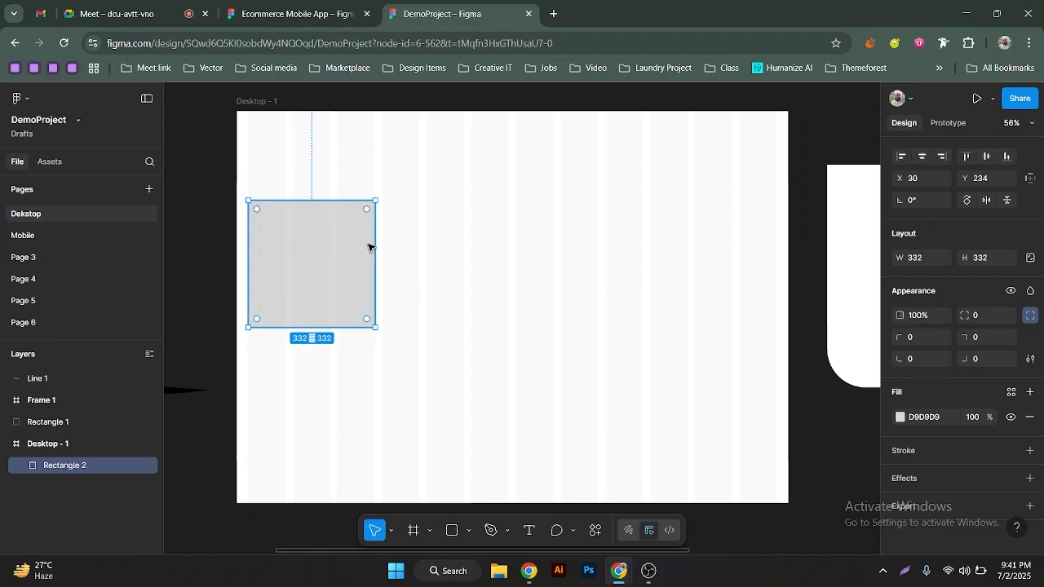
scroll(372, 241, up, 5)
drag(393, 241, 389, 241)
Copy the grey square three times along the row, each copy spanning three guide columns, with the last at X 1080
scroll(389, 241, down, 5)
drag(304, 258, 439, 264)
key(ctrl+d)
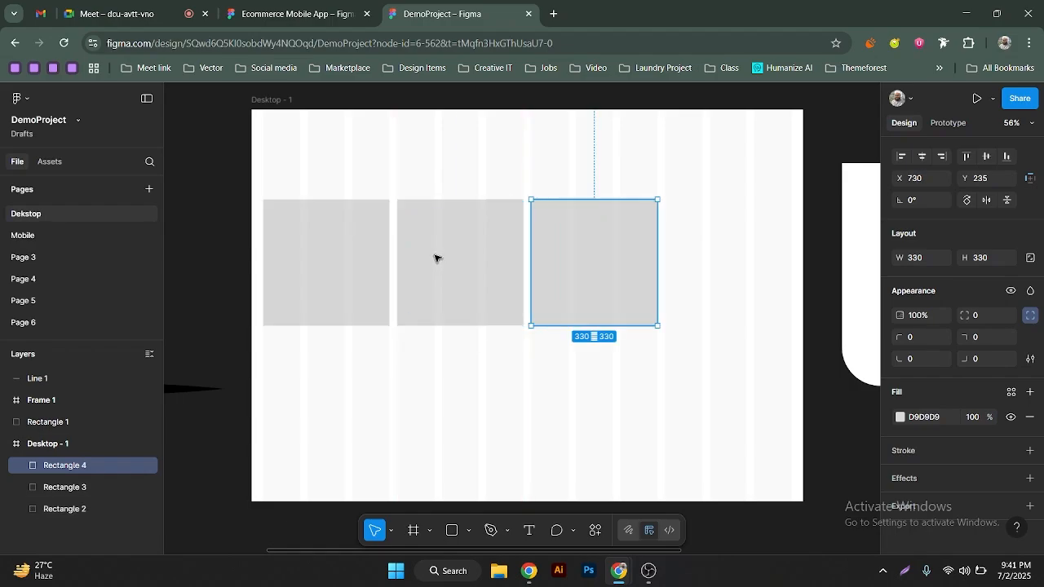
key(ctrl+d)
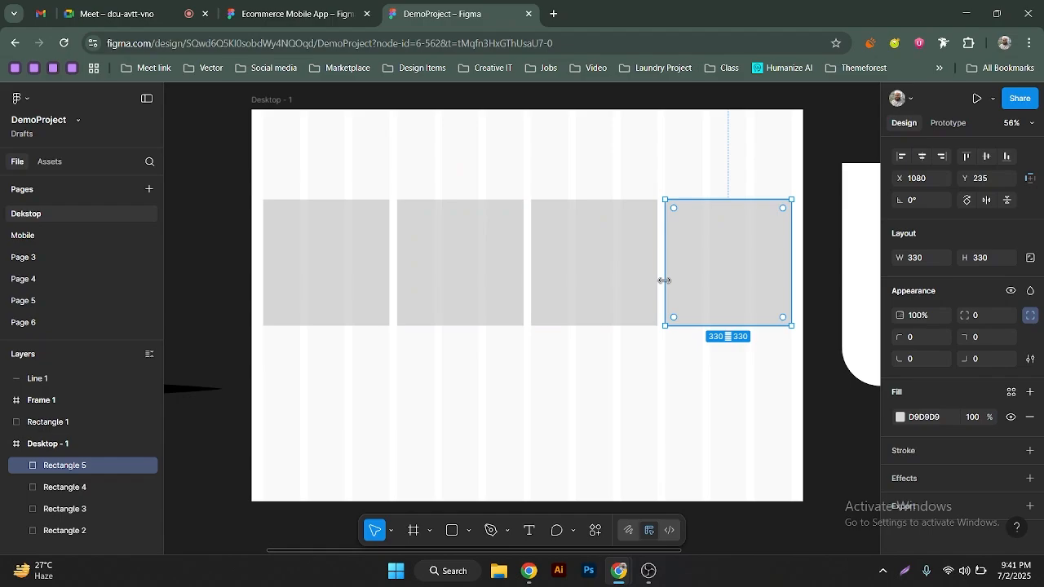
scroll(677, 282, up, 3)
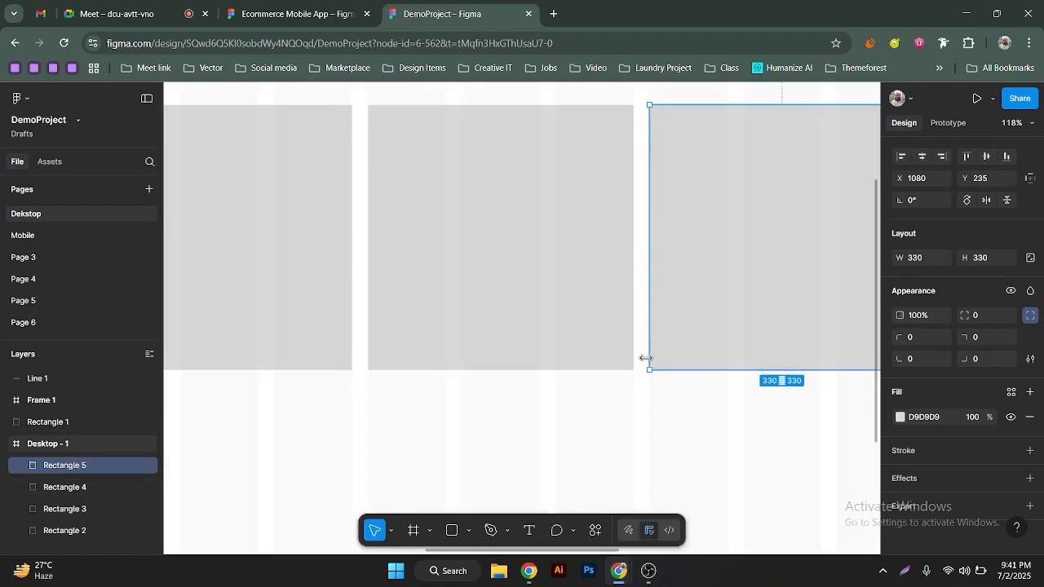
scroll(649, 350, down, 3)
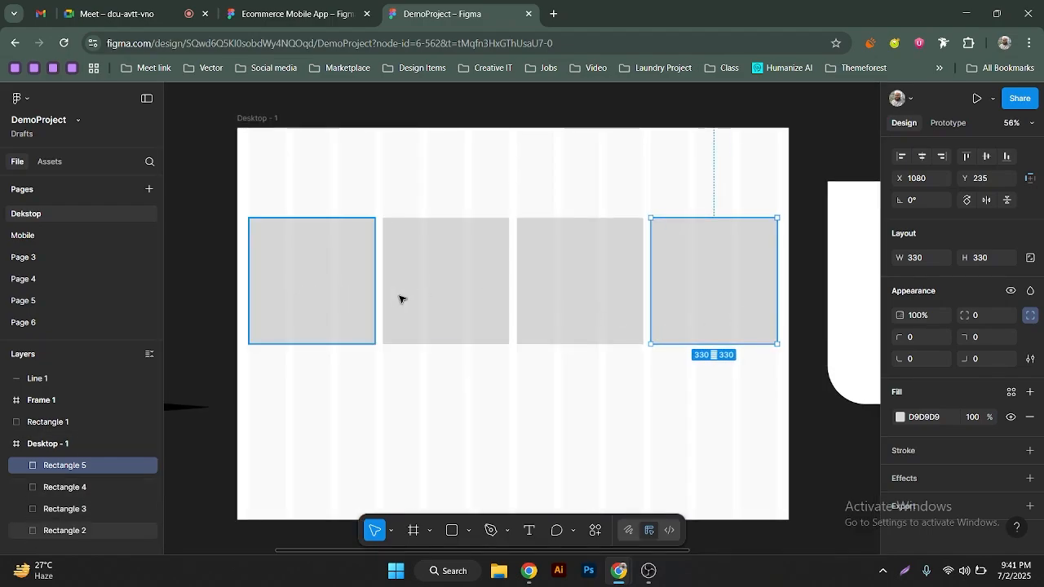
Replace the first square's solid fill with an image fill using the picture 345678 from the Downloads folder
click(326, 290)
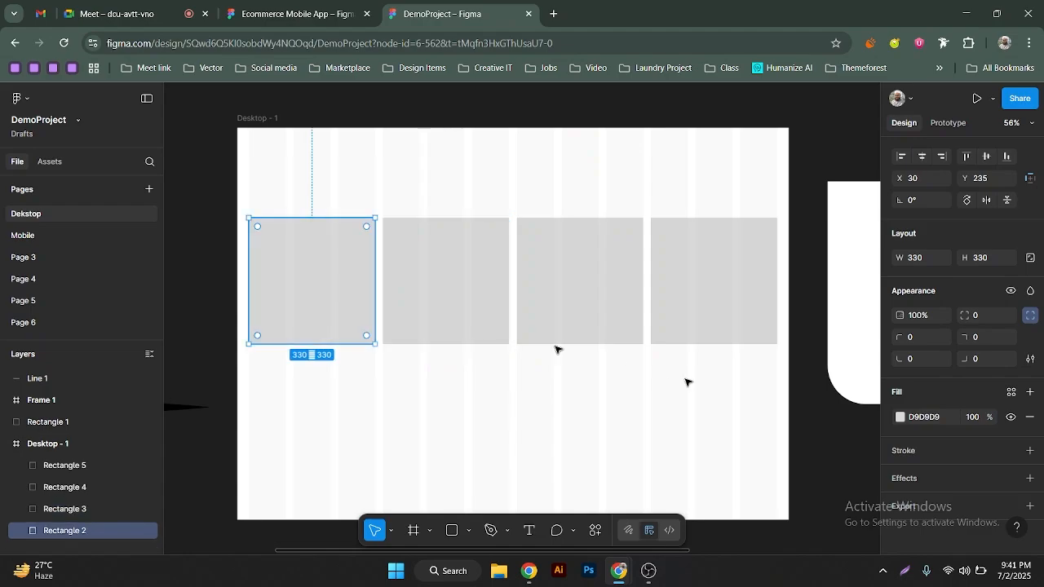
click(901, 417)
click(751, 247)
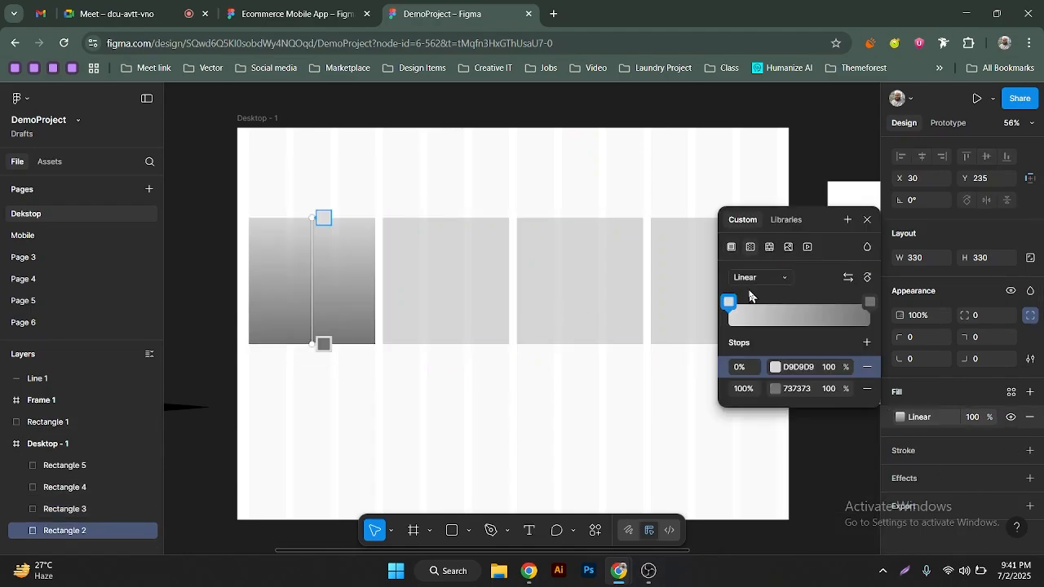
click(770, 242)
click(790, 232)
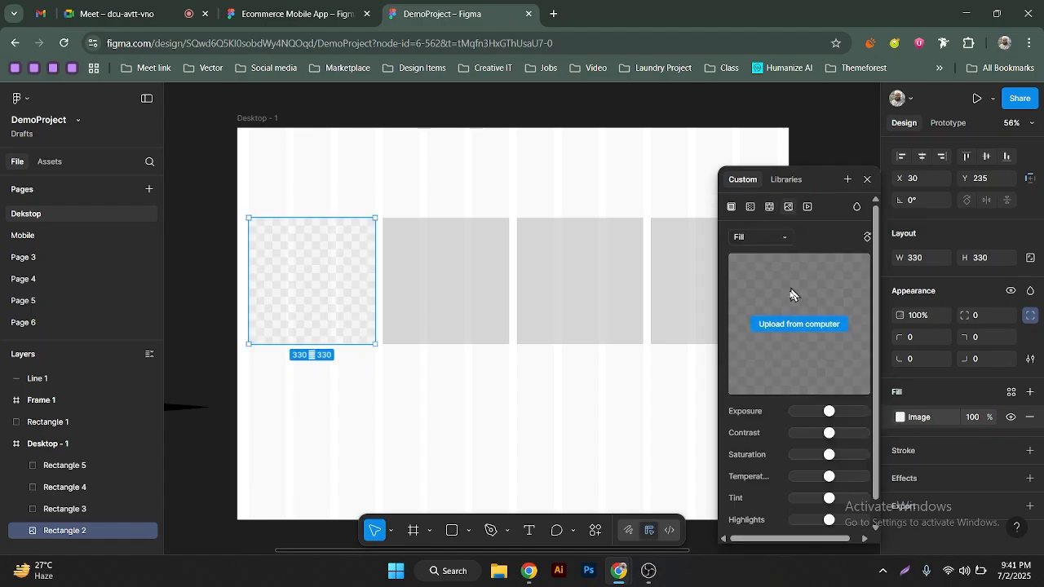
click(789, 327)
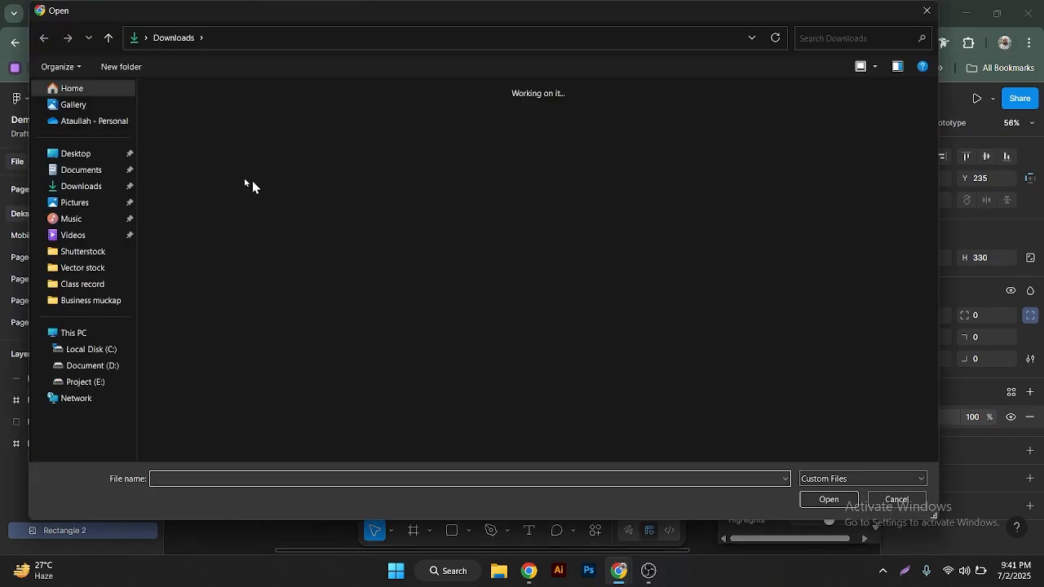
click(230, 181)
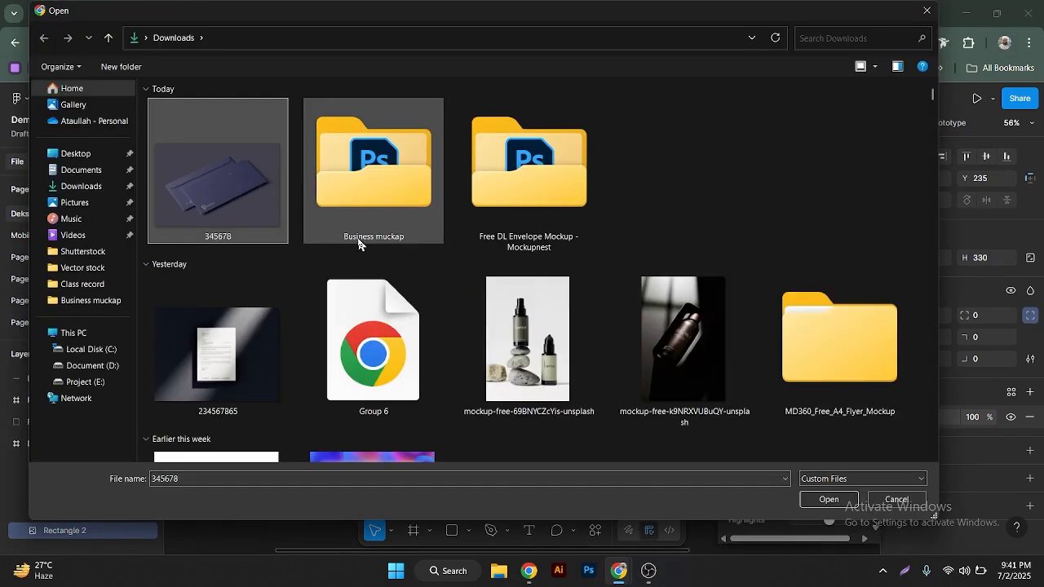
double_click(224, 205)
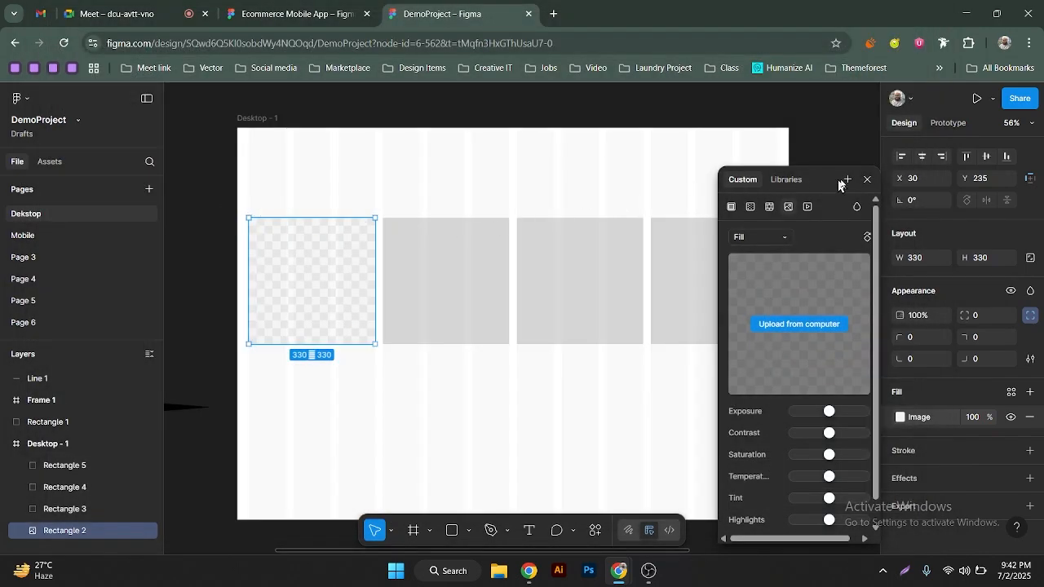
click(867, 178)
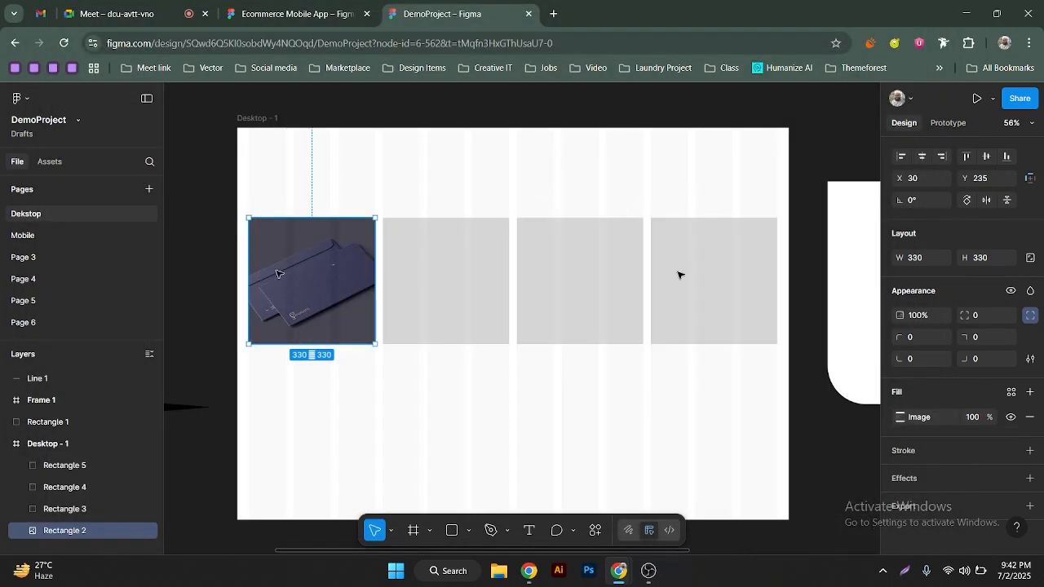
Delete the fourth square and scale the remaining three together to 442 × 442 each, spanning all the guide columns
click(697, 252)
key(Delete)
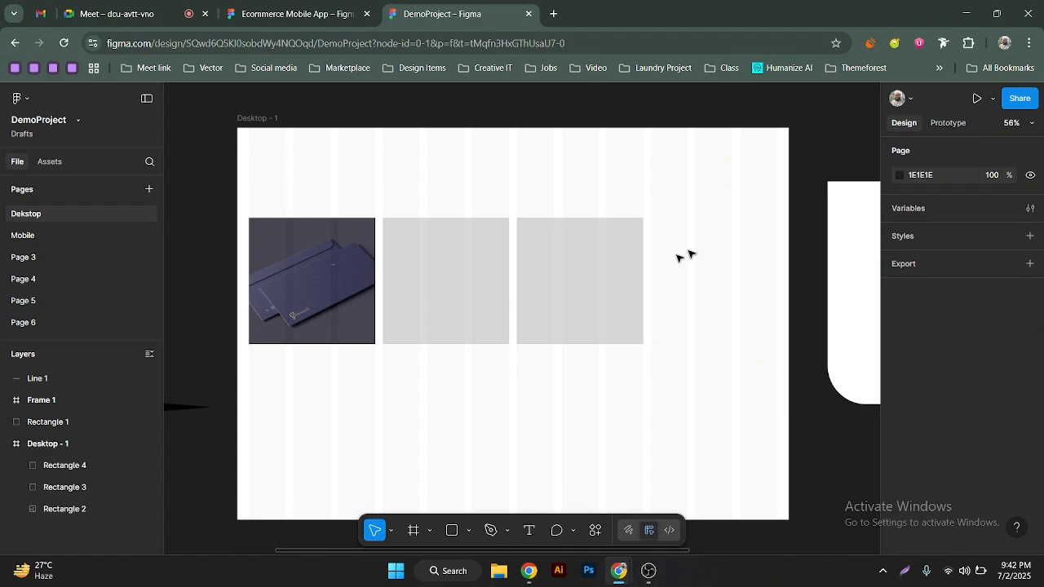
click(559, 266)
shift+click(473, 282)
shift+click(355, 283)
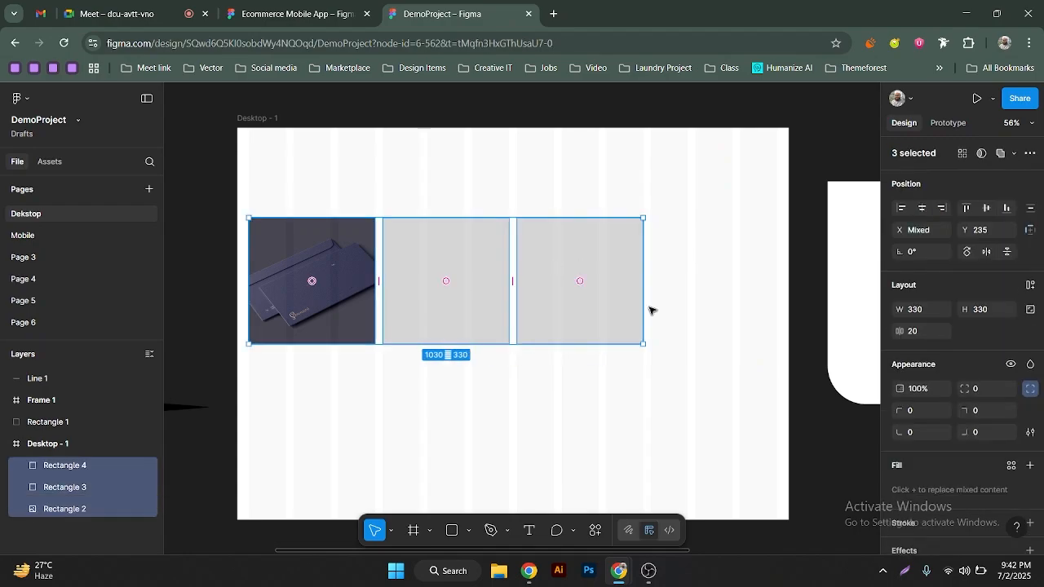
drag(644, 288, 778, 289)
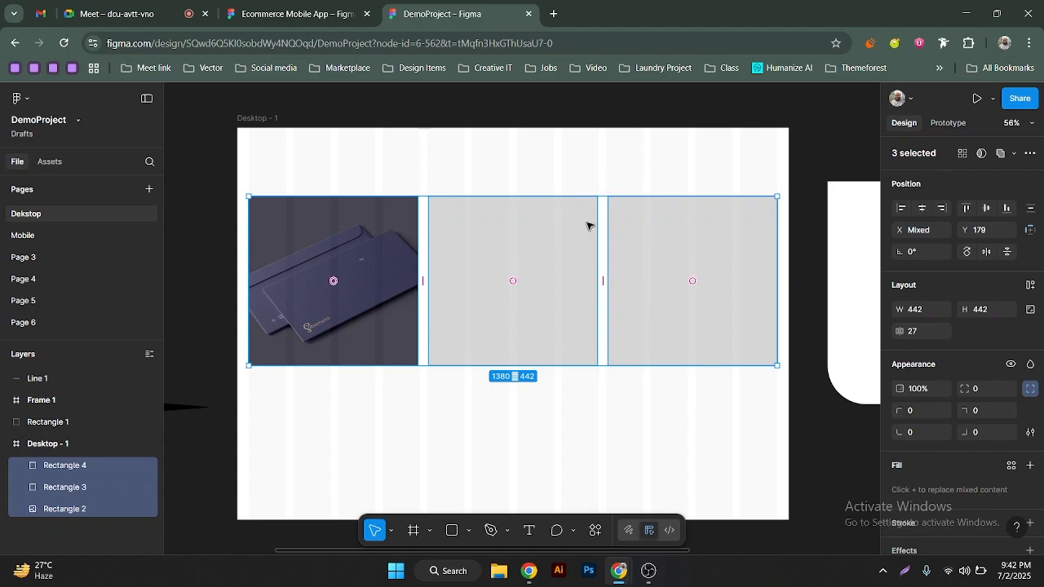
Delete the three scaled squares from Desktop - 1
key(Delete)
scroll(591, 236, down, 5)
scroll(592, 236, up, 5)
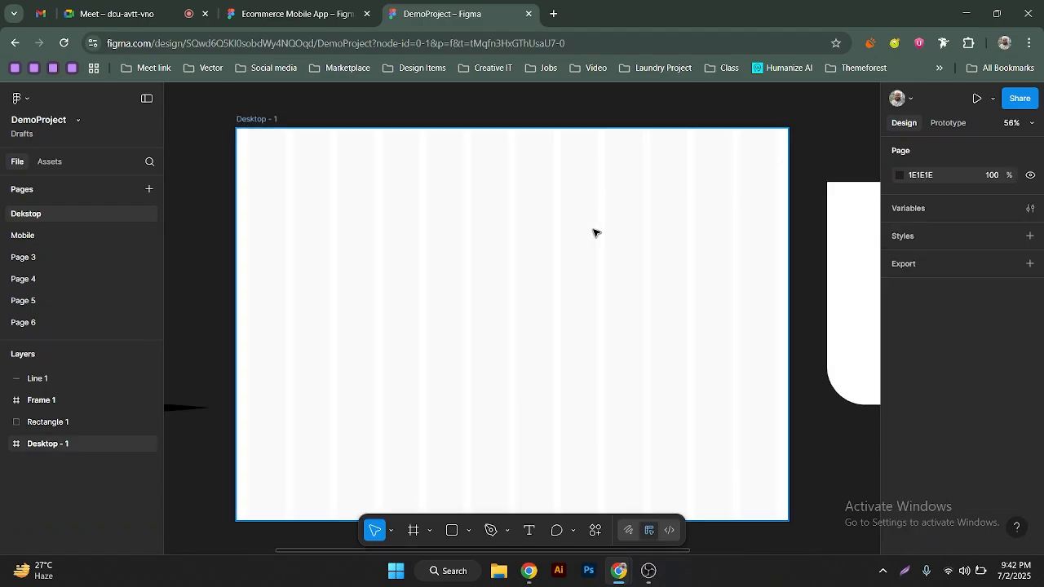
scroll(593, 235, down, 3)
scroll(594, 233, down, 3)
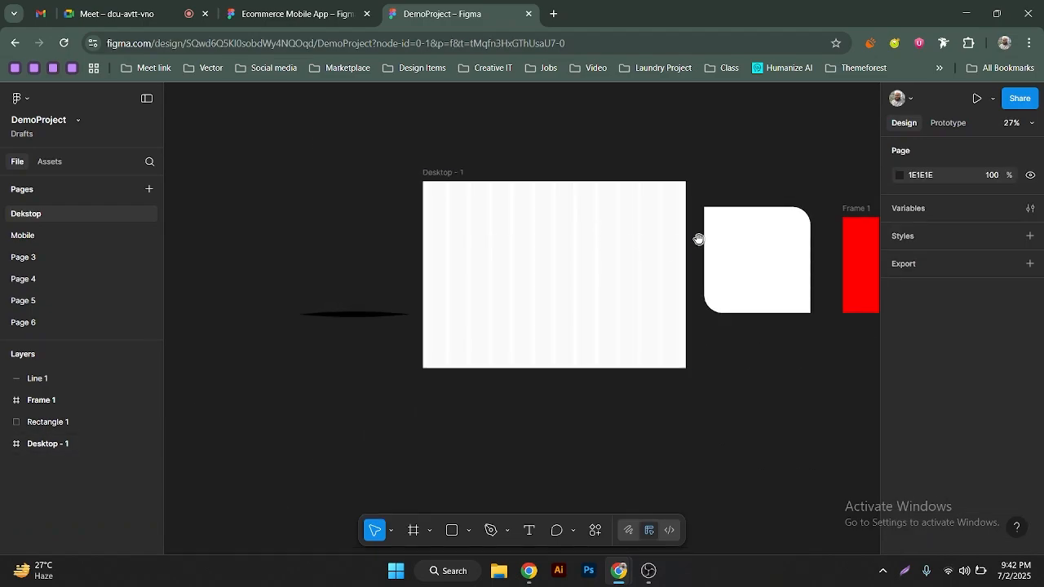
scroll(620, 244, right, 3)
click(333, 232)
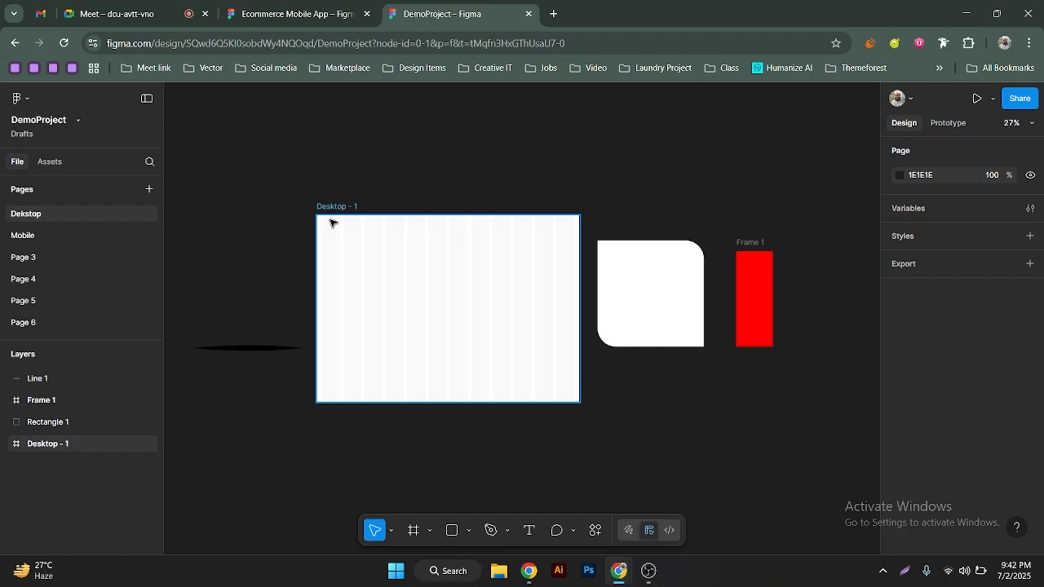
scroll(331, 223, up, 3)
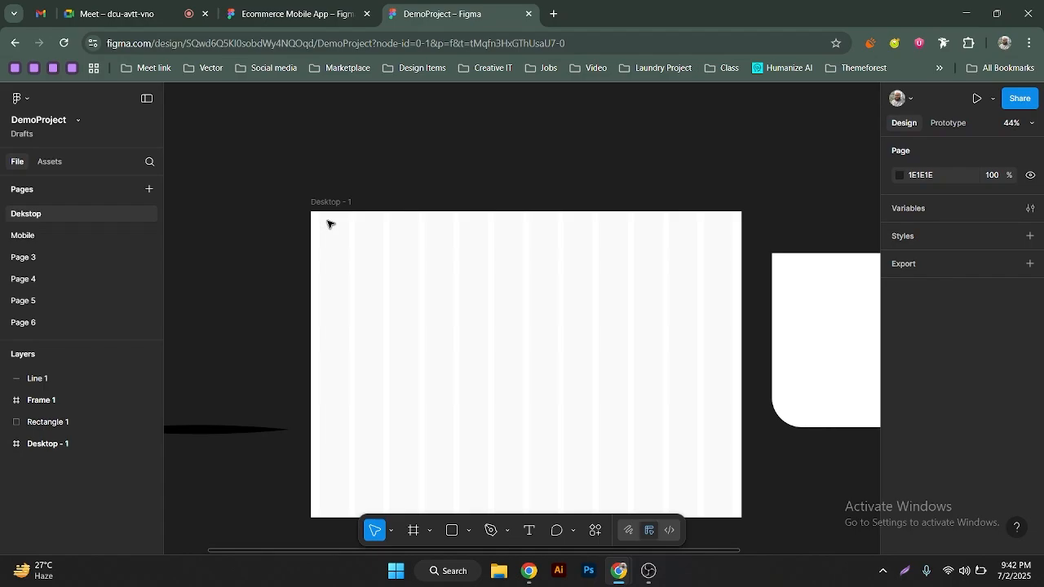
Bring the three deleted squares back into Desktop - 1 while toggling the layout guides off and on
key(ctrl+shift+4)
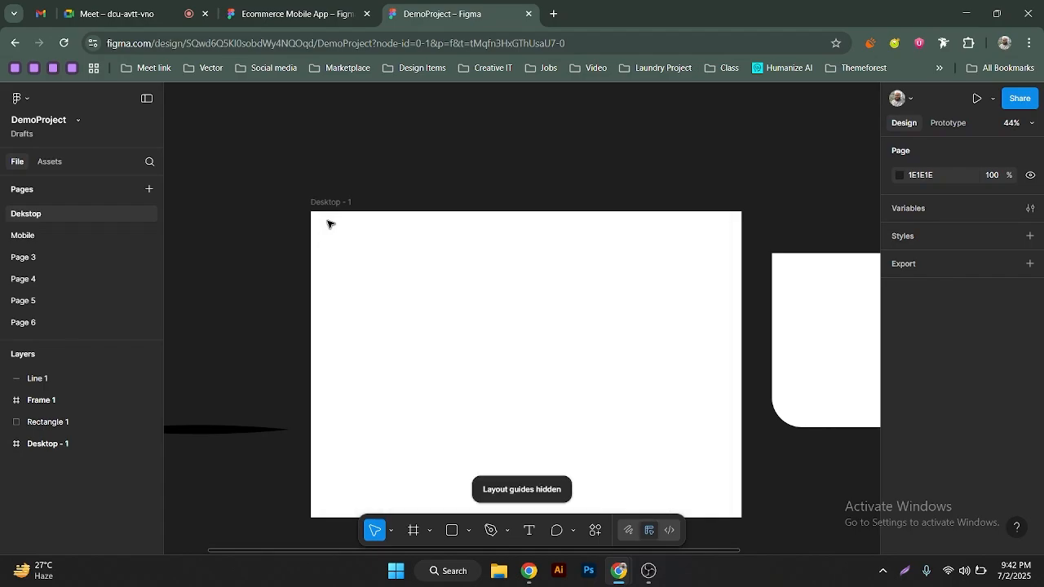
click(346, 203)
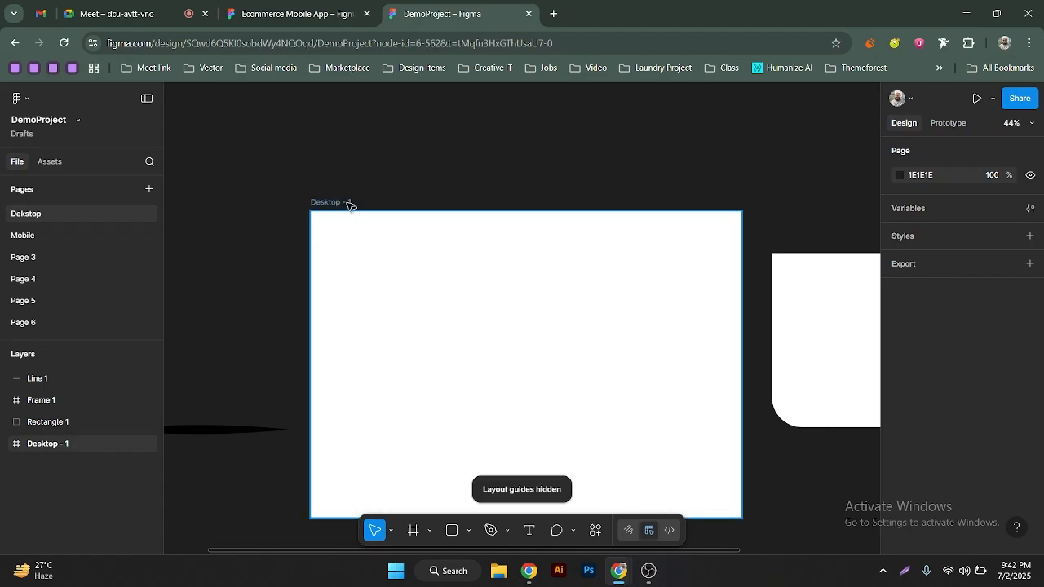
key(ctrl+v)
click(335, 203)
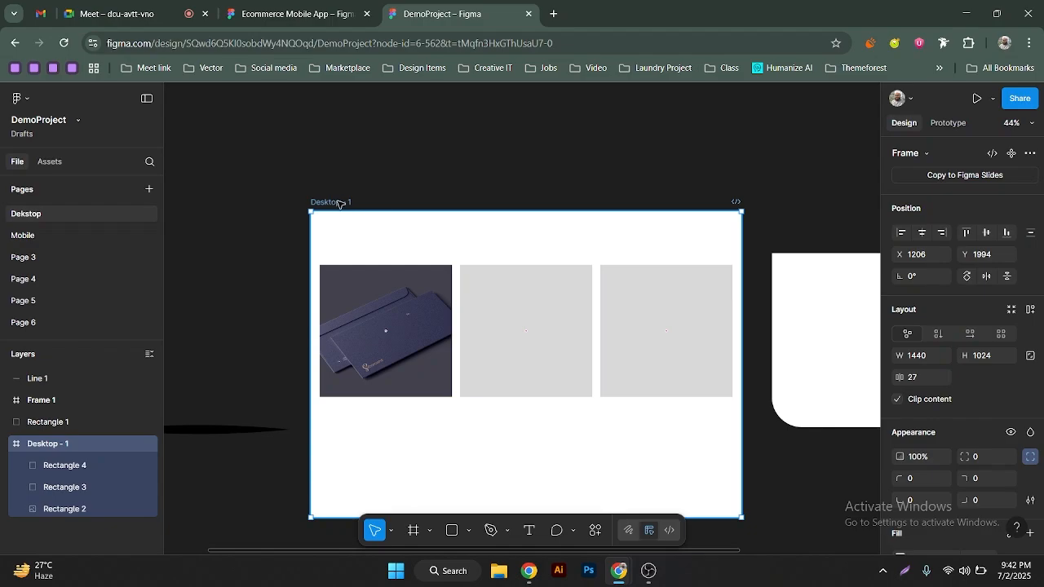
key(ctrl+shift+4)
scroll(1026, 430, down, 4)
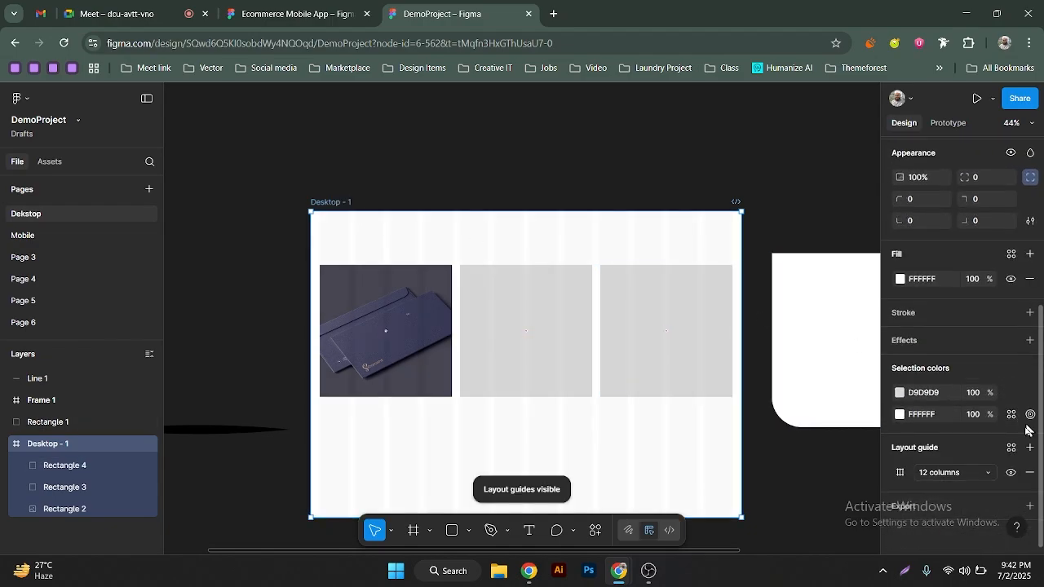
Remove the 12-column layout guide from the Desktop - 1 frame
click(478, 189)
drag(478, 189, 424, 133)
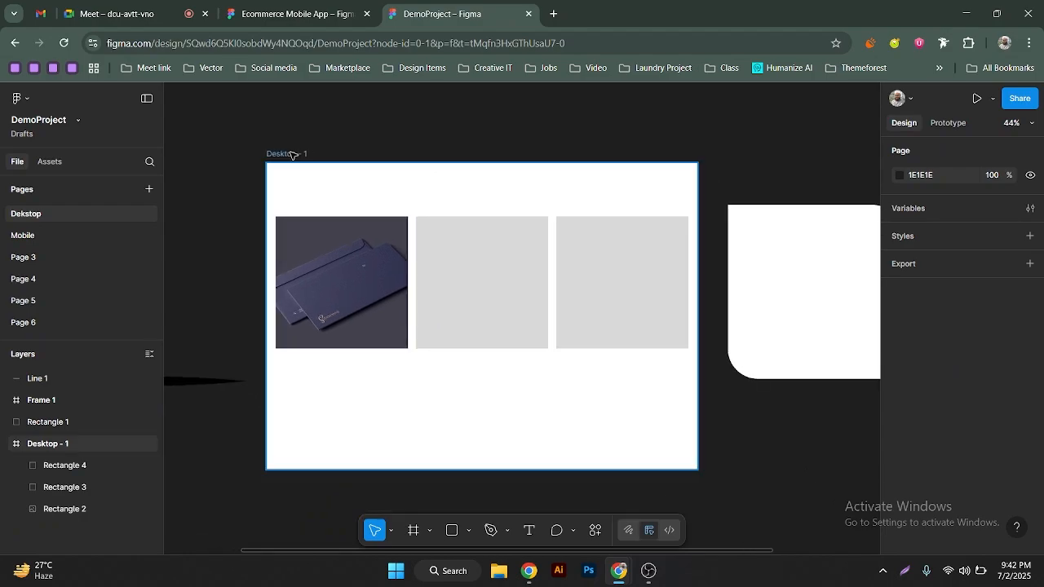
click(359, 168)
scroll(912, 367, down, 4)
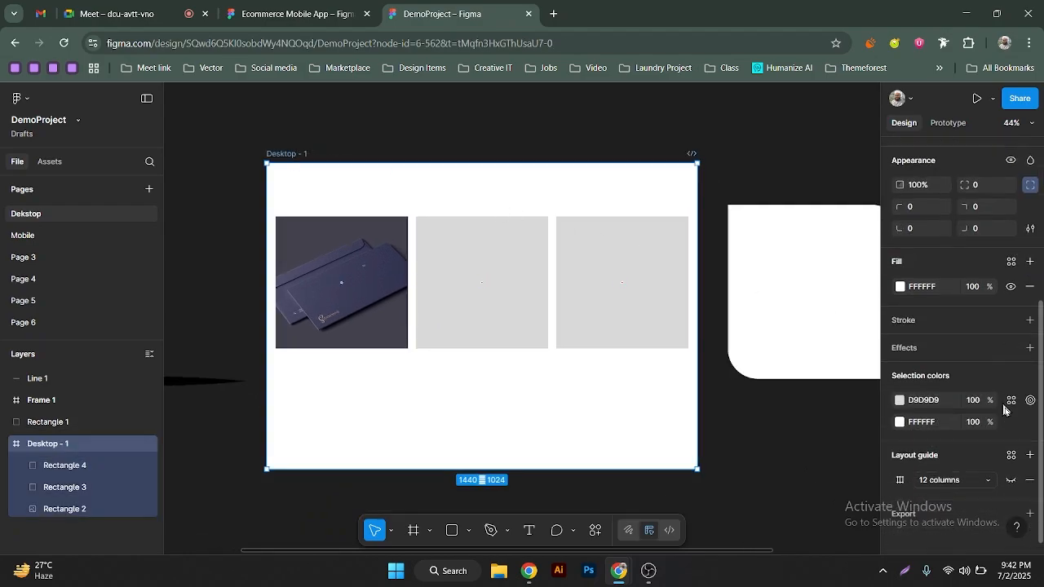
click(1030, 482)
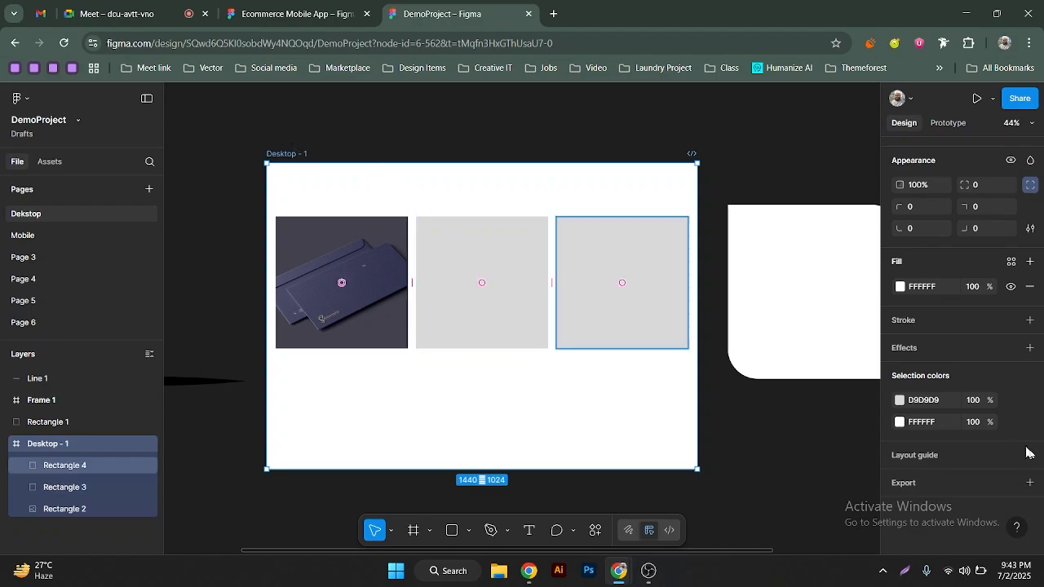
click(620, 143)
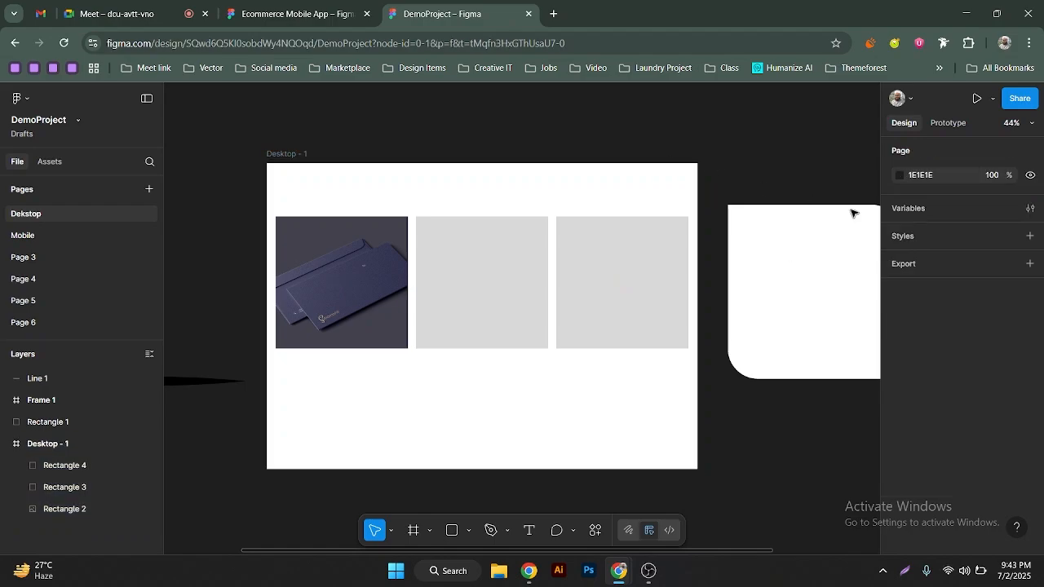
Hide the middle grey square in Desktop - 1 and show it again
click(455, 272)
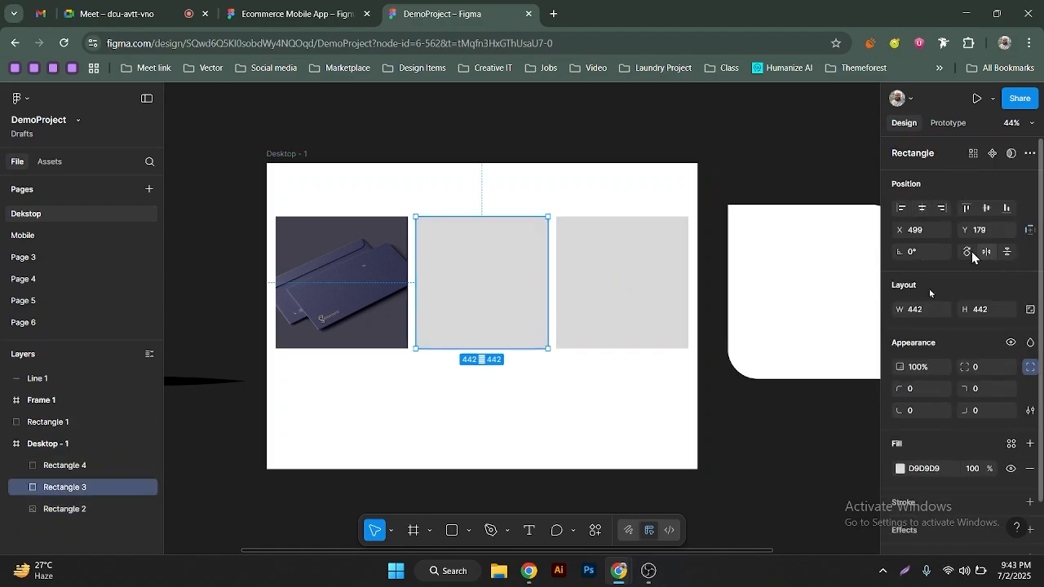
scroll(978, 438, down, 1)
scroll(980, 433, up, 1)
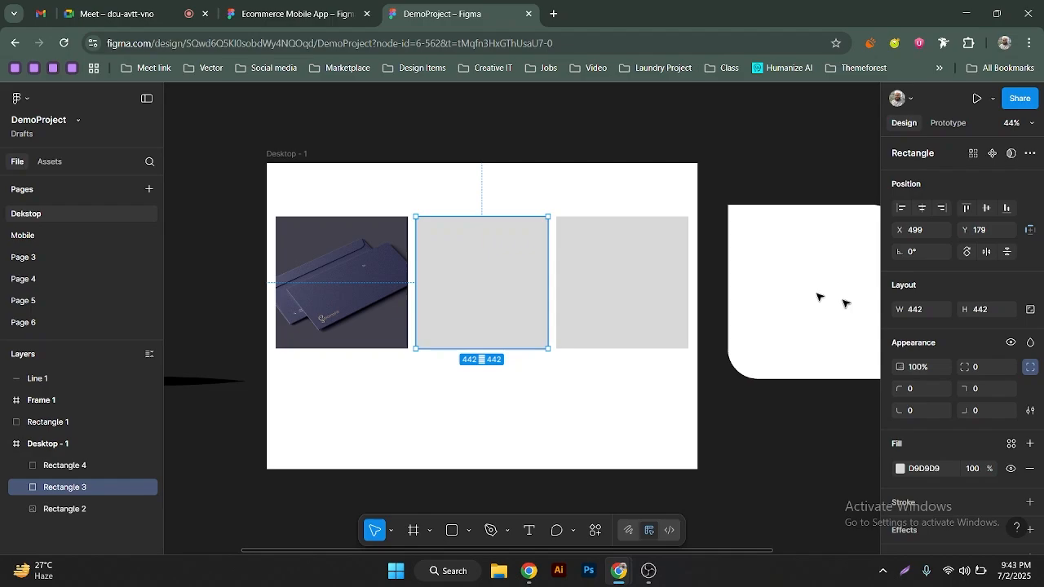
drag(503, 303, 576, 311)
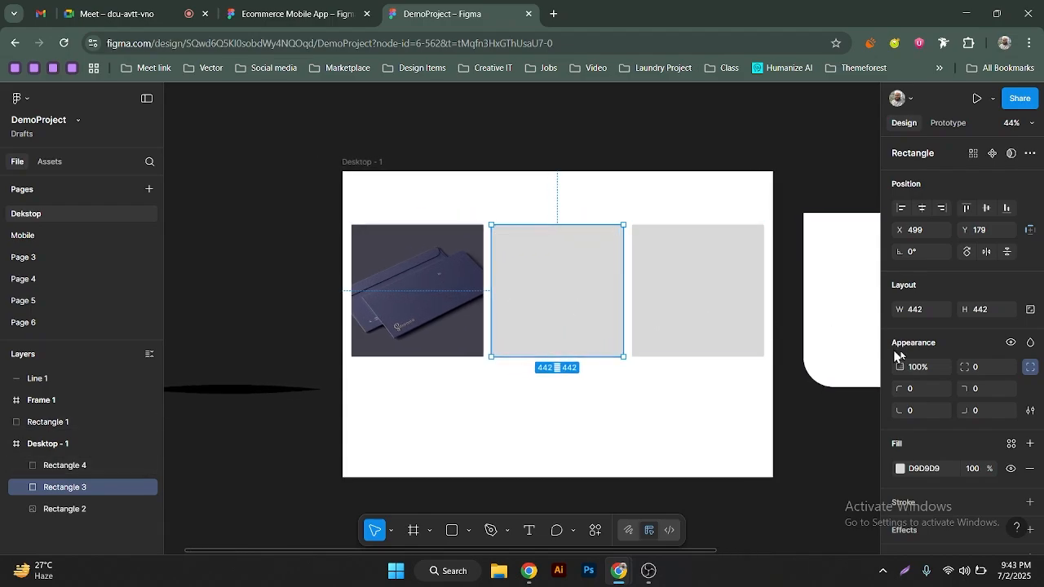
click(1011, 343)
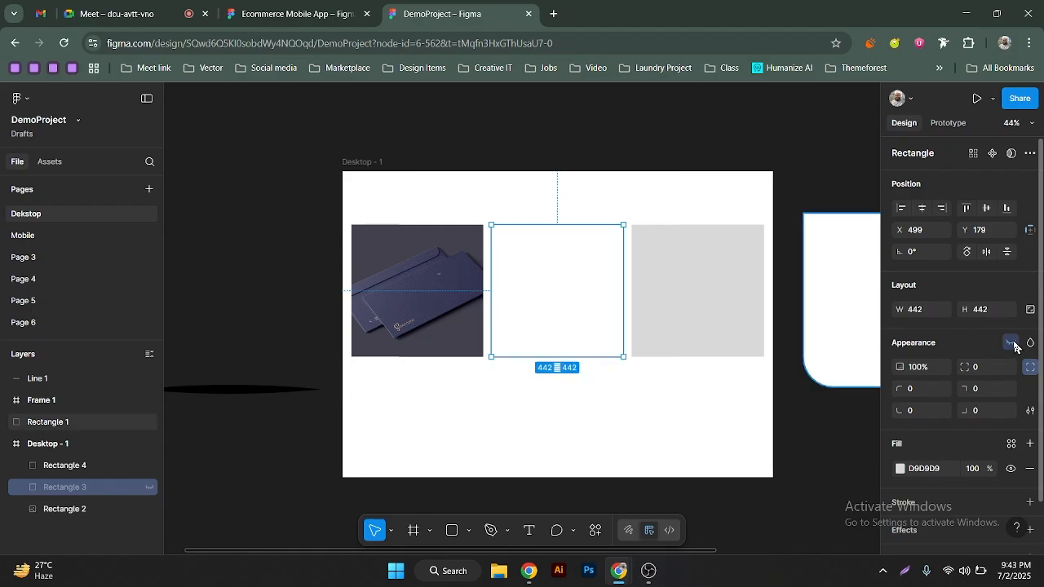
click(1012, 343)
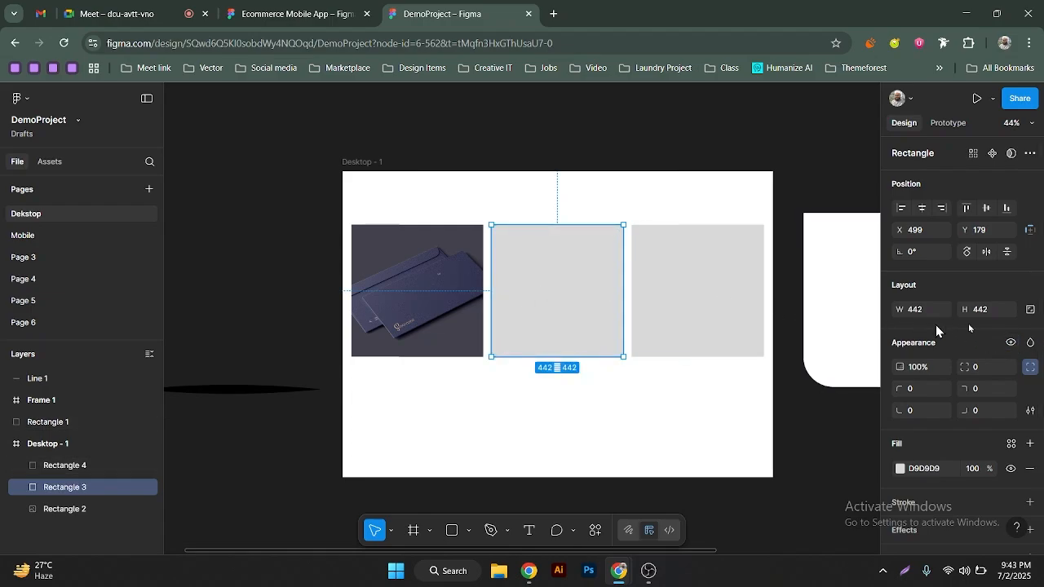
Preview the blend mode options for the middle grey square and enlarge the browser page
click(1032, 344)
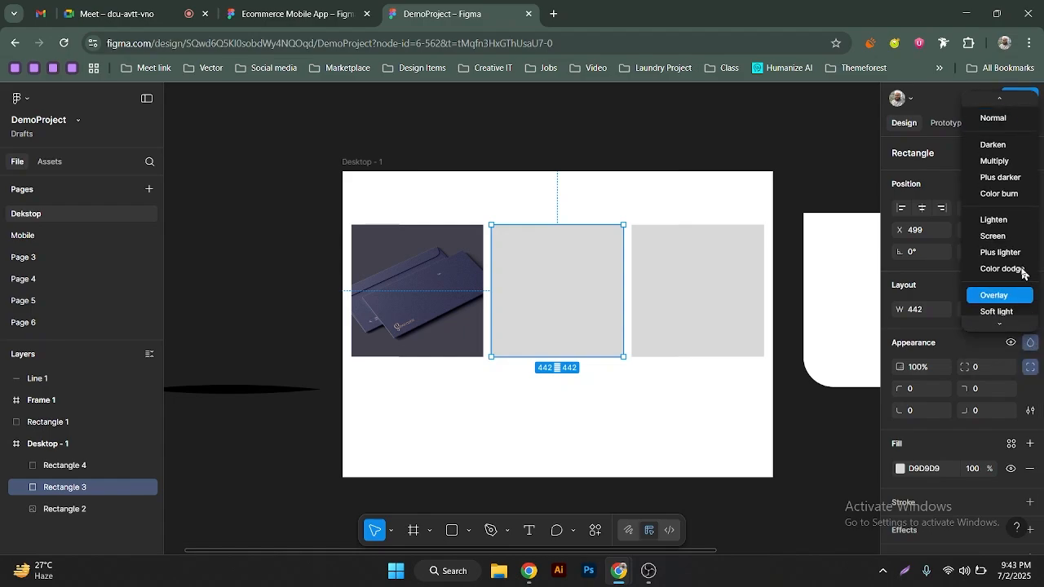
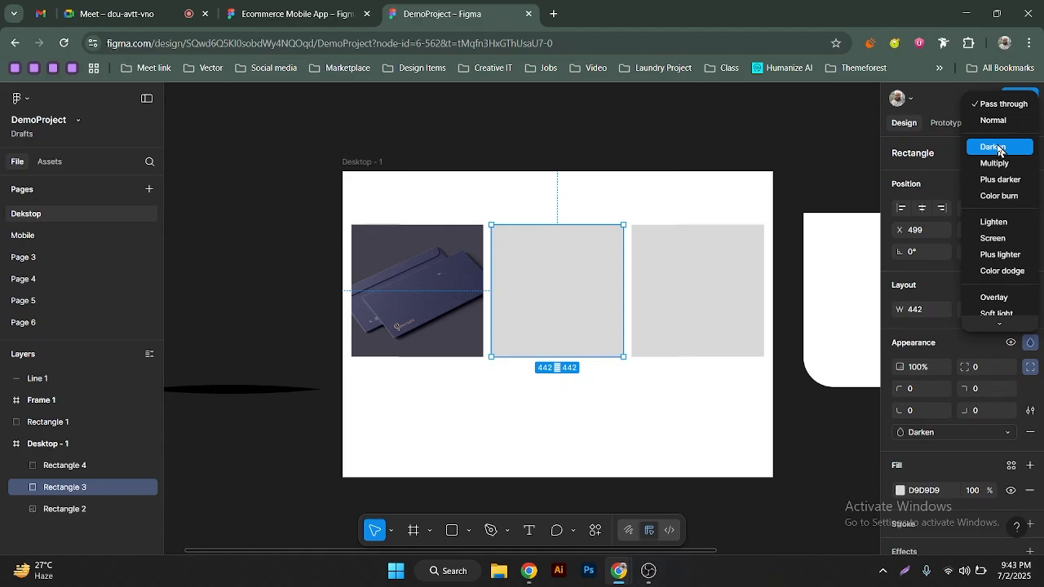
key(ctrl+plus)
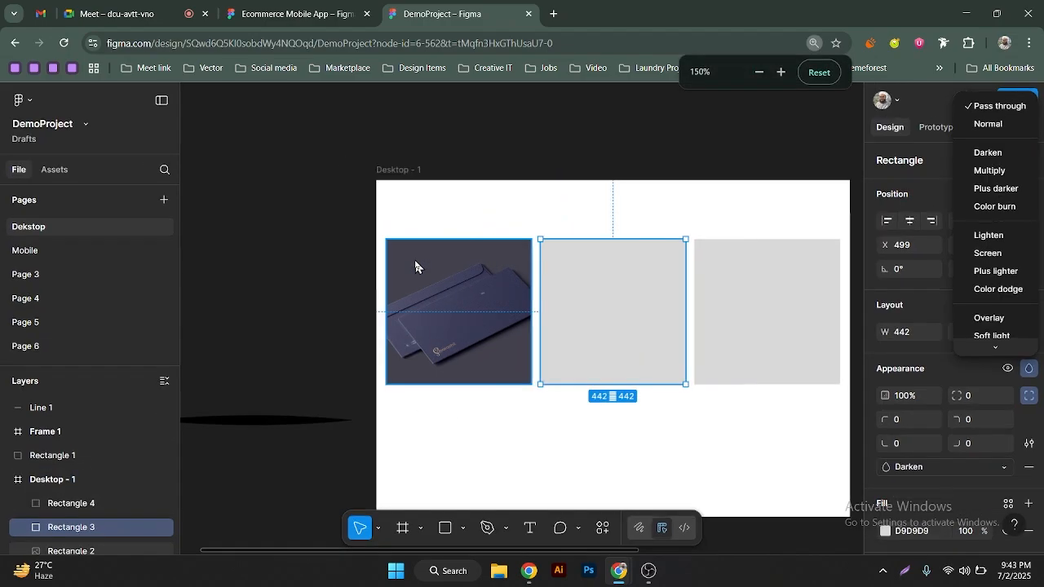
key(ctrl+plus)
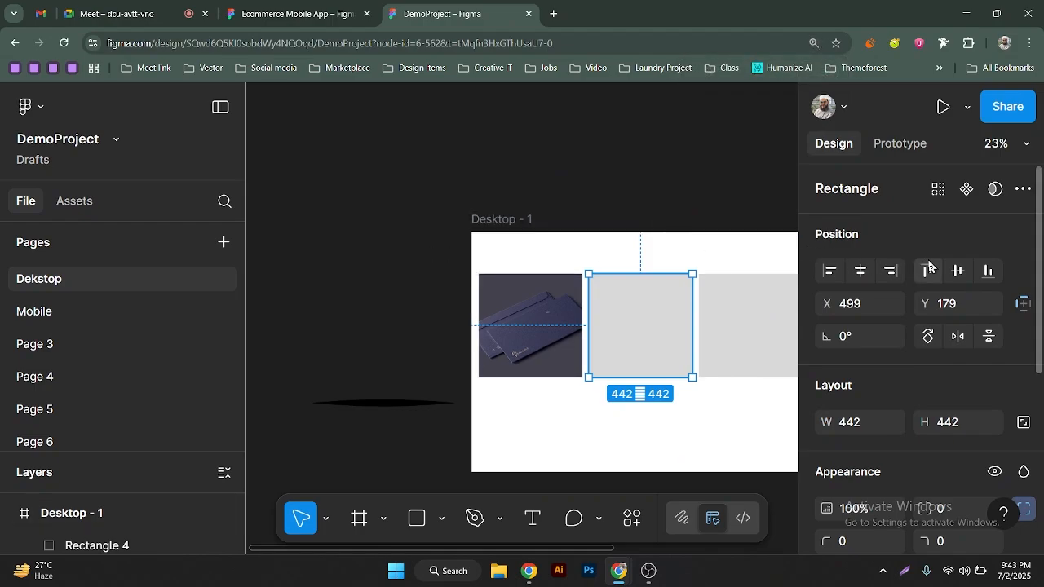
key(alt)
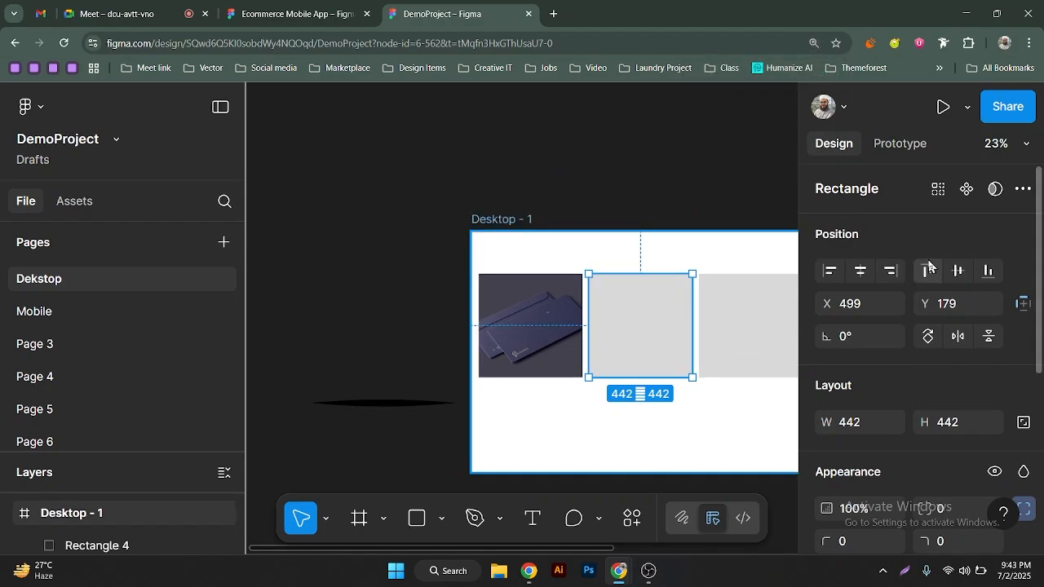
Move the middle grey square to X 124, partly over the image square, check its blend modes and reset the page zoom to 100%
click(599, 196)
drag(587, 201, 504, 185)
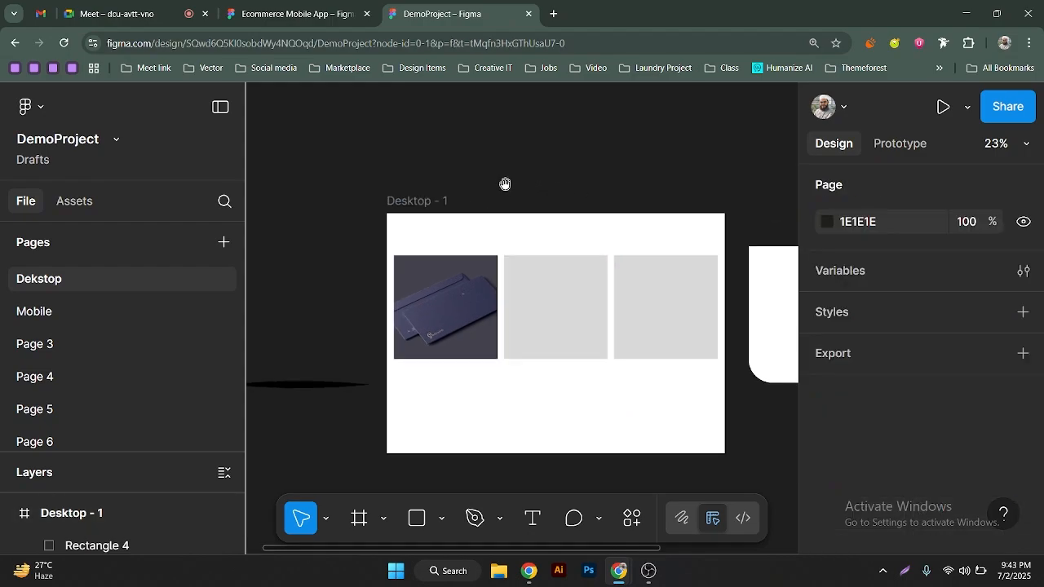
scroll(450, 276, up, 3)
click(572, 315)
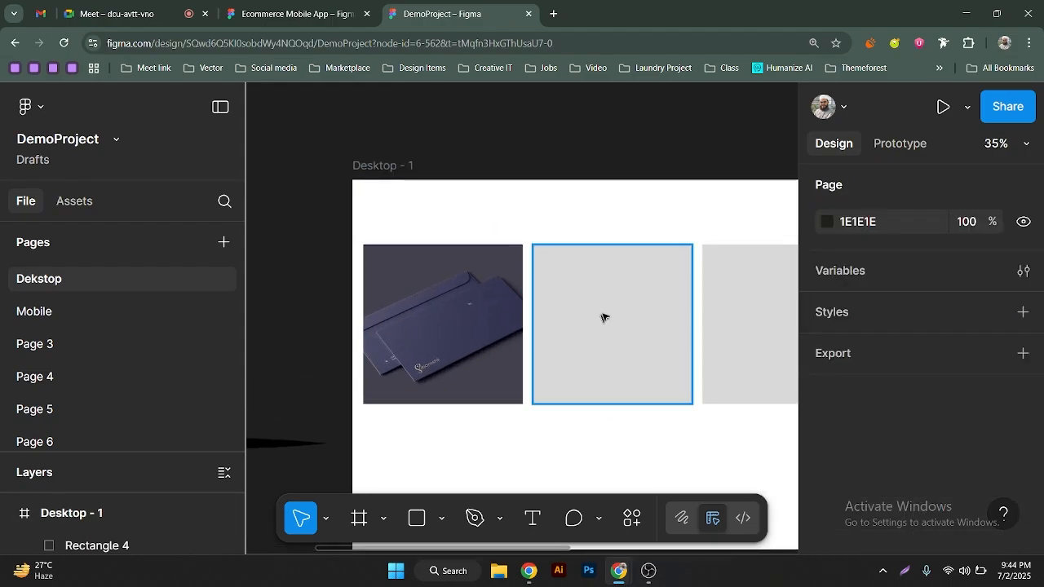
drag(571, 315, 475, 321)
scroll(946, 453, down, 3)
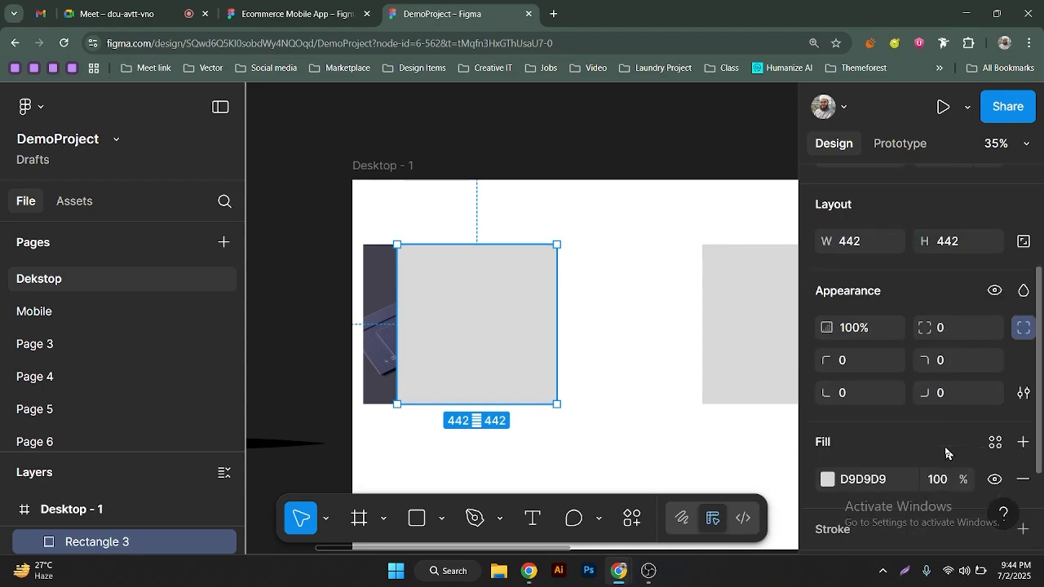
click(1021, 294)
key(ctrl+minus)
key(ctrl+minus)
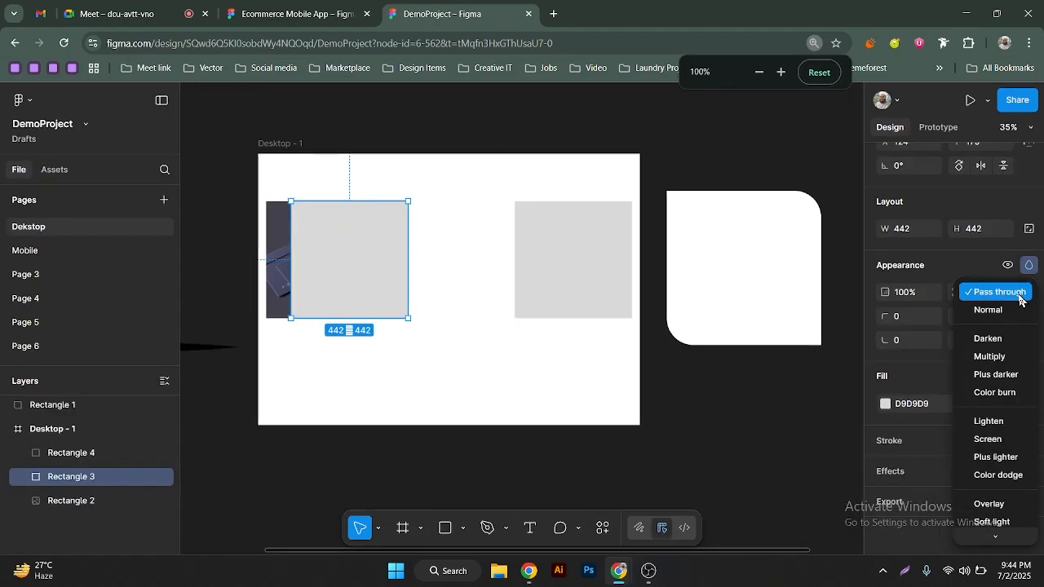
click(993, 247)
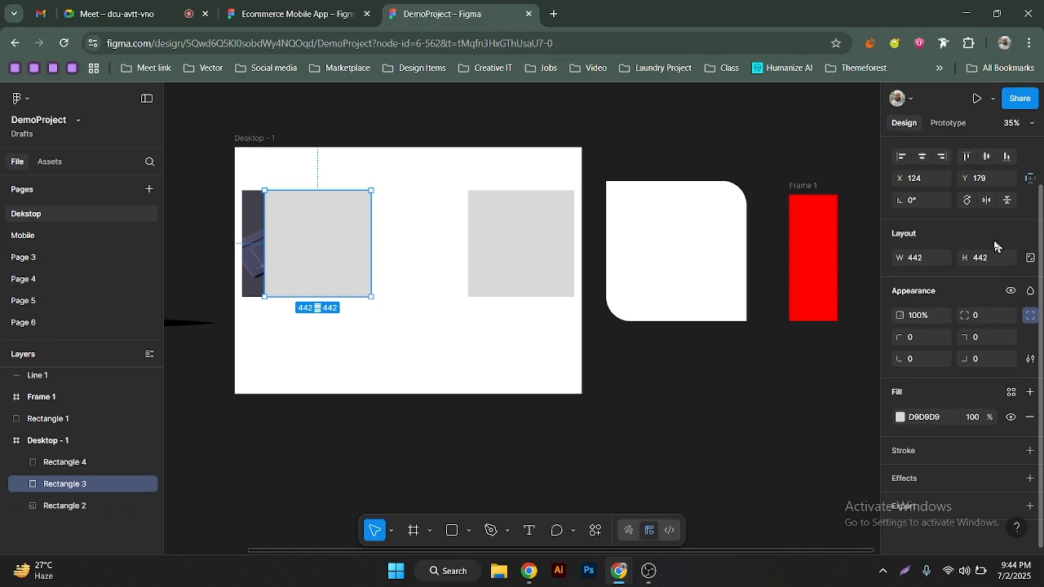
Set the overlapping grey square's fill to 898989 and stack it fully over the image square at X 315, Y 159
click(901, 417)
drag(748, 354, 729, 337)
drag(299, 247, 280, 254)
drag(359, 223, 362, 258)
scroll(363, 258, up, 5)
click(599, 286)
scroll(503, 256, down, 4)
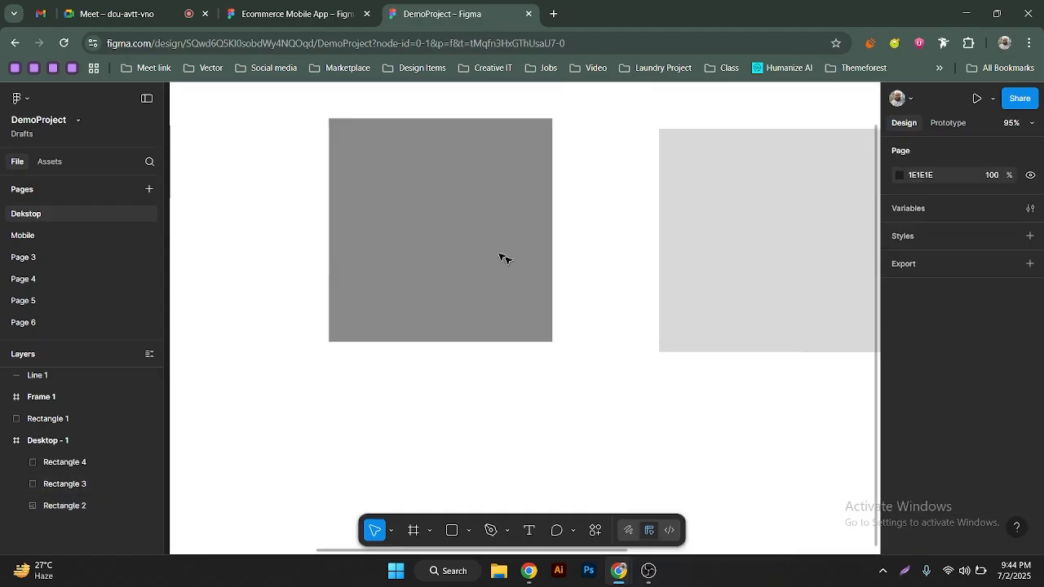
Set the blend mode of the 898989 square covering the image to Multiply
scroll(473, 284, up, 2)
click(476, 282)
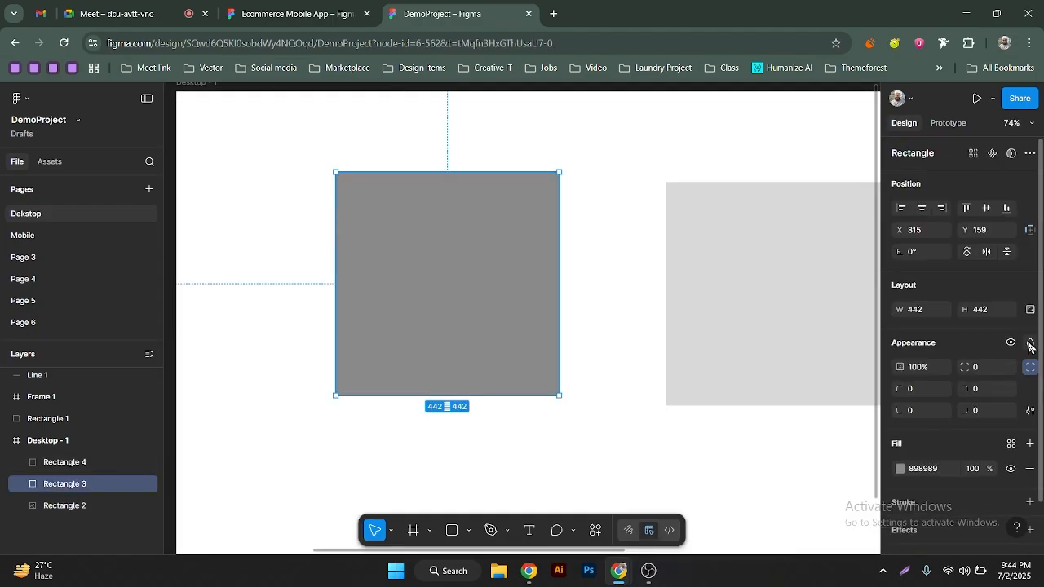
click(1031, 343)
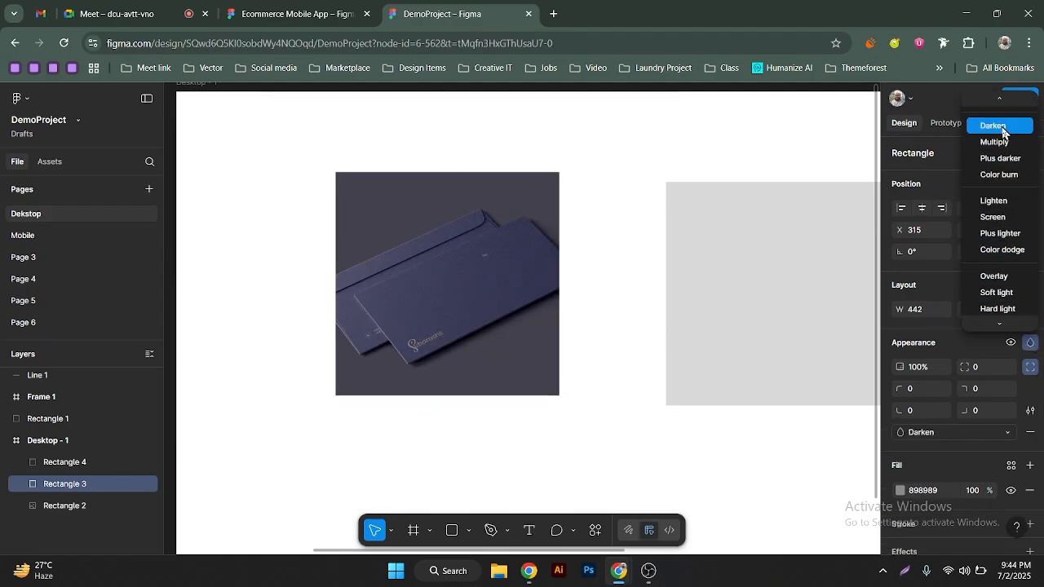
click(997, 143)
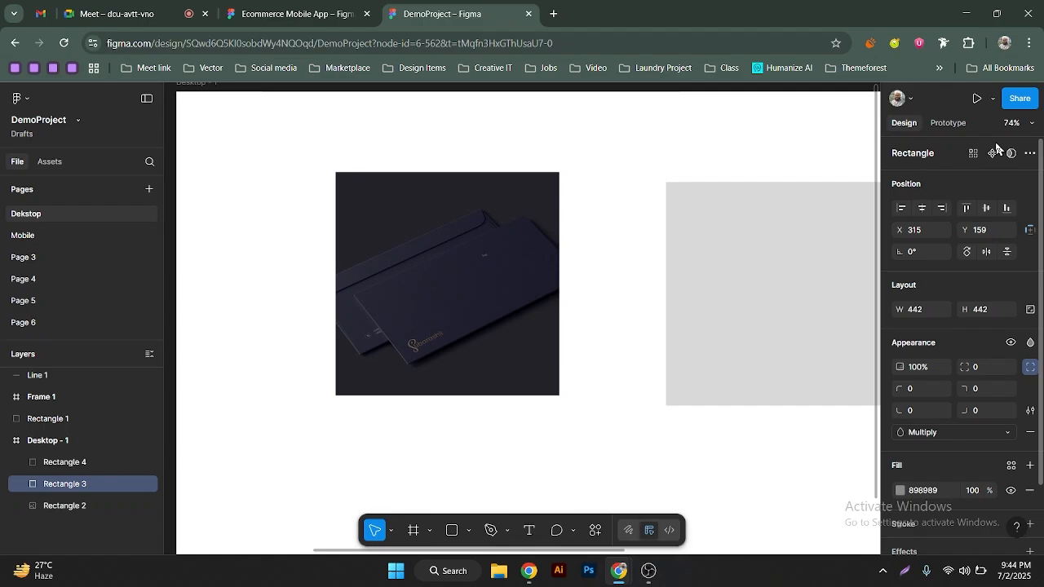
Change the fill of the square covering the image to a linear gradient with 898989 at both the 0% and 100% stops
click(900, 492)
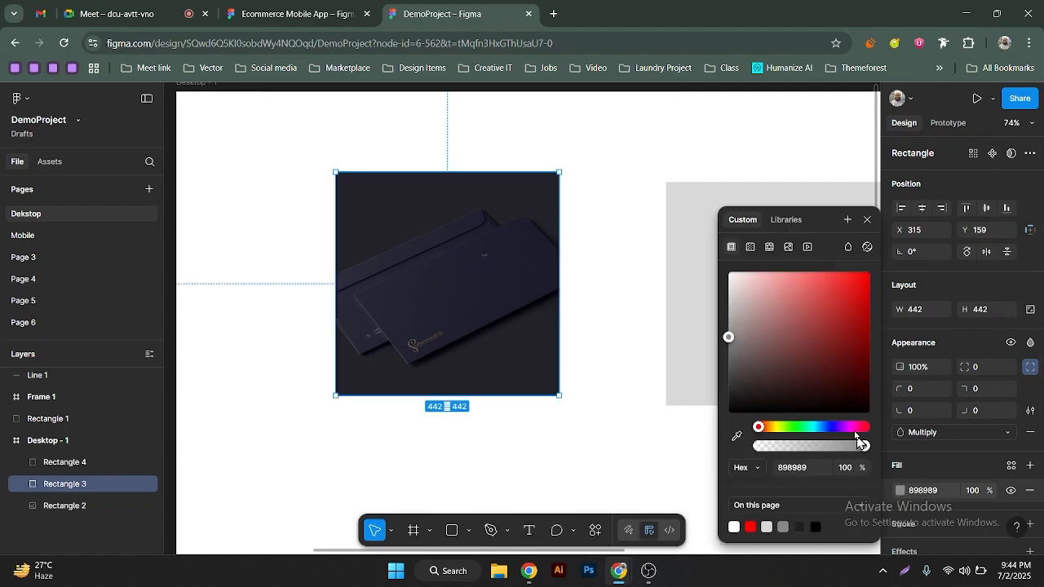
click(751, 247)
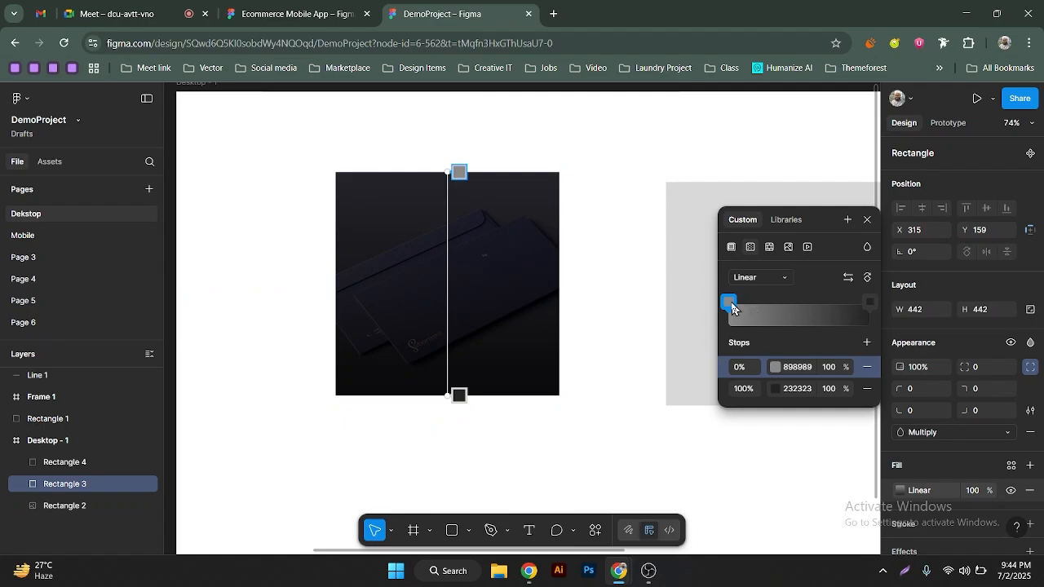
drag(737, 313, 783, 302)
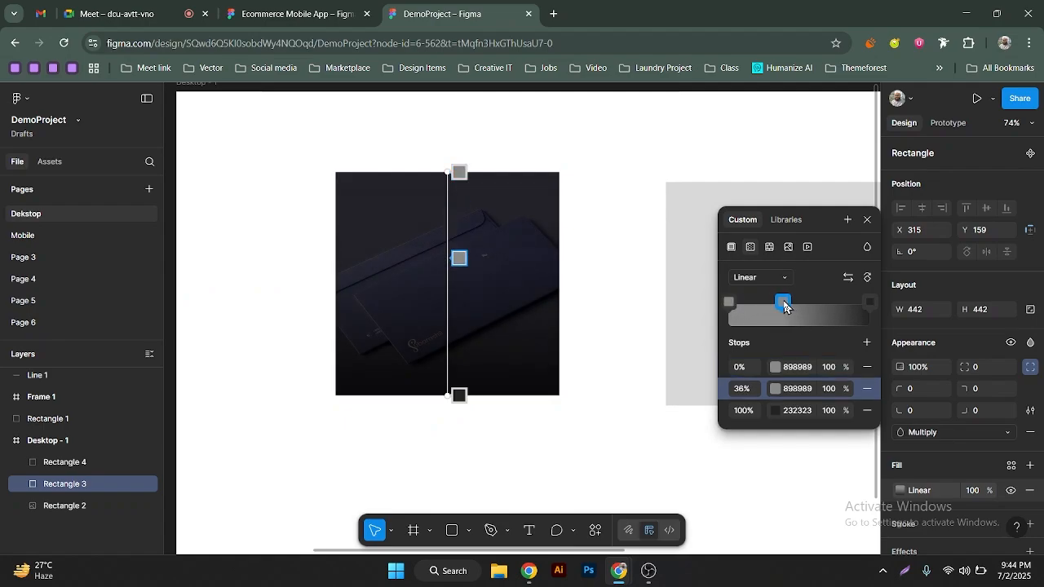
click(870, 303)
click(870, 301)
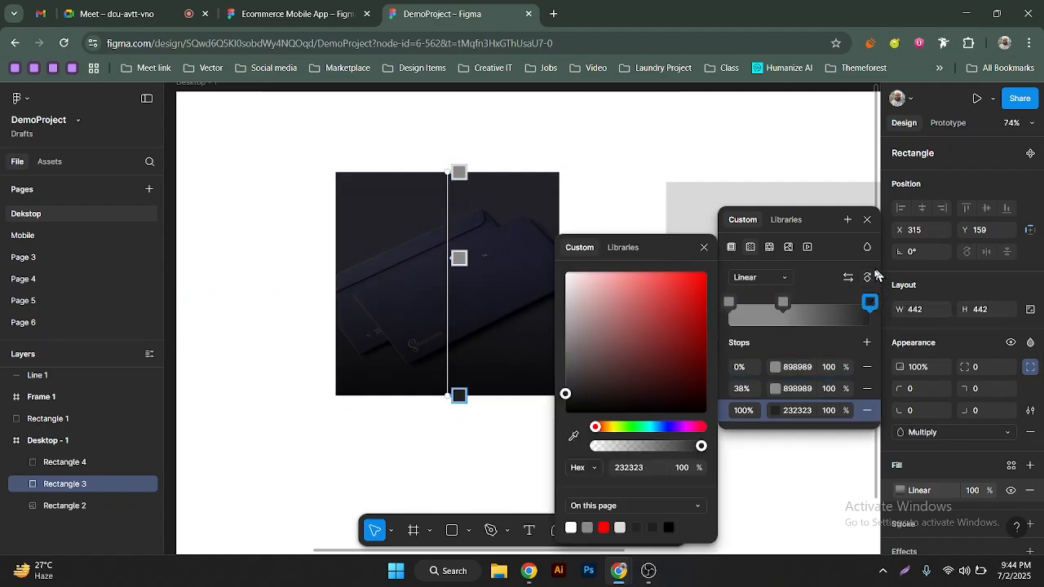
click(870, 410)
drag(788, 303, 887, 304)
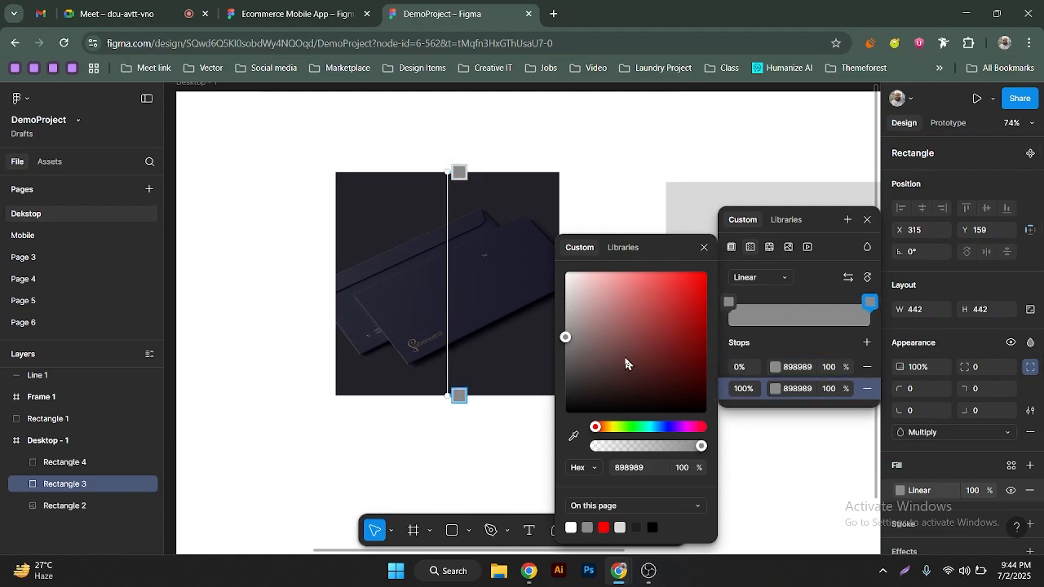
Darken the gradient's end stop to 4C4A4A and replace the start stop with the same colour at 0%
drag(570, 331, 572, 384)
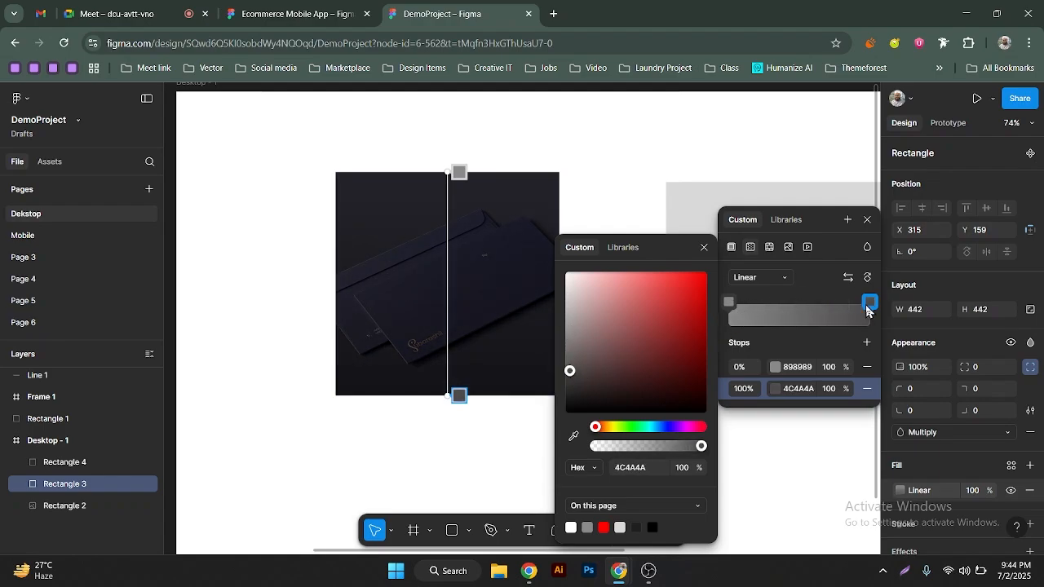
drag(867, 307, 814, 307)
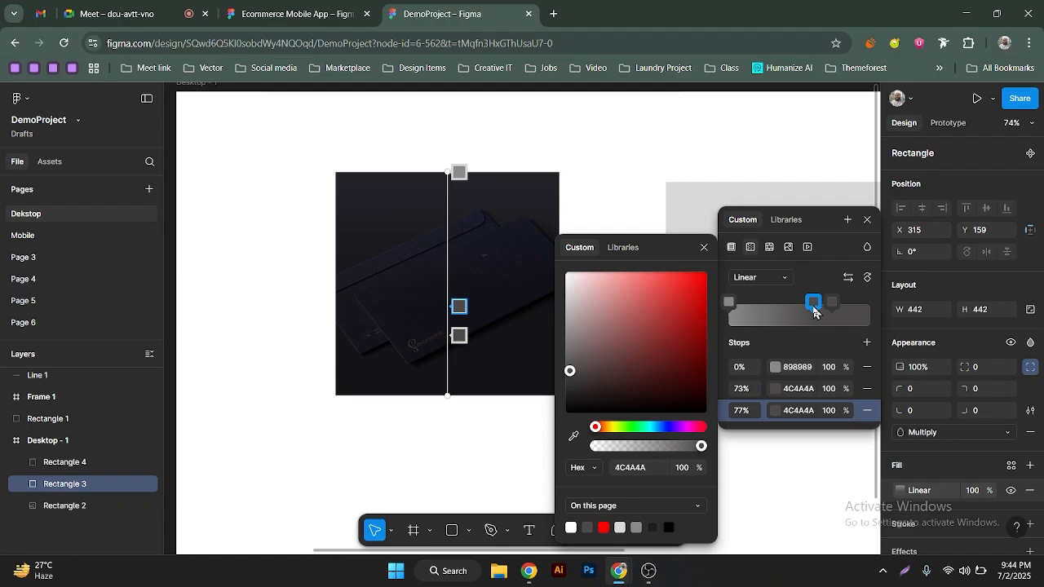
click(730, 302)
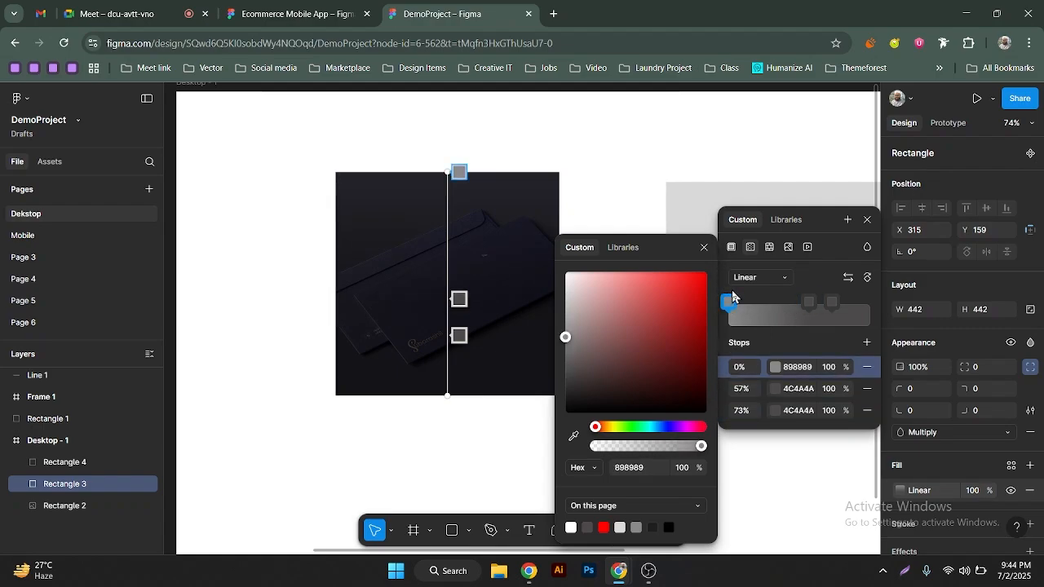
click(868, 367)
click(832, 302)
drag(832, 301, 730, 302)
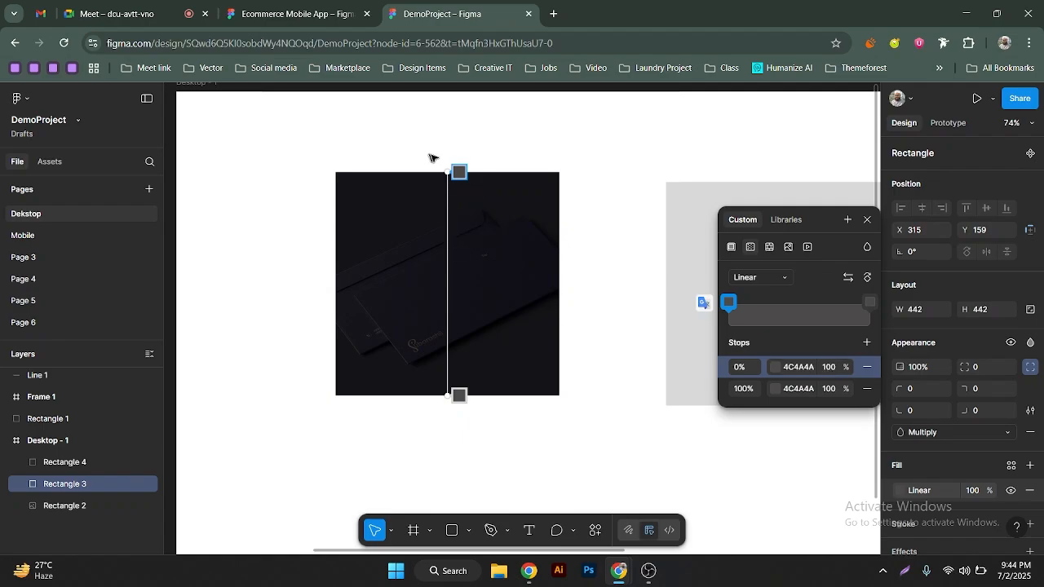
Set the gradient's start stop to 0% opacity and move its start point about a fifth of the way down the square
click(828, 374)
text(0)
key(Return)
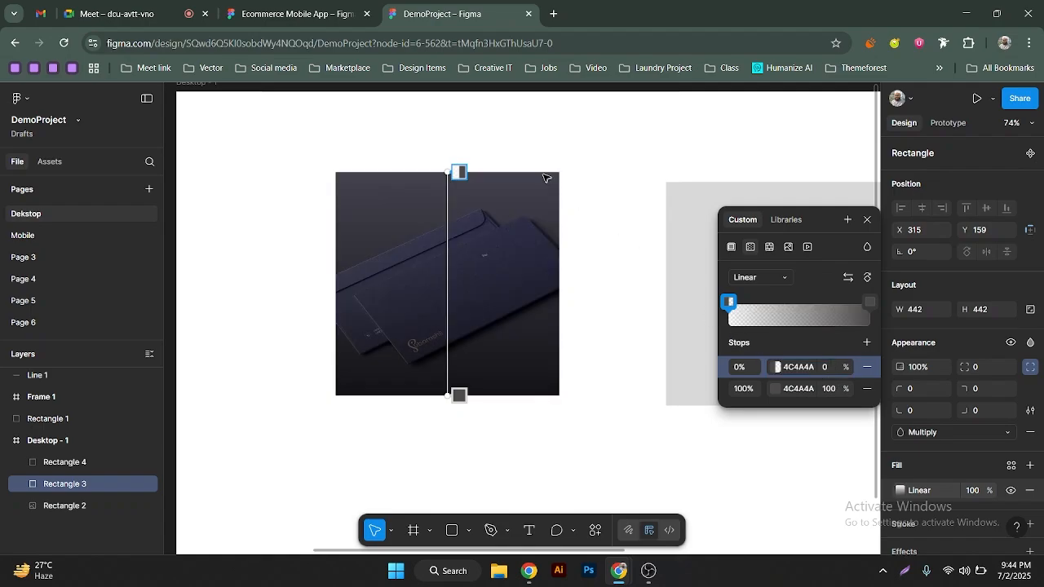
drag(448, 176, 449, 213)
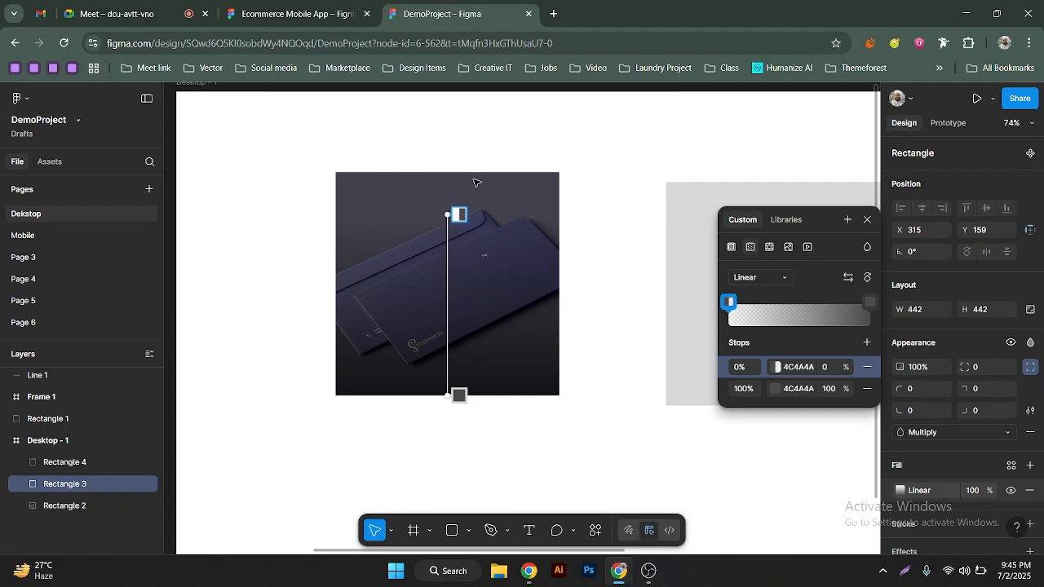
Compare the gradient square with and without the Multiply blend mode over the image, and delete the gradient square
click(1030, 344)
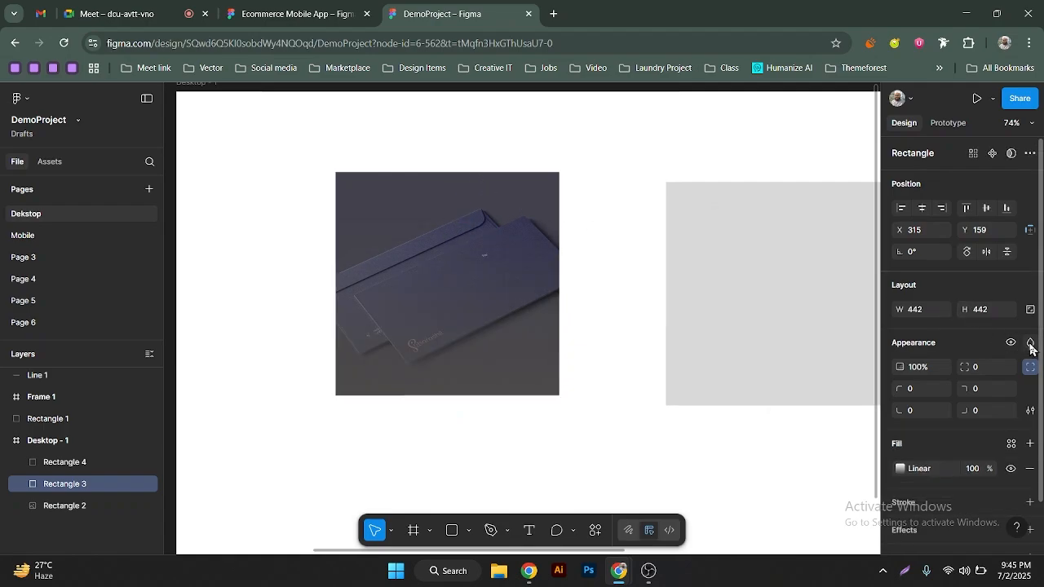
drag(449, 359, 437, 298)
key(ctrl+z)
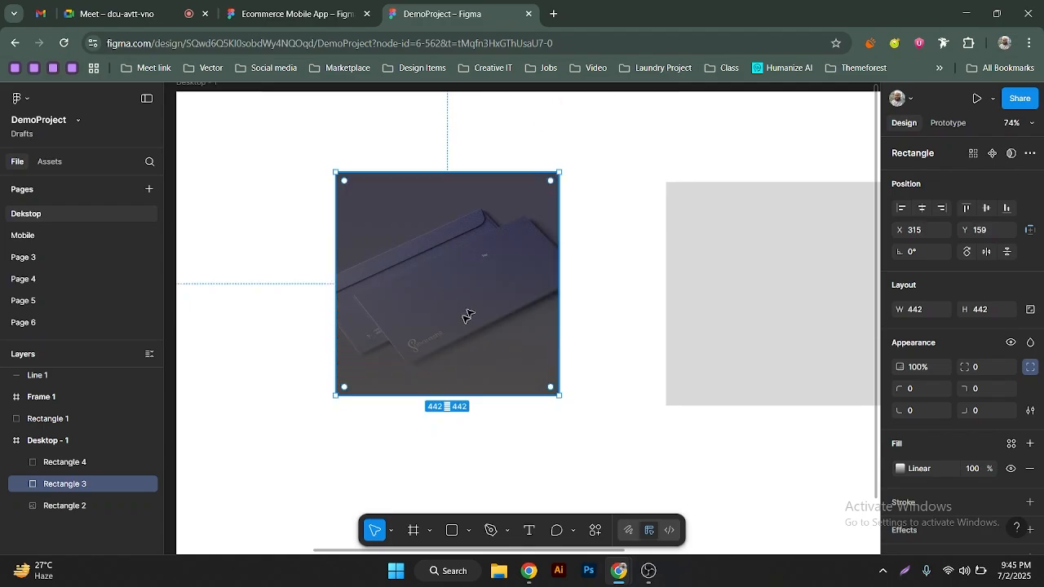
click(1031, 343)
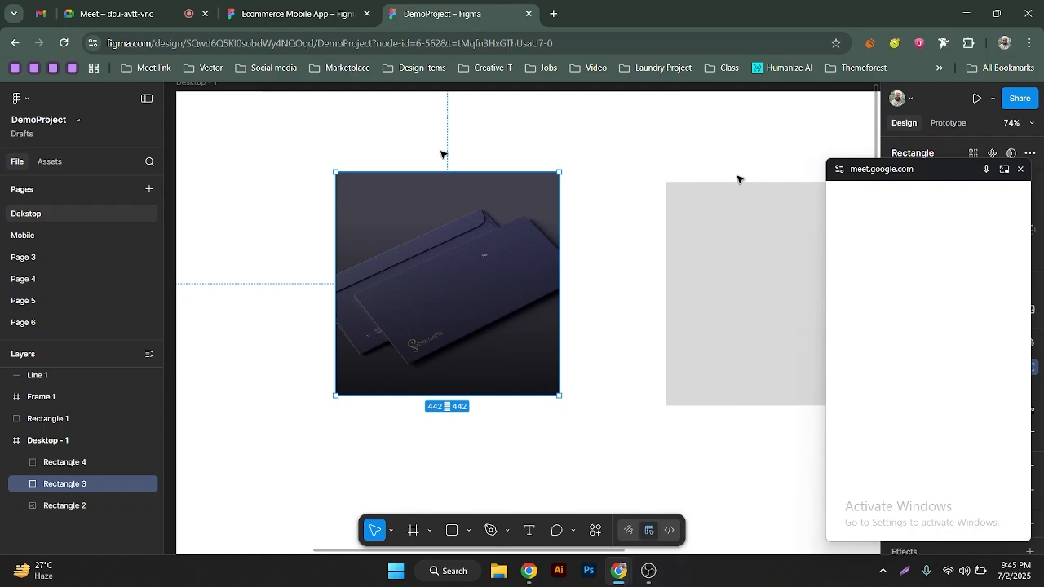
click(1022, 171)
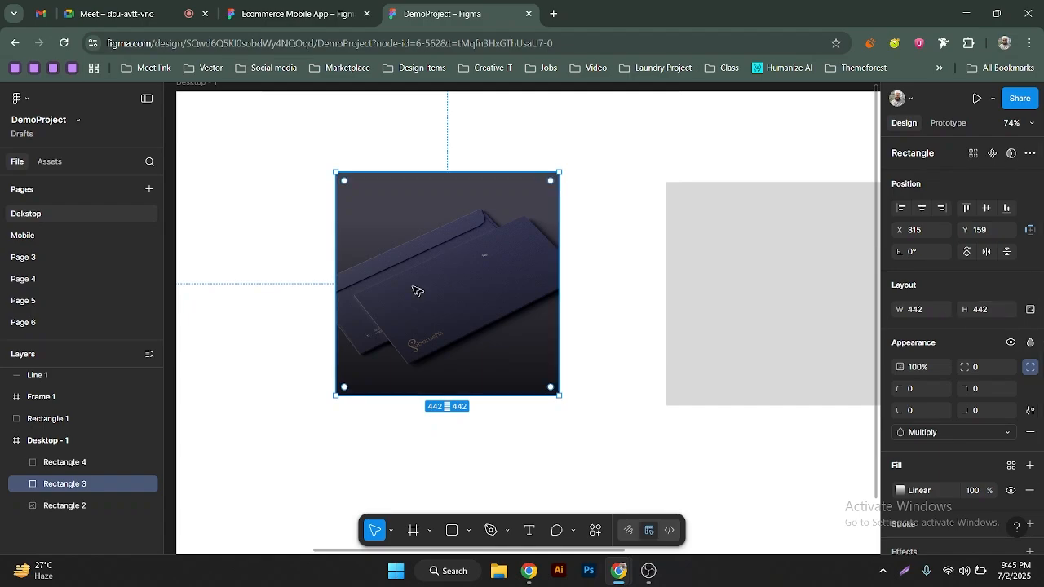
click(1031, 343)
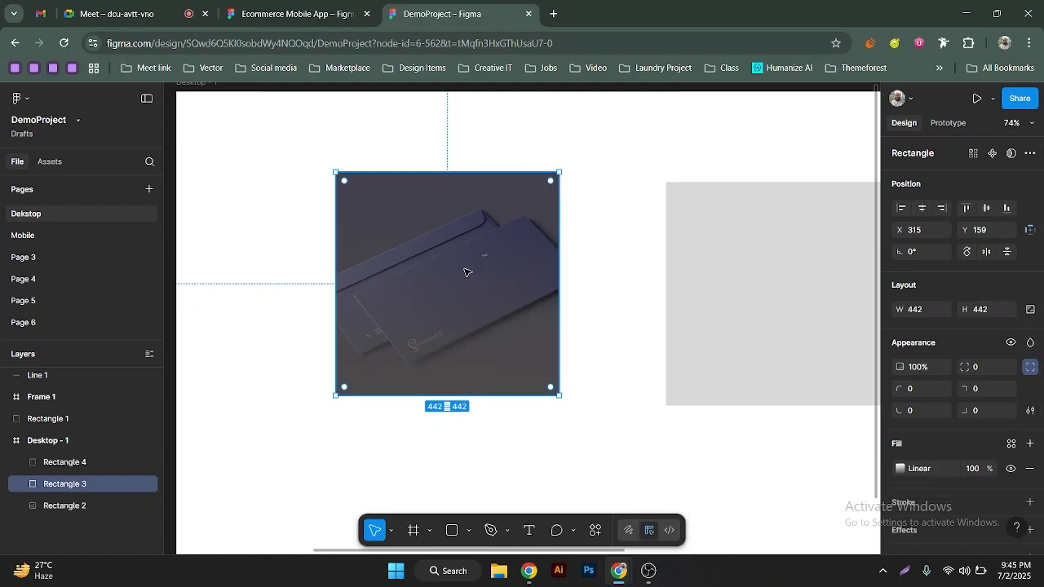
key(Delete)
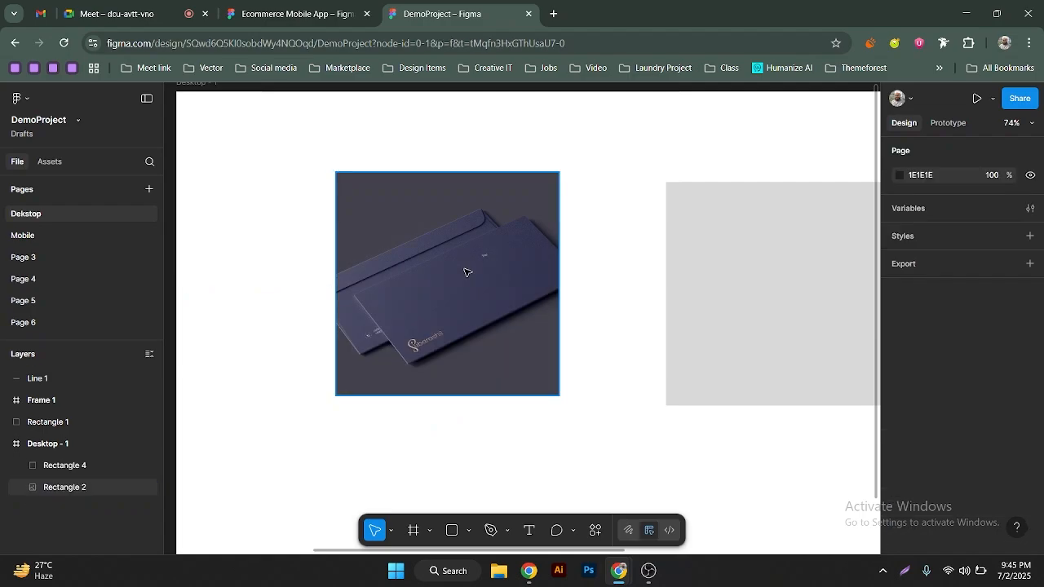
Move the image square and the grey square together out of the desktop frame, up beyond its right side
scroll(448, 258, down, 5)
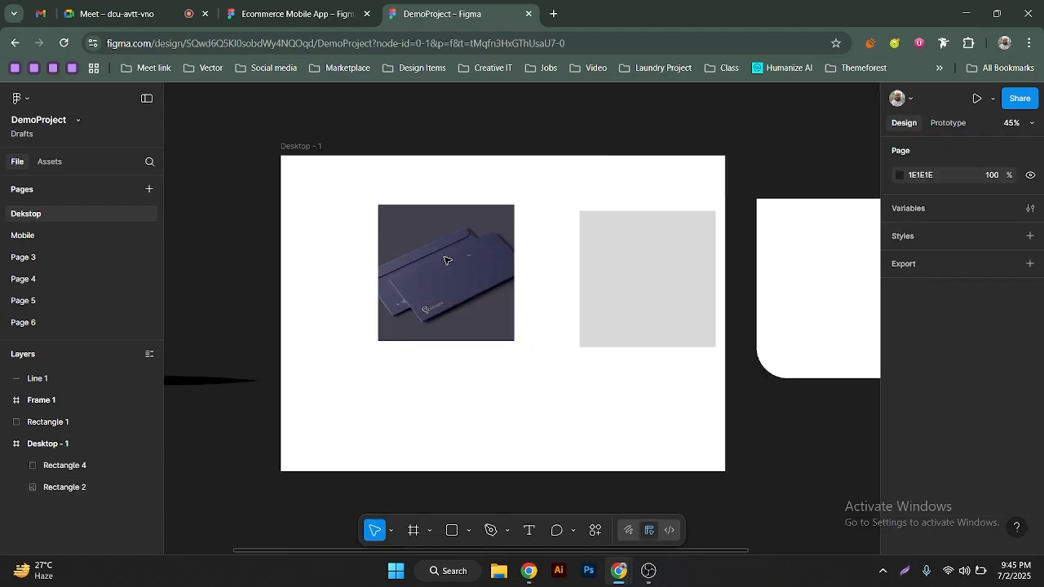
scroll(446, 260, down, 2)
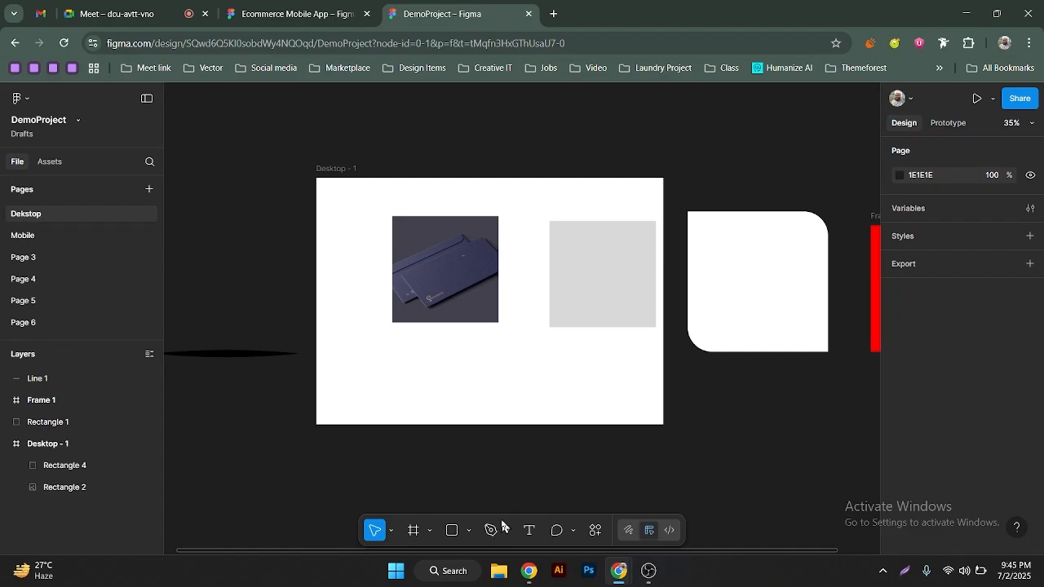
click(410, 247)
shift+click(615, 263)
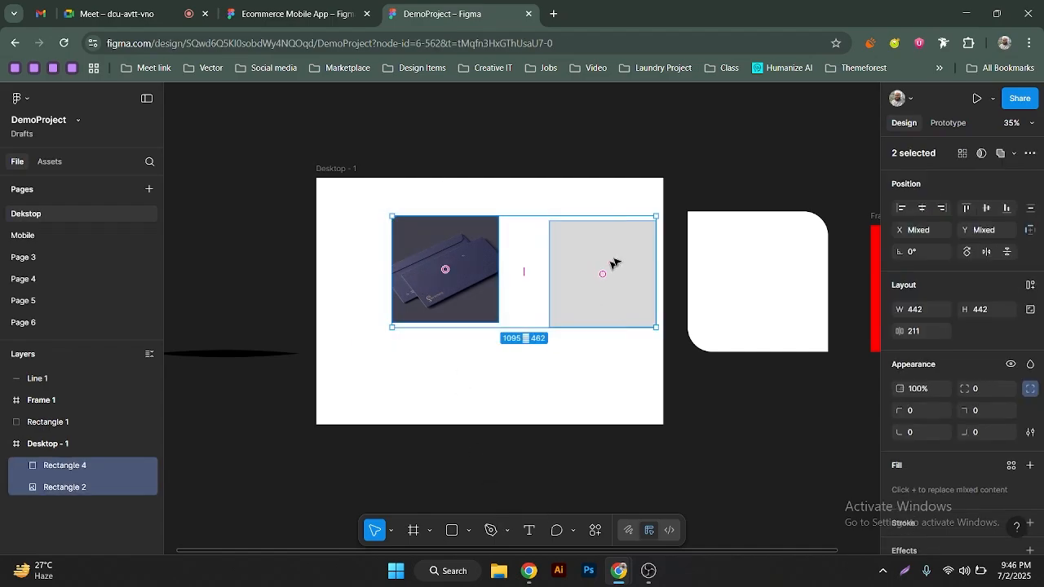
drag(615, 264, 786, 148)
Sketch a horizontal line about 440 long in the emptied desktop frame, at about X 446, Y 530
scroll(601, 245, up, 3)
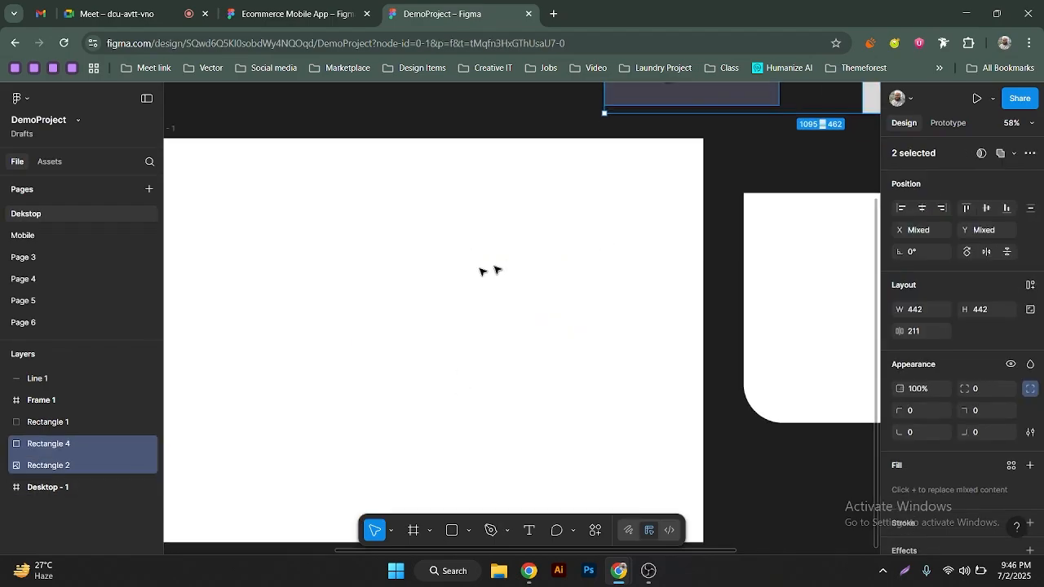
drag(481, 271, 648, 214)
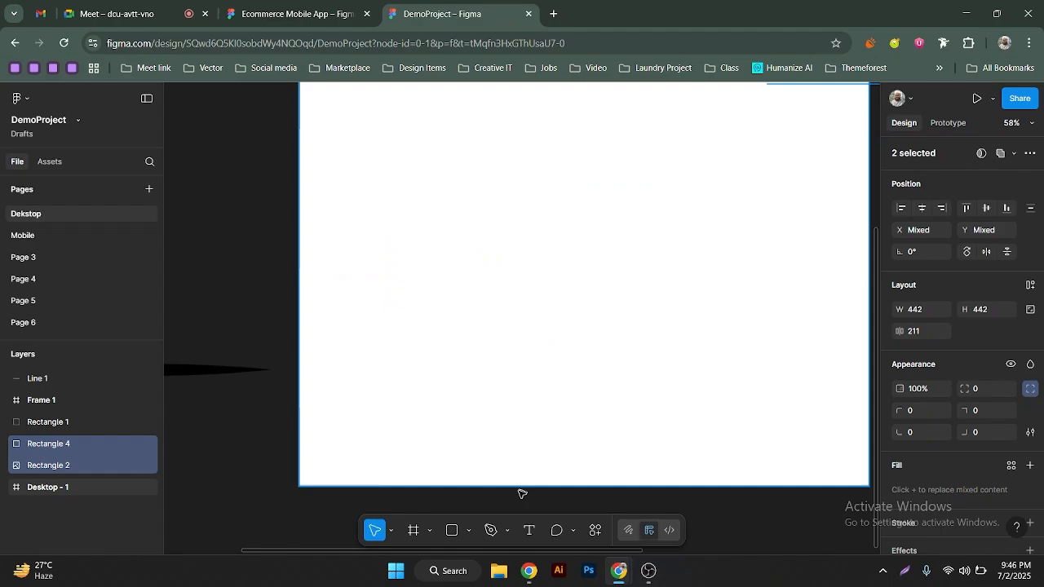
click(468, 533)
click(472, 414)
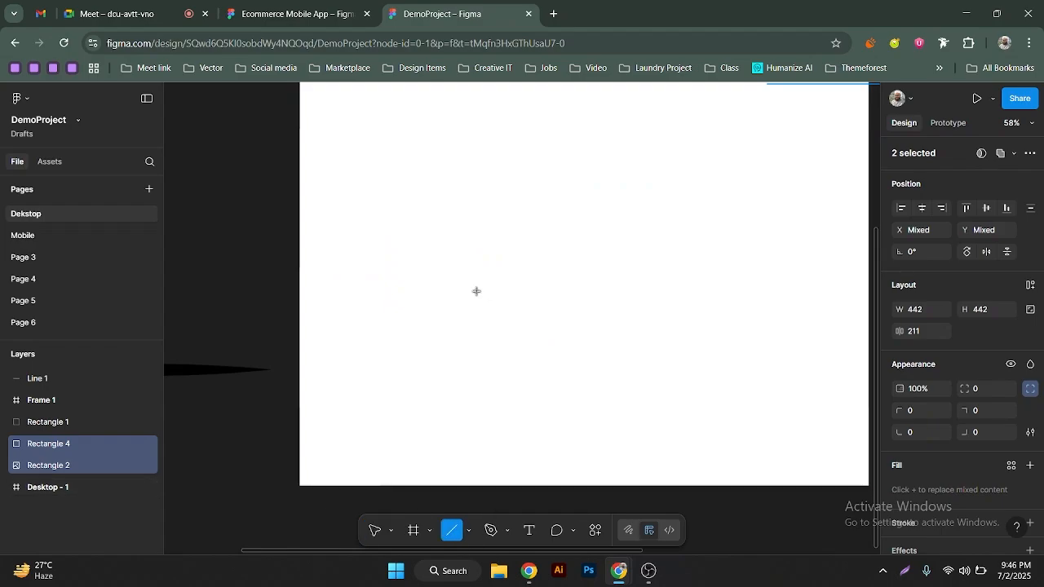
mouse_move(475, 291)
mouse_down()
mouse_move(649, 290)
mouse_move(618, 299)
mouse_up()
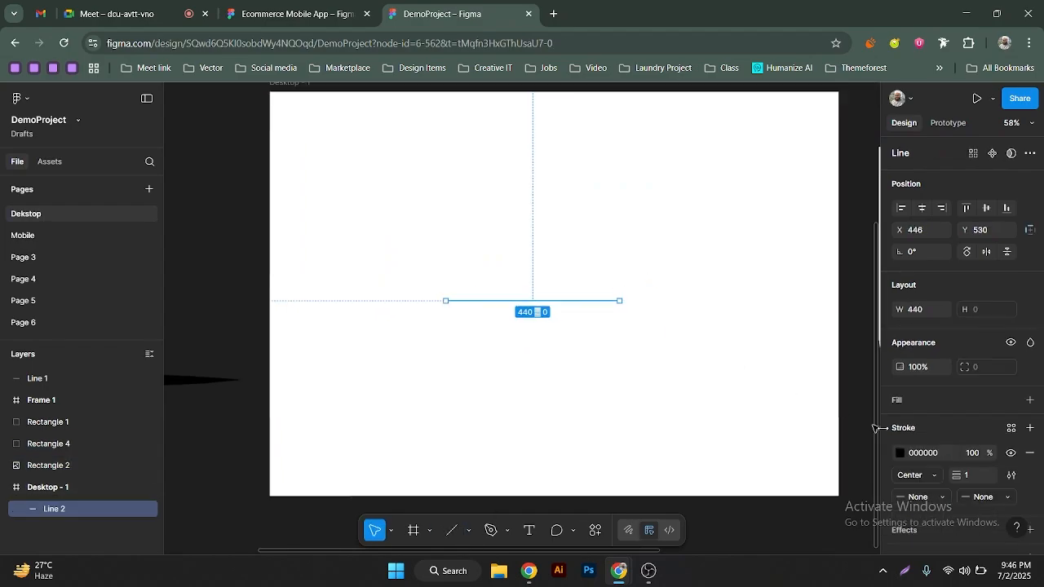
Give the new line a Triangle arrow start point and a stroke weight of 4
scroll(928, 454, down, 1)
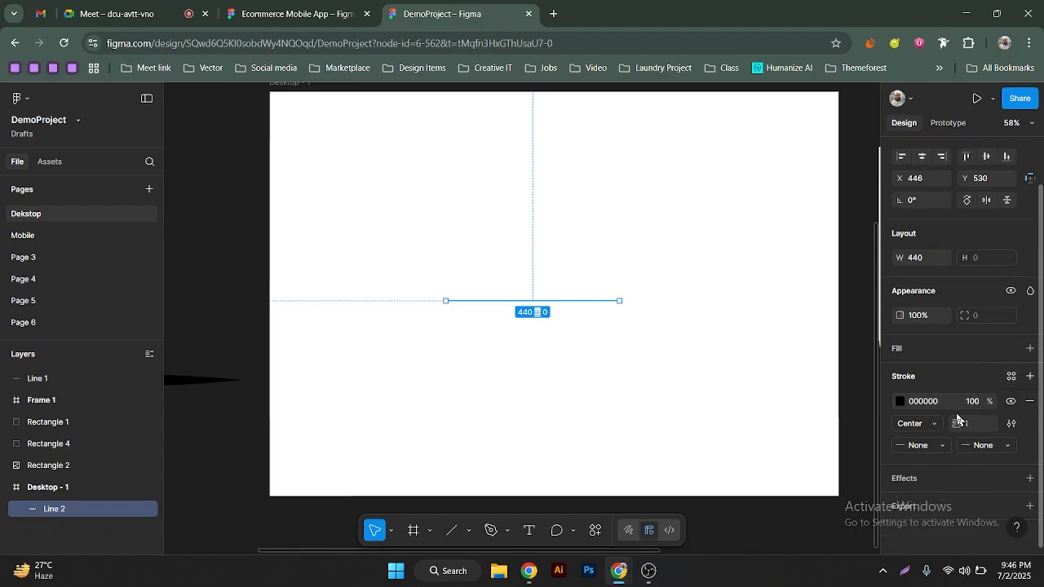
click(930, 450)
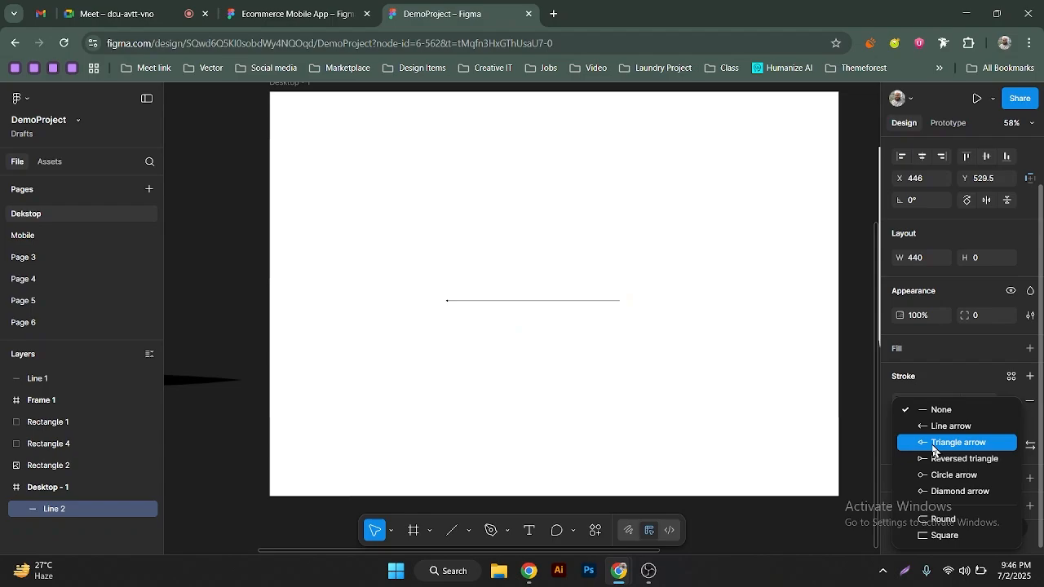
click(939, 441)
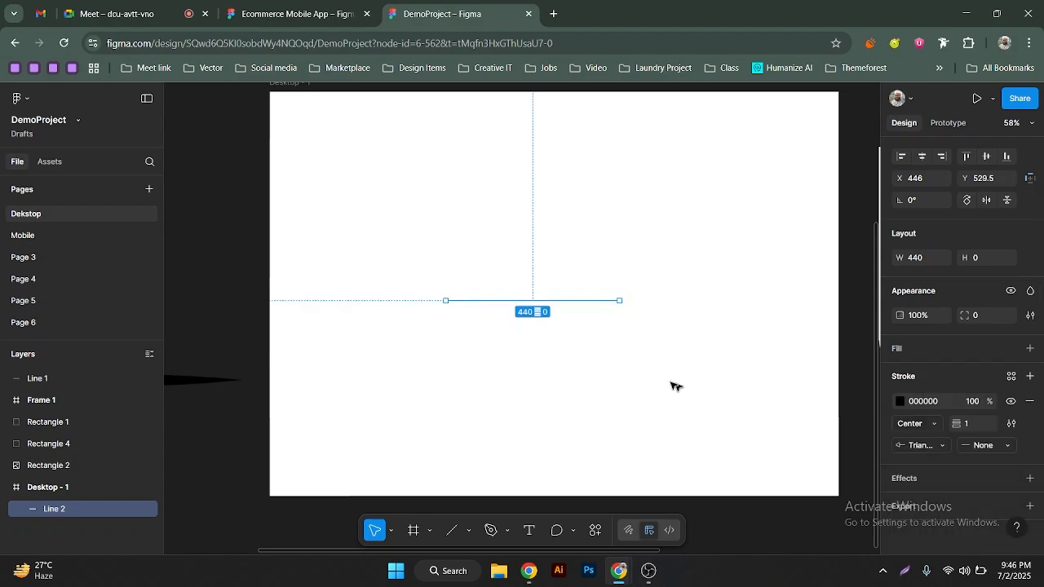
click(970, 429)
text(4)
key(Return)
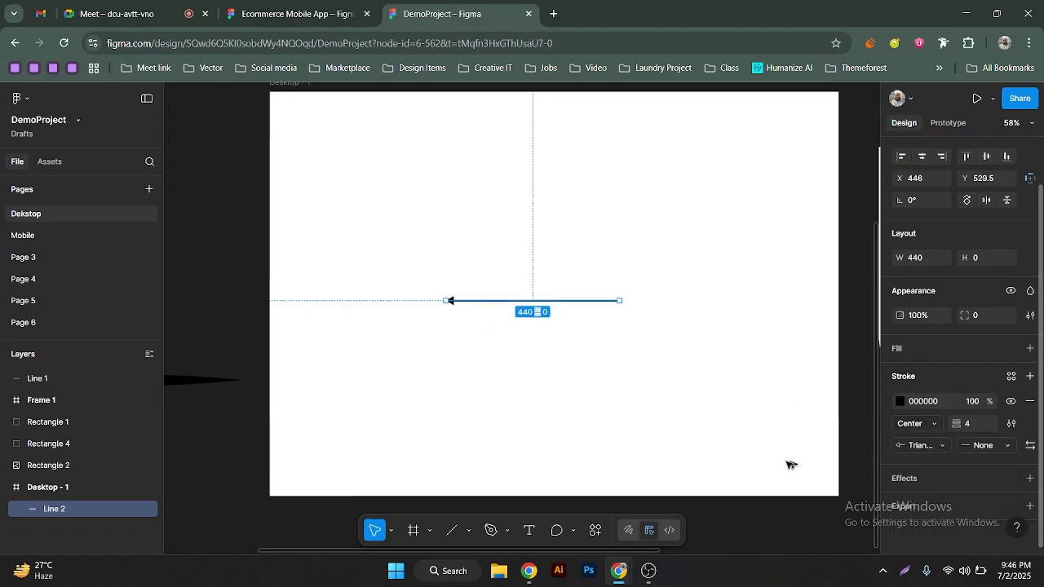
Change the line's start point to Circle arrow and its end point to Diamond arrow
click(916, 448)
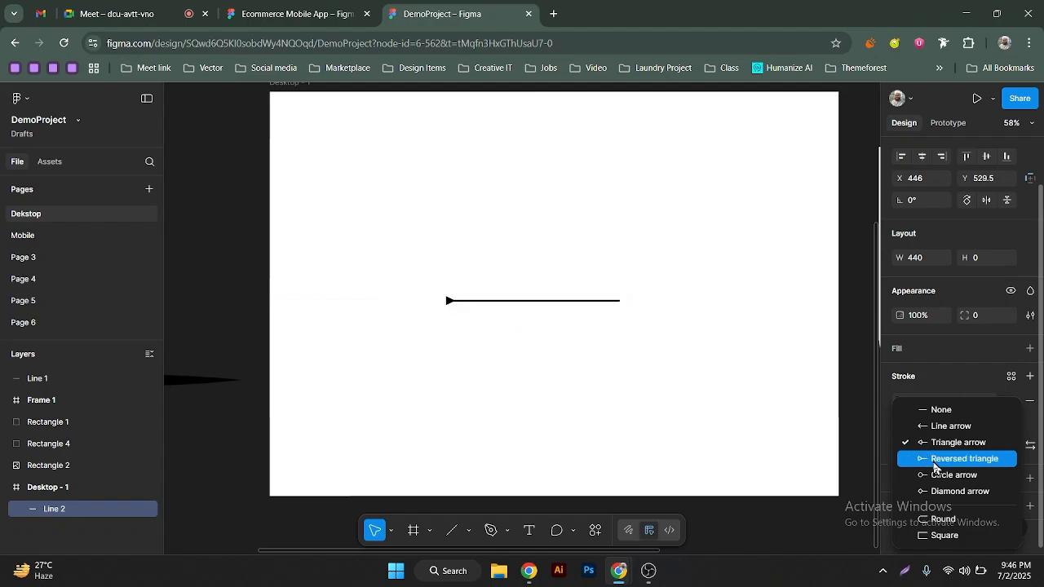
click(934, 476)
click(995, 447)
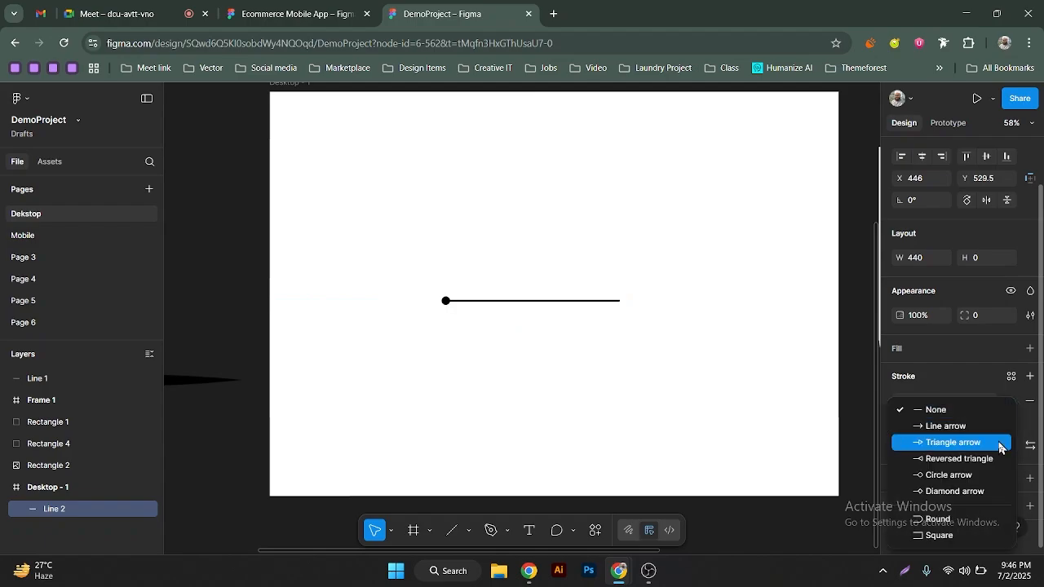
click(947, 492)
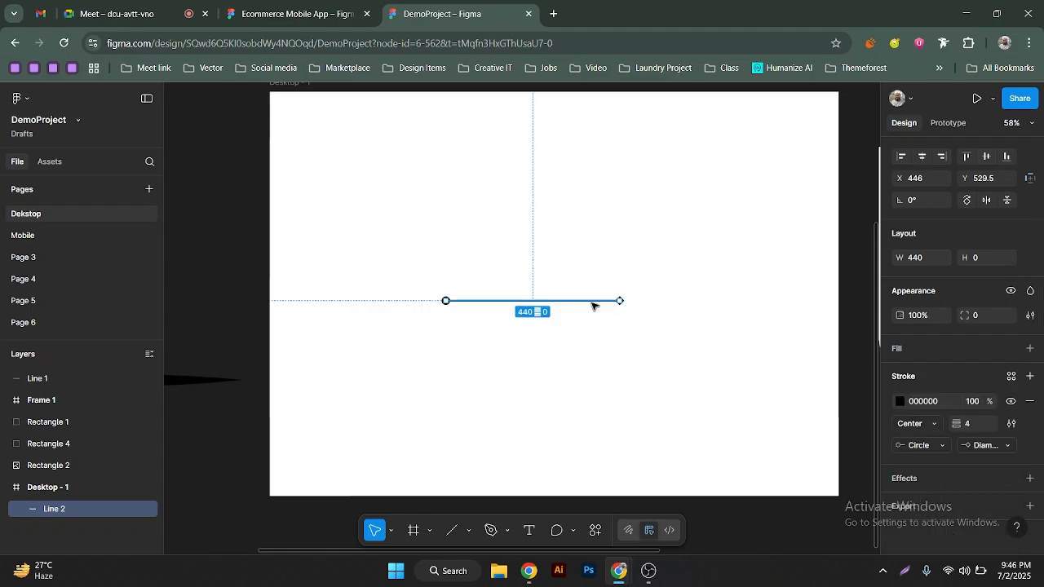
Move the line up to X 480, Y 316 and delete it
drag(595, 301, 624, 258)
drag(547, 275, 607, 222)
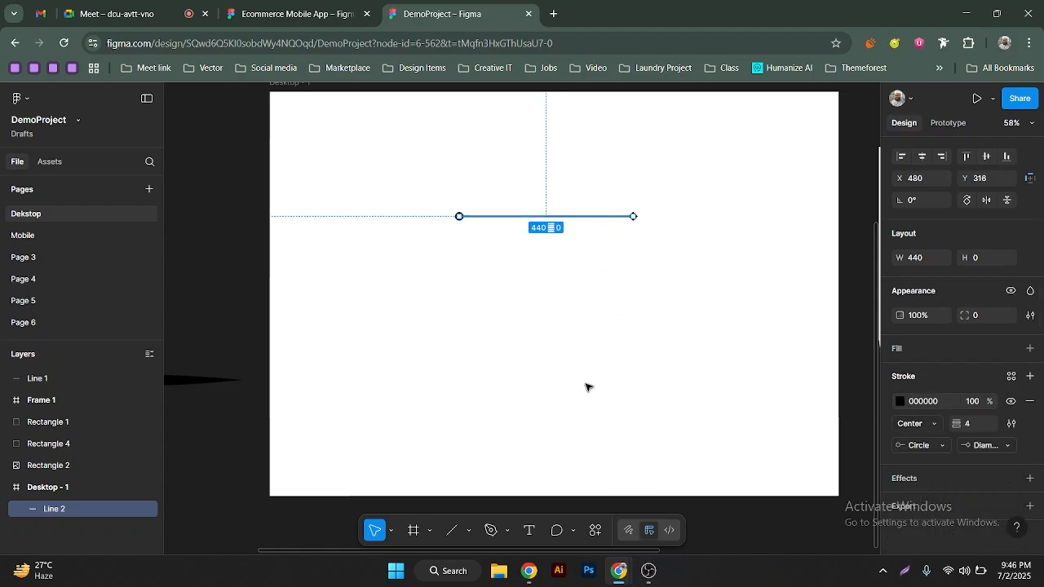
key(Delete)
Draw a horizontal arrow about 413 long in the desktop frame, starting at about X 394, Y 480 and pointing right
click(468, 532)
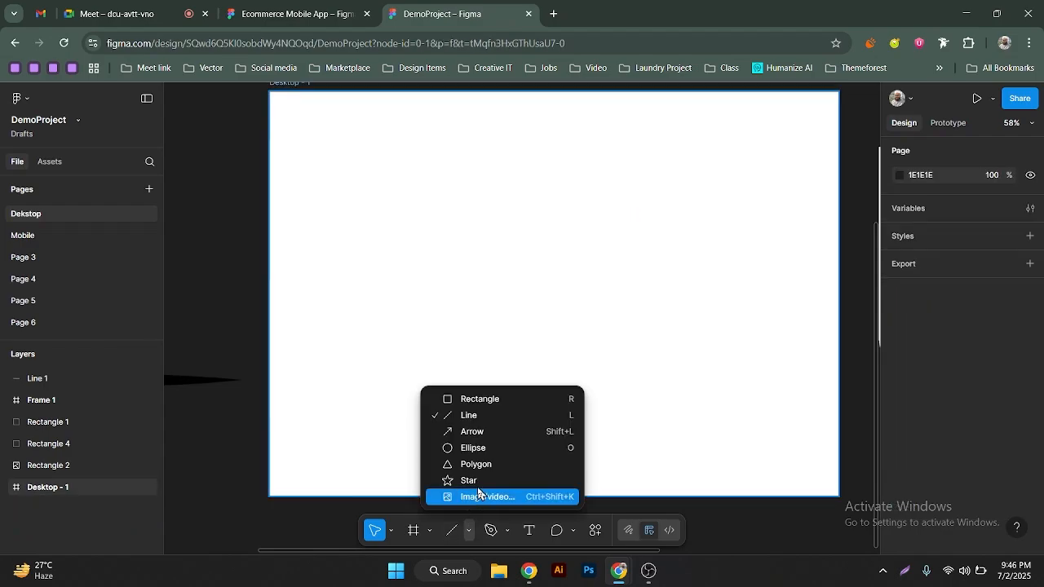
click(492, 432)
drag(424, 282, 588, 283)
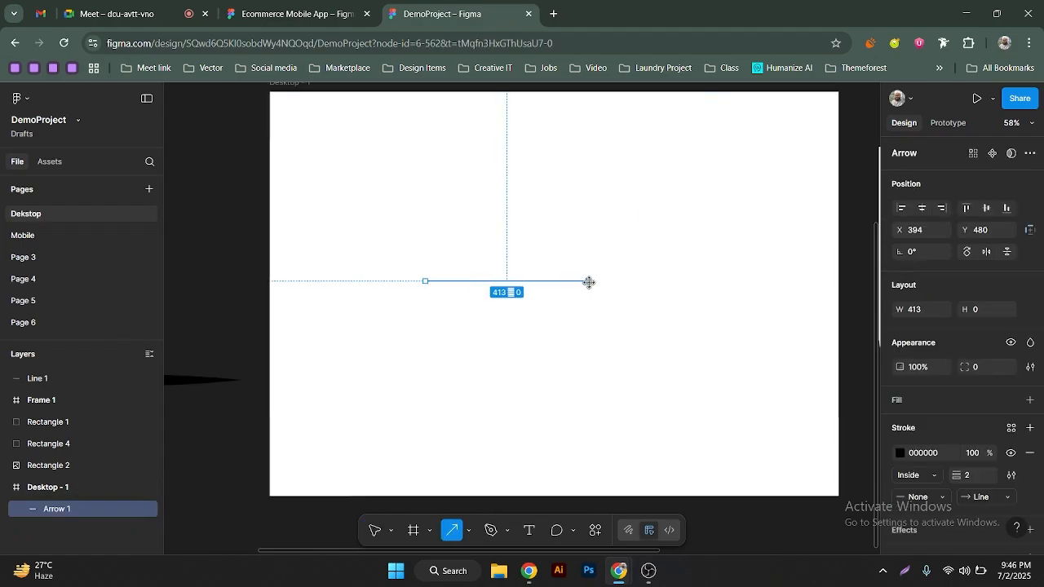
scroll(534, 279, up, 5)
scroll(535, 279, up, 2)
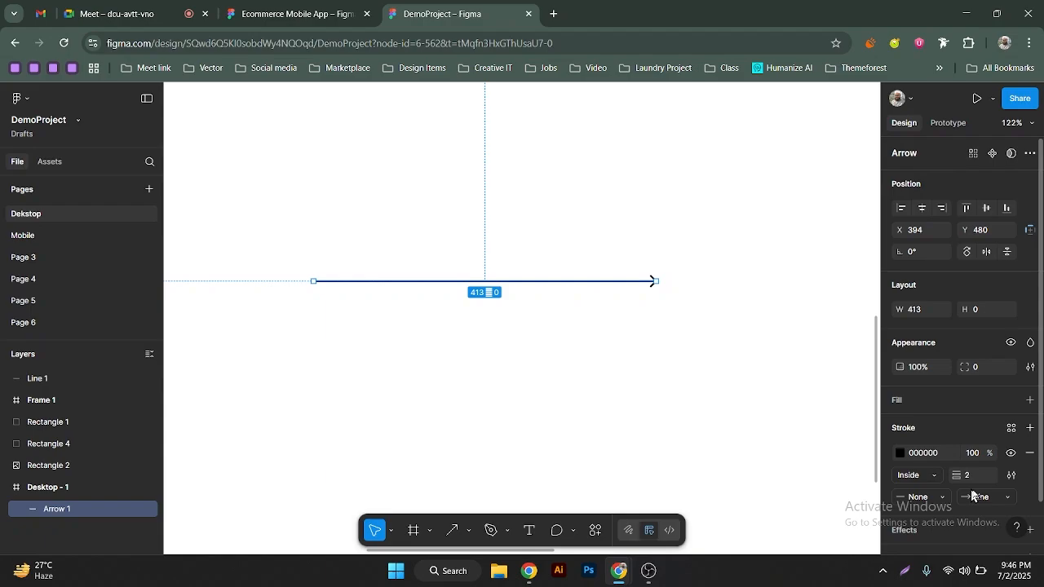
Set the arrow's stroke weight to 20 and shorten it from its tail to about 211 long
click(985, 478)
text(20)
key(Return)
scroll(608, 351, down, 3)
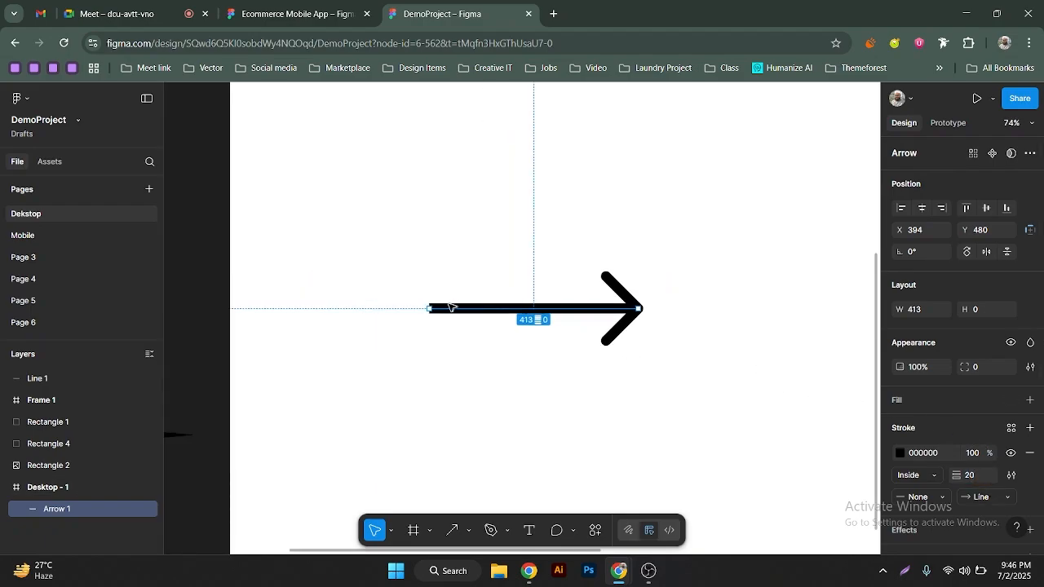
drag(425, 308, 532, 309)
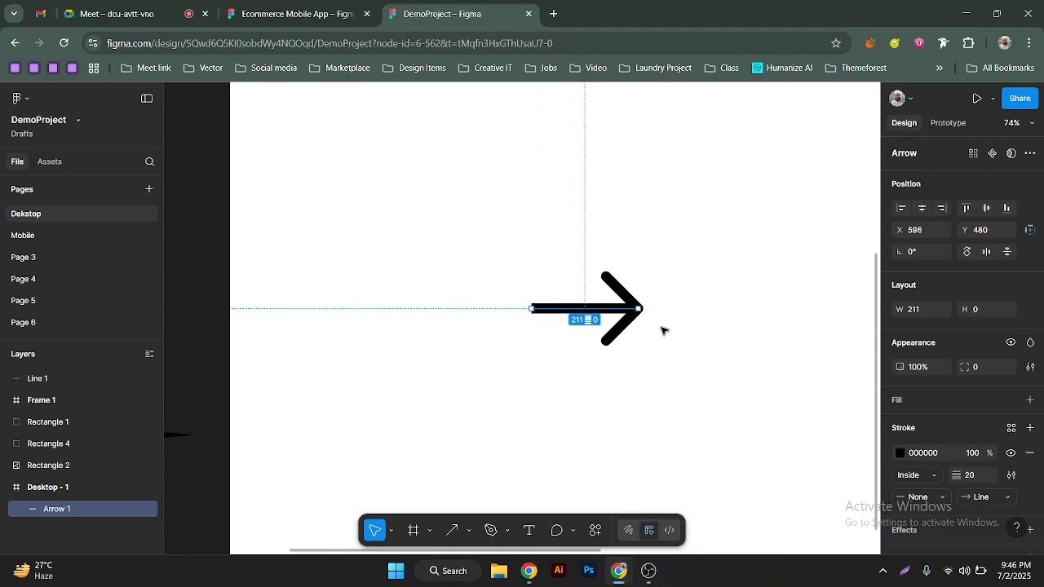
Review the arrow's start and end point options, keeping None and Line arrow, and delete the arrow
scroll(963, 473, down, 1)
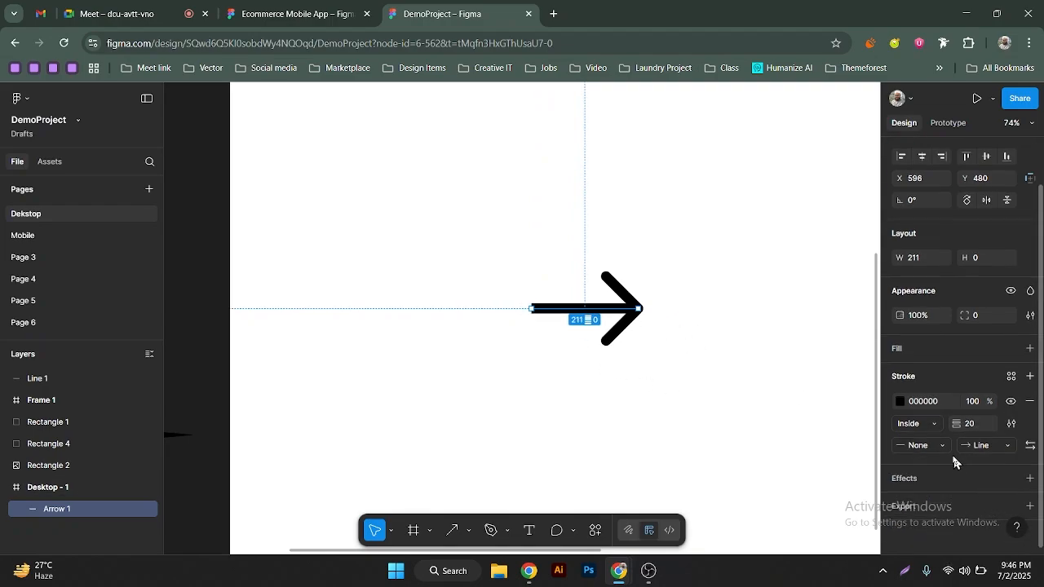
click(943, 447)
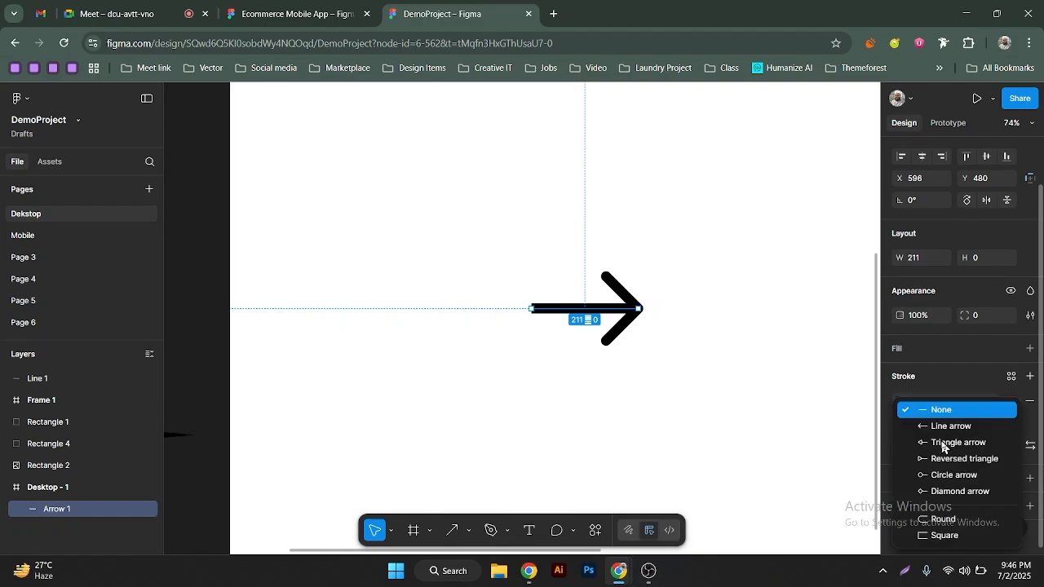
click(947, 398)
click(988, 448)
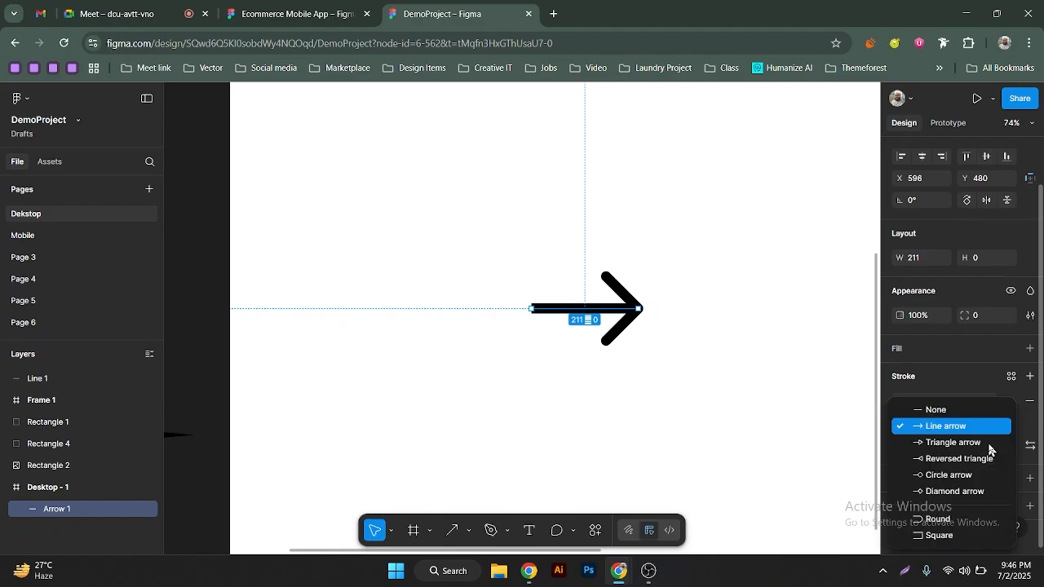
click(936, 427)
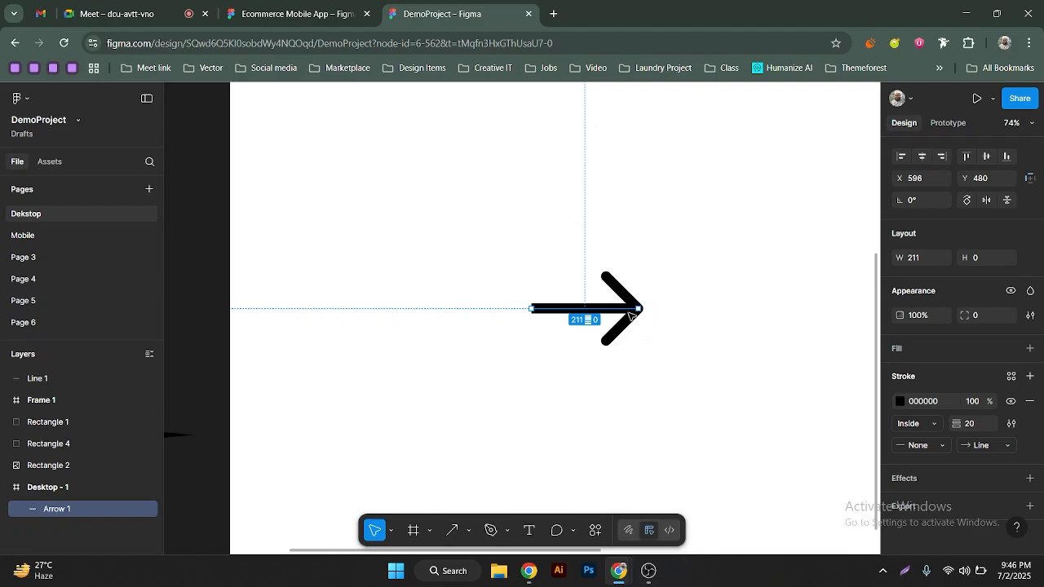
key(Delete)
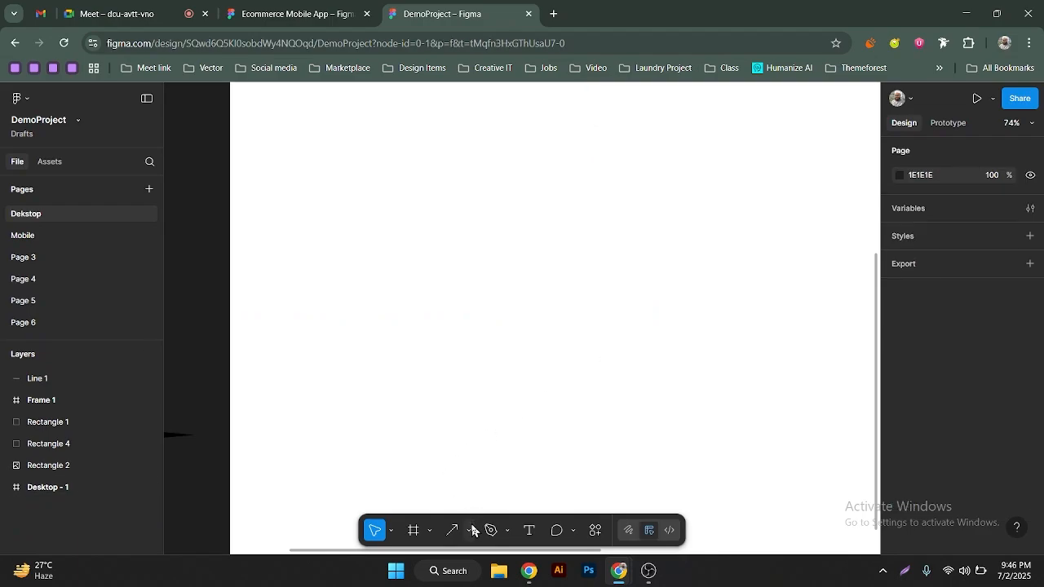
Draw a circle about 514 by 514 in the desktop frame and move it to about X 473, Y 215
click(469, 531)
click(474, 448)
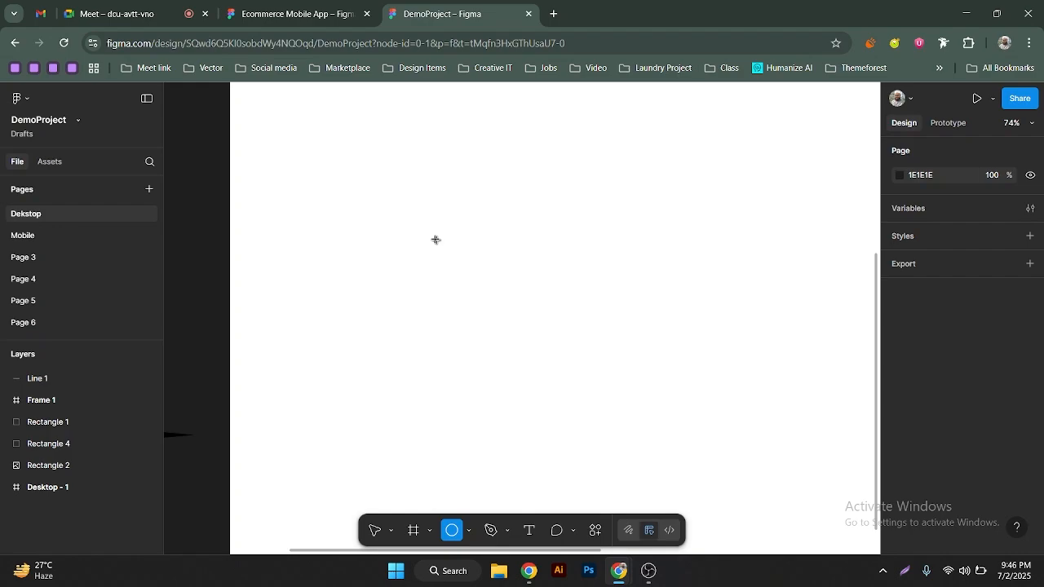
mouse_move(431, 238)
mouse_down()
mouse_move(509, 303)
mouse_move(692, 422)
mouse_up()
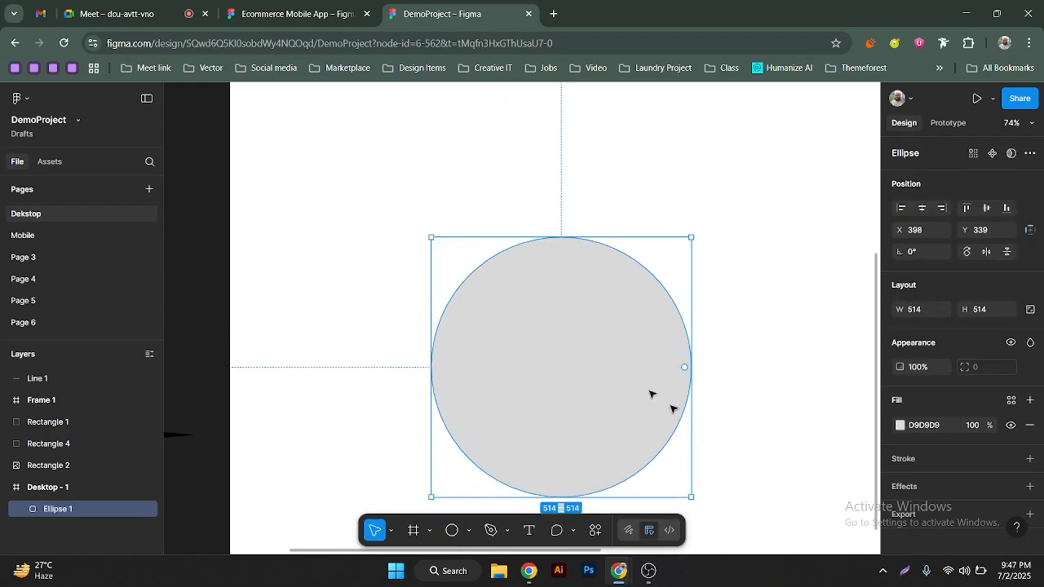
scroll(563, 318, down, 2)
drag(549, 315, 578, 266)
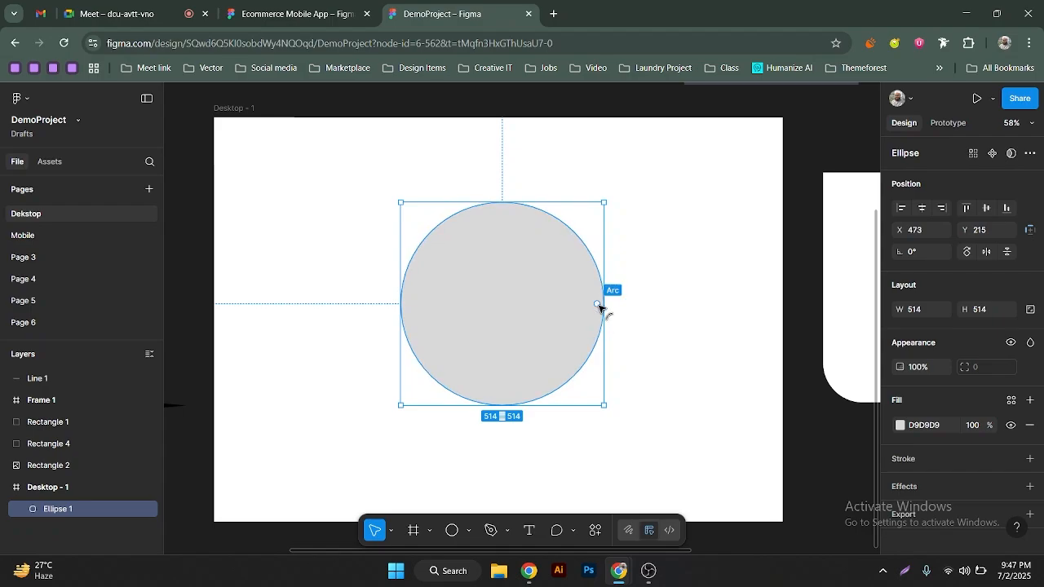
Open the circle's arc to a 75% sweep and close it back to a full circle
drag(599, 305, 505, 248)
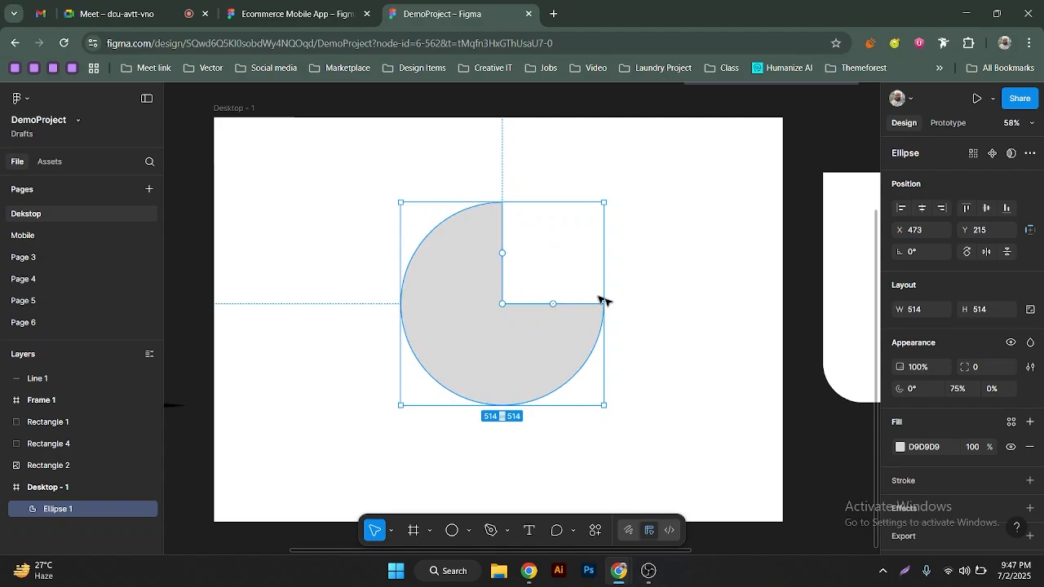
drag(509, 252, 548, 280)
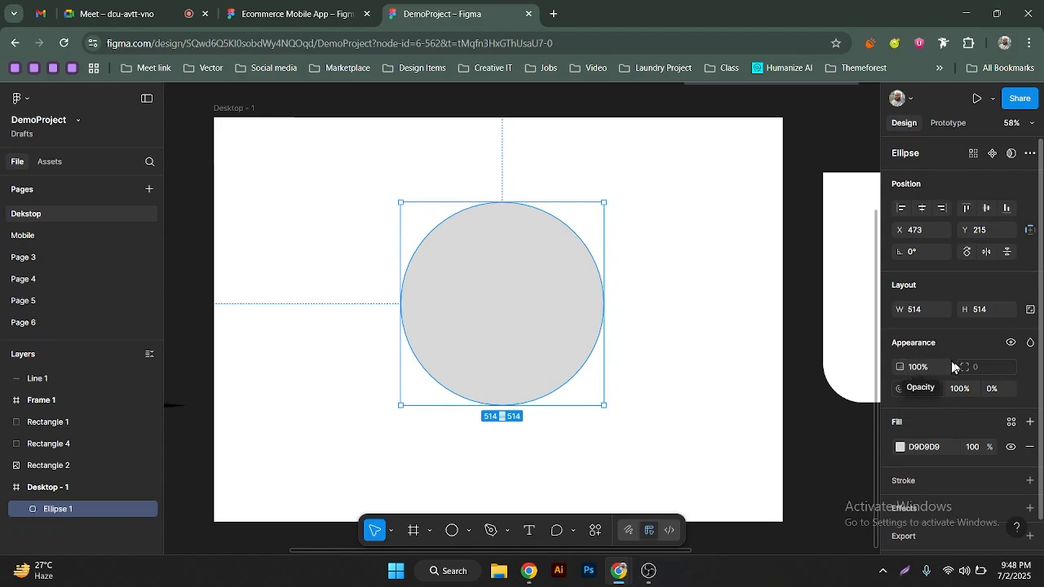
scroll(934, 363, down, 1)
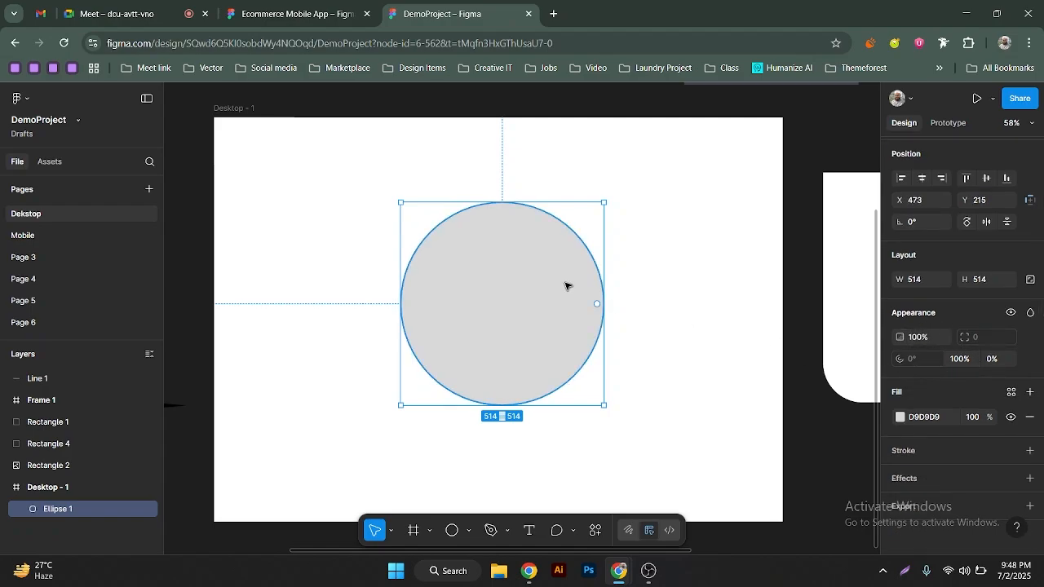
Cut a wedge from the circle at about 85% sweep, and set the sweep to 70% and finally 50%
drag(599, 308, 567, 212)
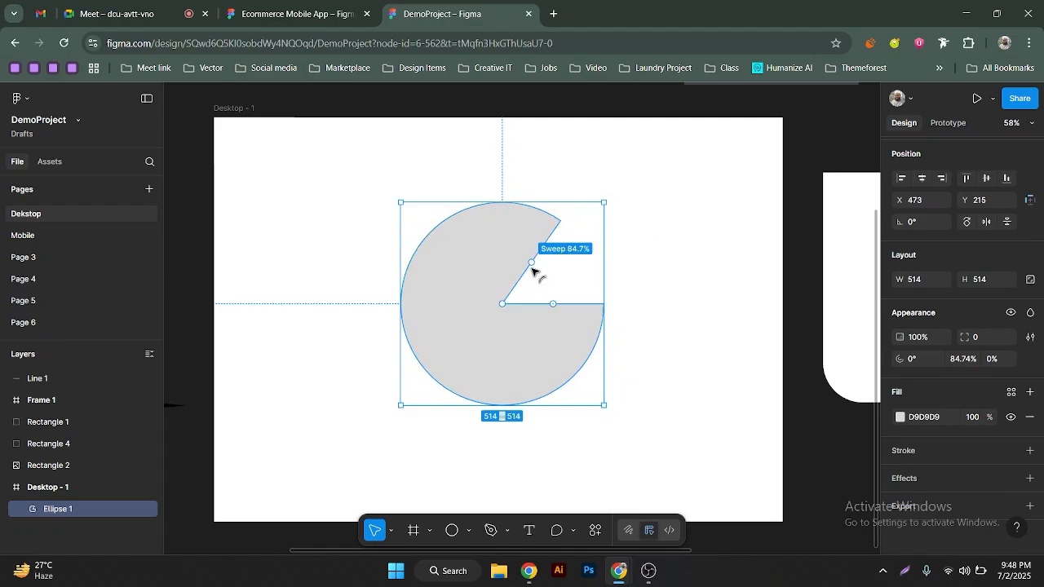
click(959, 360)
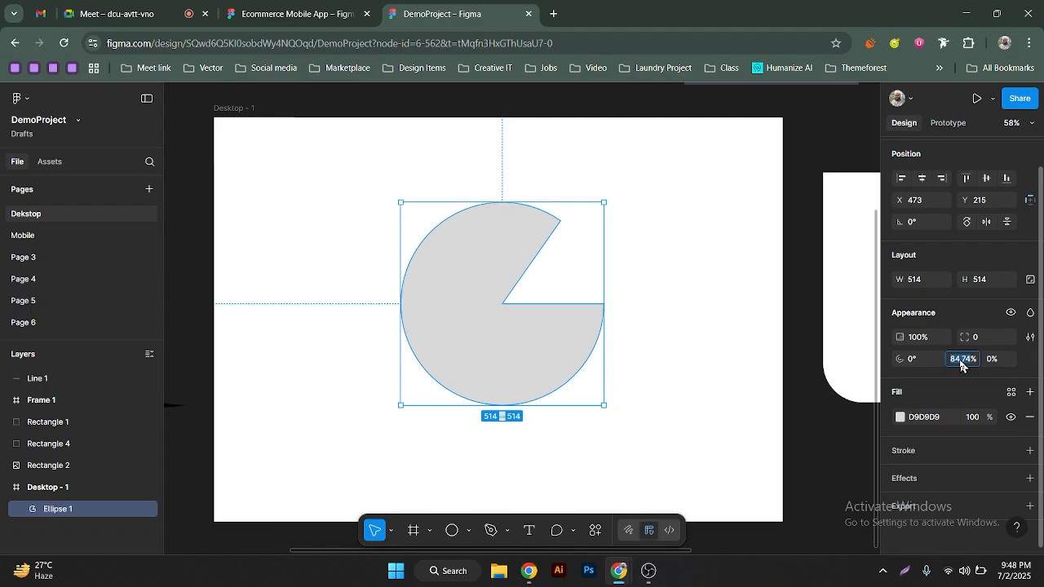
text(70)
key(Return)
click(961, 361)
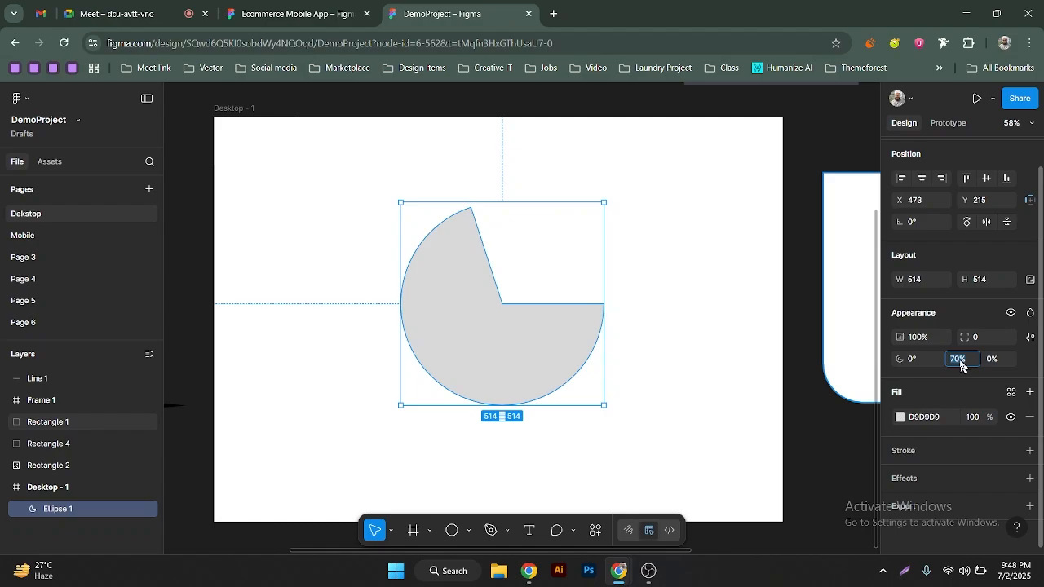
text(50)
key(Return)
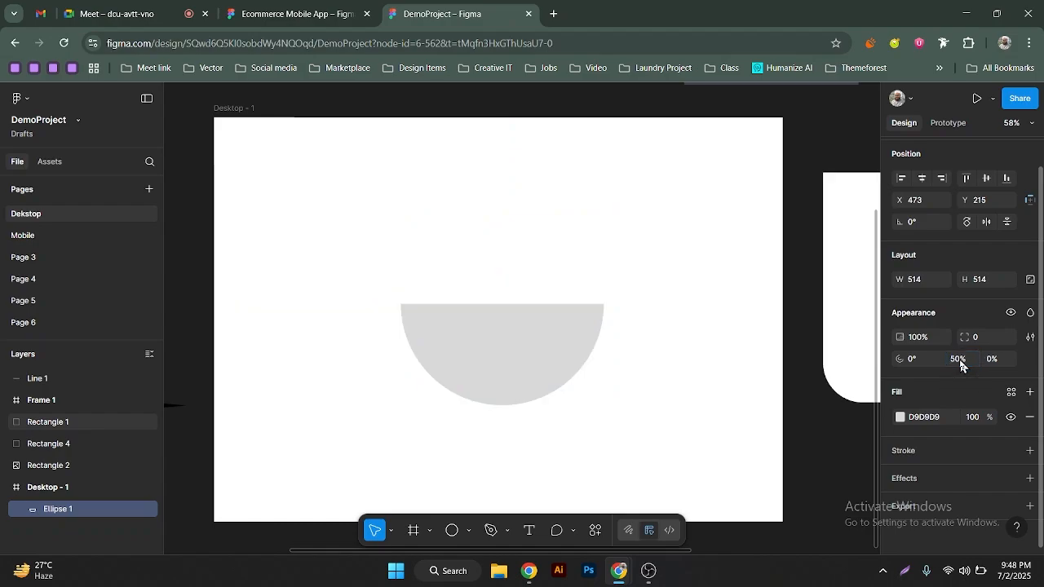
Set the half circle's sweep to 27% and then refine it to 25% for a quarter circle
click(960, 361)
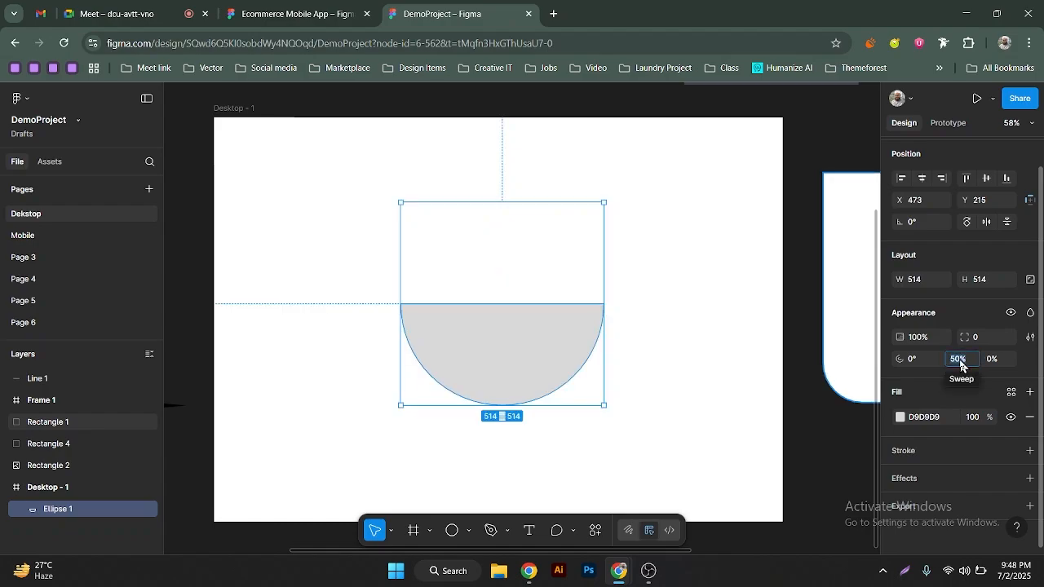
text(27)
key(Return)
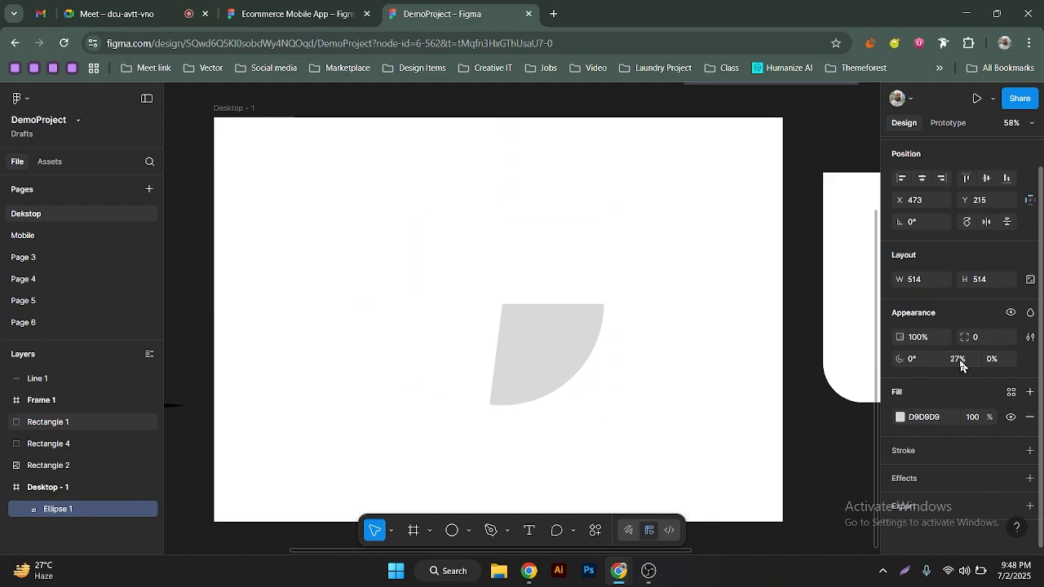
click(960, 360)
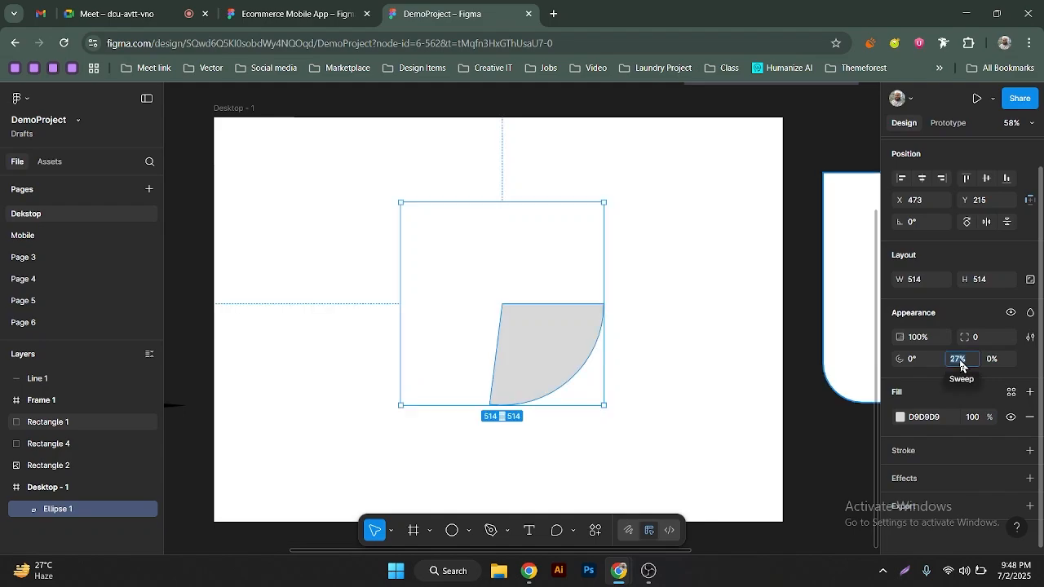
text(25)
key(Return)
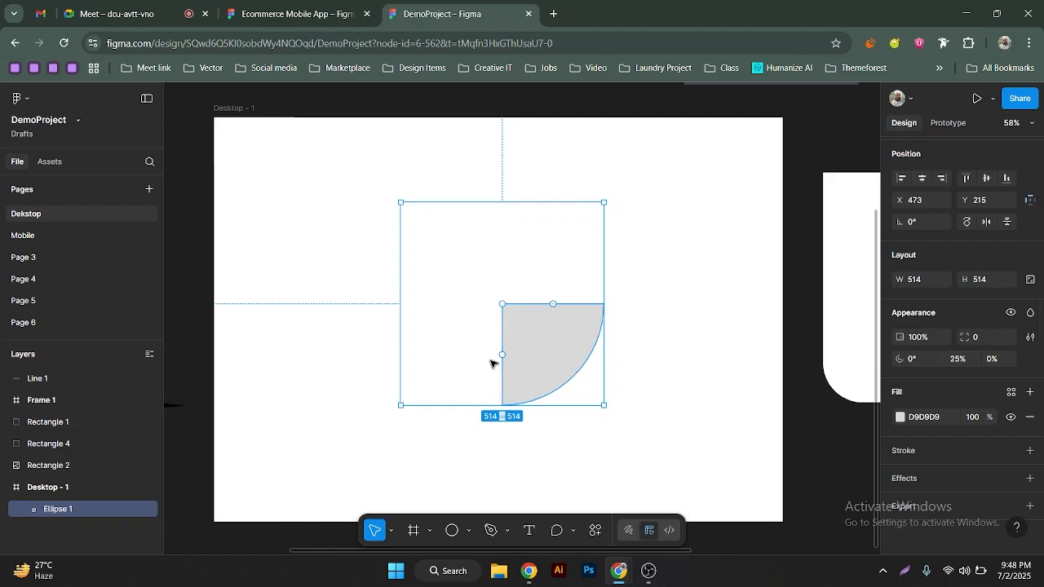
Reshape the quarter circle into a ring segment with about 35% sweep and 75% ratio, at about X 444, Y 212
drag(454, 310, 531, 217)
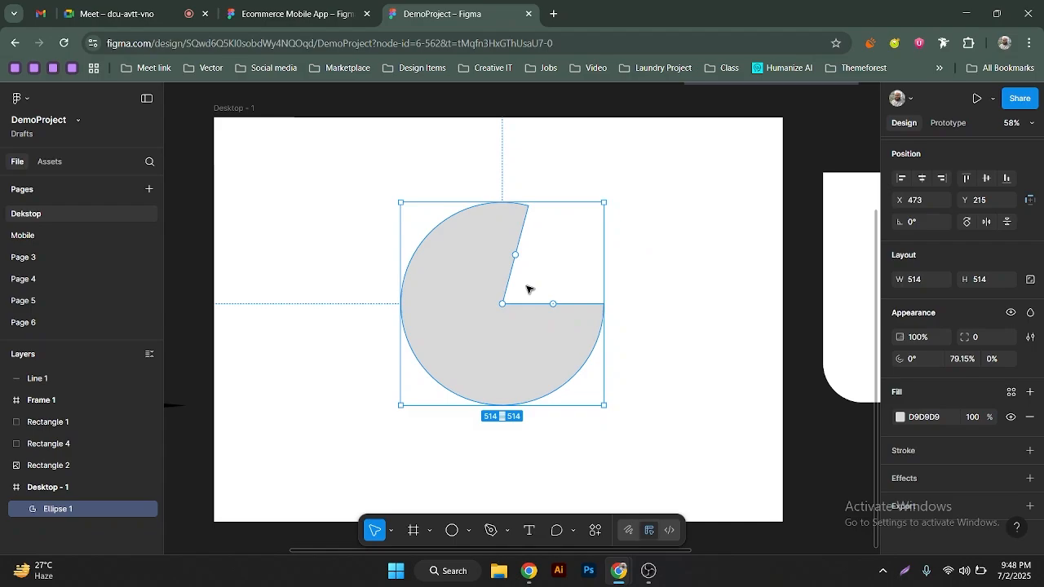
drag(502, 309, 473, 372)
drag(523, 217, 444, 377)
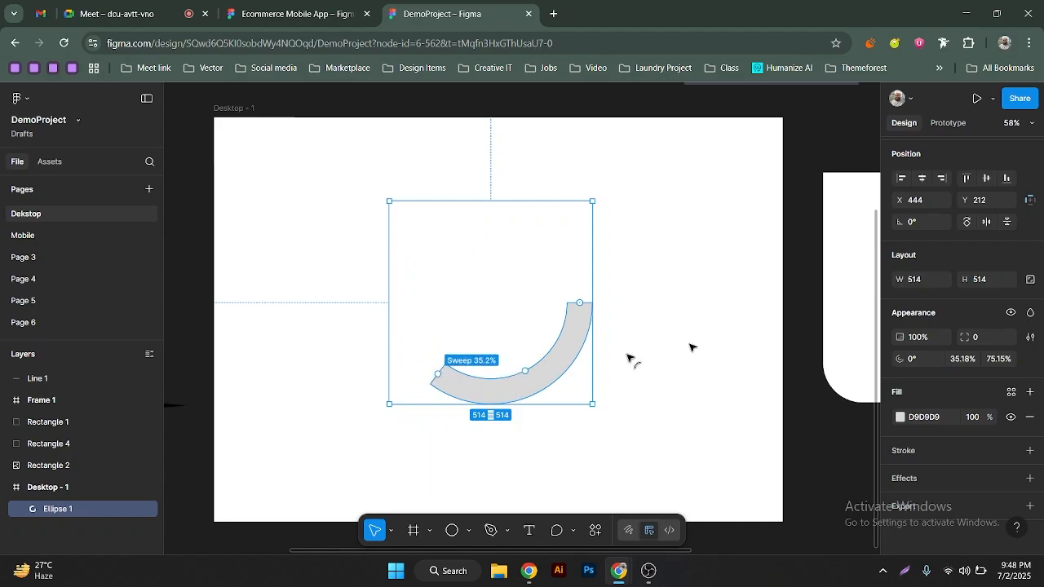
Set the ring segment's ratio to 80% and its sweep to 50%, and deselect it
click(996, 365)
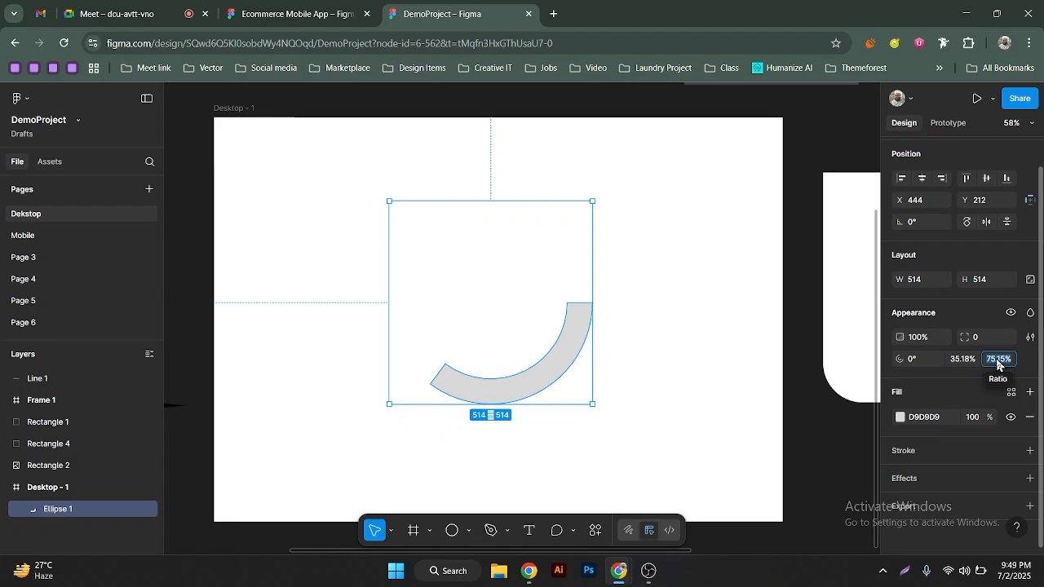
text(80)
key(Return)
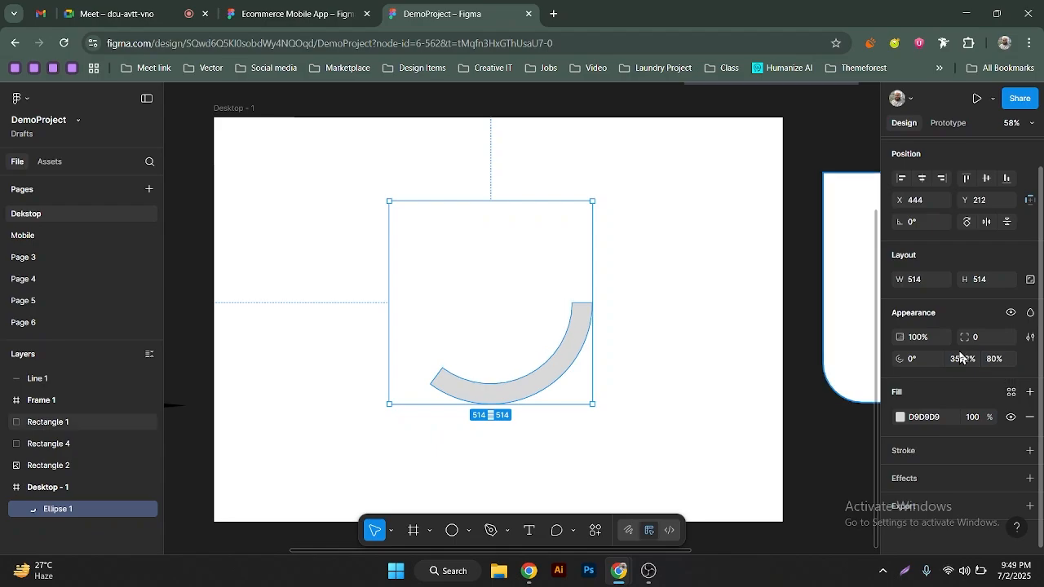
click(961, 359)
text(50)
key(Return)
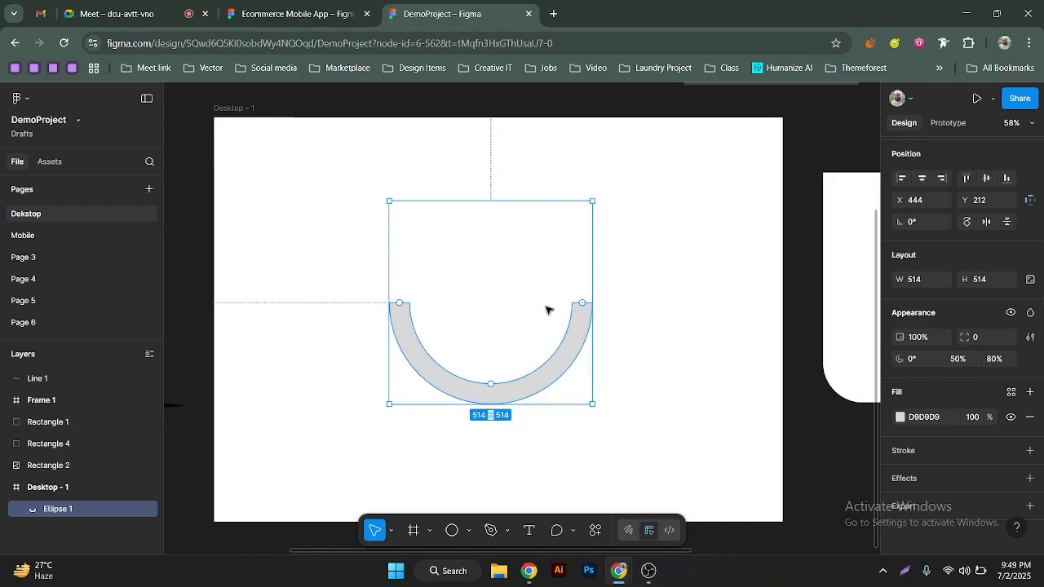
click(620, 207)
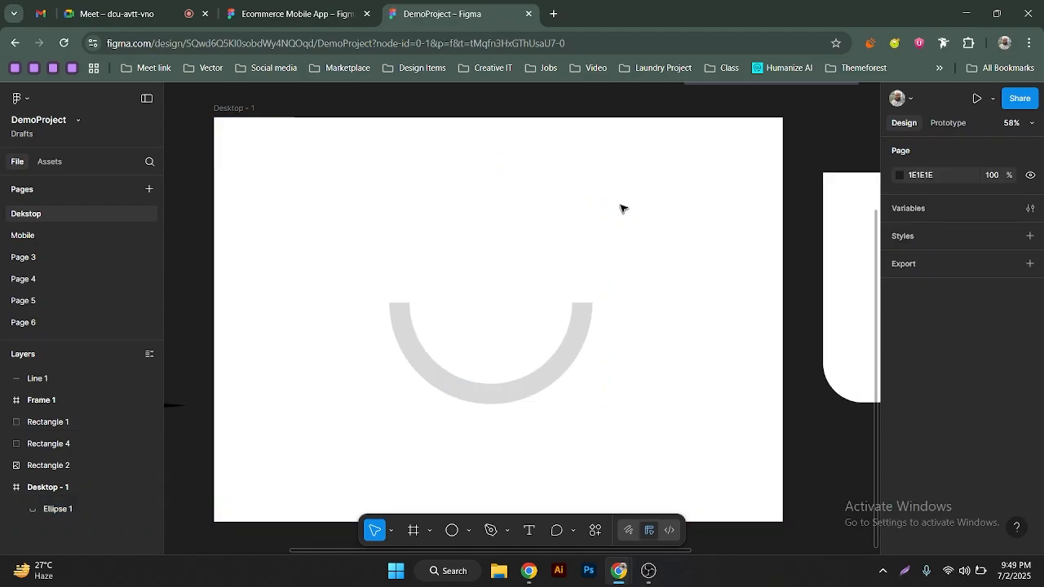
Duplicate the half ring in place and rotate the copy 180° to complete the ring
key(ctrl+f)
click(144, 157)
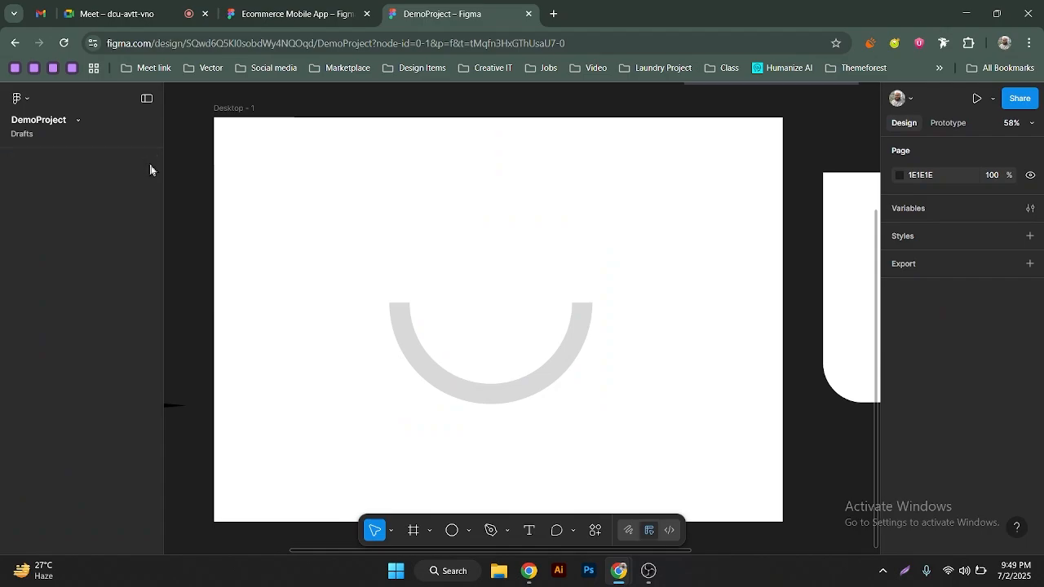
click(396, 345)
click(585, 312)
key(ctrl+d)
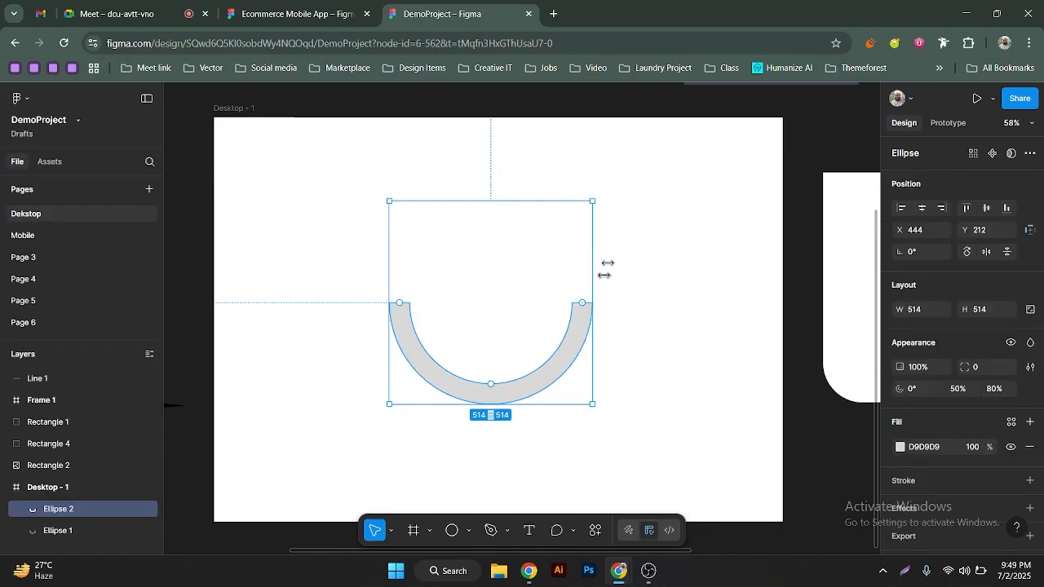
drag(600, 196, 393, 397)
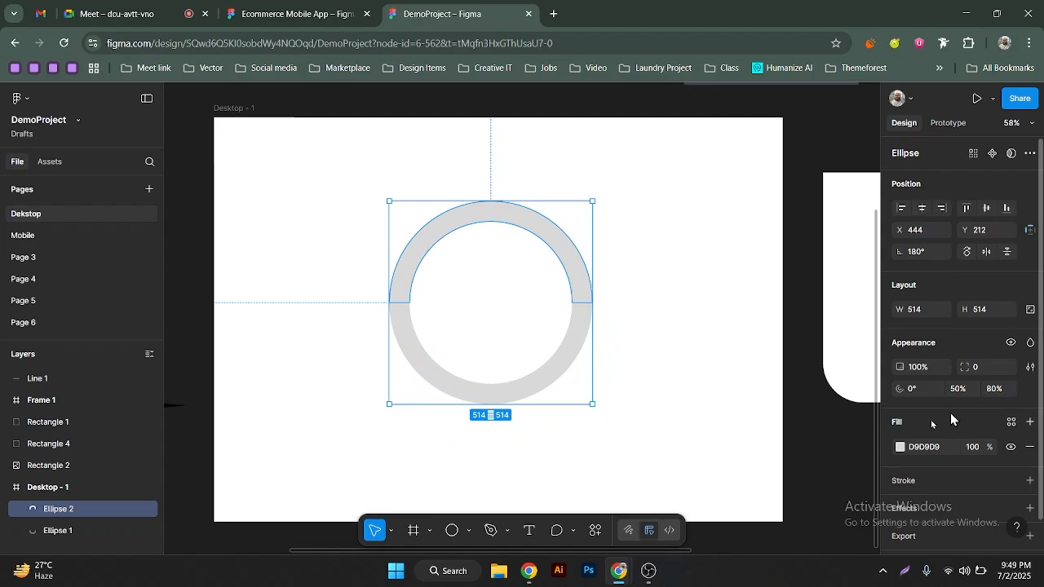
Fill the upper half of the ring with red FF0000 and the lower half with blue 260AFF
click(900, 447)
drag(828, 333, 904, 259)
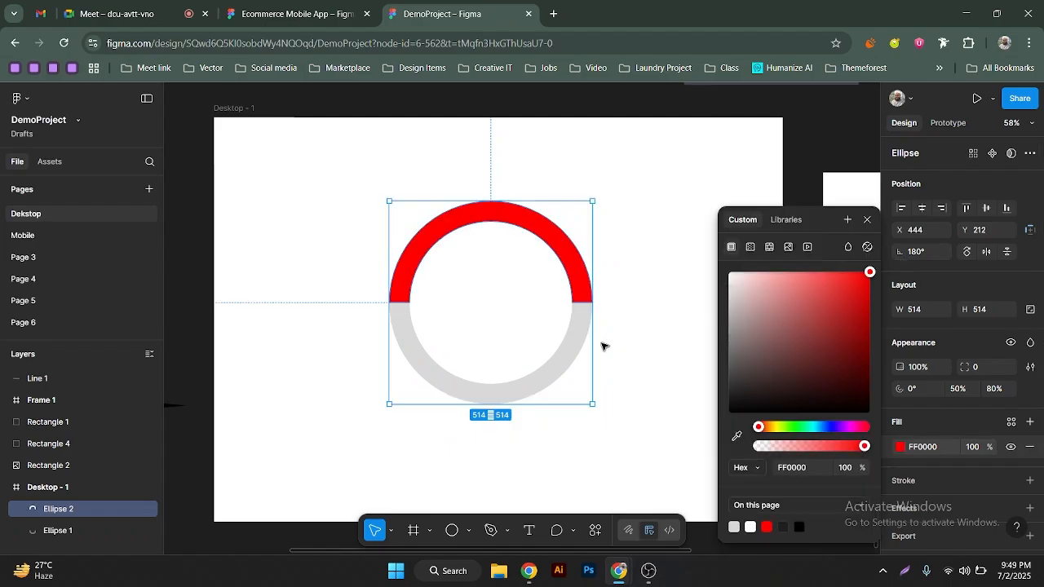
click(581, 338)
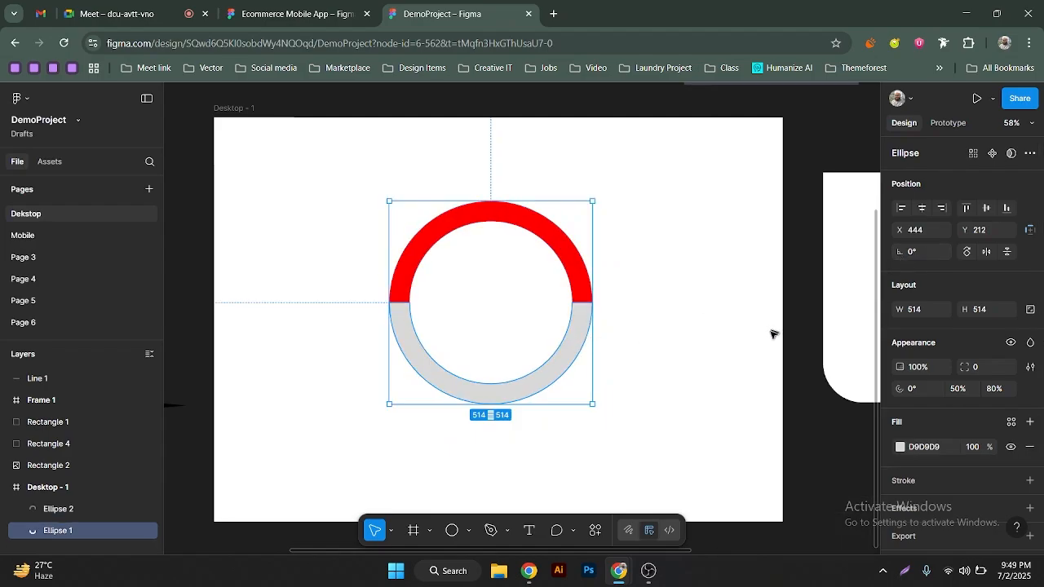
click(900, 447)
click(846, 327)
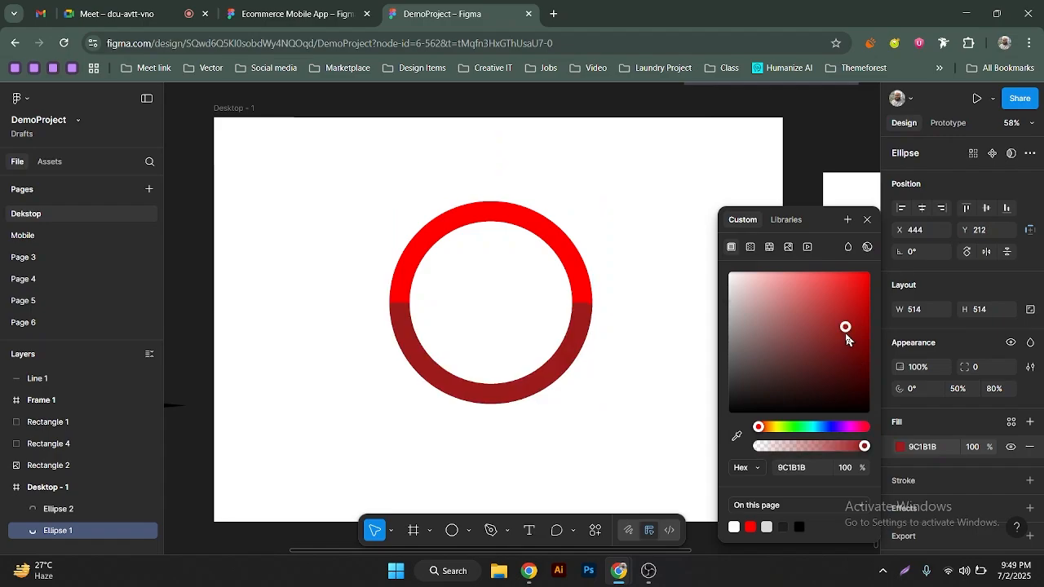
click(832, 426)
drag(849, 285, 865, 270)
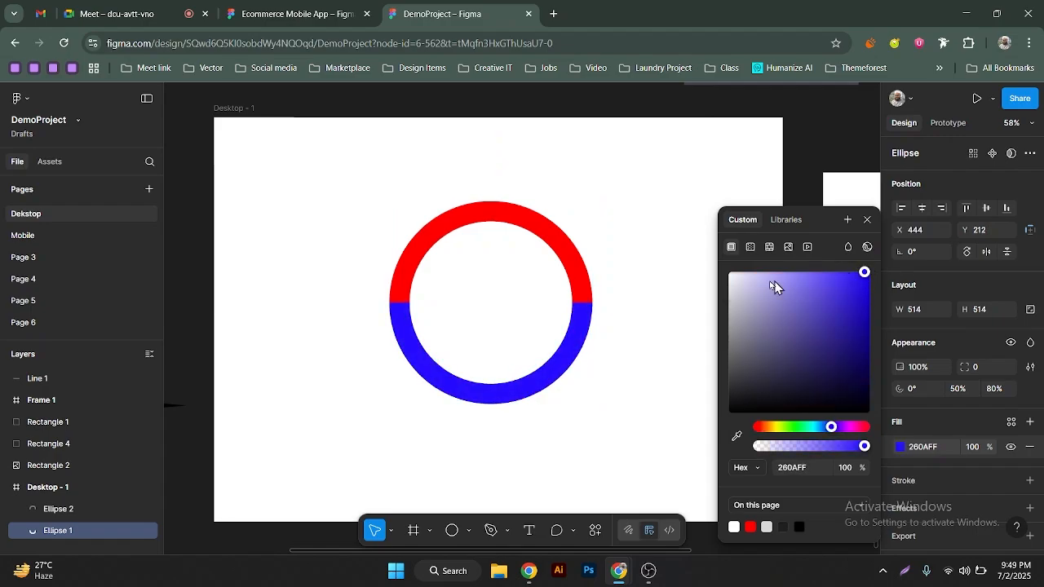
Shorten the red arc so it stops partway along the ring's upper right side
click(578, 292)
drag(581, 299, 562, 218)
click(582, 308)
drag(582, 305, 570, 229)
key(ctrl+z)
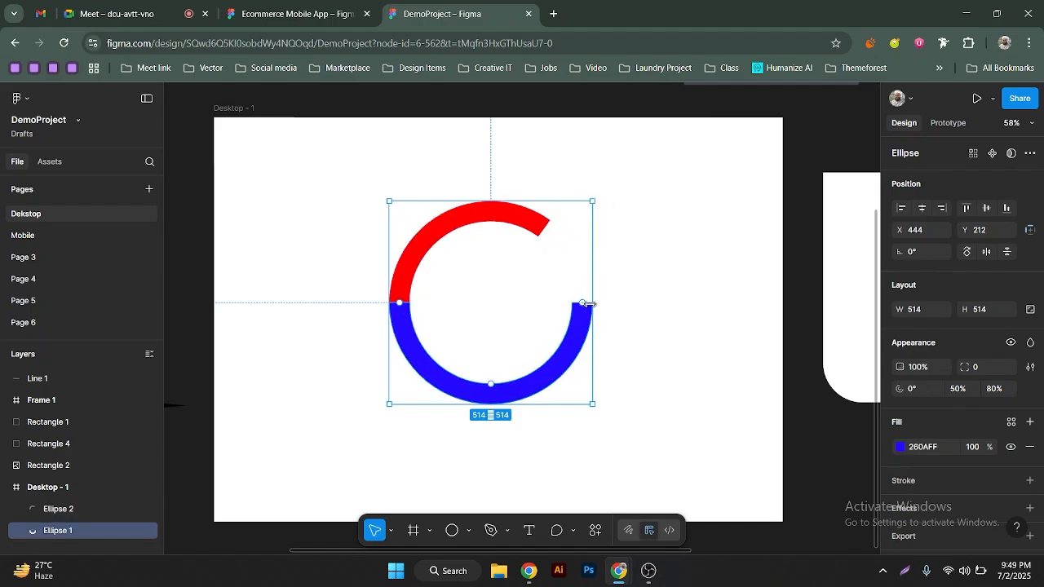
Rotate the blue arc's start to about -54° to meet the red arc, and extend its sweep to about 65%
drag(584, 304, 544, 227)
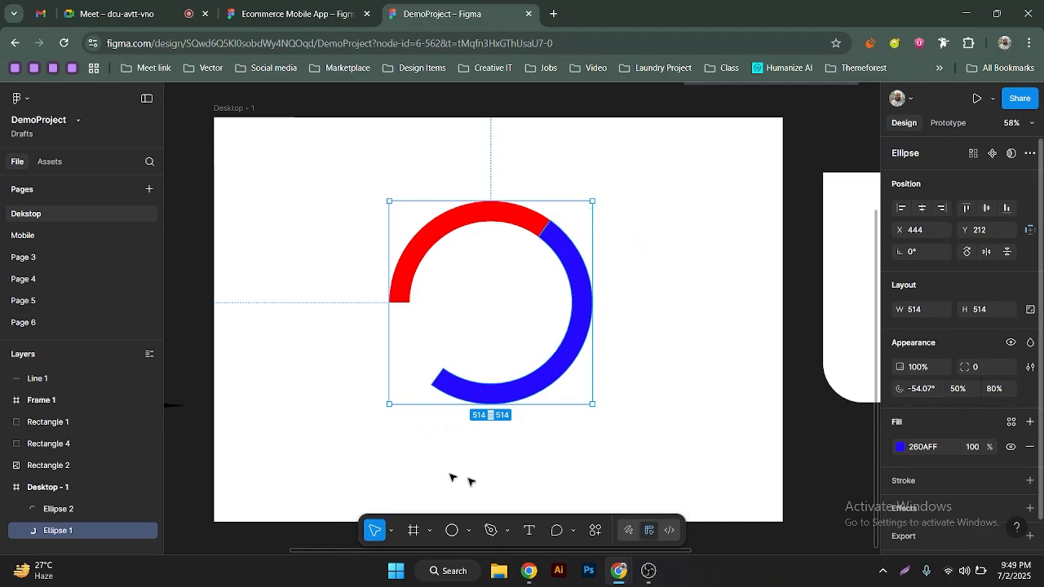
mouse_move(446, 373)
drag(412, 348, 403, 316)
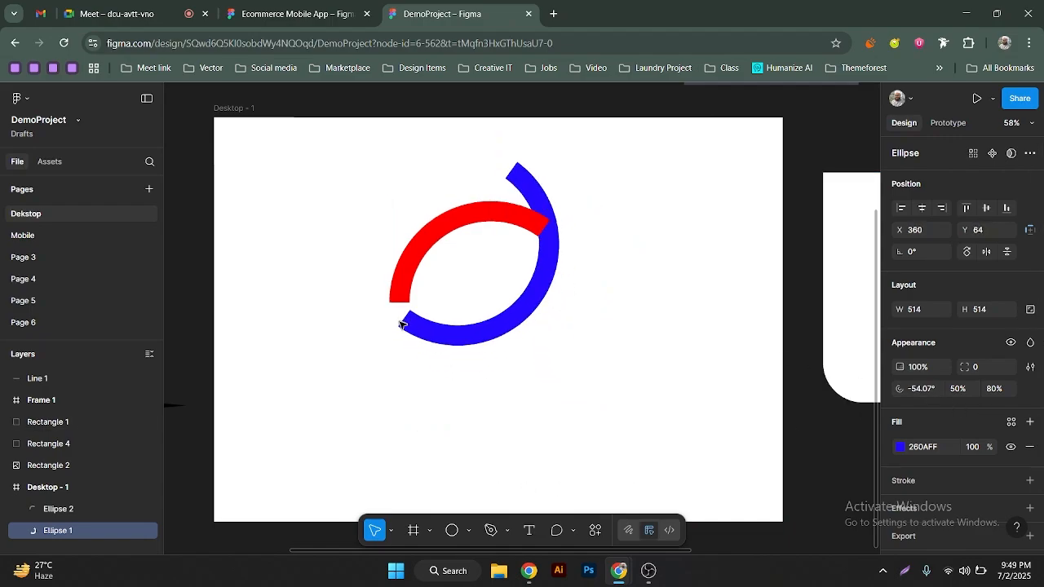
key(ctrl+z)
drag(439, 377, 397, 306)
Thicken the blue arc to a ratio of about 69% and close its sweep to 100%
drag(530, 374, 514, 347)
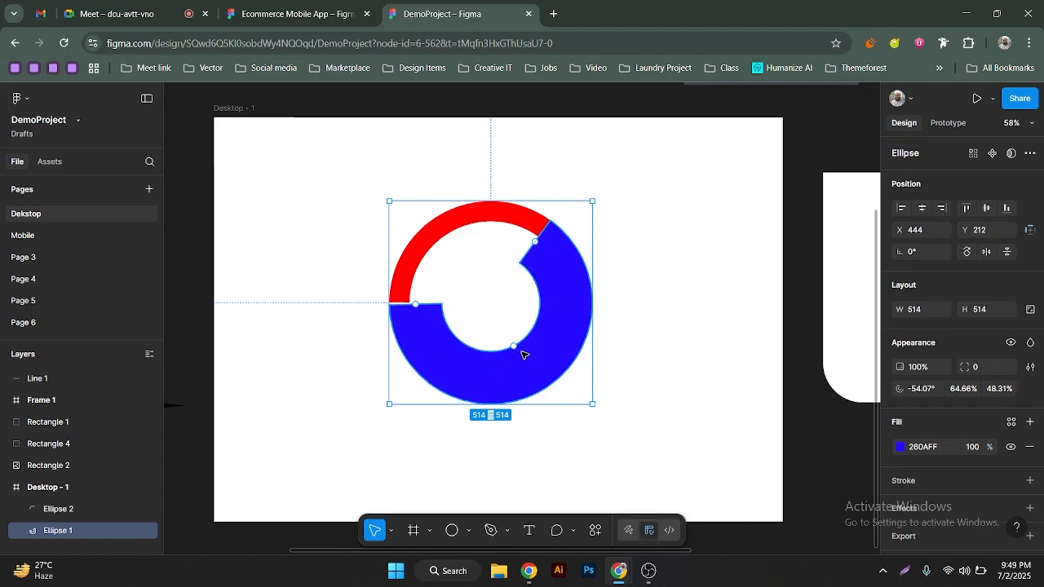
mouse_move(514, 353)
mouse_down()
mouse_move(522, 348)
mouse_move(523, 365)
mouse_up()
drag(404, 304, 541, 235)
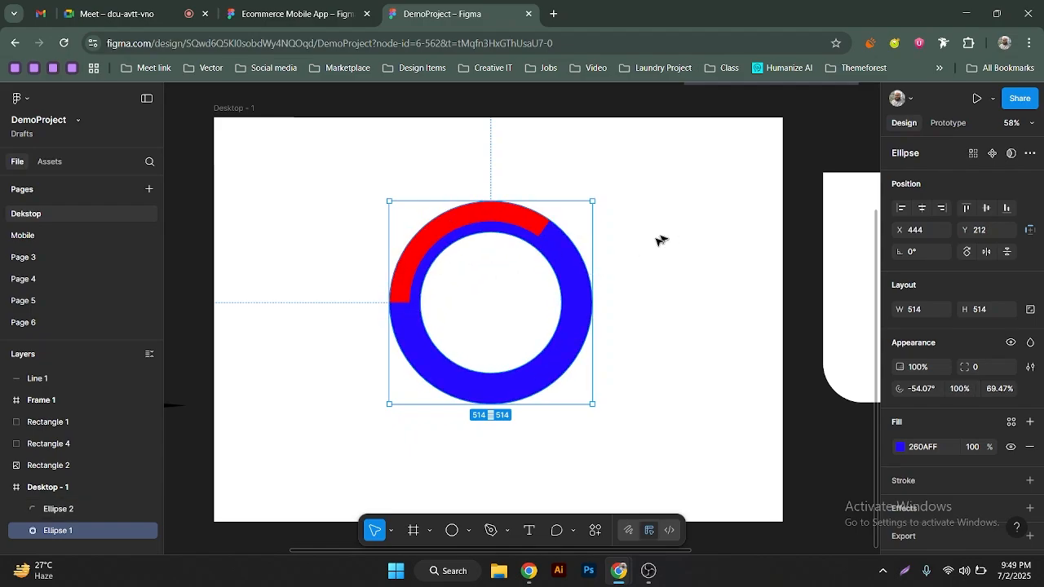
Select both the red and blue ellipses and delete them from the Desktop - 1 frame
click(346, 363)
drag(671, 230, 349, 356)
key(Delete)
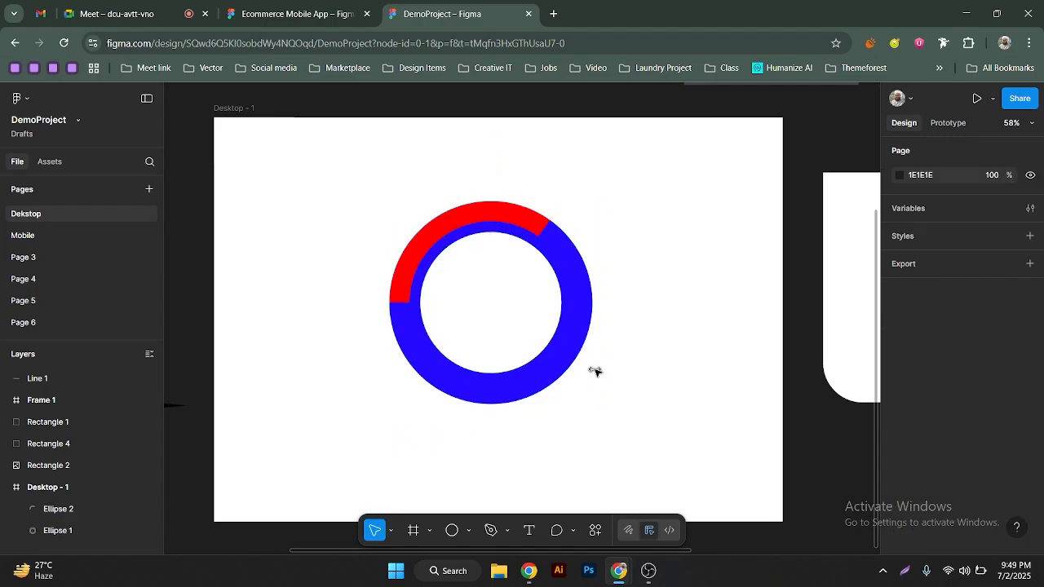
Draw a polygon about 268 × 243 near the middle of the Desktop - 1 frame
click(469, 531)
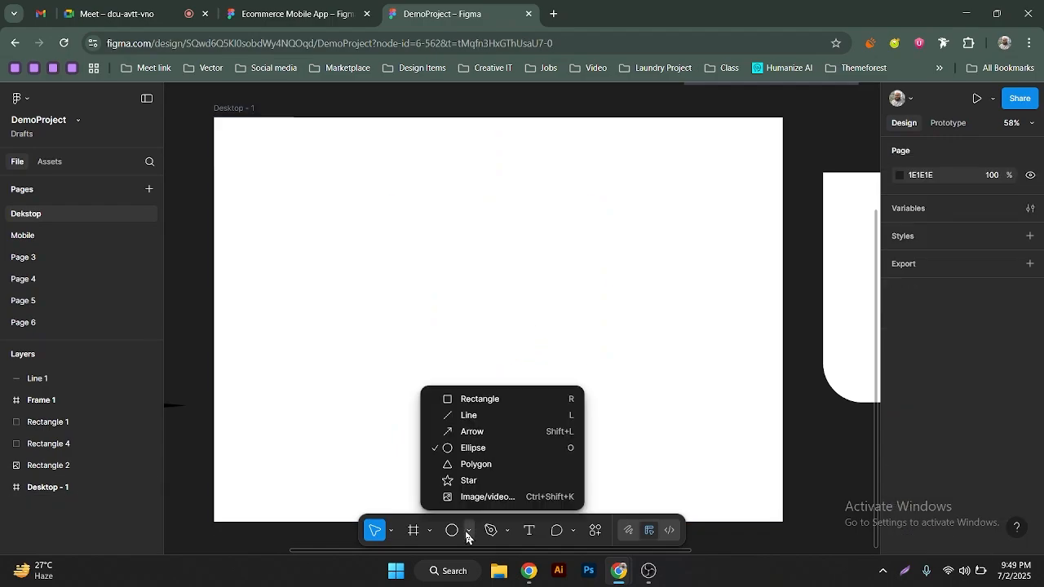
click(476, 465)
drag(461, 278, 567, 373)
drag(514, 291, 562, 305)
key(ctrl+z)
Raise the polygon's corner count to 8, and delete the polygon
click(920, 396)
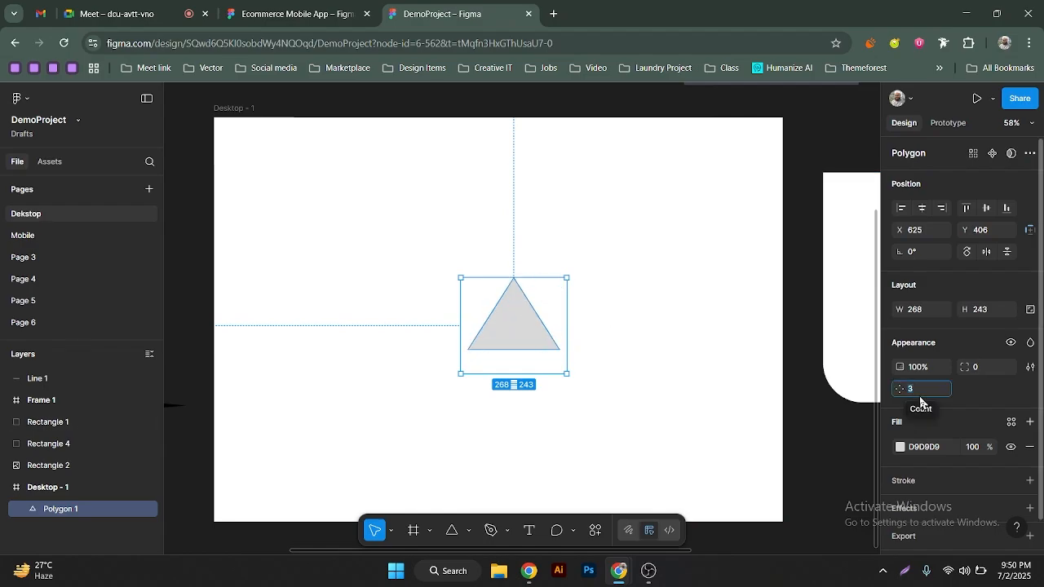
text(4)
key(Up)
key(Up)
key(Up)
key(Up)
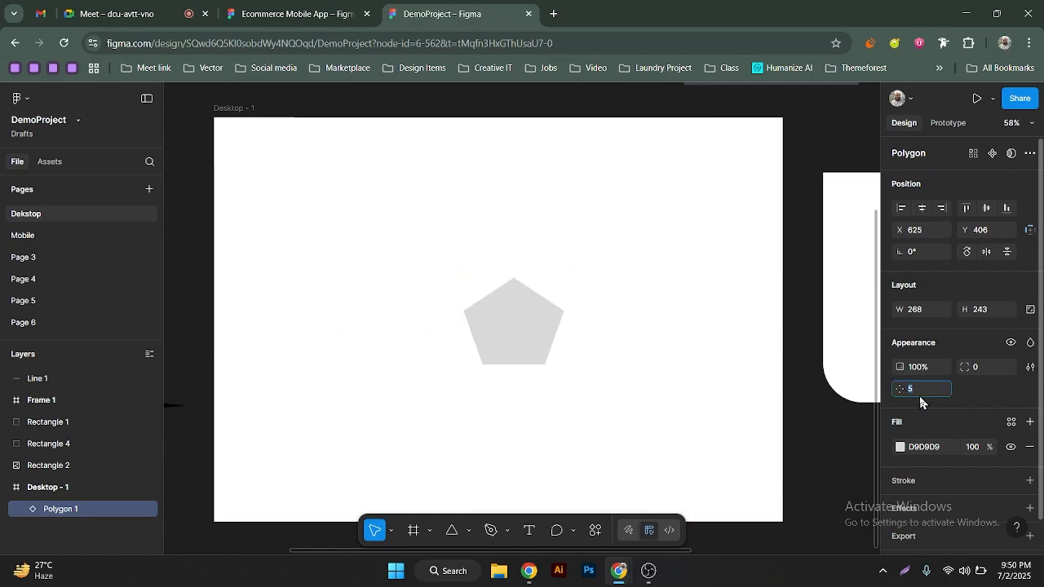
key(Escape)
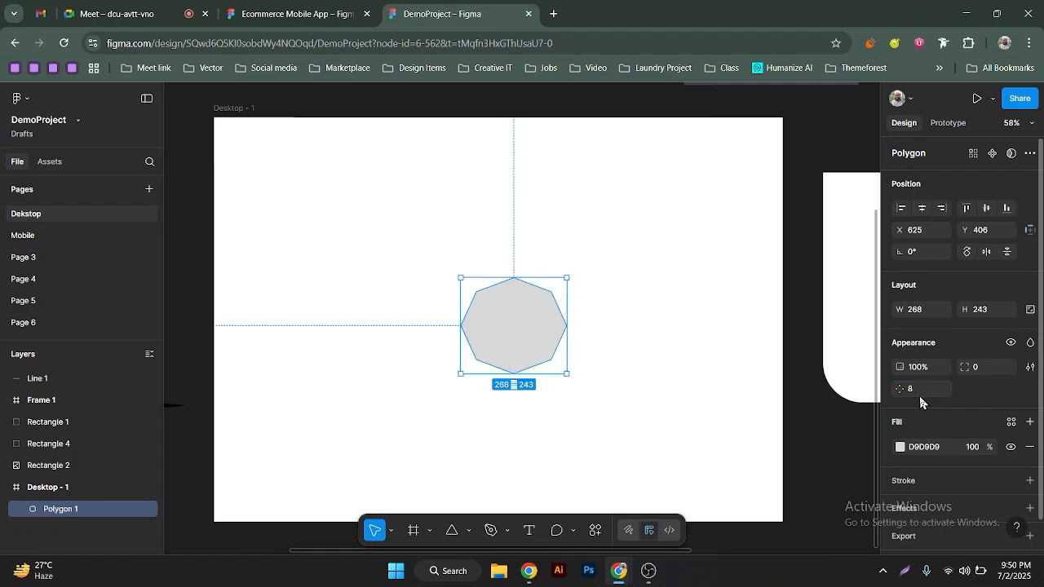
key(Delete)
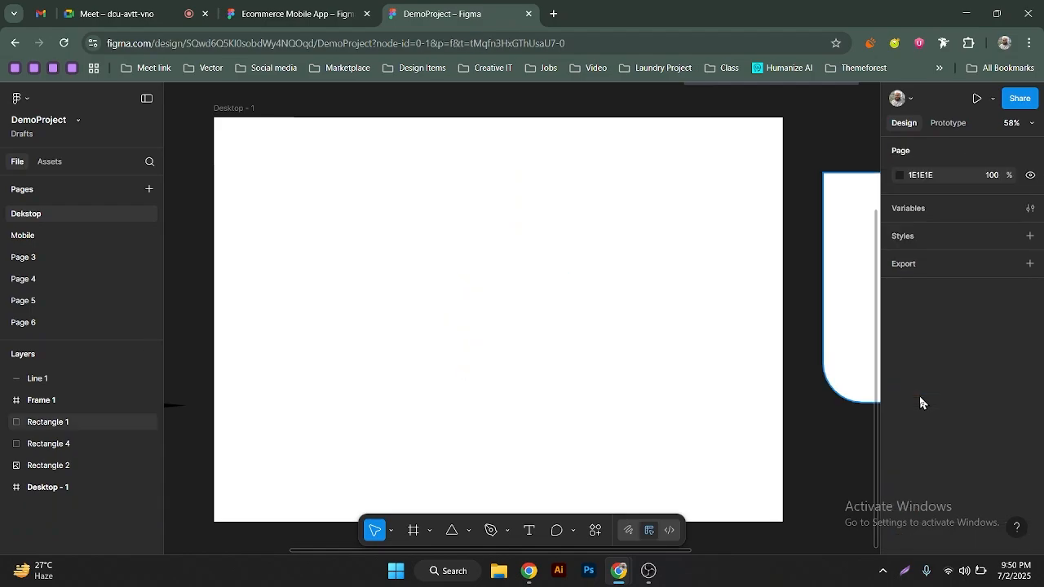
Draw a star about 257 × 257 in the middle of the Desktop - 1 frame and reduce its ratio to about 34%
click(469, 532)
click(481, 483)
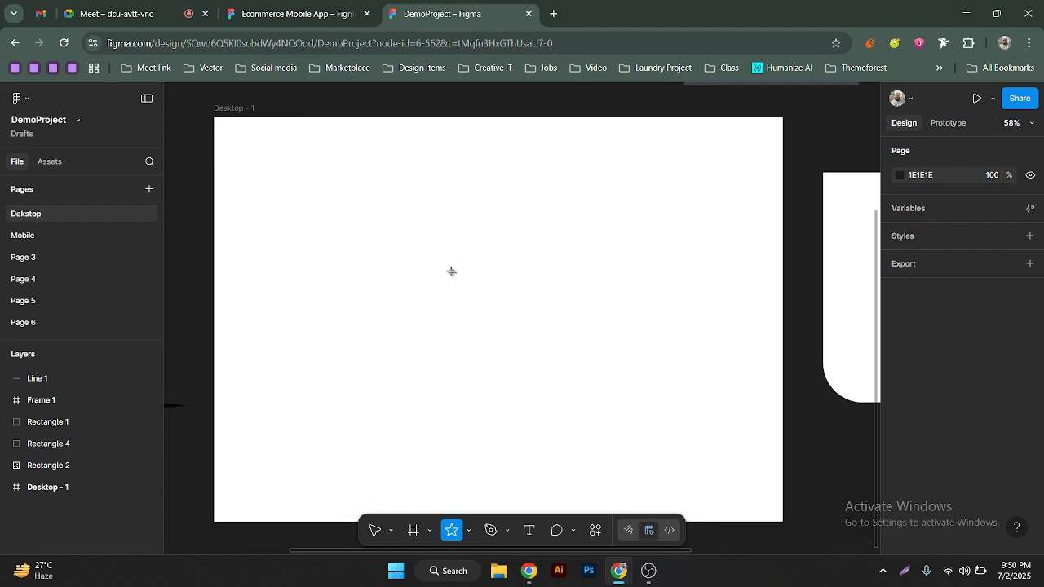
mouse_move(441, 248)
mouse_down()
mouse_move(503, 325)
mouse_move(543, 349)
mouse_up()
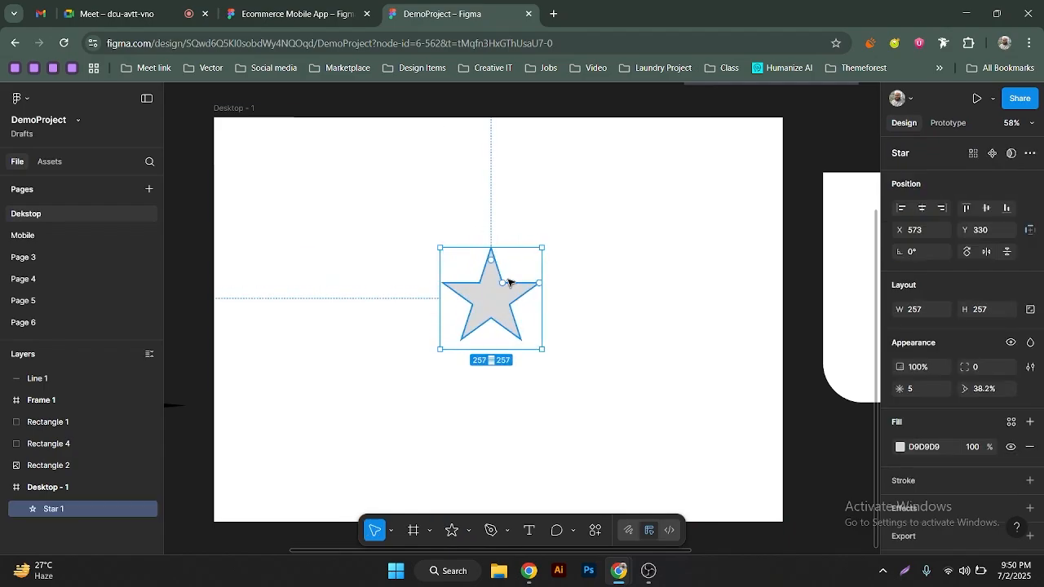
scroll(507, 282, up, 3)
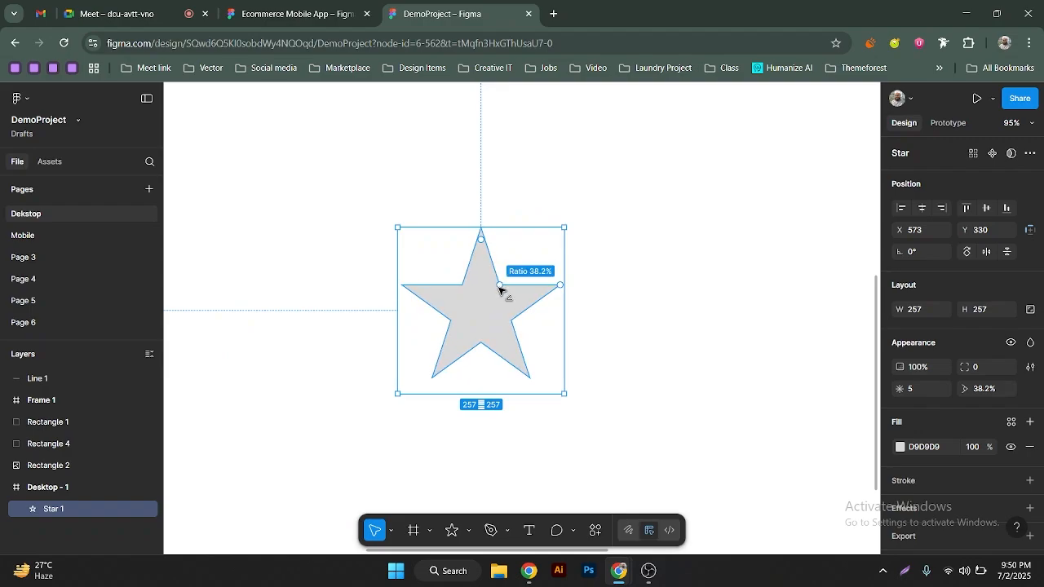
mouse_move(505, 282)
mouse_down()
mouse_move(567, 250)
mouse_move(522, 289)
mouse_move(499, 289)
mouse_up()
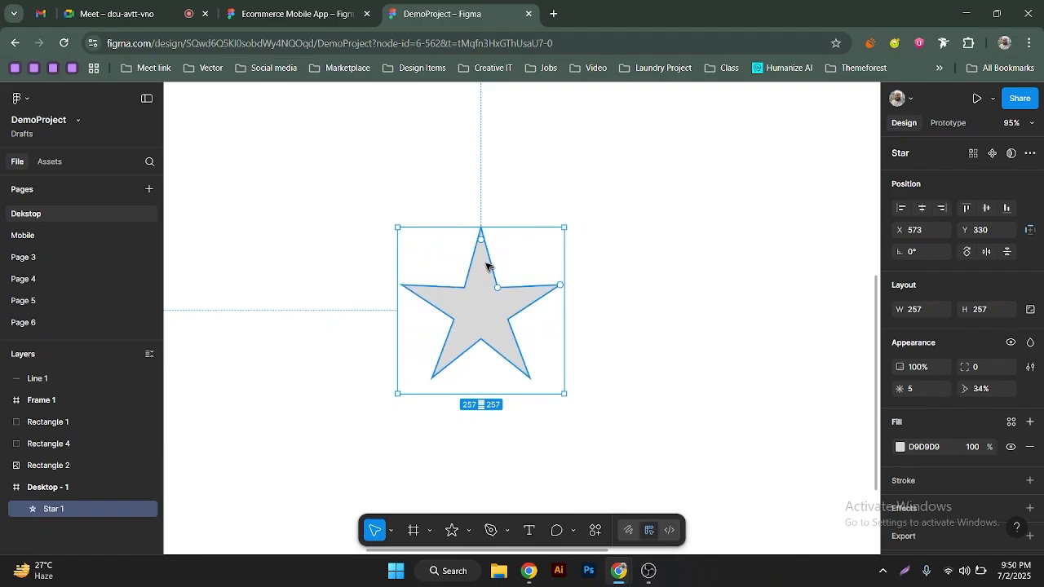
Try the star with 8 points and with 4 points, and return its point count to 5
click(920, 390)
text(8)
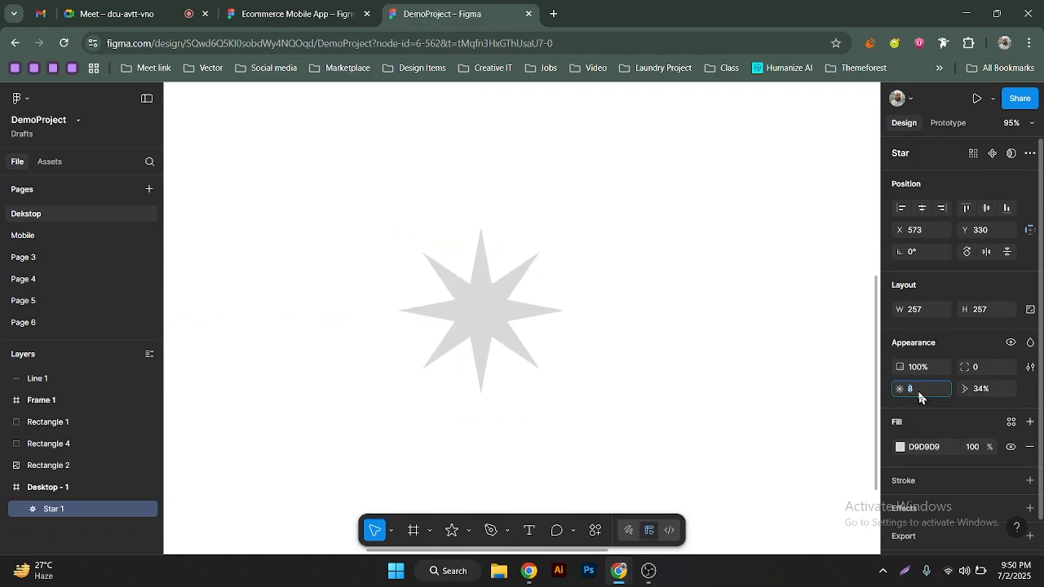
key(Down)
key(Down)
key(Down)
key(Down)
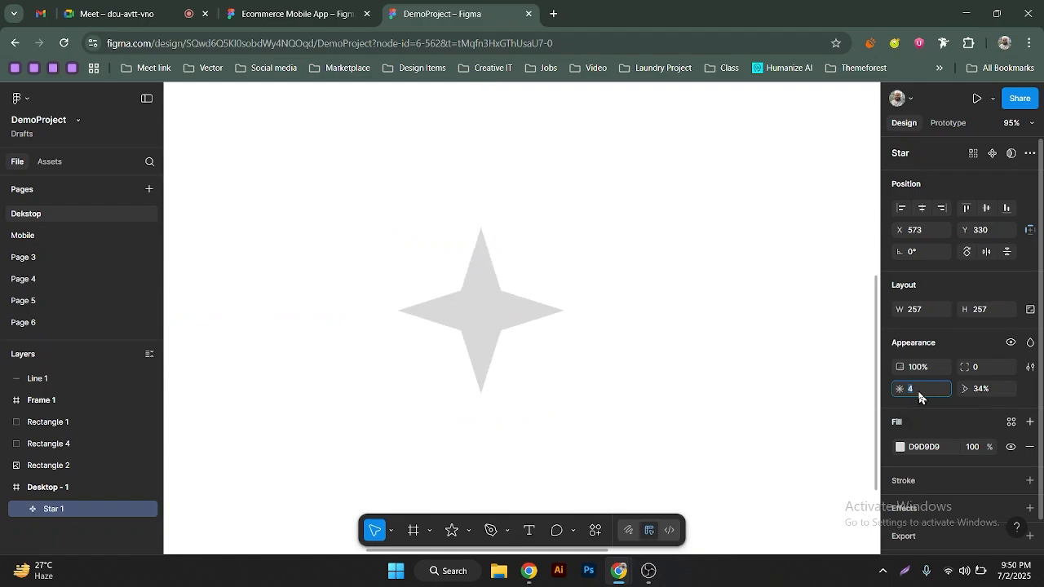
key(Up)
key(Return)
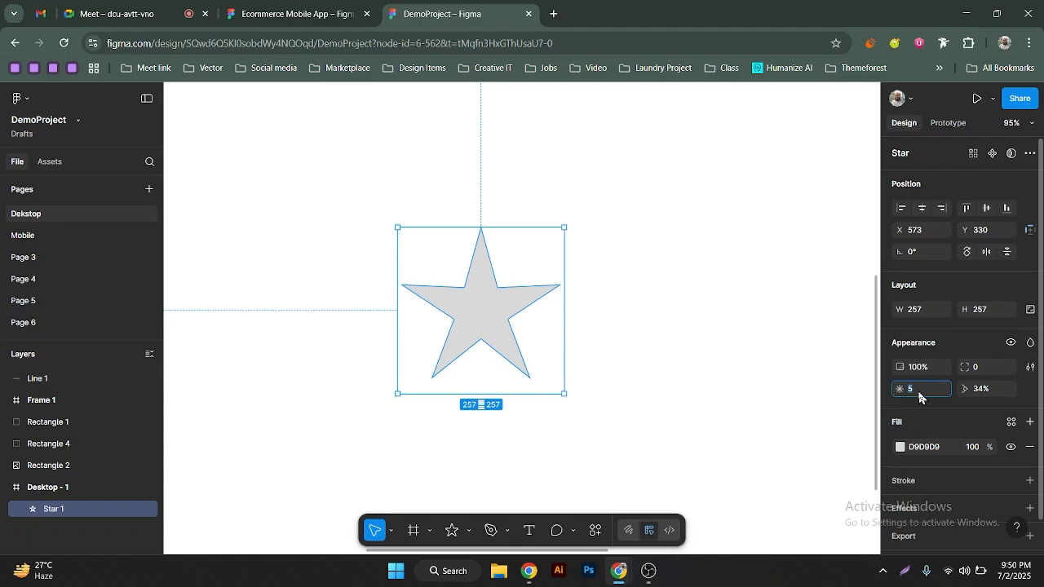
Widen the star's ratio to about 41% and round its corners to a radius of 3
drag(499, 288, 489, 236)
click(547, 278)
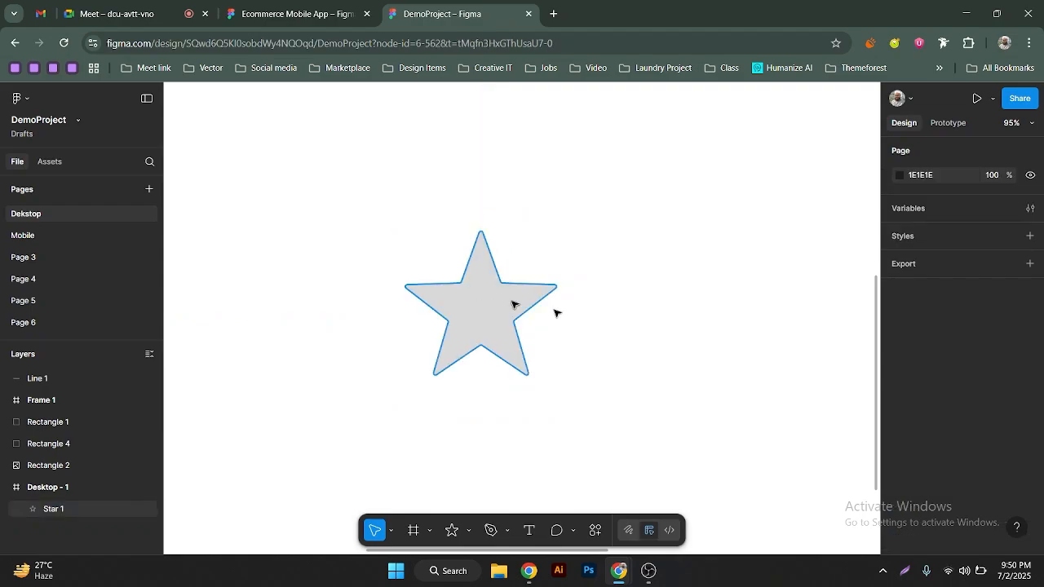
Fill the star with a bright, saturated orange
click(513, 303)
click(900, 447)
drag(857, 325, 872, 272)
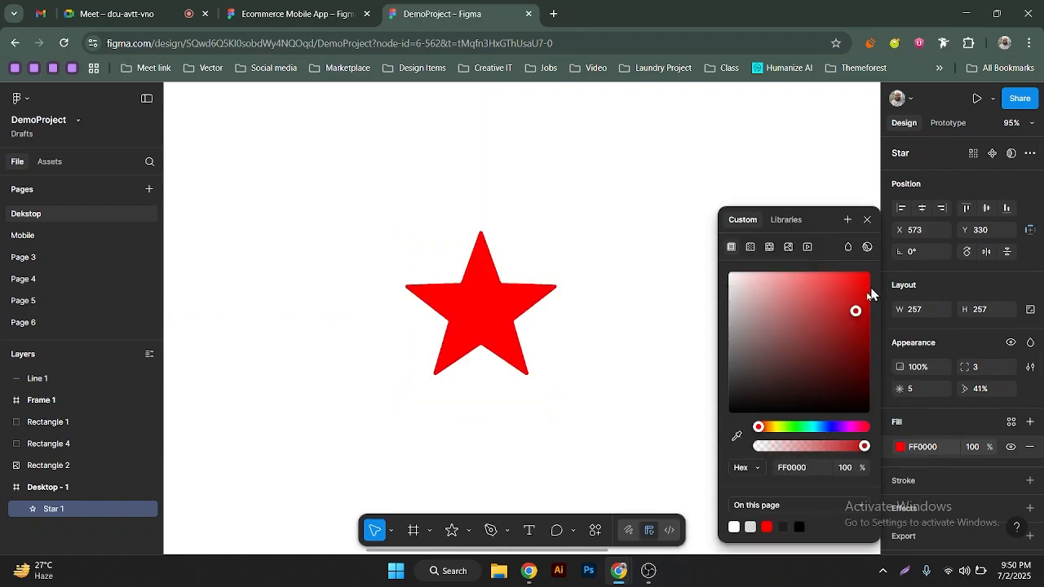
click(775, 428)
drag(775, 428, 765, 426)
click(827, 276)
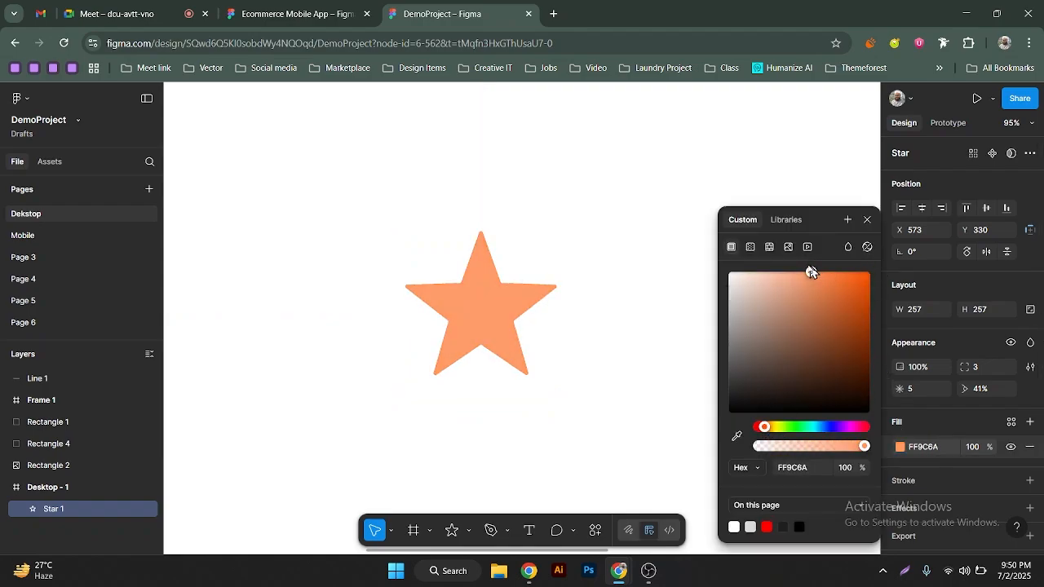
drag(838, 281, 856, 272)
click(613, 243)
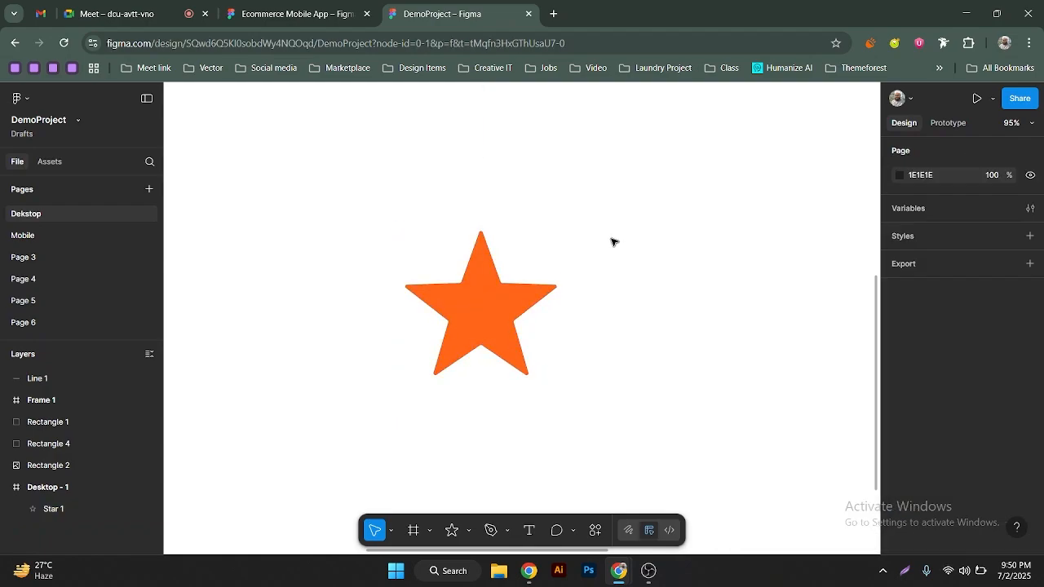
click(470, 532)
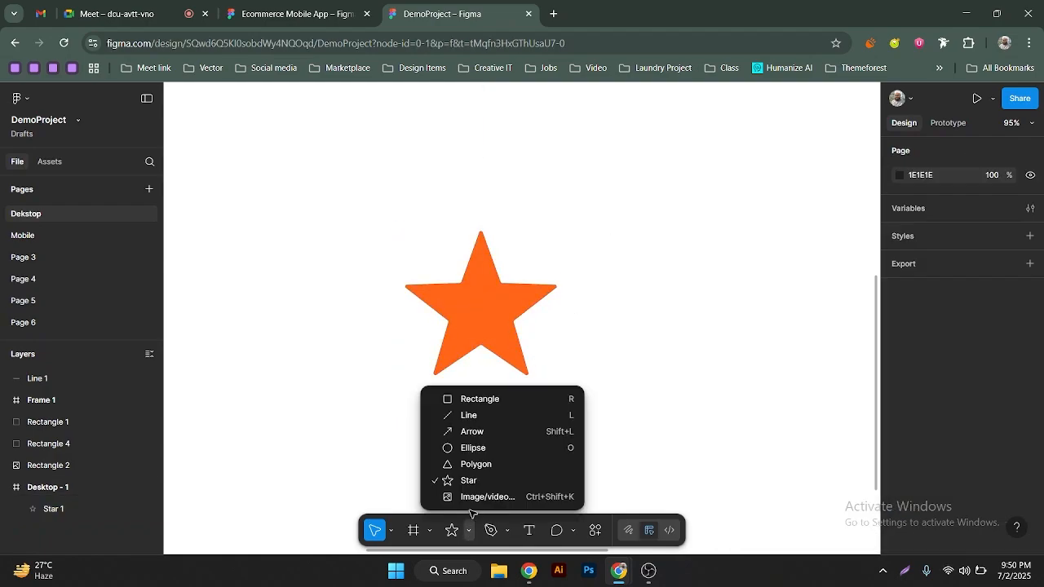
click(542, 237)
key(ctrl+k)
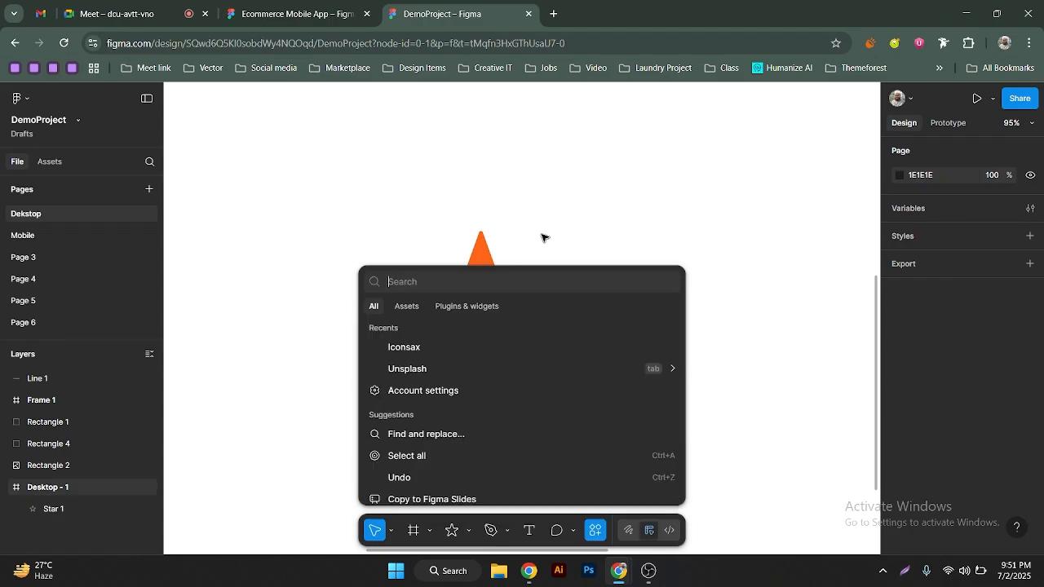
key(Escape)
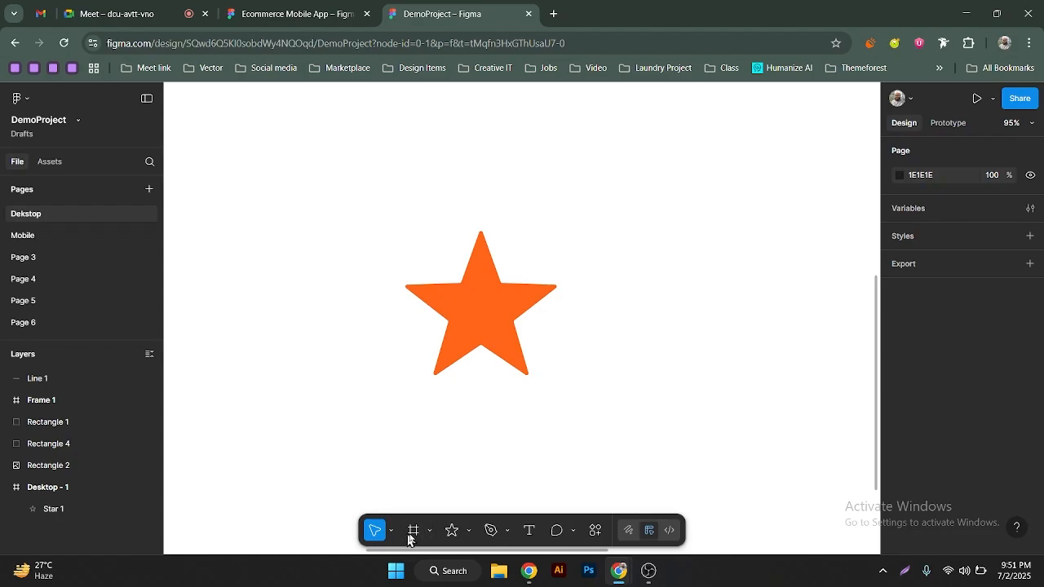
click(470, 536)
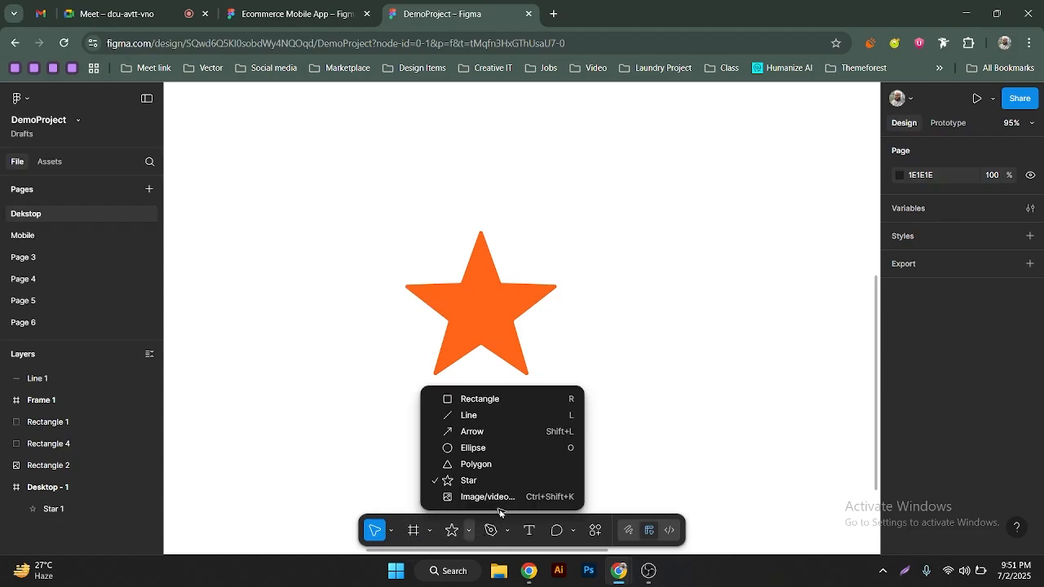
click(641, 368)
Place the image 345678 from the Downloads folder into the star as its fill
key(ctrl+shift+k)
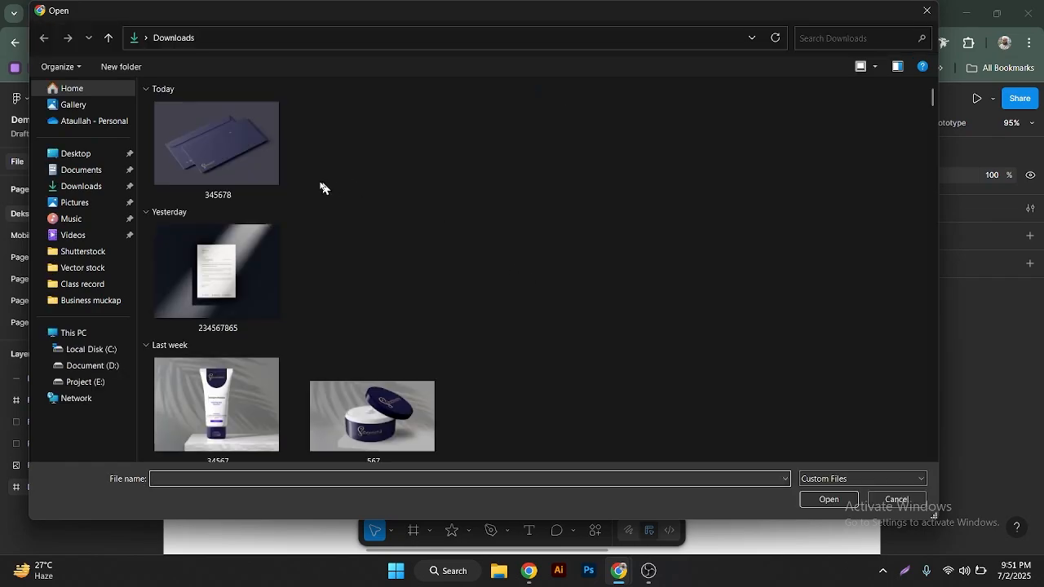
double_click(234, 177)
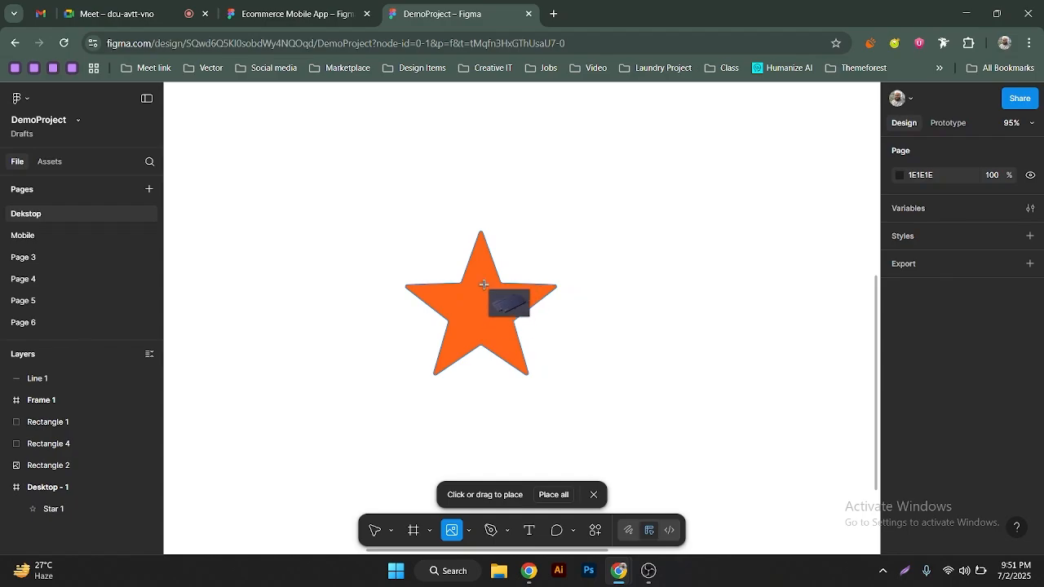
click(484, 284)
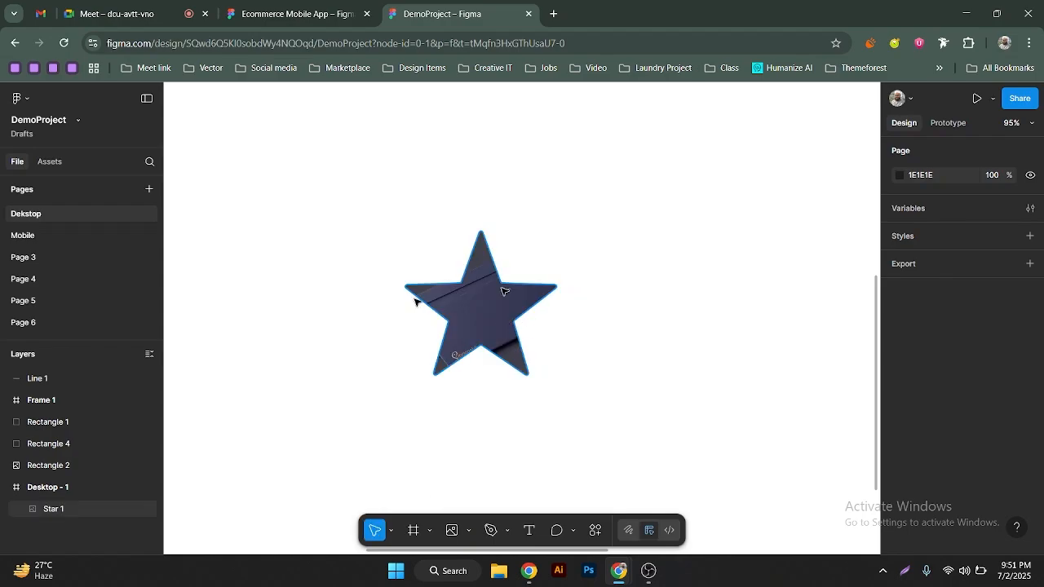
click(475, 307)
scroll(473, 308, down, 5)
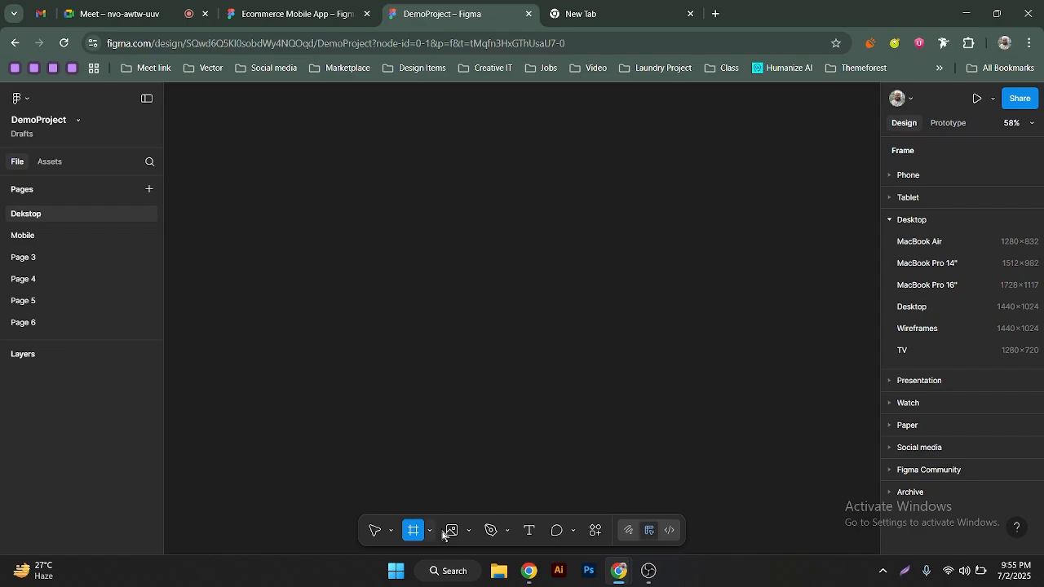
Draw a wide frame about 449 × 103 on the empty Dekstop page
drag(395, 279, 573, 318)
scroll(448, 303, up, 2)
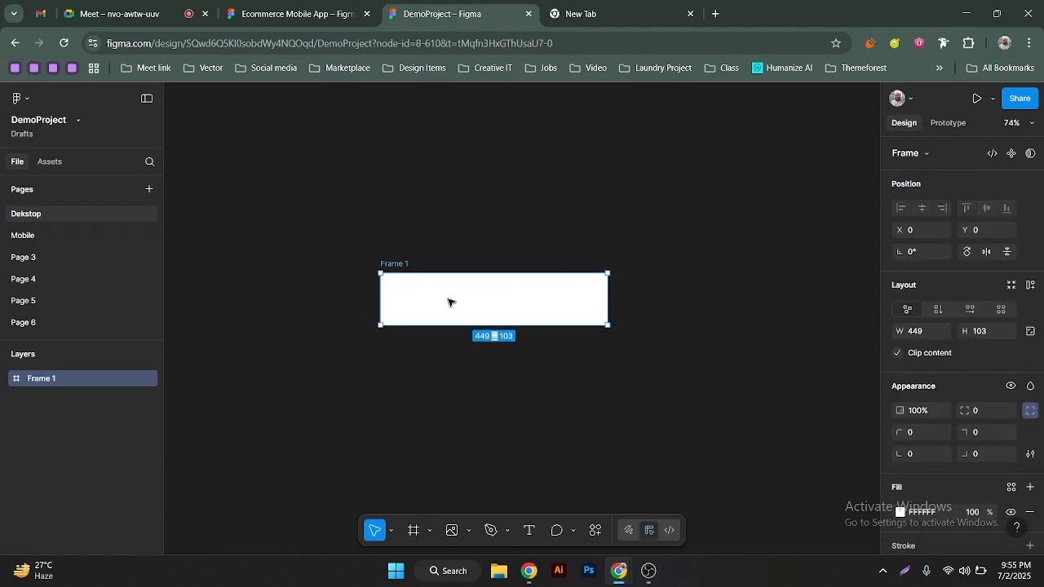
Resize the frame to 200 wide by 50 high
scroll(448, 303, up, 3)
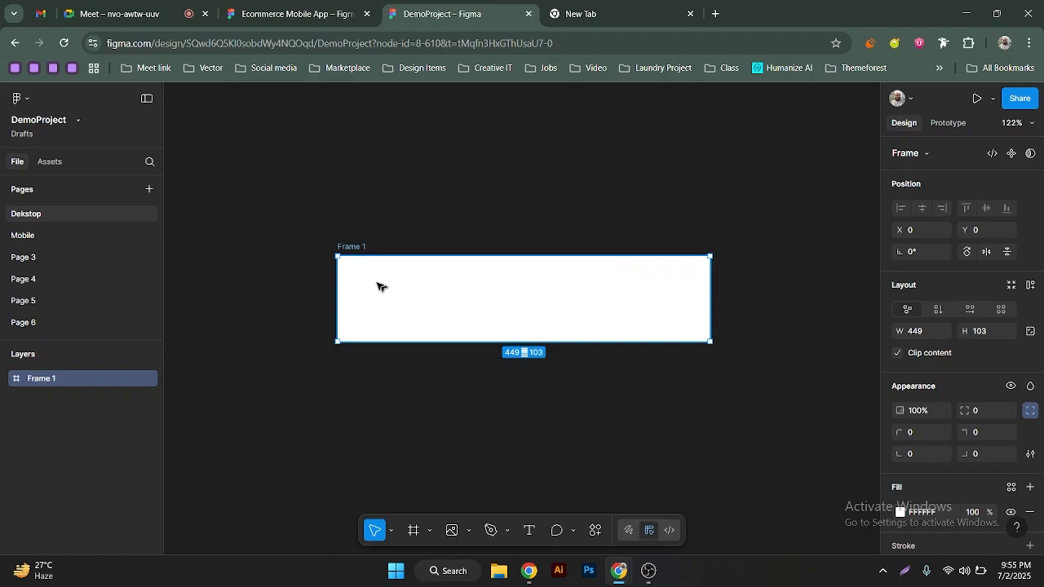
scroll(346, 265, up, 2)
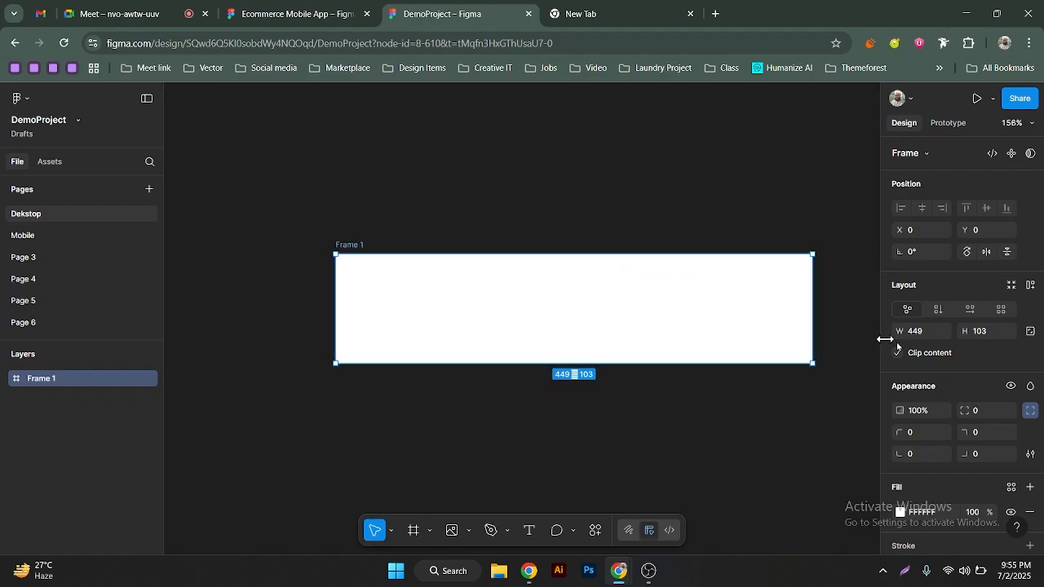
click(933, 335)
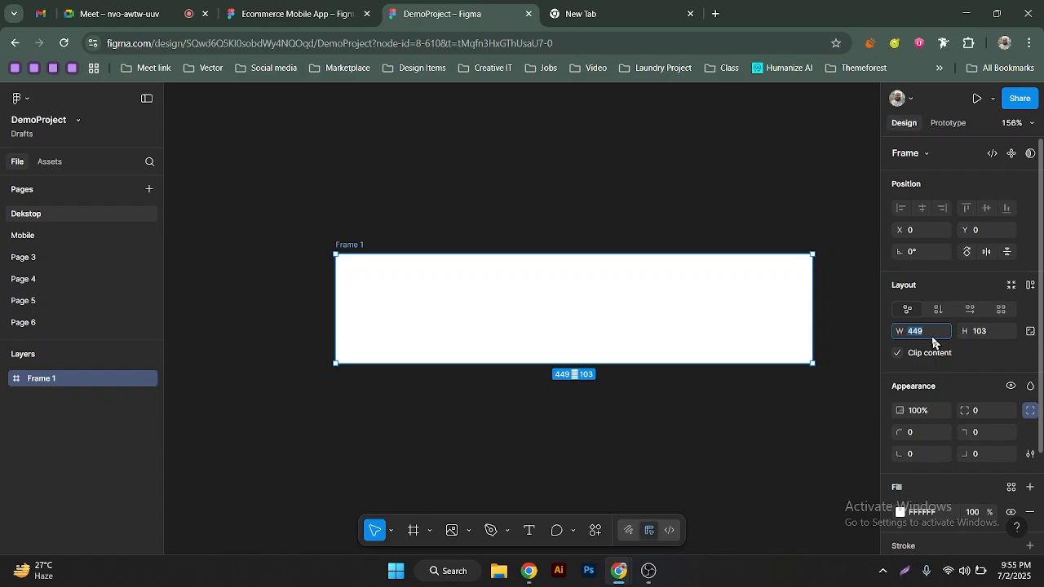
text(200)
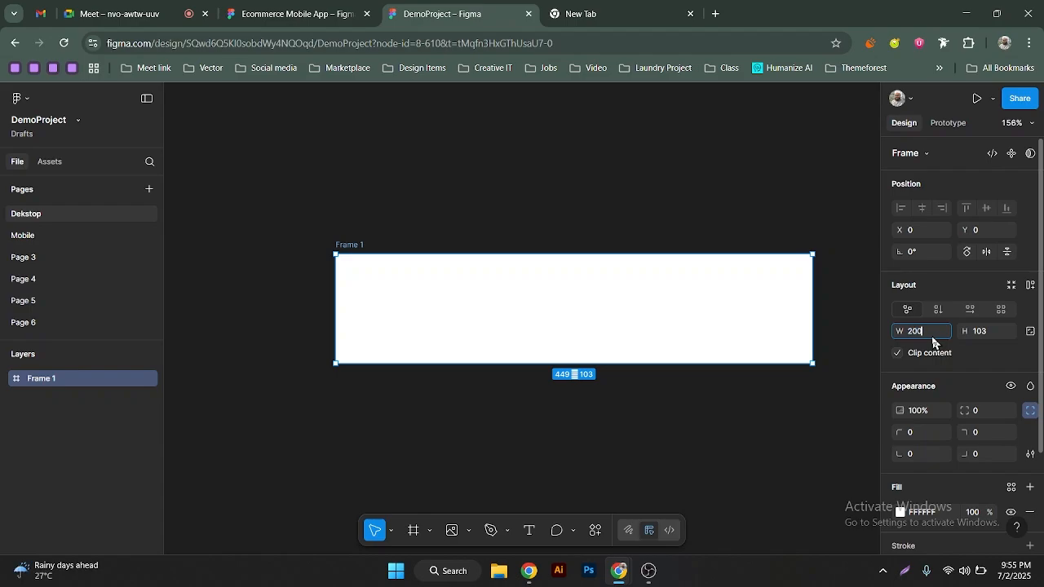
key(Return)
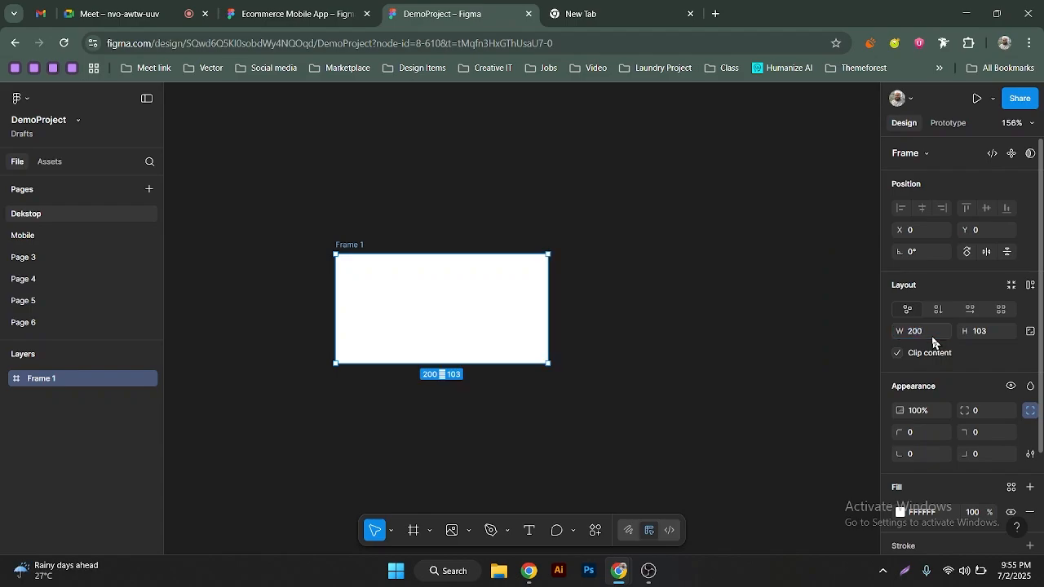
click(984, 338)
key(Return)
Rename the frame as Button and move it slightly up on the canvas
scroll(341, 256, up, 5)
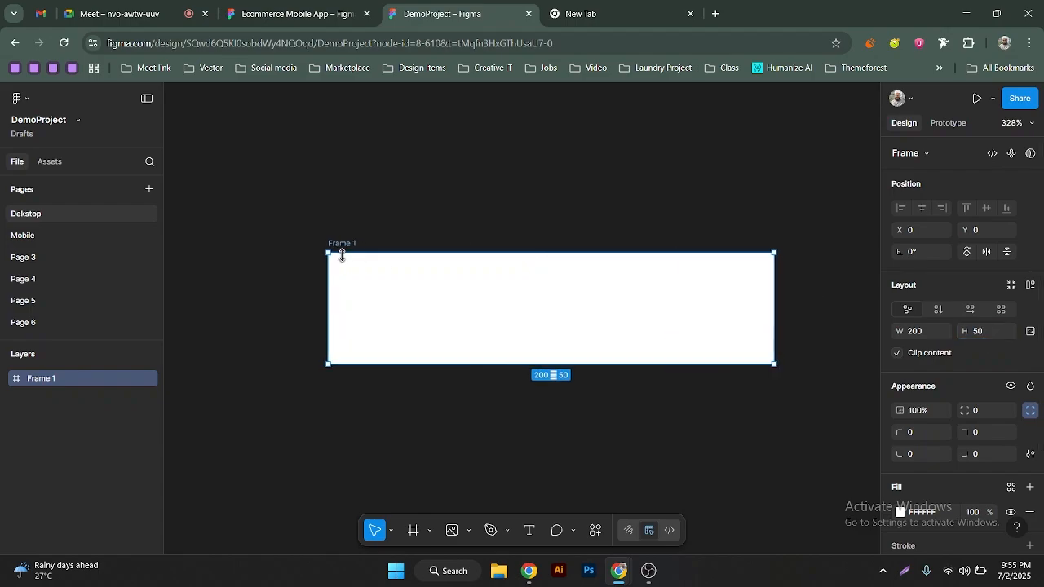
double_click(344, 243)
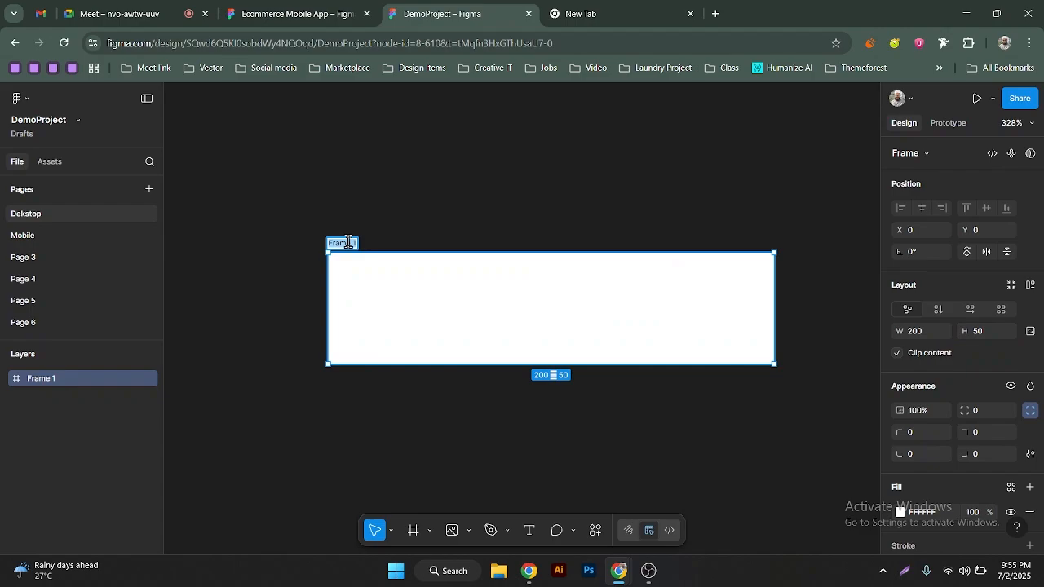
text(Button)
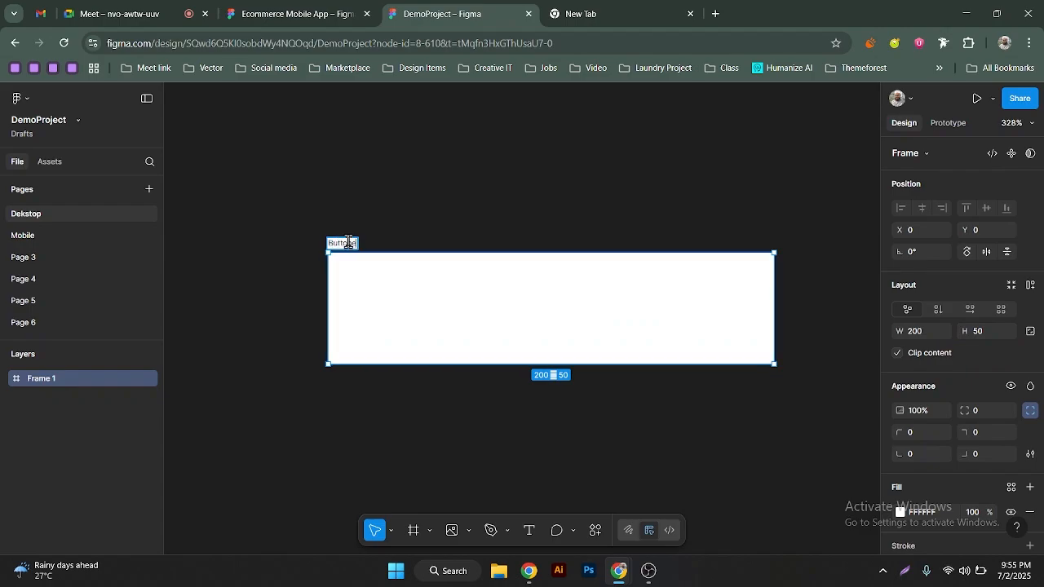
key(Return)
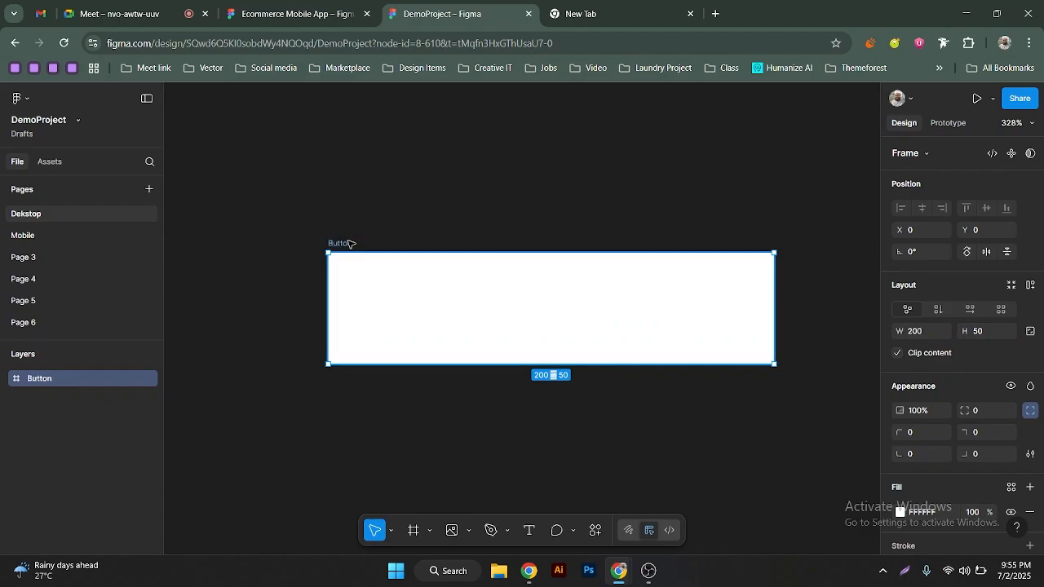
click(429, 193)
click(377, 280)
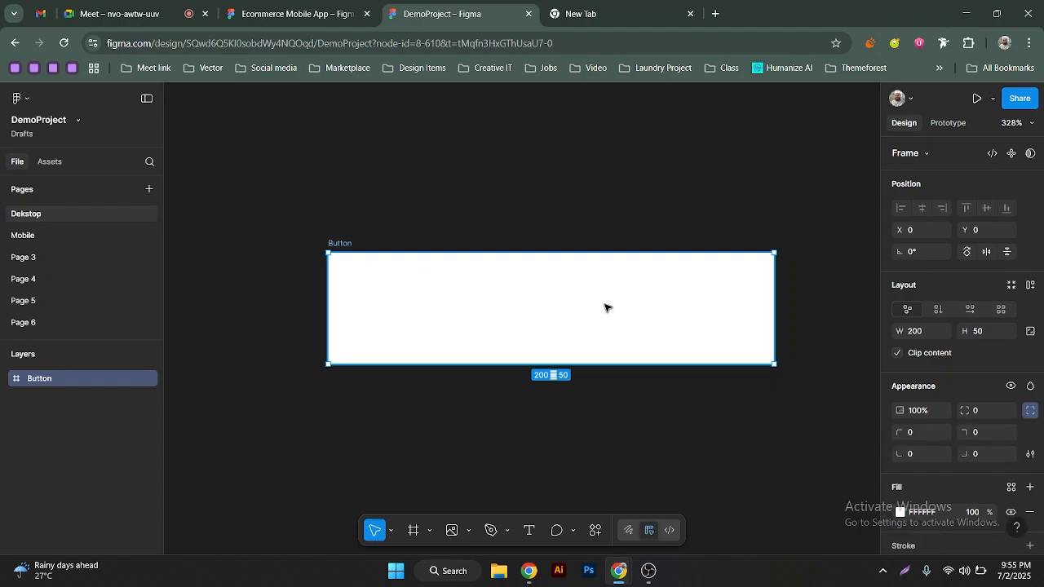
drag(608, 285, 596, 242)
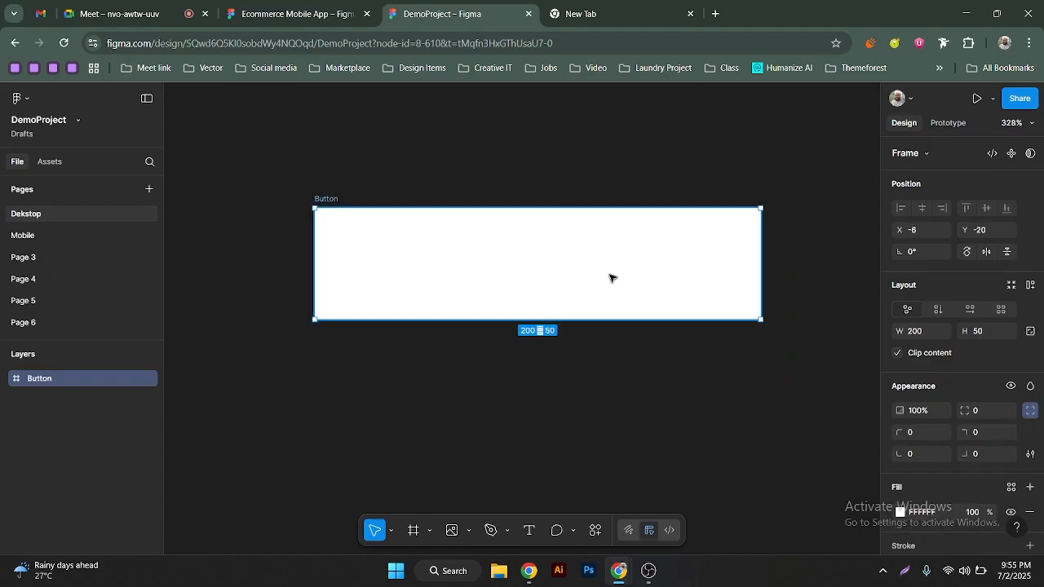
Collapse the Button frame's individual corner settings and round all corners, trying a radius of 12 before settling on 8
scroll(927, 373, down, 2)
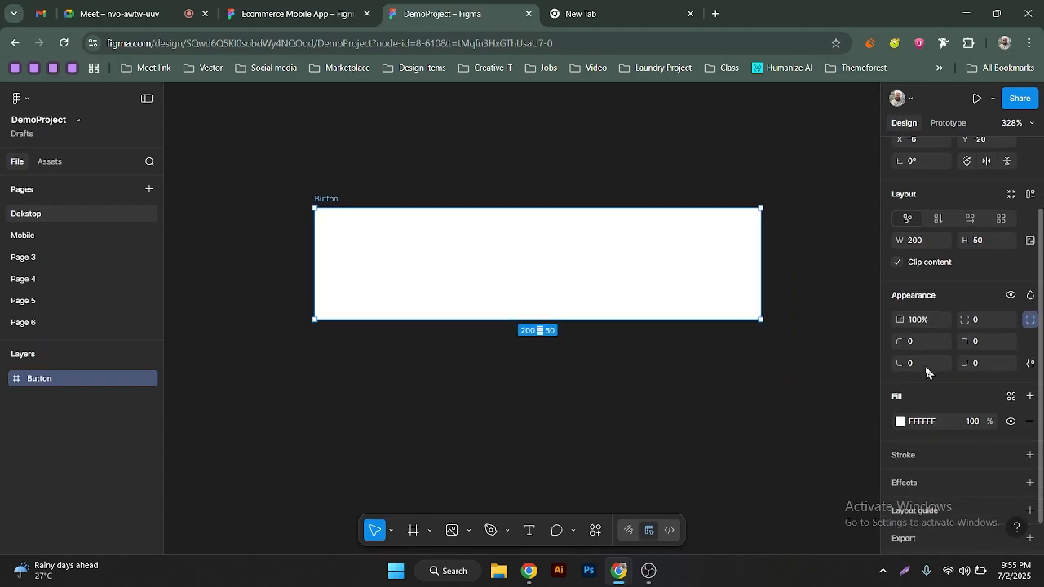
click(1031, 320)
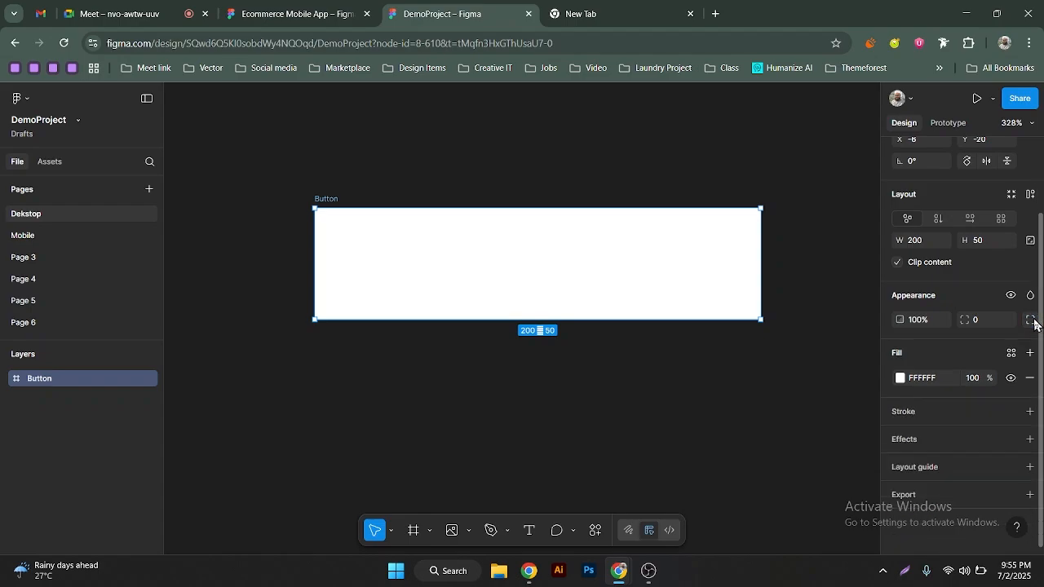
click(984, 325)
text(12)
key(Return)
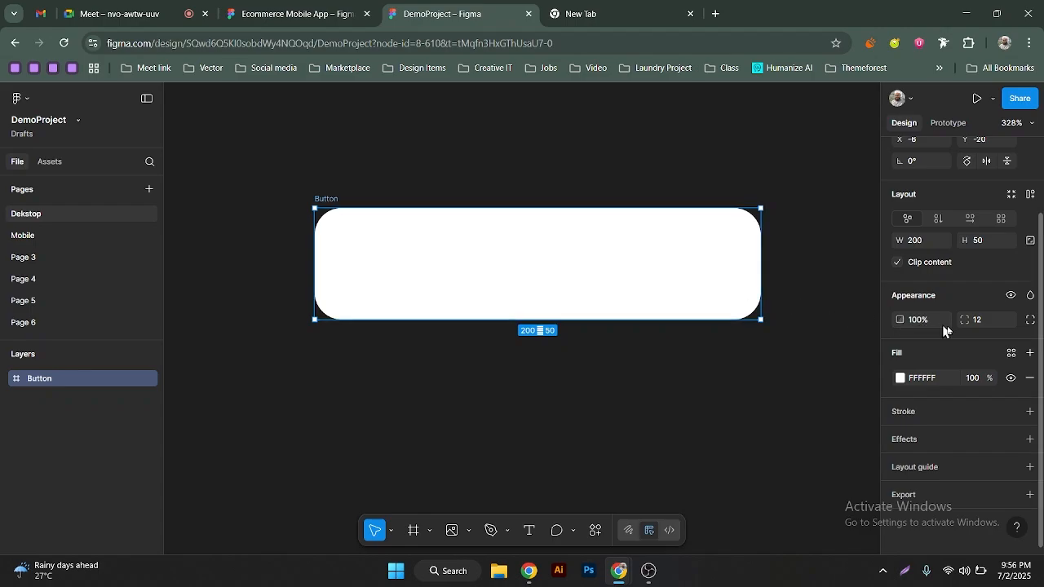
click(991, 322)
key(Return)
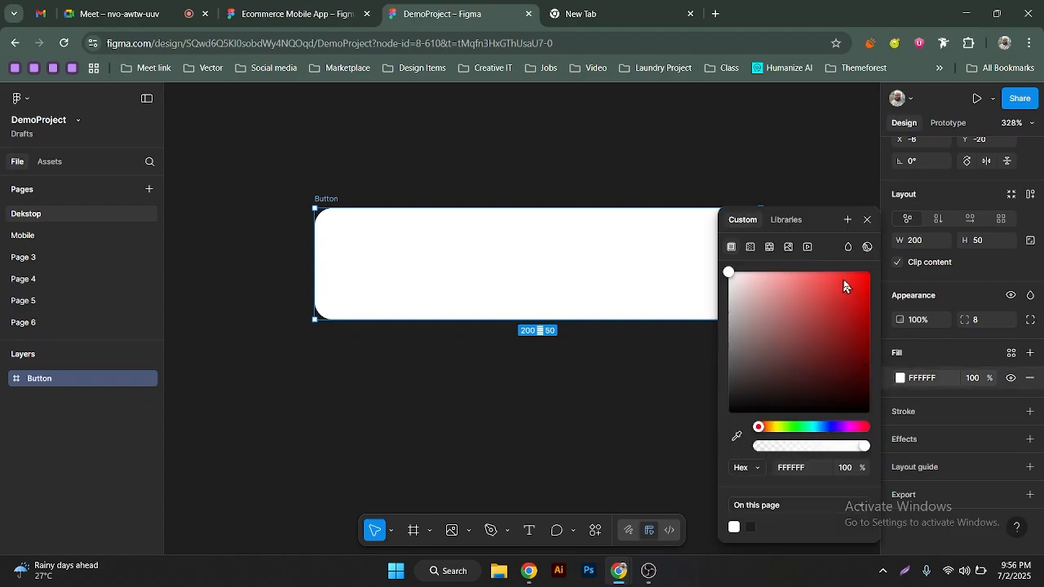
Fill the Button frame with the blue 326CFF and shift it slightly on the canvas
click(824, 427)
drag(844, 396, 844, 265)
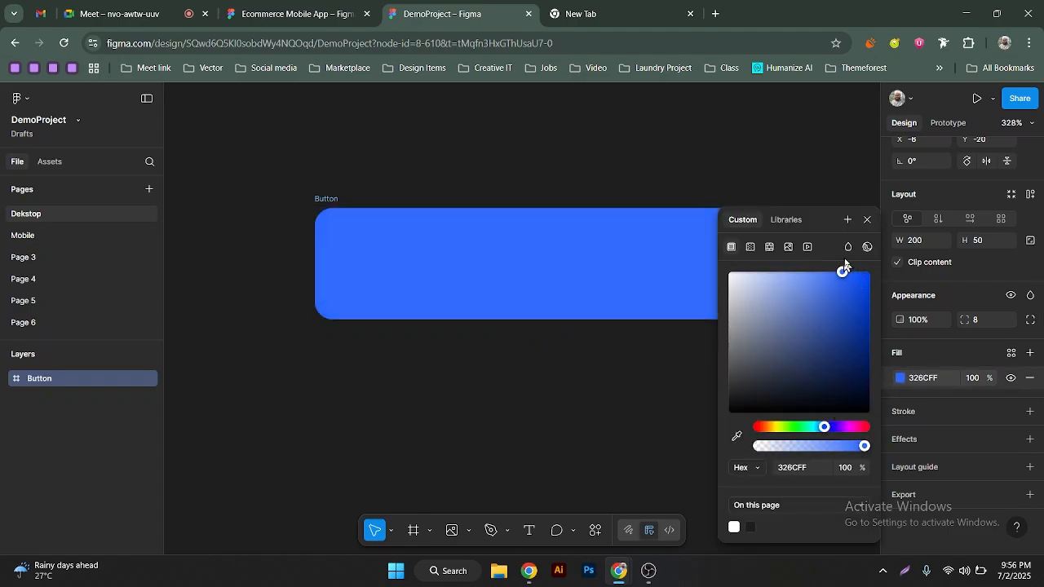
click(867, 219)
drag(597, 259, 582, 246)
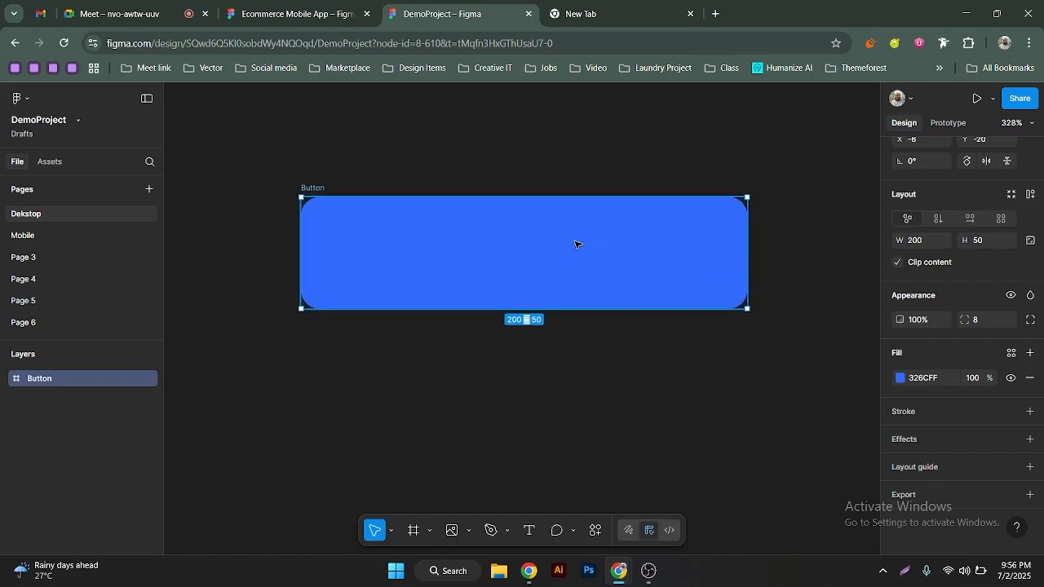
Add the white label text Create Account inside the Button frame
click(528, 537)
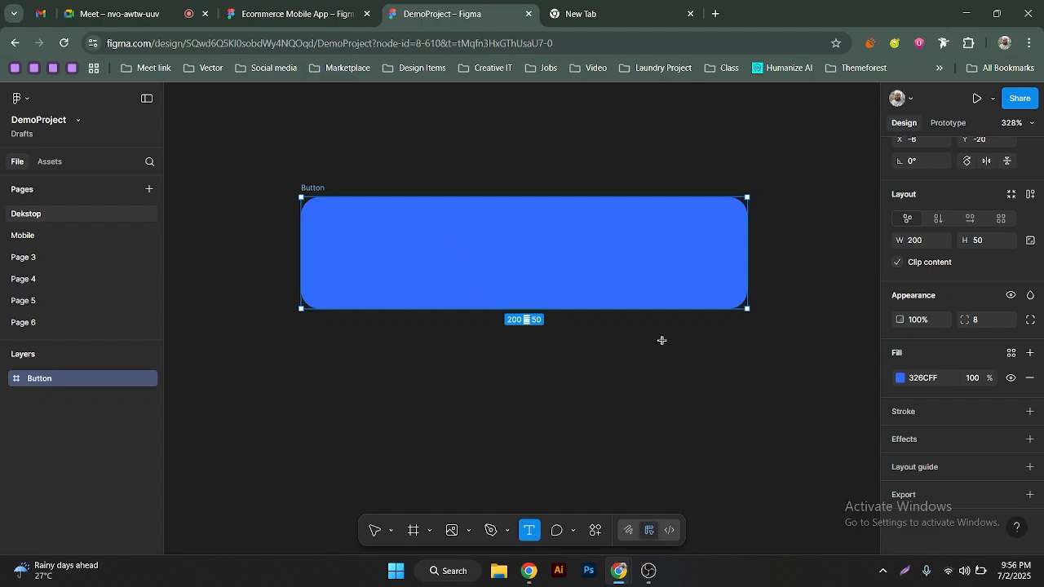
click(463, 251)
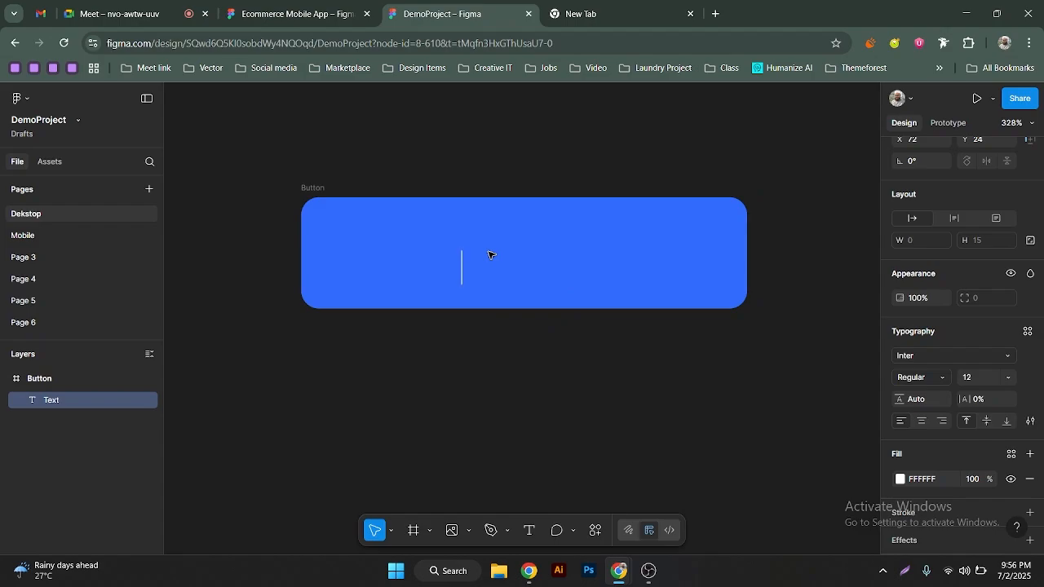
text(Butto)
key(BackSpace)
key(BackSpace)
key(BackSpace)
key(BackSpace)
key(BackSpace)
text(V)
key(BackSpace)
text(Create )
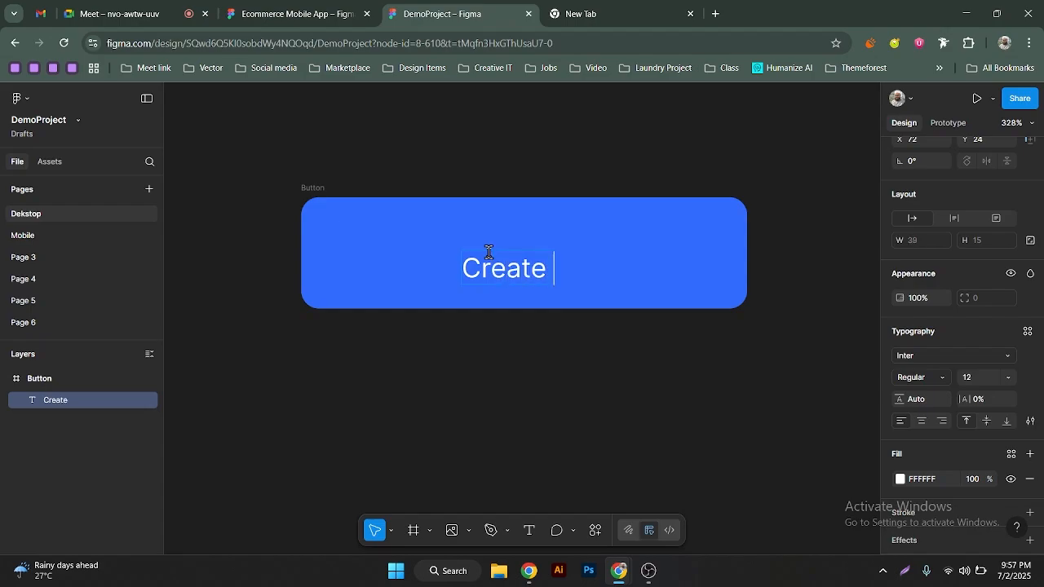
text(Account)
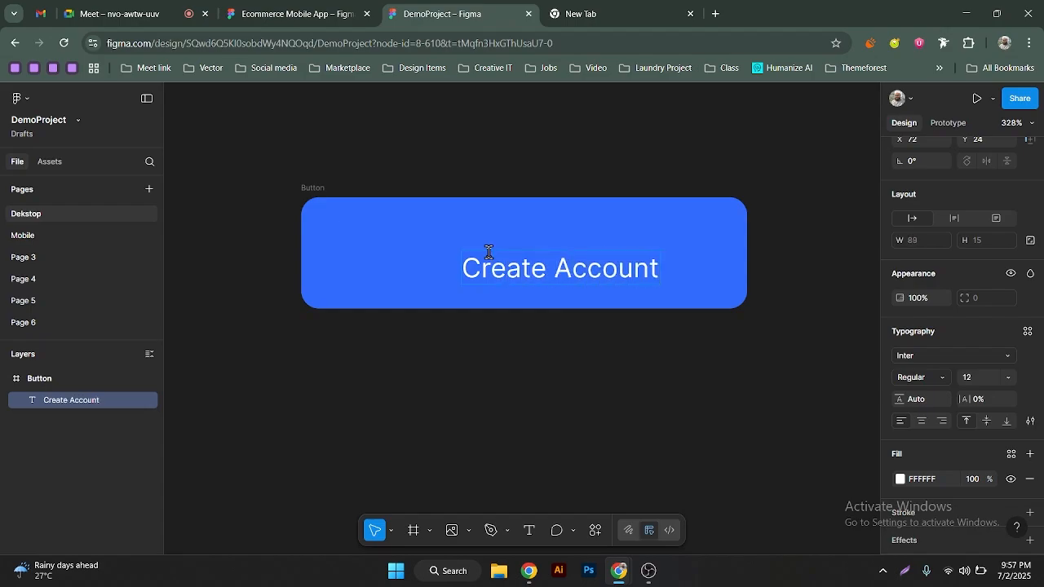
key(Escape)
Move the Create Account text out above the Button frame, then put it back inside the frame
drag(527, 277, 568, 165)
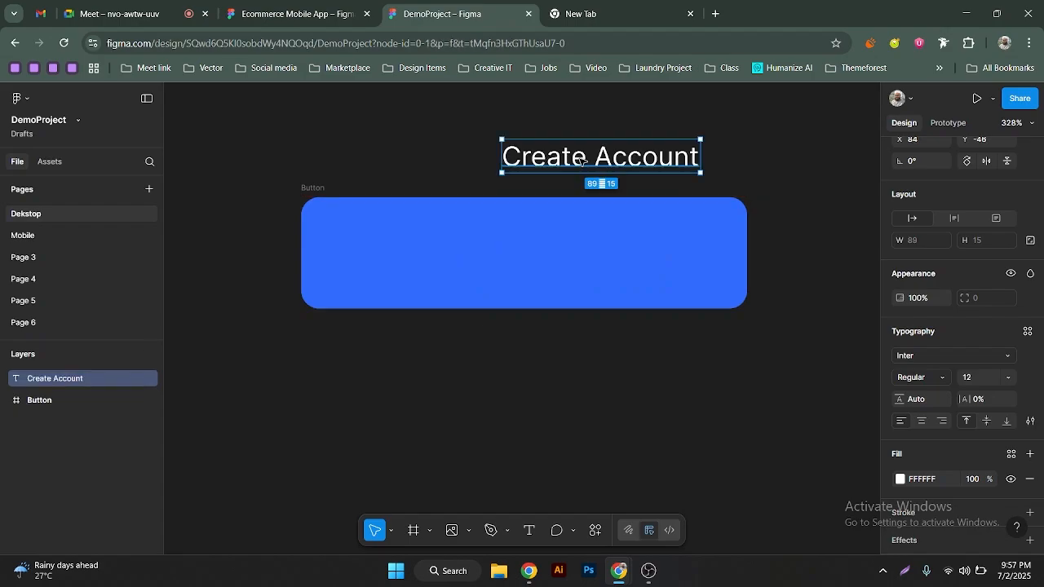
click(340, 203)
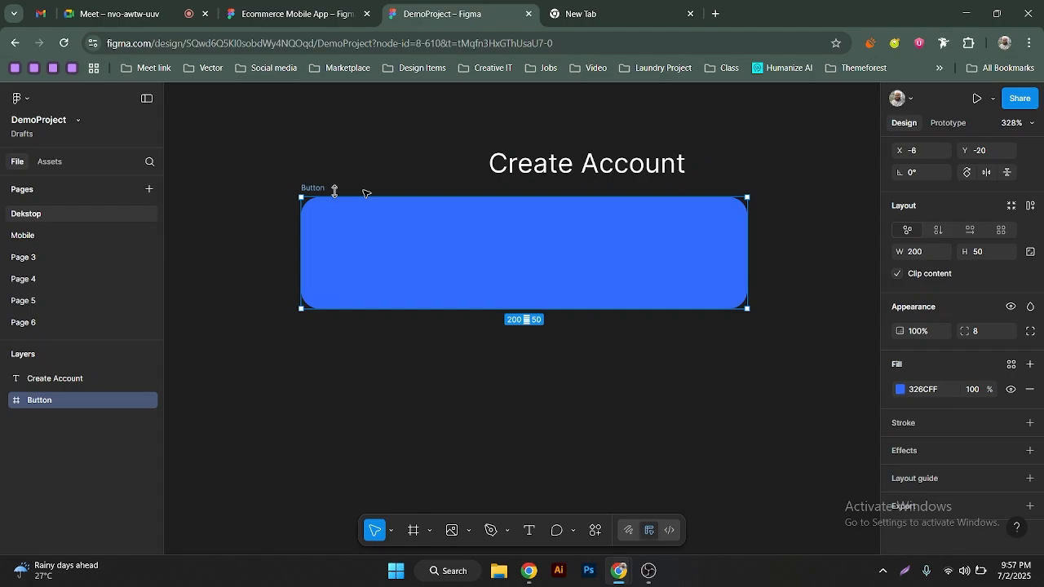
drag(541, 169, 473, 243)
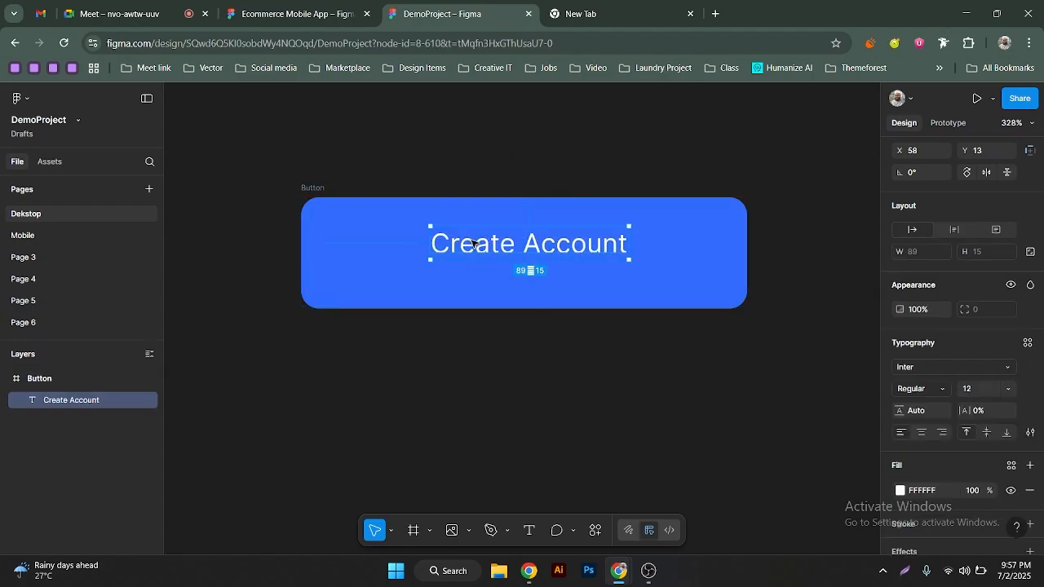
Center the Create Account text horizontally and vertically within the Button frame, undoing any stray move
scroll(925, 219, up, 1)
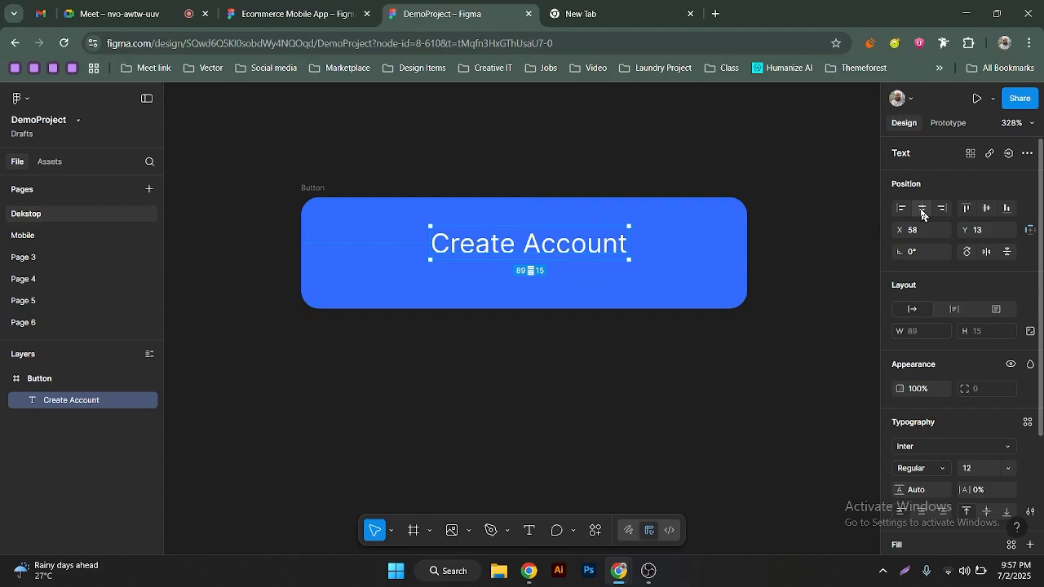
click(923, 210)
click(987, 208)
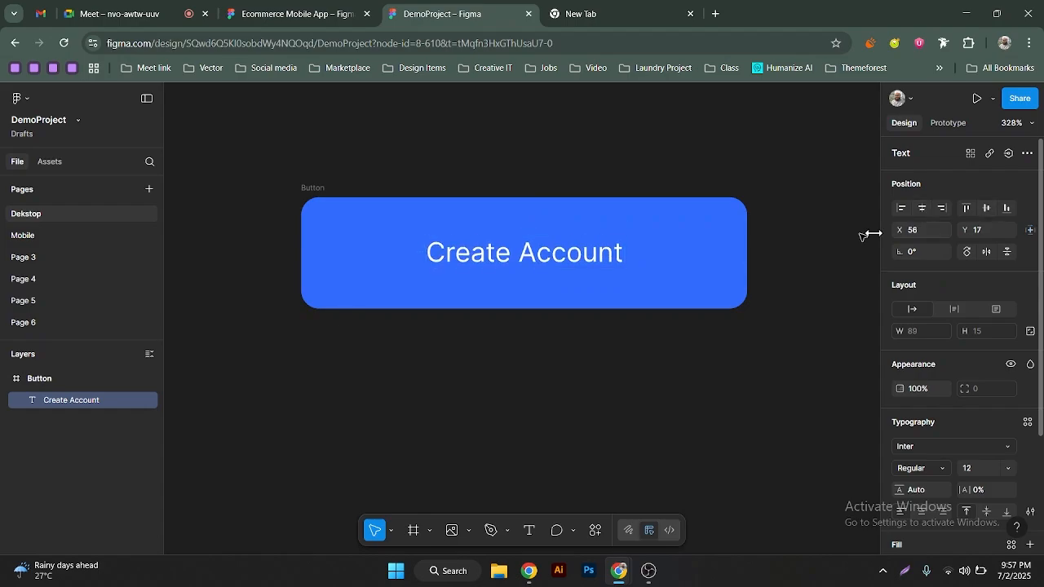
drag(545, 260, 569, 255)
key(ctrl+z)
scroll(959, 341, down, 2)
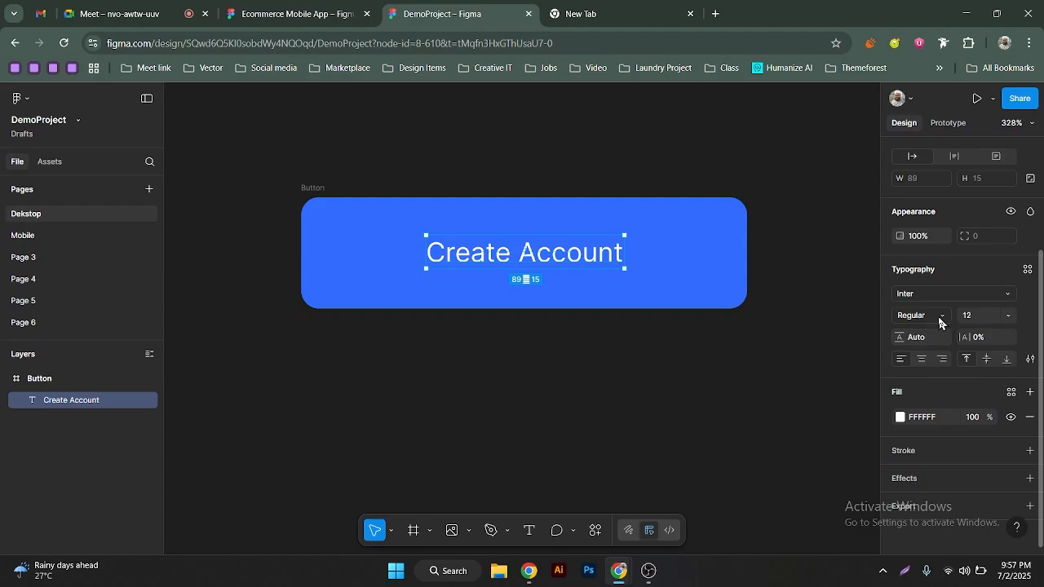
click(1009, 295)
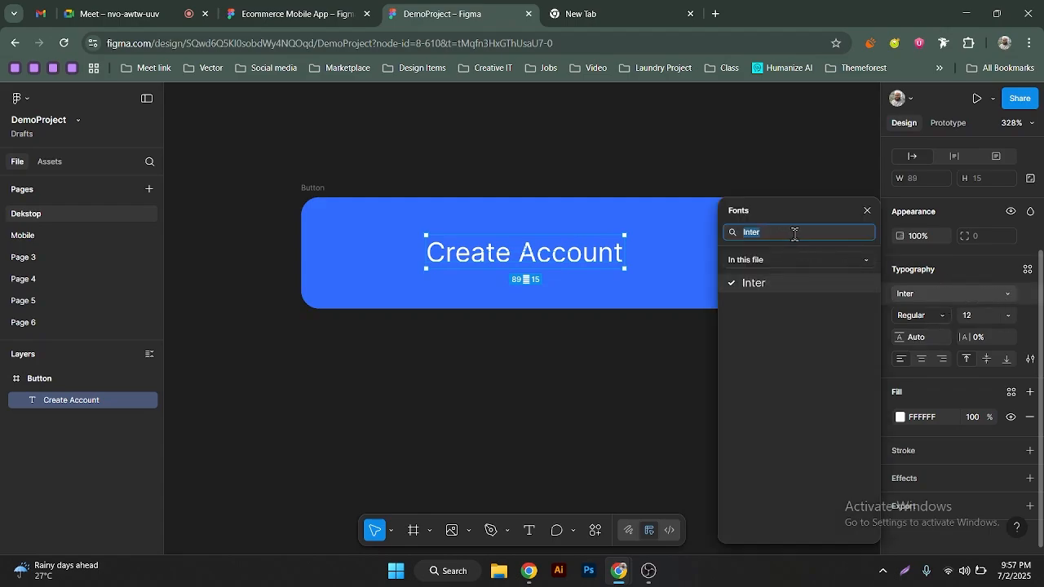
click(933, 316)
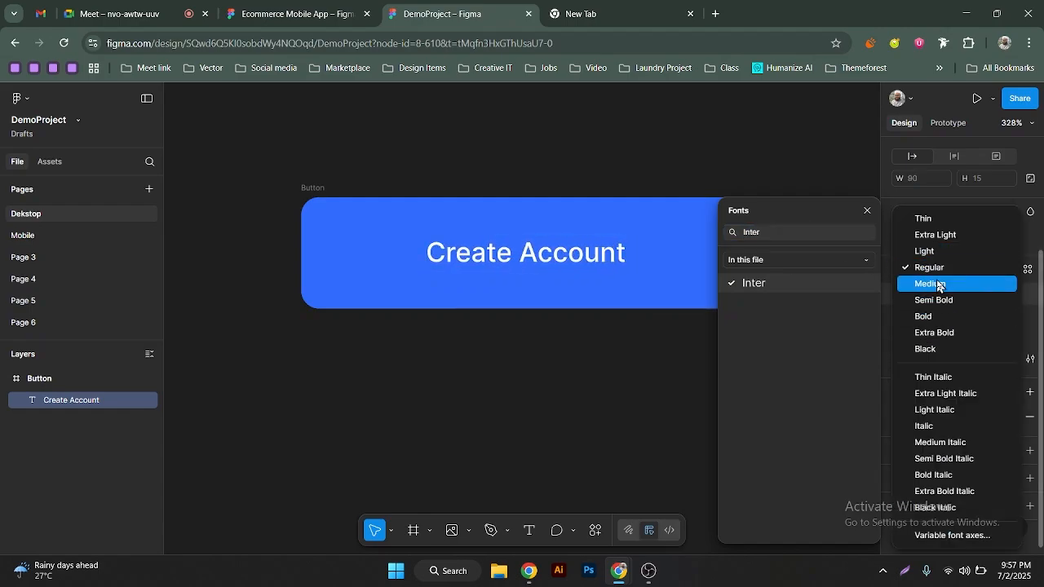
key(Escape)
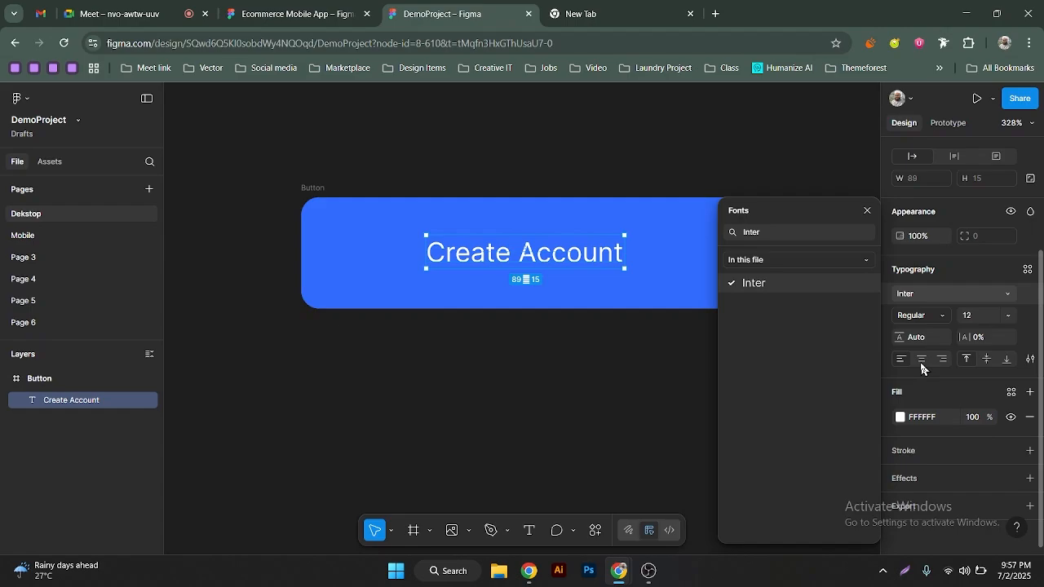
Try right alignment on the Create Account text, then set its horizontal text alignment to center
click(923, 364)
click(943, 361)
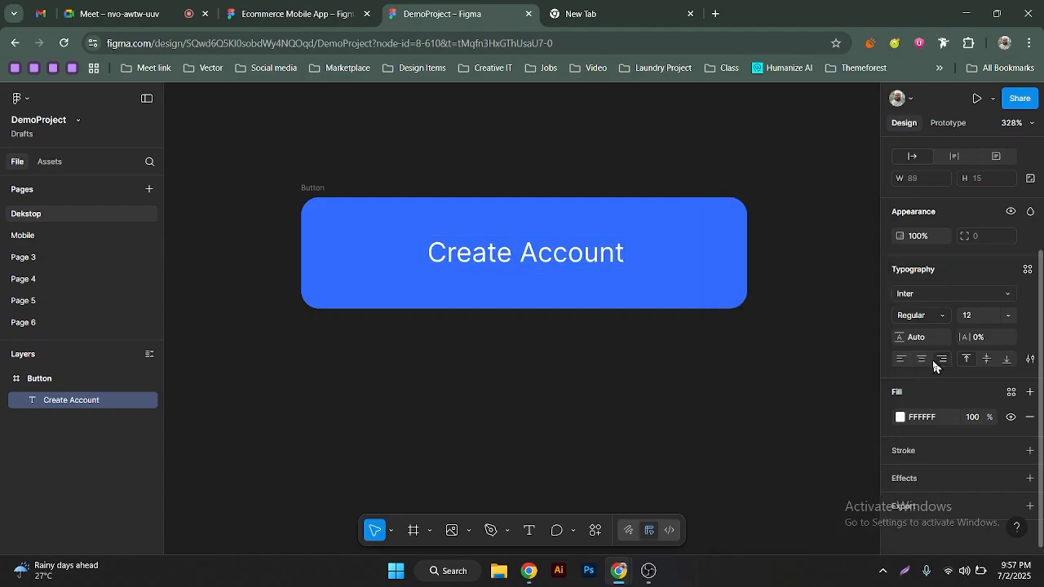
click(929, 363)
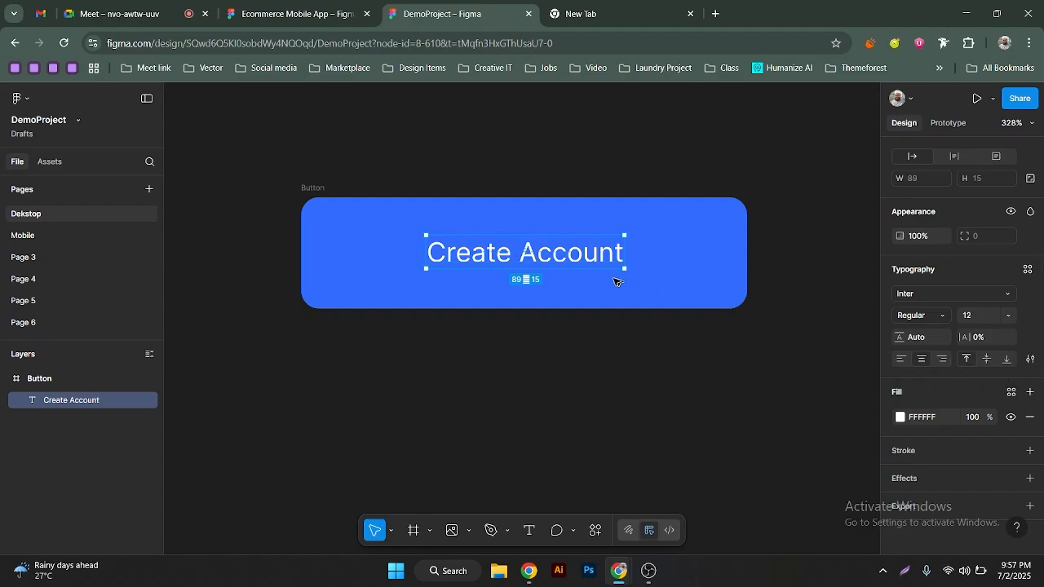
Enlarge the Create Account text box to about 131 × 27 and align its text to the bottom of the box
drag(601, 270, 633, 262)
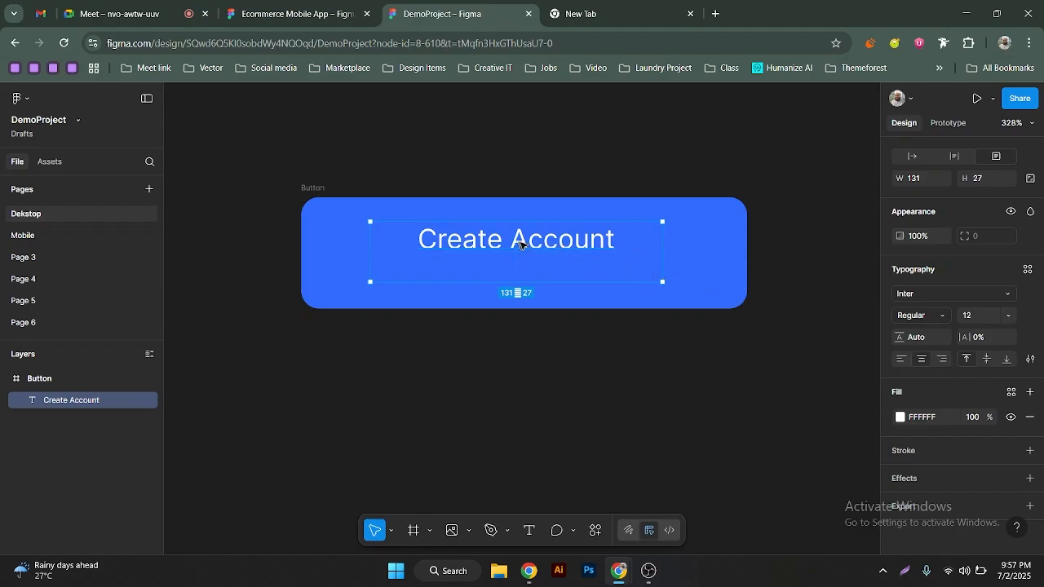
click(987, 361)
click(1007, 361)
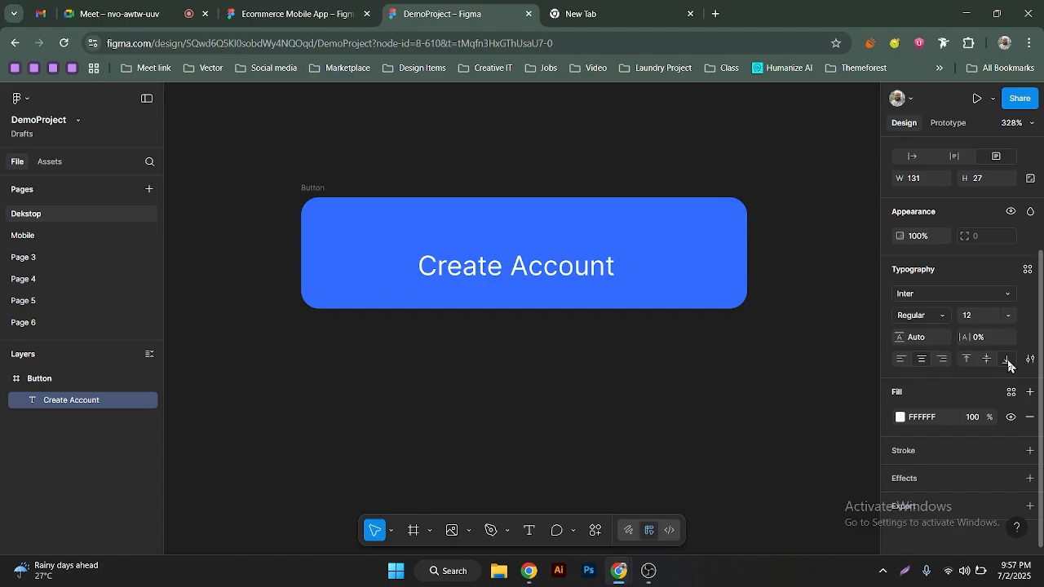
drag(536, 260, 543, 250)
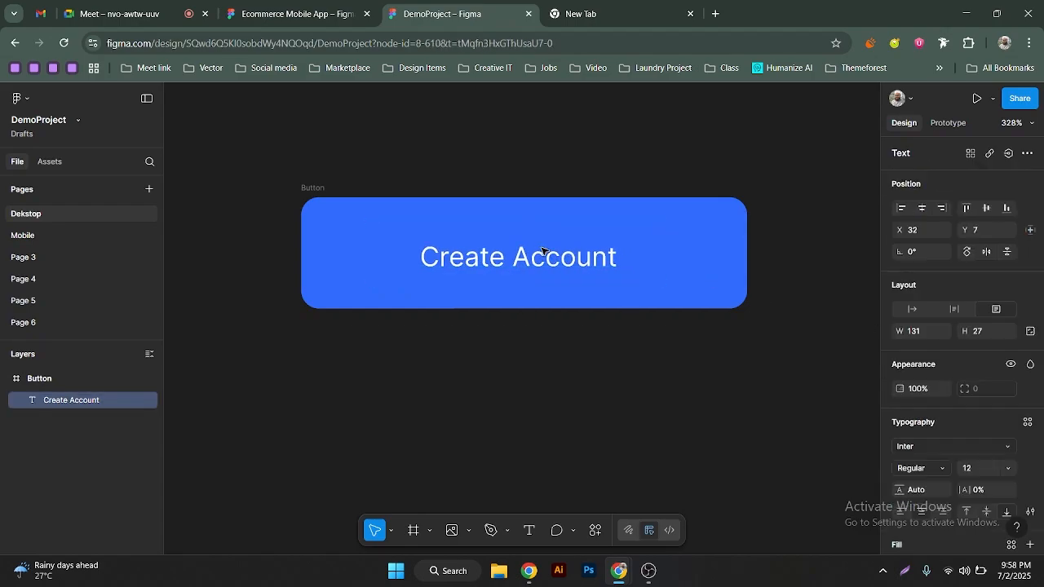
Undo the last text change, align the Create Account text to the middle of its box, and shift the box slightly down
key(ctrl+z)
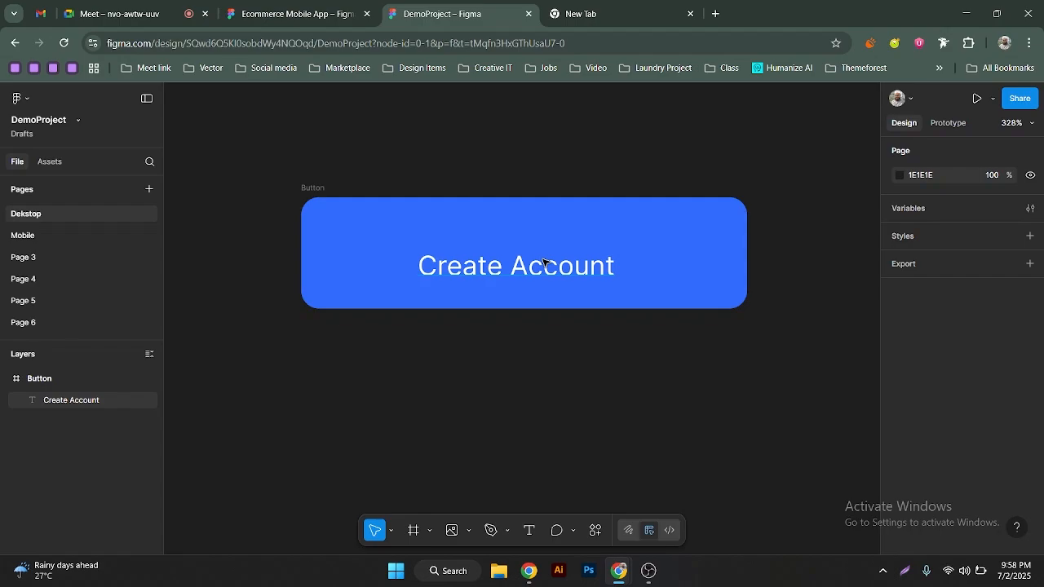
click(544, 261)
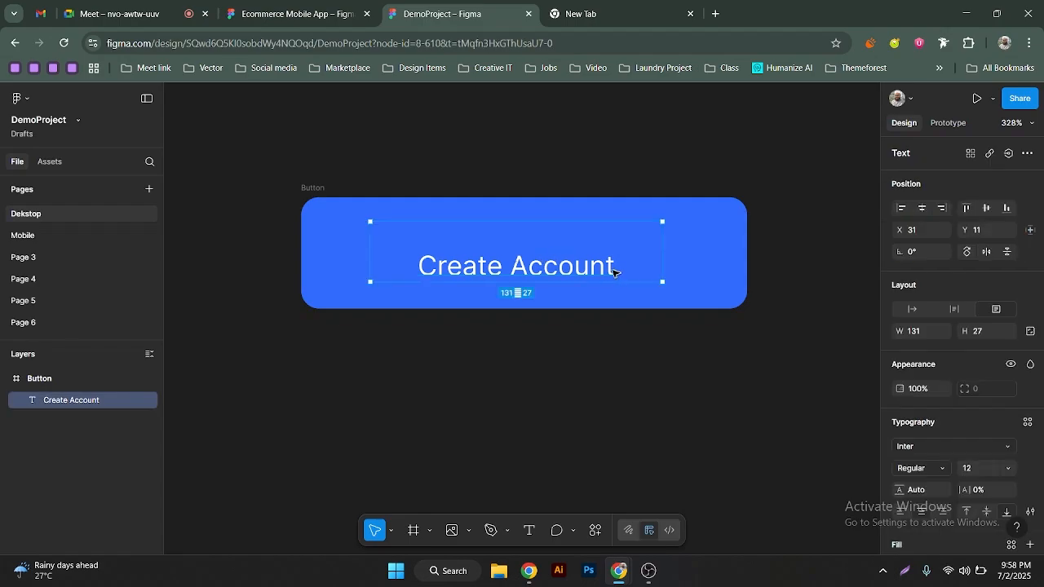
scroll(986, 375, down, 2)
click(987, 361)
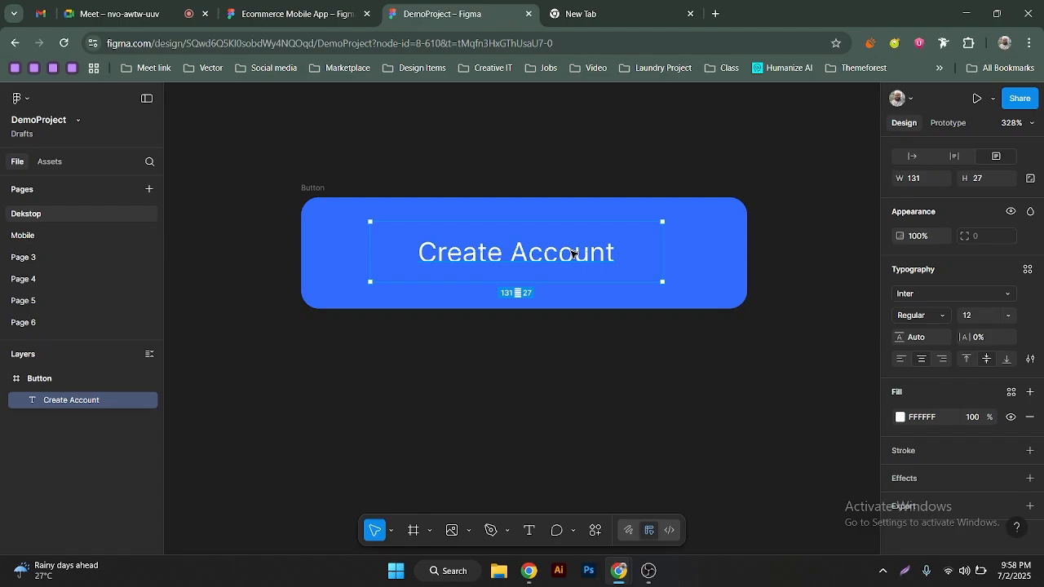
drag(572, 253, 573, 257)
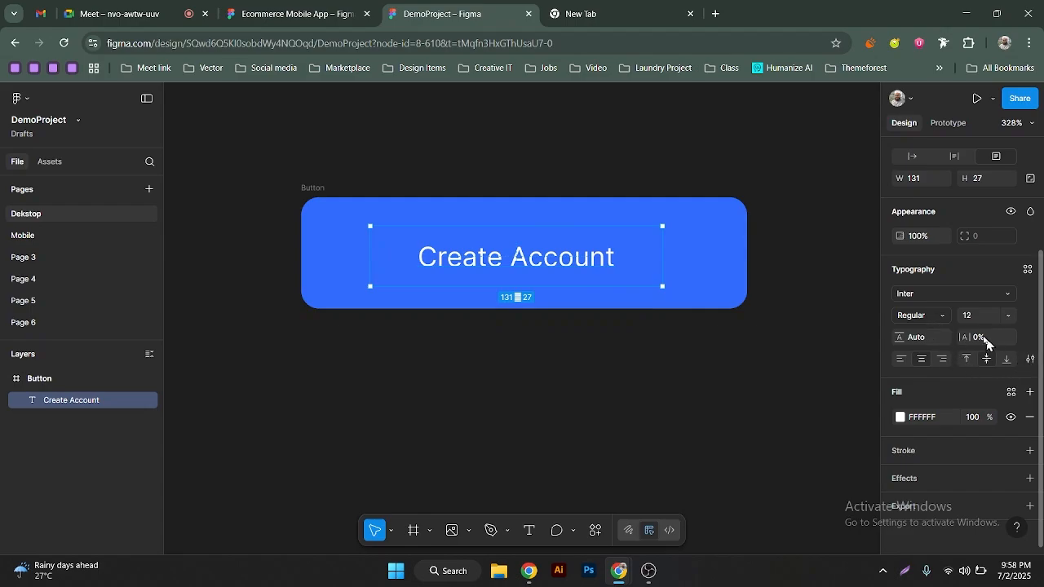
Try a letter spacing of 60% on the Create Account text, then reset it to 0%
click(923, 341)
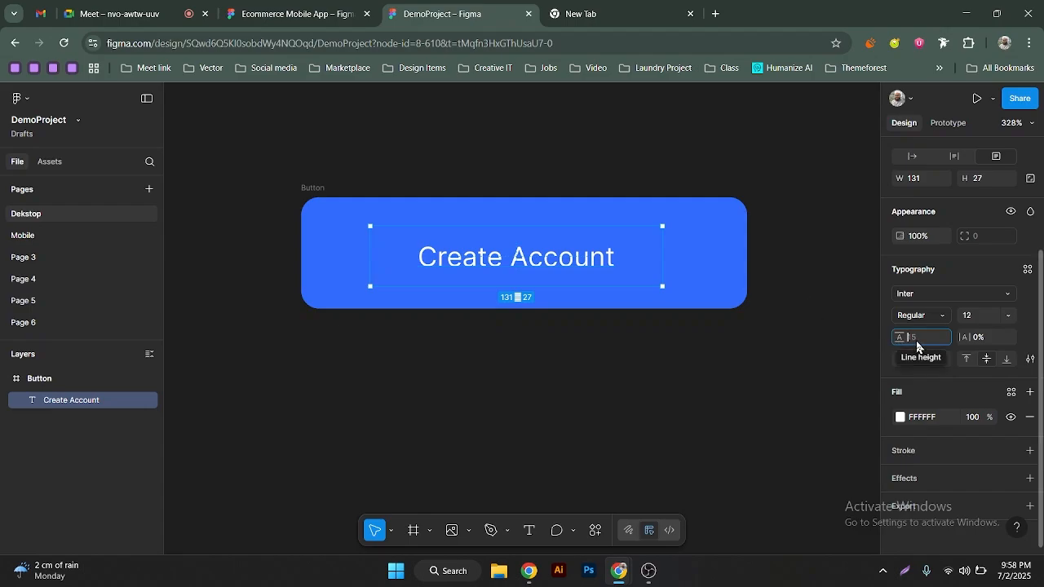
drag(969, 337, 8, 332)
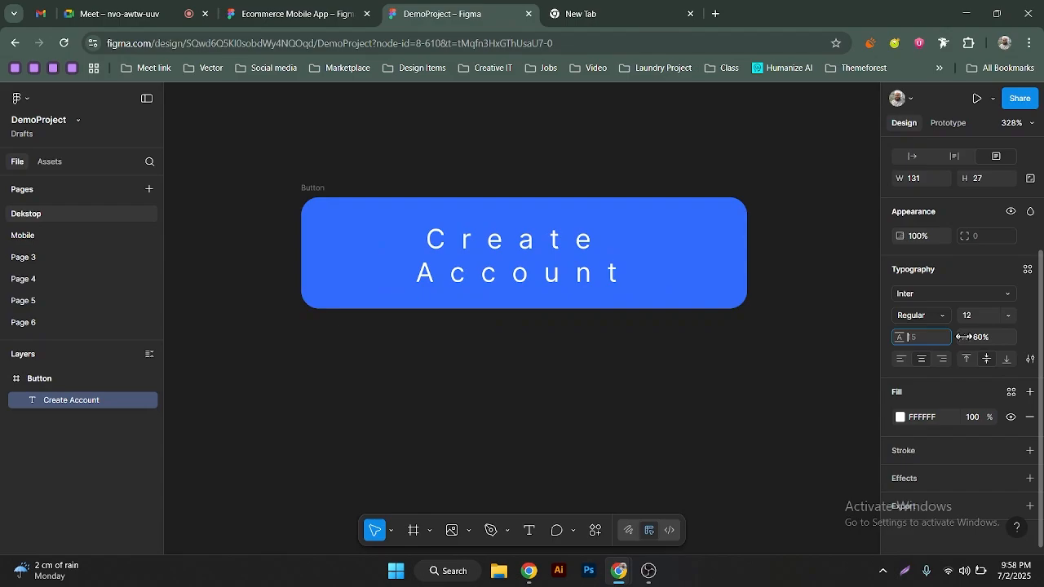
click(980, 343)
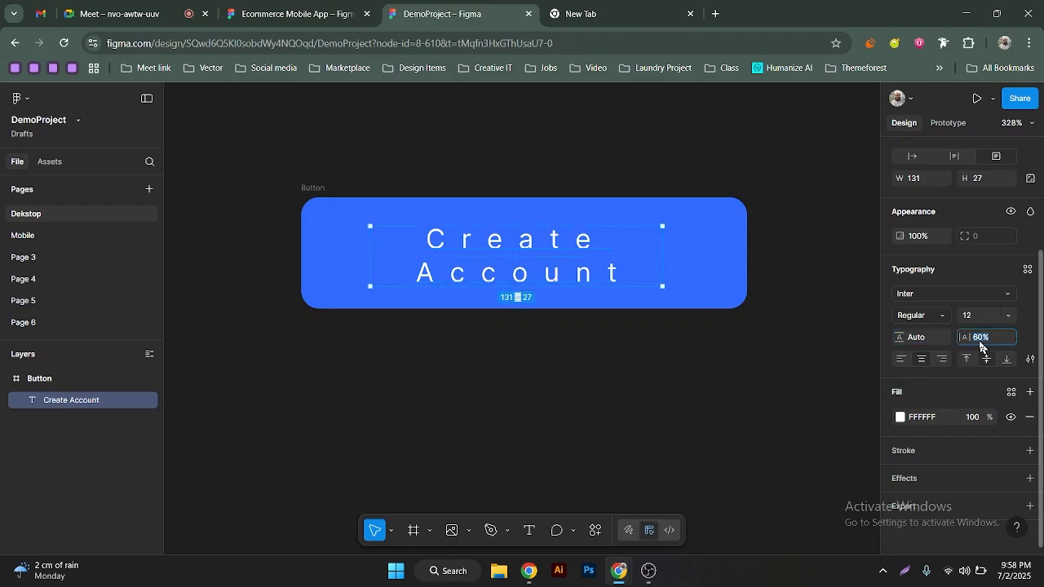
key(Return)
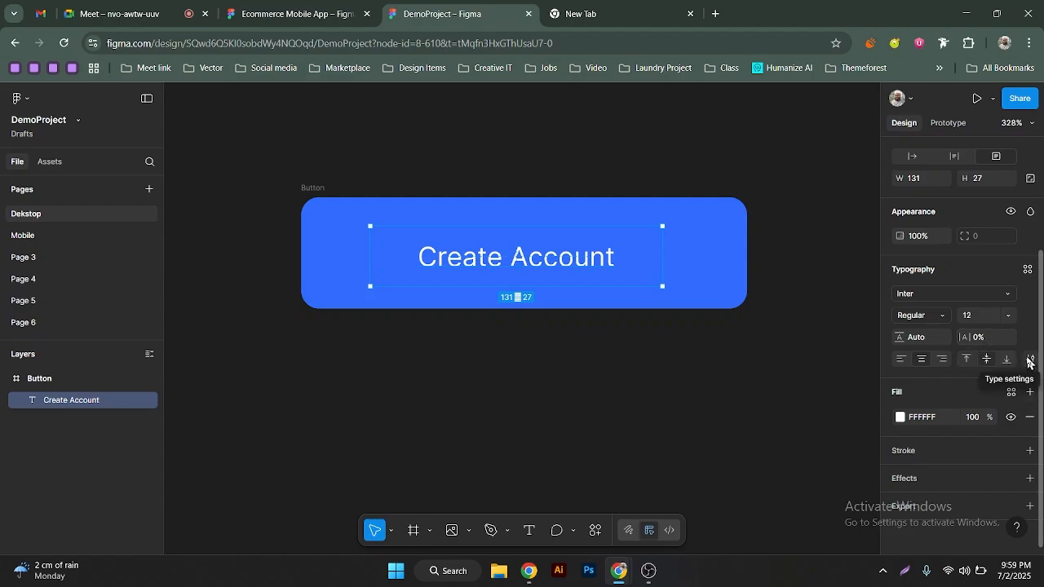
Try underline and strikethrough decoration on the Create Account text in its type settings, then set the decoration to none
click(1028, 360)
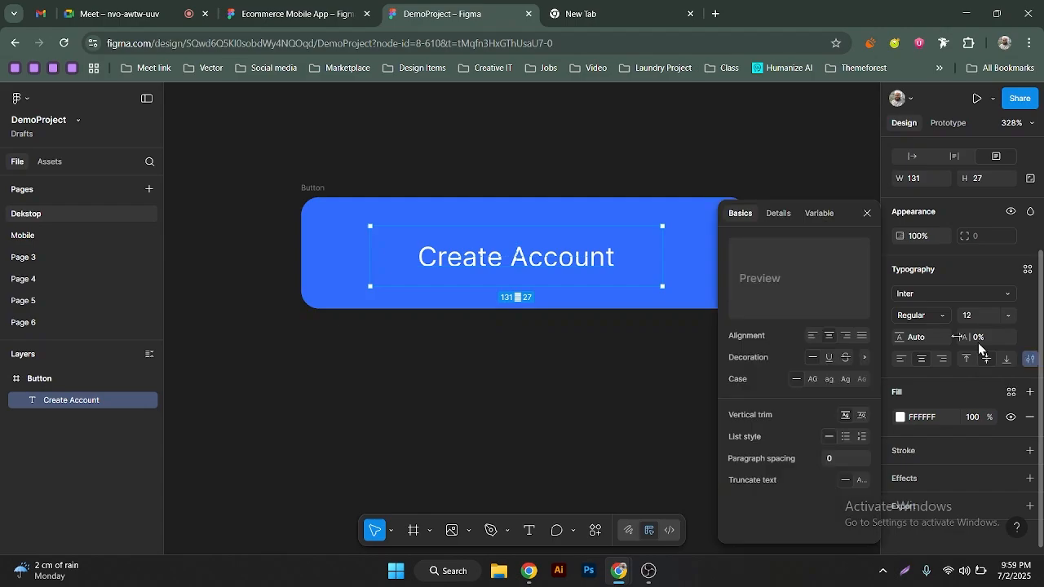
drag(854, 202, 917, 102)
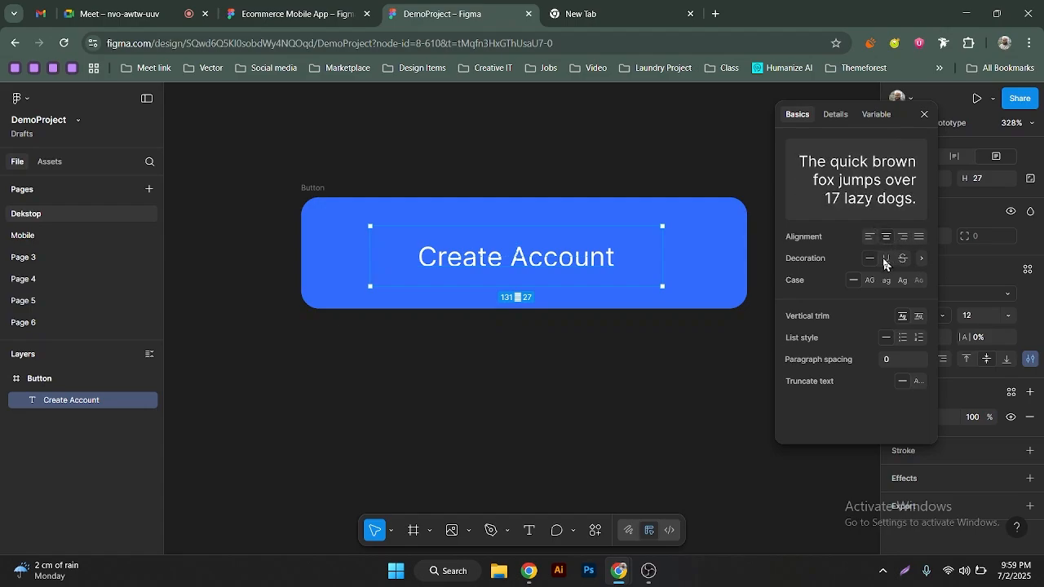
click(887, 259)
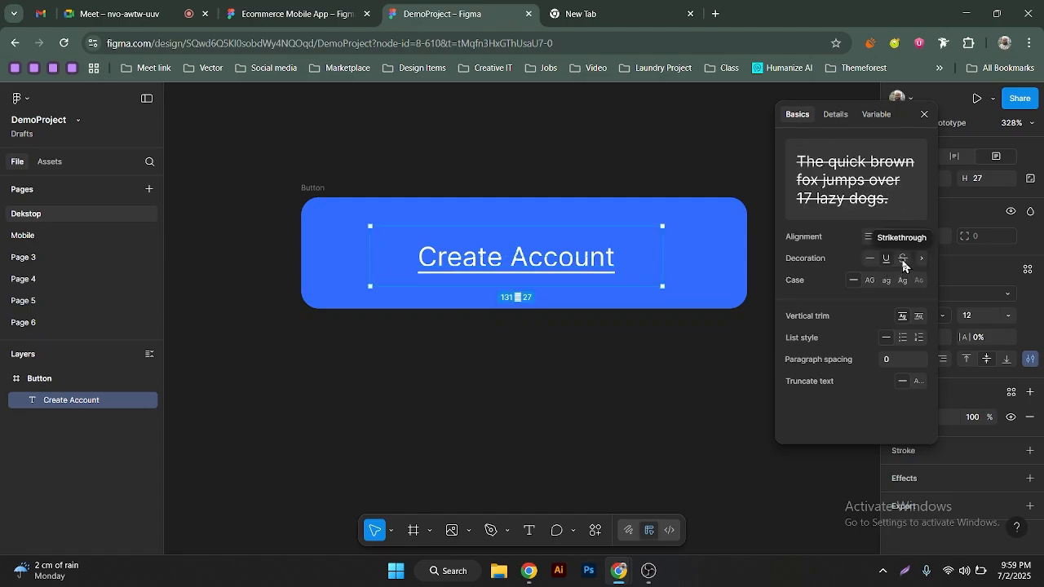
click(903, 259)
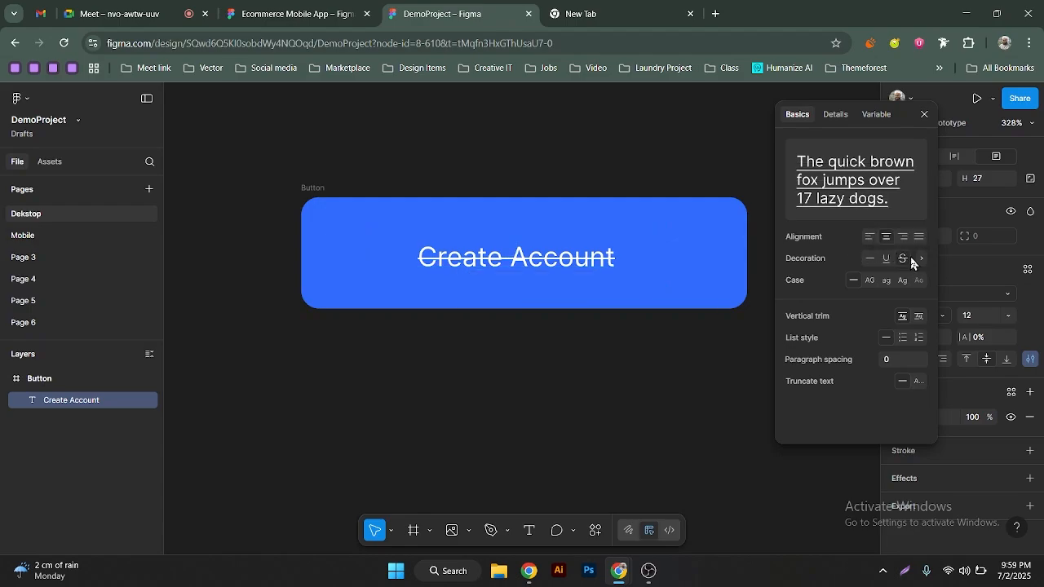
click(921, 262)
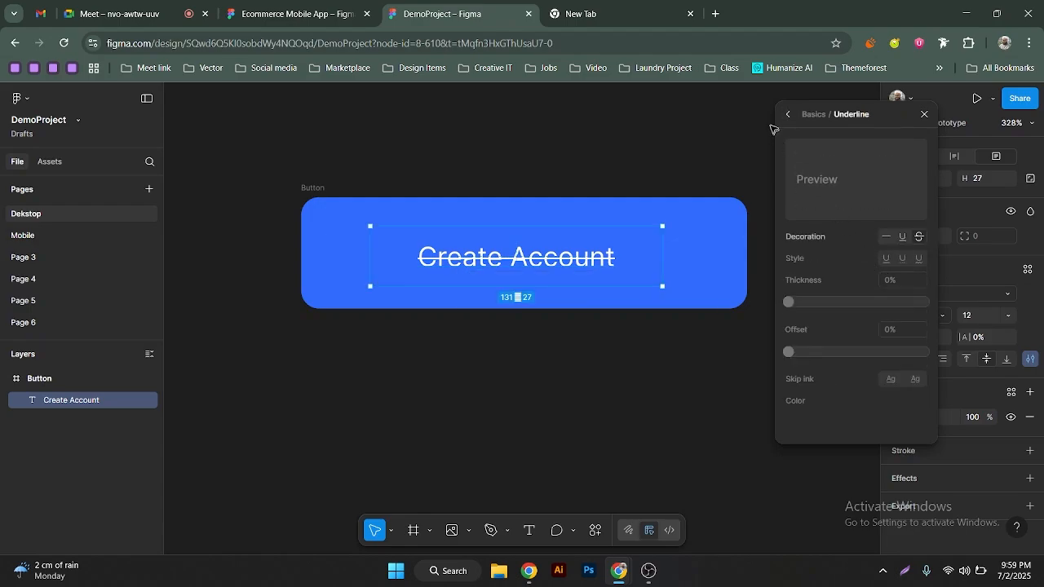
click(788, 116)
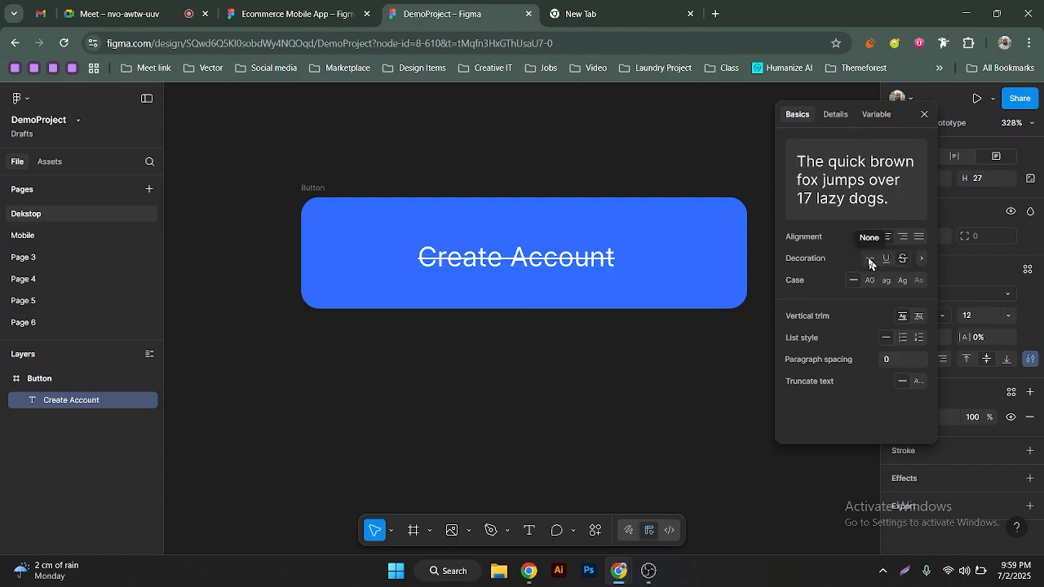
click(869, 258)
Try uppercase, lowercase and title case on the Create Account text, then remove the case setting
click(870, 280)
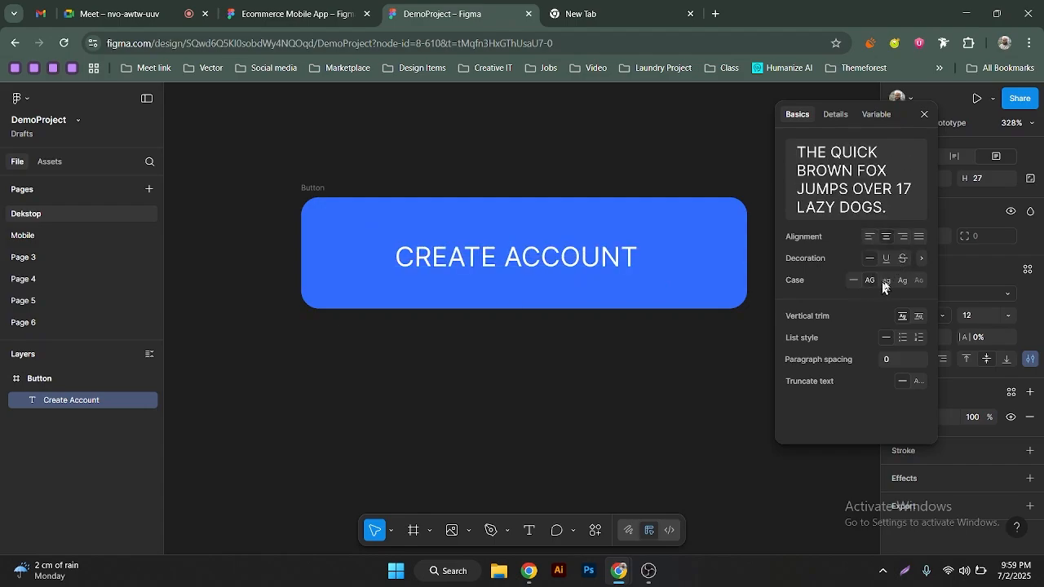
click(887, 281)
click(903, 283)
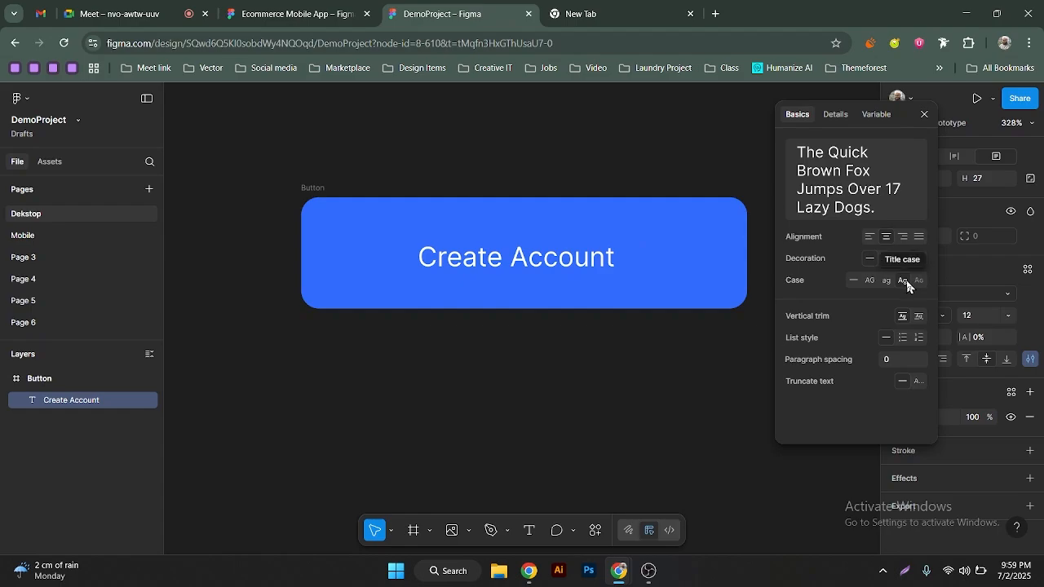
click(854, 281)
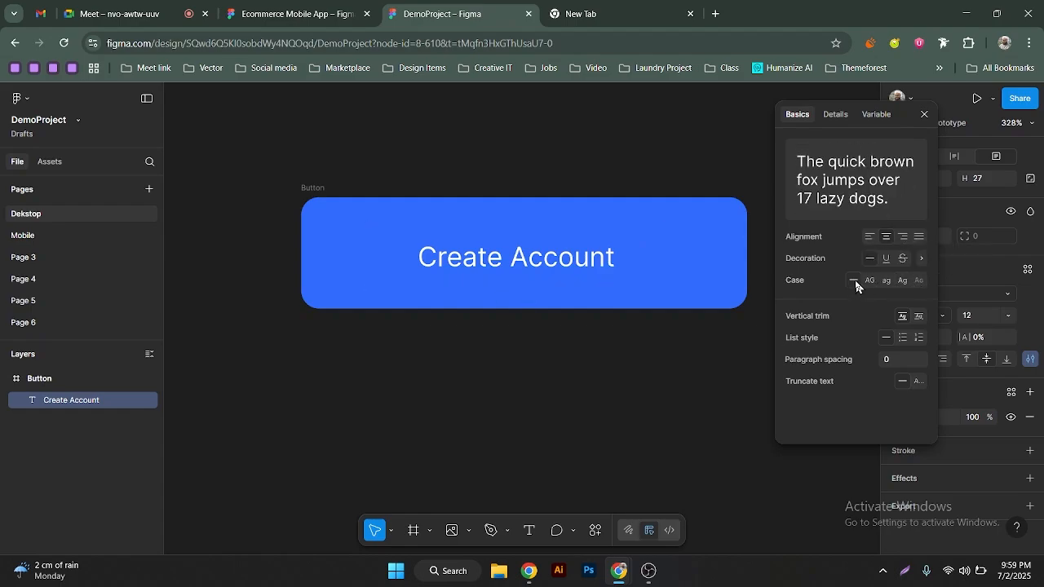
Try numbered and bulleted list styles on the Create Account text, then restore no list and close the type settings
click(903, 338)
click(920, 340)
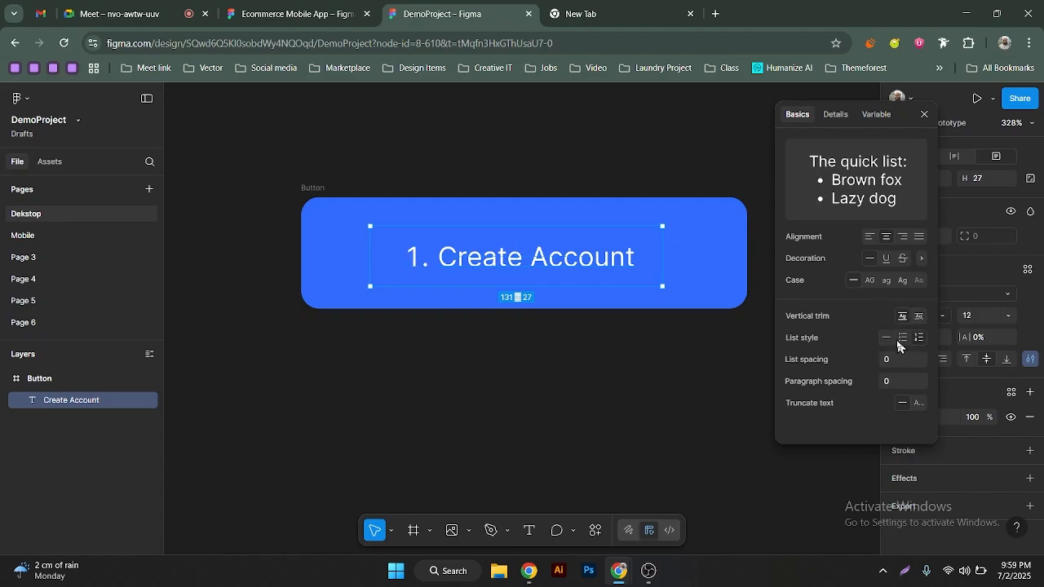
click(903, 339)
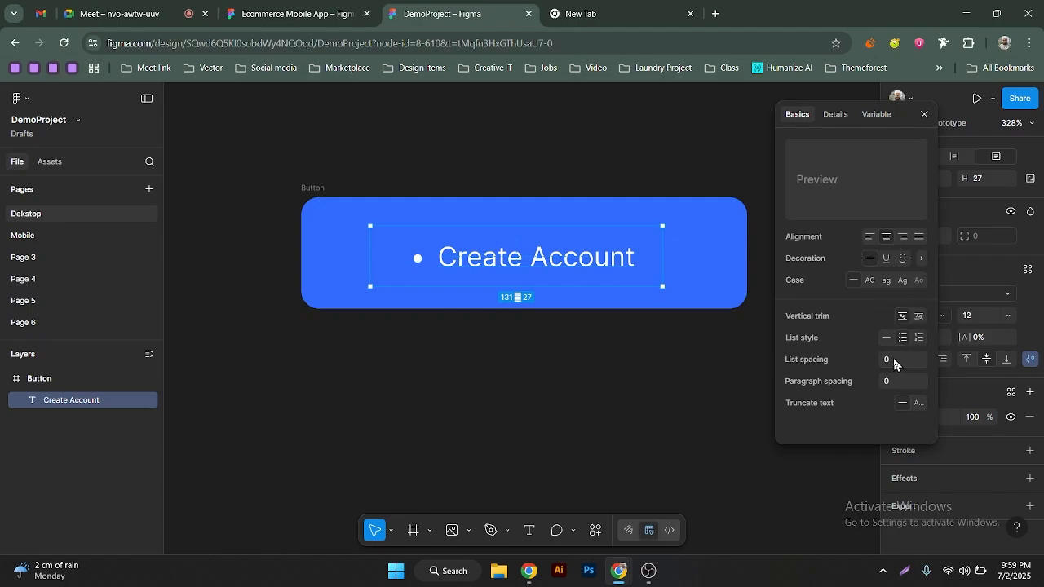
drag(886, 359, 862, 360)
text(0)
click(890, 341)
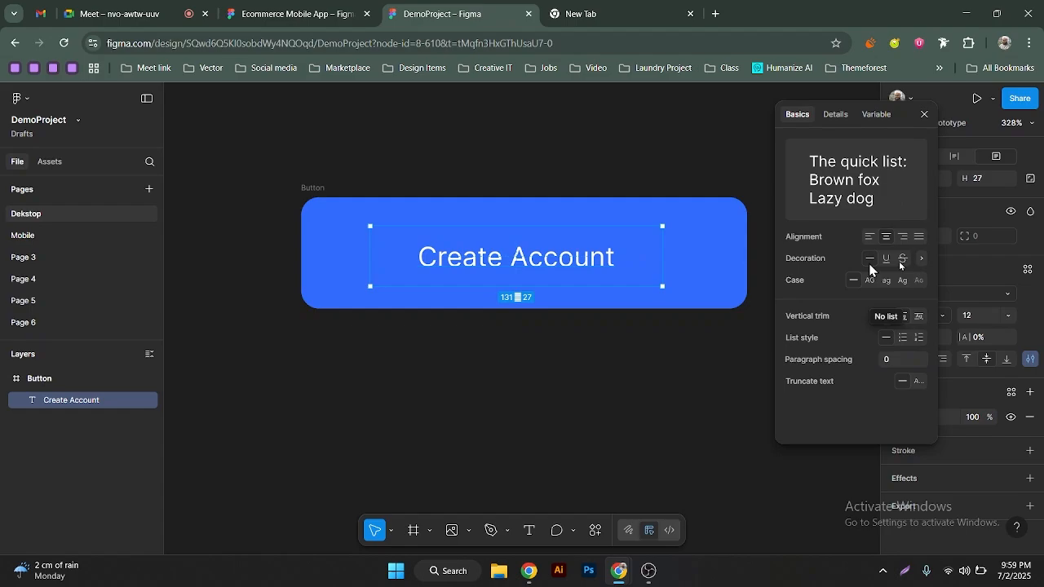
click(924, 114)
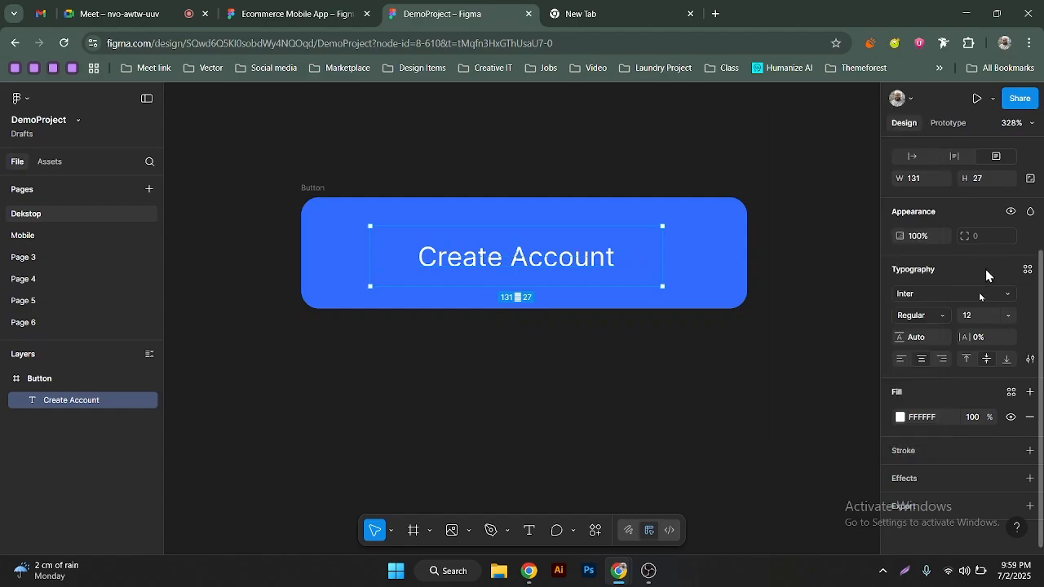
Change the font of the Create Account text to Poppins
click(932, 294)
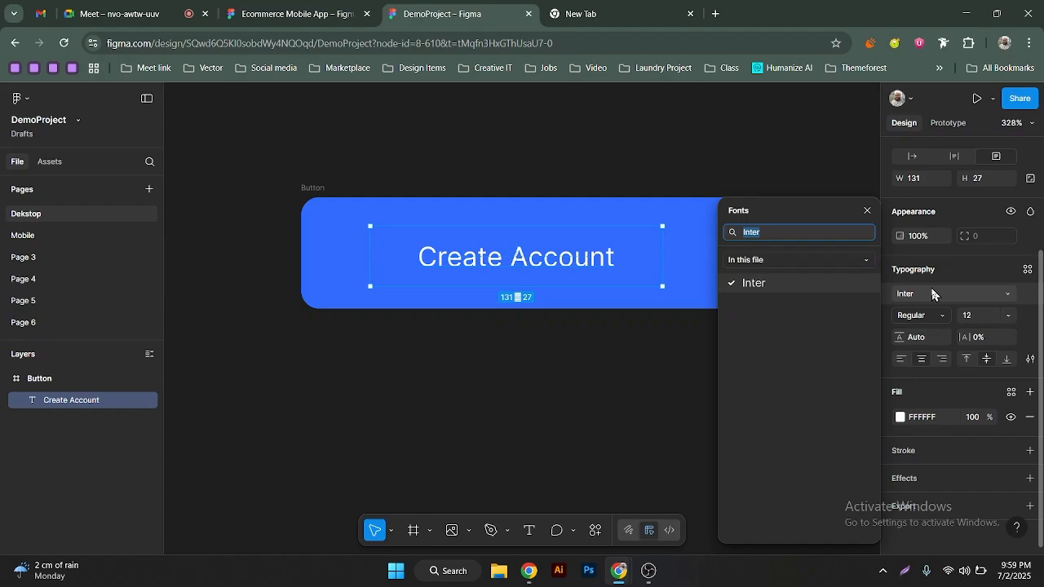
text(Pos)
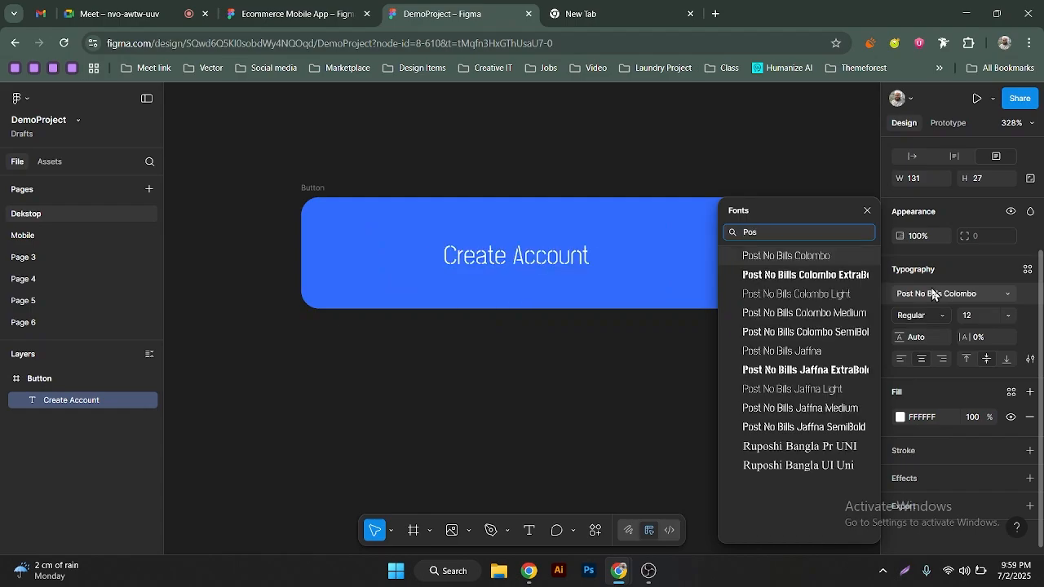
key(BackSpace)
text(pi)
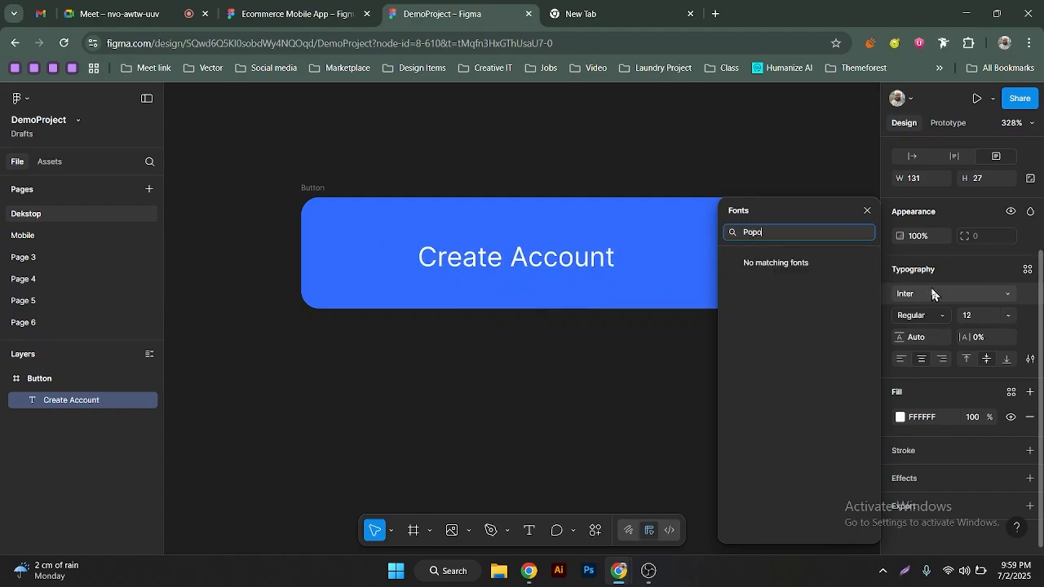
key(BackSpace)
key(Return)
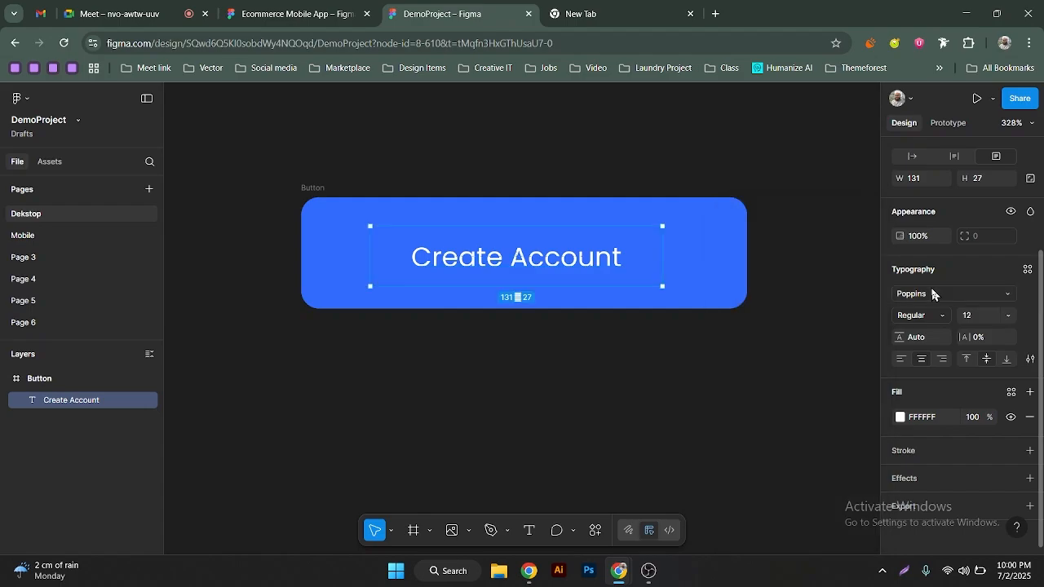
Set the Create Account text's font size to 16 and keep its weight at Regular
click(970, 317)
key(Return)
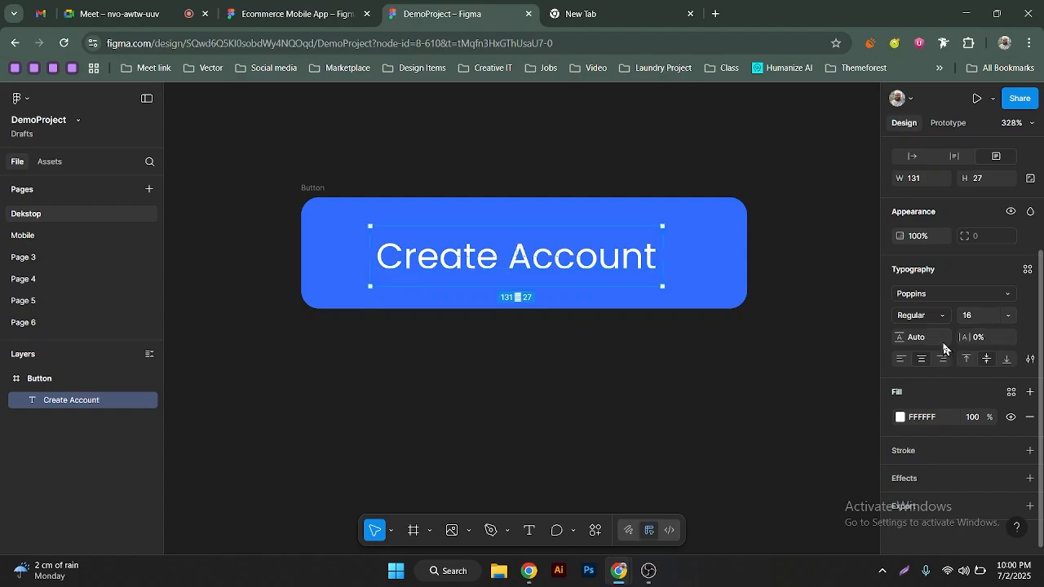
click(944, 316)
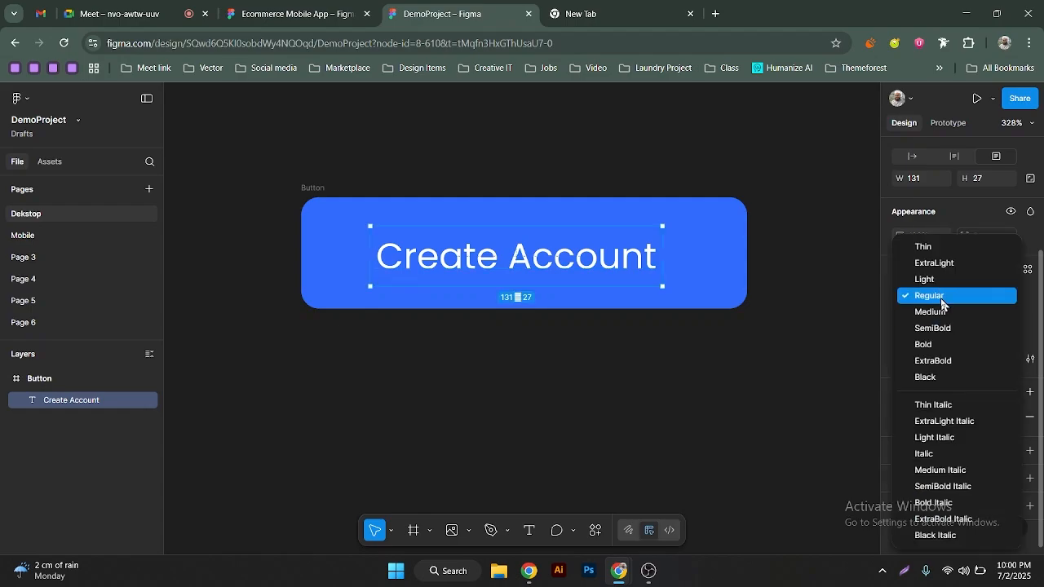
click(942, 296)
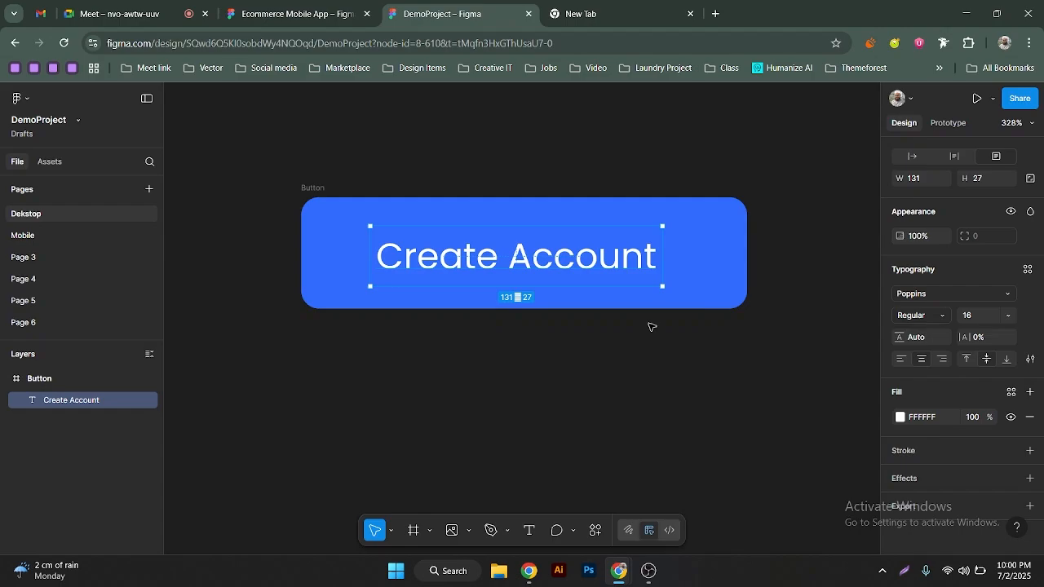
Move the Button frame slightly up on the canvas to X -2, Y -39
click(652, 327)
drag(311, 185, 328, 153)
key(space)
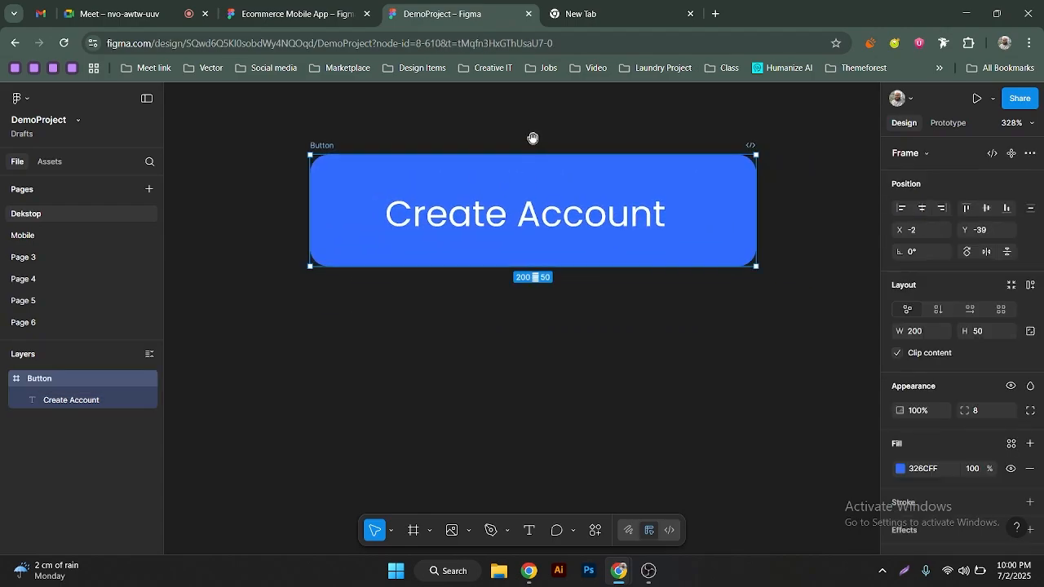
drag(532, 137, 528, 175)
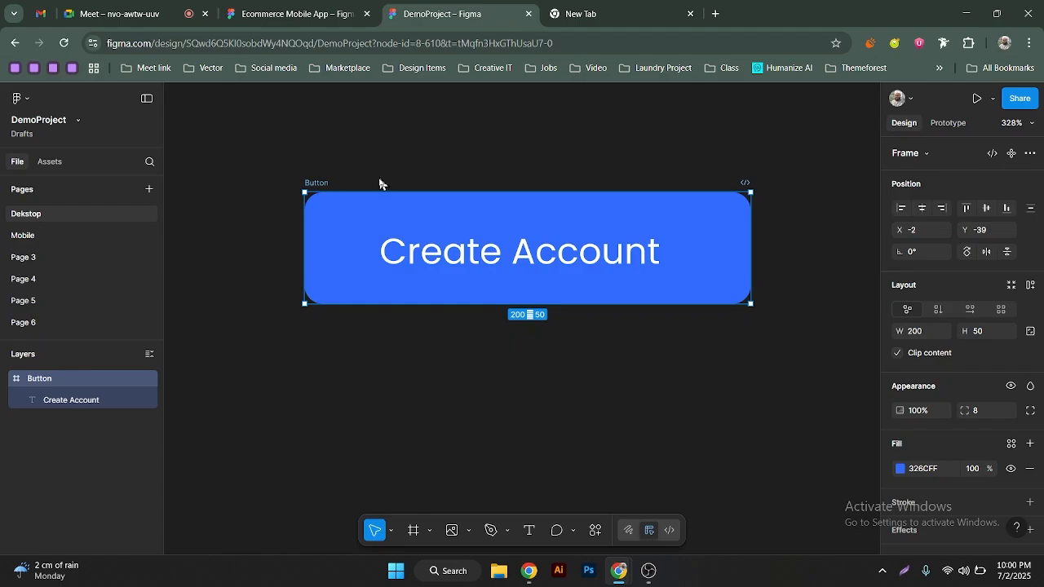
scroll(343, 182, down, 1)
scroll(343, 181, up, 2)
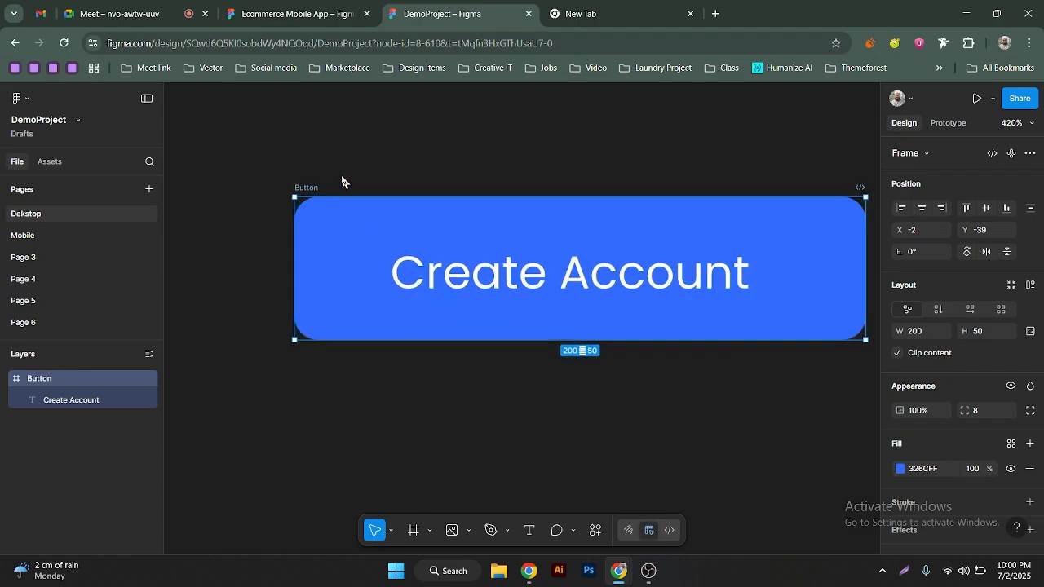
scroll(342, 174, down, 1)
scroll(342, 179, down, 1)
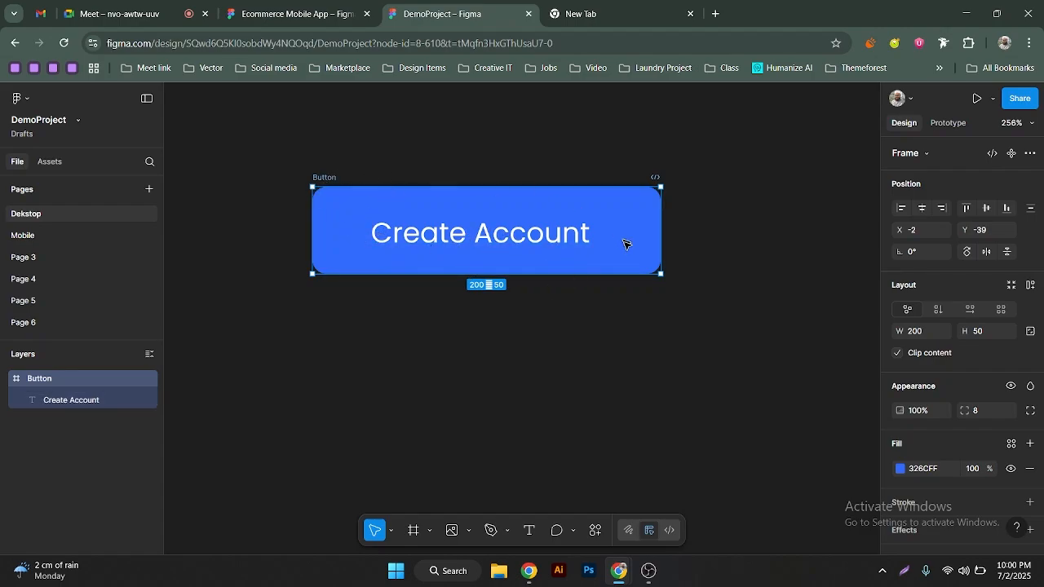
click(473, 300)
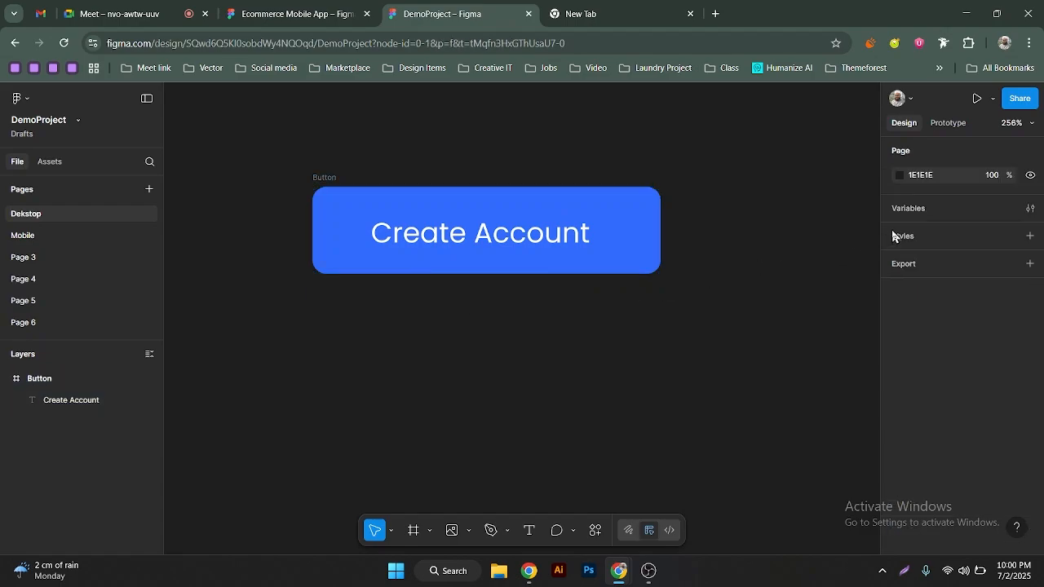
click(1030, 236)
click(550, 312)
Explore the library and custom colour options and the new style dialog for the Button frame's fill
click(322, 179)
click(323, 179)
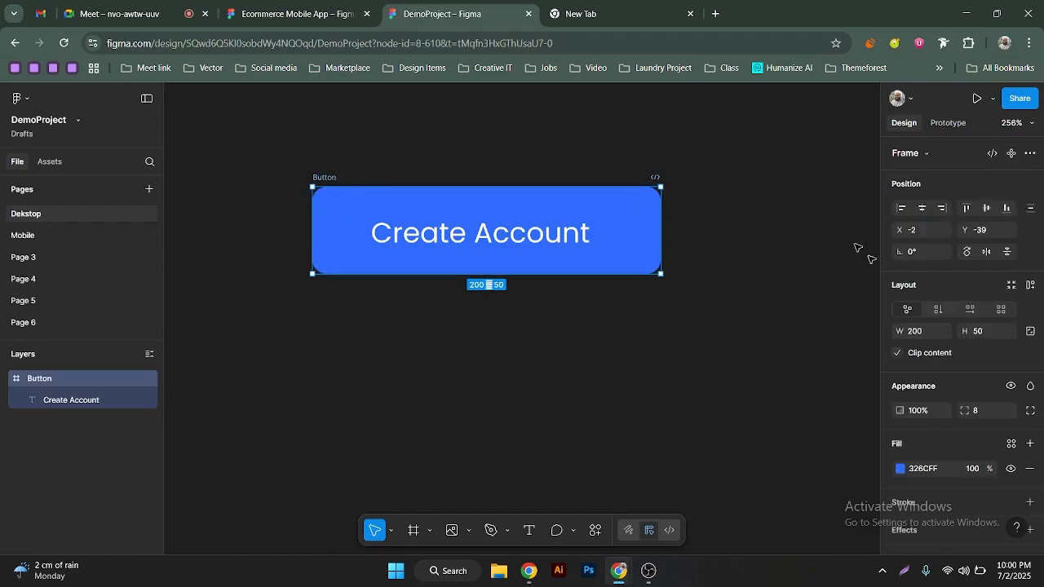
scroll(1012, 441, down, 2)
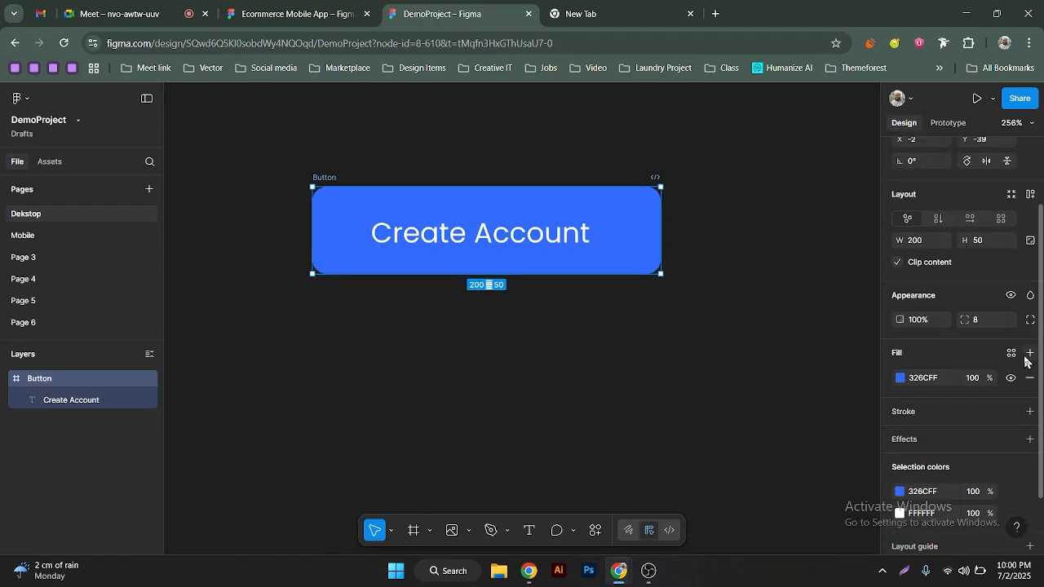
click(1012, 353)
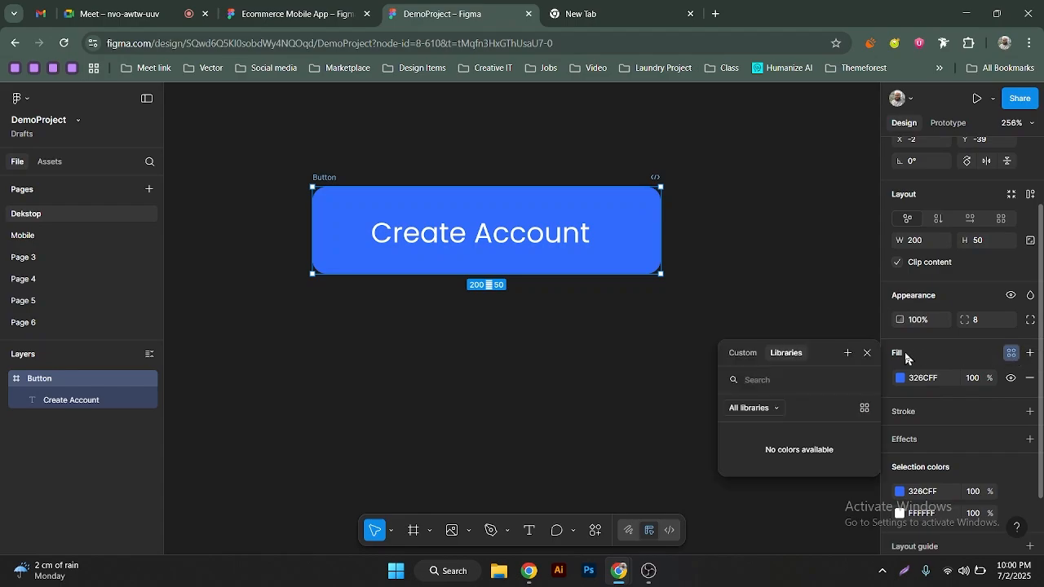
click(750, 357)
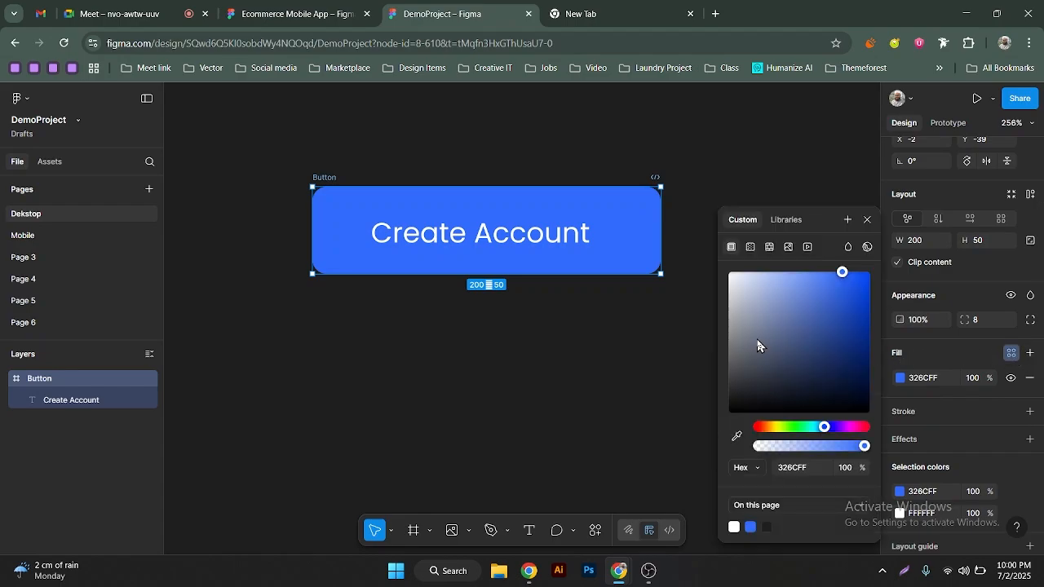
click(867, 220)
click(1012, 352)
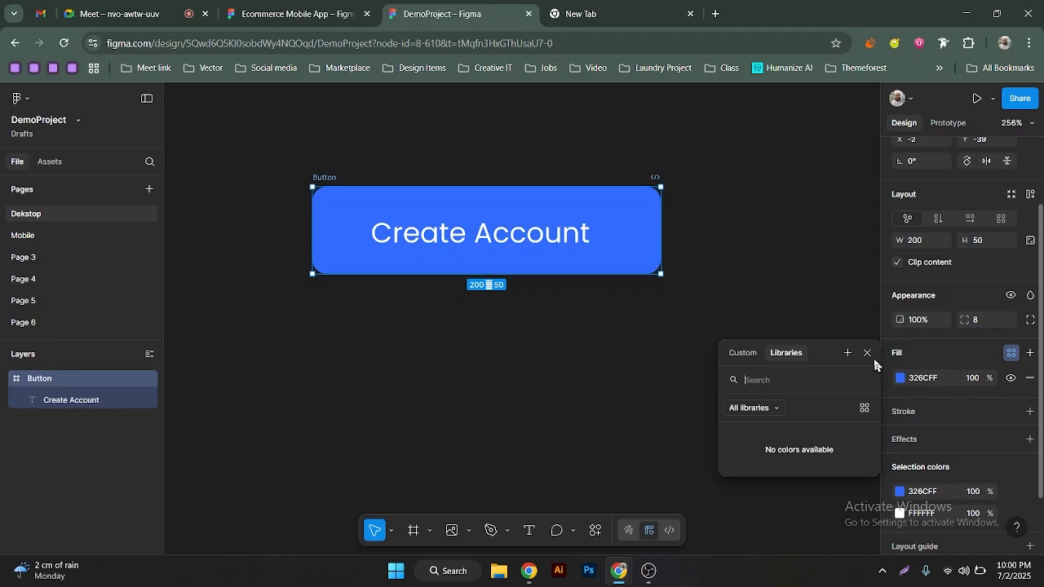
click(847, 355)
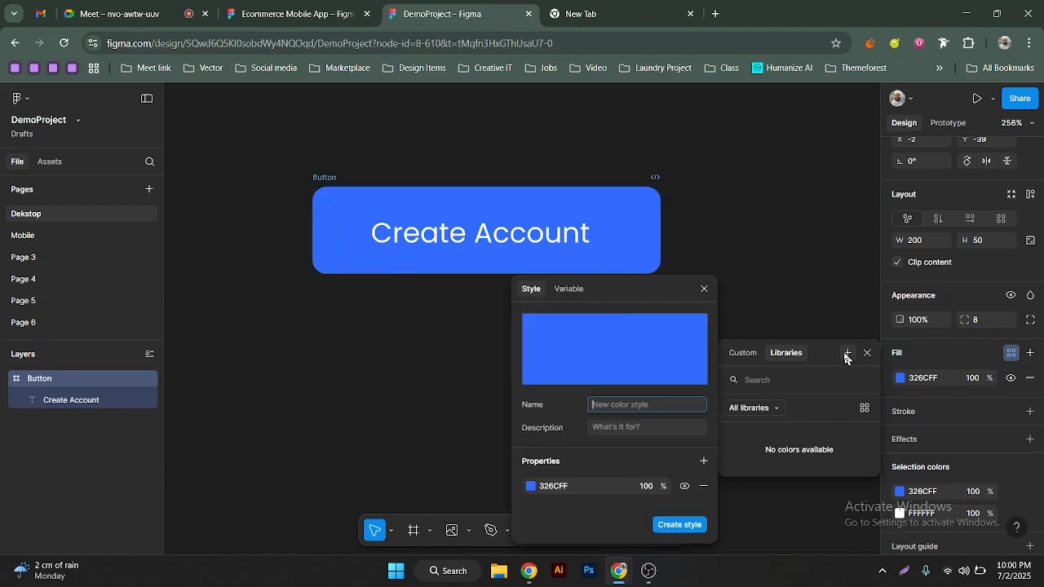
click(704, 288)
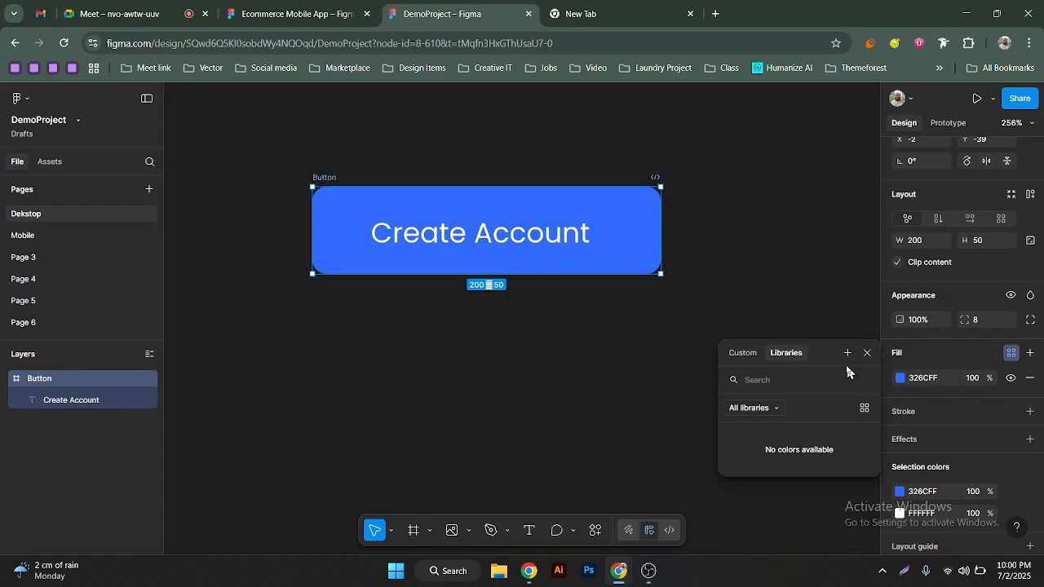
Save the Button frame's 326CFF fill as a colour style named Accent/Blue and expand the Accent style group
click(848, 354)
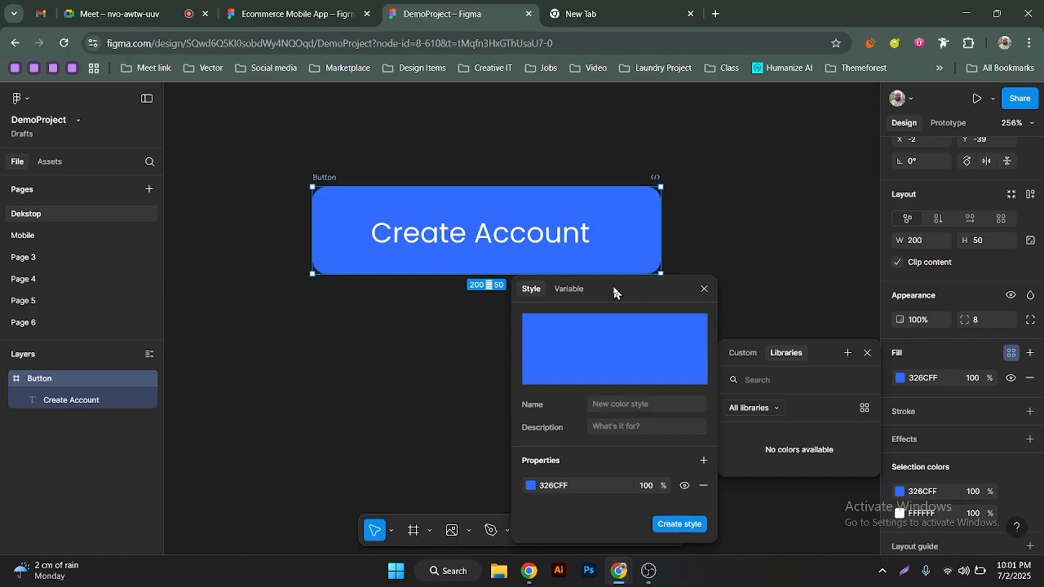
drag(549, 303, 736, 193)
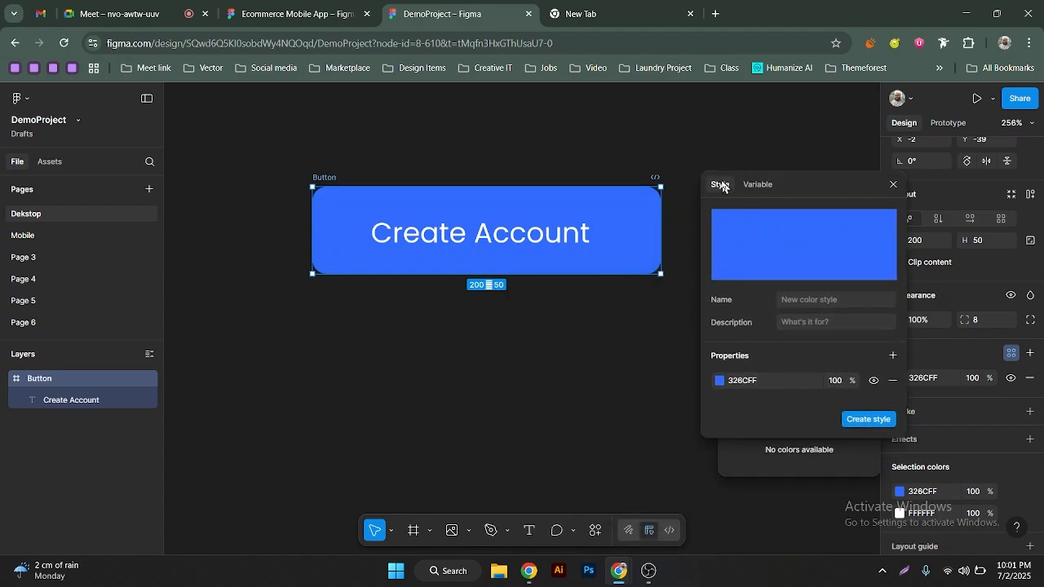
click(761, 186)
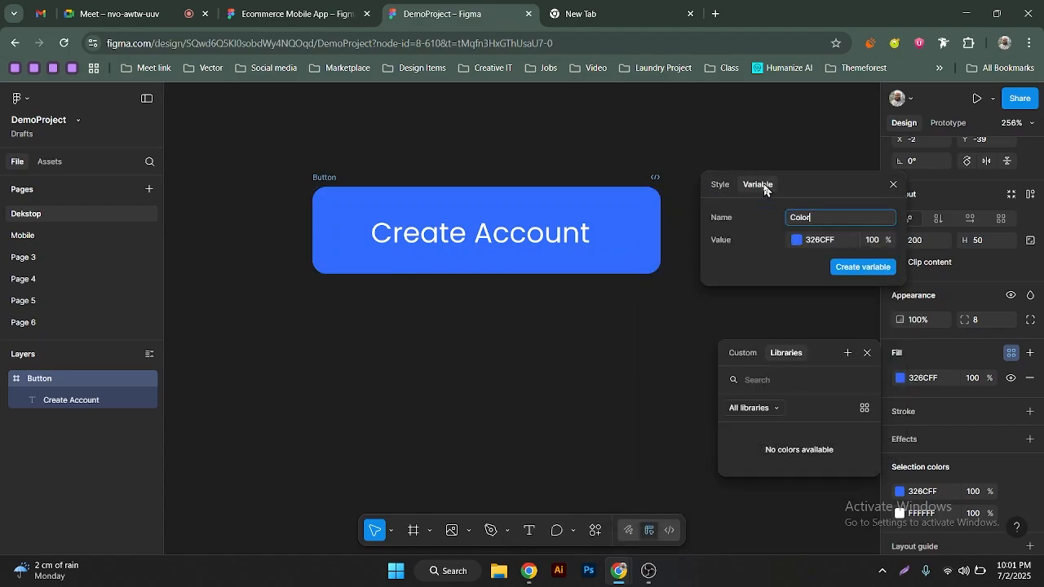
click(720, 186)
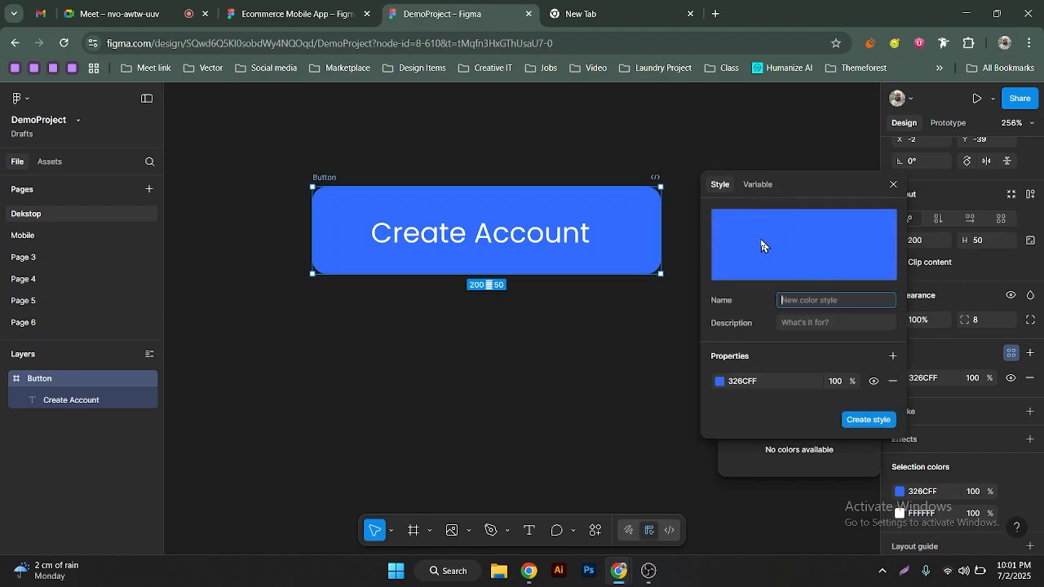
text(Accent/BLue)
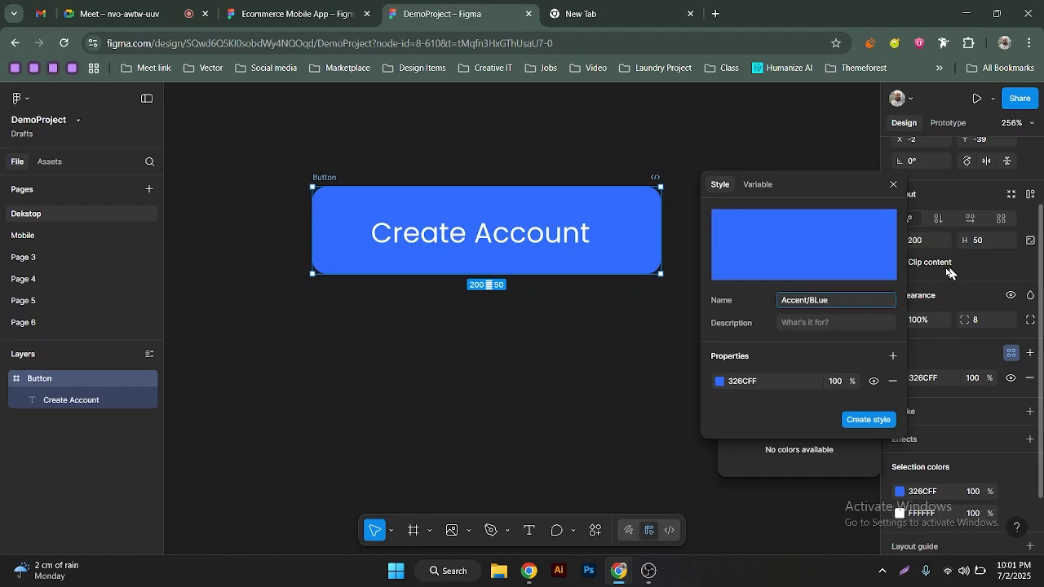
click(820, 303)
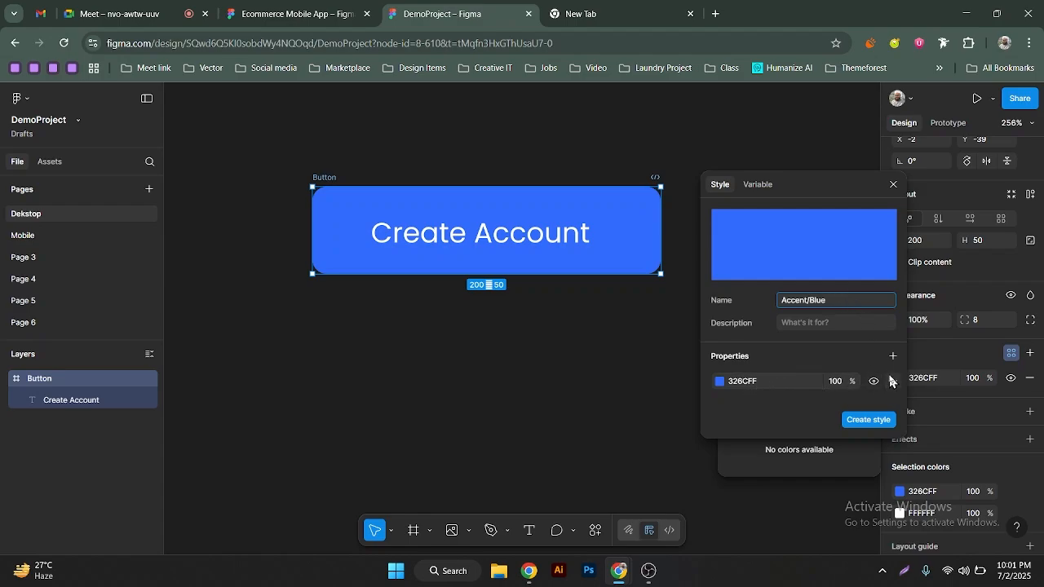
click(867, 420)
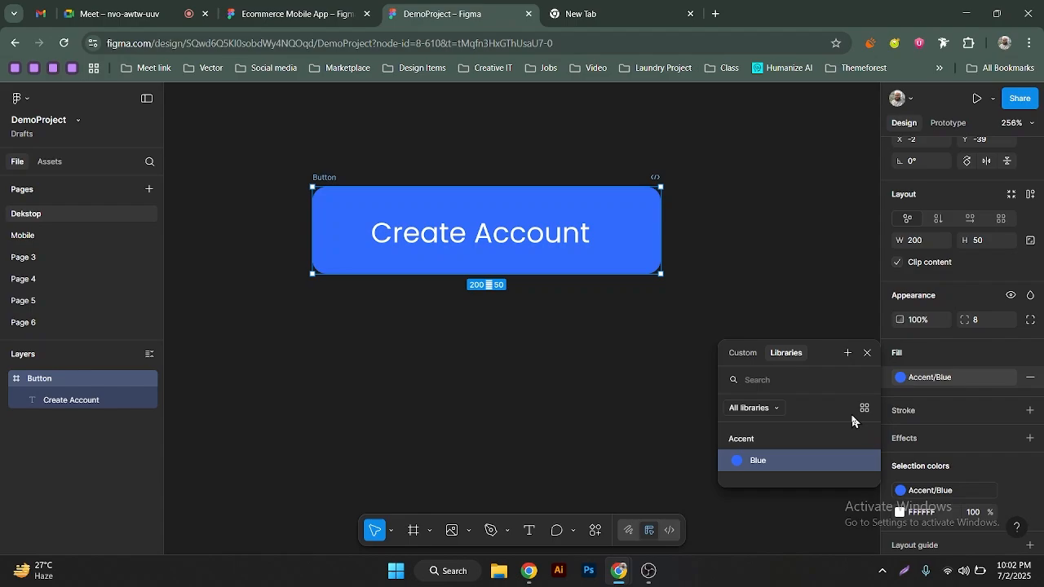
click(815, 290)
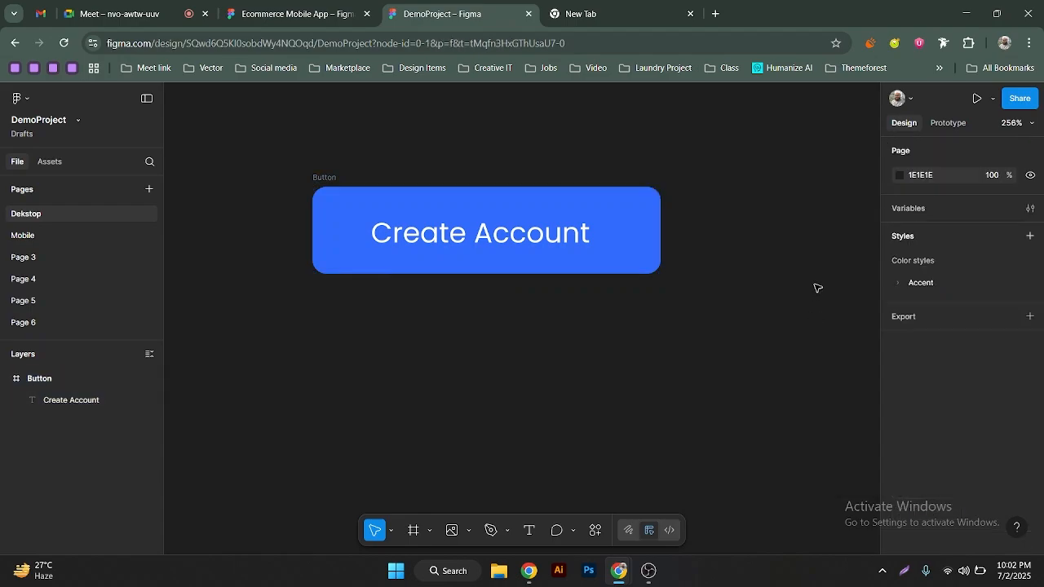
click(897, 285)
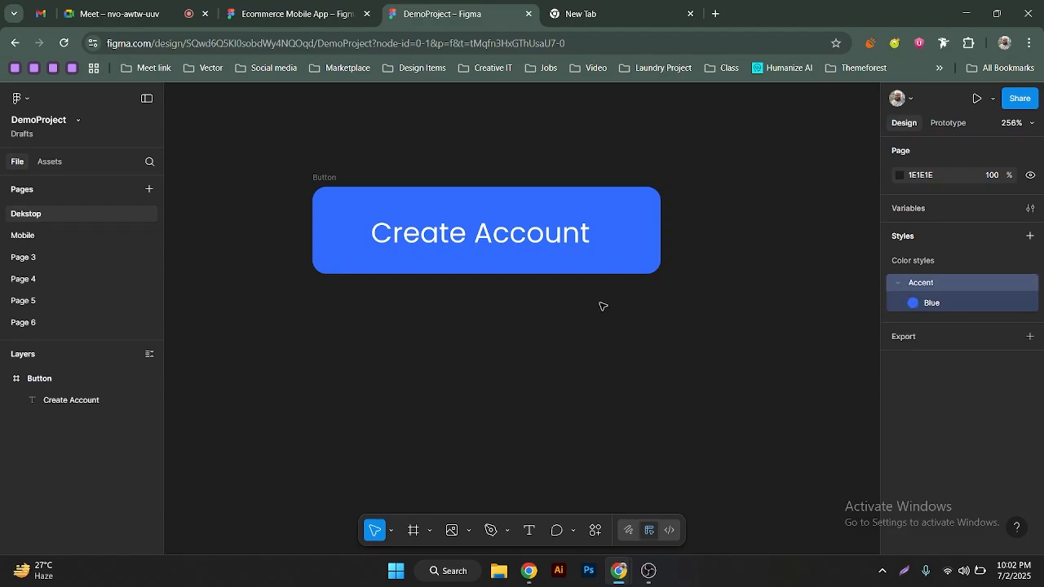
Duplicate the Button frame directly below the original at Y 32 and detach the copy's Accent/Blue fill style
click(325, 180)
drag(341, 243, 350, 310)
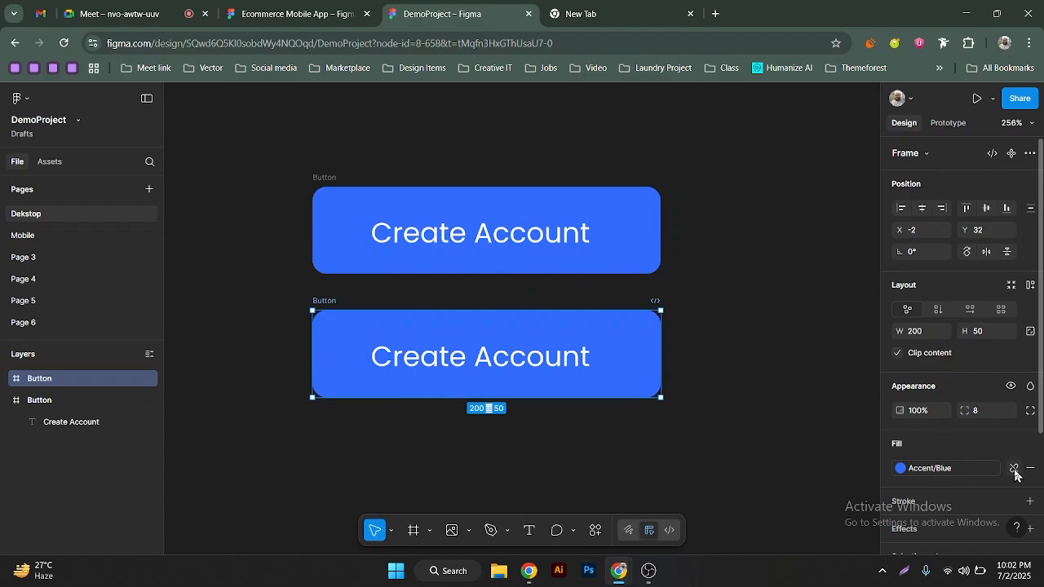
scroll(1003, 391, down, 2)
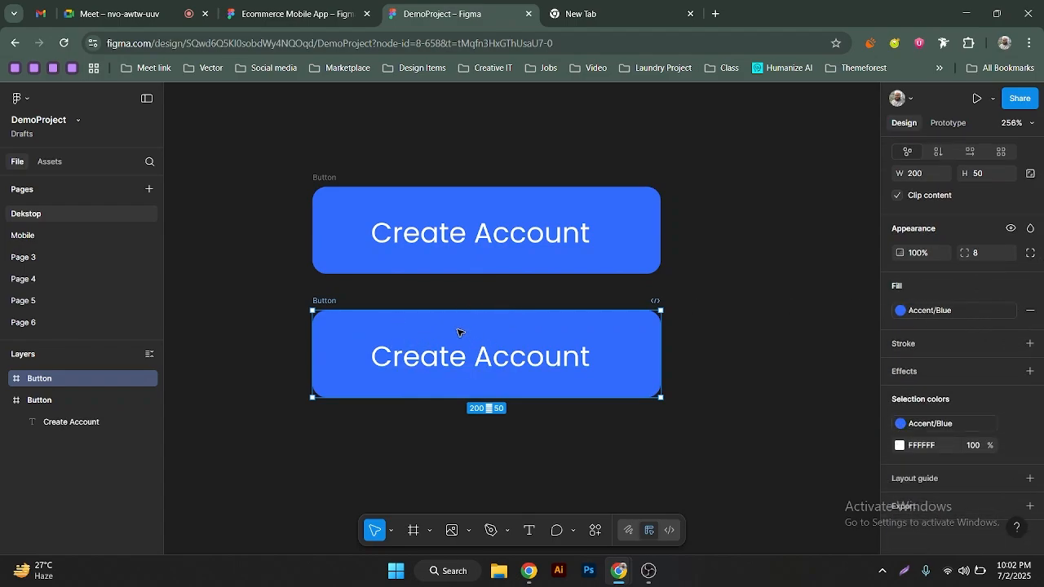
click(933, 314)
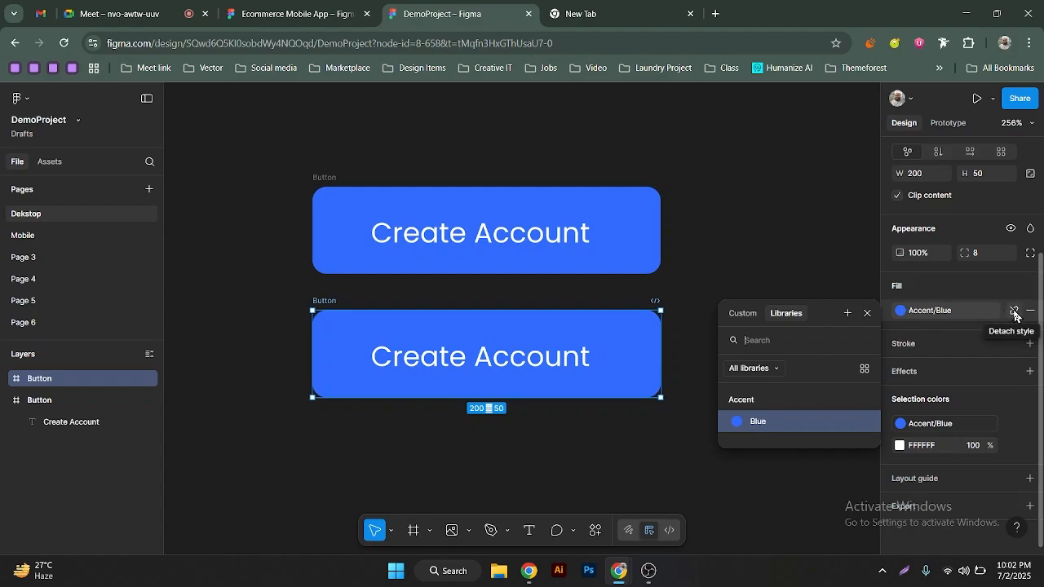
click(1014, 316)
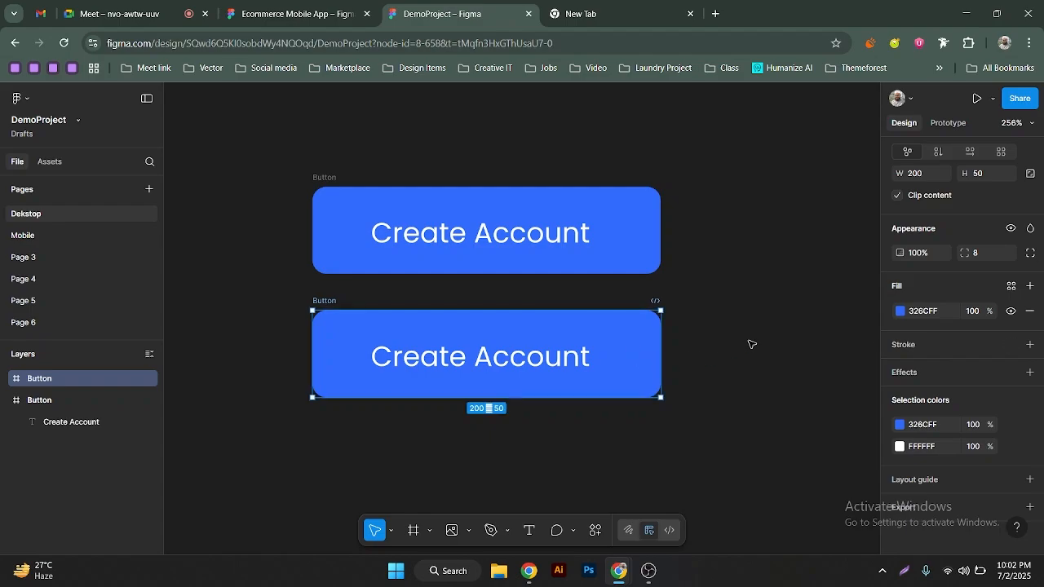
Change the fill of the duplicated button to red FF0004
click(901, 311)
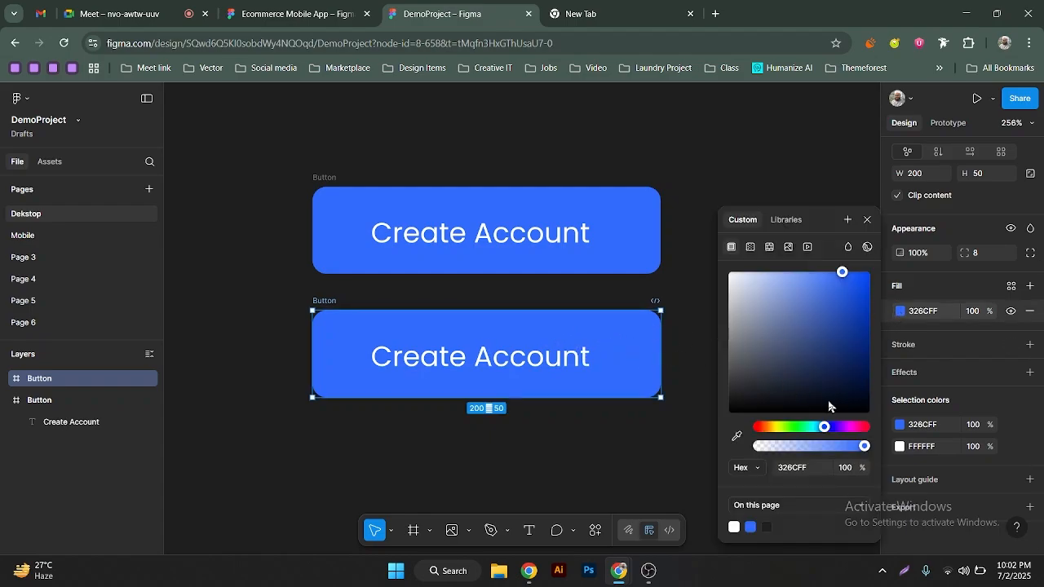
click(863, 426)
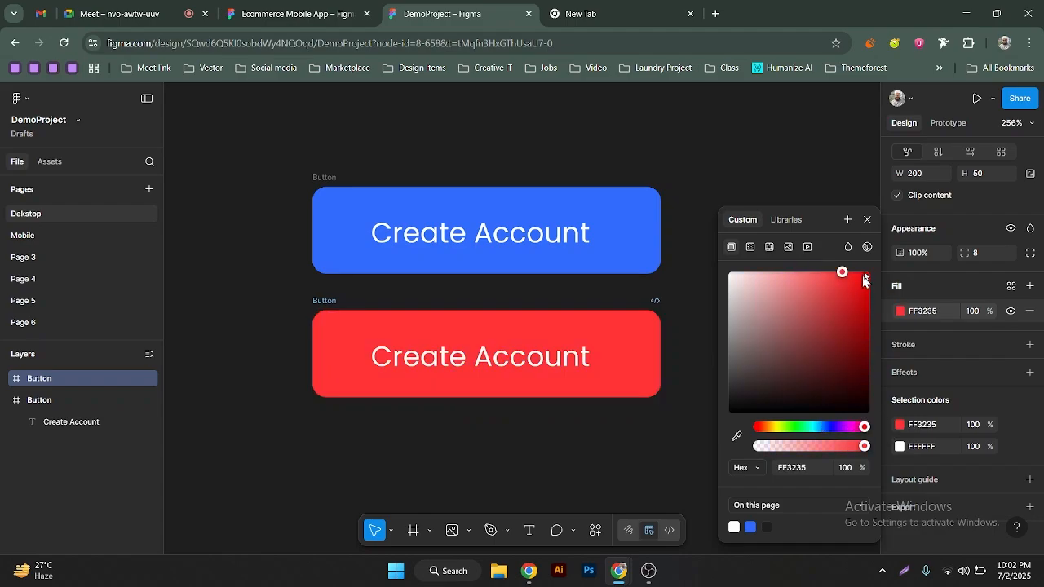
drag(864, 280, 871, 270)
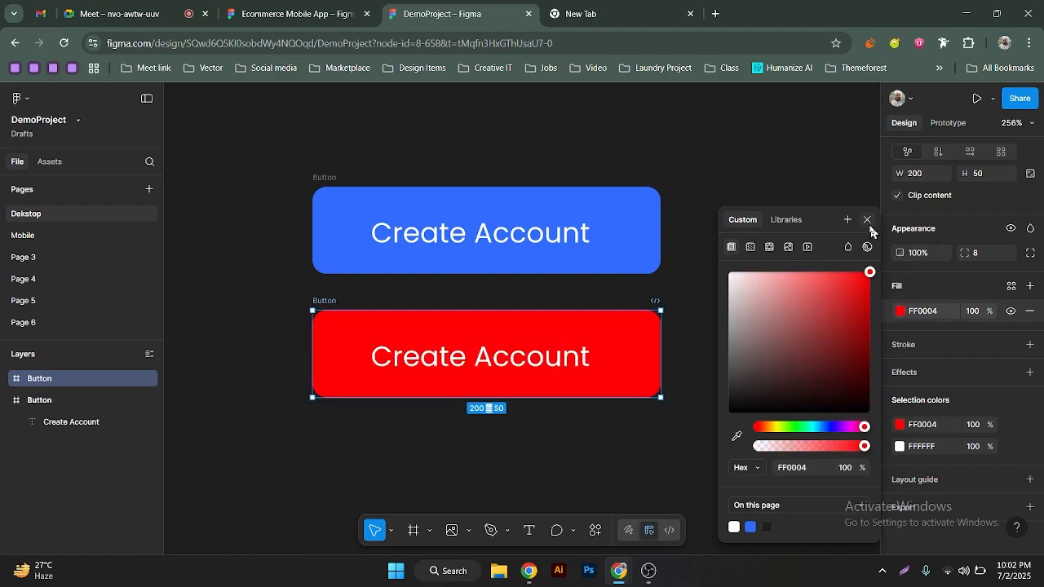
click(868, 220)
Save the red button's fill as a new colour style named Accent/Red
click(1011, 287)
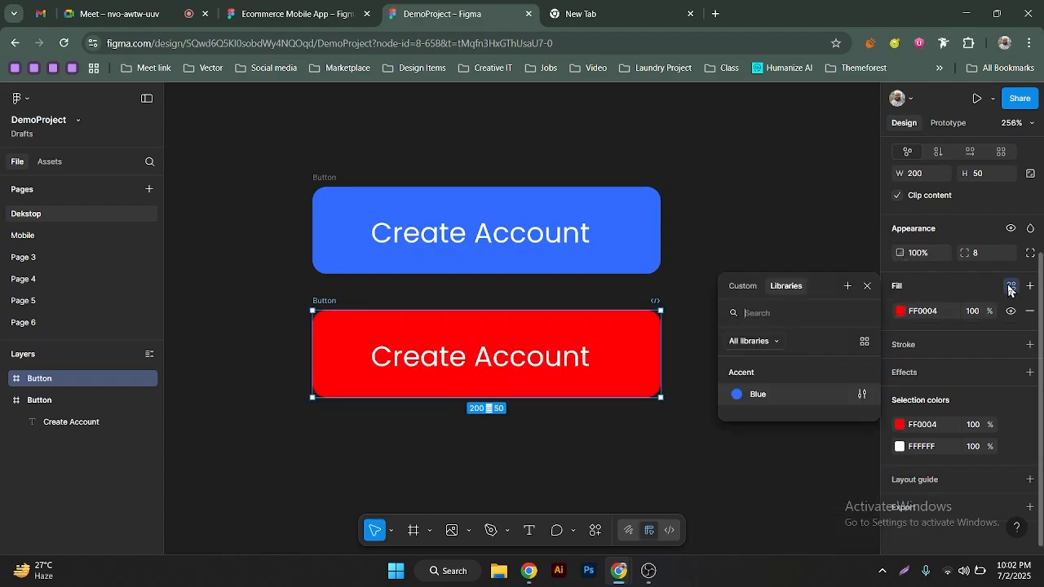
click(846, 287)
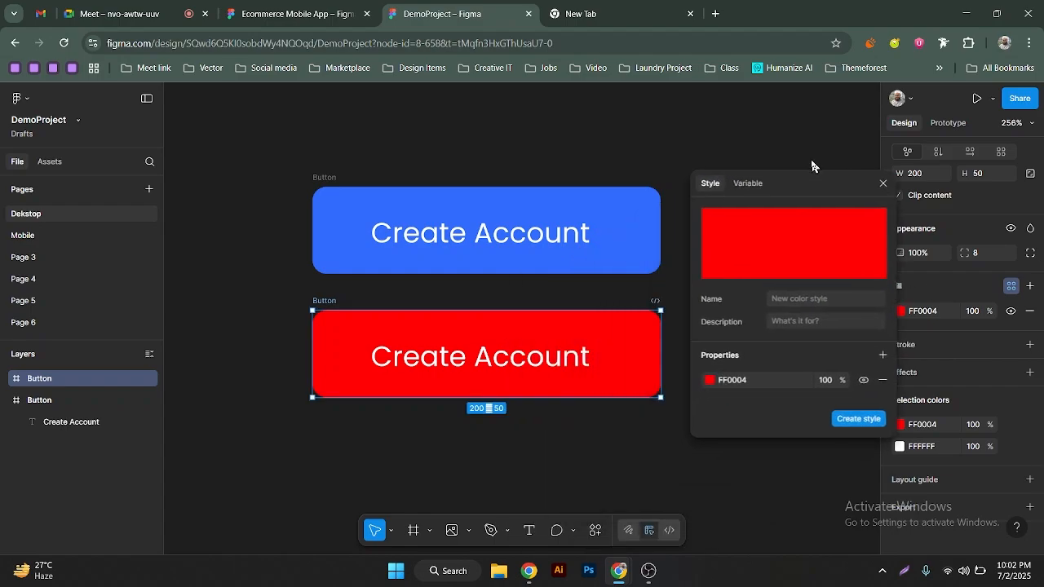
click(813, 267)
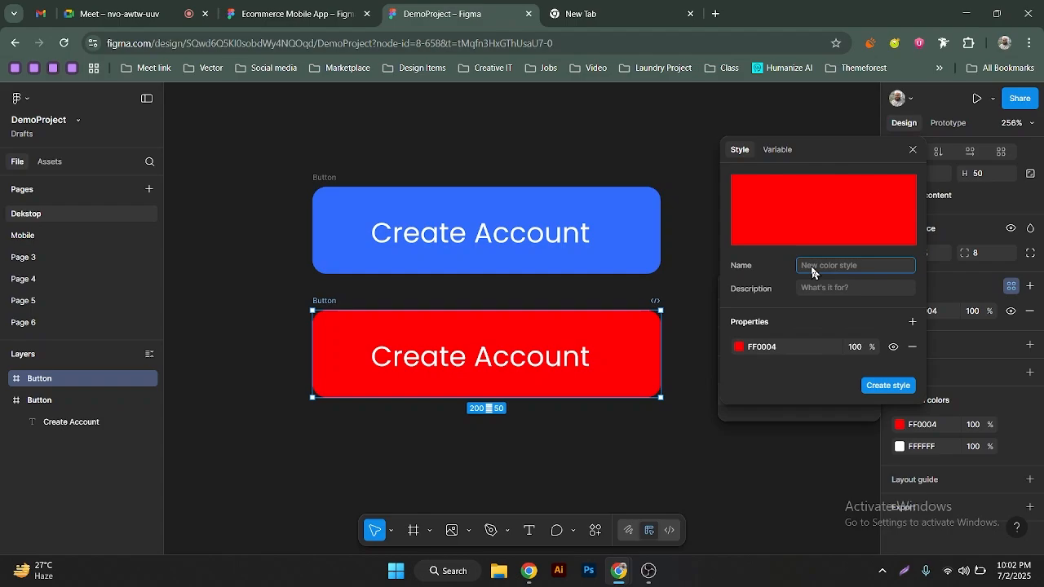
text(Accent/Red)
click(881, 387)
click(809, 253)
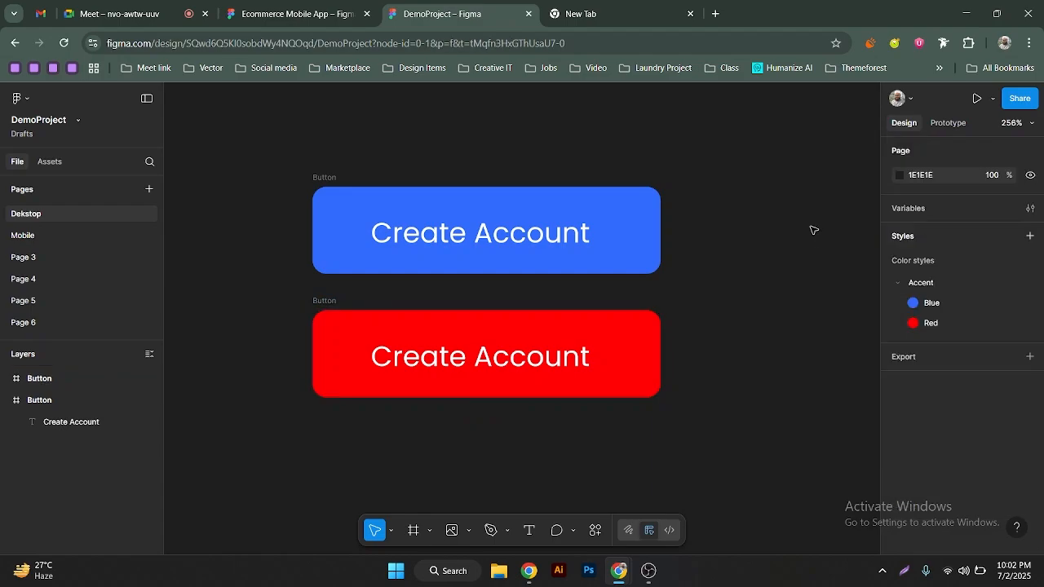
Collapse and re-expand the Accent group to review its colour styles
click(900, 283)
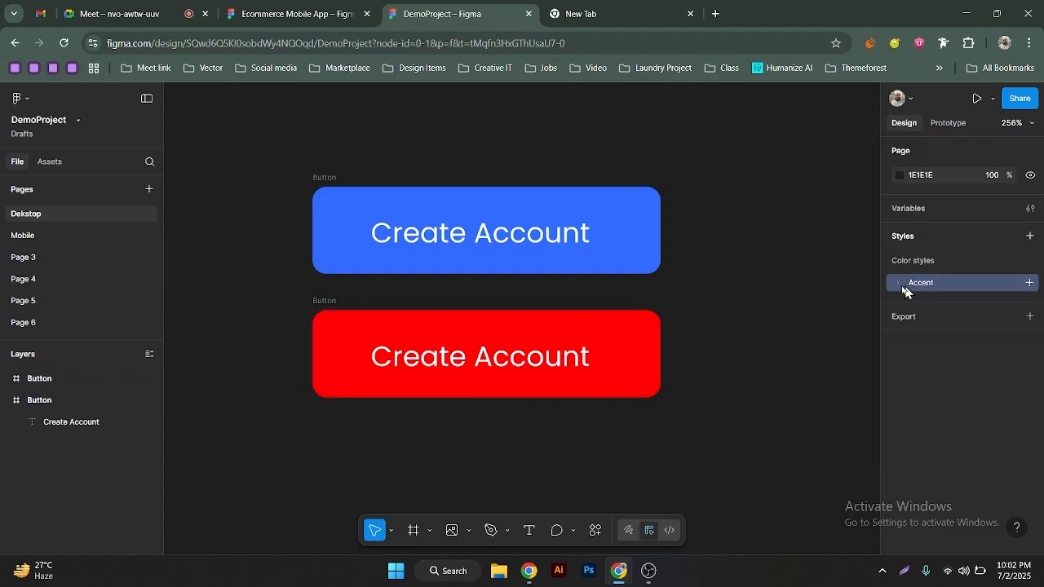
click(900, 283)
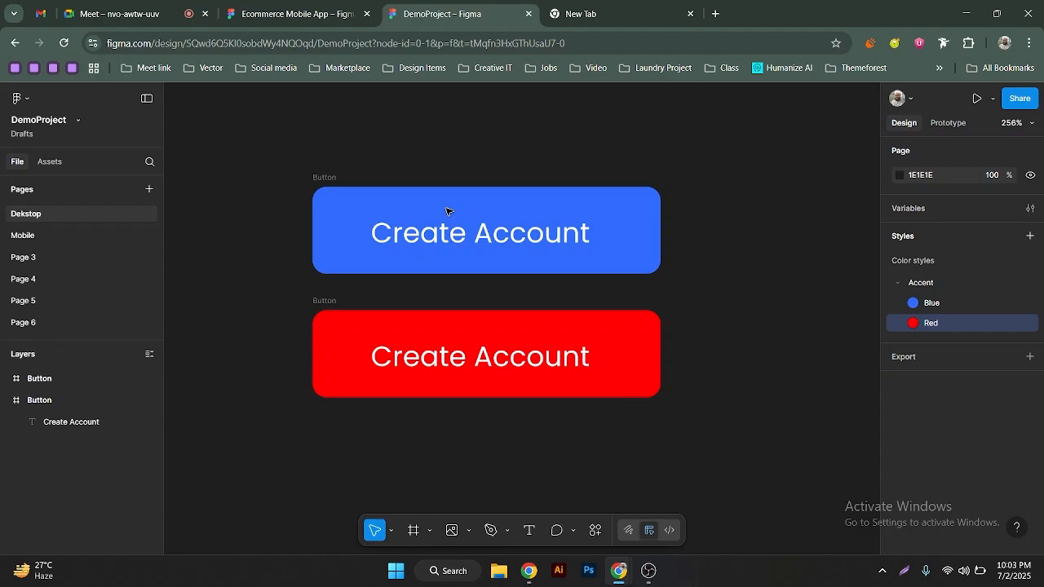
click(899, 284)
click(900, 286)
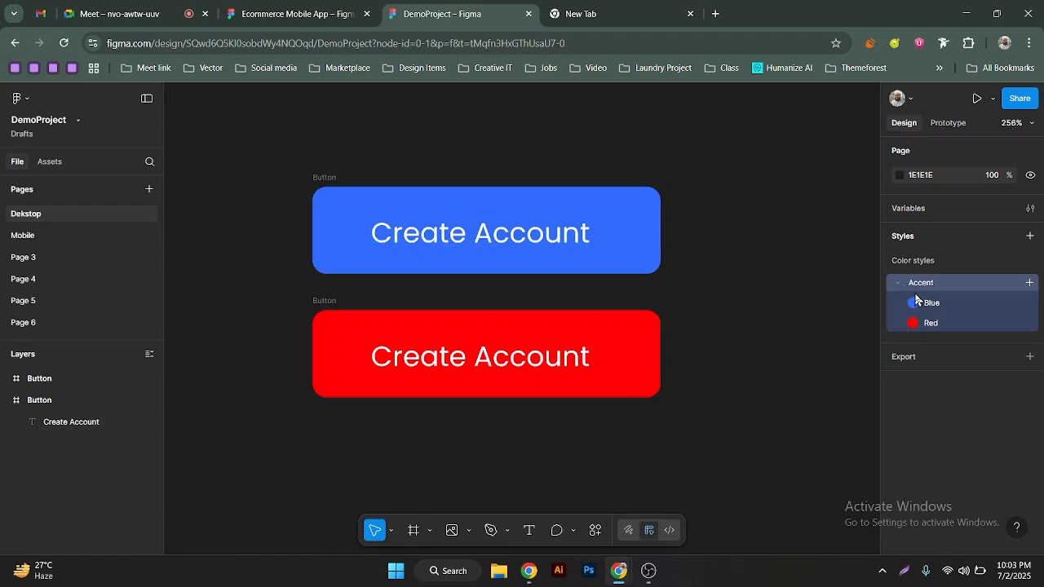
Duplicate the red button directly below at Y 103 and detach the copy's Accent/Red fill style
scroll(623, 319, down, 2)
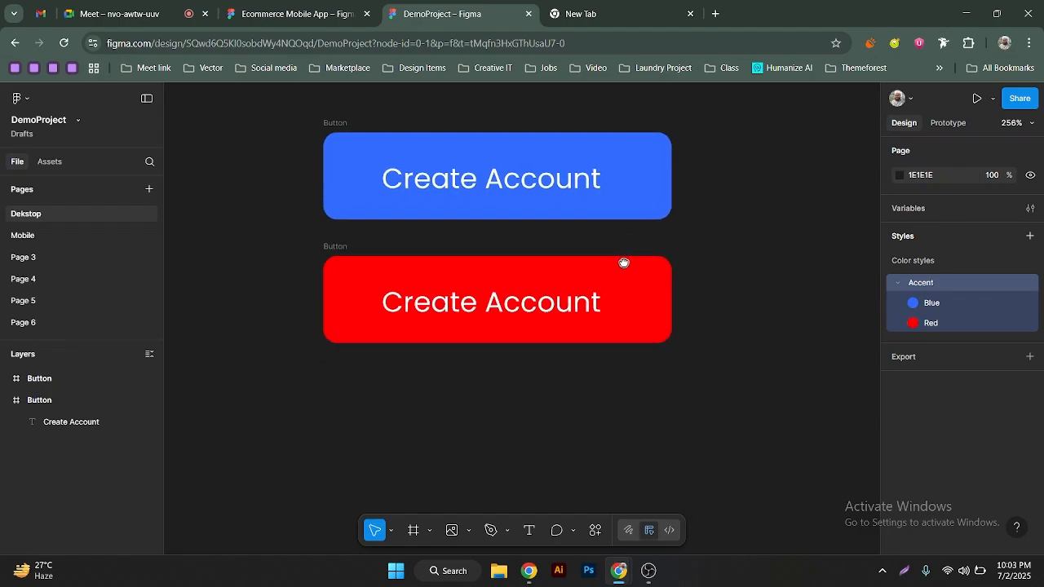
click(351, 268)
key(ctrl+d)
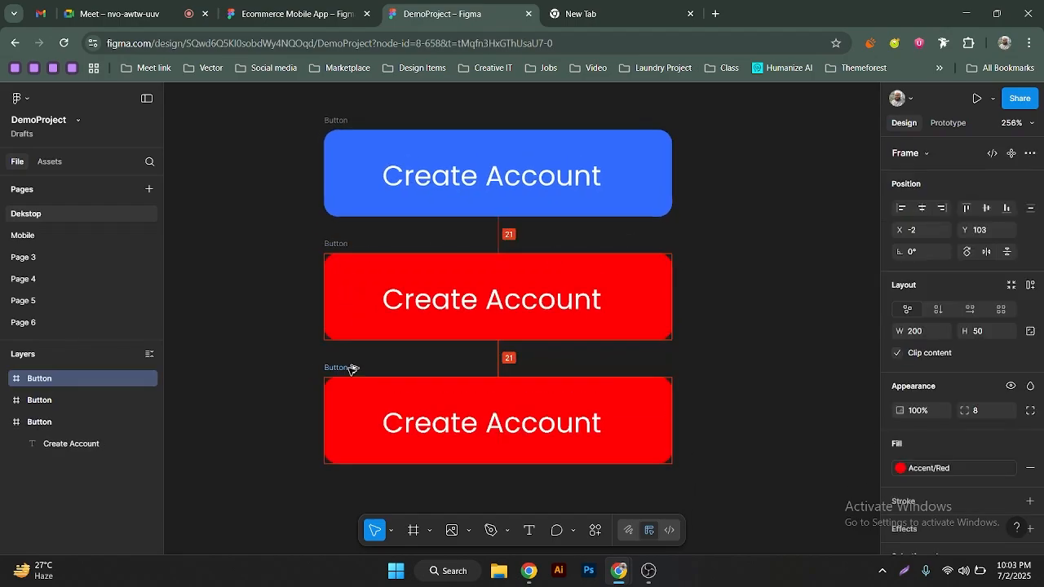
click(1014, 468)
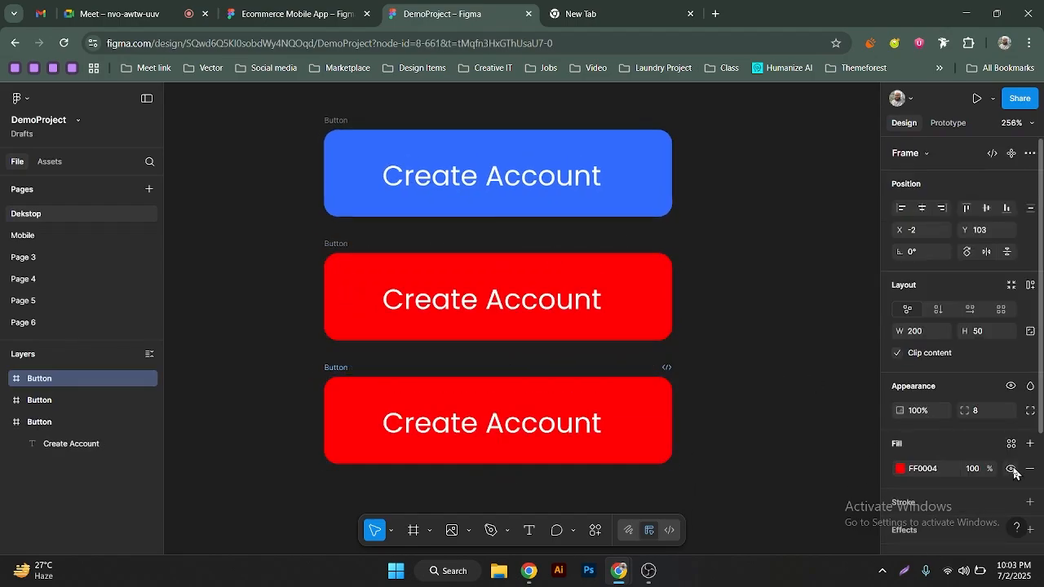
Change the fill of the lowest Create Account button to green 237B3D
scroll(954, 392, down, 3)
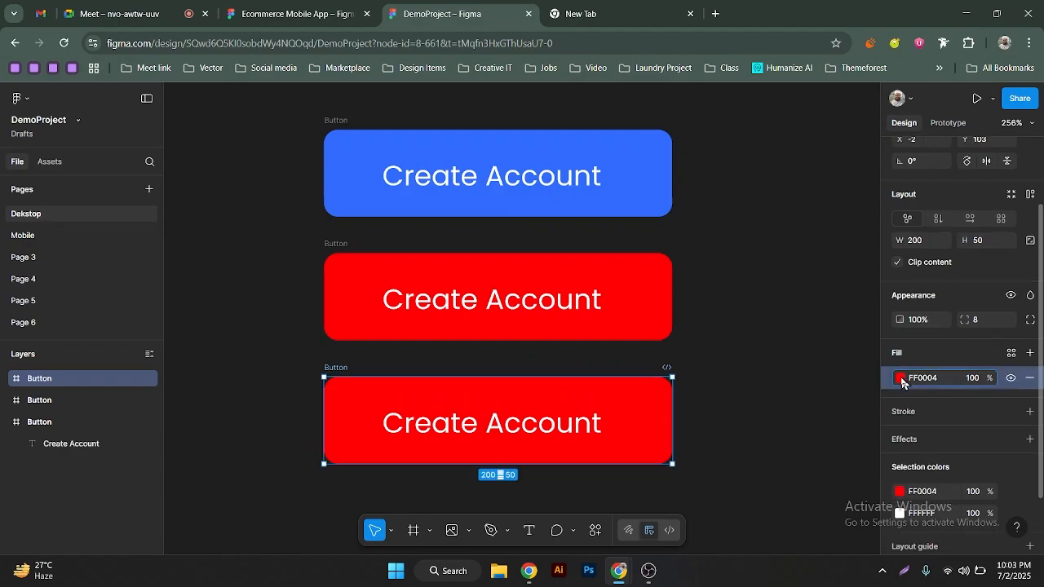
click(901, 378)
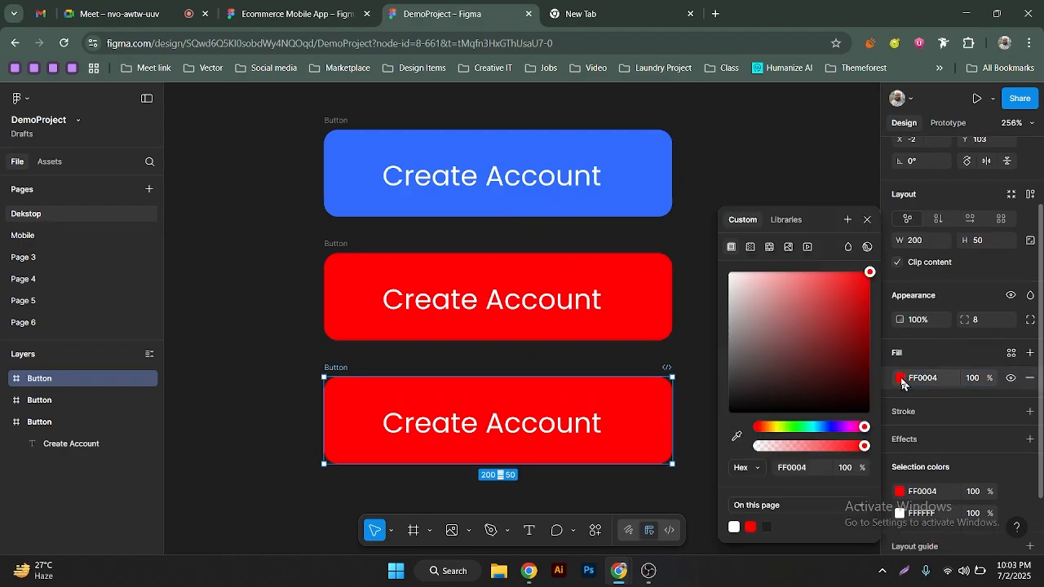
click(800, 428)
drag(855, 376, 831, 345)
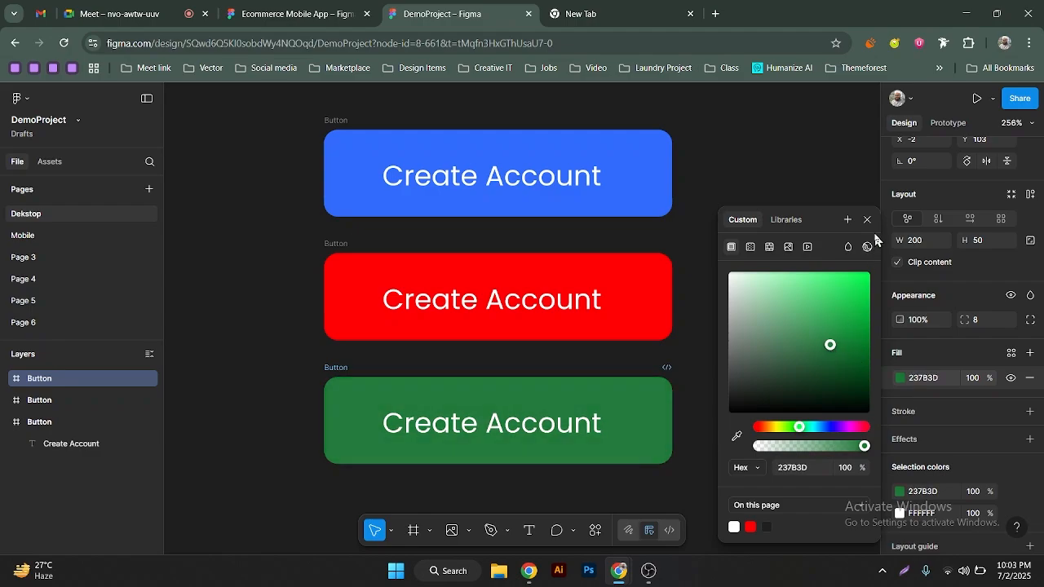
click(867, 220)
Save the green button's fill as a new colour style named Green
click(1011, 352)
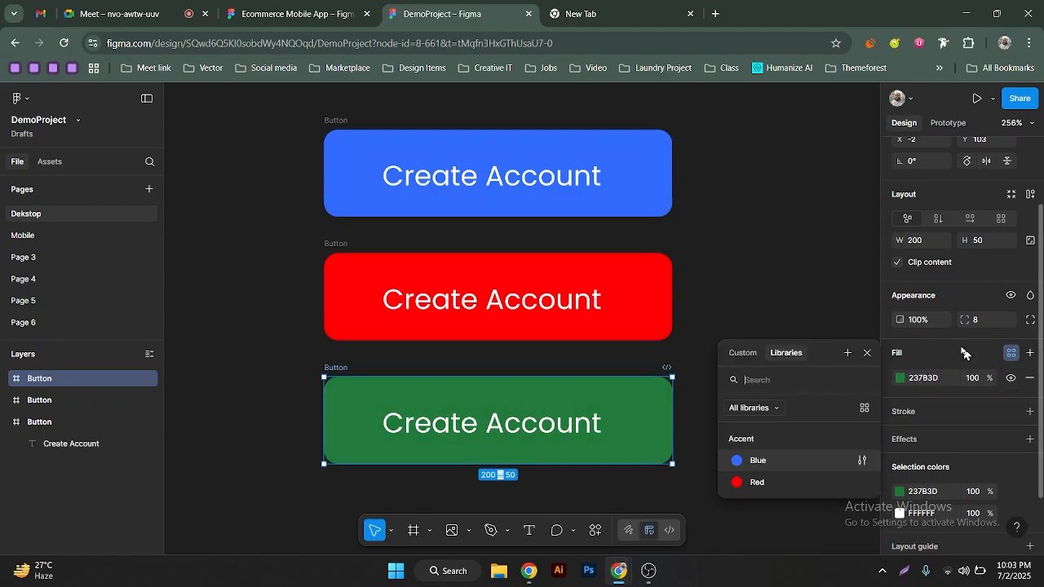
click(848, 353)
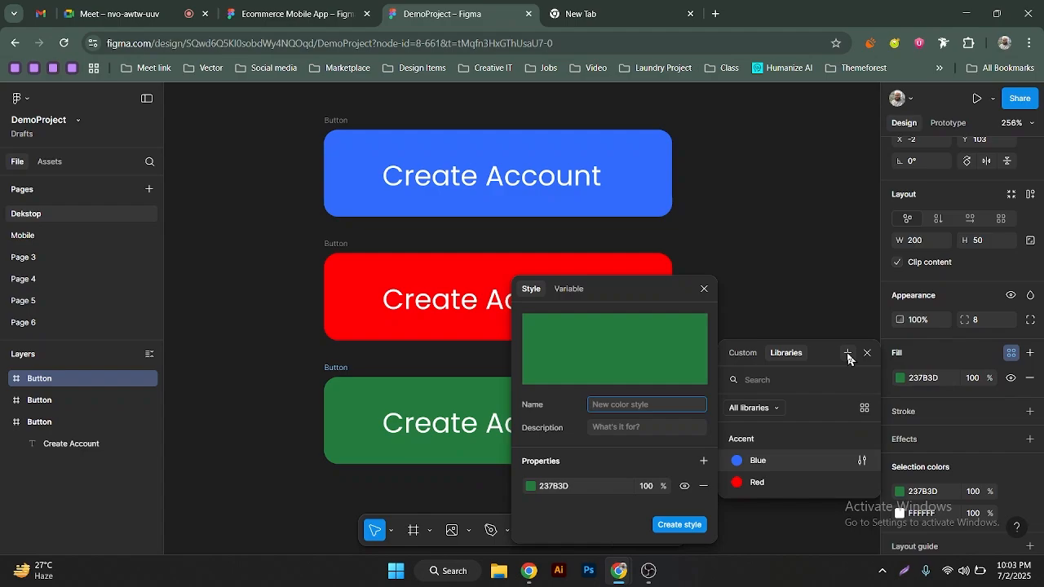
text(Green)
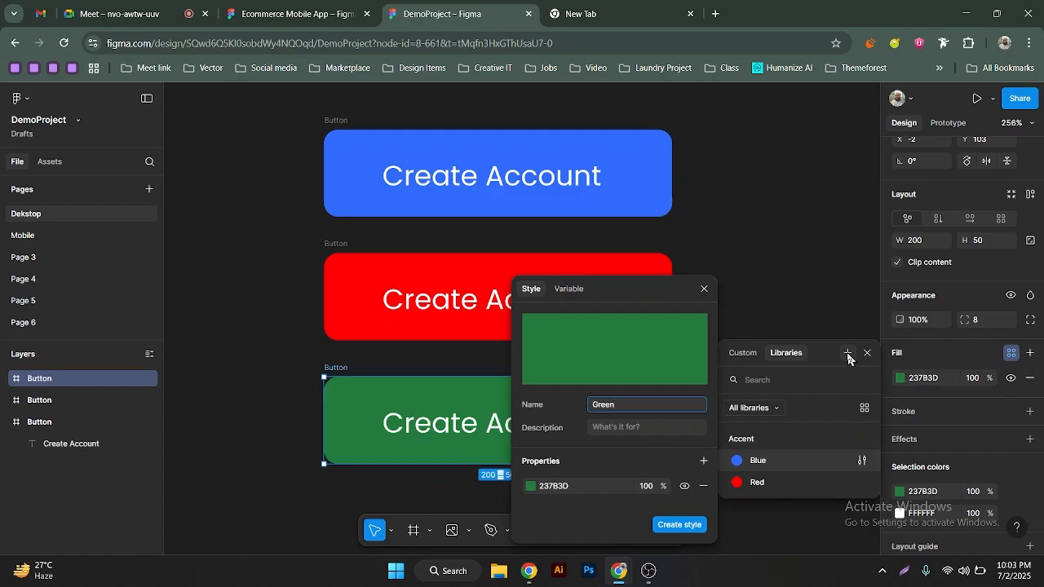
click(849, 359)
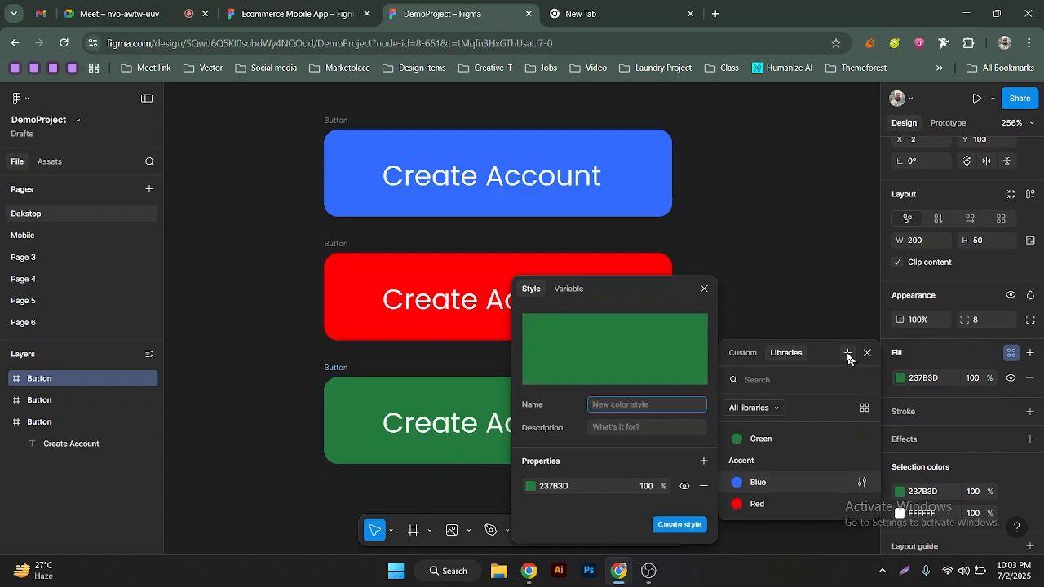
click(704, 290)
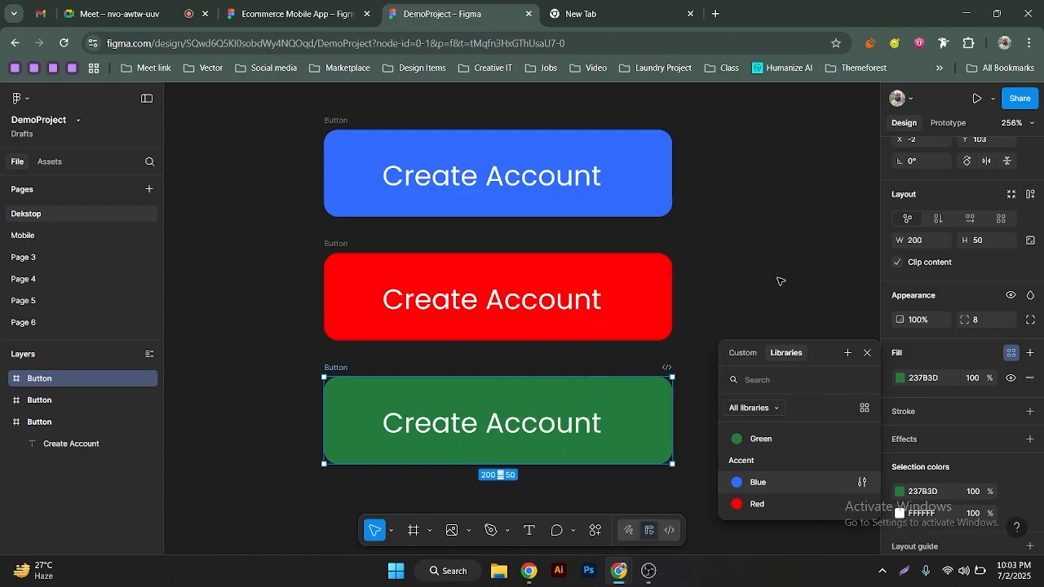
click(767, 286)
Expand the Accent group and move the Green colour style into it, above Blue
click(901, 304)
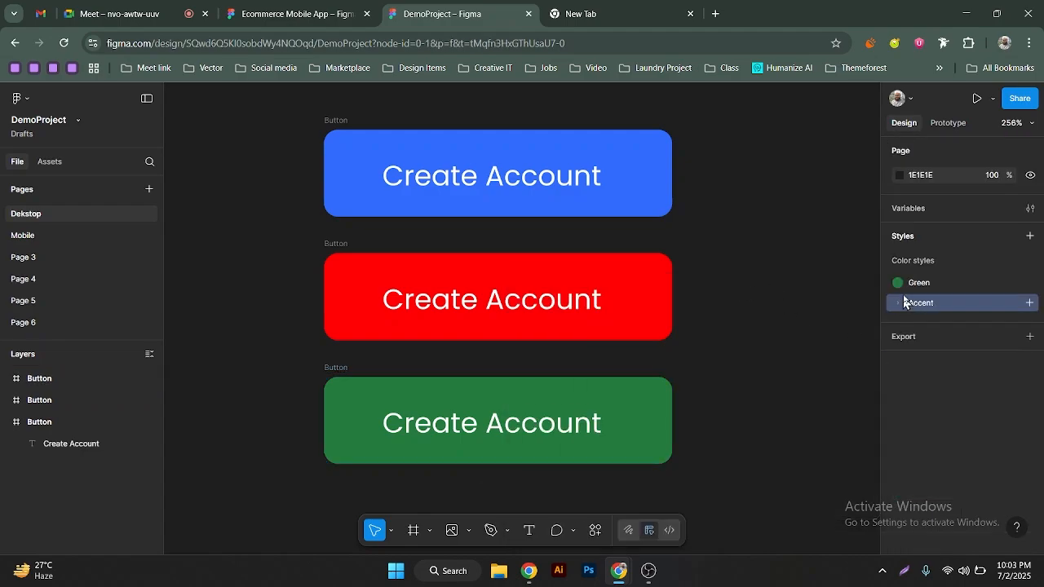
click(902, 308)
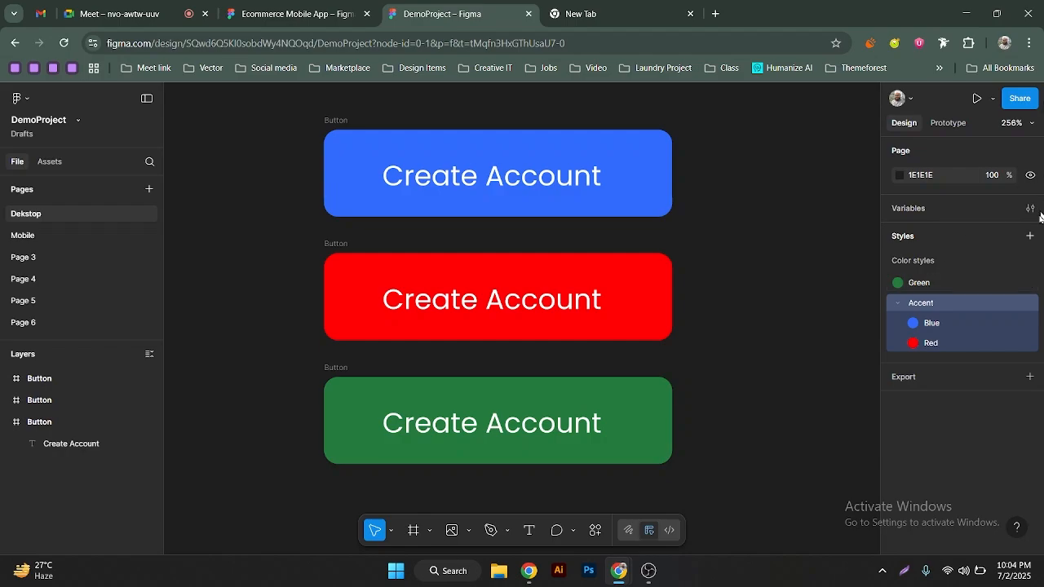
click(999, 284)
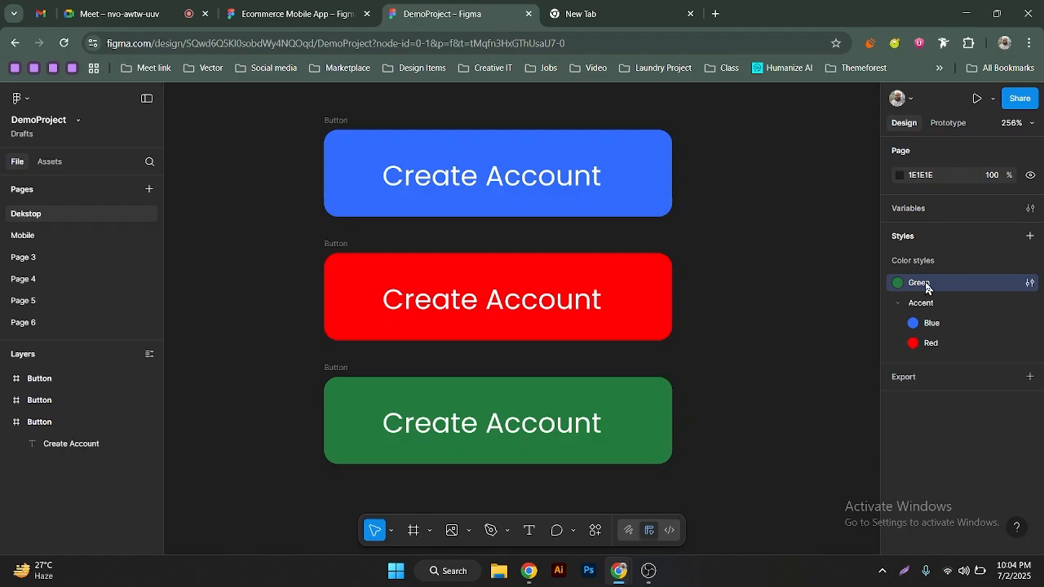
drag(927, 287, 934, 327)
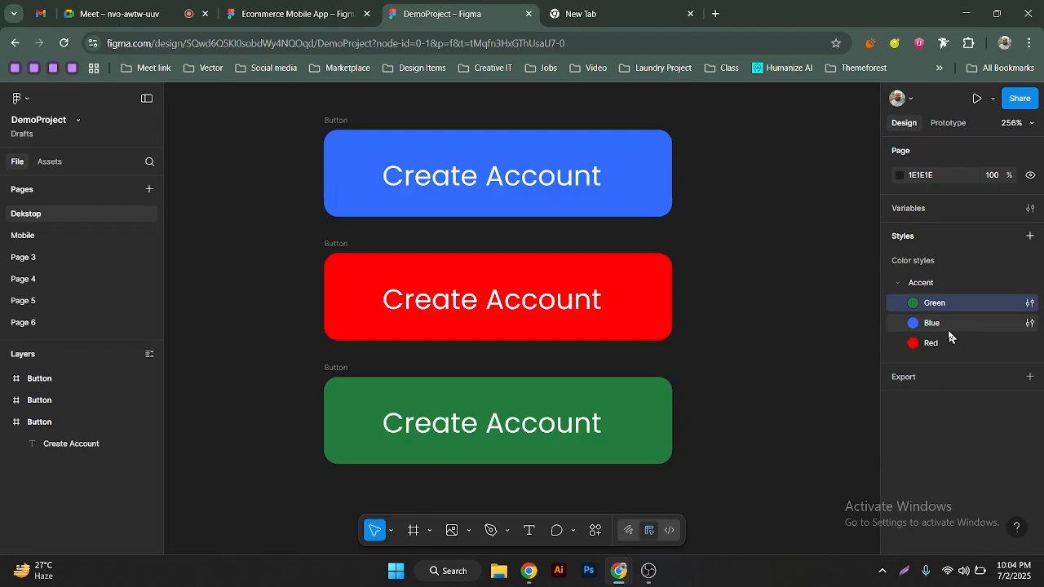
click(899, 283)
click(899, 284)
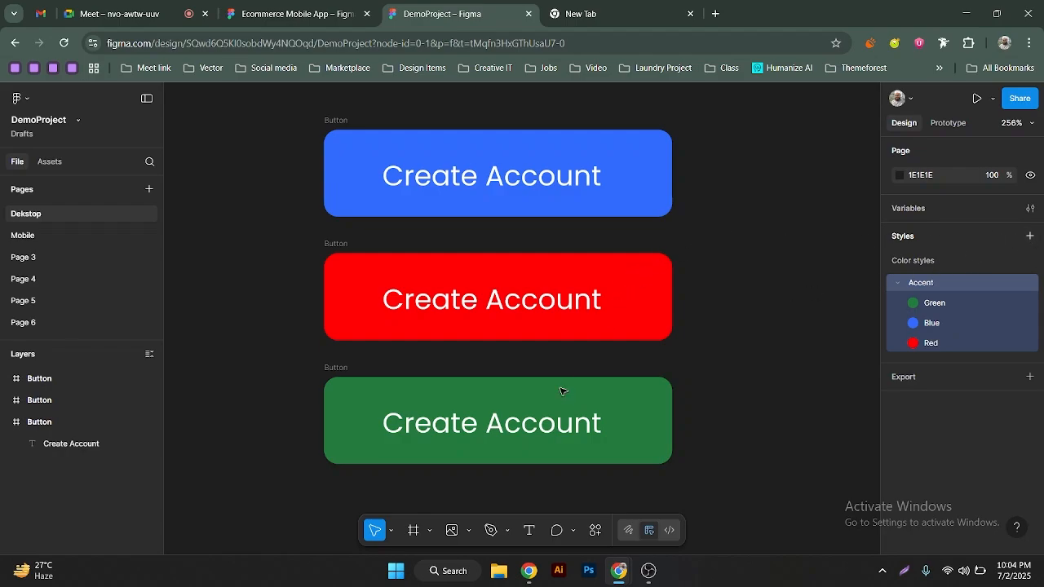
Inspect the green button's label fill, and collapse the Accent colour style group
click(555, 426)
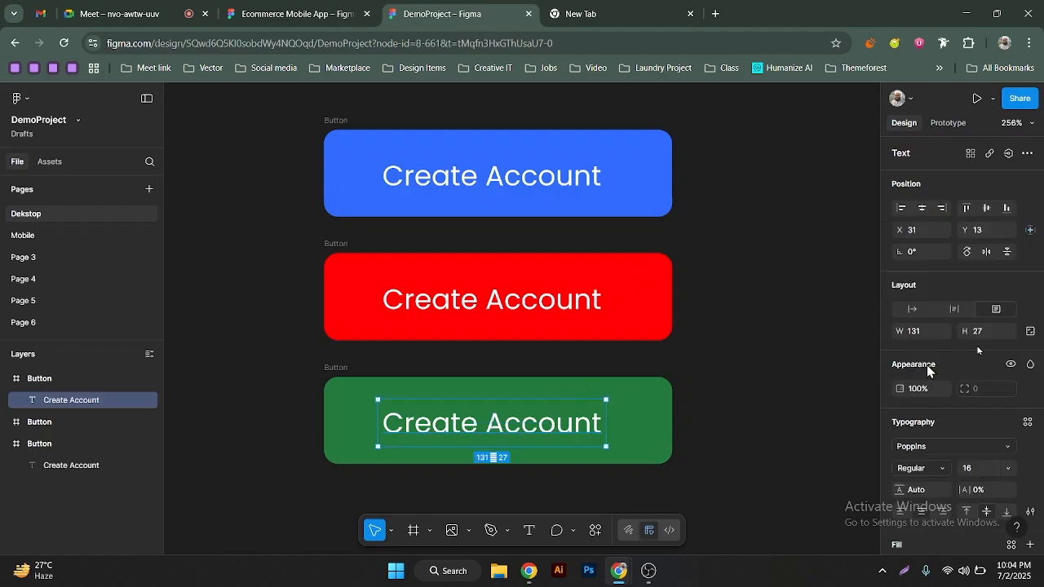
scroll(928, 372, down, 3)
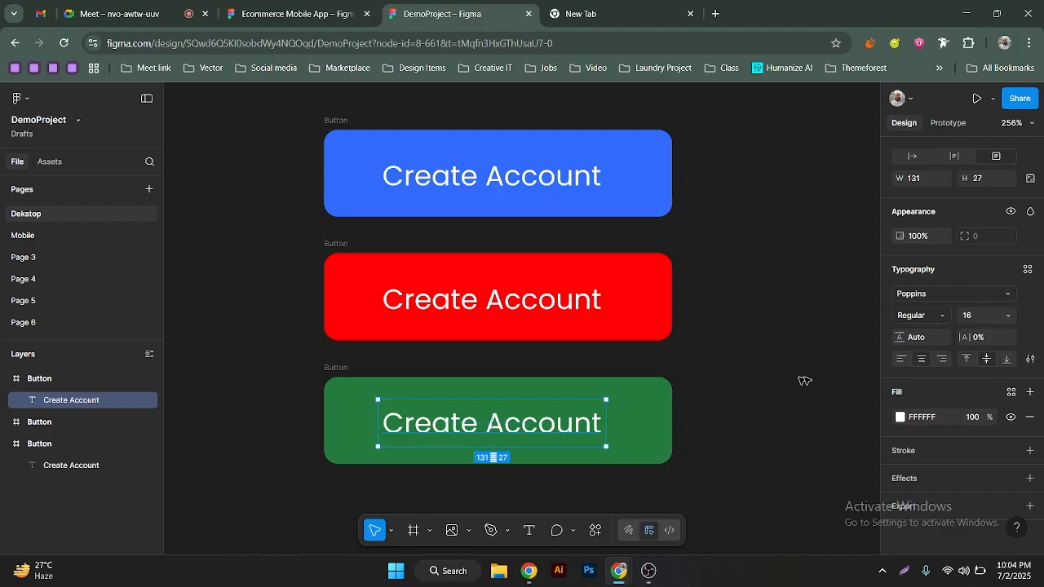
click(854, 382)
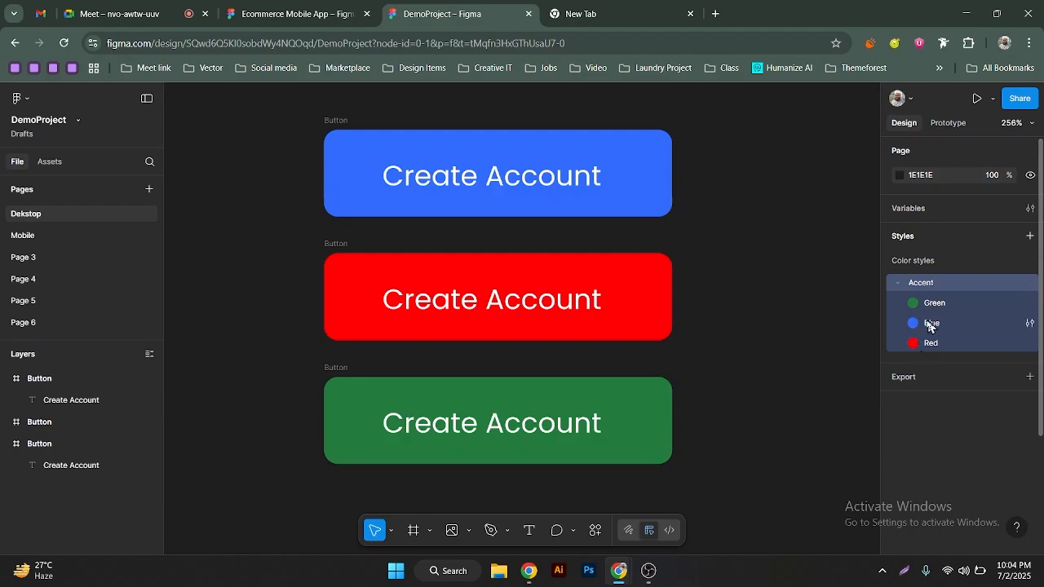
click(898, 286)
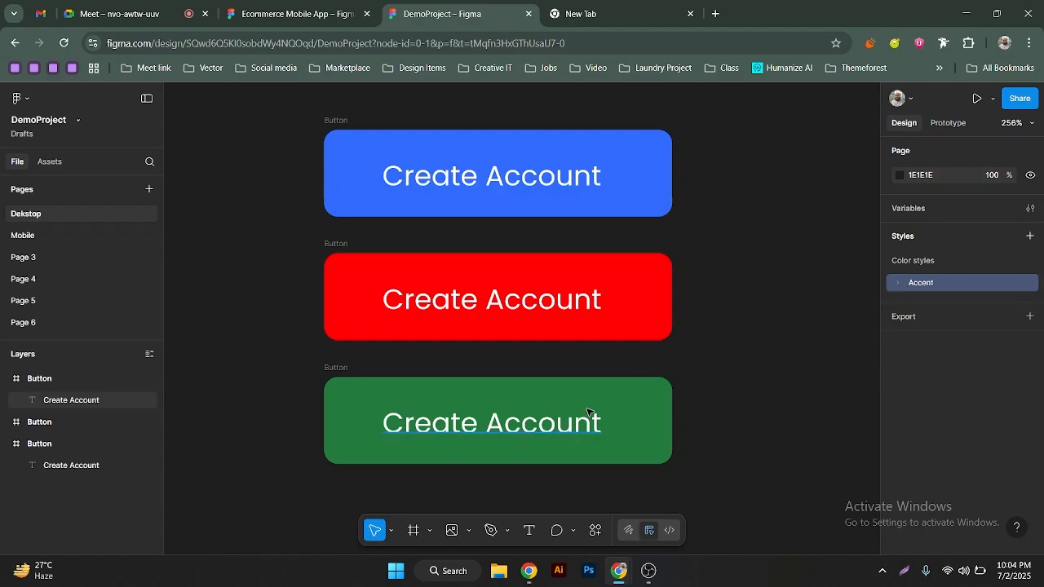
scroll(779, 327, down, 1)
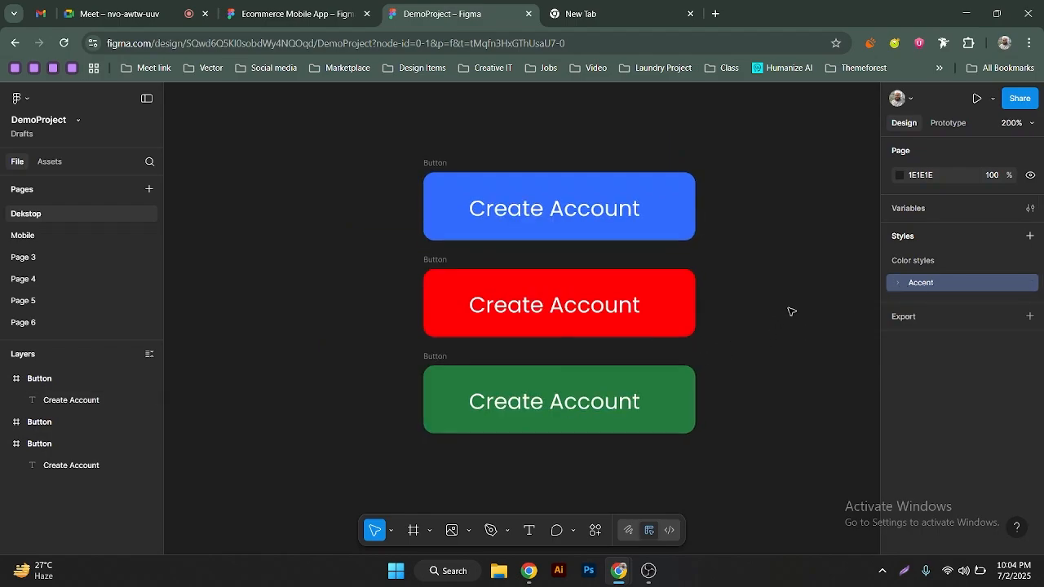
drag(778, 305, 669, 301)
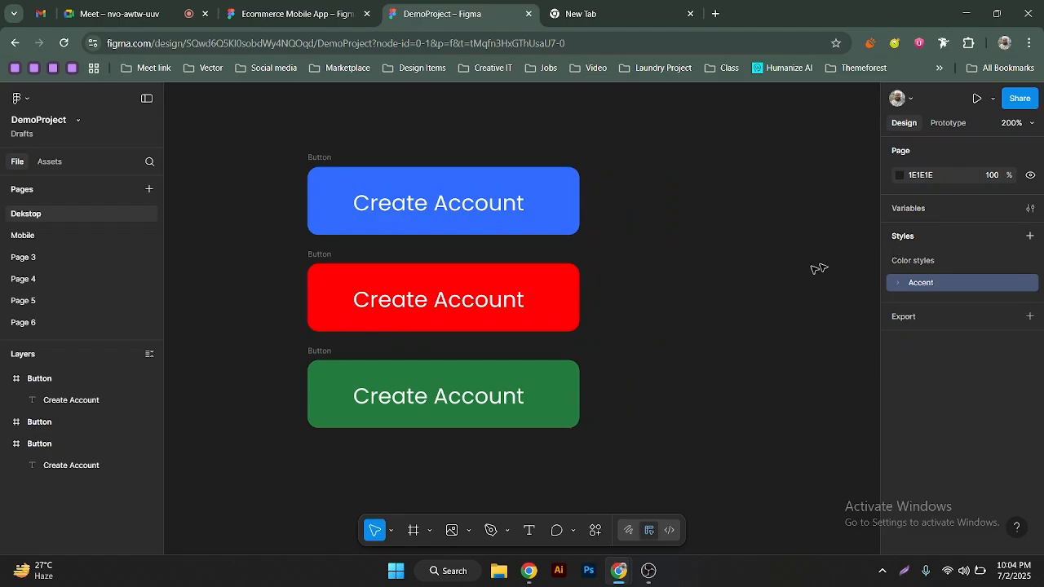
drag(612, 380, 629, 345)
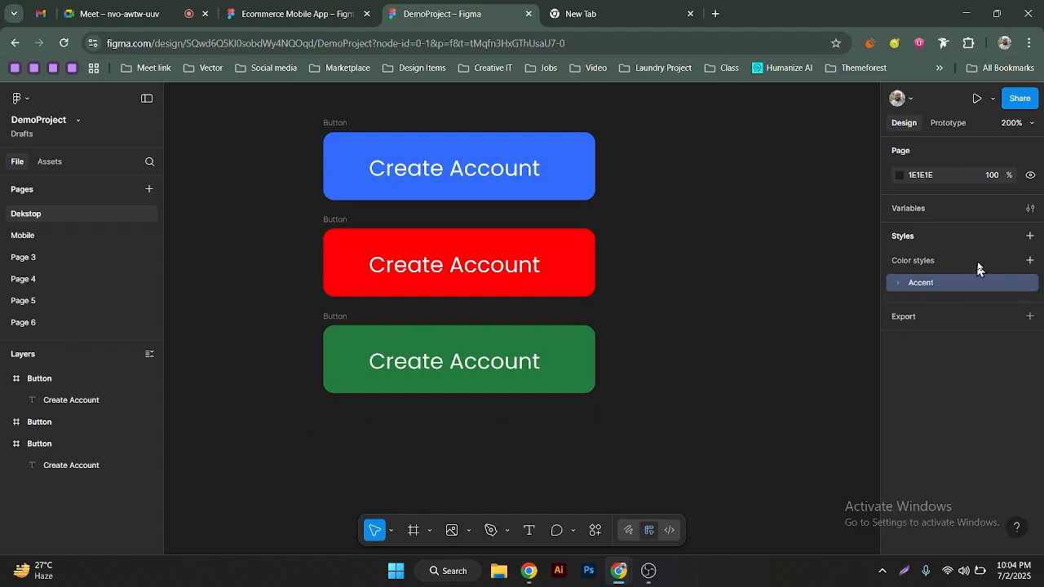
Save the white fill of the green button's label as a new colour style named Natural/White
click(461, 362)
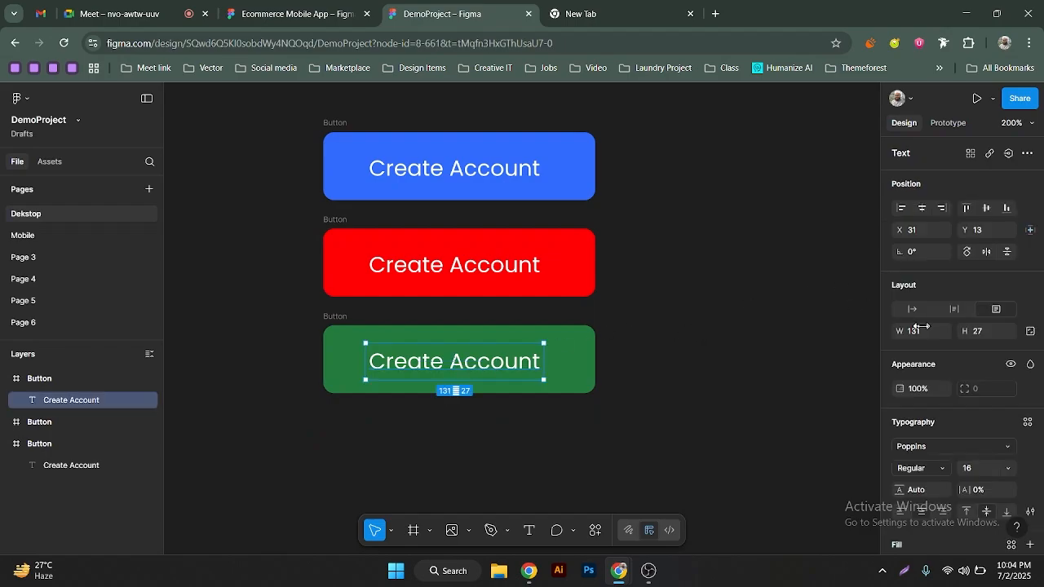
scroll(921, 327, down, 3)
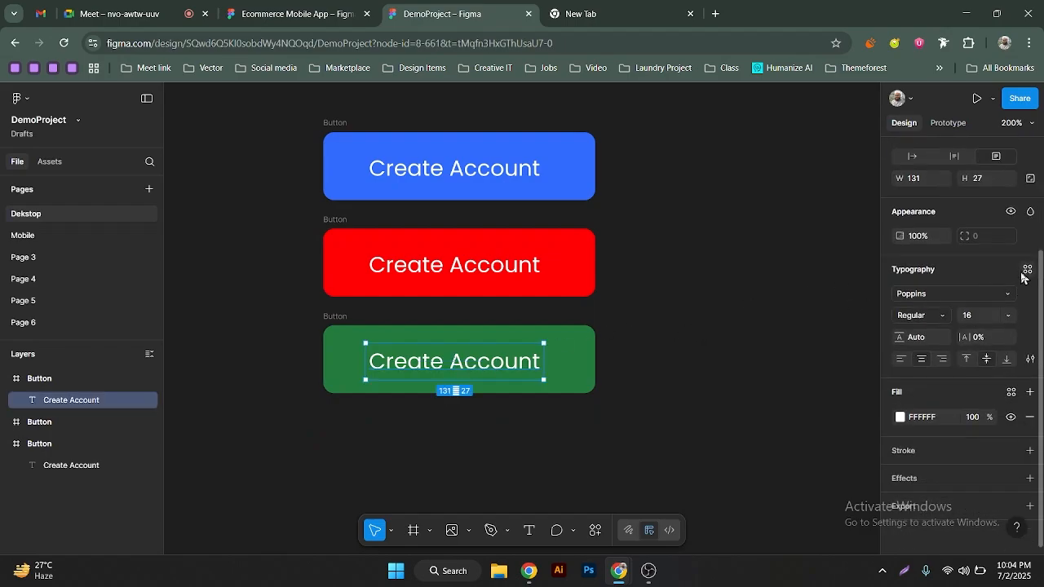
click(1010, 394)
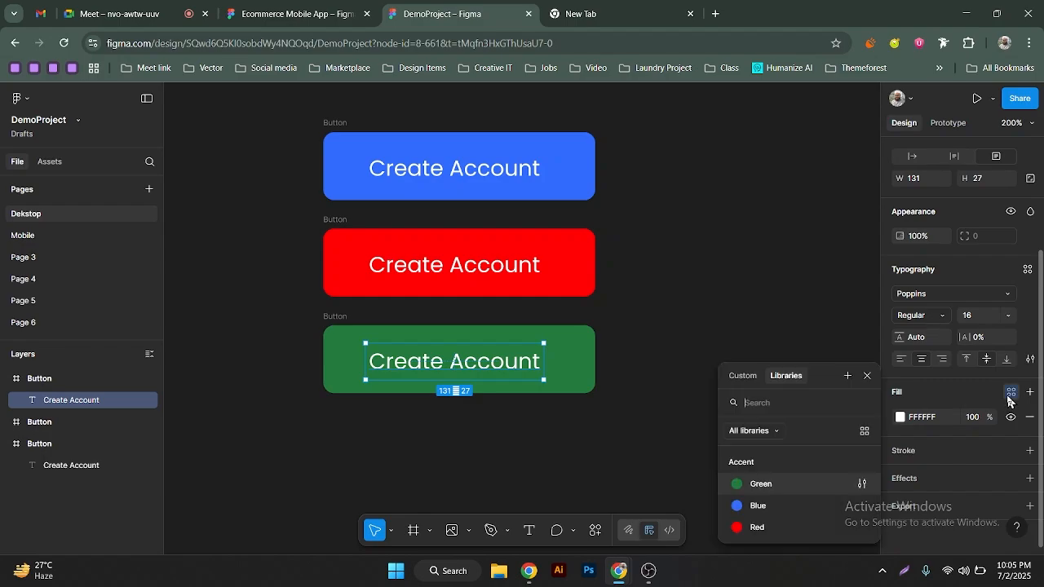
click(848, 376)
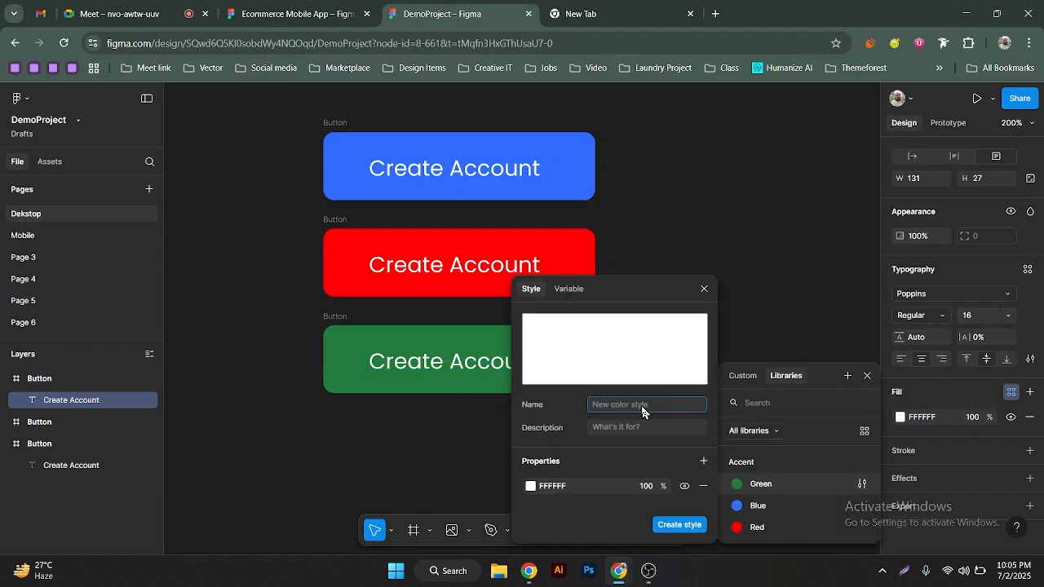
text(N)
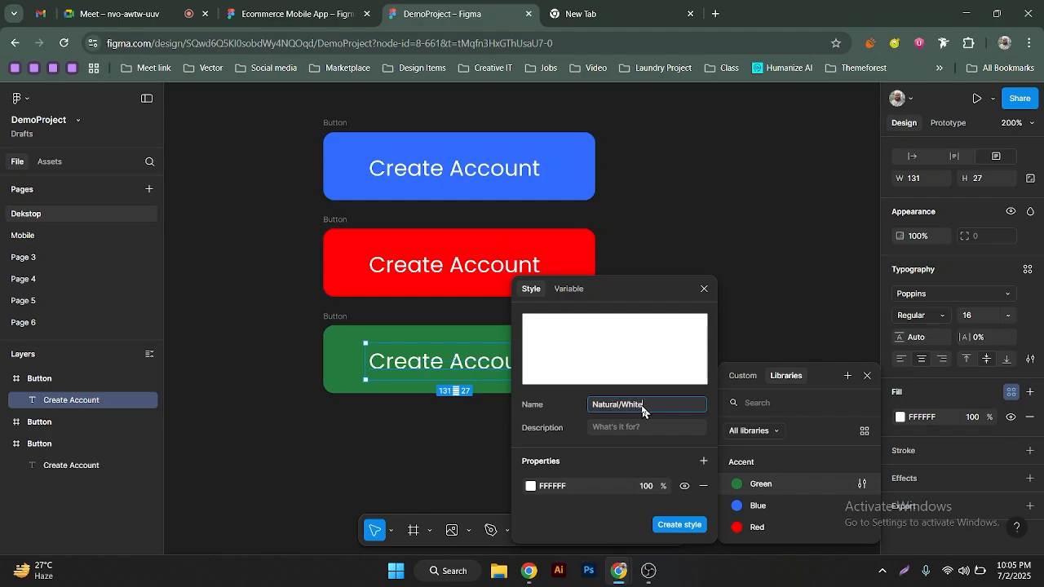
text(atural/White)
click(679, 524)
click(711, 303)
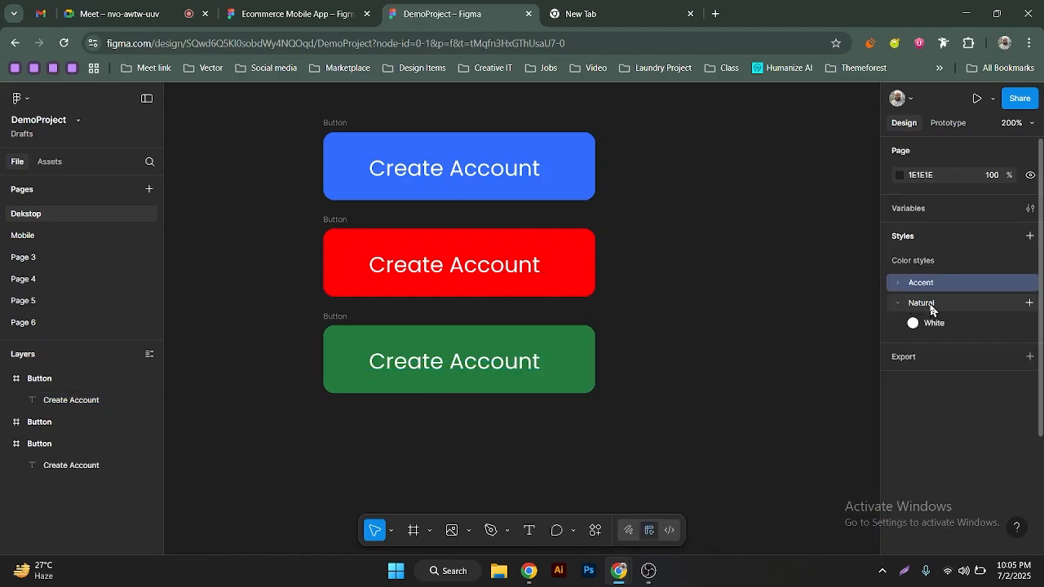
Detach the Natural/White style from the green button's label and change its fill to dark grey 373434
click(510, 368)
scroll(916, 445, down, 1)
scroll(916, 445, down, 2)
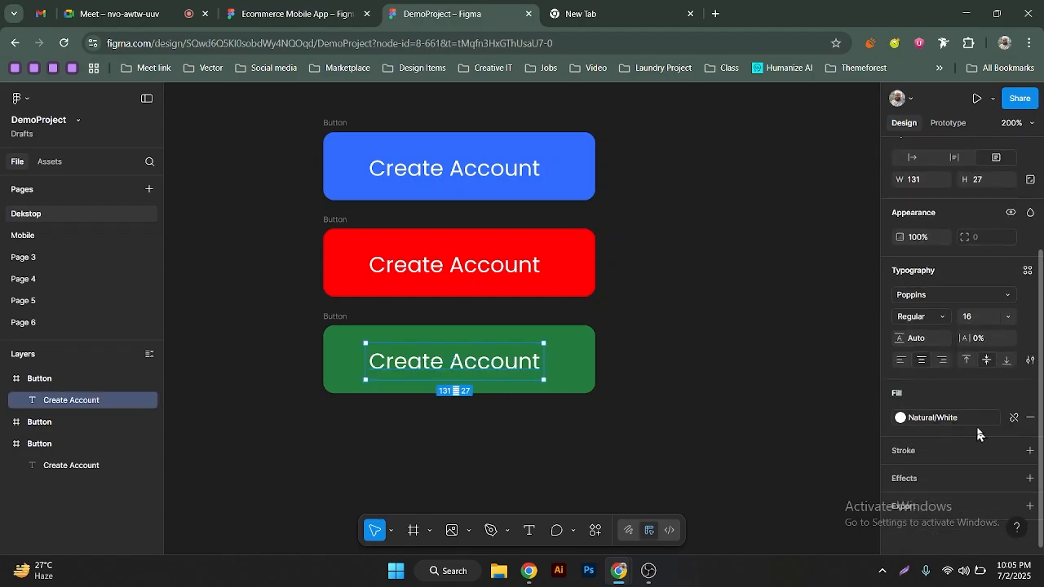
click(1010, 419)
click(901, 419)
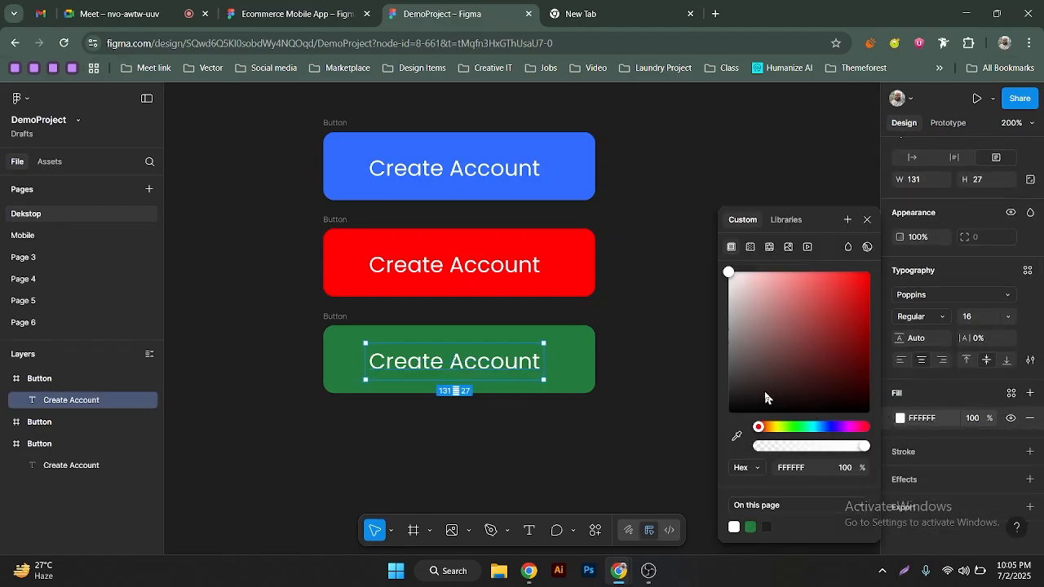
drag(728, 274, 735, 385)
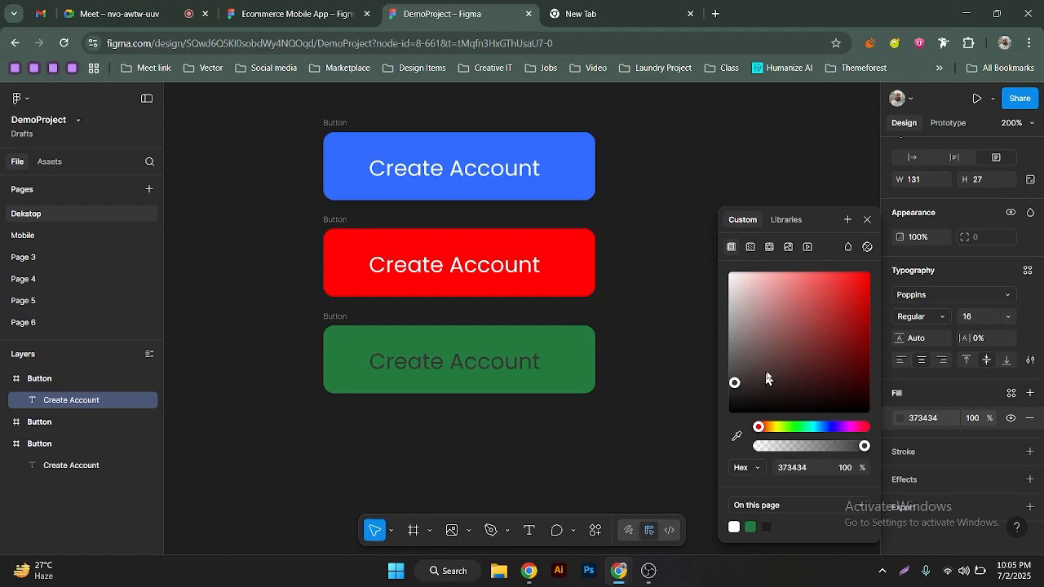
Save the label's dark grey fill as a new colour style named Natural/Black
click(847, 221)
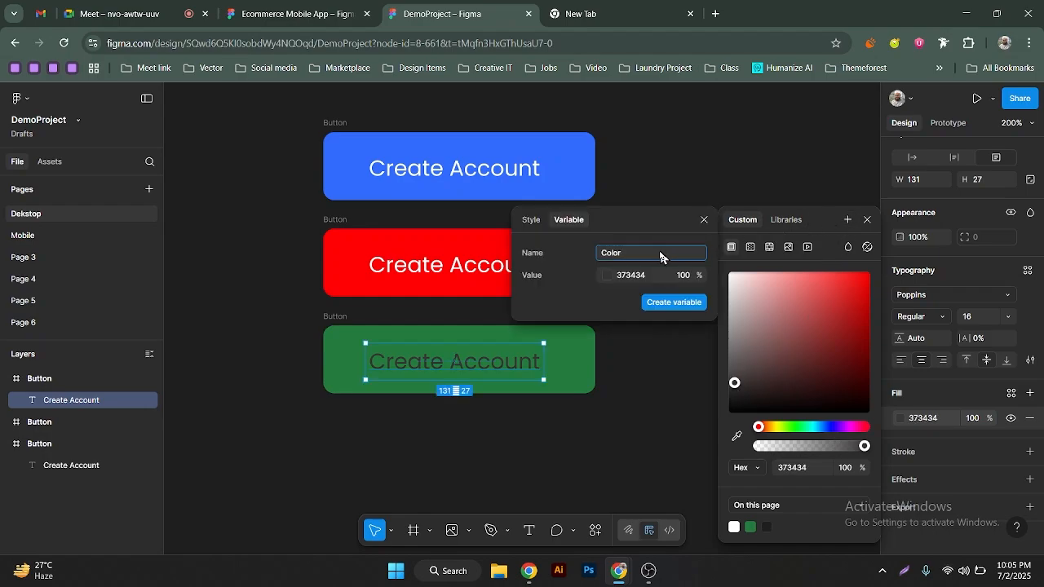
click(529, 222)
drag(601, 217, 746, 143)
click(764, 263)
text(Natural/Black)
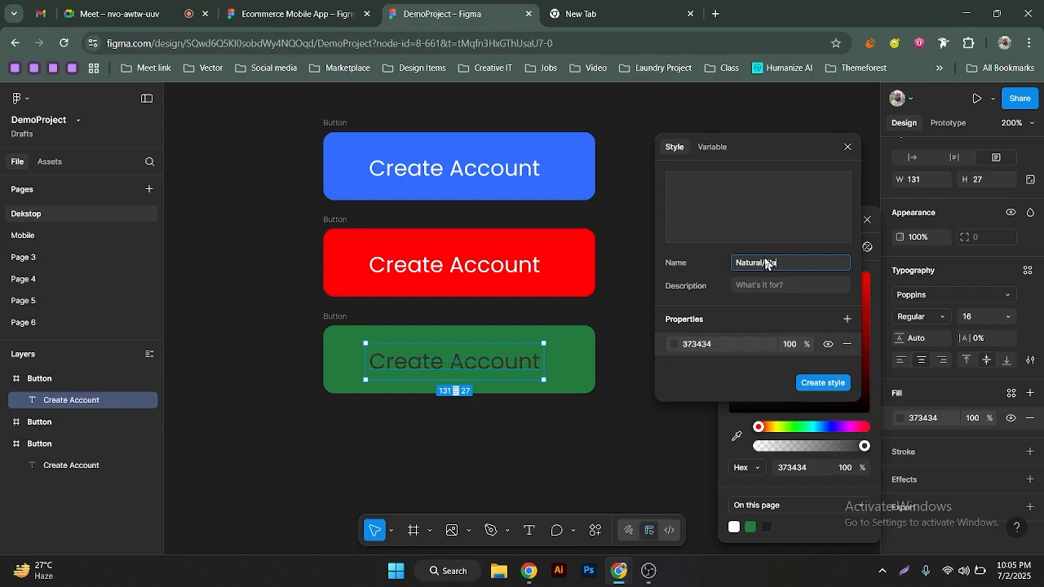
click(820, 384)
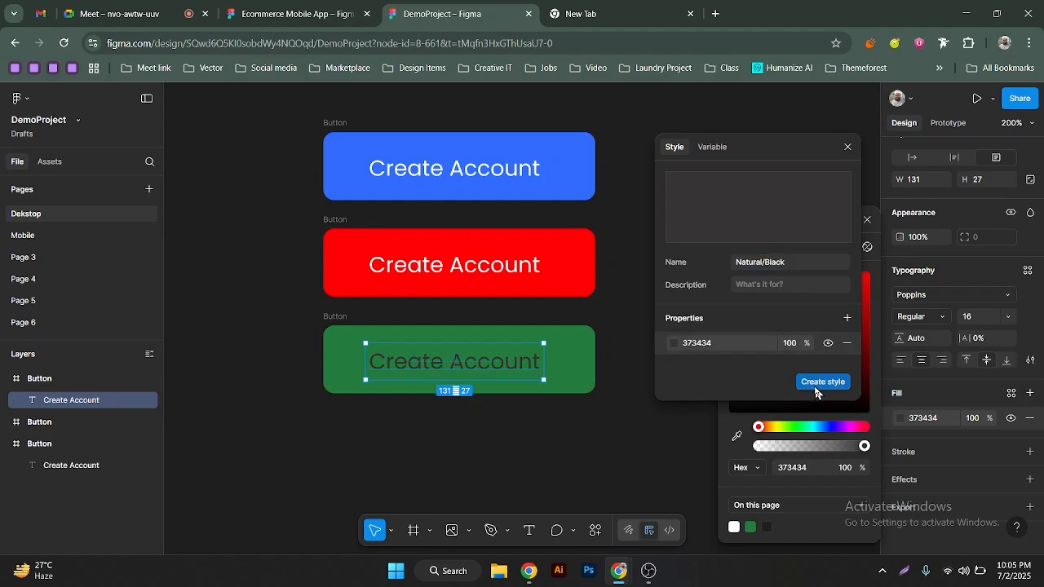
click(764, 266)
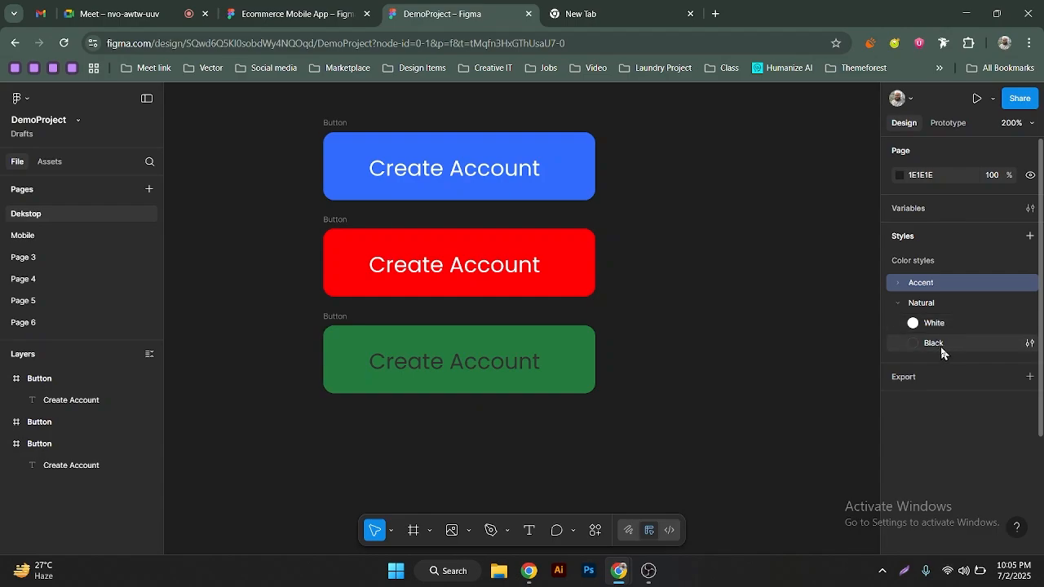
Detach the Natural/Black style from the green button's label and change its fill to light grey E8E8E8
click(482, 359)
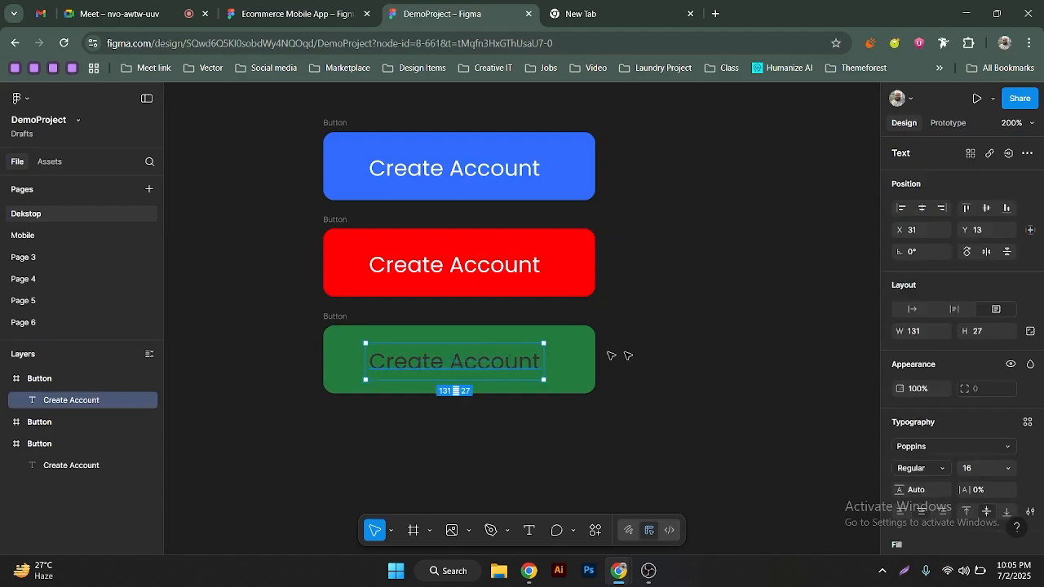
scroll(983, 416, down, 3)
click(1012, 418)
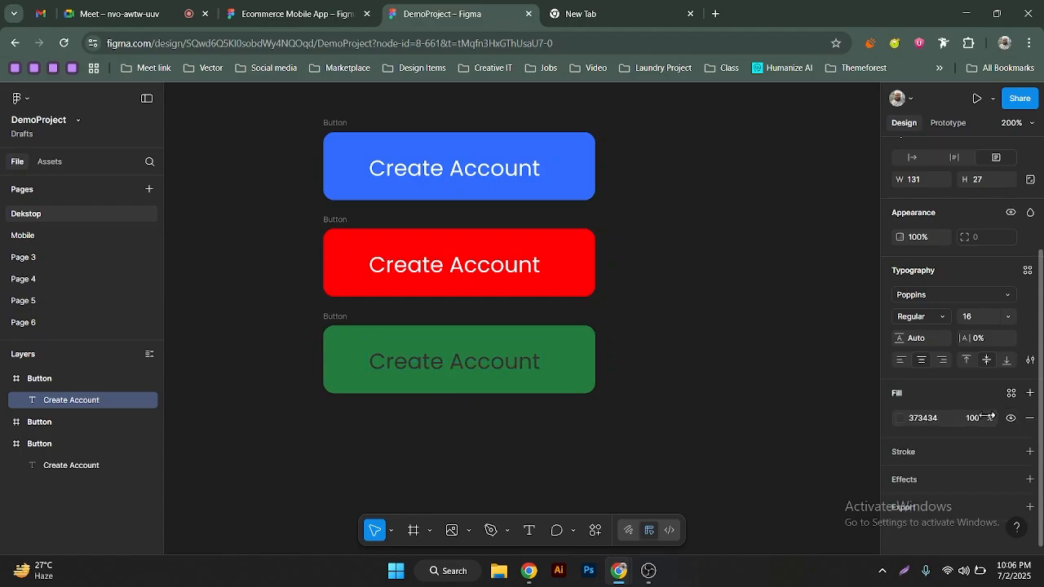
click(901, 418)
drag(770, 327, 728, 285)
click(730, 282)
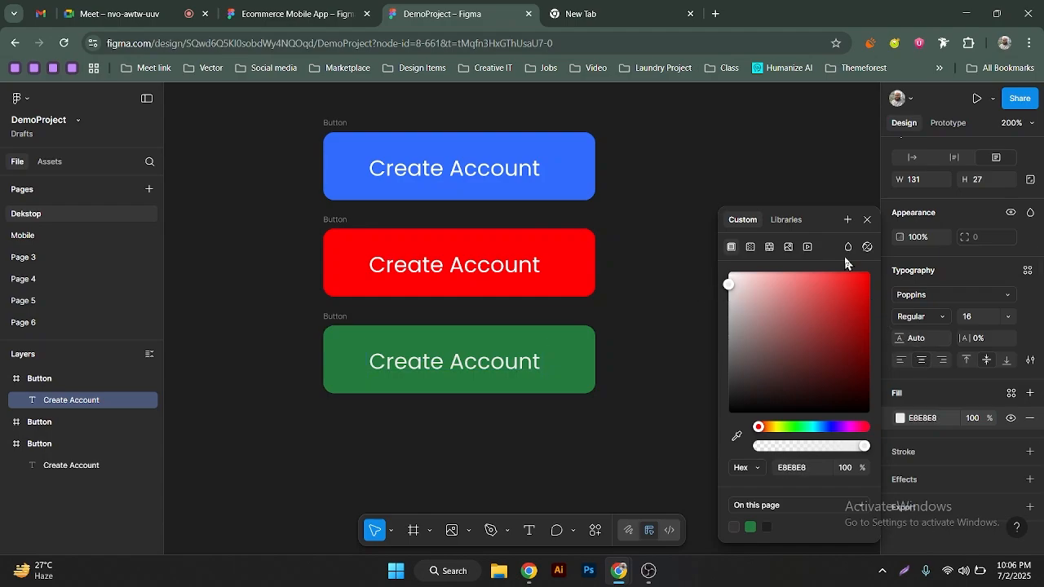
Save the label's light grey fill as a new colour style named Natural/Greey, and collapse the Natural style group
click(846, 220)
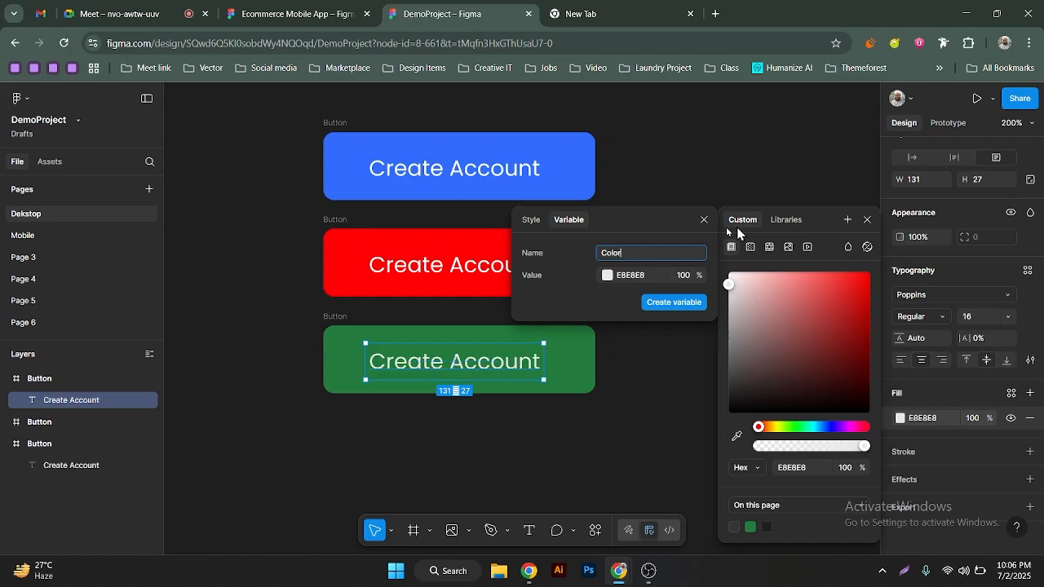
click(531, 219)
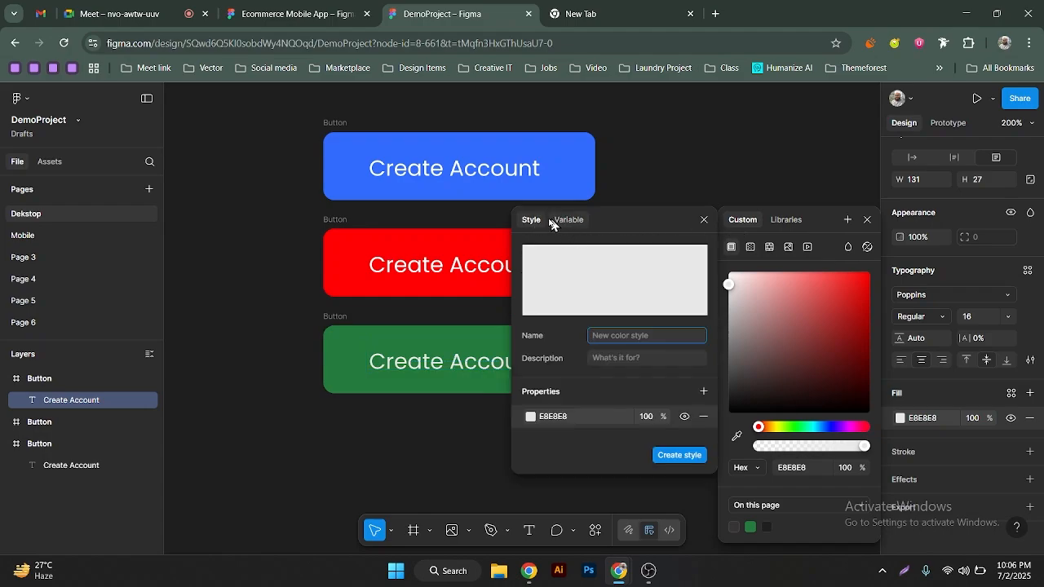
drag(598, 222, 802, 176)
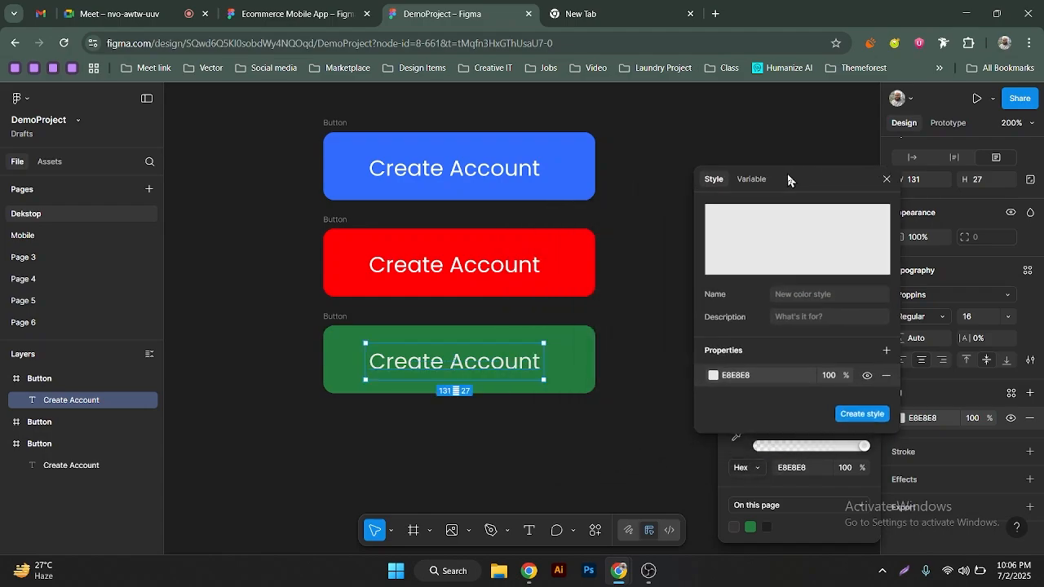
click(751, 184)
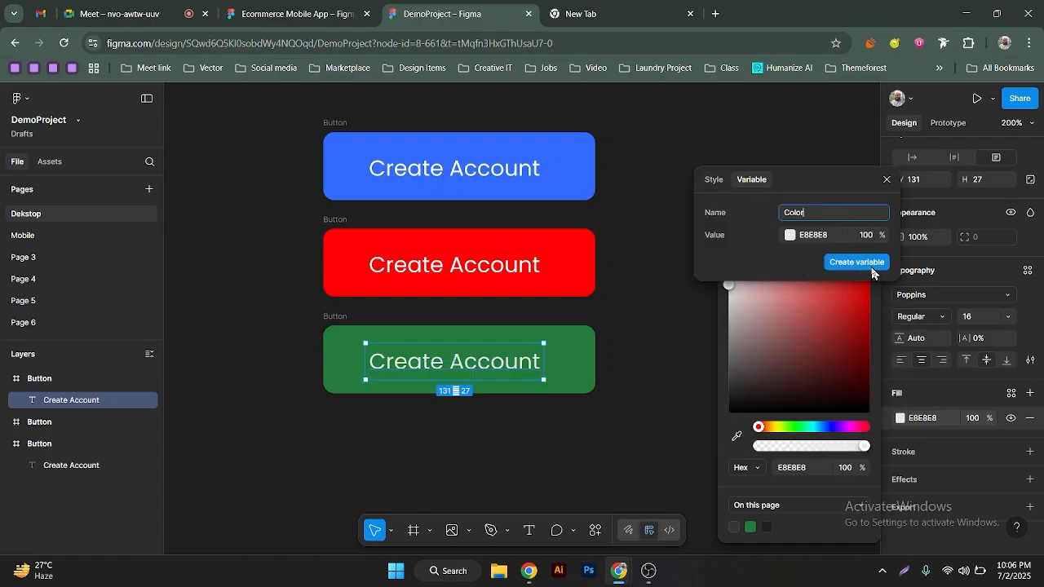
click(717, 181)
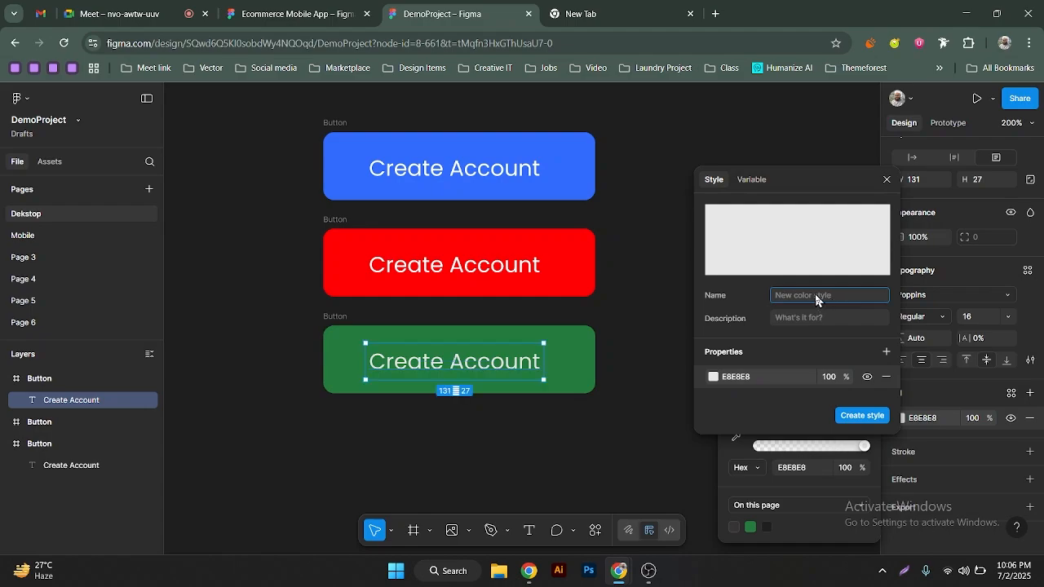
text(Natural/Greey)
key(Return)
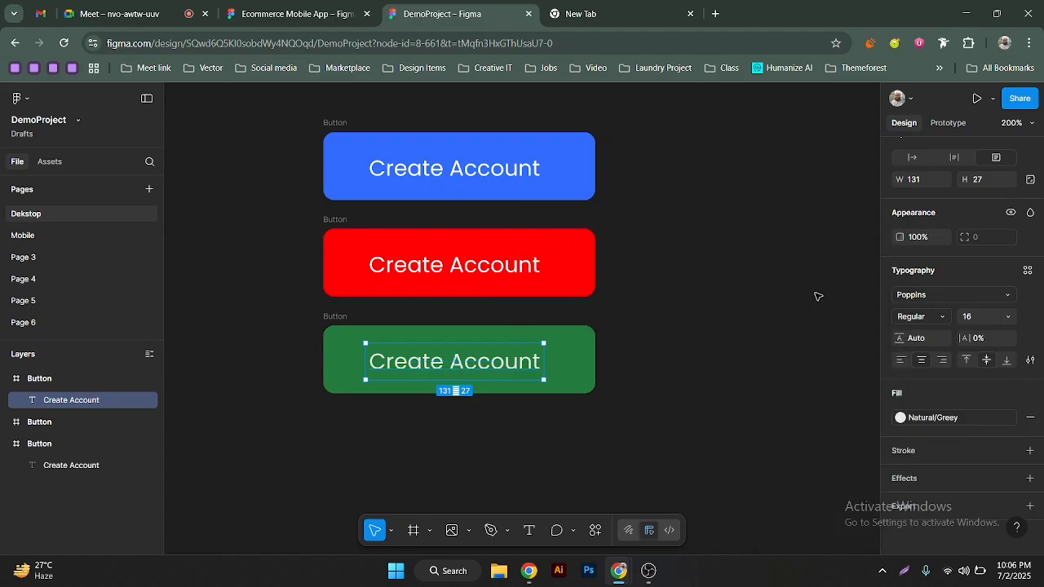
click(818, 296)
click(898, 305)
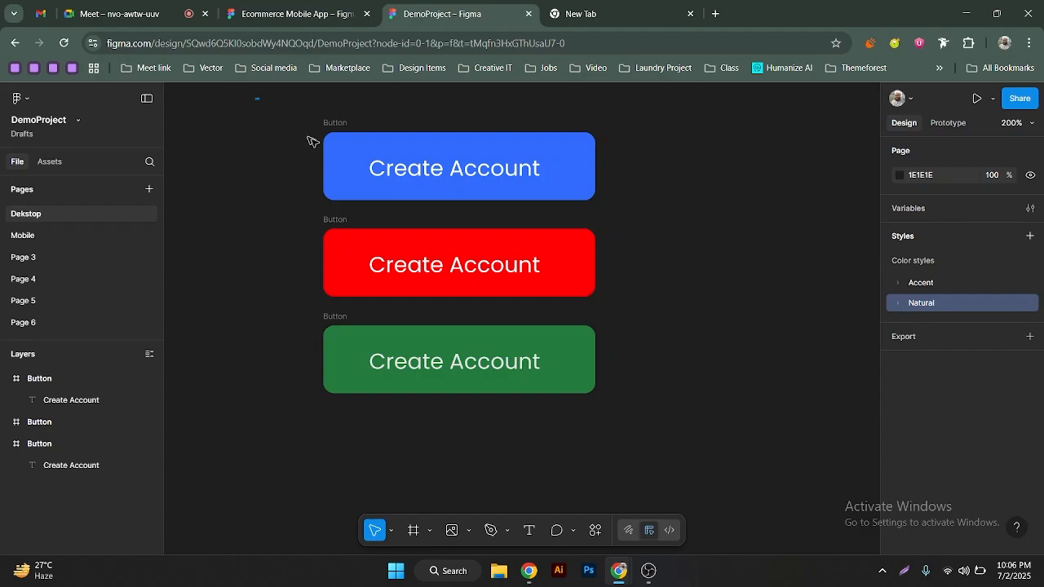
Apply the Natural/Greey colour style to the blue button's fill
drag(312, 141, 622, 208)
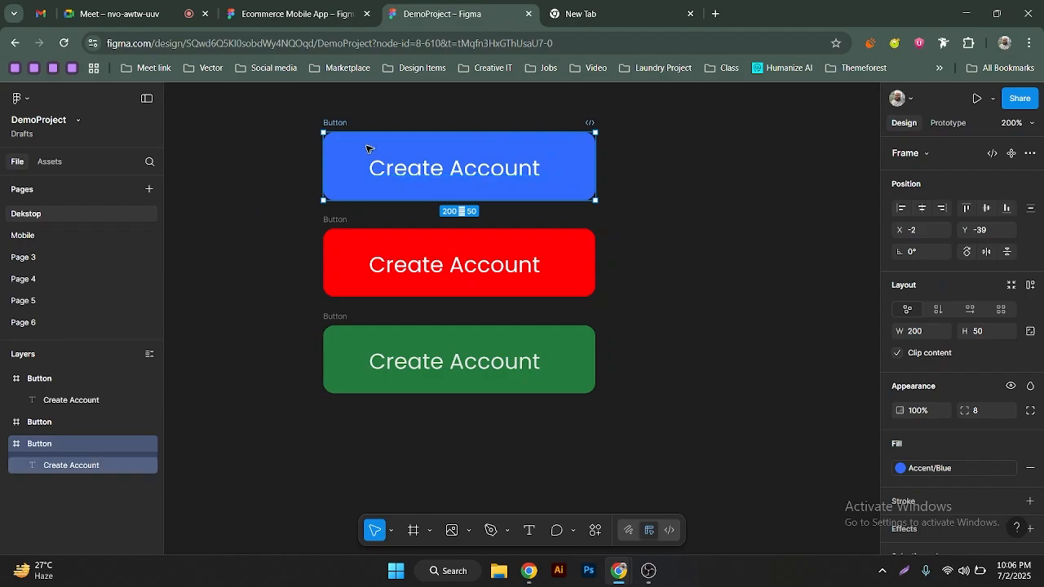
scroll(979, 351, down, 2)
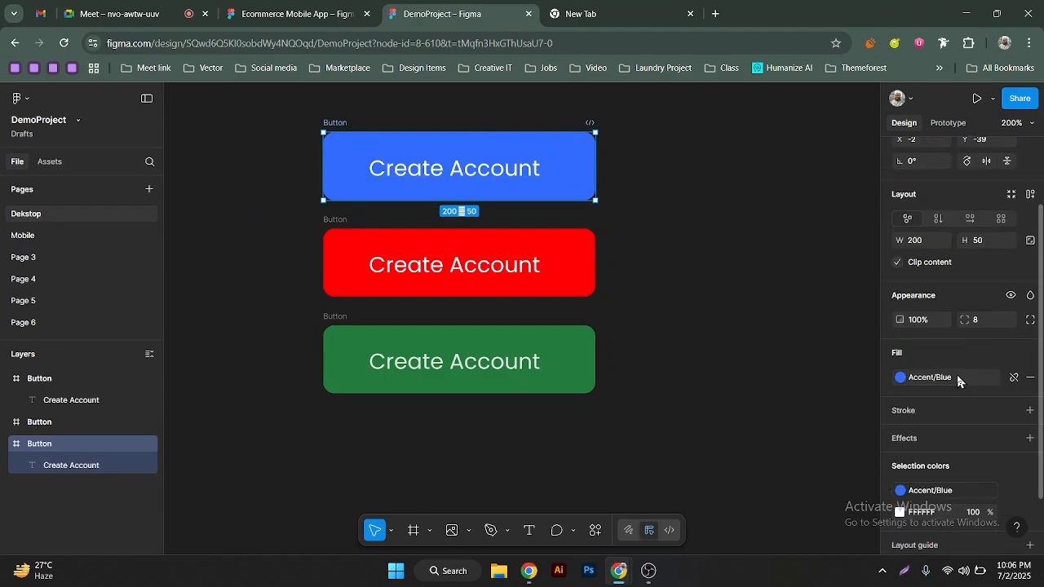
click(958, 381)
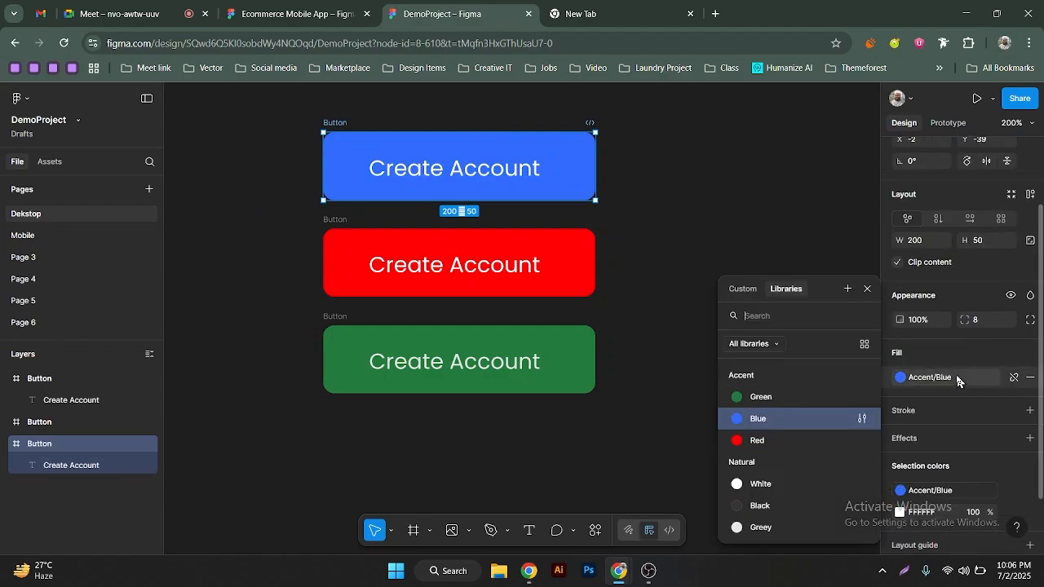
click(759, 530)
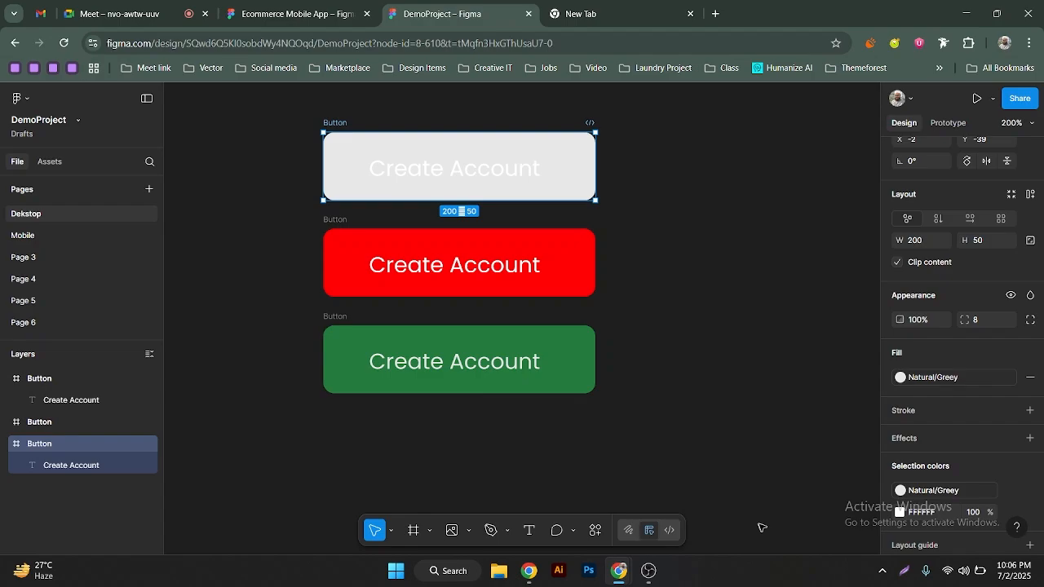
Switch the uppermost button's fill to the Natural/Black colour style and deselect the button
click(949, 382)
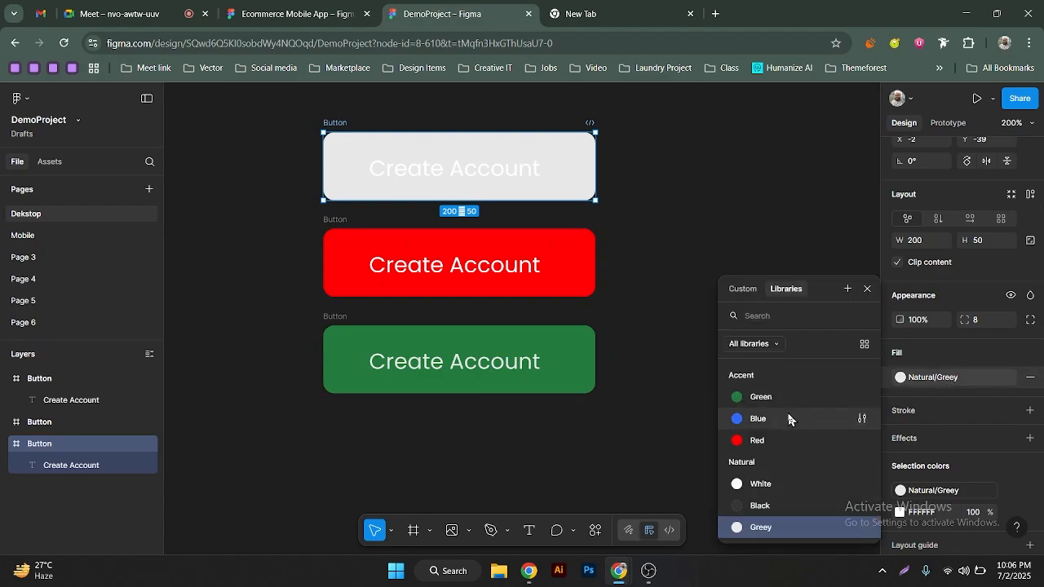
click(755, 507)
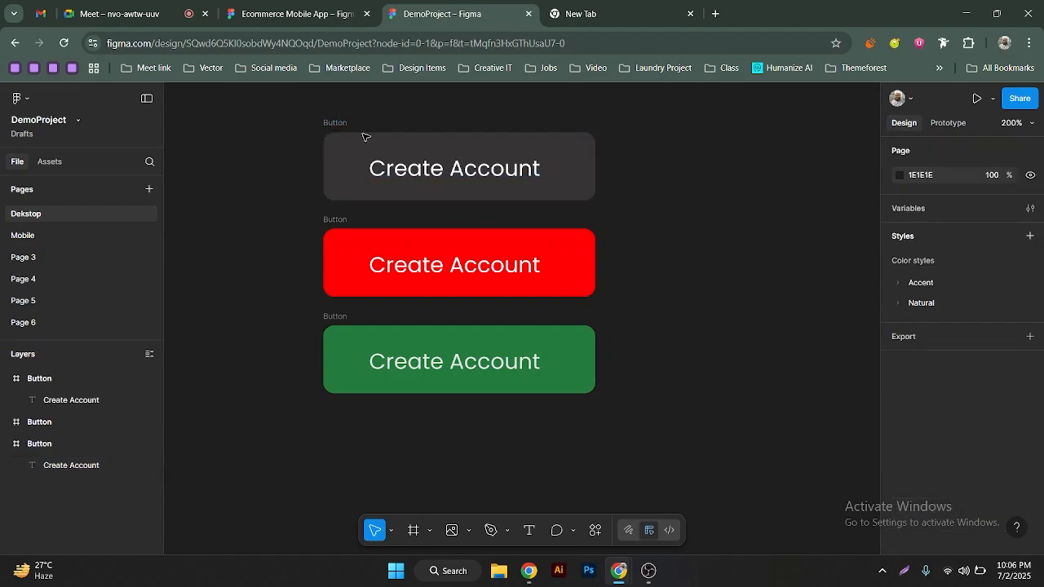
drag(301, 115, 645, 196)
click(645, 193)
Expand the Natural and Accent style groups and move the Green, Blue and Red styles out of Accent
click(900, 305)
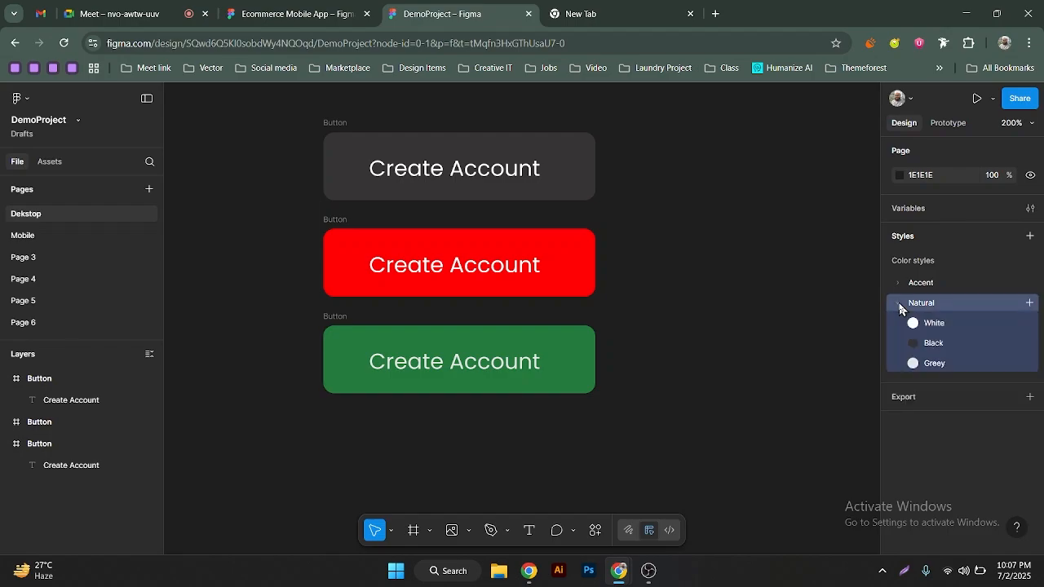
click(899, 283)
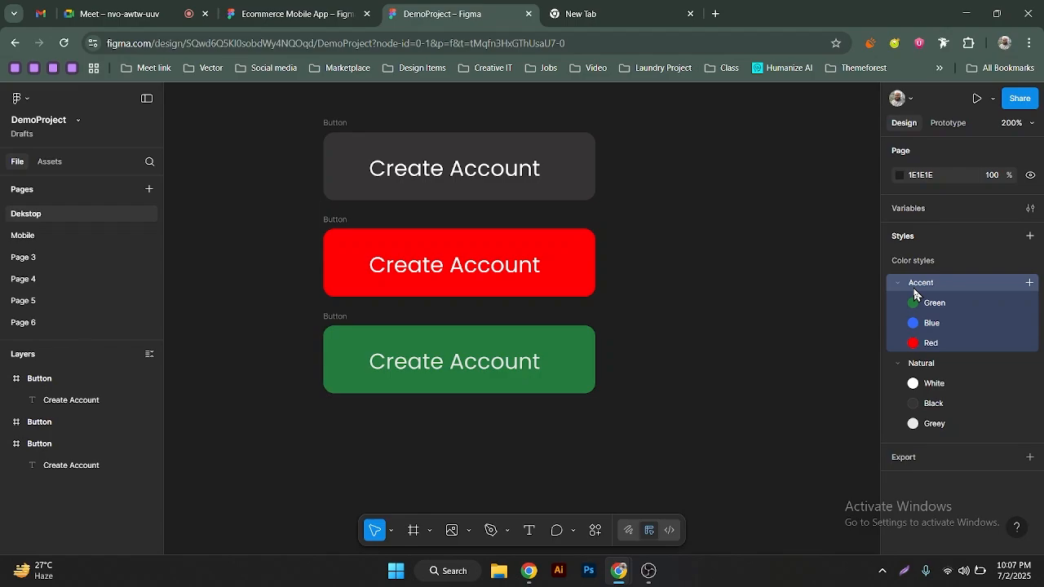
drag(930, 304, 930, 279)
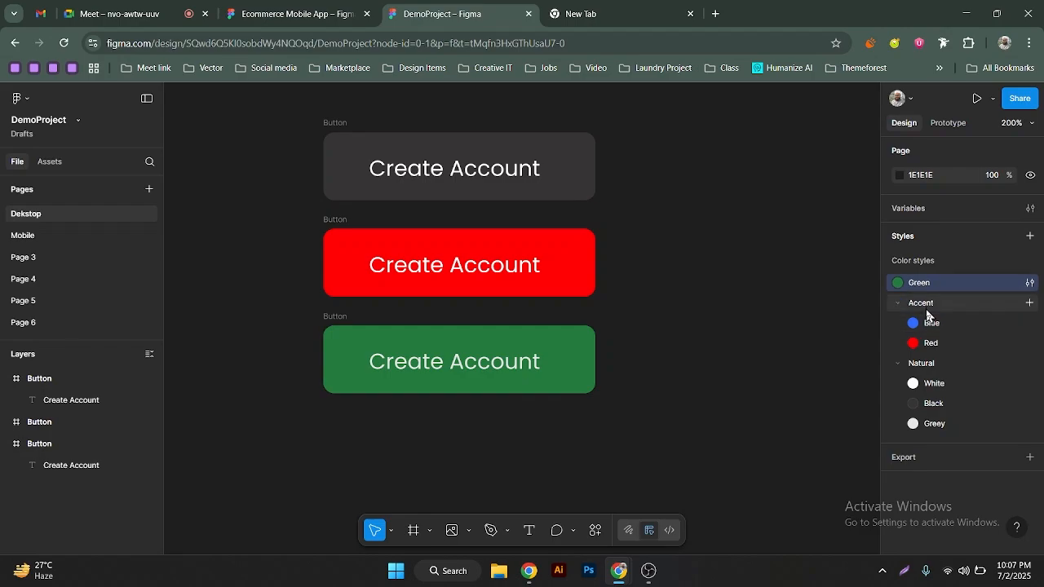
drag(950, 323, 946, 296)
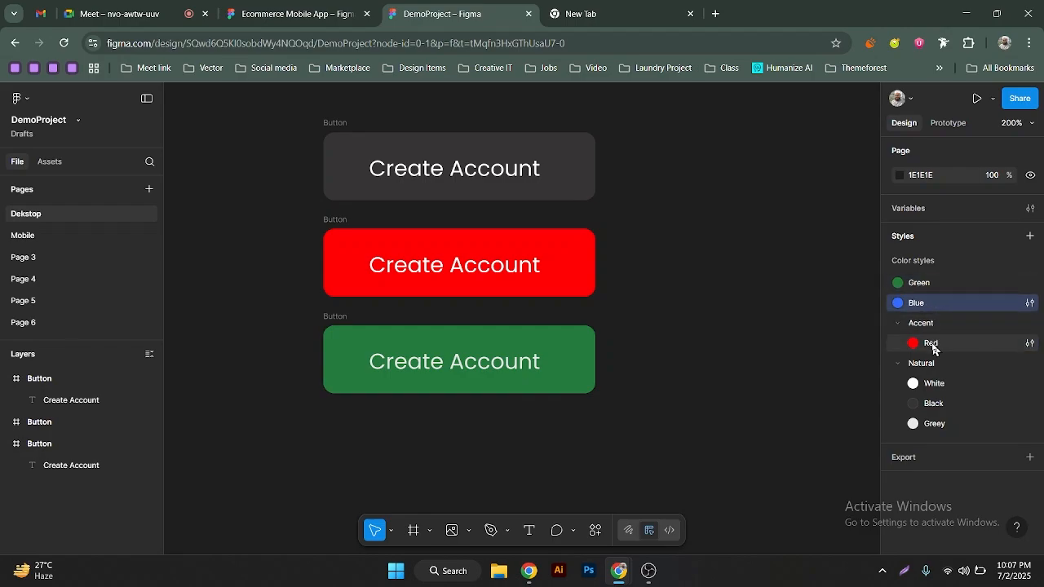
drag(934, 345, 935, 316)
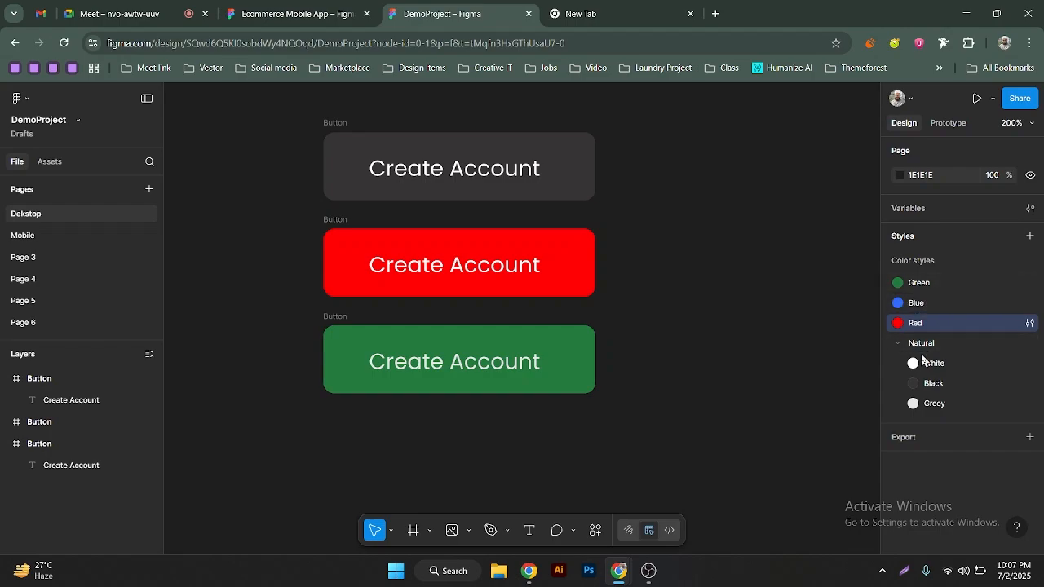
Undo moving the Blue and Red styles out of the Accent group, and clear the selection
key(ctrl+z)
key(ctrl+z)
key(ctrl+z)
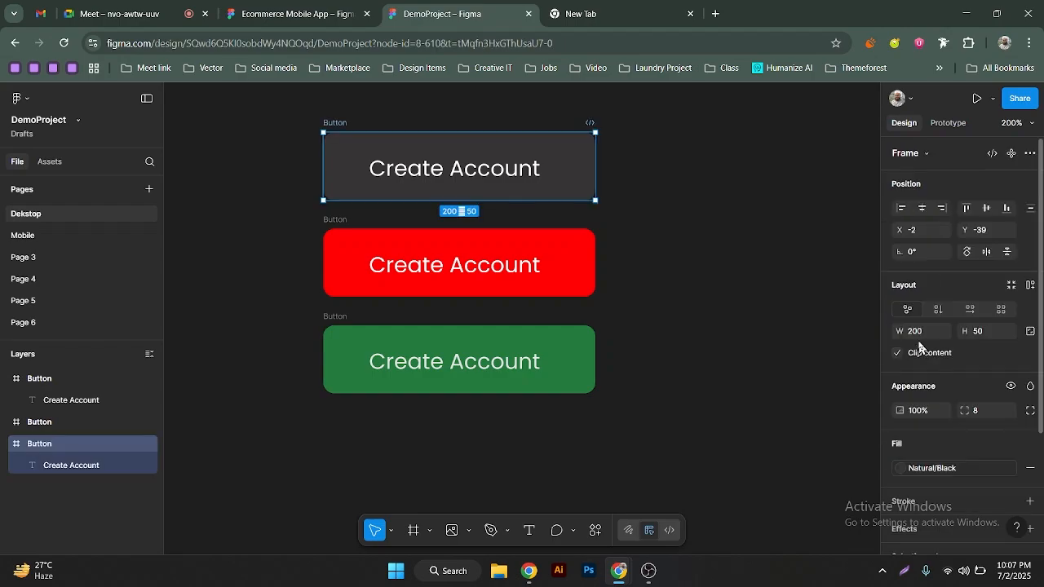
click(751, 296)
Move the Green style into the Accent group below Red, and collapse the Accent and Natural groups
click(918, 285)
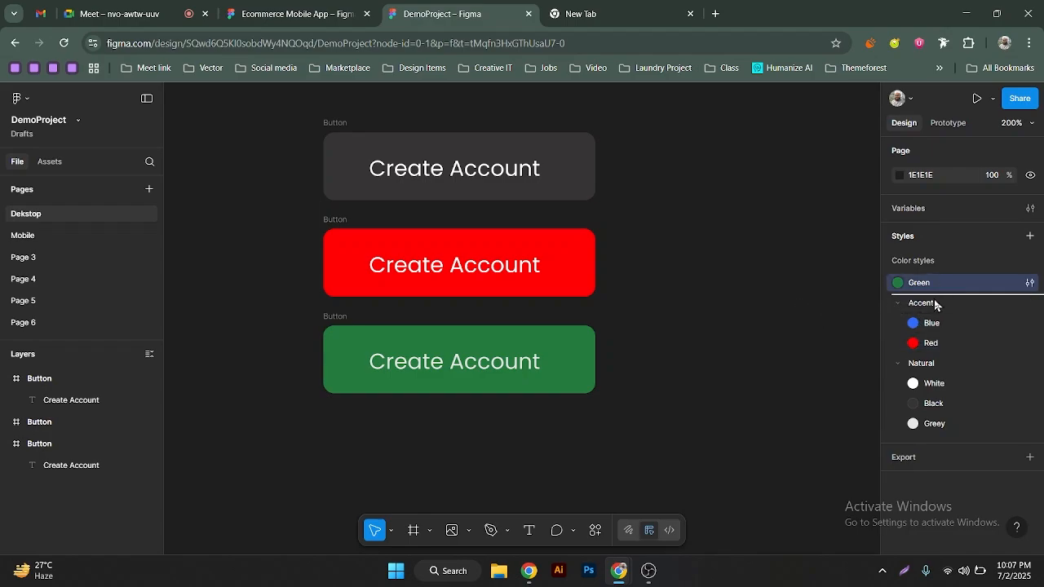
drag(917, 287, 935, 351)
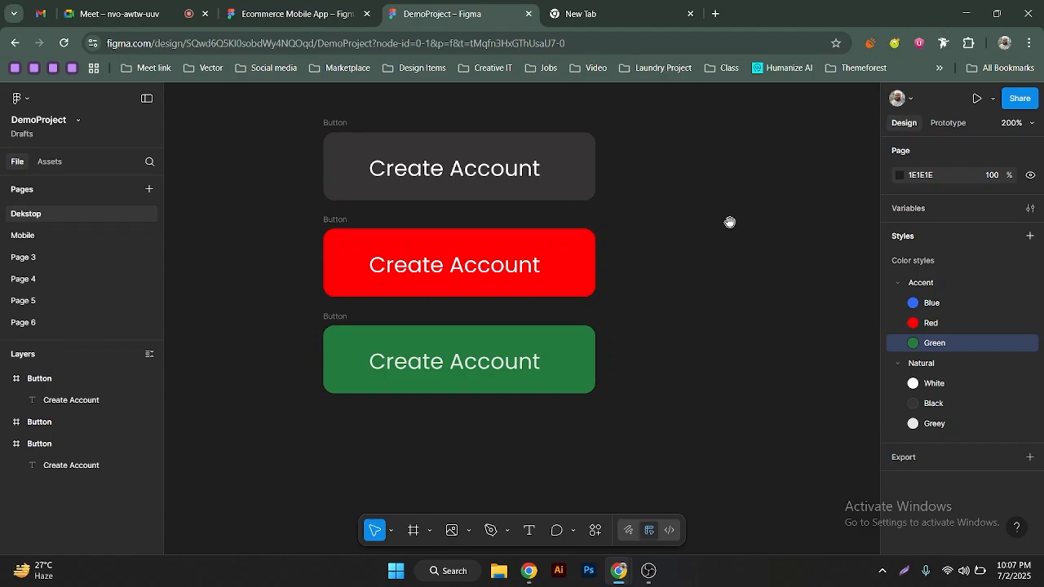
scroll(729, 224, up, 3)
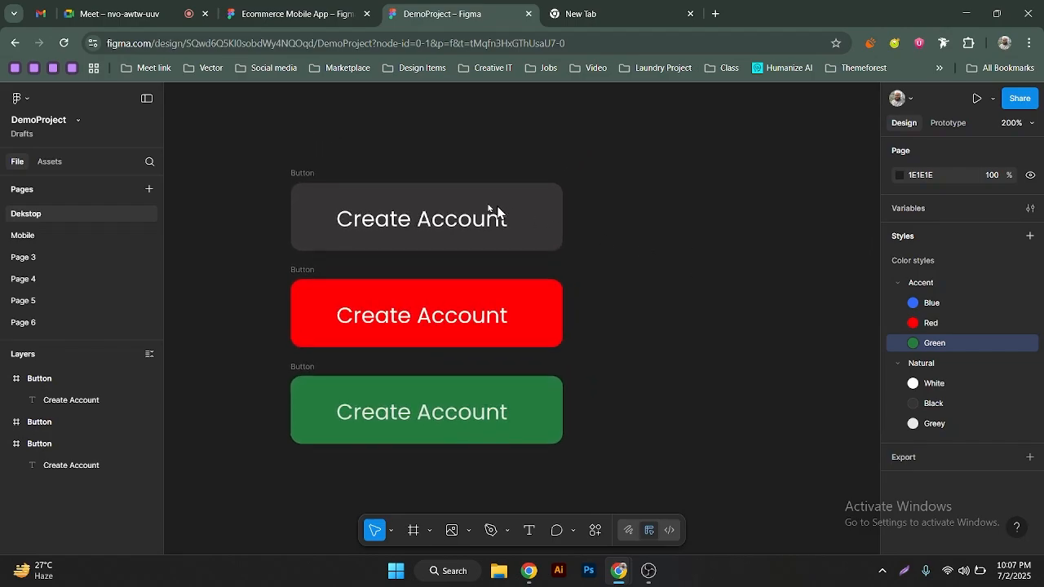
click(894, 283)
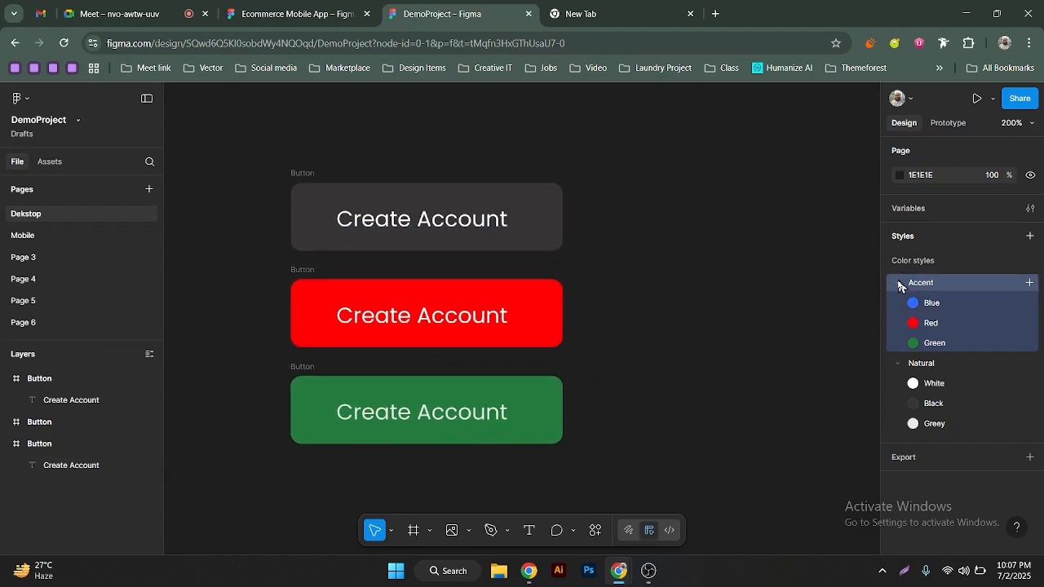
click(899, 284)
click(901, 307)
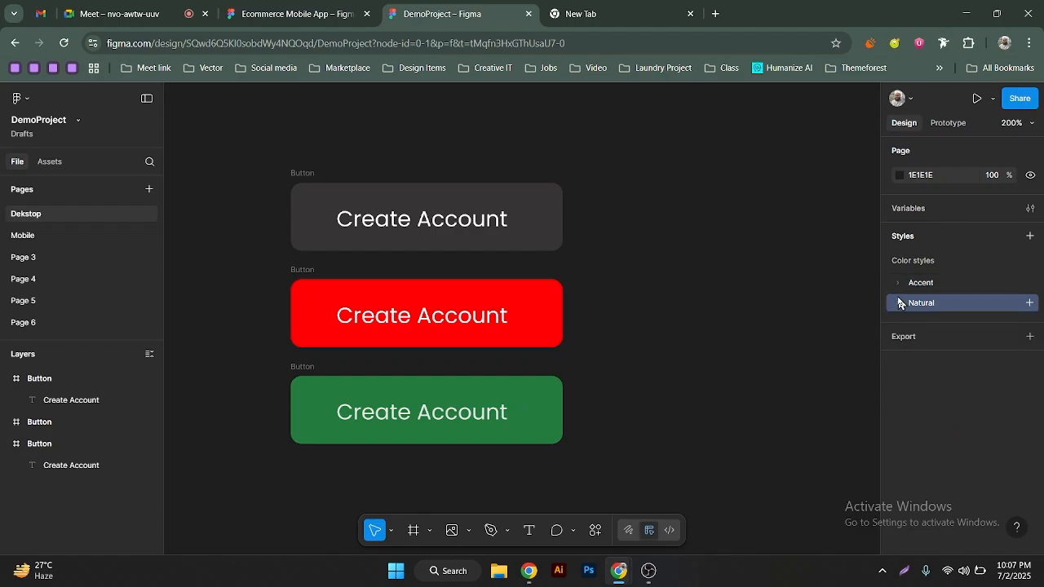
Select the dark button's Create Account label and open its list of text styles
click(378, 219)
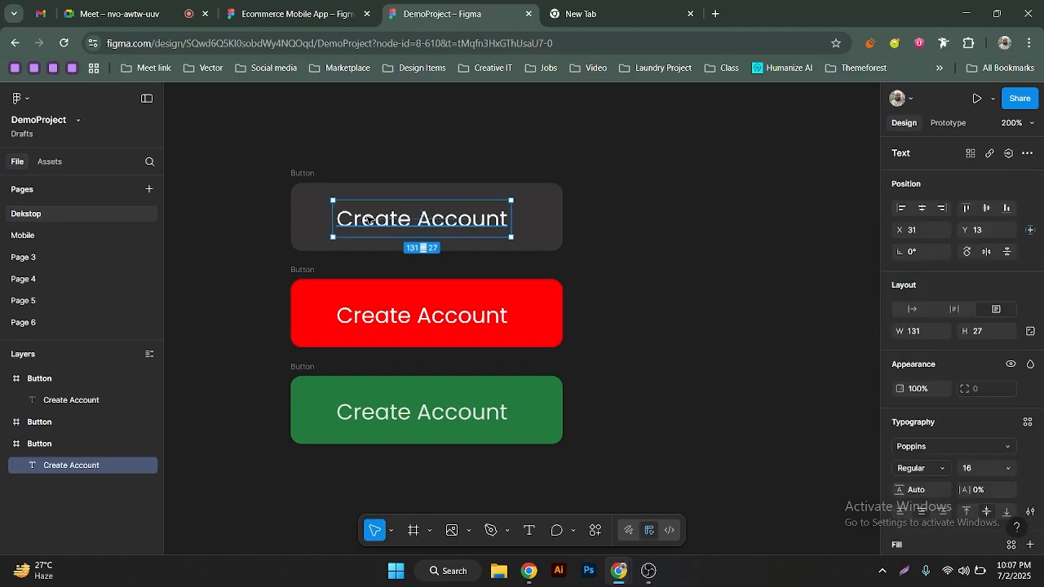
scroll(986, 292, down, 2)
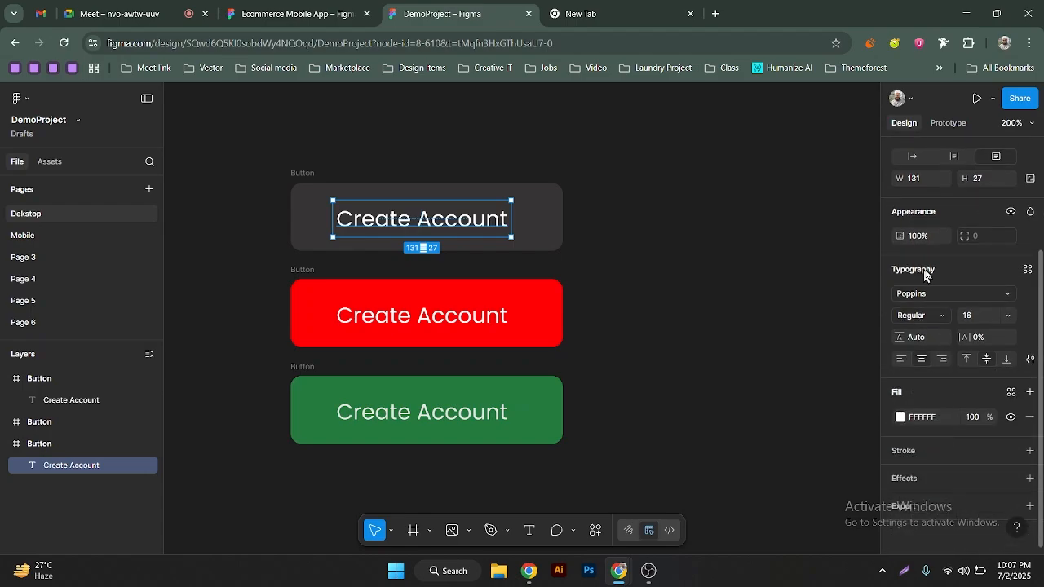
click(1027, 269)
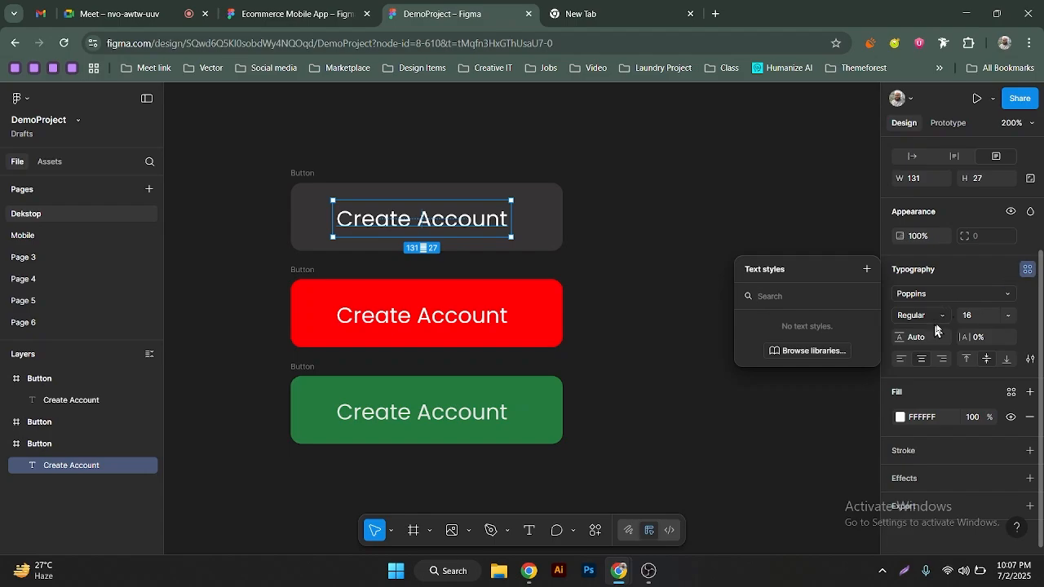
Try a font size of 12 on the dark button's label, and undo the change
click(977, 317)
click(1009, 316)
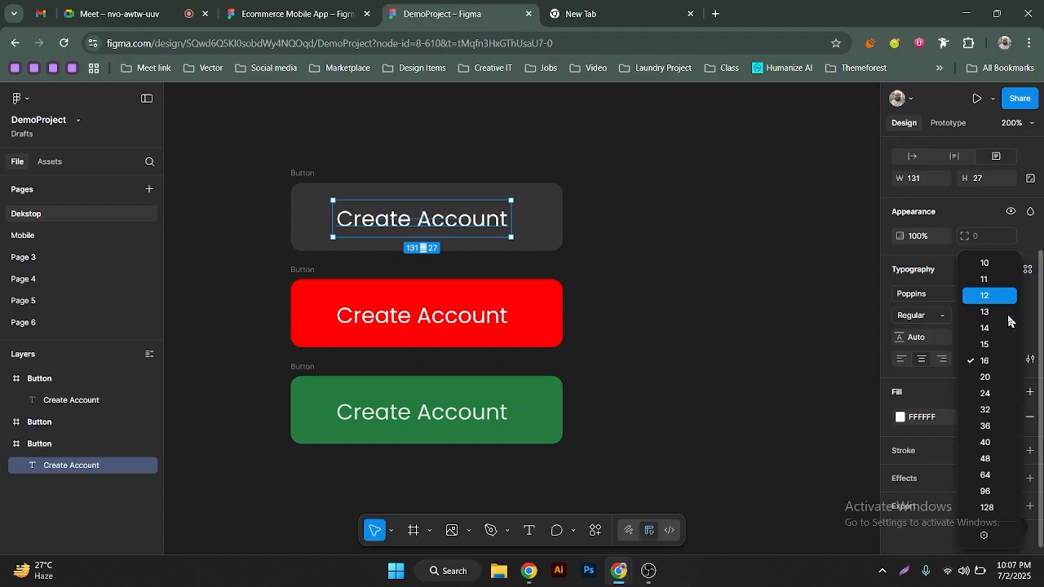
click(1008, 301)
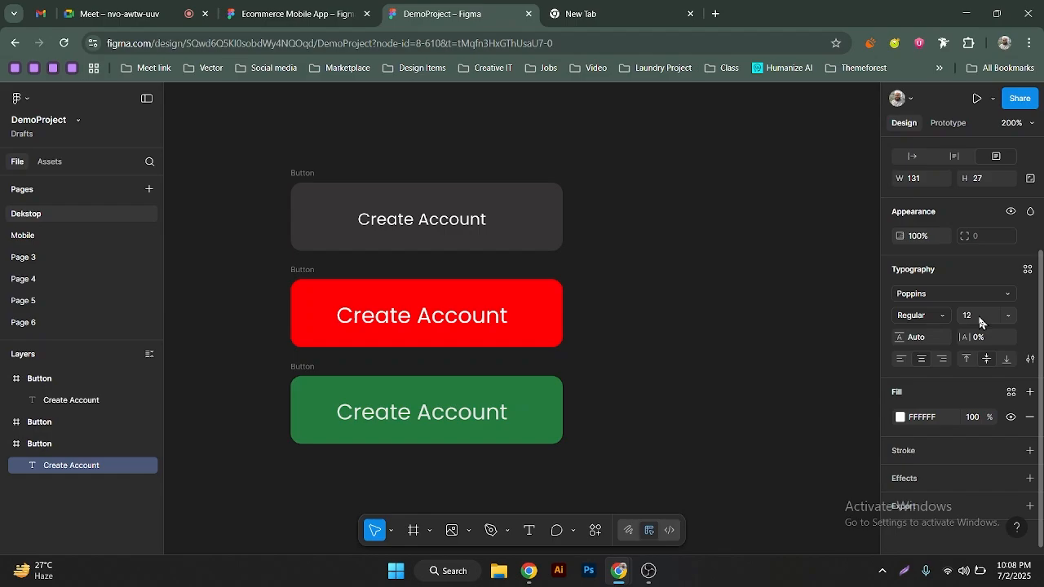
key(ctrl+z)
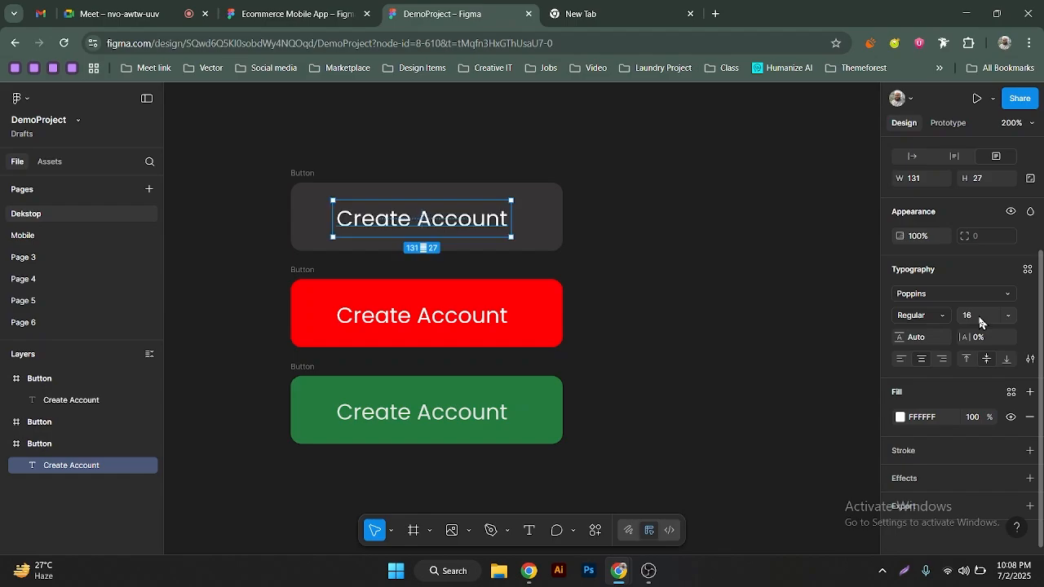
Set the dark button's Create Account label to Medium weight with a line height of 30
click(934, 317)
click(936, 313)
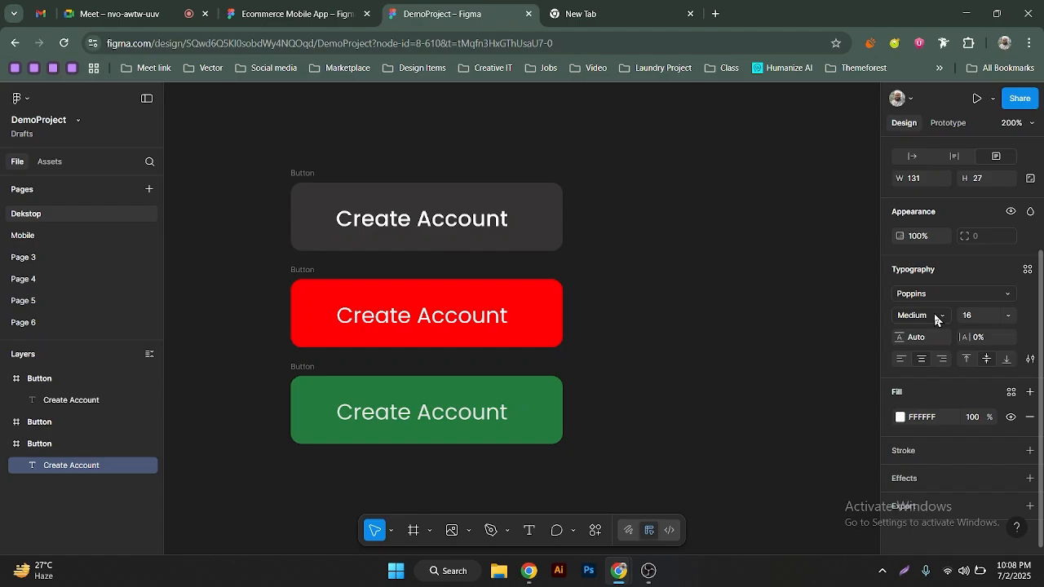
click(926, 339)
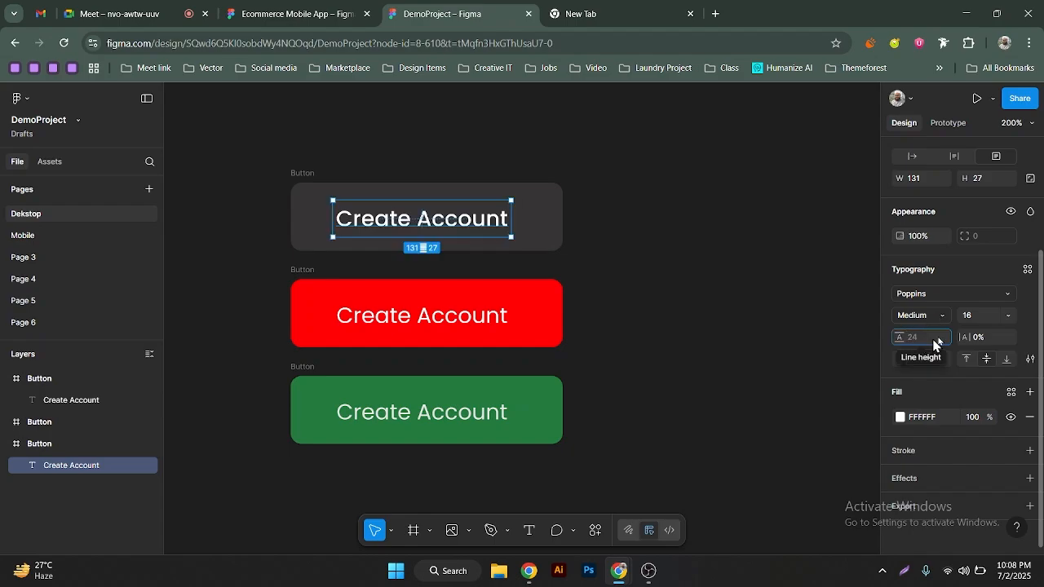
text(30)
key(Return)
Create a text style named Button/L from the dark button's label, and expand the Button group in the page's text styles
click(1027, 271)
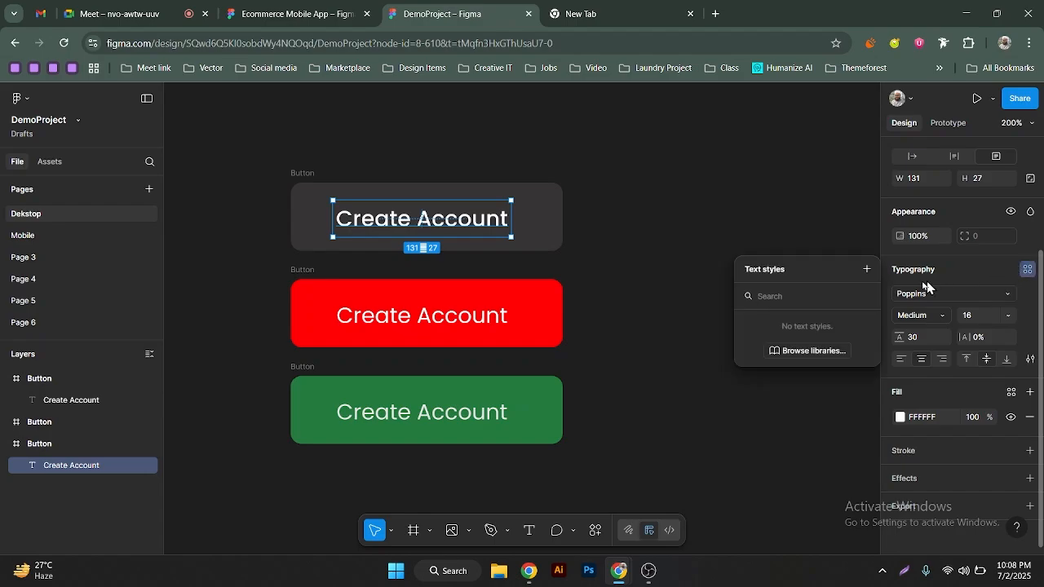
click(866, 269)
drag(626, 278, 776, 165)
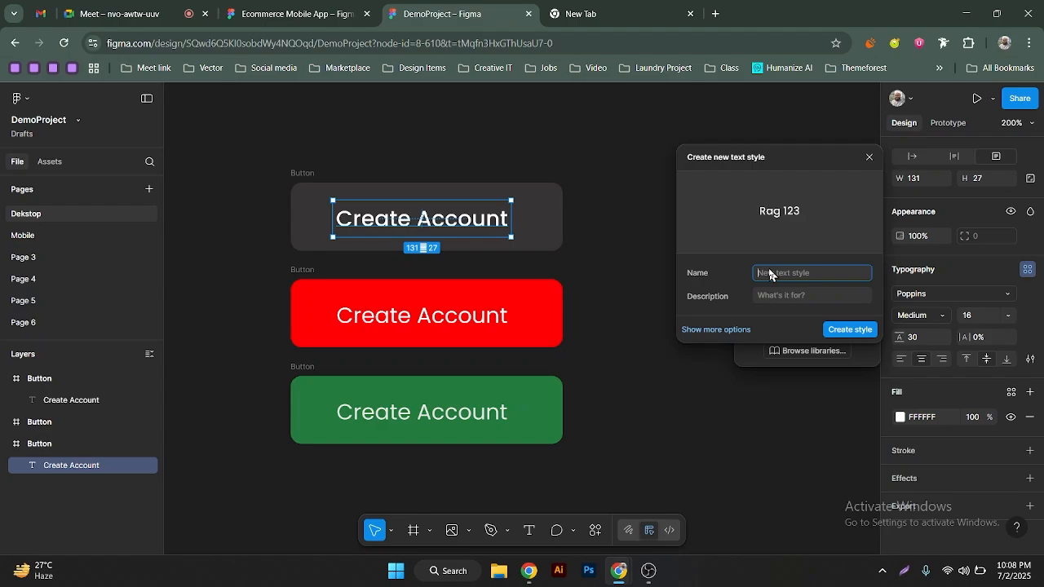
text(Button/L)
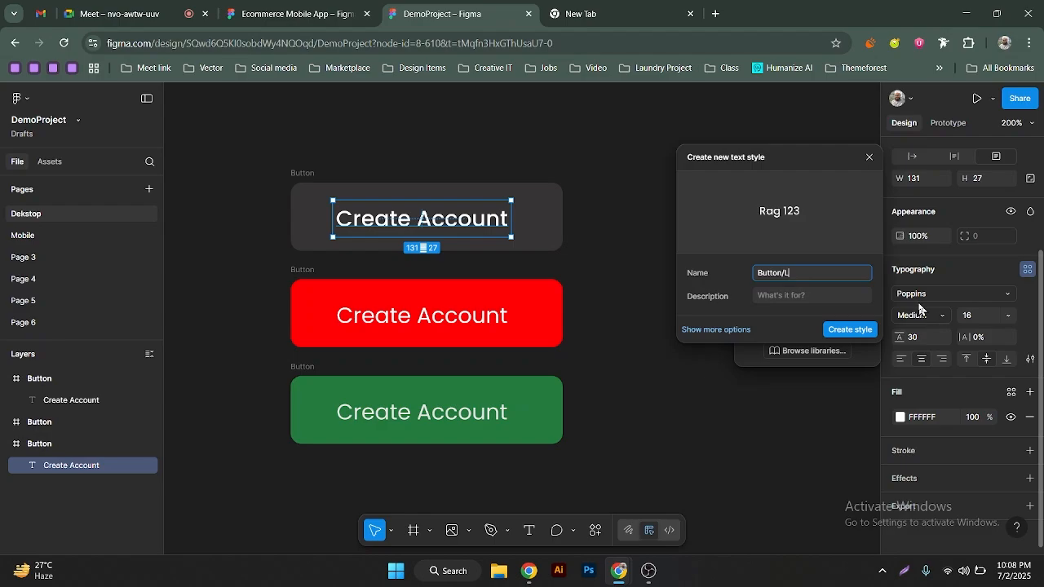
click(850, 330)
click(850, 312)
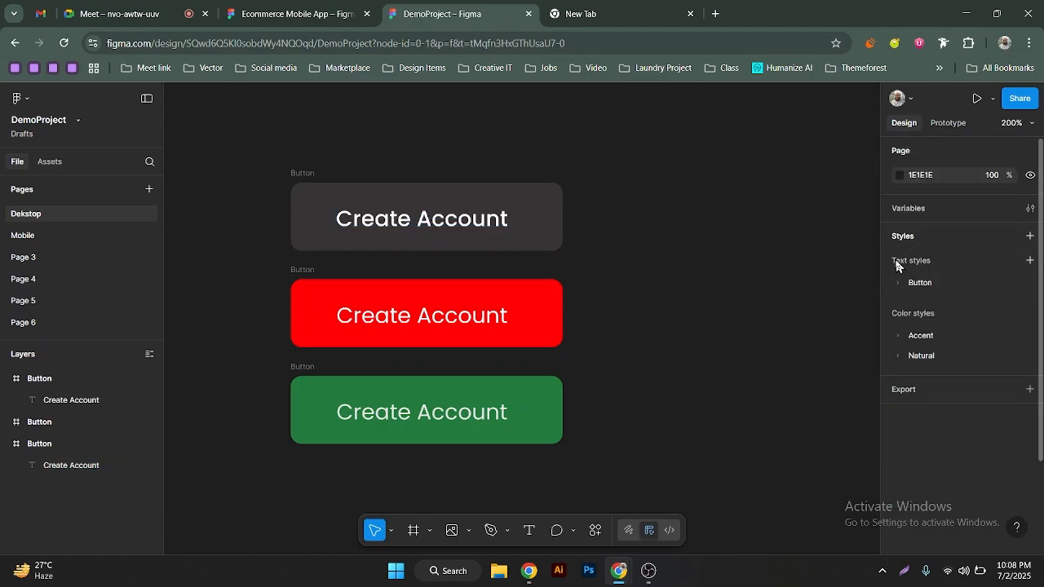
click(908, 285)
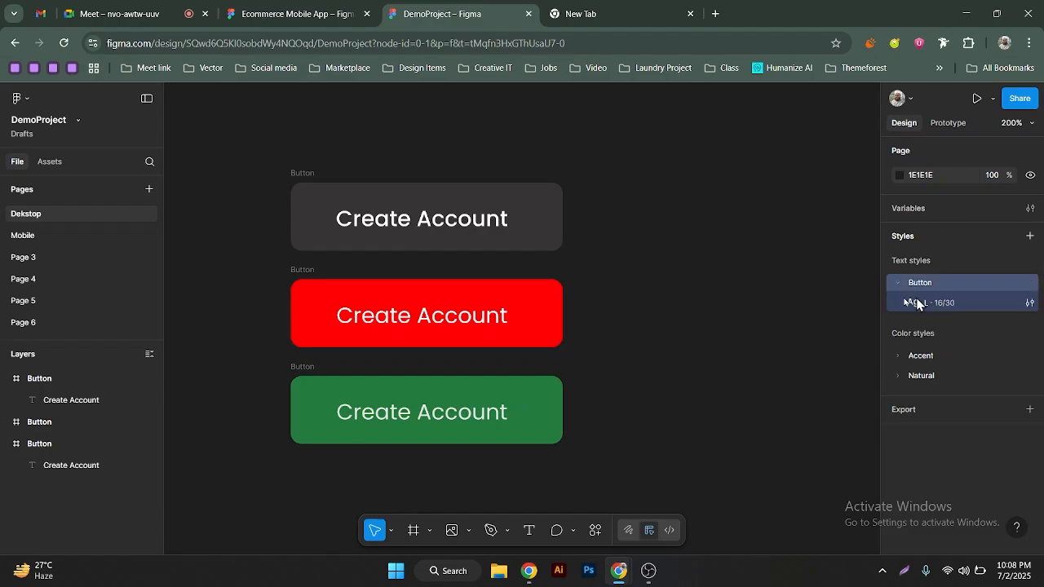
Set the red button's Create Account label to font size 14 and Medium weight
click(478, 317)
click(477, 316)
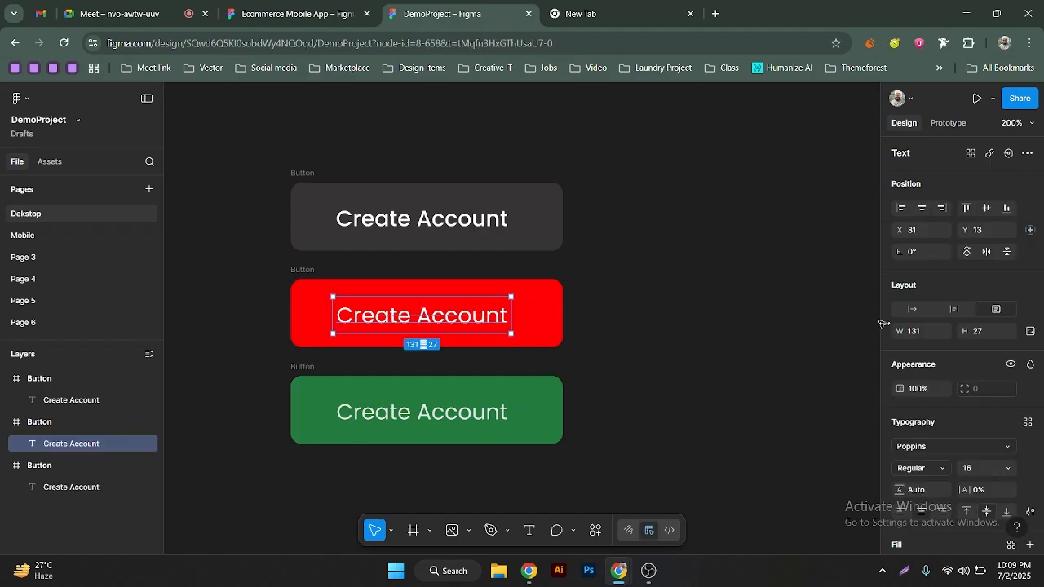
click(970, 471)
text(14)
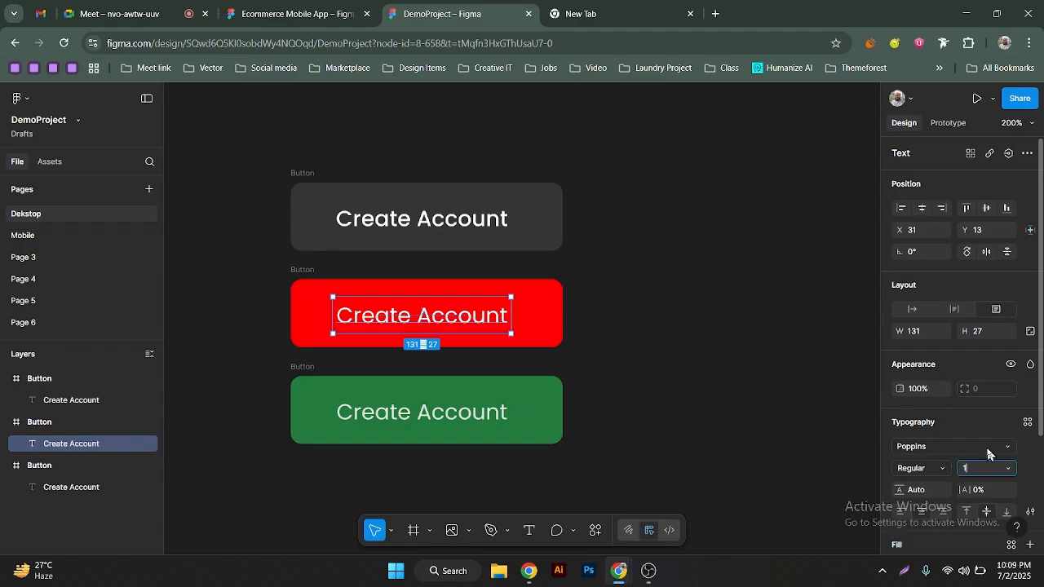
key(Return)
click(928, 470)
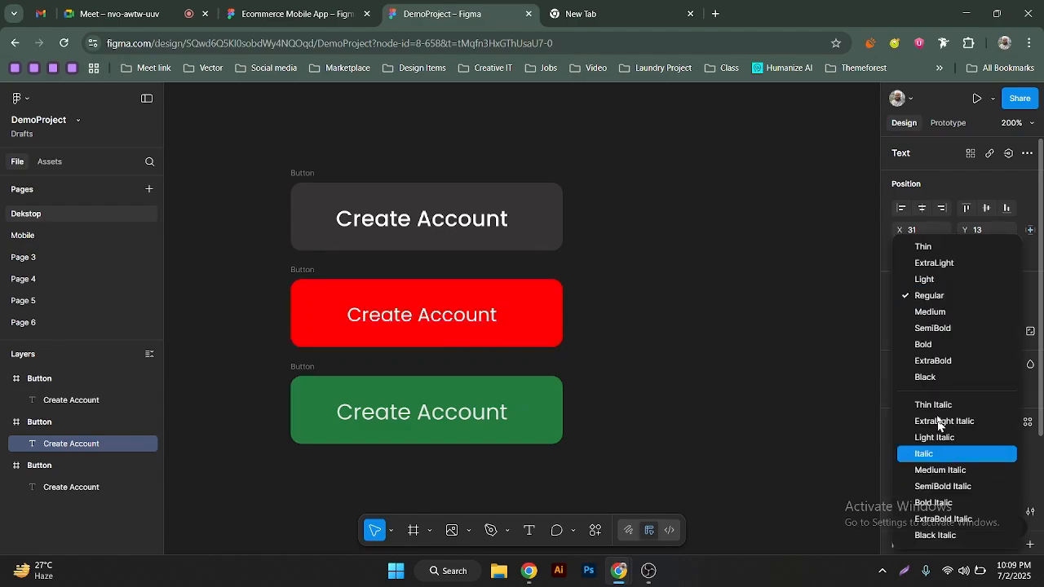
click(932, 313)
Give the red button's label a line height of 25 and auto-width resizing
scroll(946, 496, down, 3)
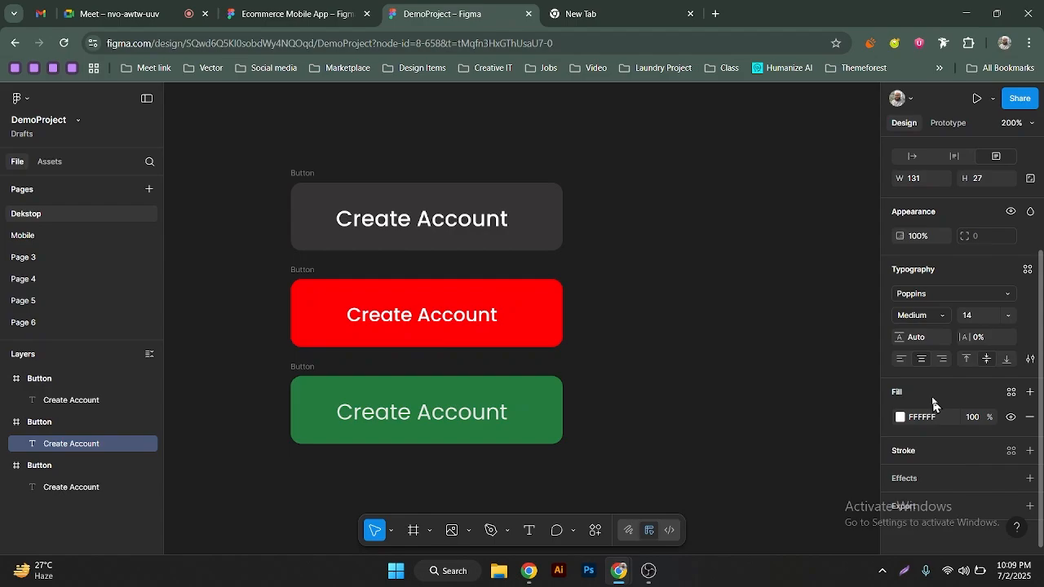
click(924, 341)
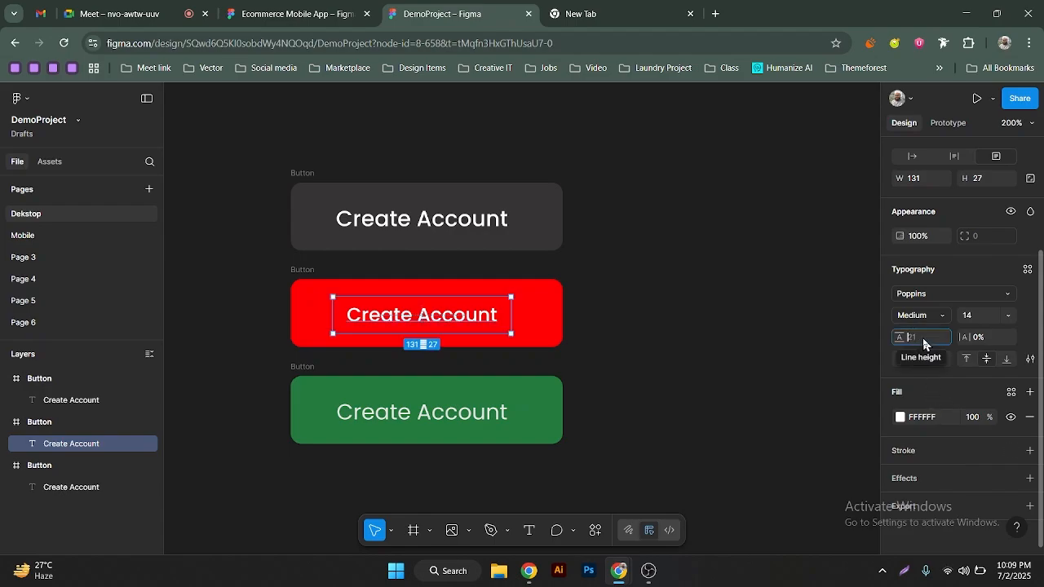
text(25)
key(Return)
click(956, 160)
click(929, 159)
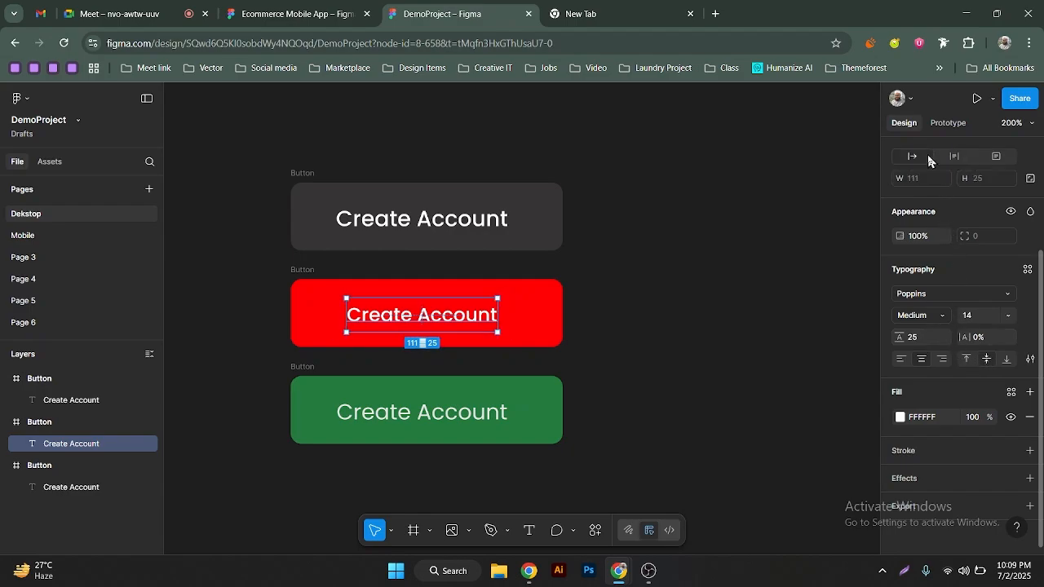
Create a text style named Button/S from the red button's label, and clear the selection
click(1025, 268)
click(867, 269)
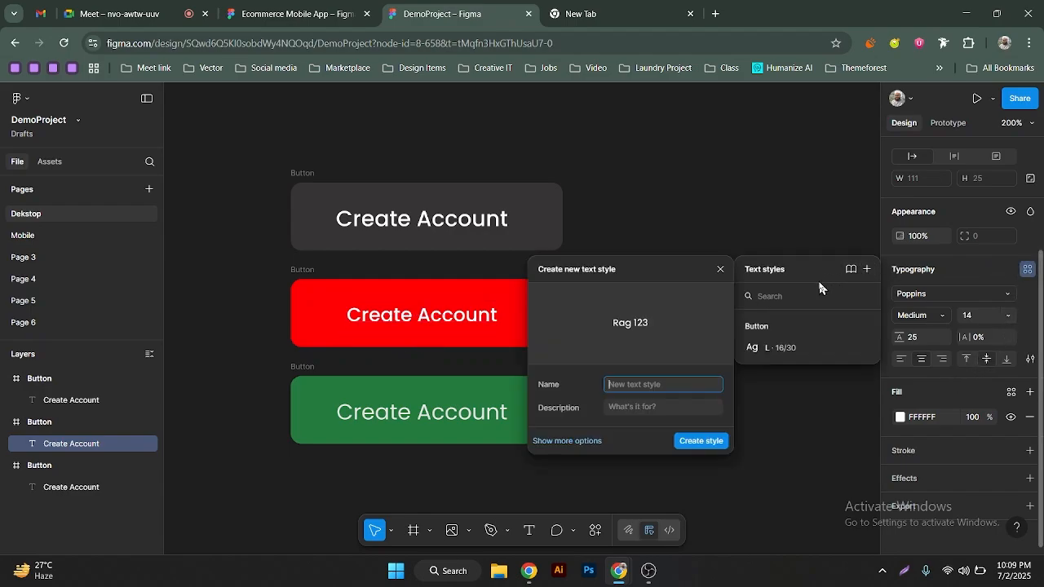
text(Button/S)
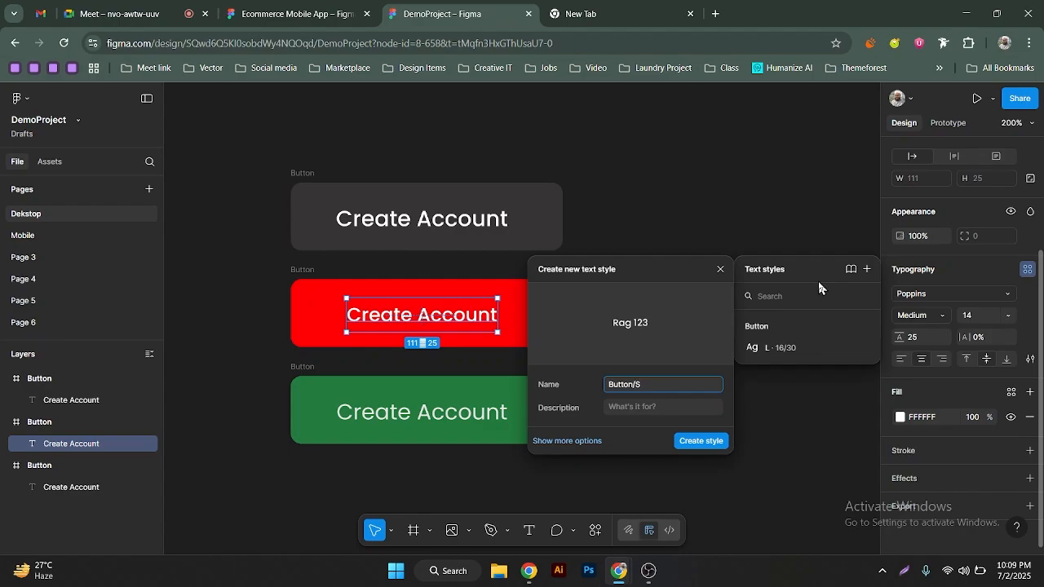
click(700, 441)
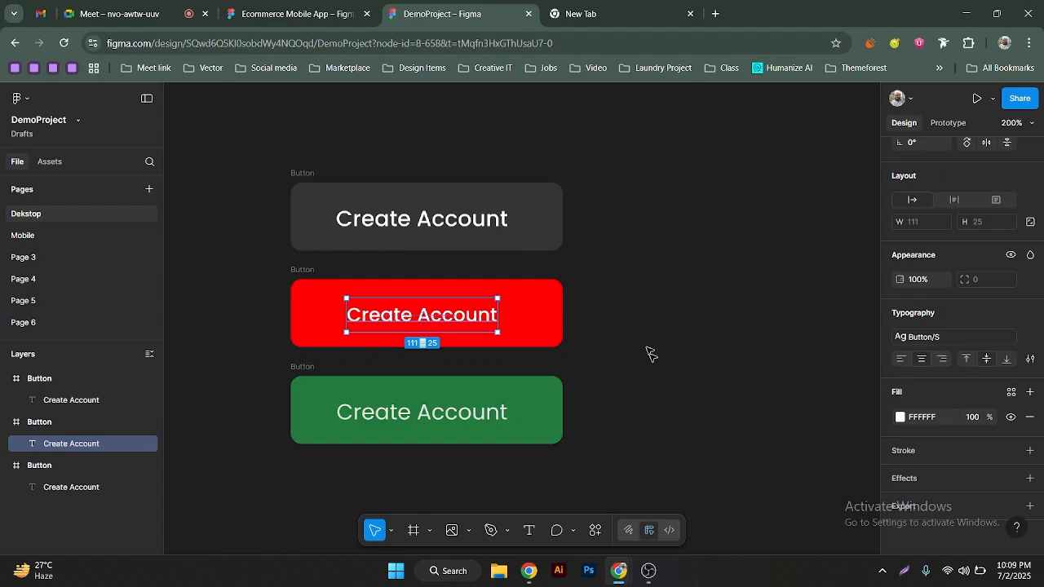
click(644, 335)
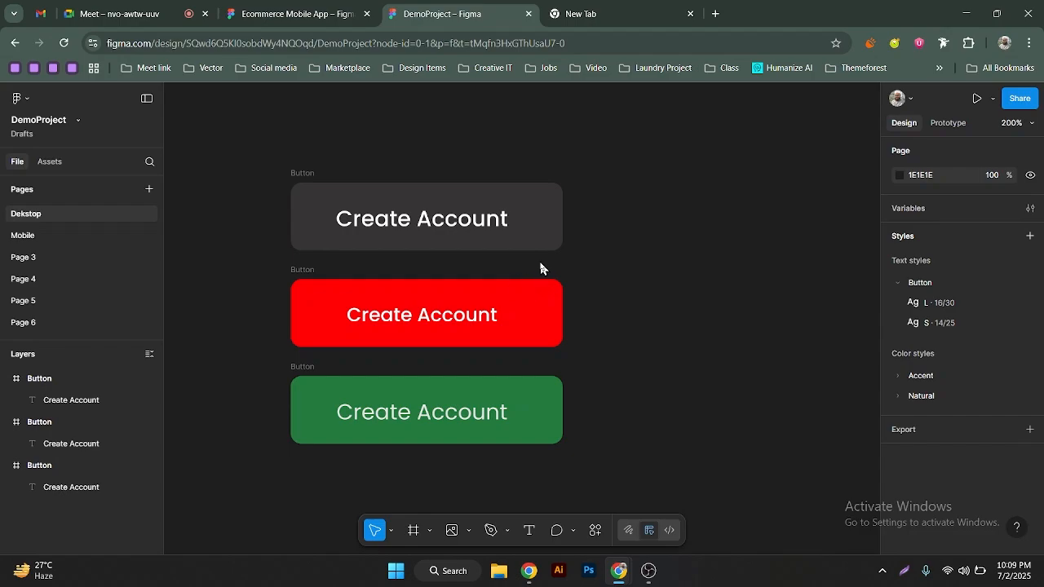
Check which text styles are applied to the labels of the dark and red buttons
click(347, 210)
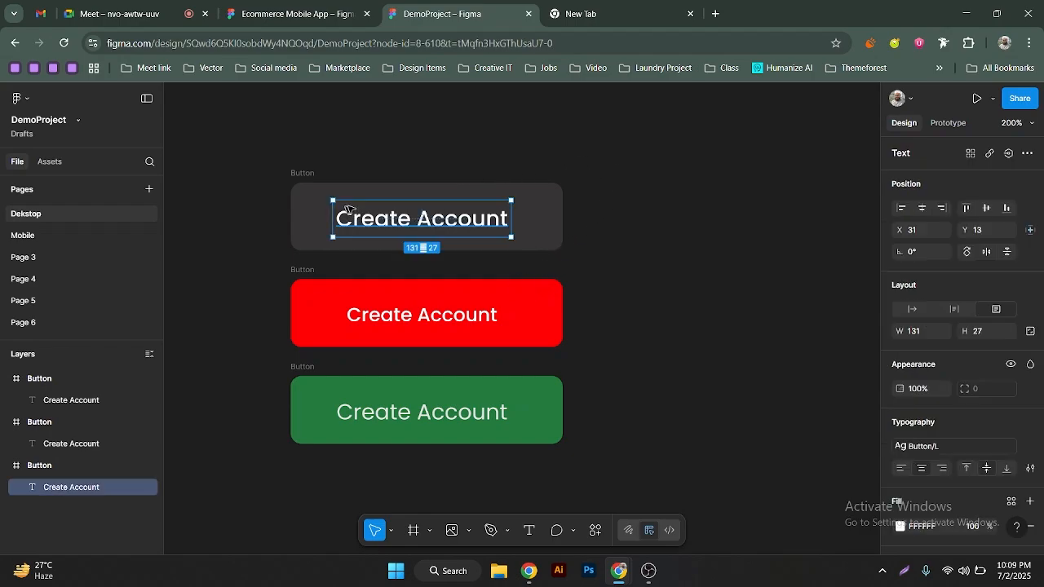
click(602, 200)
click(438, 315)
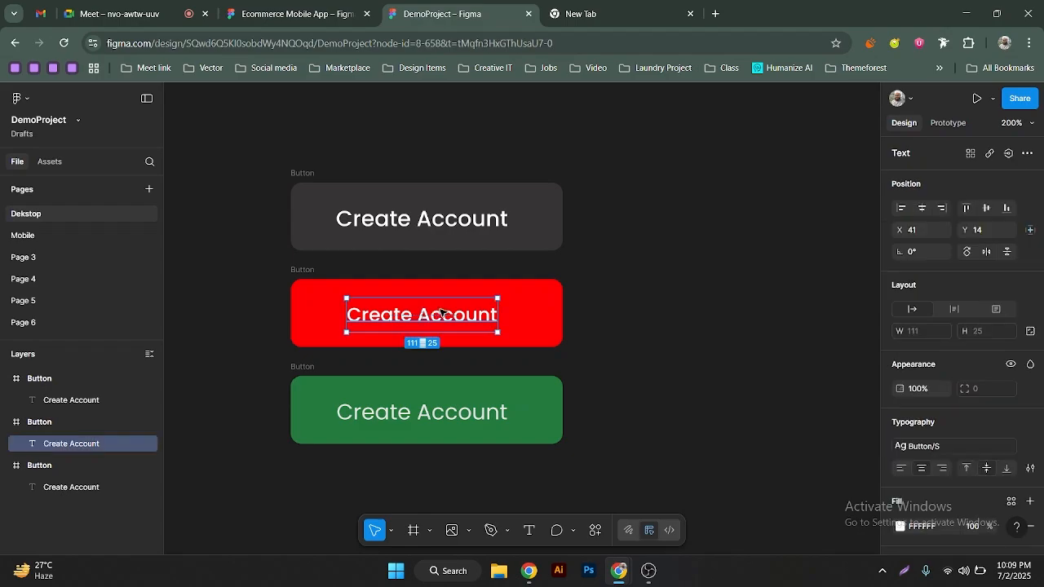
scroll(930, 410, down, 2)
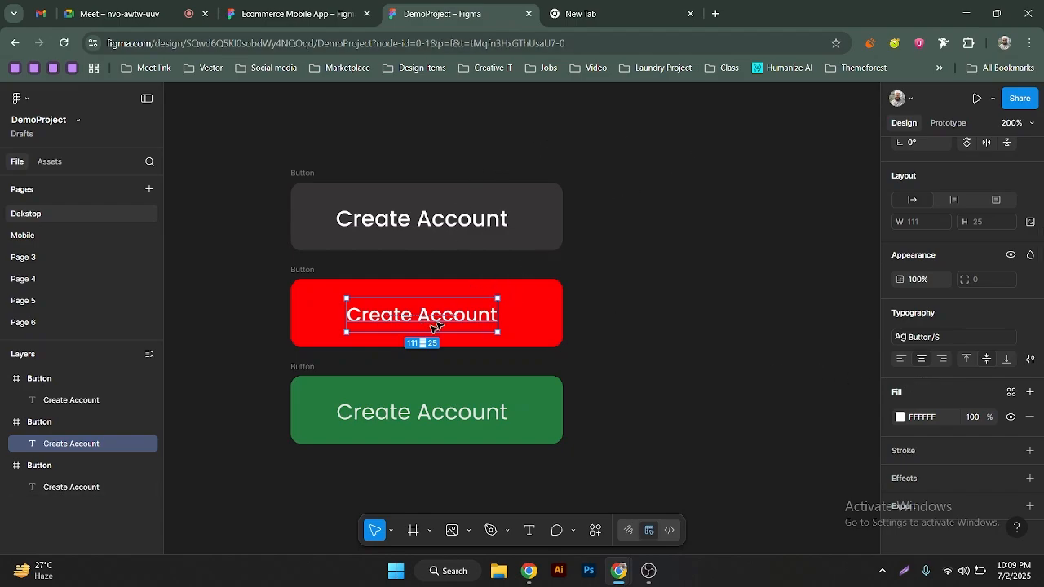
Across all three buttons, link colour FFFFFF to the Natural/White style and 237B3D to Accent/Green
drag(717, 136, 229, 473)
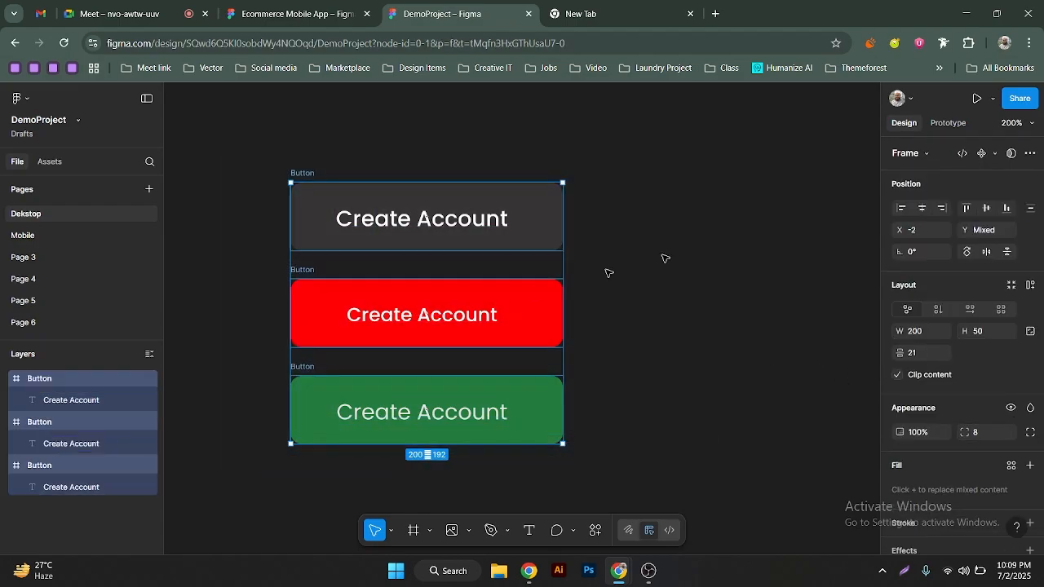
scroll(910, 233, down, 3)
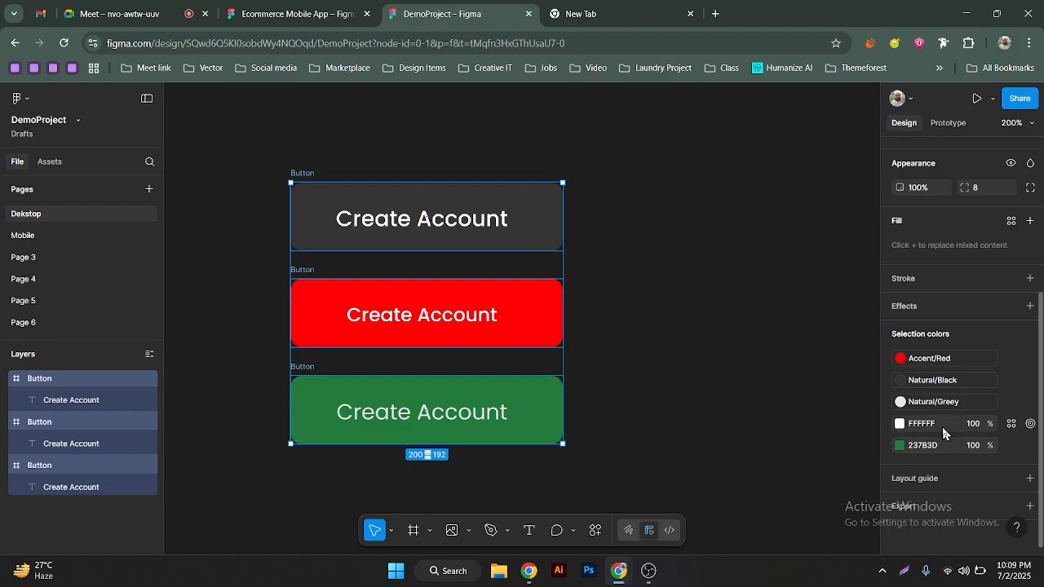
click(1011, 425)
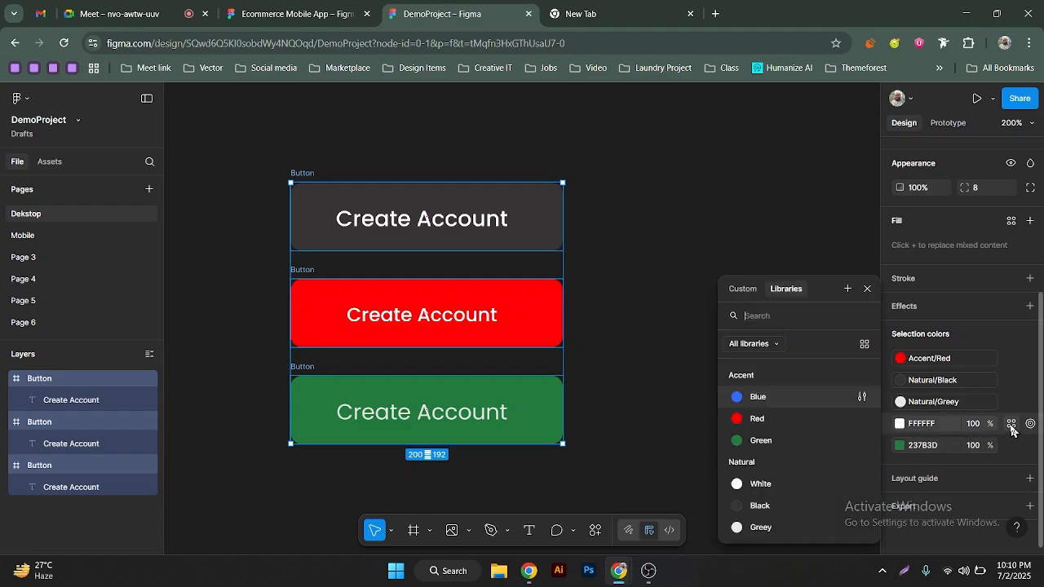
click(761, 484)
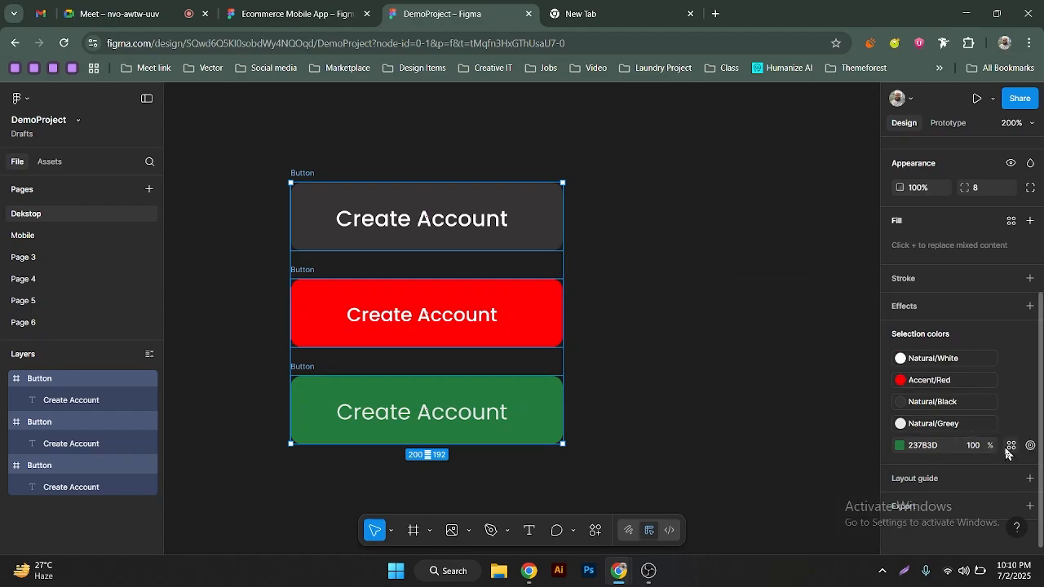
click(1011, 445)
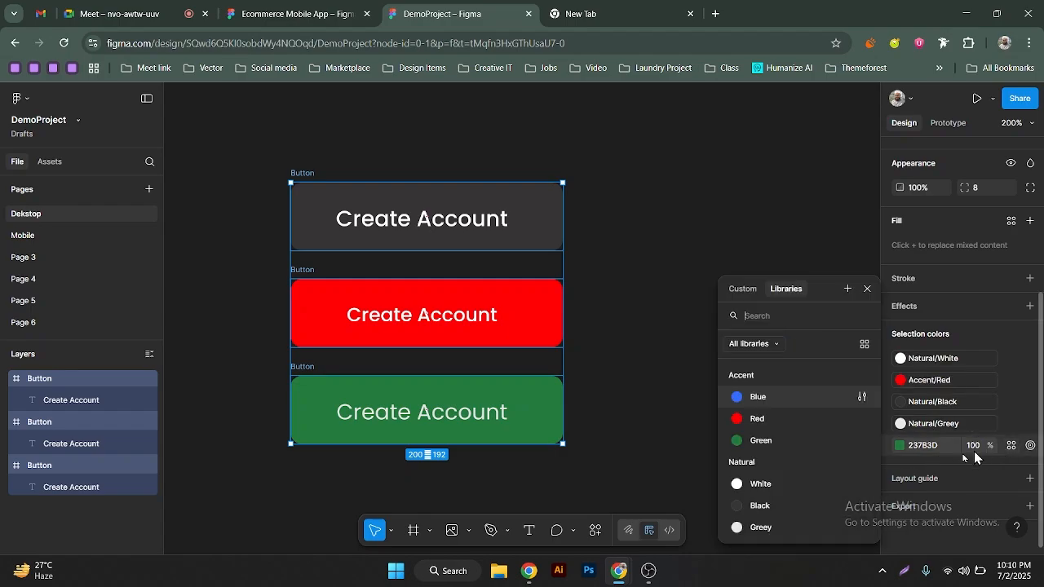
click(766, 442)
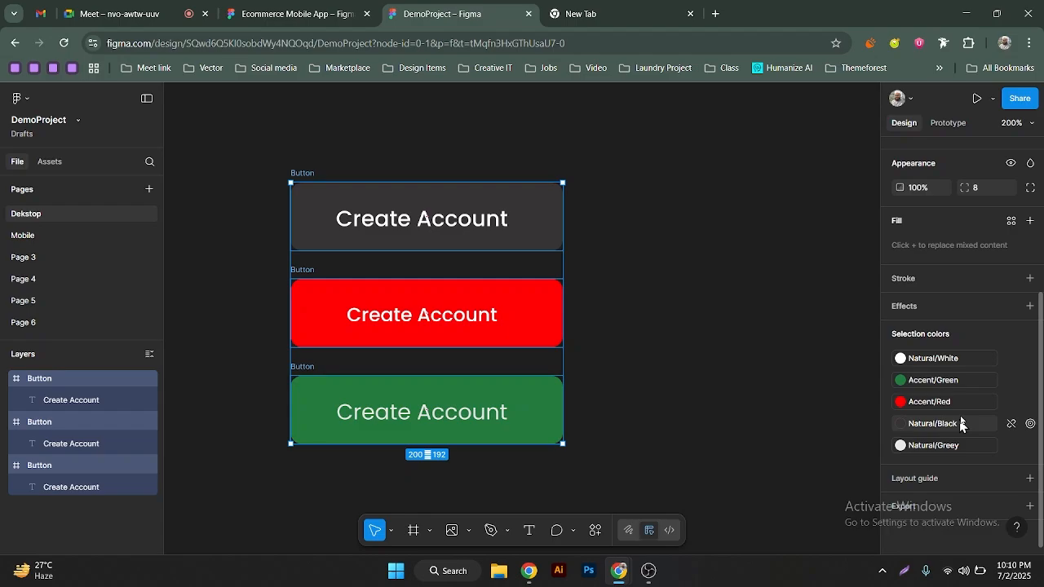
click(671, 329)
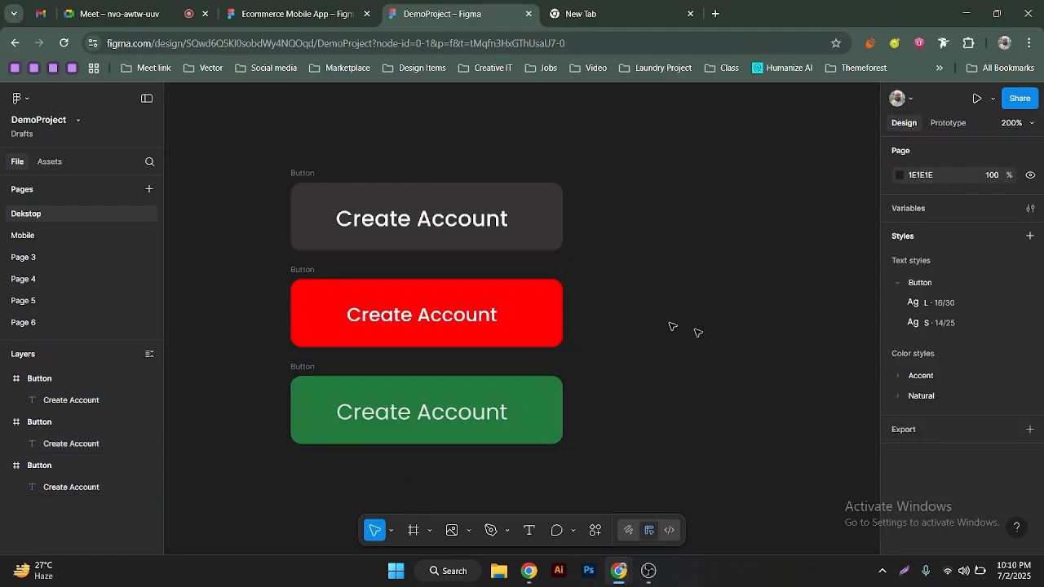
Inspect the dark button's fill and selection colours, and clear the selection
click(306, 177)
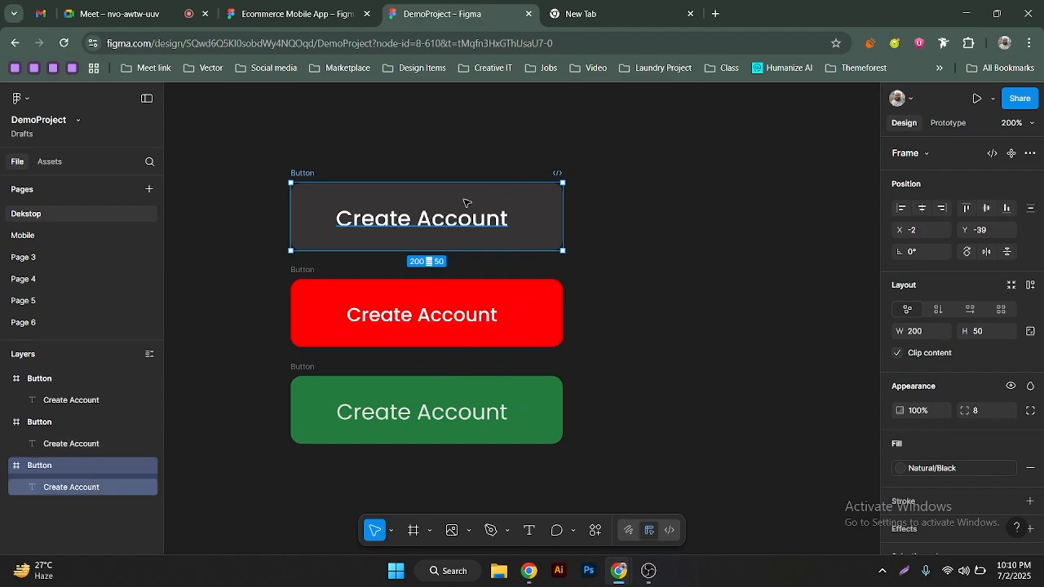
scroll(914, 302, down, 4)
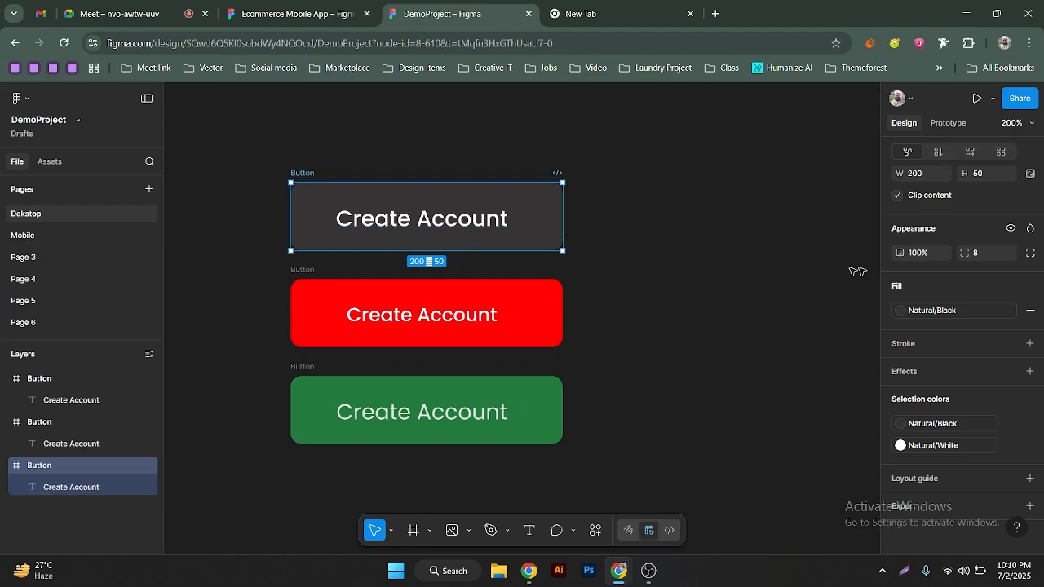
click(815, 252)
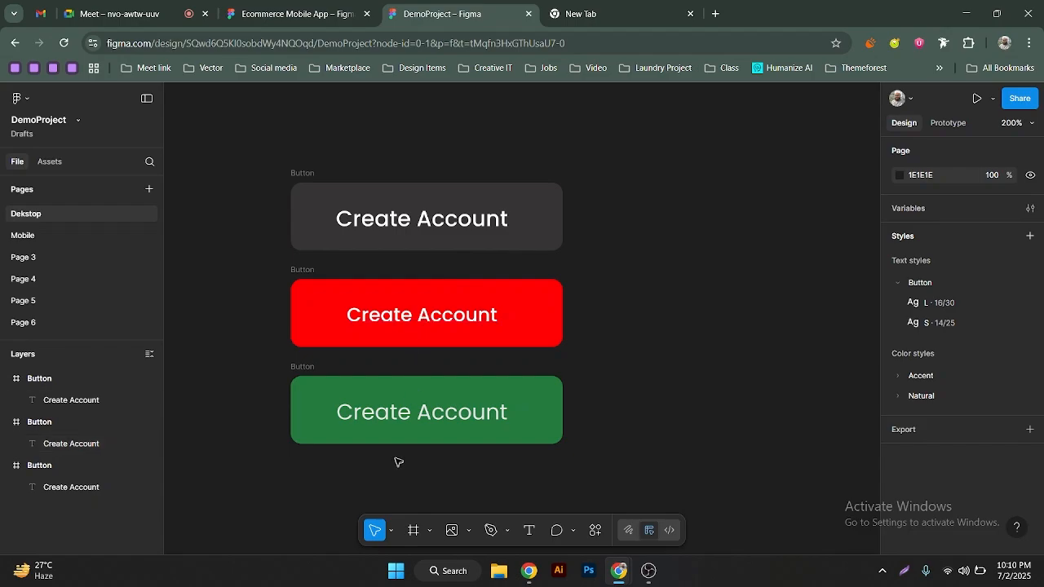
Apply the Button/S text style to the green button's Create Account label
click(408, 420)
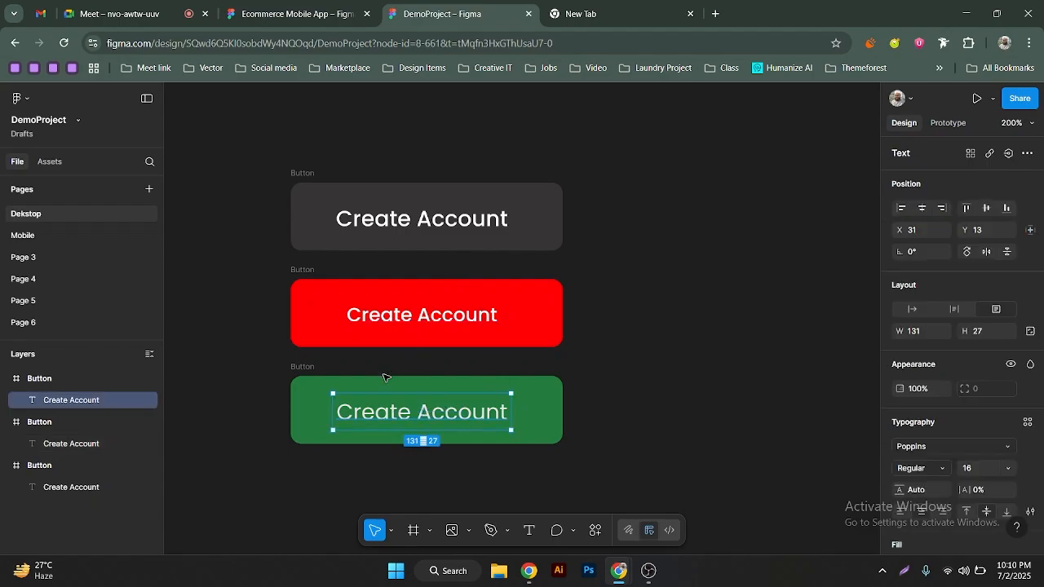
click(1028, 422)
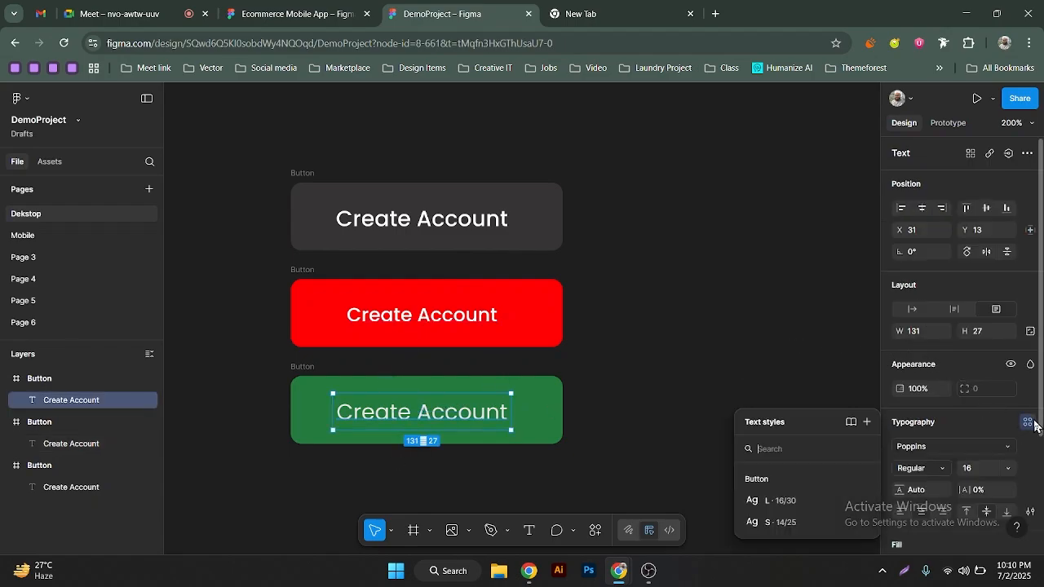
click(788, 522)
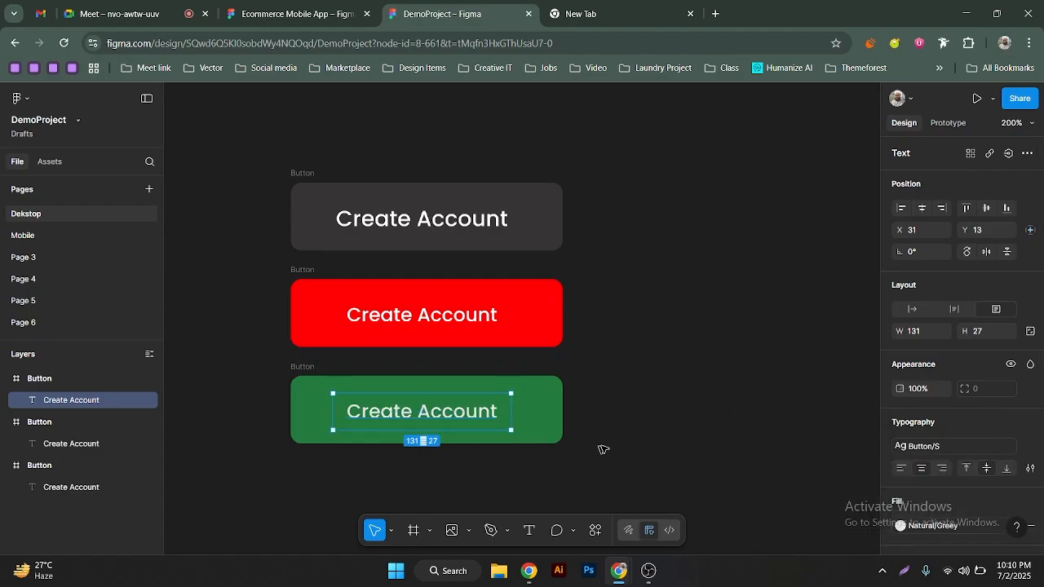
Apply the Button/L text style to the green button's Create Account label
scroll(601, 396, down, 2)
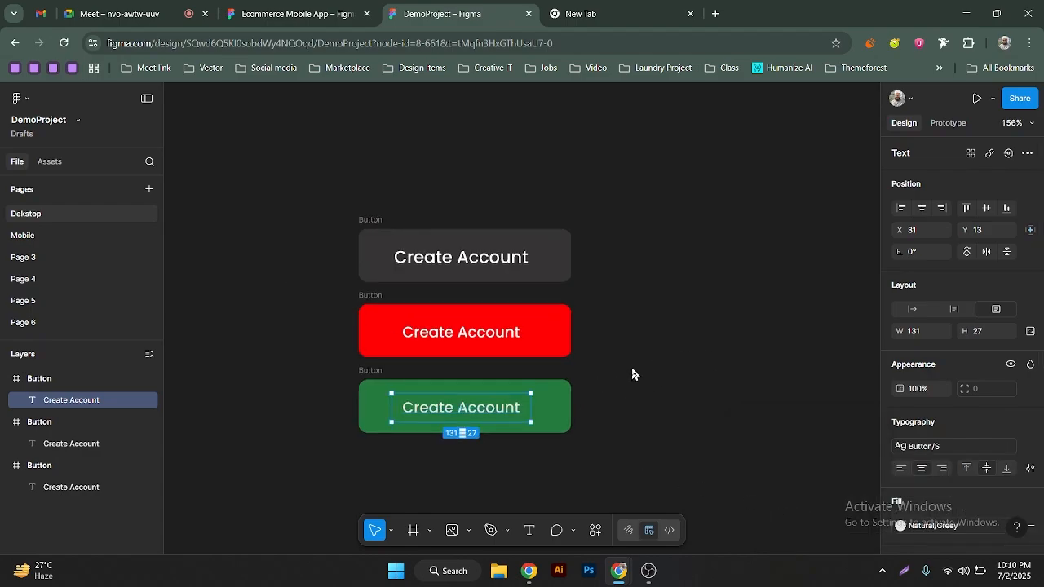
scroll(632, 371, left, 3)
scroll(632, 371, down, 2)
click(946, 446)
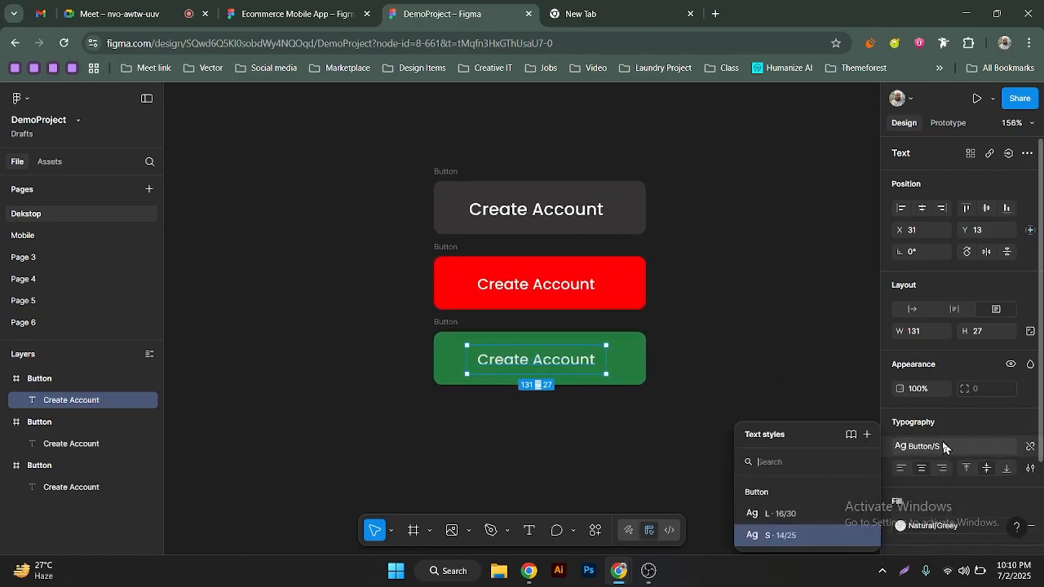
click(776, 516)
scroll(788, 397, down, 1)
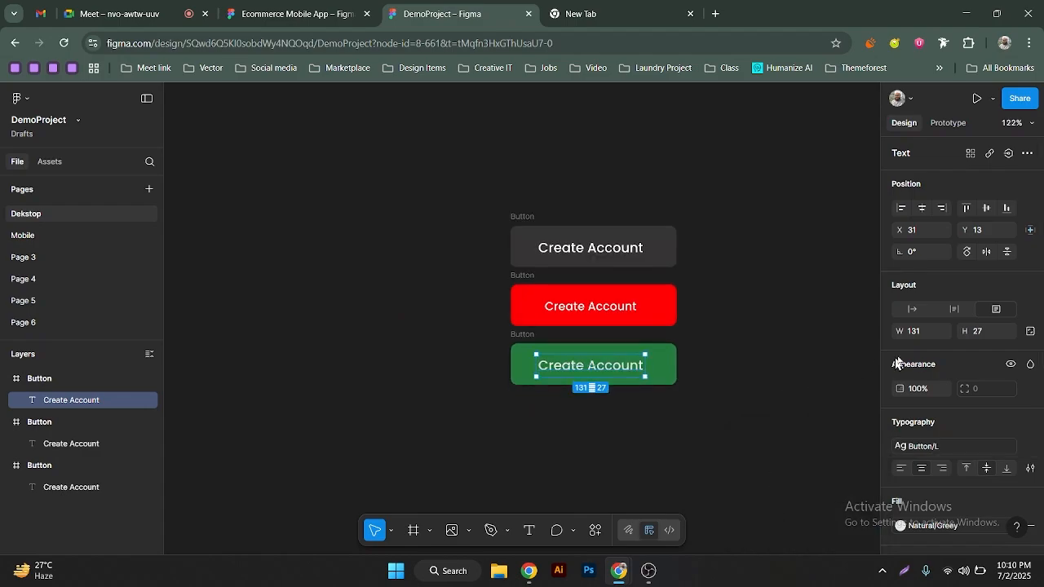
drag(790, 340, 664, 316)
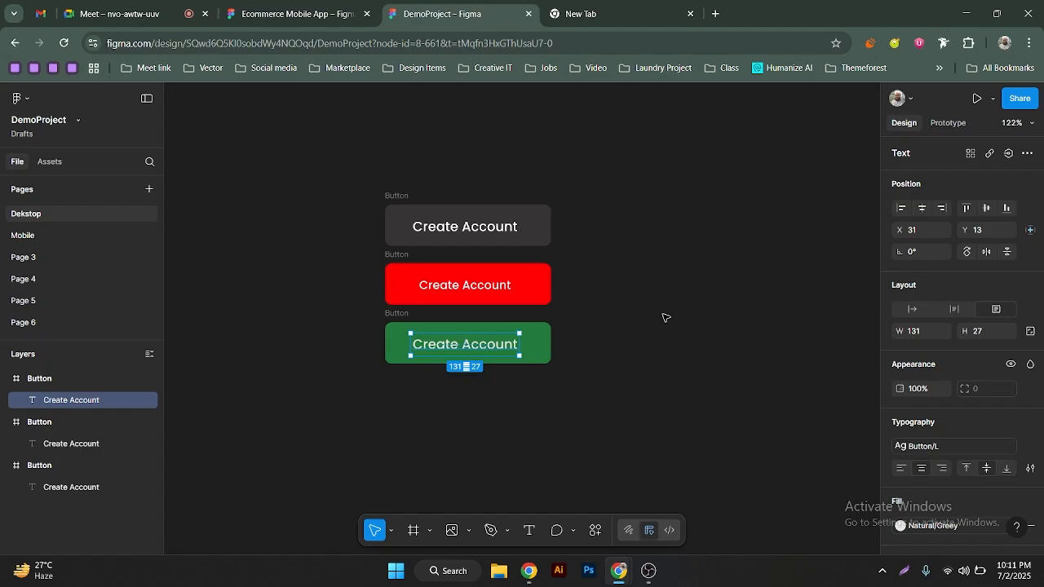
Move the three stacked buttons to about X -97 and duplicate the column beside them at about X 130
drag(346, 167, 588, 398)
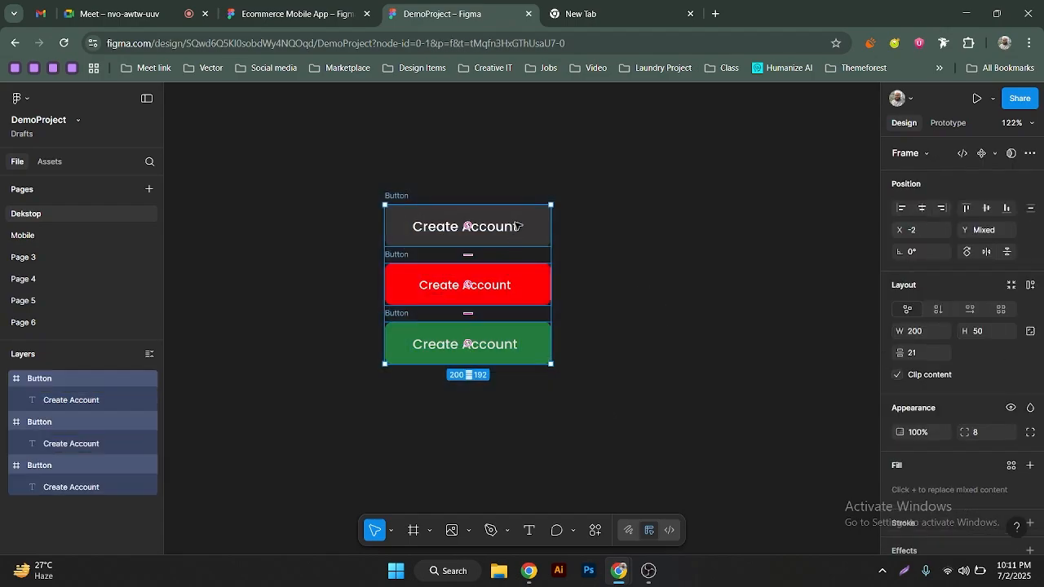
drag(500, 228, 421, 229)
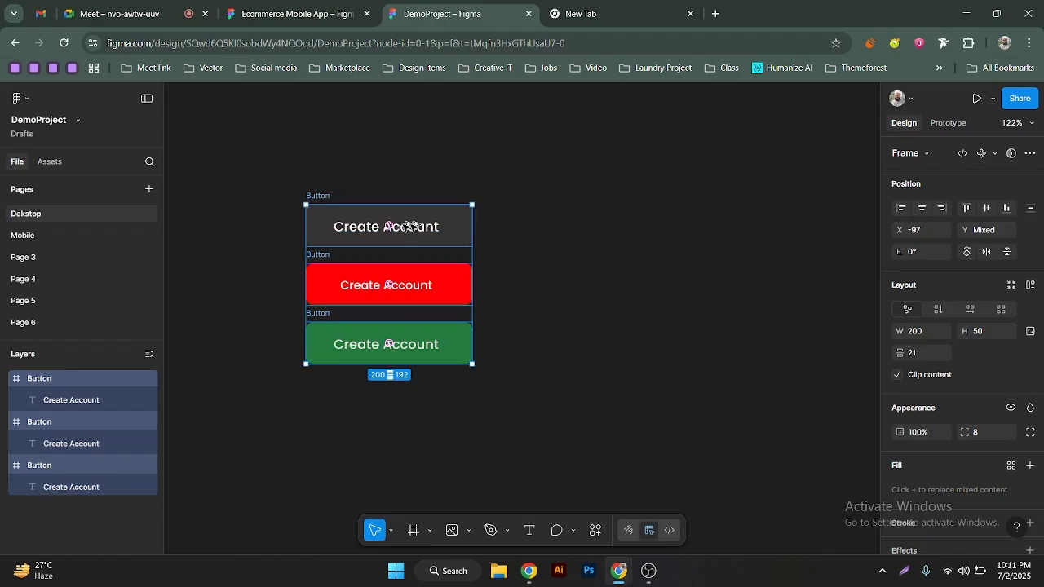
drag(326, 213, 514, 226)
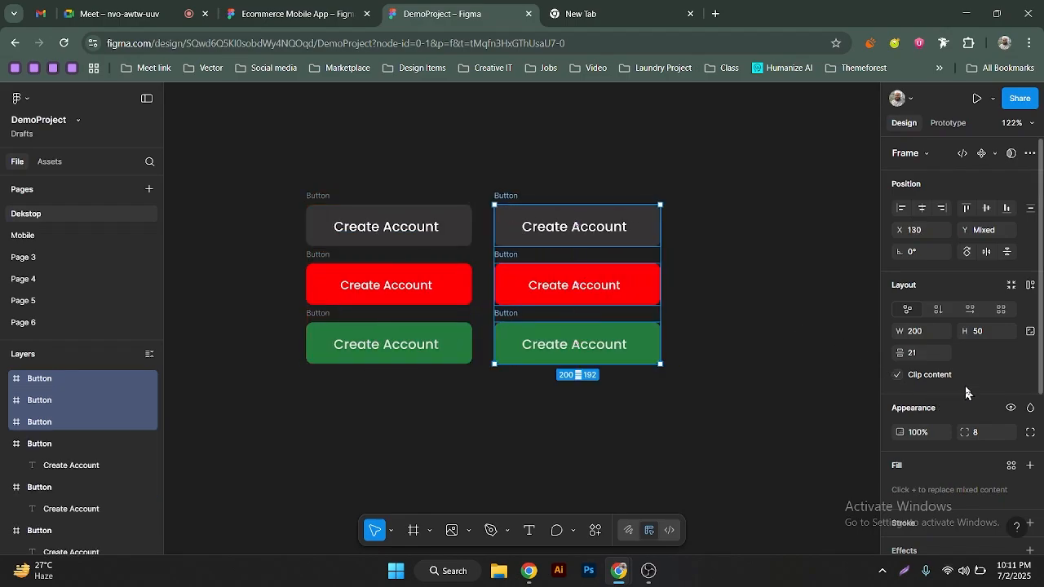
click(976, 437)
text(0)
key(Return)
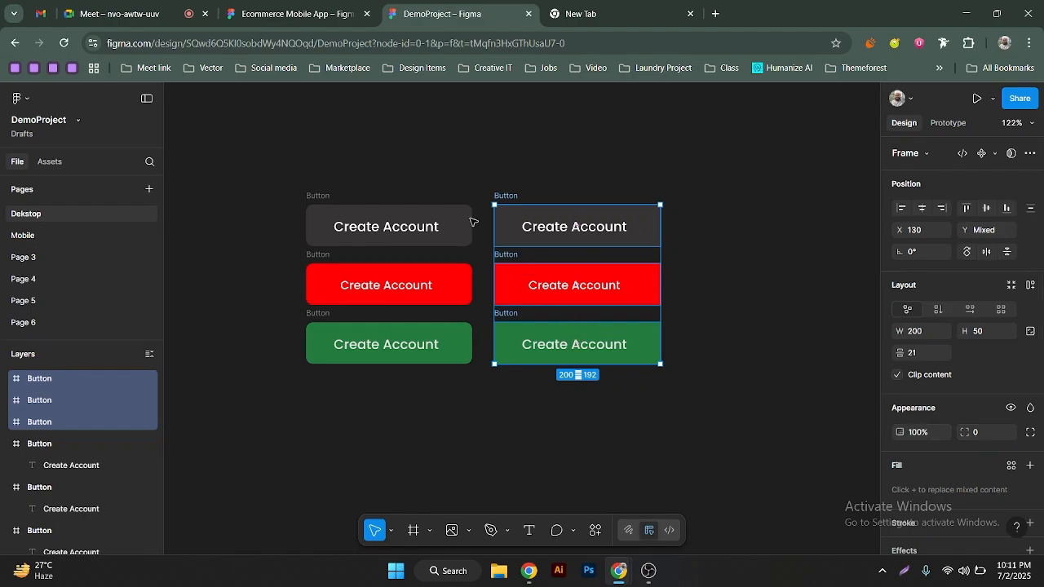
key(ctrl+z)
Set the corner radius of the three original buttons in the first column to 0
drag(292, 169, 488, 379)
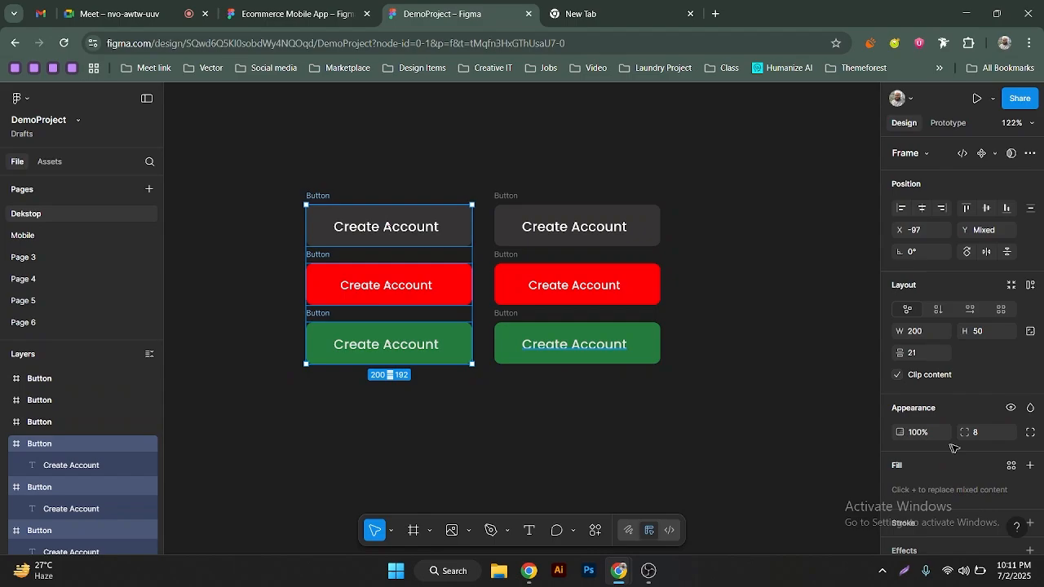
click(978, 439)
text(0)
key(Return)
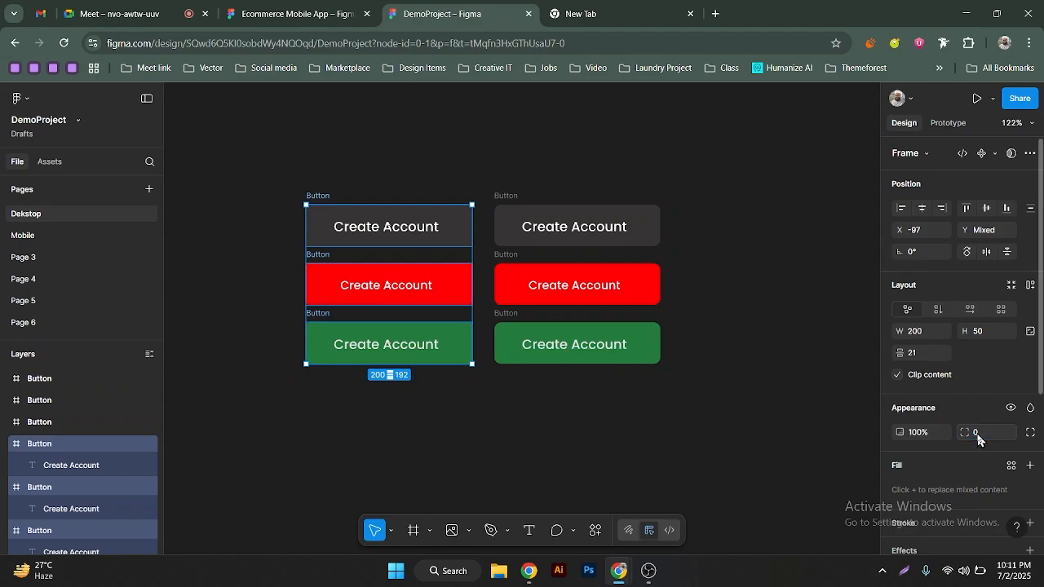
click(558, 169)
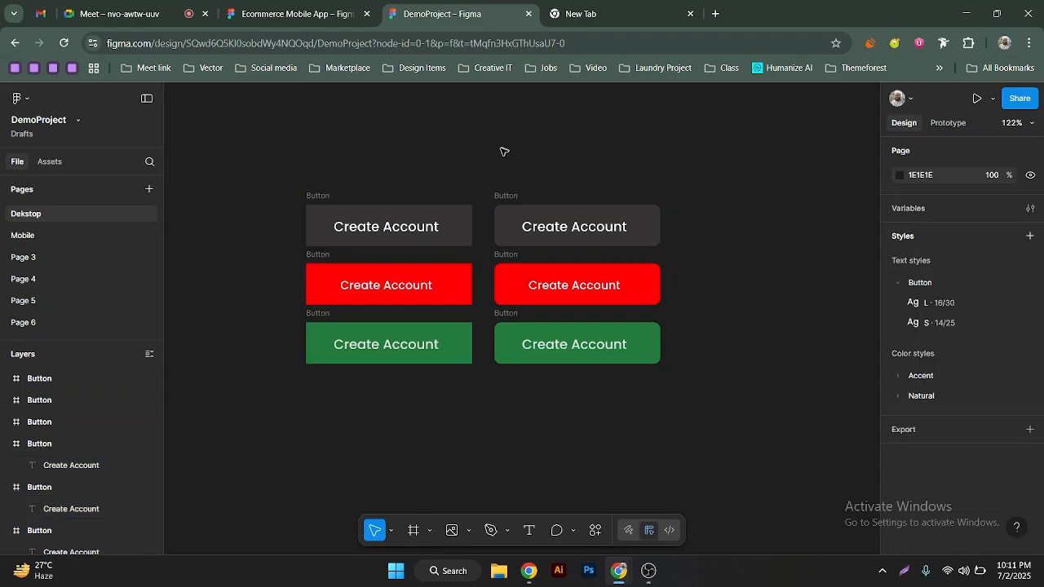
Duplicate the second column of buttons to about X 357 and set the copies' corner radius to 50
drag(494, 158, 737, 415)
drag(530, 206, 699, 211)
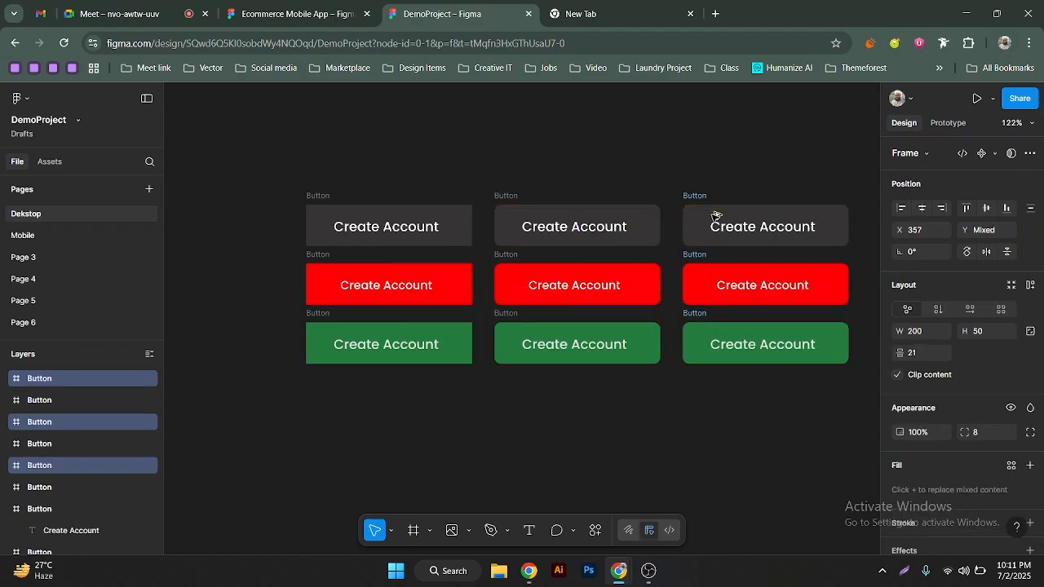
click(985, 434)
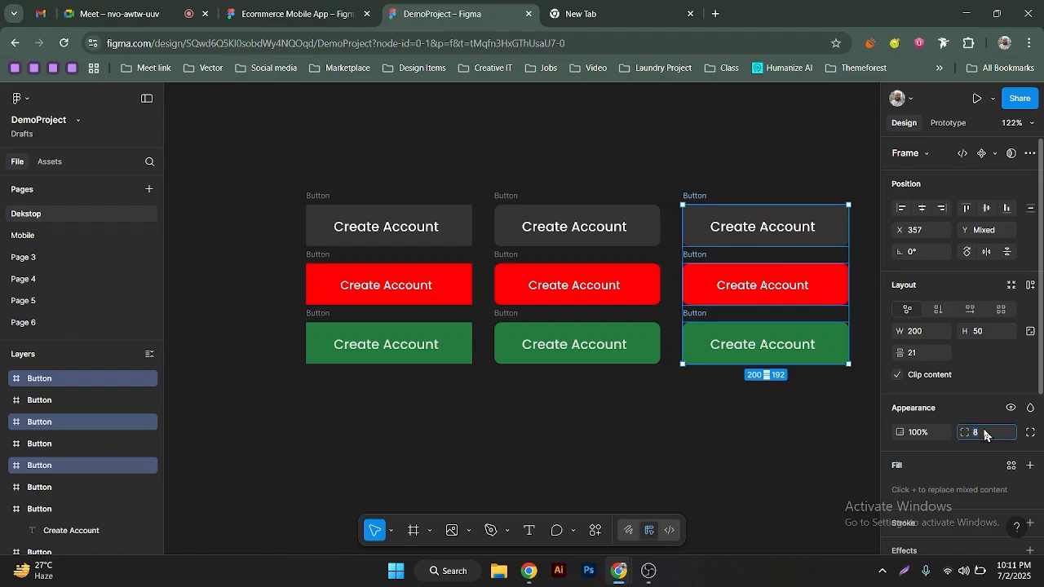
text(50)
key(Return)
click(749, 442)
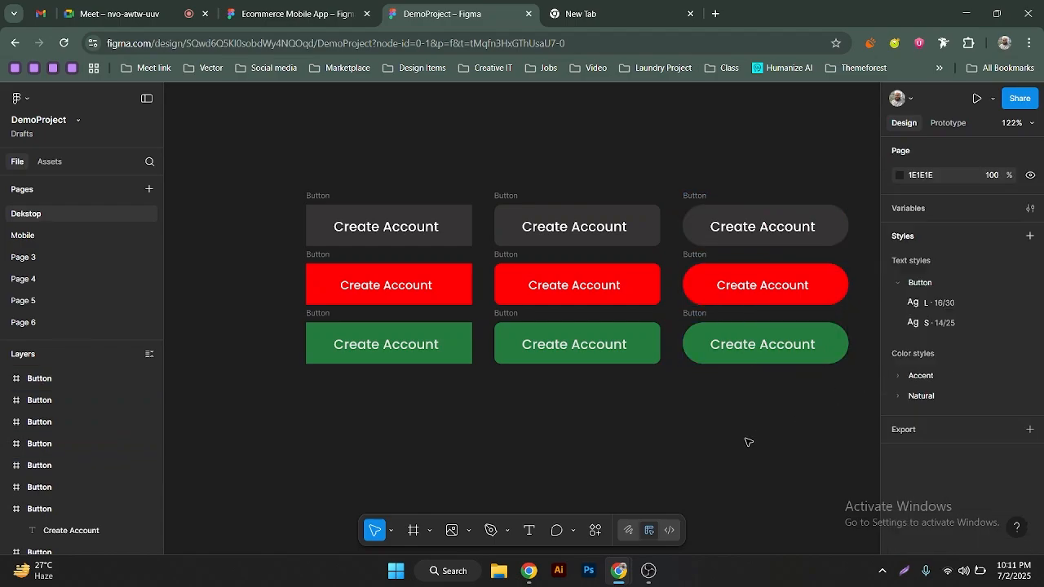
Duplicate the pill-shaped button column to about X 584 and set the copies' corner radius to 20
scroll(706, 435, right, 3)
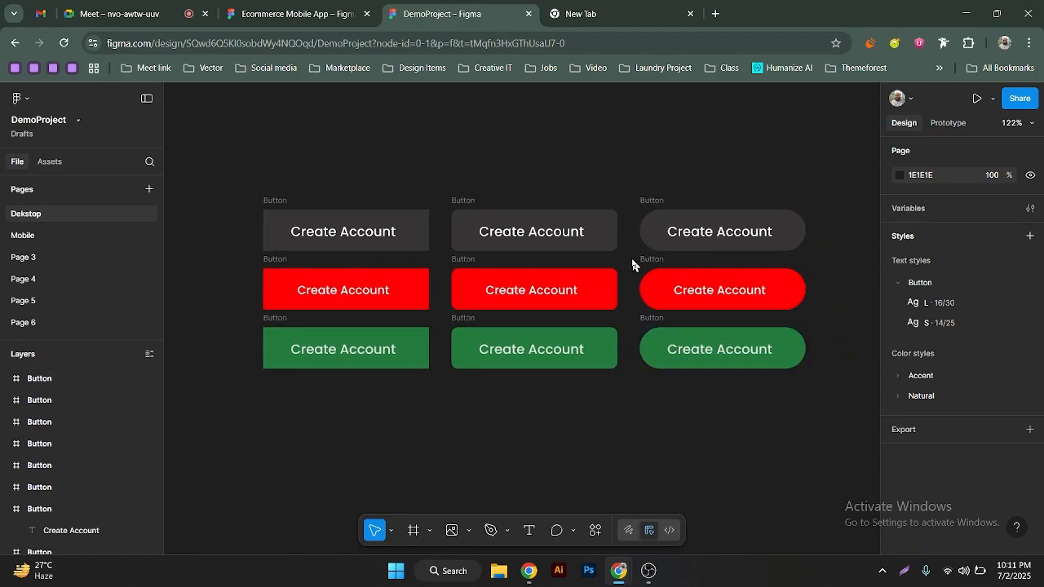
scroll(653, 173, left, 3)
scroll(653, 173, down, 2)
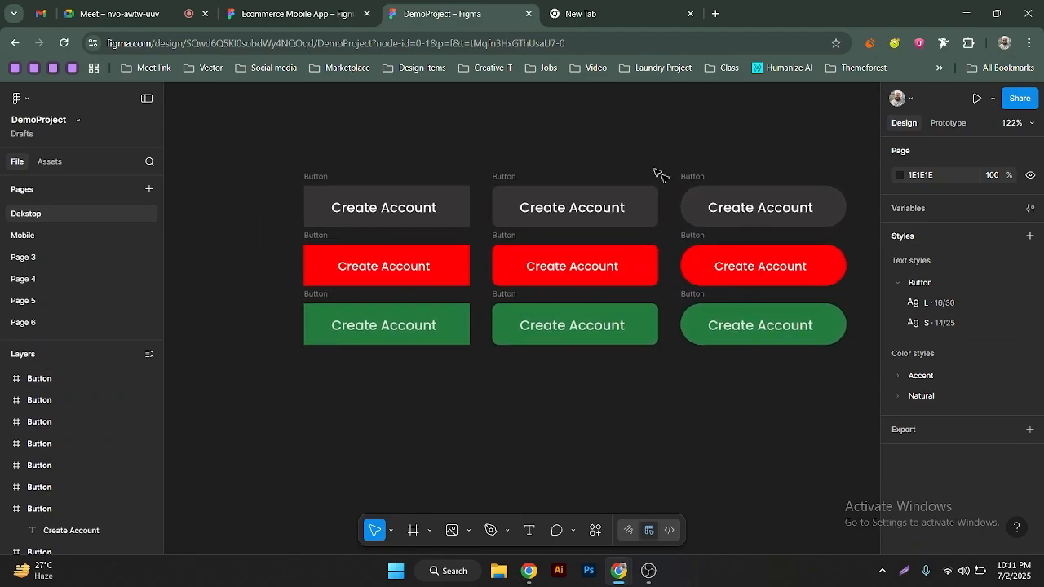
drag(692, 167, 749, 398)
drag(646, 292, 830, 297)
click(983, 434)
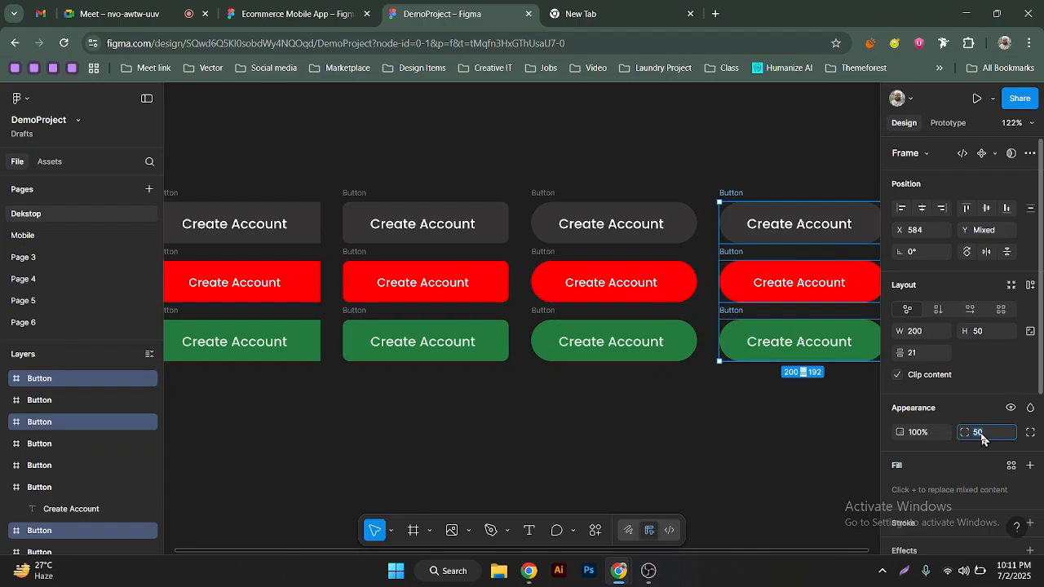
text(20)
key(Return)
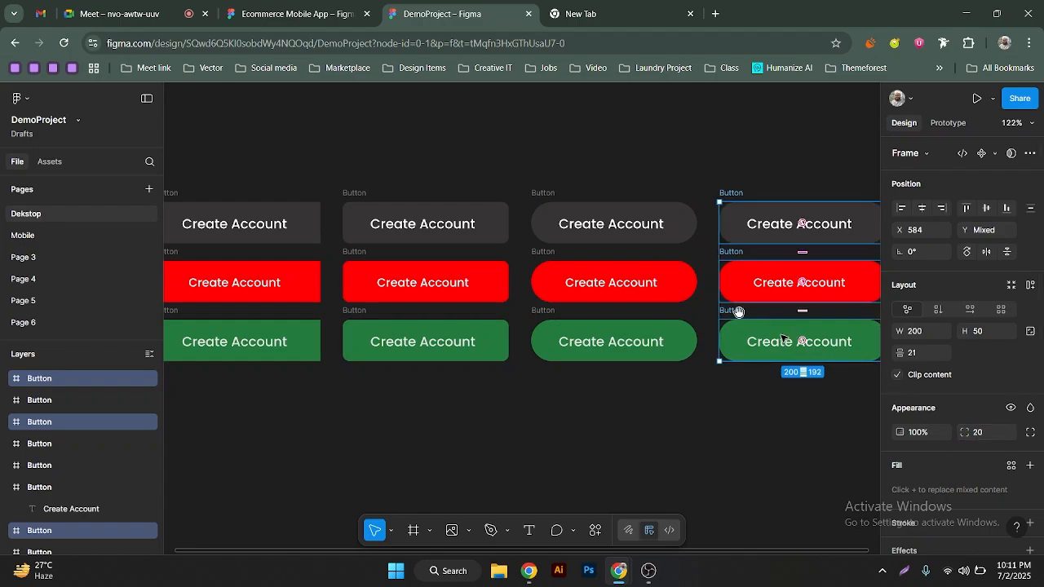
scroll(653, 293, down, 2)
scroll(645, 298, down, 2)
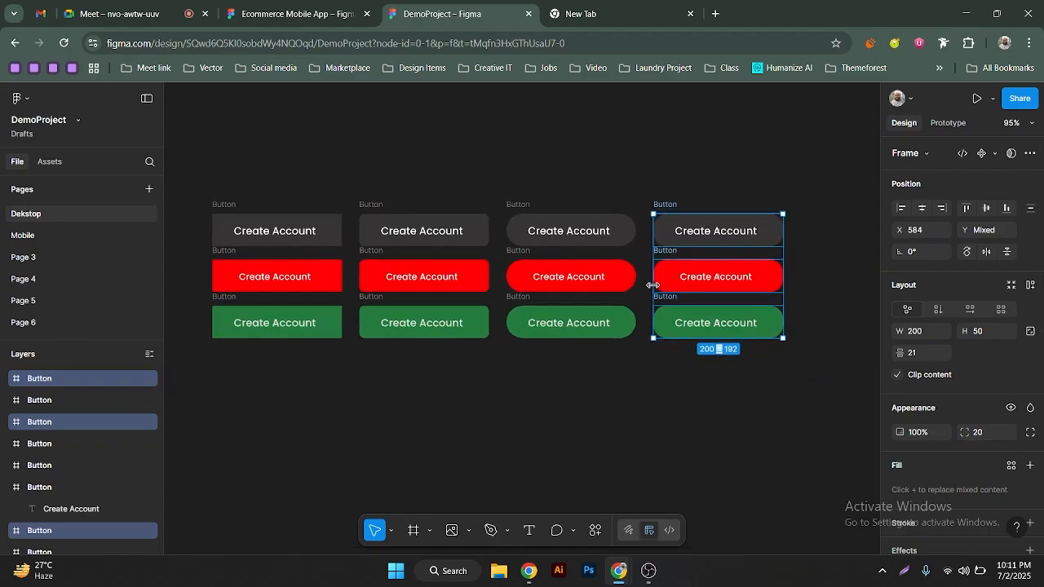
click(613, 358)
scroll(641, 373, left, 2)
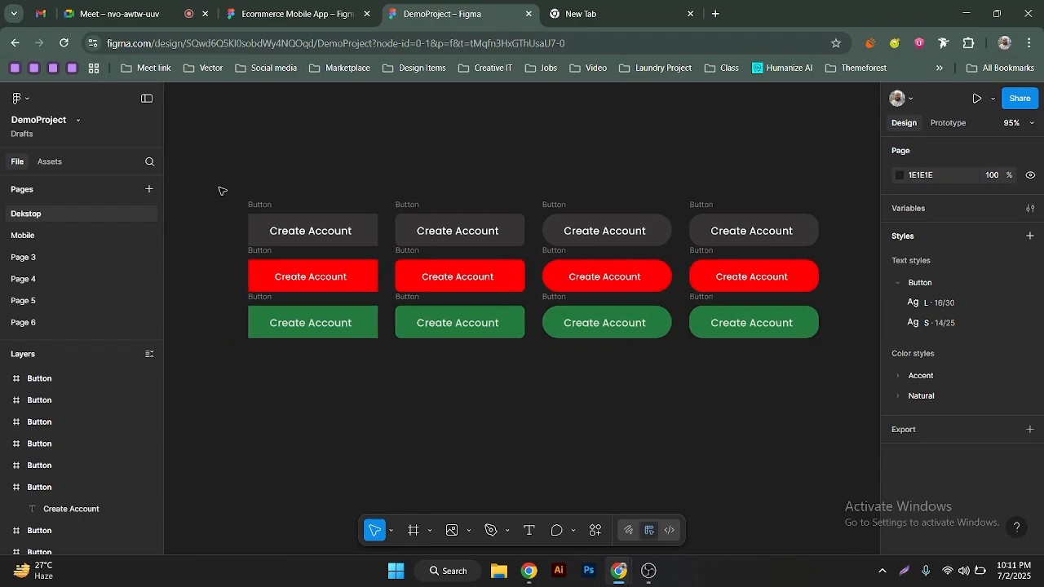
scroll(516, 161, right, 1)
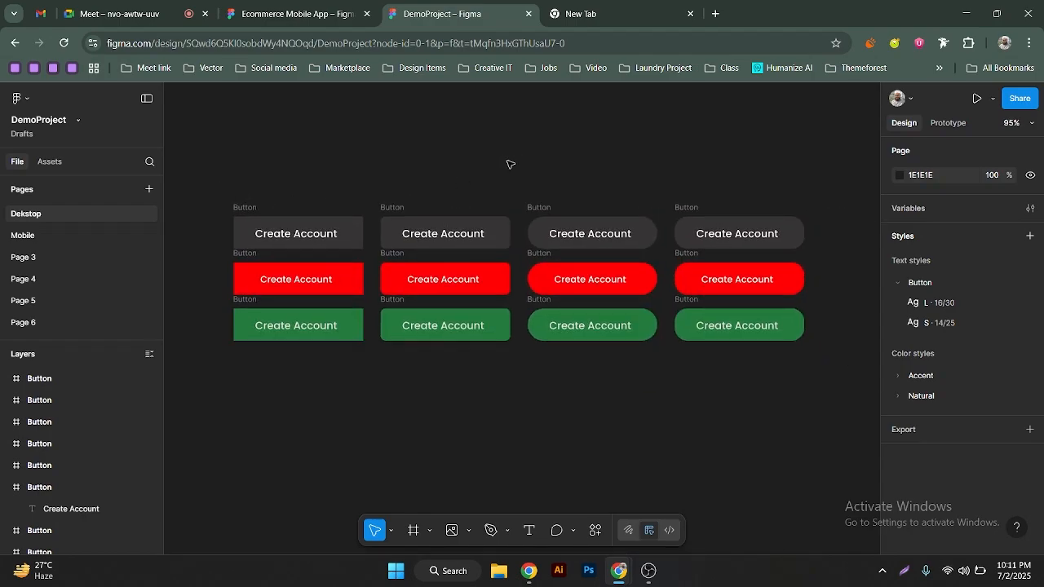
Look over the complete grid of buttons and check the file's list of pages
drag(214, 170, 775, 404)
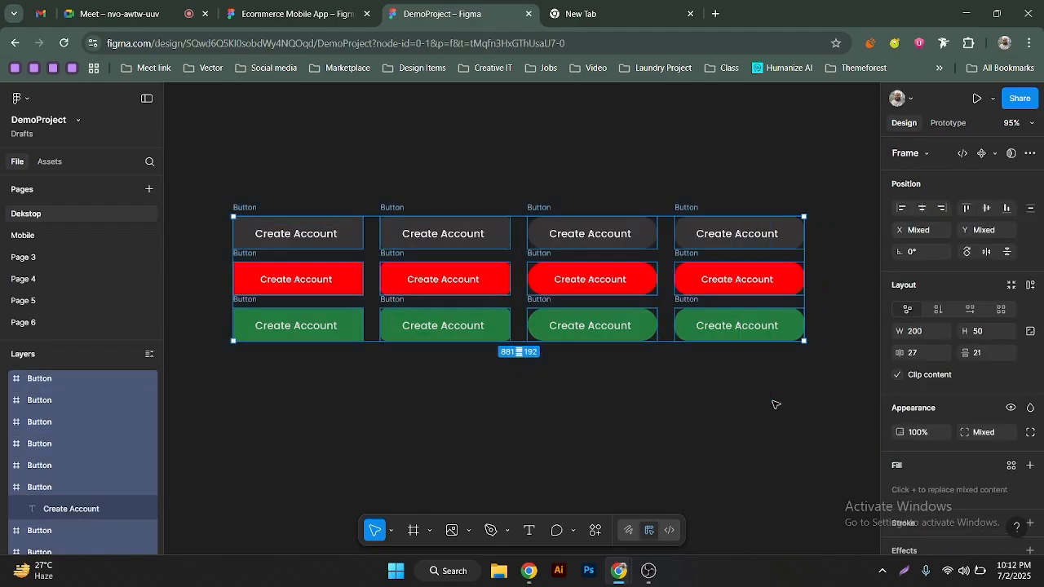
click(775, 404)
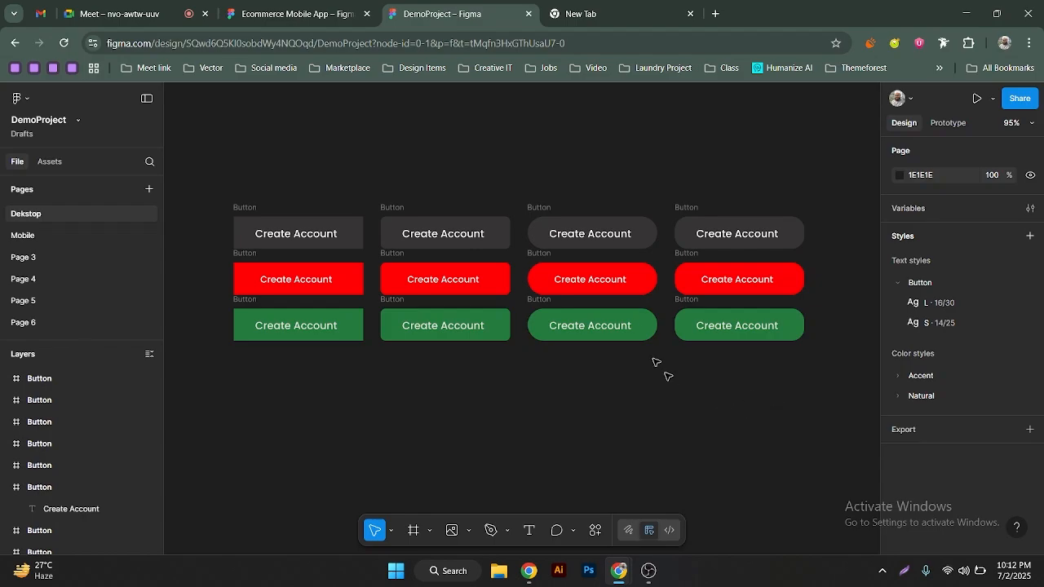
mouse_move(206, 152)
mouse_down()
mouse_move(226, 182)
mouse_move(219, 167)
mouse_up()
scroll(61, 294, down, 3)
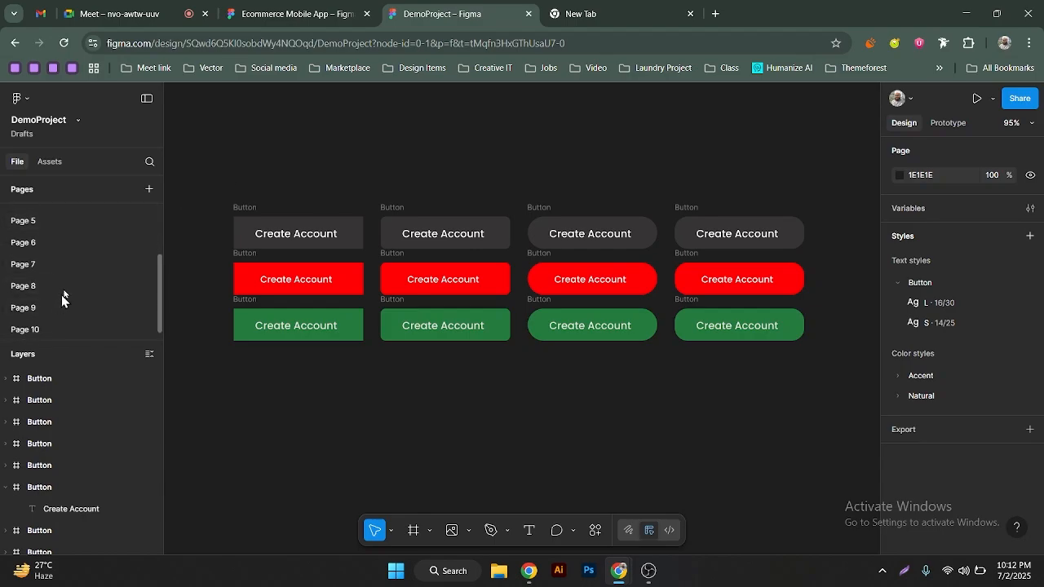
scroll(64, 295, up, 3)
scroll(63, 293, down, 3)
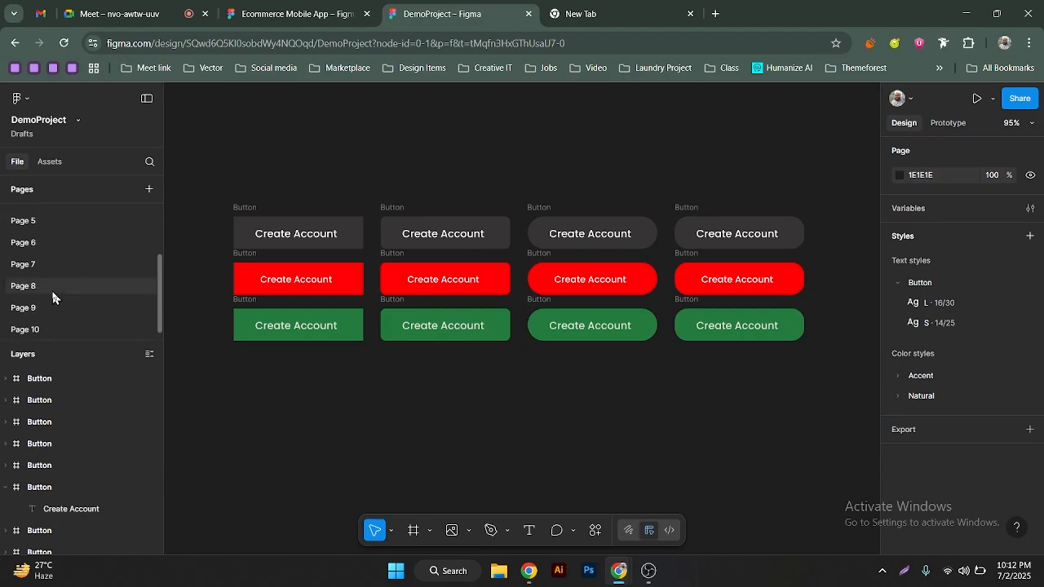
scroll(62, 288, up, 3)
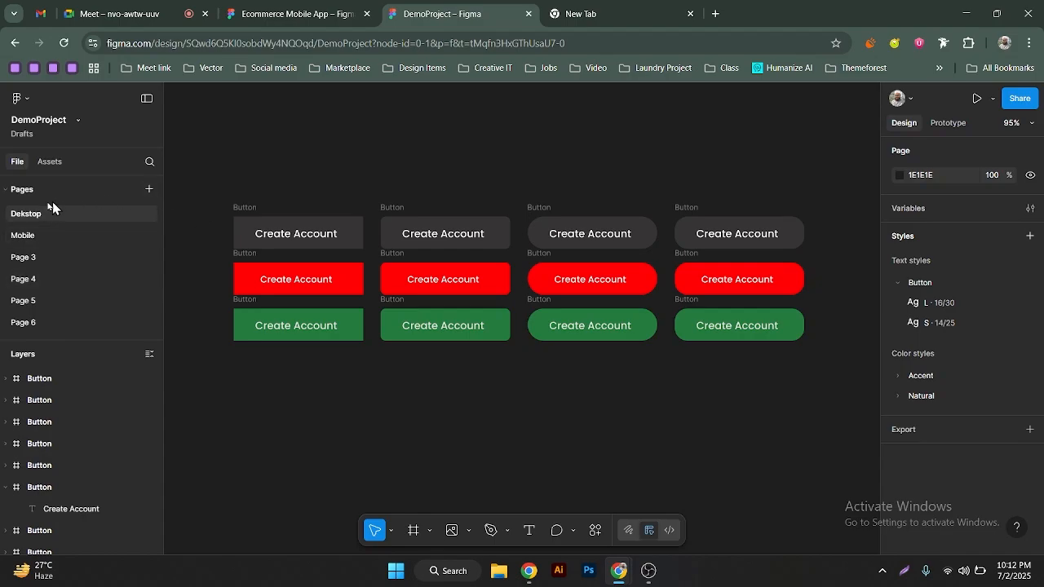
scroll(19, 318, down, 3)
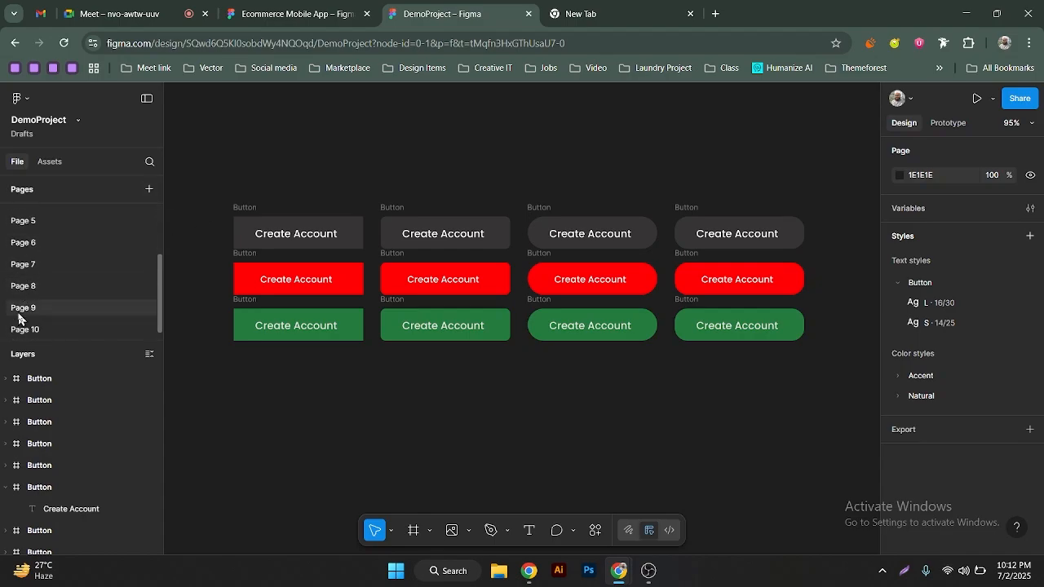
scroll(23, 309, up, 3)
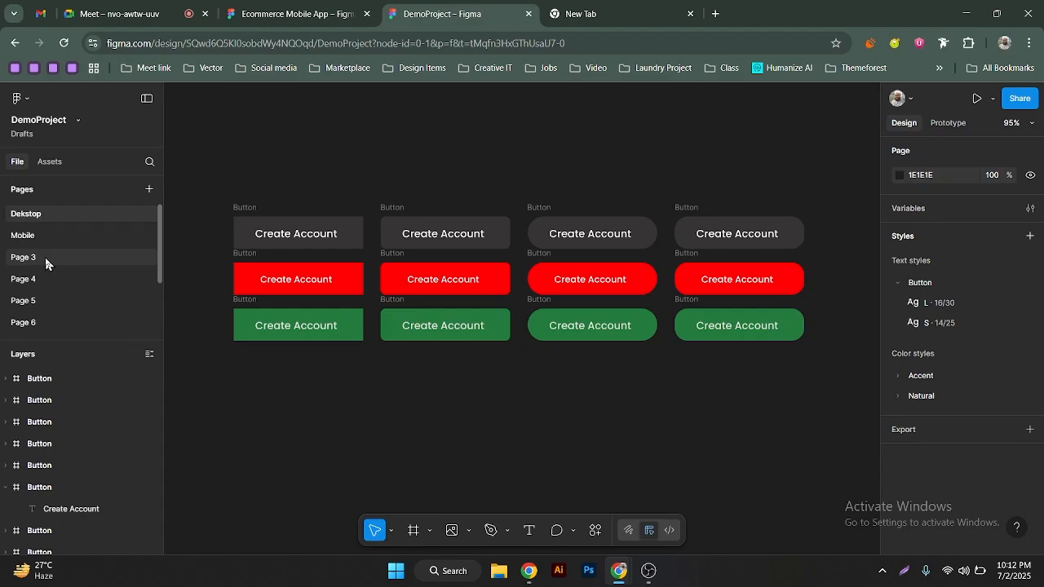
Select all the buttons in the grid, inspect their selection colours, and clear the selection
drag(213, 158, 295, 227)
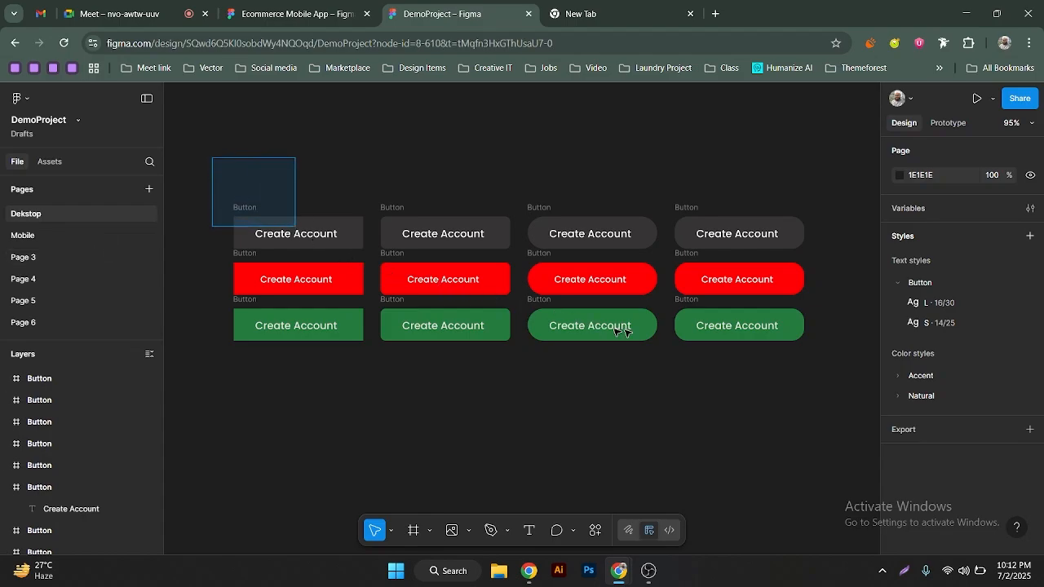
drag(621, 331, 746, 345)
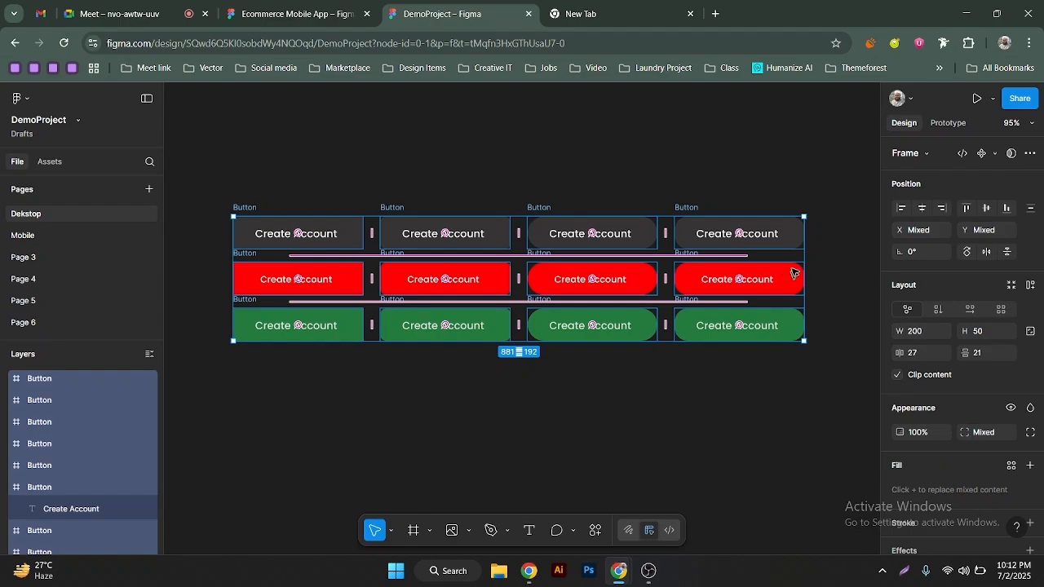
scroll(906, 440, down, 3)
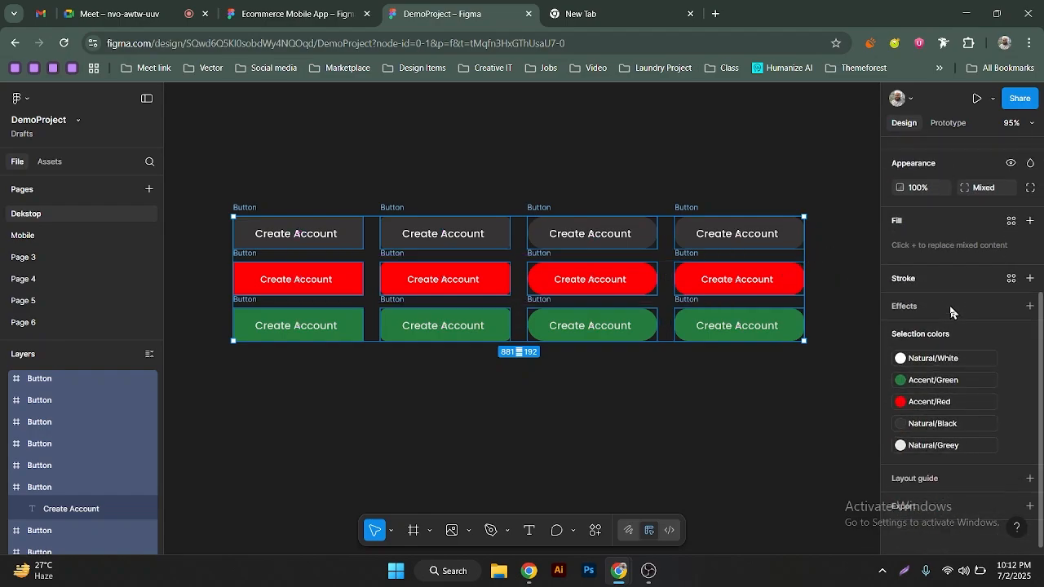
click(861, 355)
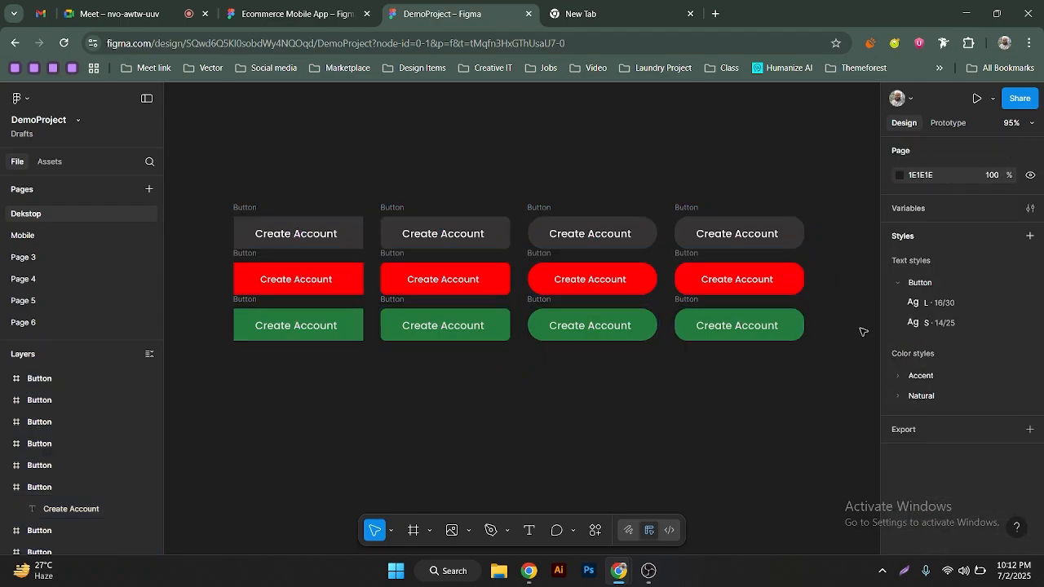
View the sharing options for this file and close them without inviting anyone
click(1012, 103)
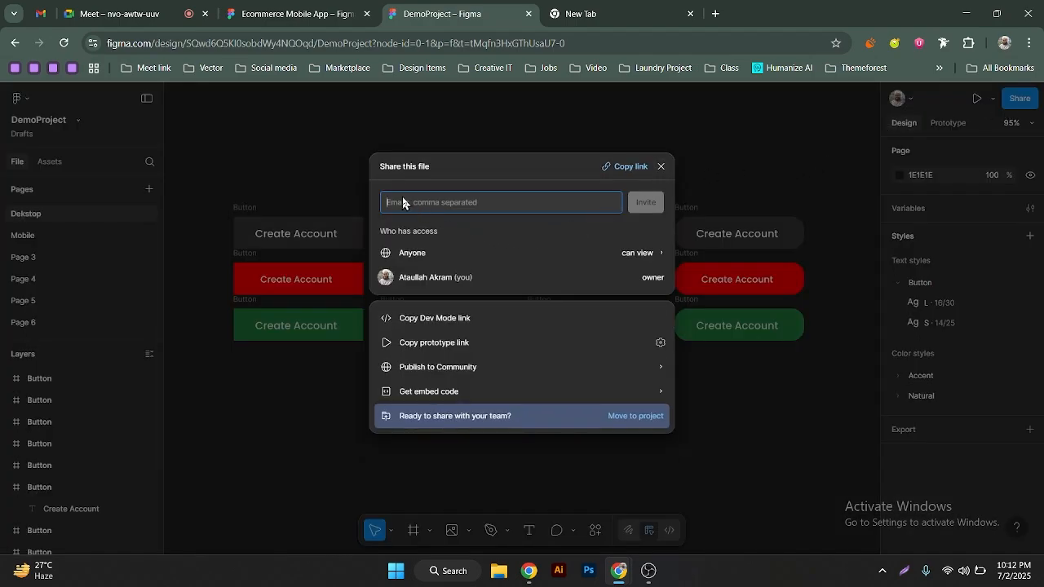
click(662, 167)
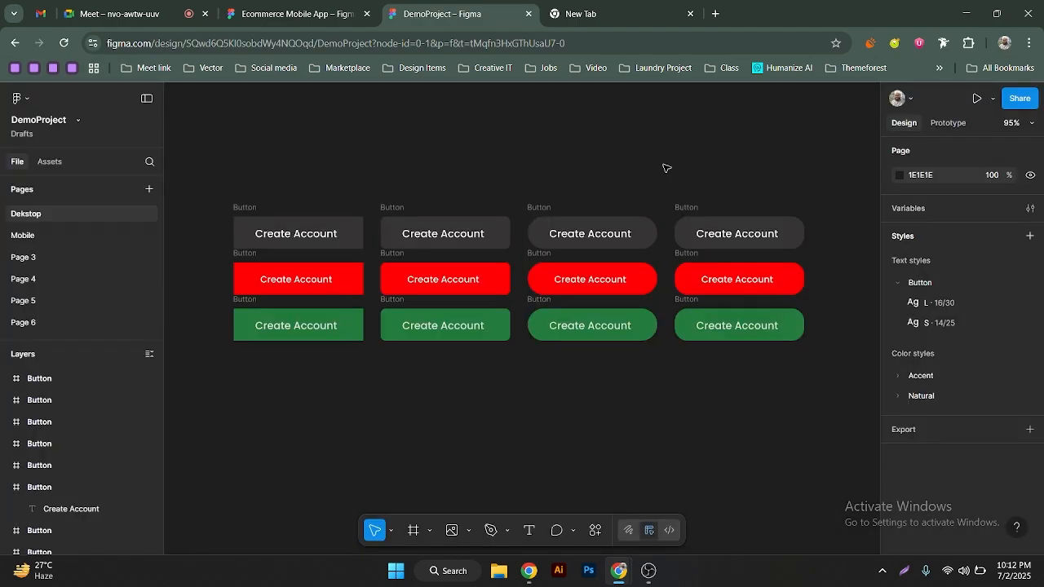